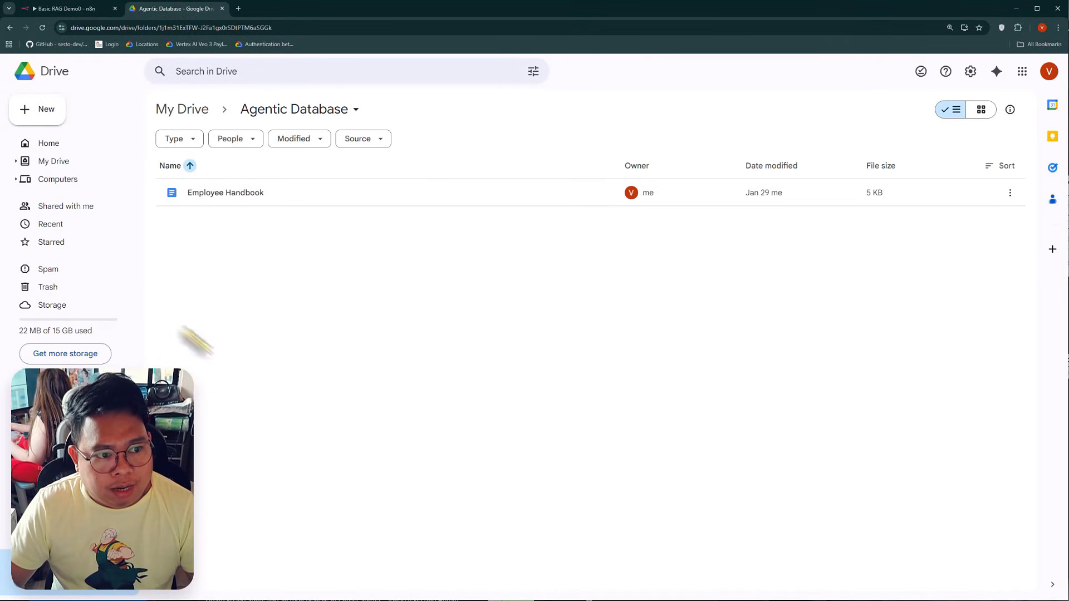
# Switch to the Basic RAG Demo0 workflow in n8n and examine the AI Agent branch with its chat model and Supabase vector store tool
pyautogui.click(62, 12)
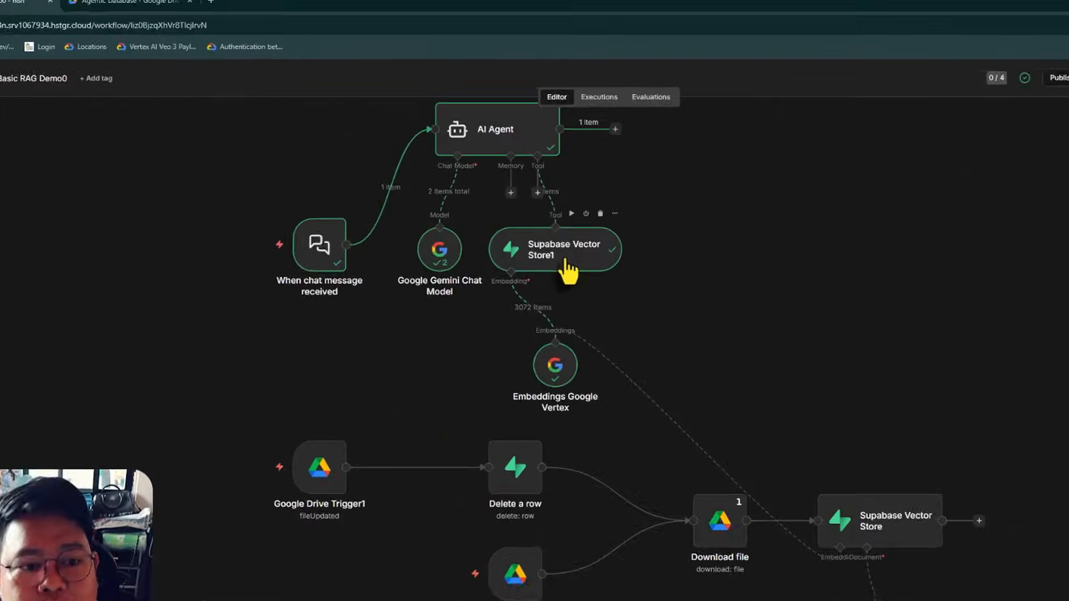
pyautogui.scroll(2, 850, 397)
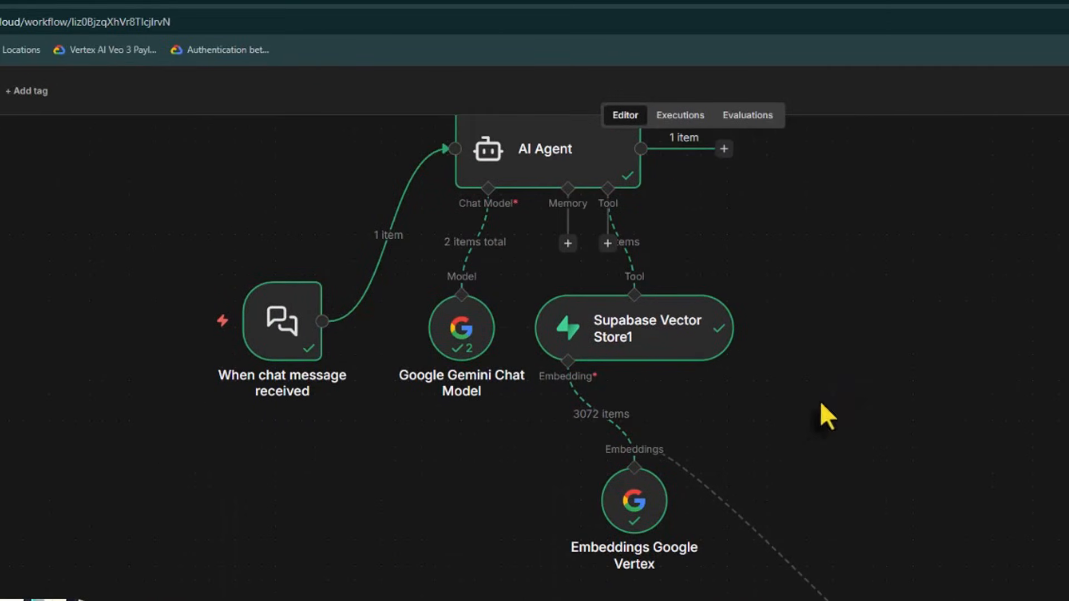
pyautogui.moveTo(300, 401)
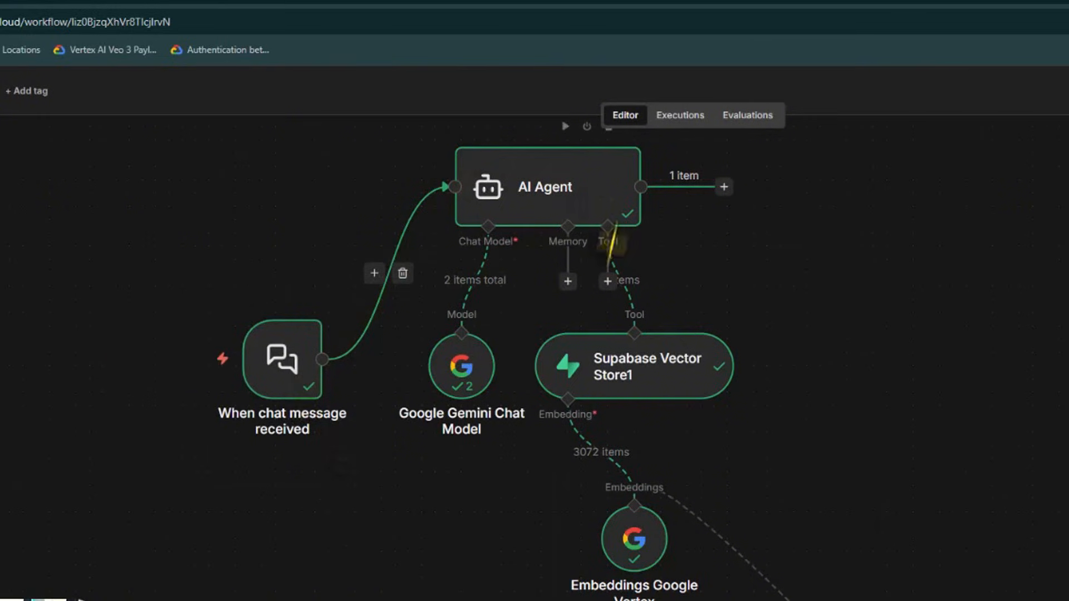
pyautogui.scroll(-3, 490, 384)
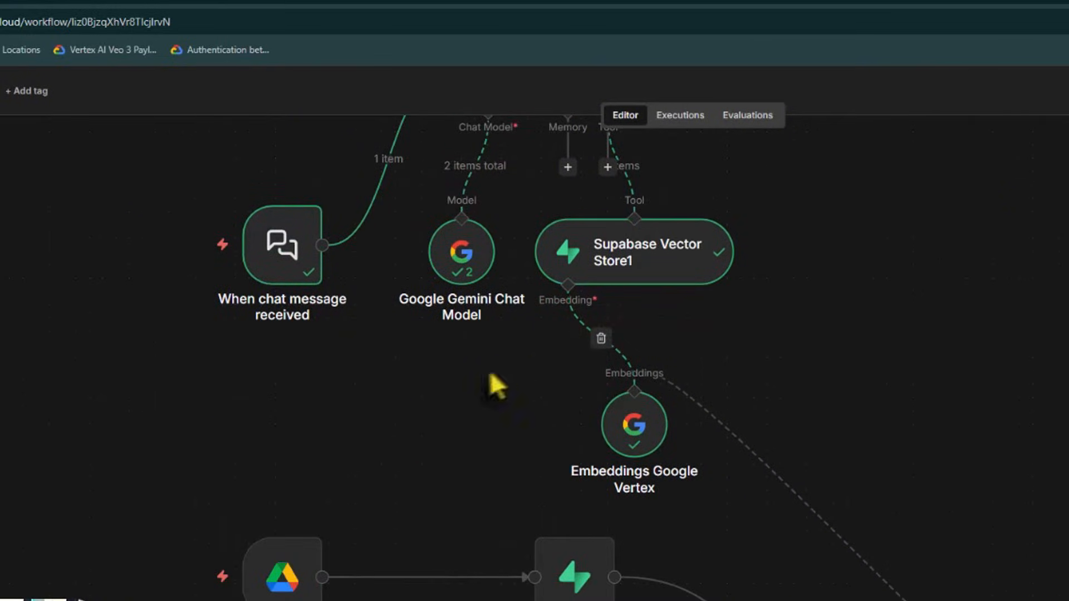
pyautogui.scroll(4, 493, 381)
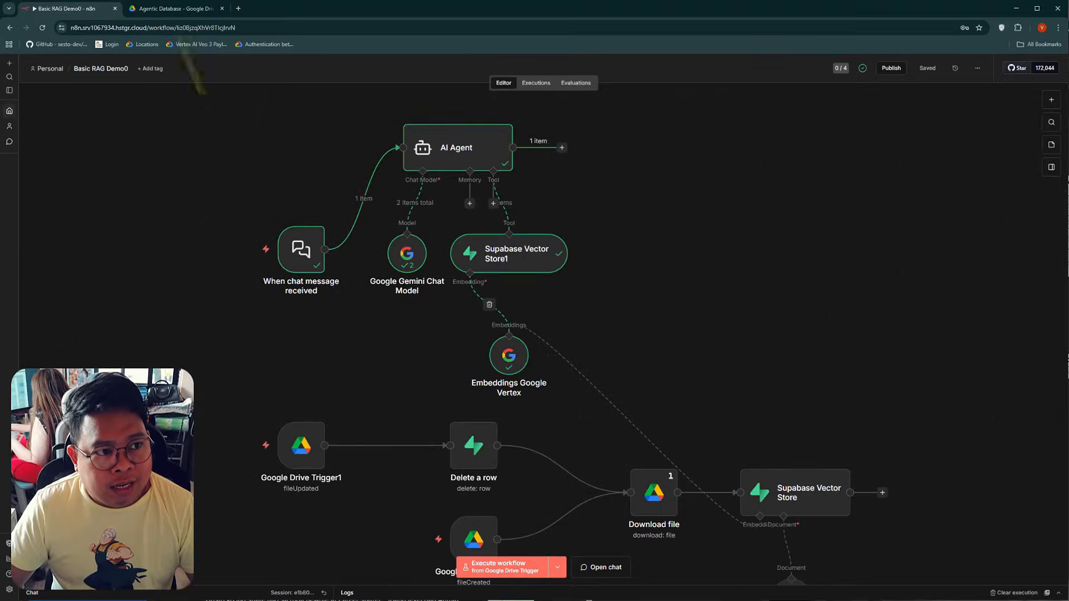
# Examine the workflow's file-updated, file-created and file-archived trigger branches alongside the Agentic Database folder in Google Drive
pyautogui.click(172, 8)
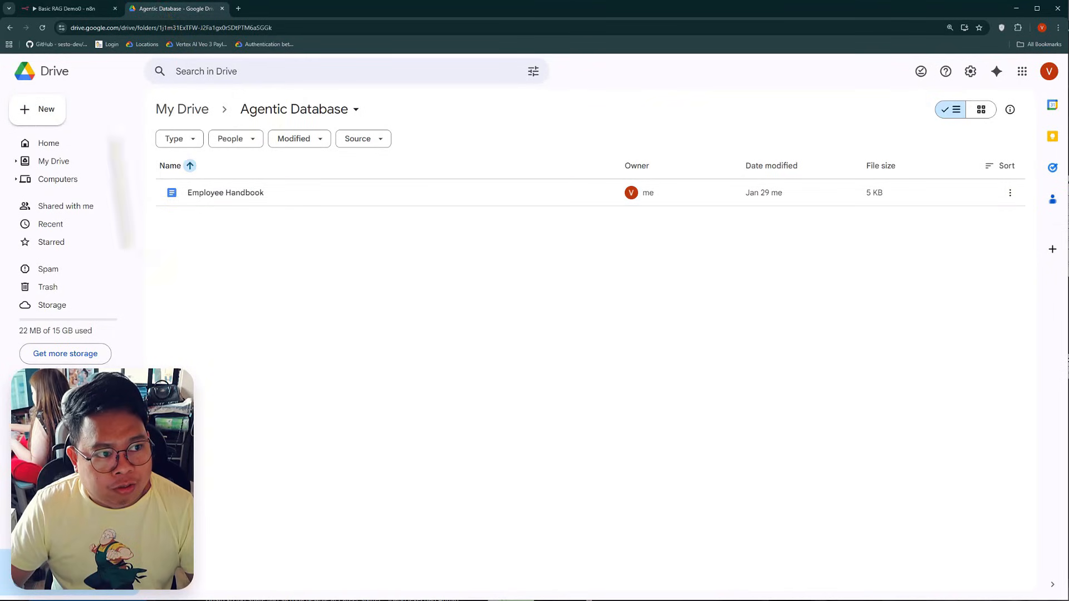
pyautogui.click(66, 8)
pyautogui.scroll(-1, 372, 362)
pyautogui.scroll(-3, 372, 362)
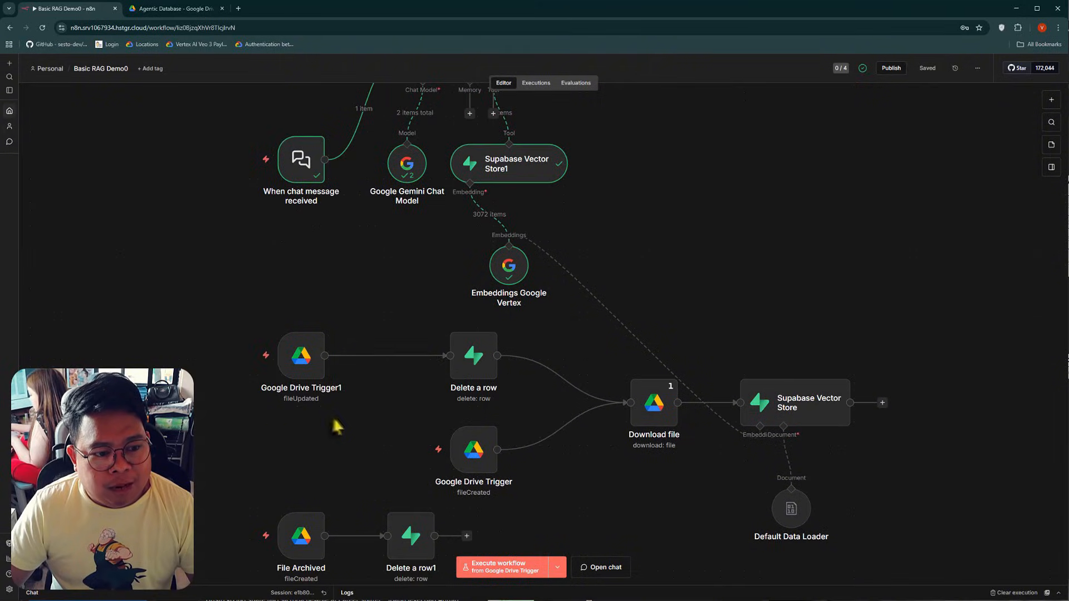
pyautogui.click(173, 9)
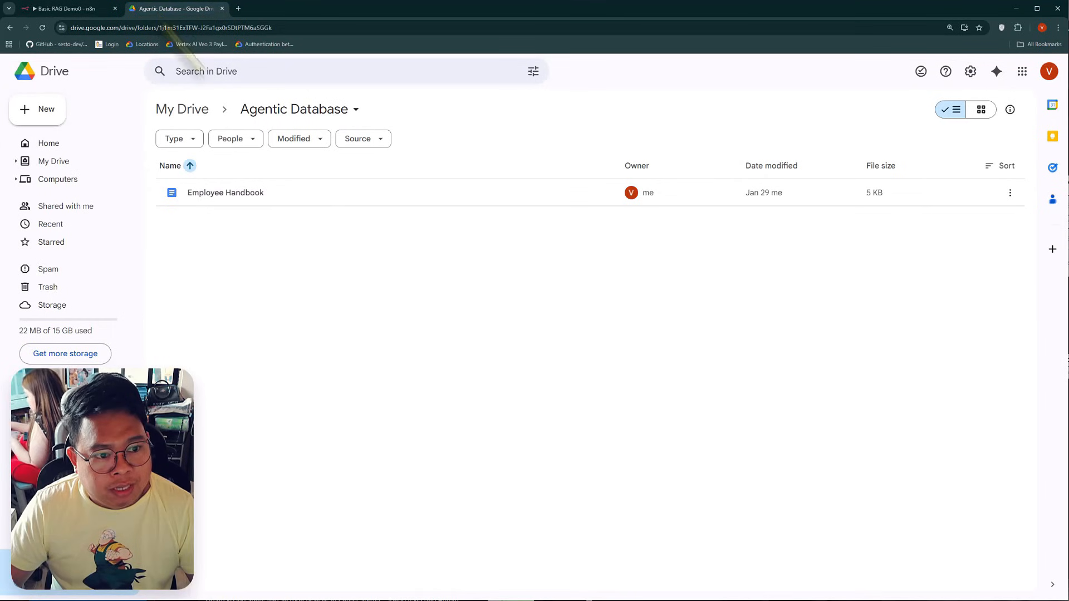
pyautogui.click(86, 10)
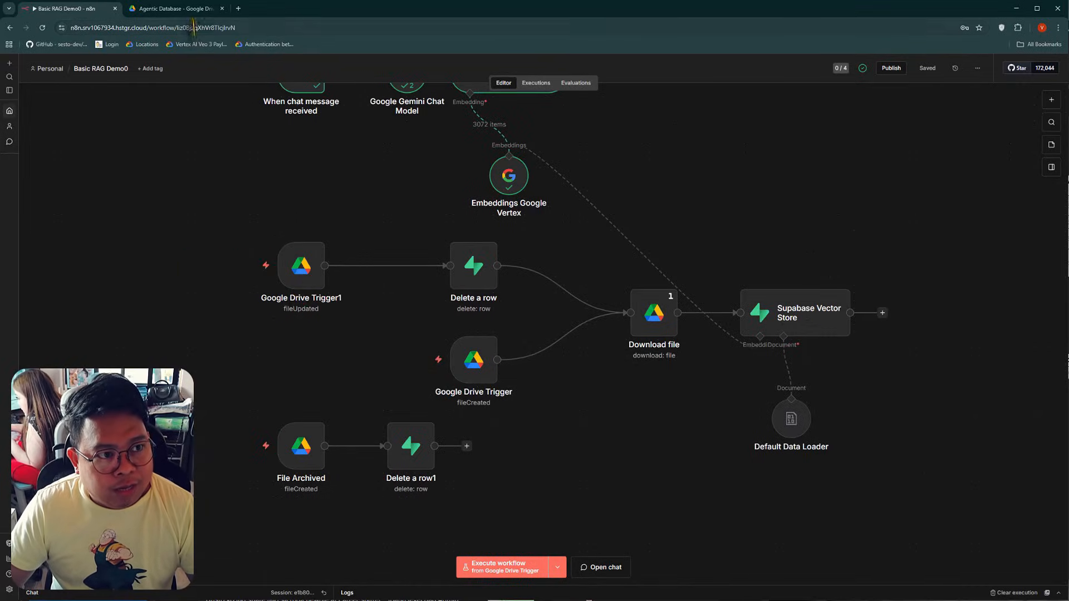
pyautogui.click(184, 8)
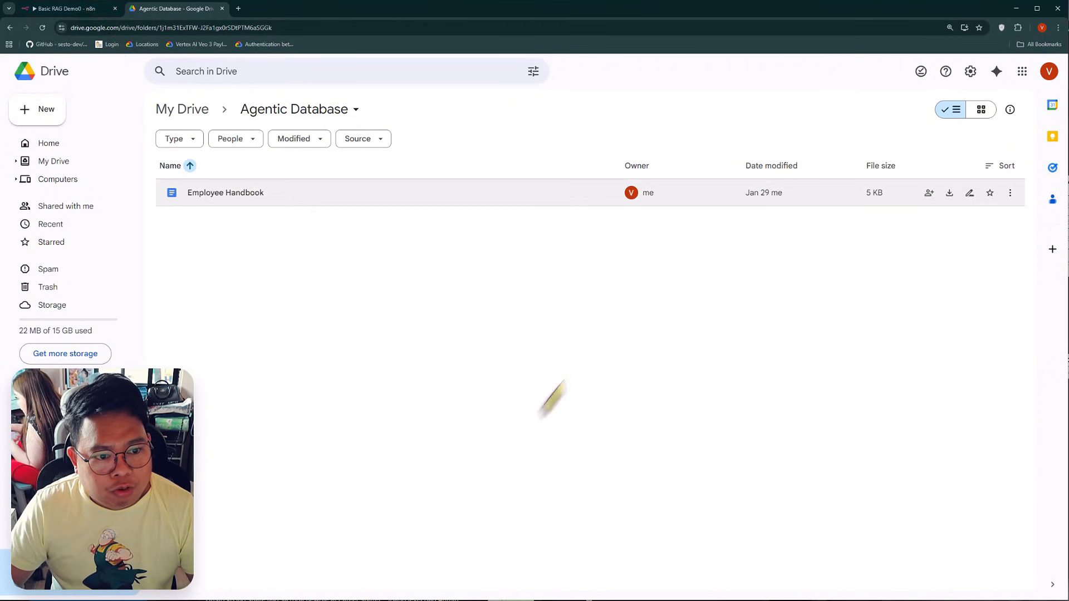
pyautogui.click(67, 9)
pyautogui.scroll(-2, 323, 317)
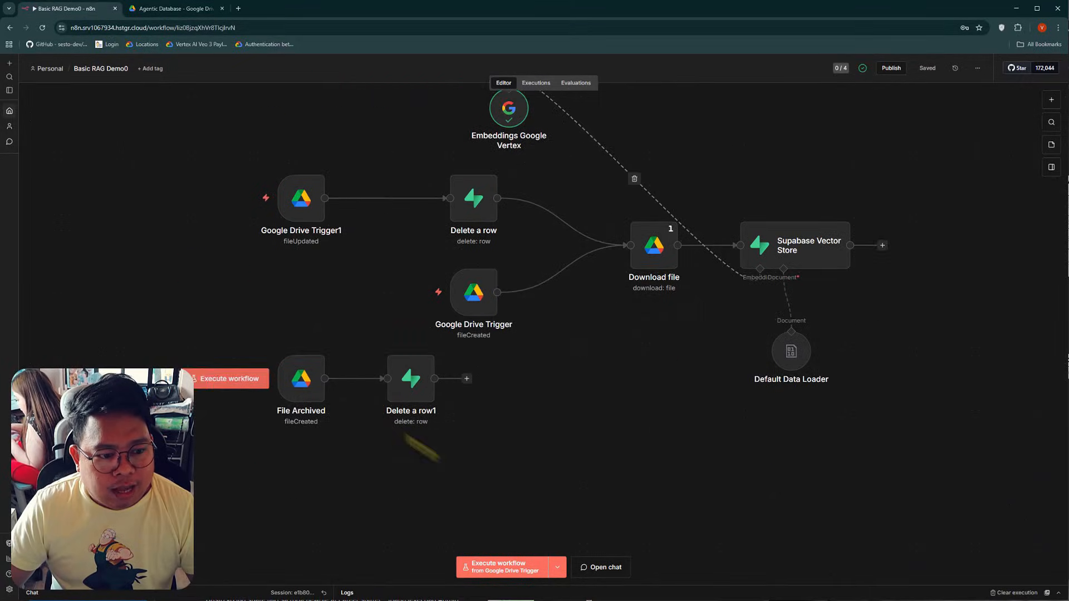
pyautogui.click(176, 9)
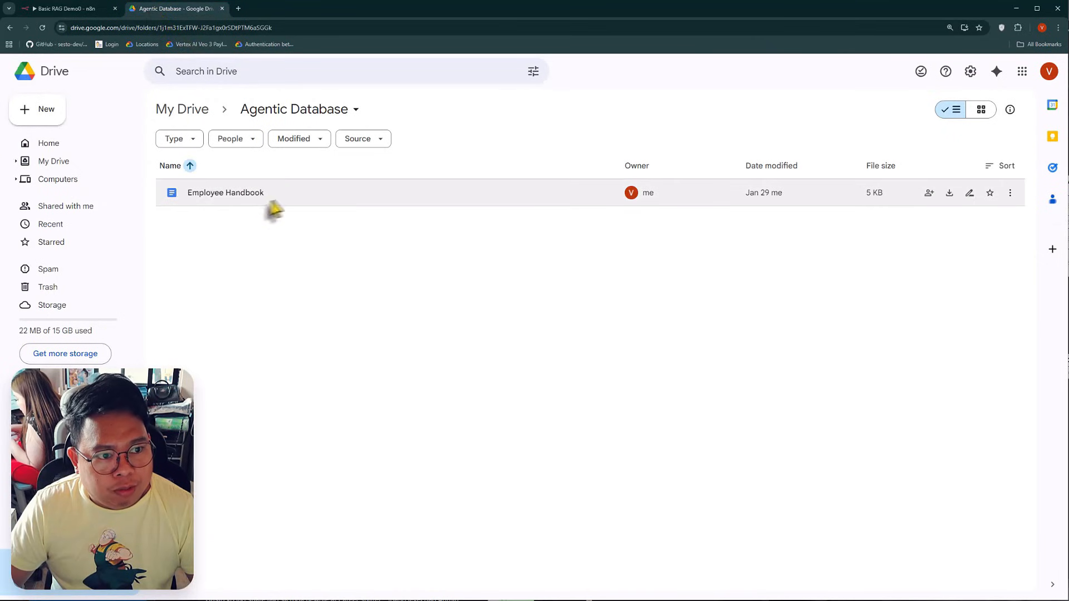
pyautogui.click(92, 8)
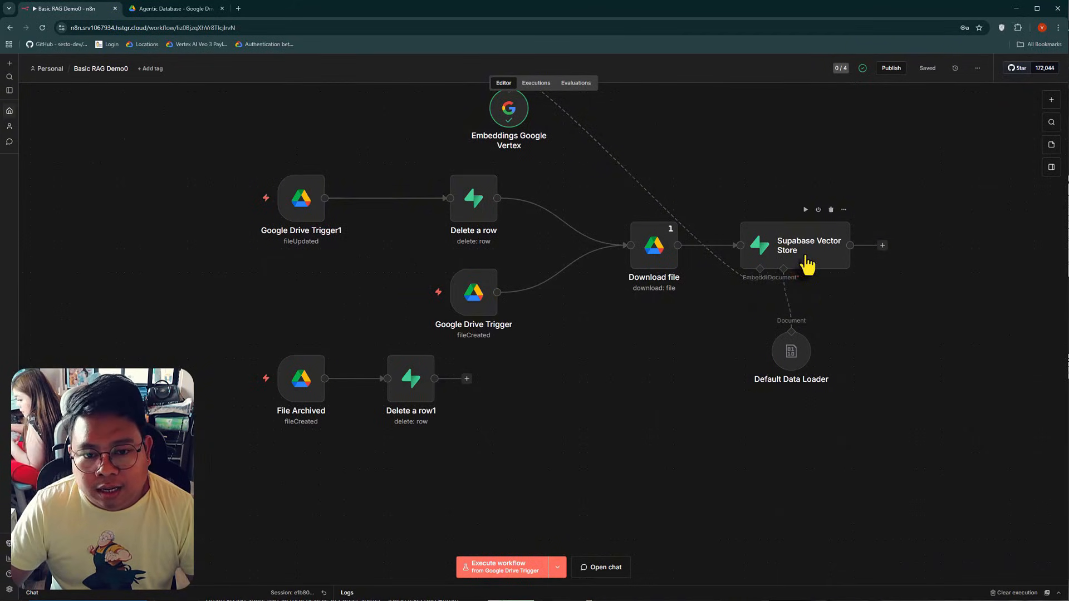
# Open the workflow's chat and send the question "What is our mission"
pyautogui.scroll(4, 719, 425)
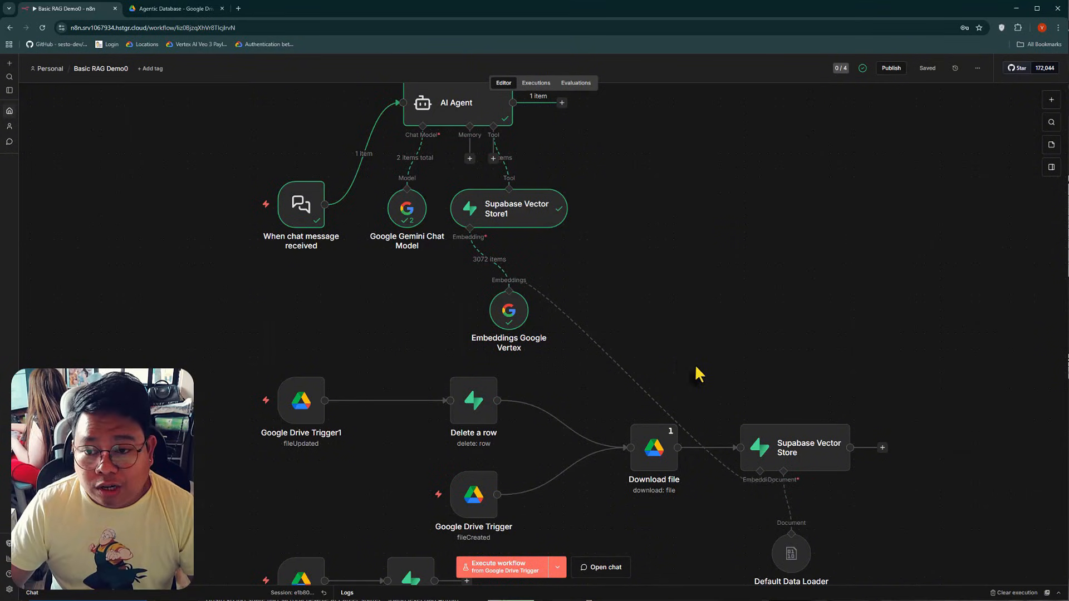
pyautogui.scroll(1, 339, 323)
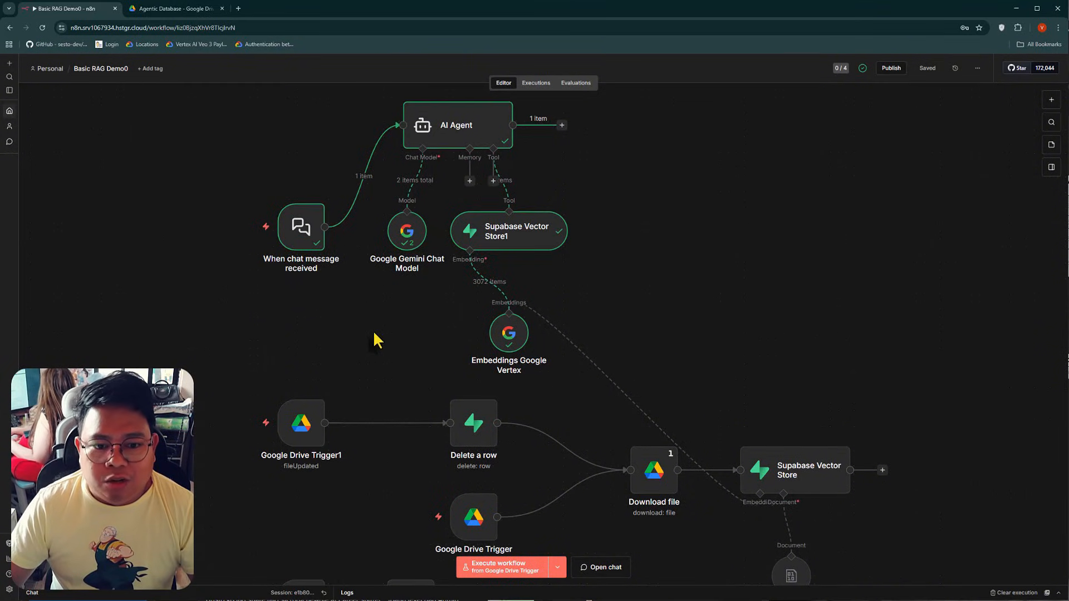
pyautogui.scroll(-1, 807, 351)
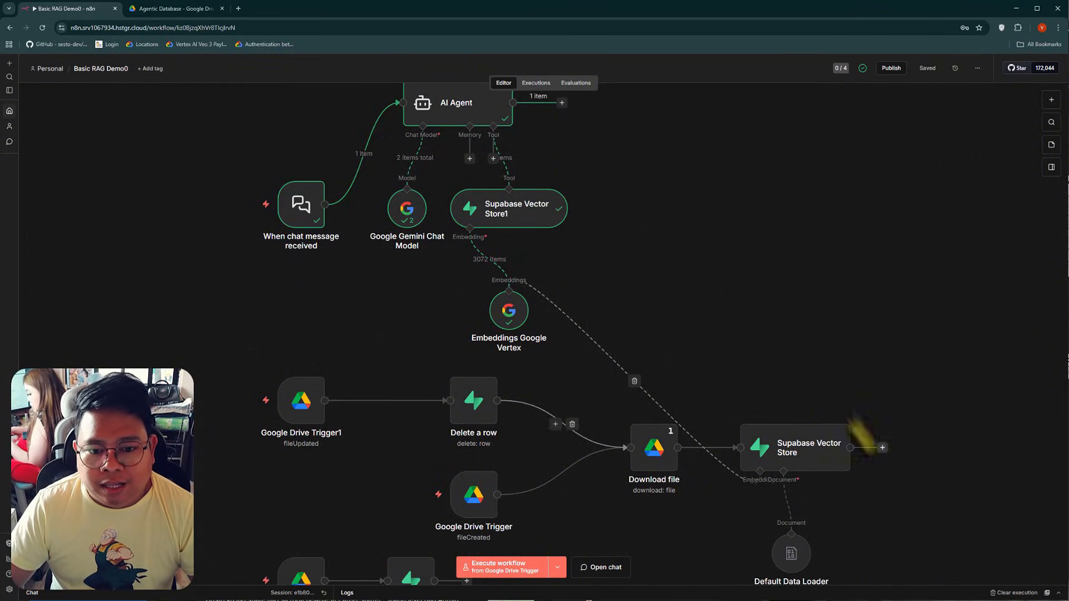
pyautogui.scroll(2, 612, 424)
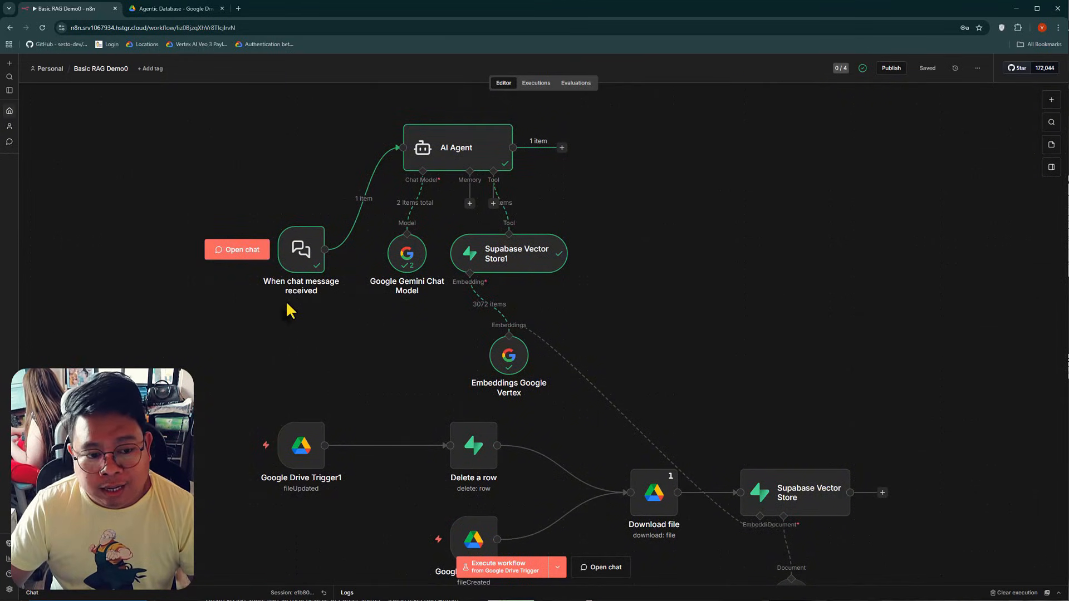
pyautogui.scroll(-1, 312, 323)
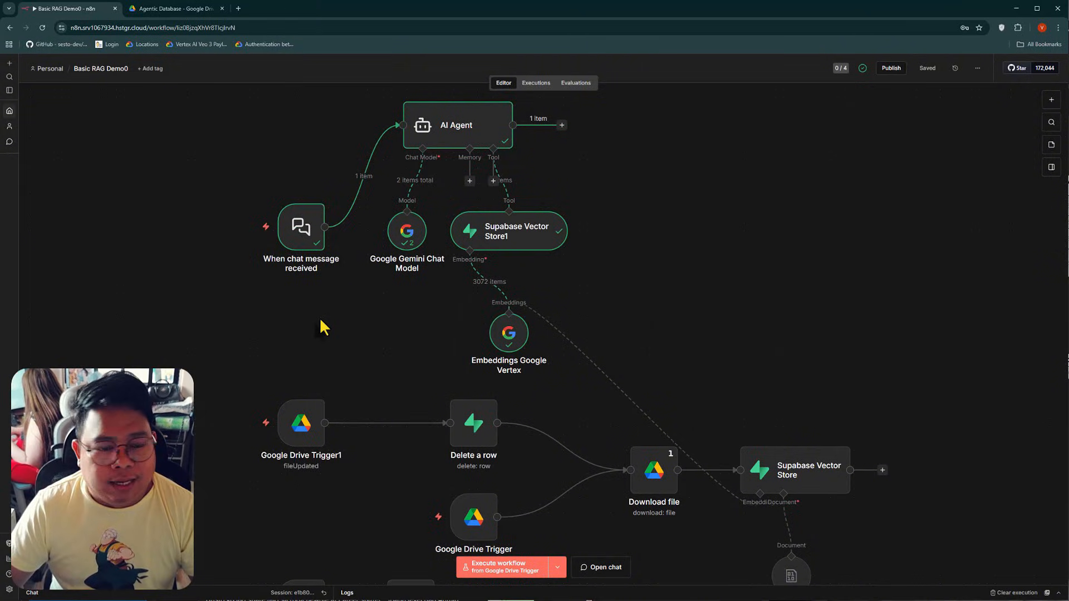
pyautogui.scroll(-1, 323, 328)
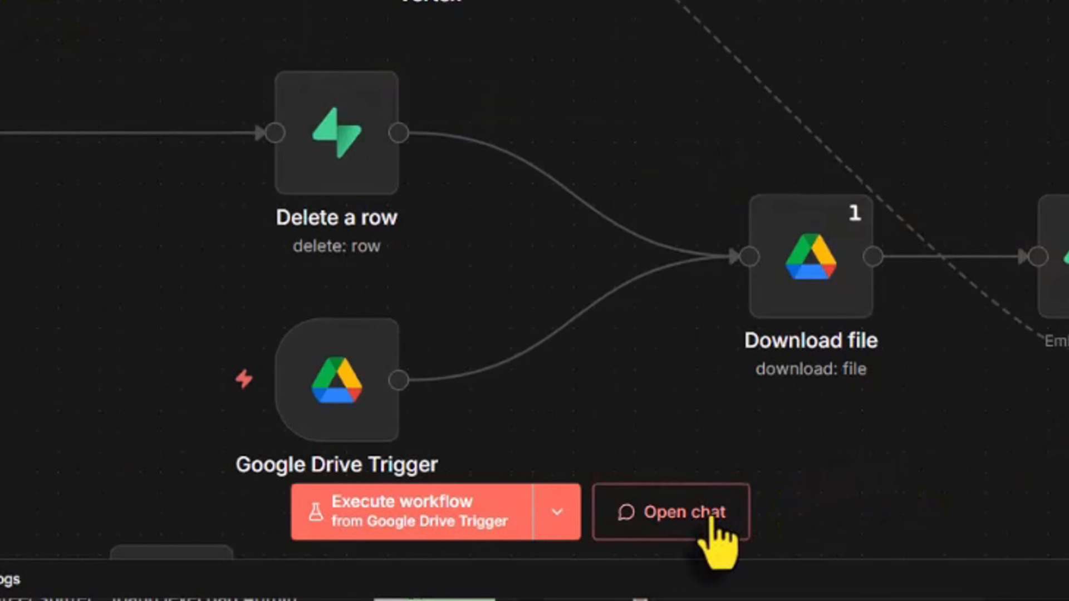
pyautogui.click(711, 517)
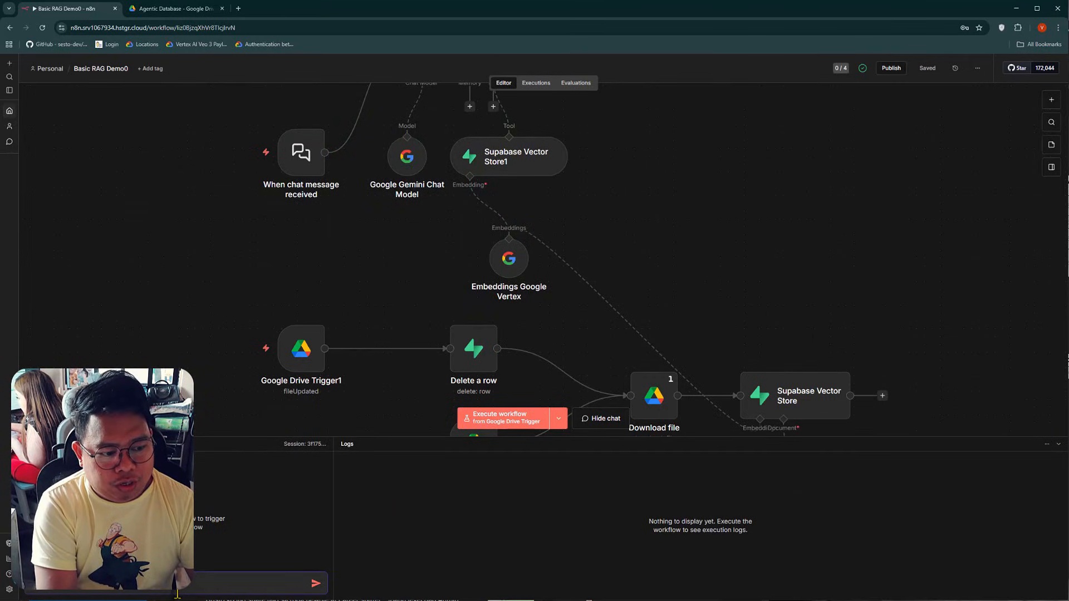
pyautogui.press('Return')
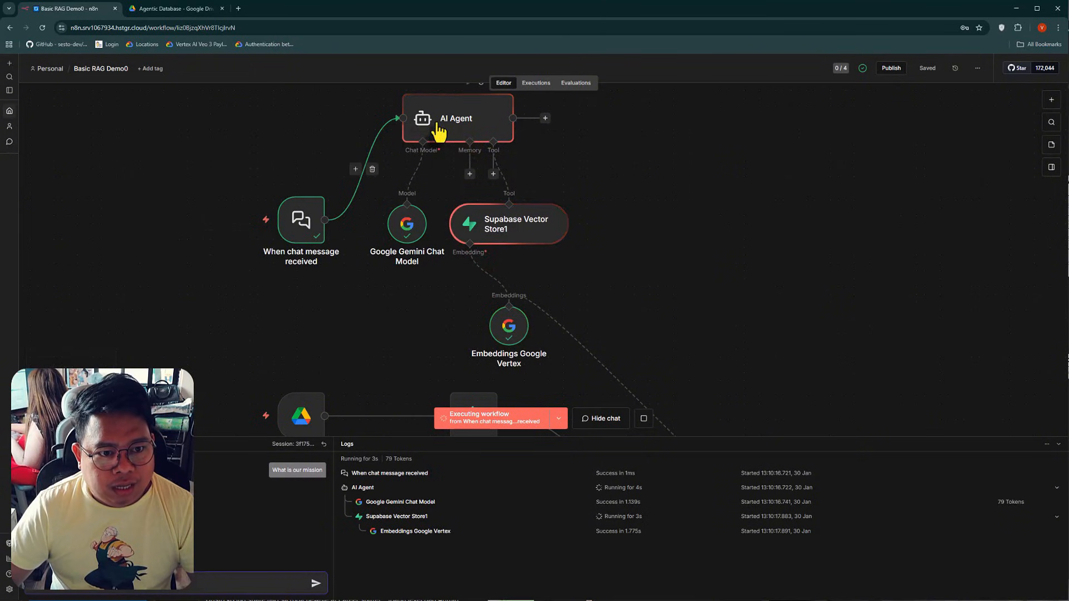
# Inspect the executed nodes from the AI Agent to the Google Vertex embeddings and highlight the chat's answer
pyautogui.scroll(-2, 534, 239)
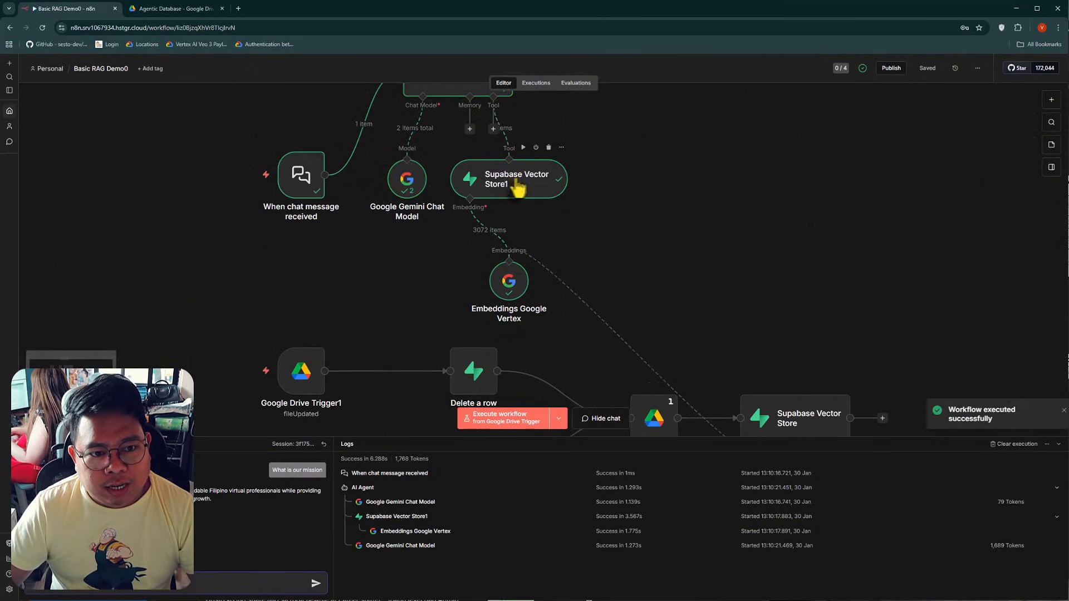
pyautogui.scroll(-2, 557, 276)
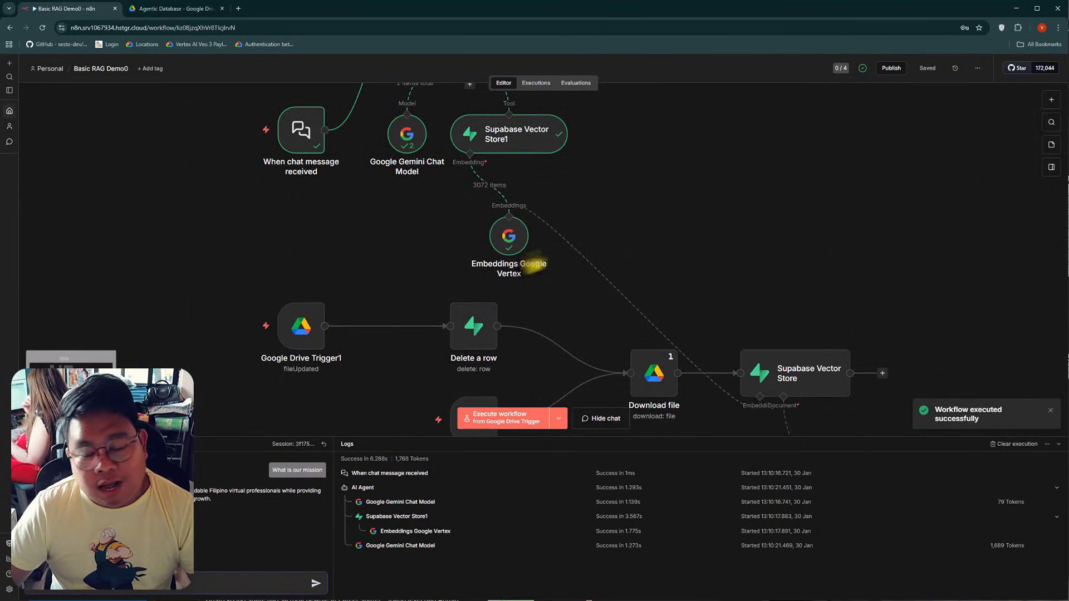
pyautogui.scroll(5, 551, 245)
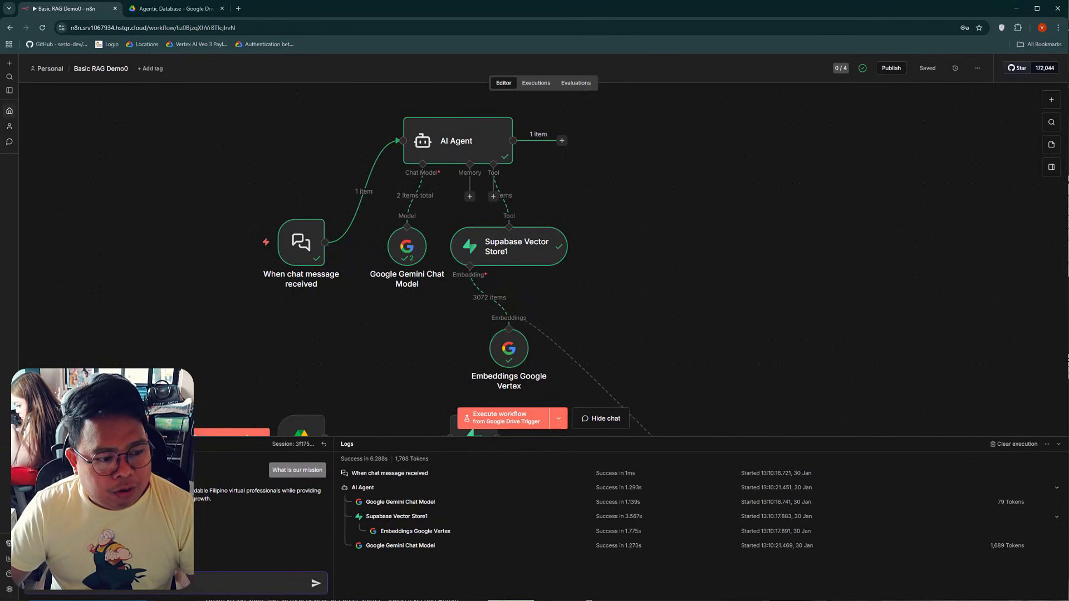
pyautogui.tripleClick(139, 495)
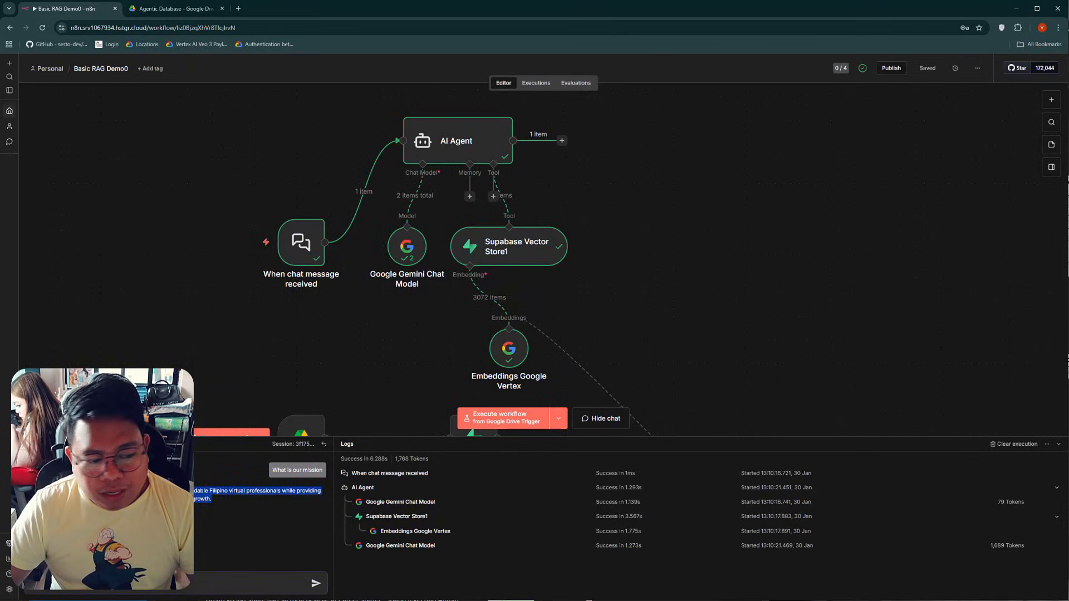
# Open the Employee Handbook from the Agentic Database folder in Google Drive and read through its policy sections
pyautogui.click(172, 9)
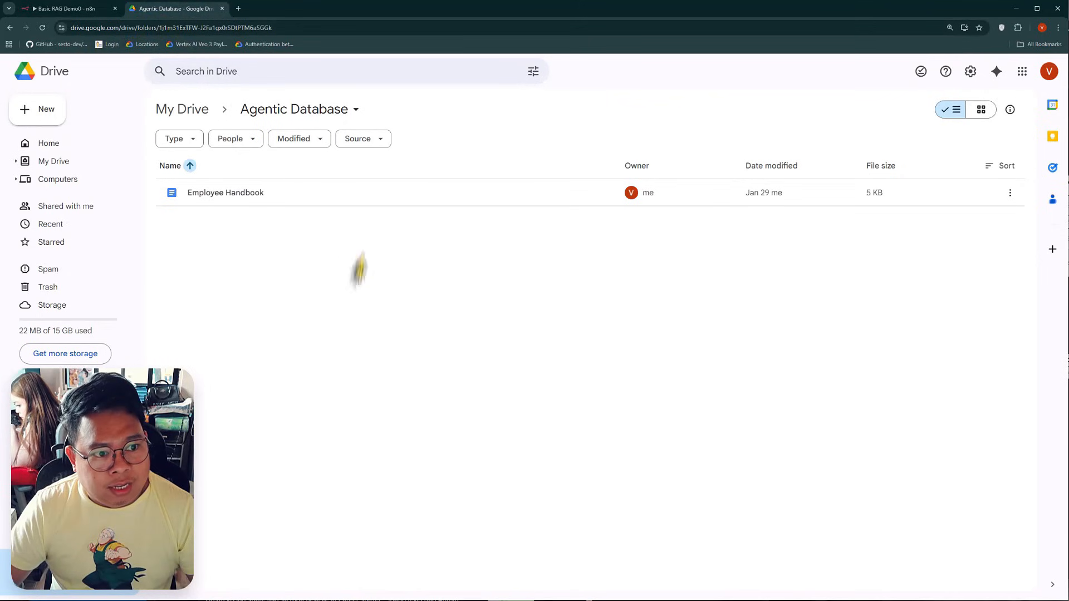
pyautogui.doubleClick(216, 195)
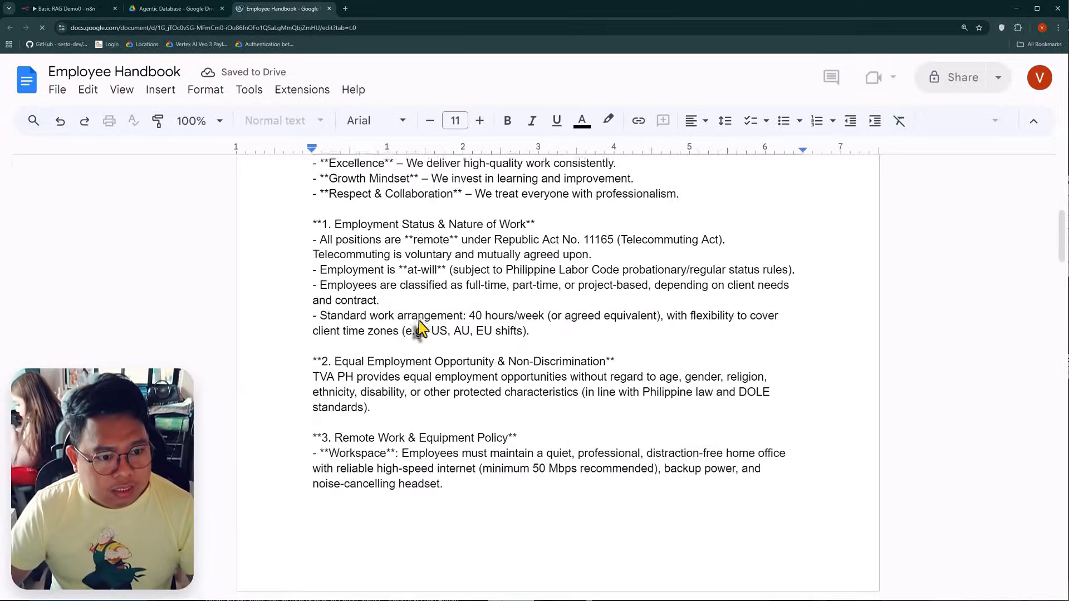
pyautogui.scroll(-15, 419, 322)
pyautogui.scroll(8, 425, 318)
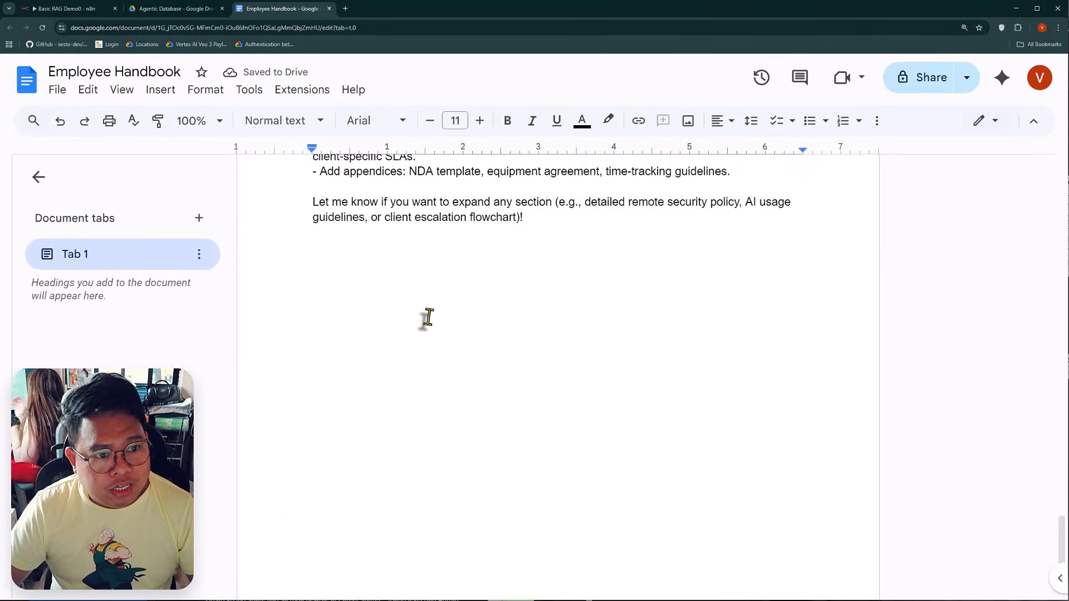
pyautogui.scroll(20, 443, 329)
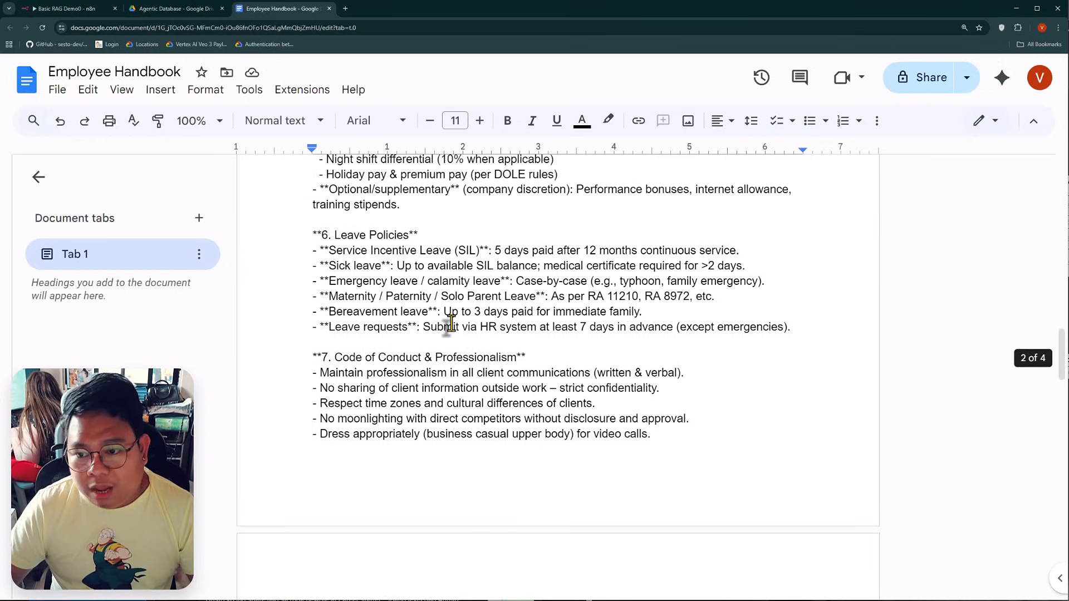
pyautogui.scroll(3, 452, 326)
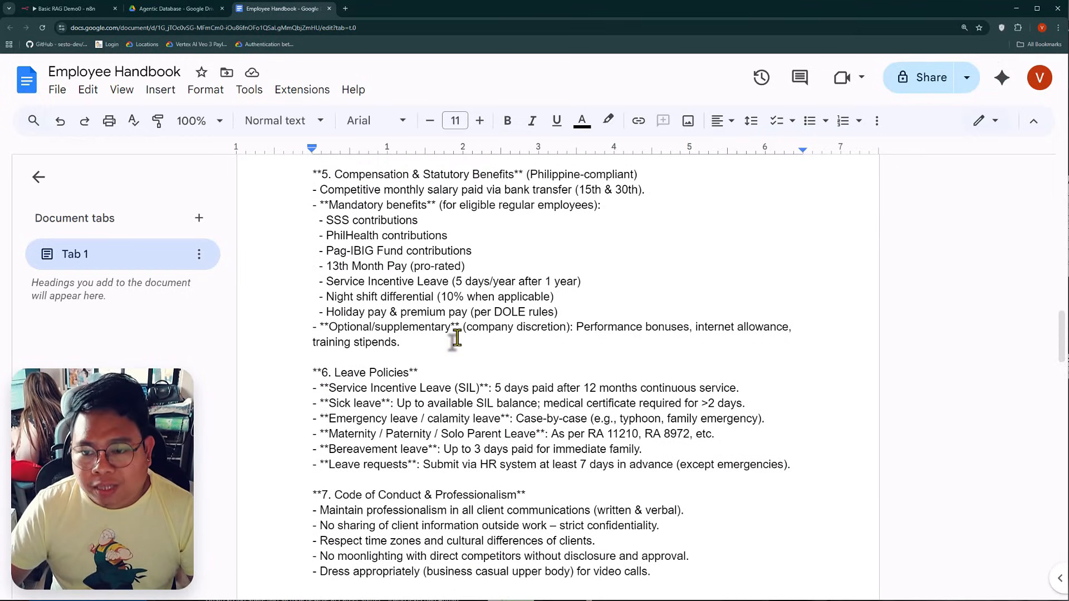
# Switch back to n8n and review the executed agent workflow against the Employee Handbook document
pyautogui.click(66, 9)
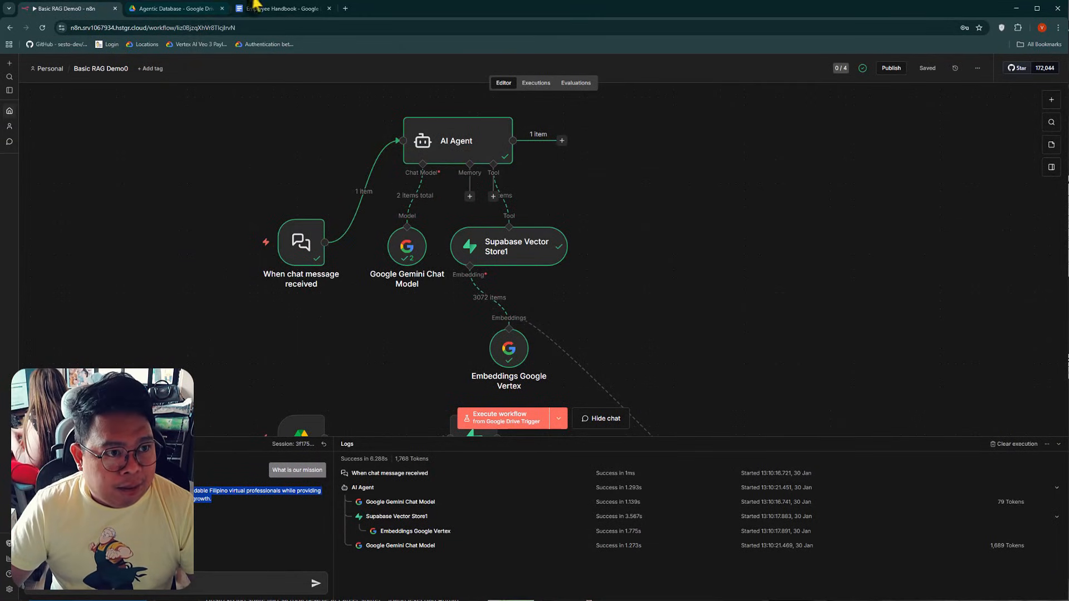
pyautogui.click(255, 6)
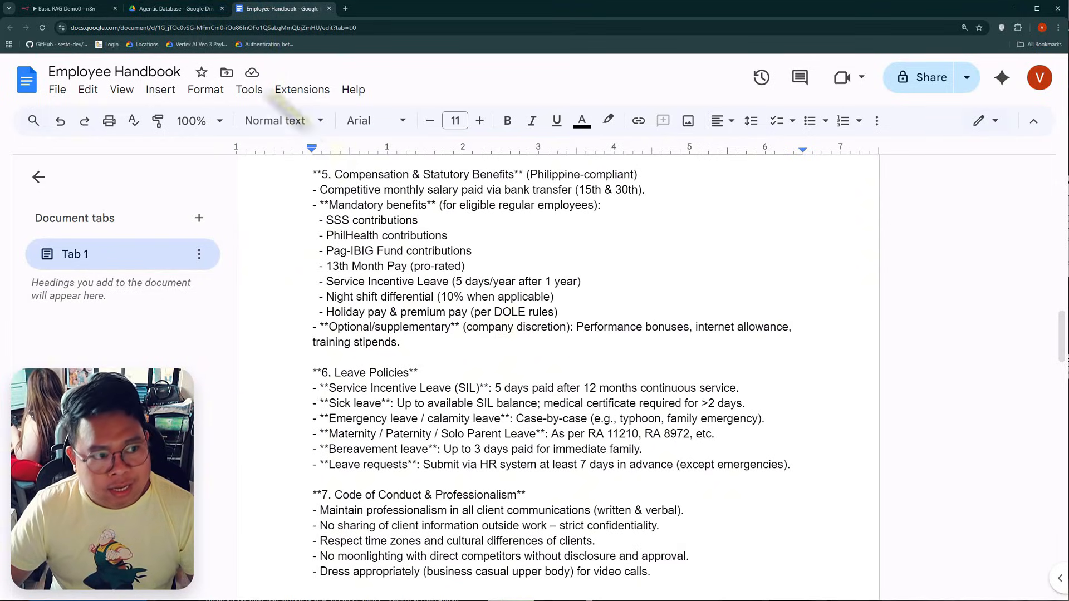
pyautogui.click(78, 8)
pyautogui.scroll(1, 234, 118)
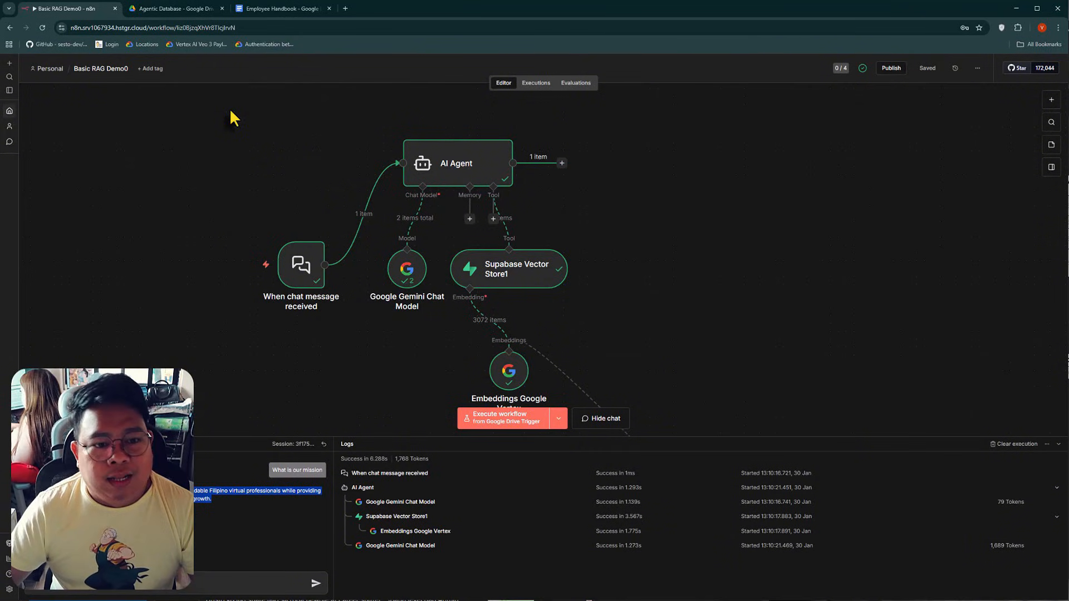
pyautogui.scroll(-1, 612, 300)
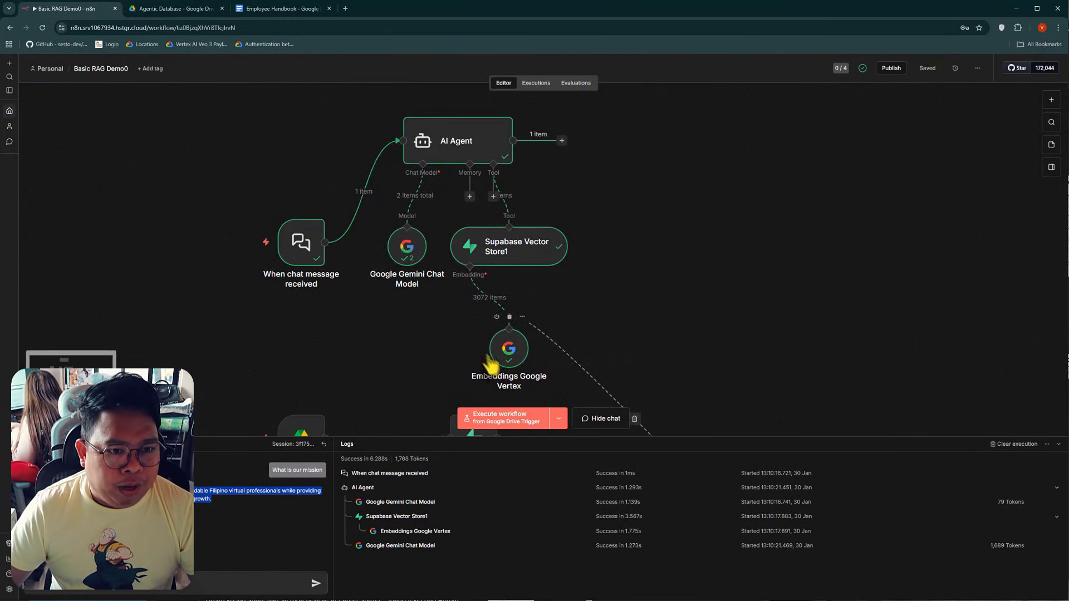
pyautogui.scroll(-1, 679, 277)
pyautogui.scroll(1, 178, 306)
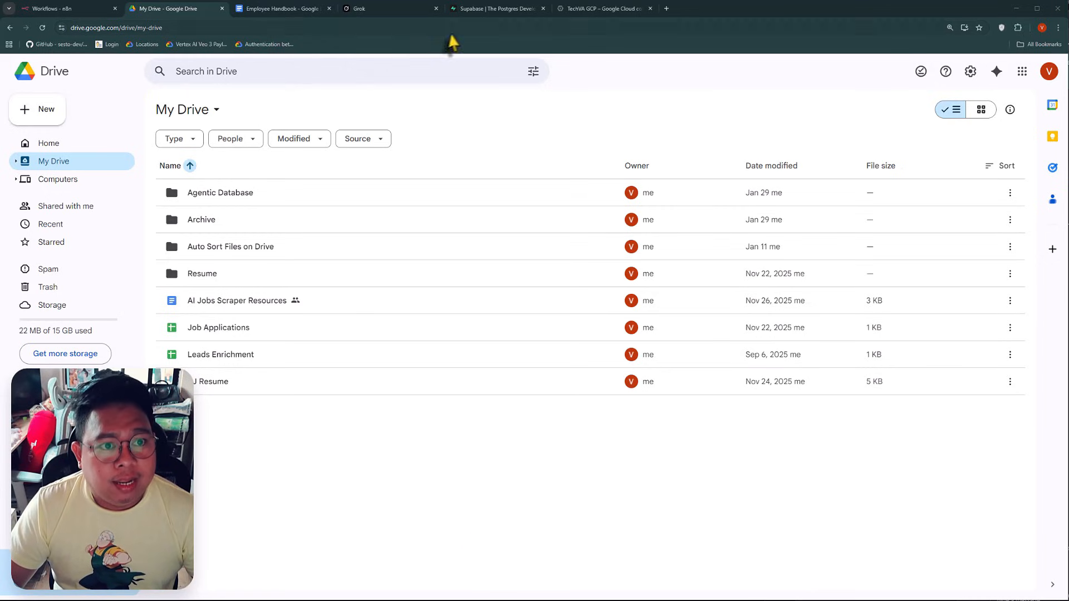
# Look over the Supabase home page and the TechVA GCP project in Google Cloud, and switch back to n8n
pyautogui.click(477, 9)
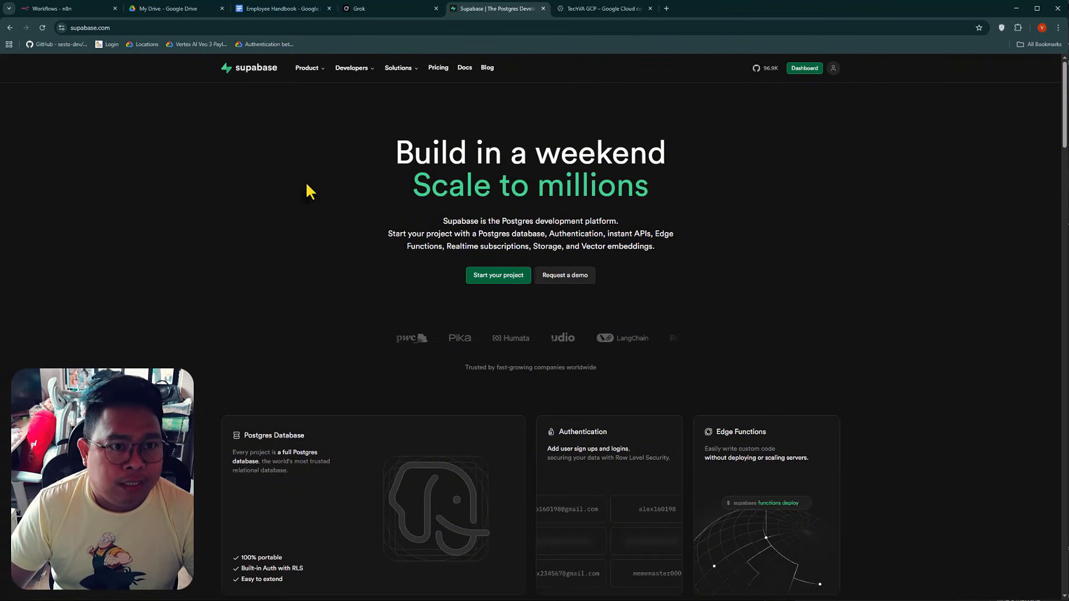
pyautogui.click(592, 17)
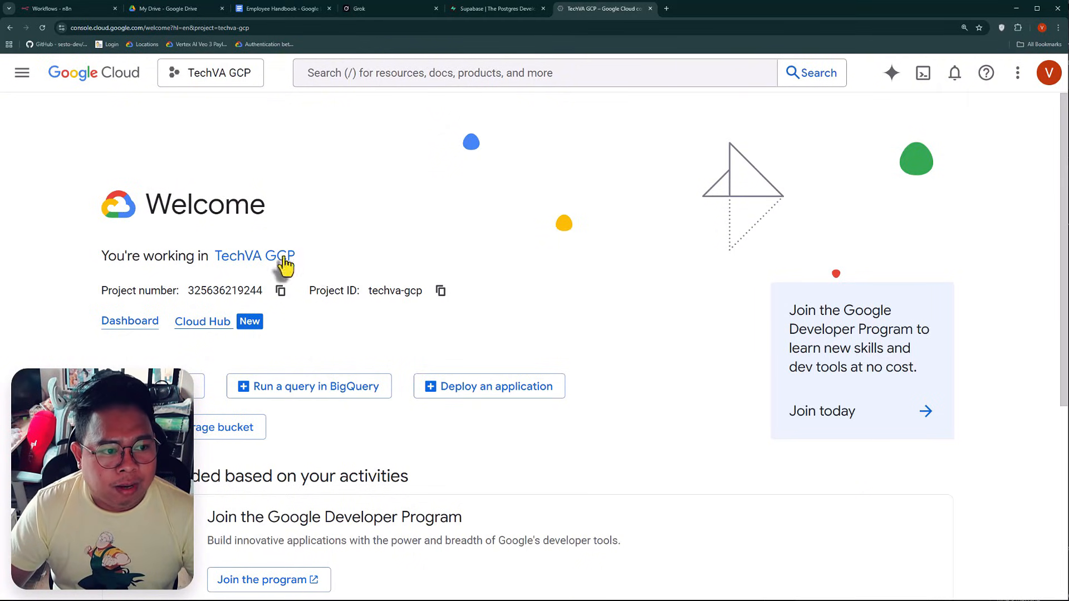
pyautogui.click(83, 9)
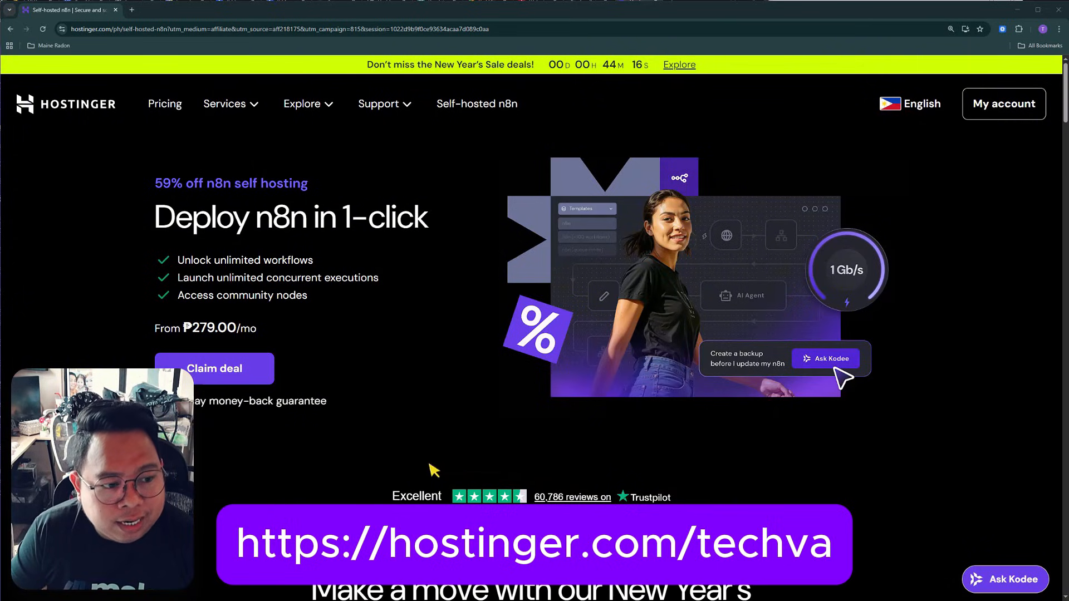
# Compare Hostinger's self-hosted n8n plans and choose the KVM 2 plan
pyautogui.click(231, 374)
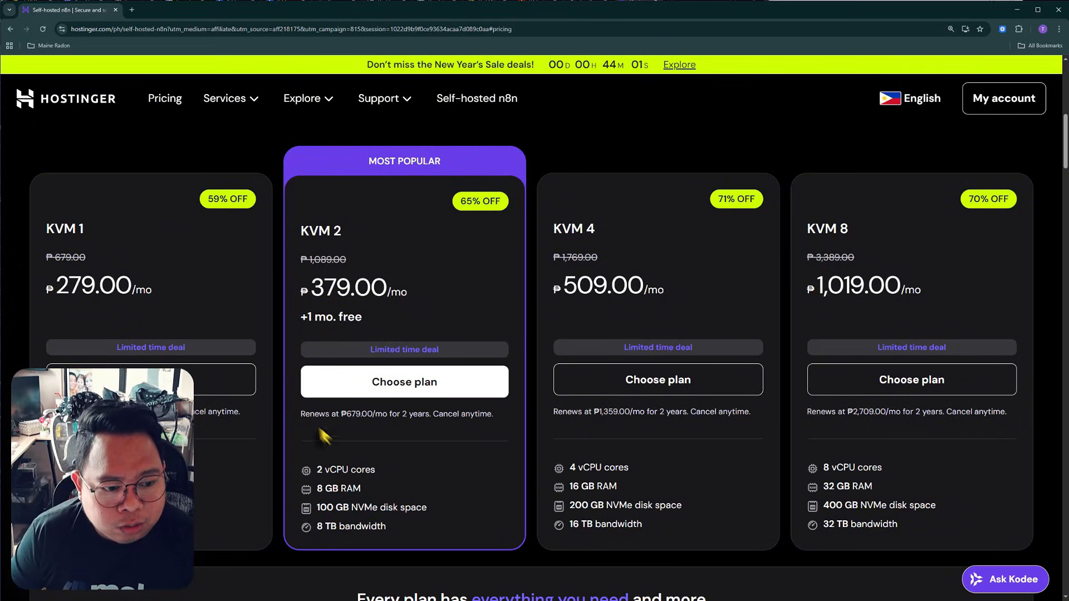
pyautogui.scroll(-1, 362, 453)
pyautogui.scroll(1, 369, 435)
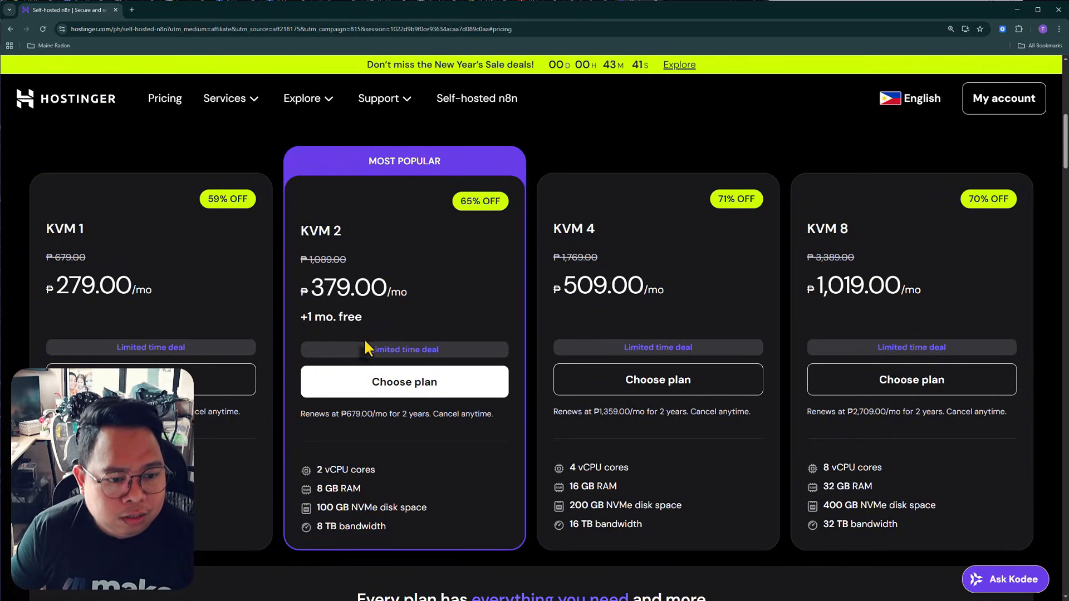
pyautogui.click(409, 392)
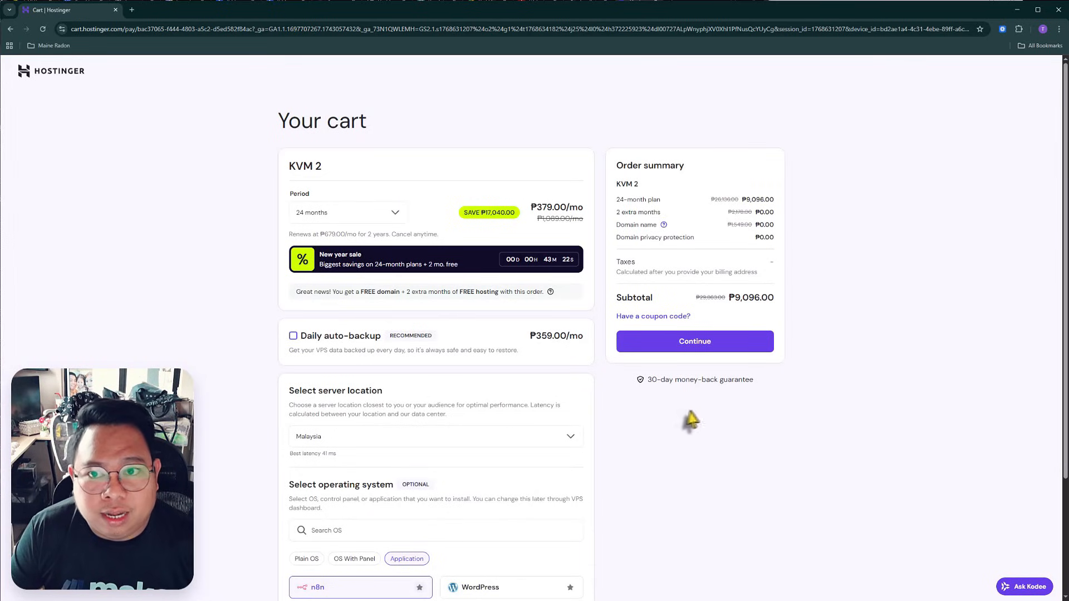
# Apply the coupon code TECHVA to the KVM 2 order in the cart
pyautogui.hotkey('ctrl', '+')
pyautogui.hotkey('ctrl', '+')
pyautogui.hotkey('ctrl', '+')
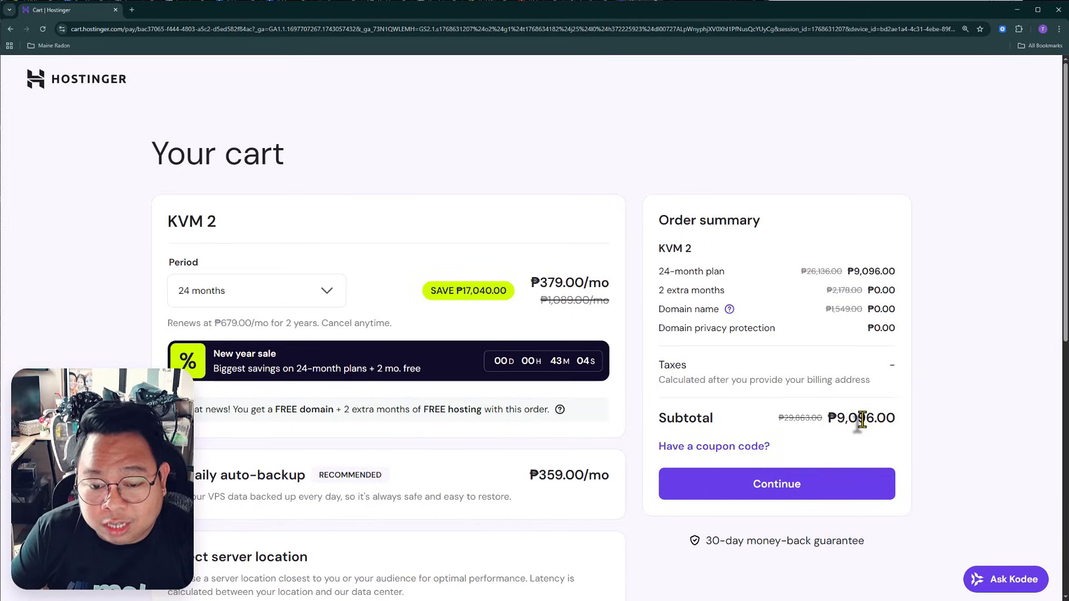
pyautogui.click(715, 449)
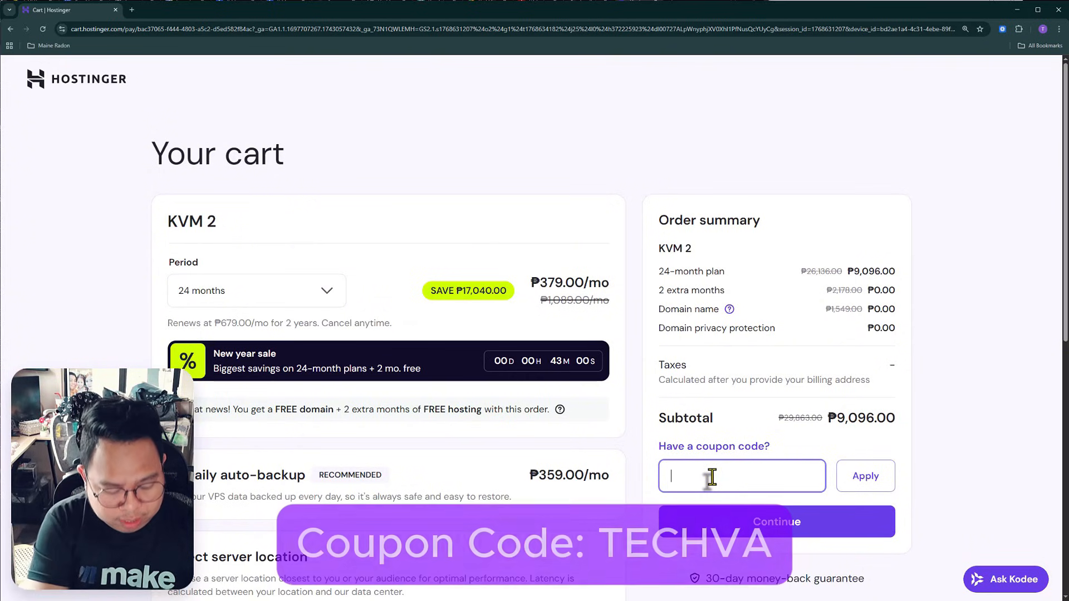
pyautogui.write('TECHVA')
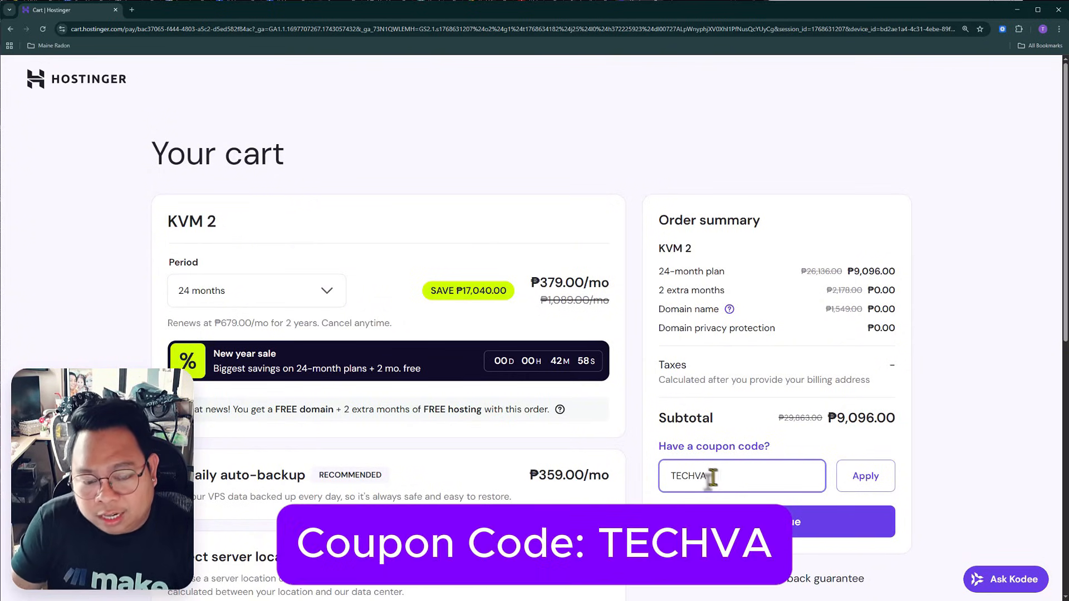
pyautogui.click(866, 489)
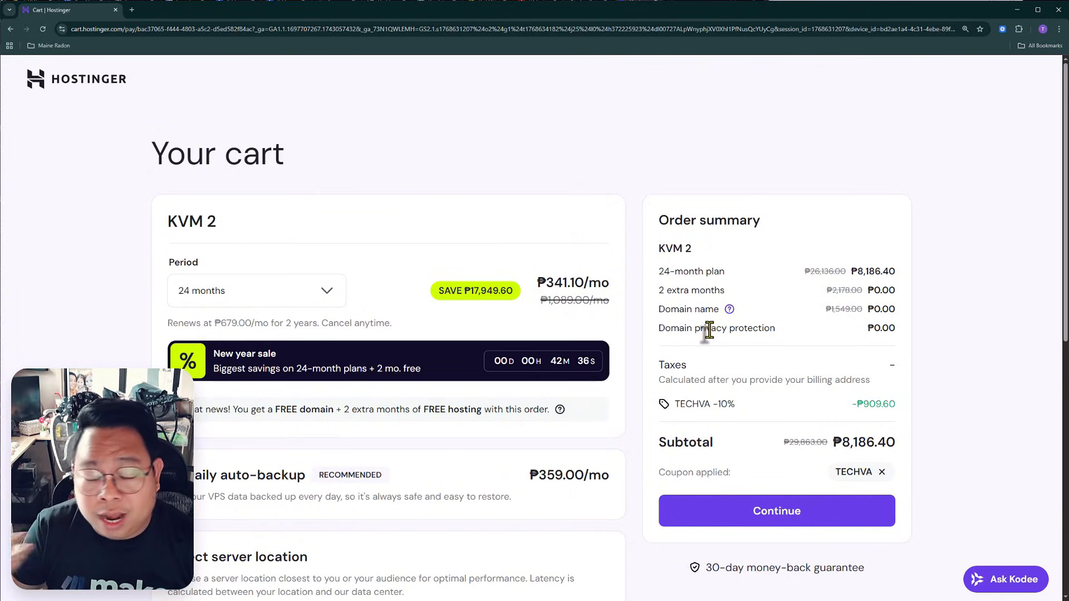
# Try the 12-month billing period for the KVM 2 plan, and set the period to 1 month
pyautogui.click(333, 294)
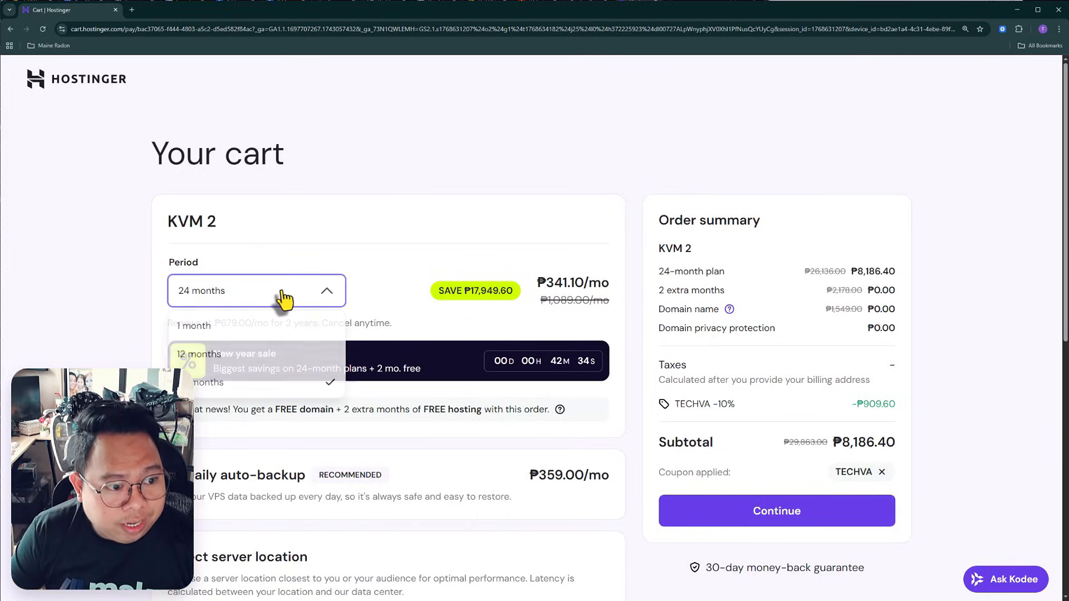
pyautogui.click(203, 357)
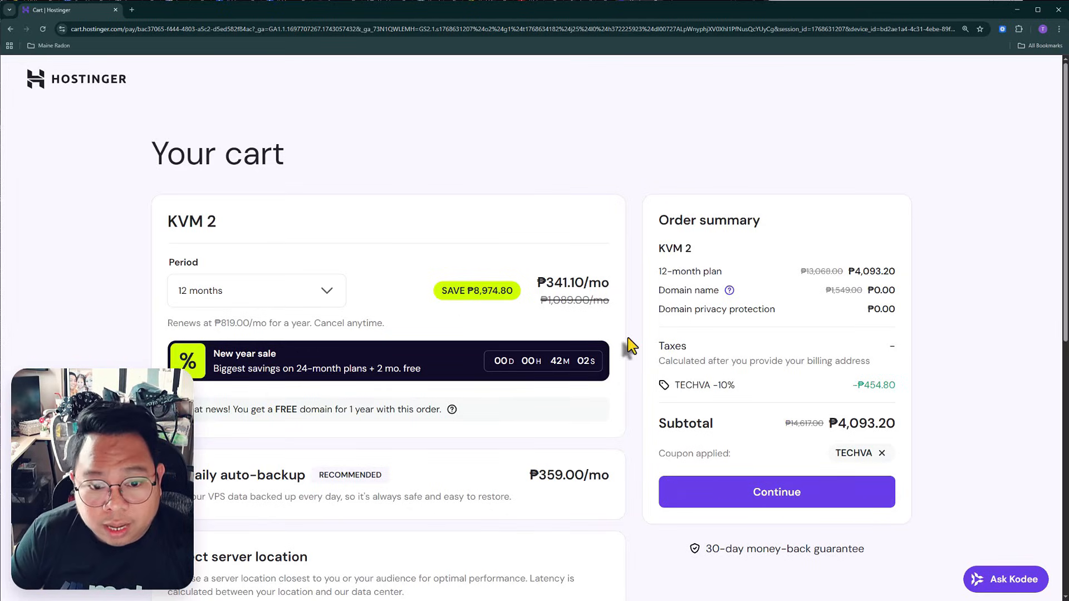
pyautogui.click(279, 301)
pyautogui.click(228, 329)
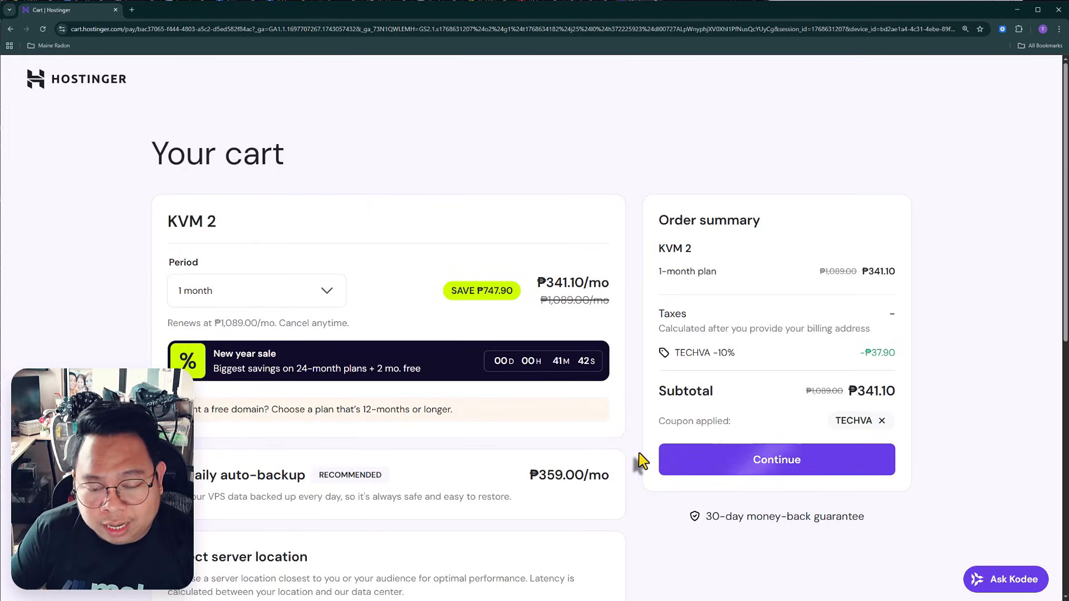
# Browse the available server locations for the VPS and choose Malaysia
pyautogui.scroll(-3, 645, 465)
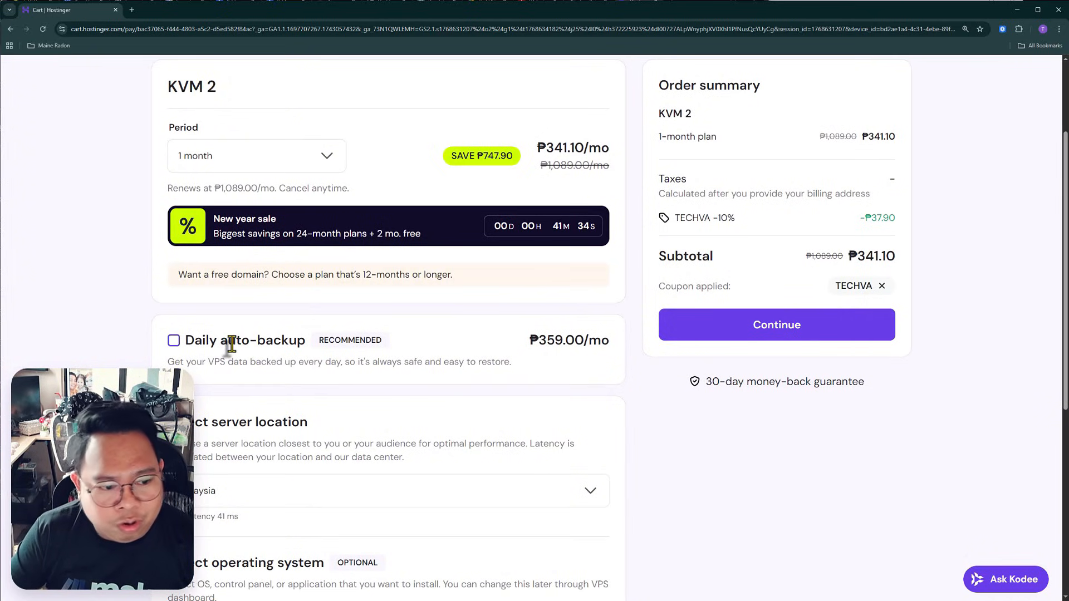
pyautogui.scroll(-3, 724, 468)
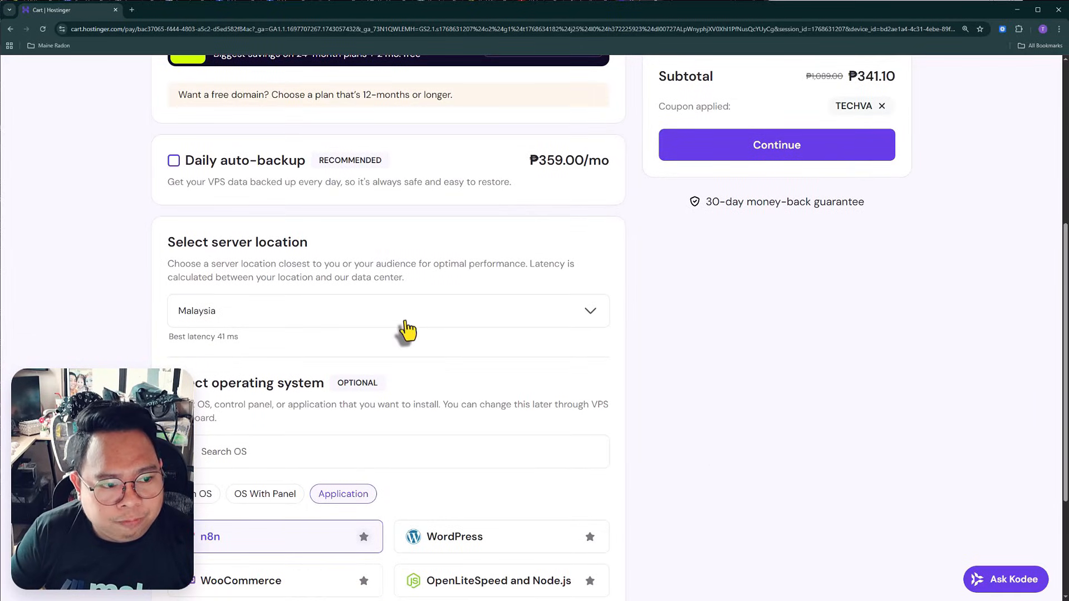
pyautogui.click(404, 322)
pyautogui.scroll(-1, 370, 453)
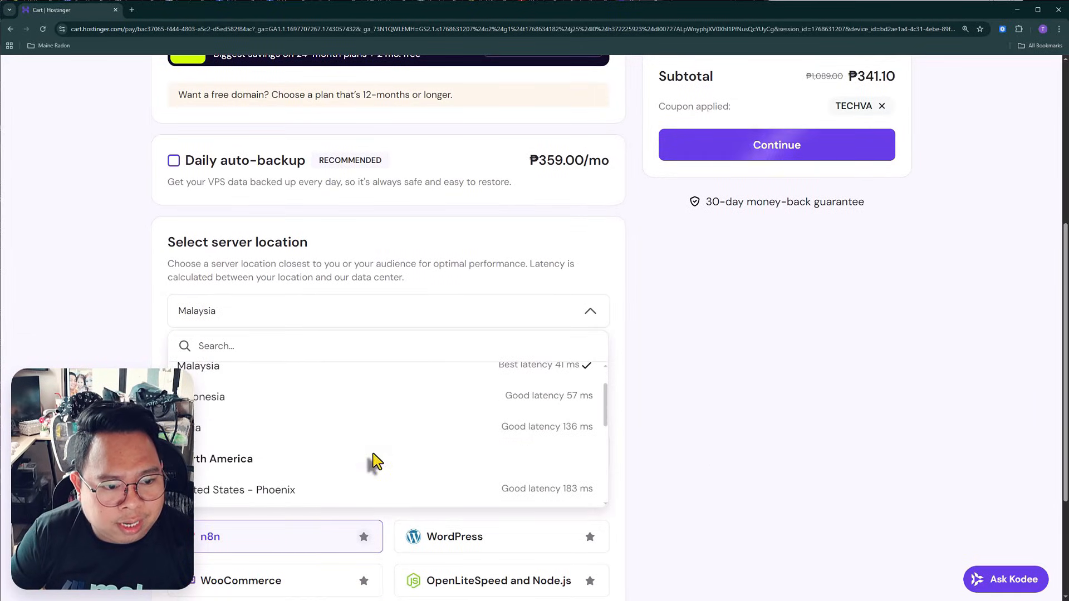
pyautogui.scroll(1, 286, 465)
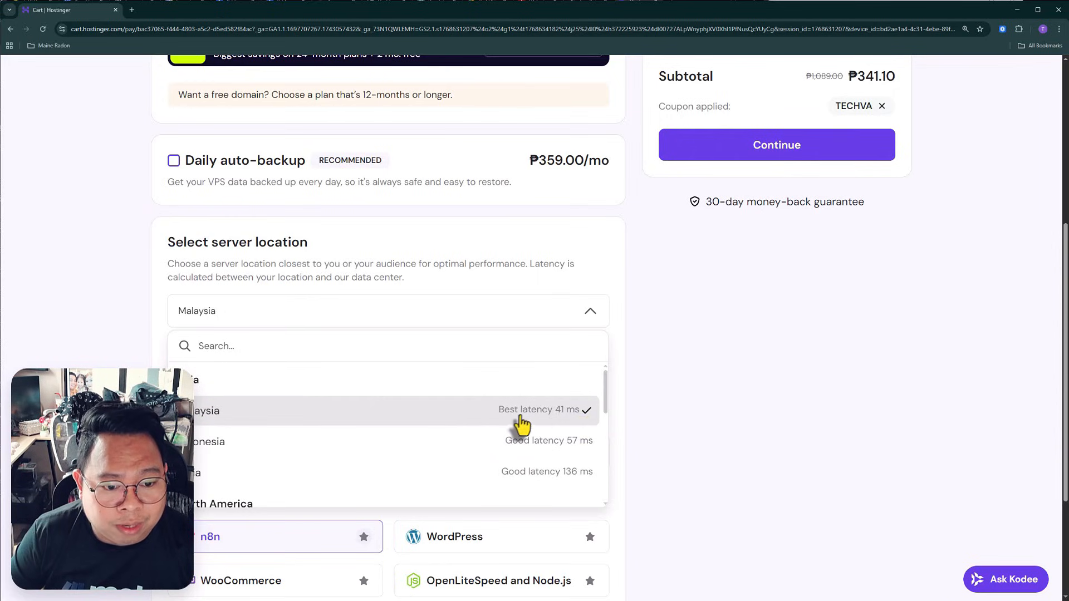
pyautogui.click(380, 421)
# Review the operating system choices with the n8n application selected, and continue the order to checkout
pyautogui.scroll(-3, 740, 418)
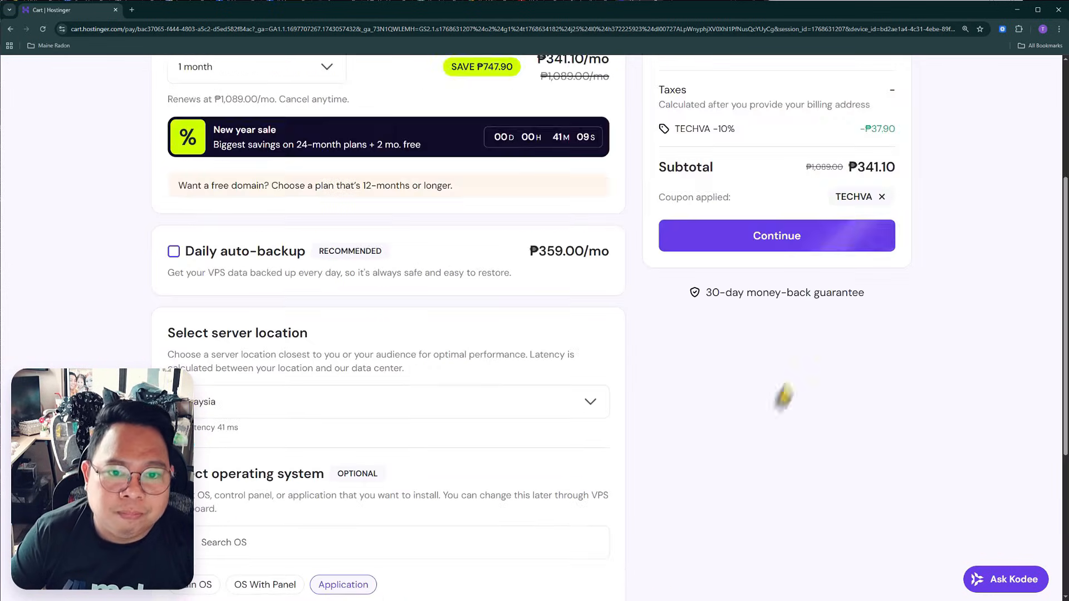
pyautogui.scroll(9, 782, 392)
pyautogui.click(790, 472)
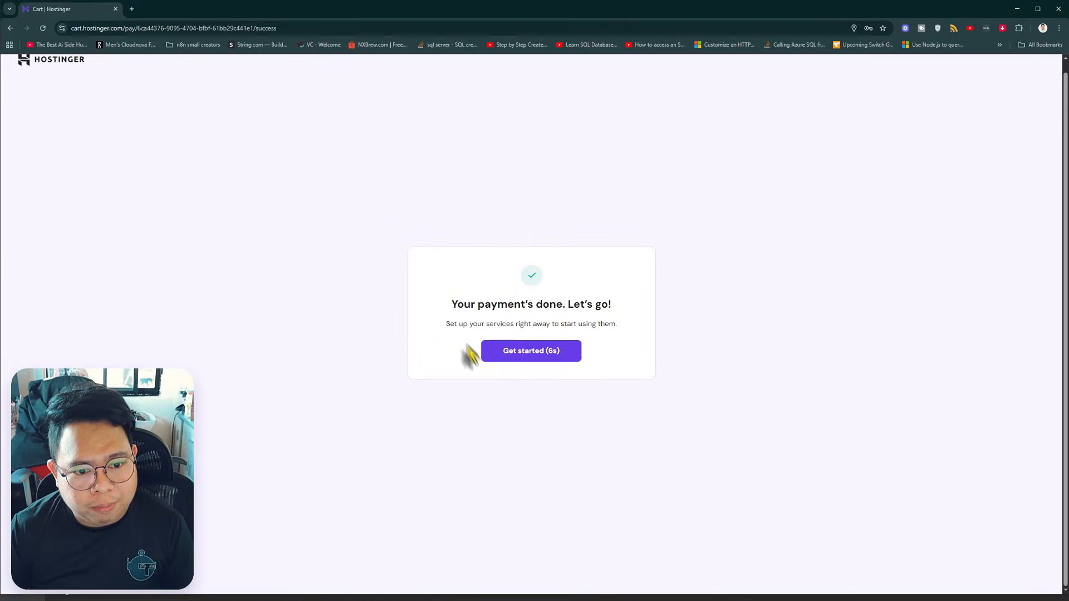
# Start the VPS setup and create the root password for the server
pyautogui.click(532, 355)
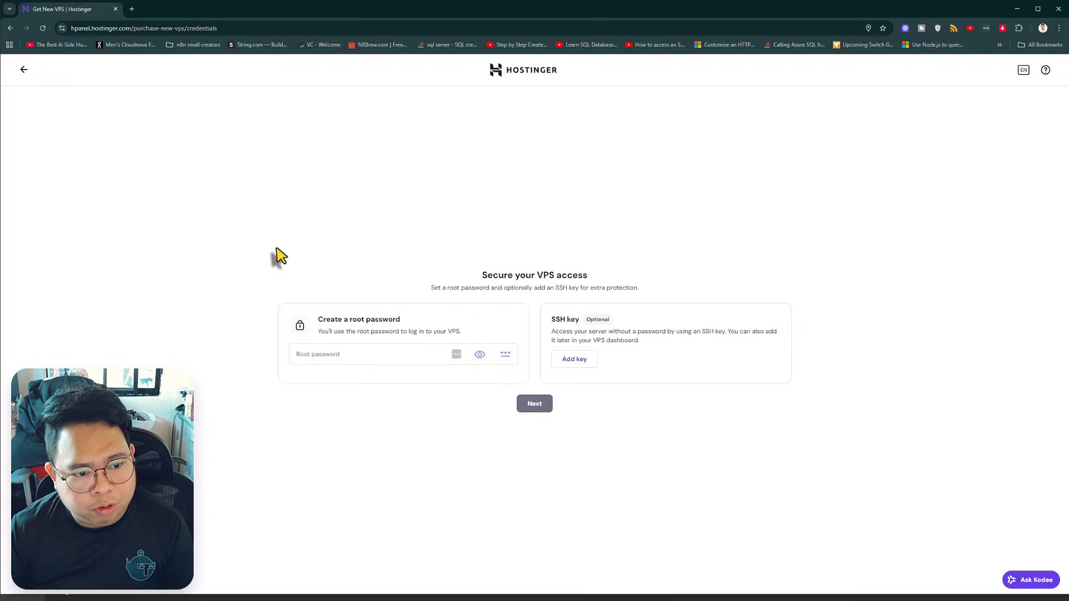
pyautogui.click(355, 353)
pyautogui.write('******')
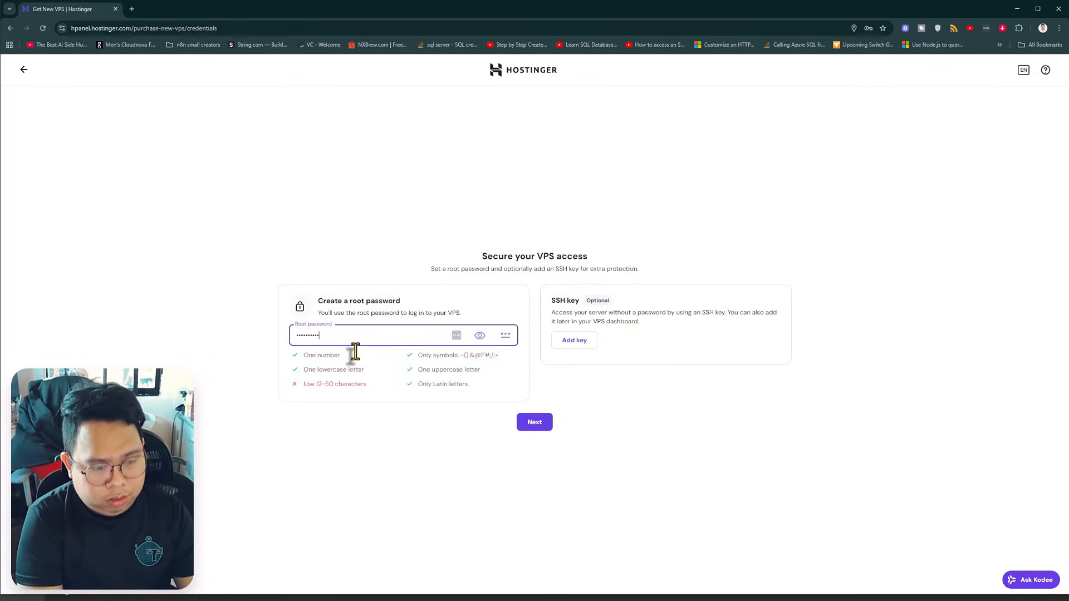
pyautogui.click(535, 422)
# Finish the VPS setup with the free malware scanner included
pyautogui.hotkey('ctrl', '+')
pyautogui.hotkey('ctrl', '+')
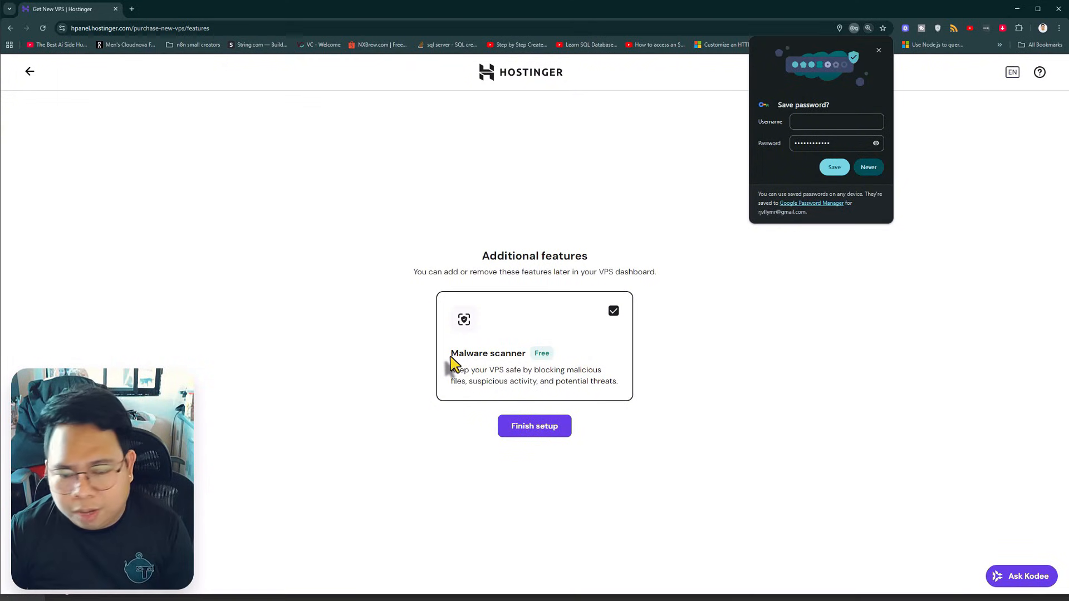
pyautogui.click(526, 430)
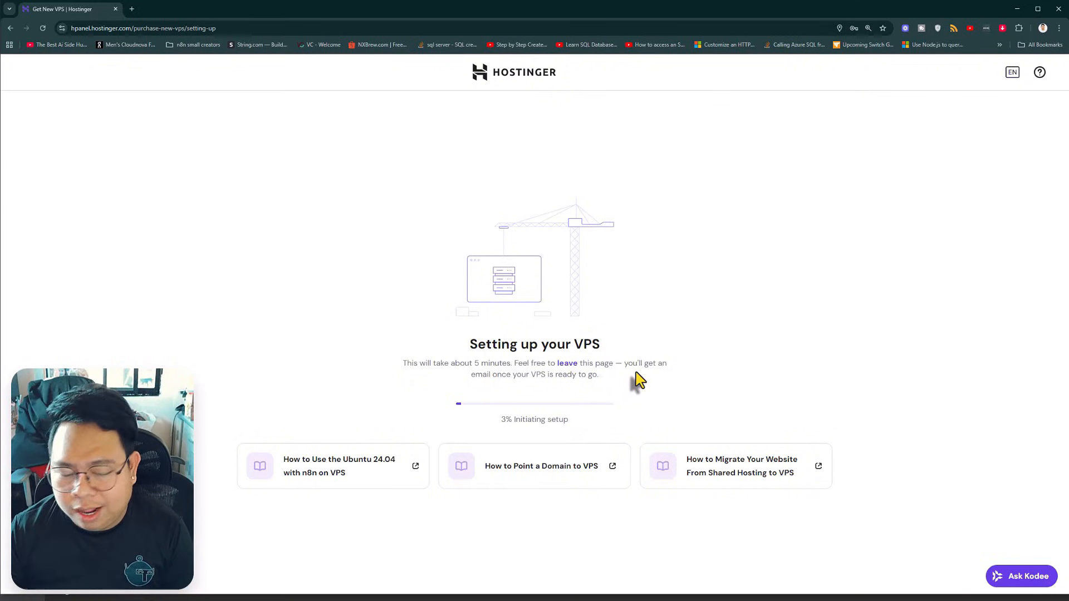
# Leave the setup progress page, open the KVM 2 server's management overview and dismiss the VPS survey
pyautogui.click(567, 363)
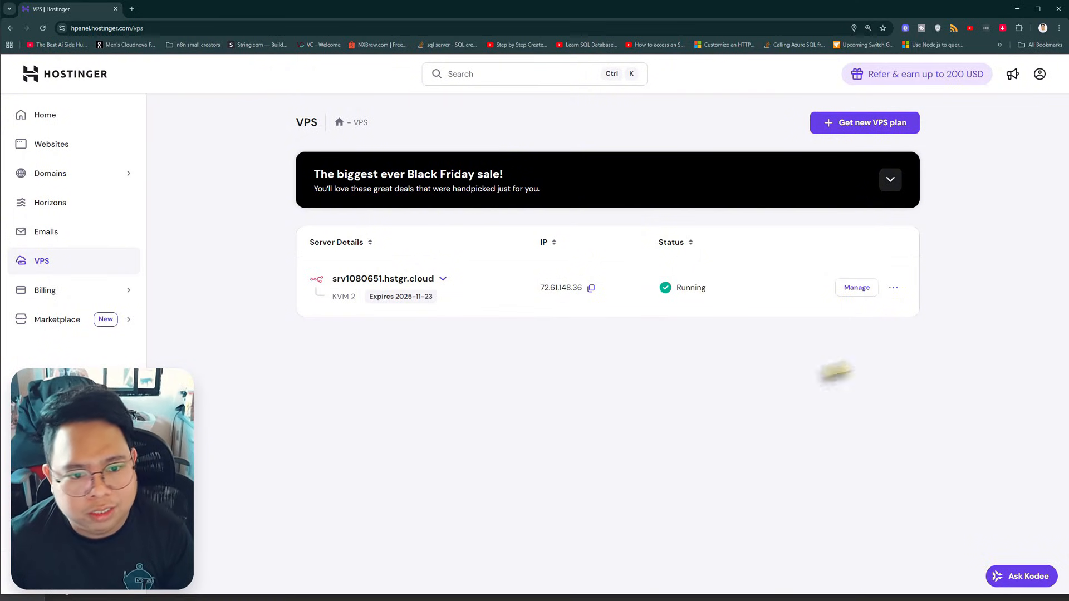
pyautogui.click(855, 288)
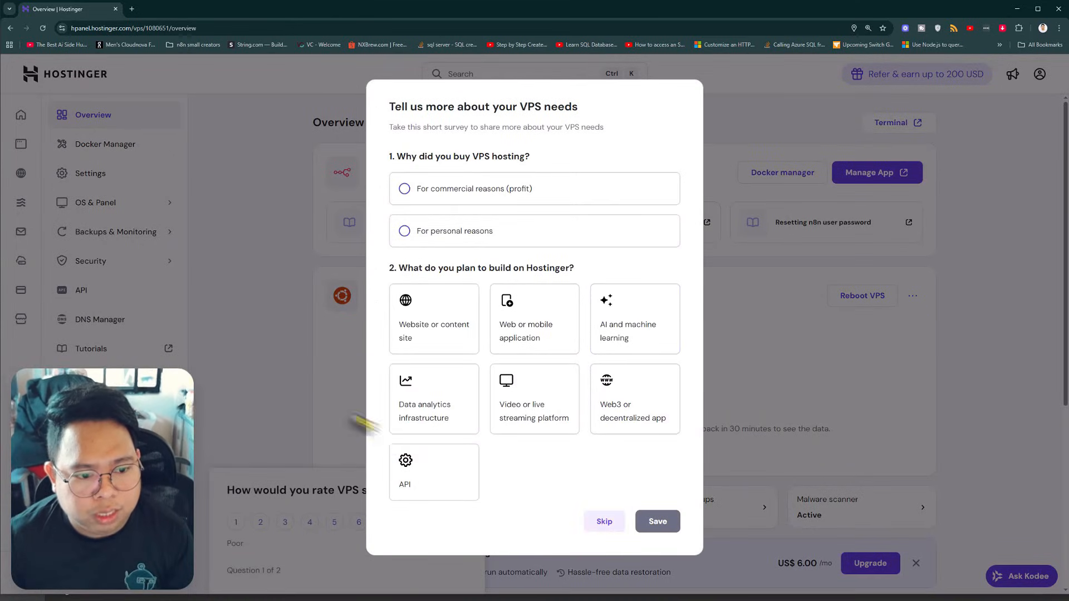
pyautogui.click(458, 493)
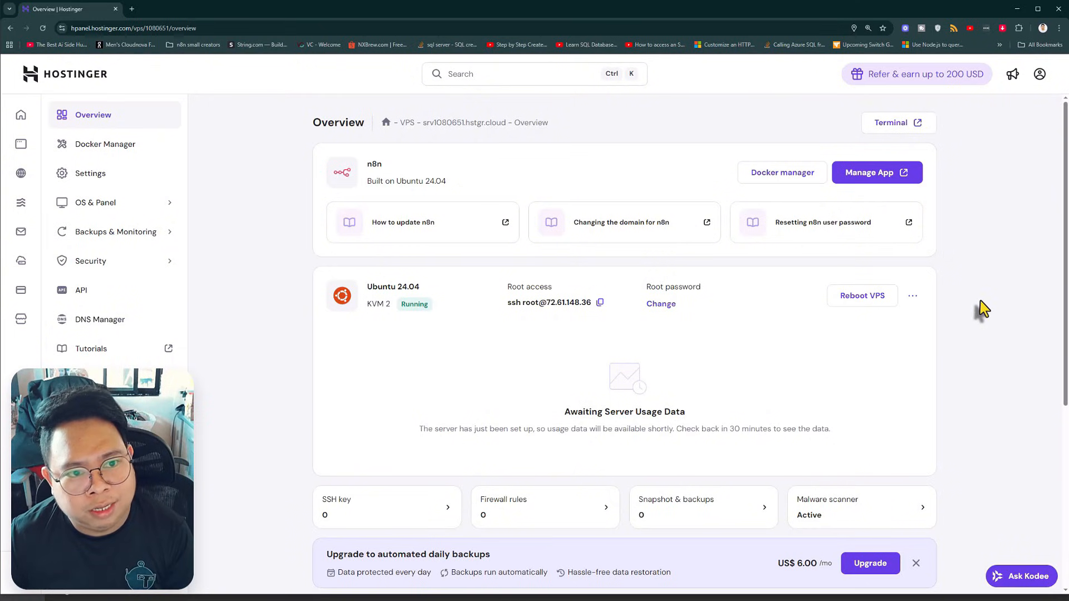
pyautogui.scroll(-5, 357, 334)
pyautogui.scroll(5, 298, 376)
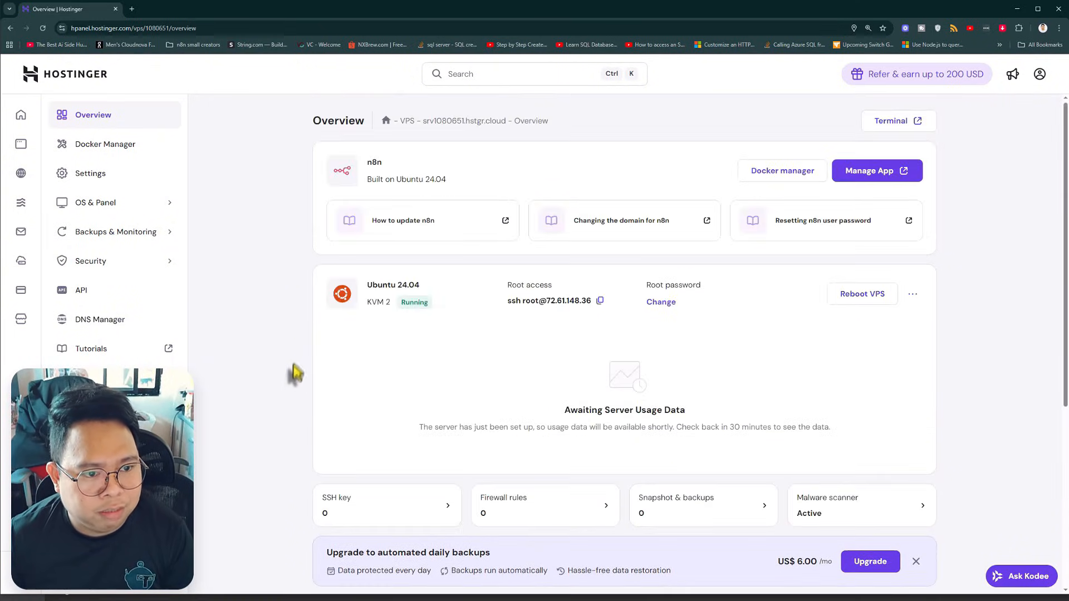
# Copy the server address from the VPS overview and open n8n.srv1080651.hstgr.cloud in a new browser tab
pyautogui.moveTo(422, 122); pyautogui.dragTo(505, 123)
pyautogui.hotkey('ctrl', 'c')
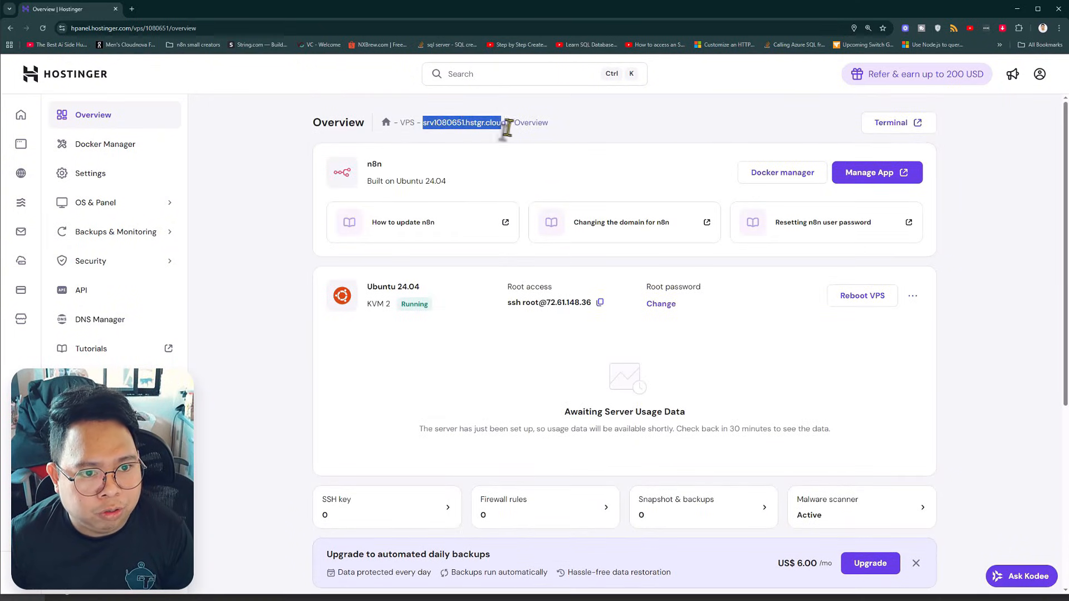
pyautogui.click(132, 8)
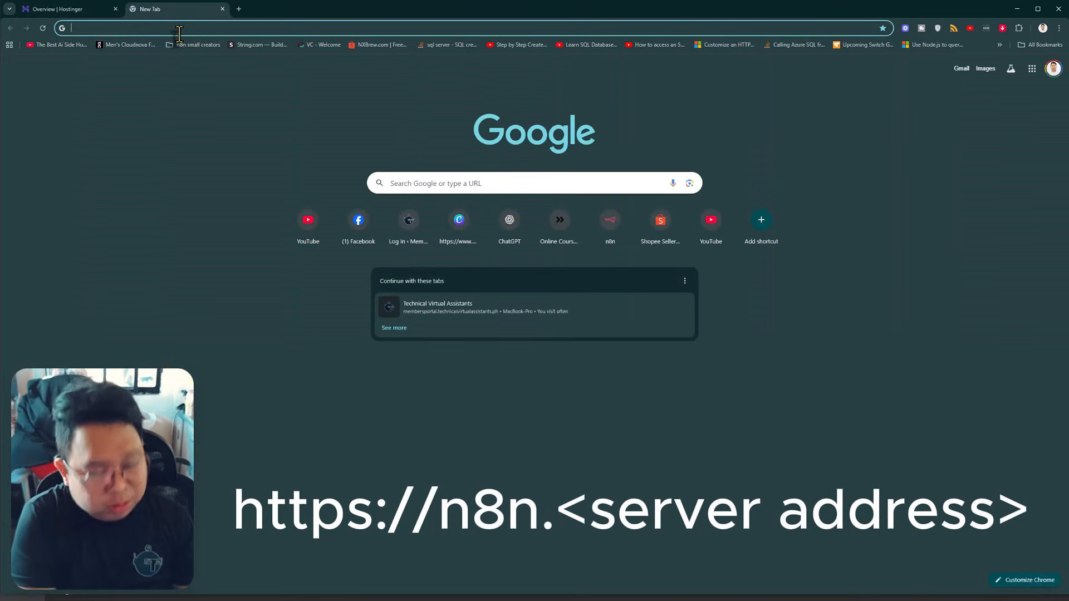
pyautogui.write('n8n.')
pyautogui.hotkey('ctrl', 'v')
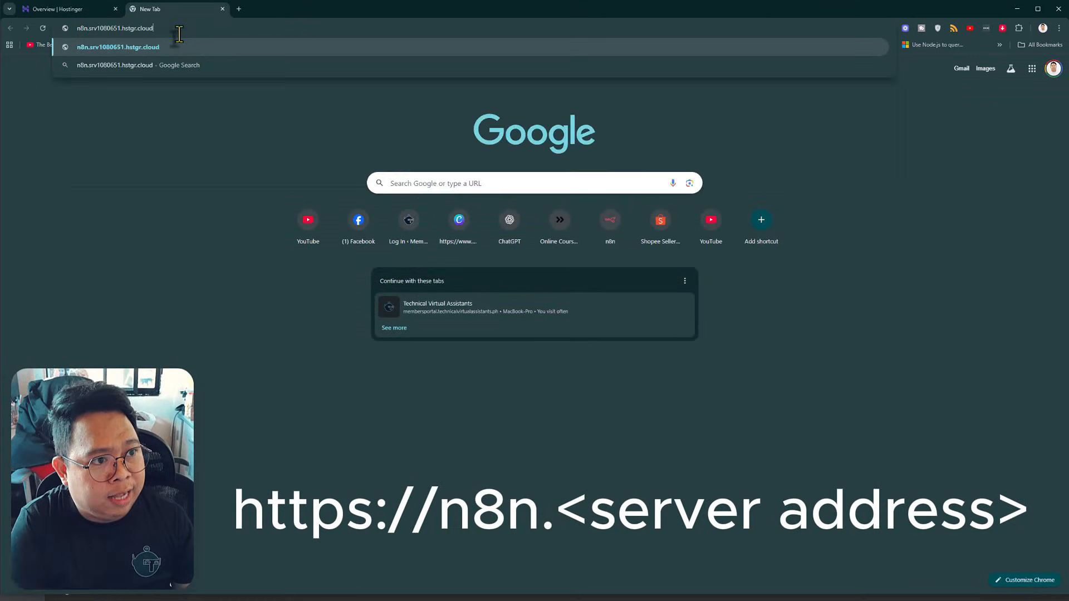
pyautogui.press('Escape')
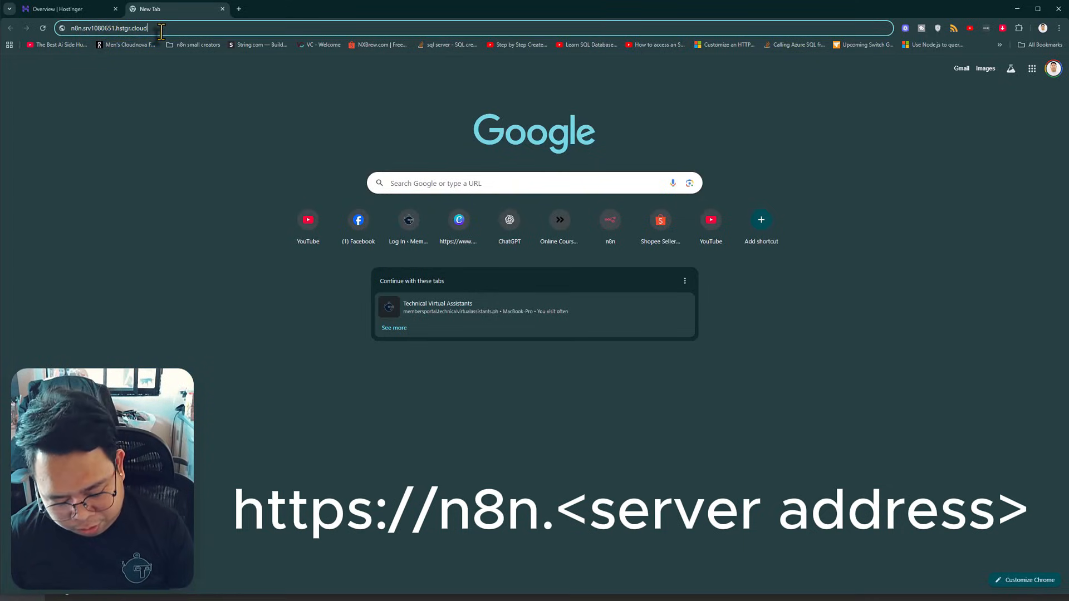
pyautogui.press('Return')
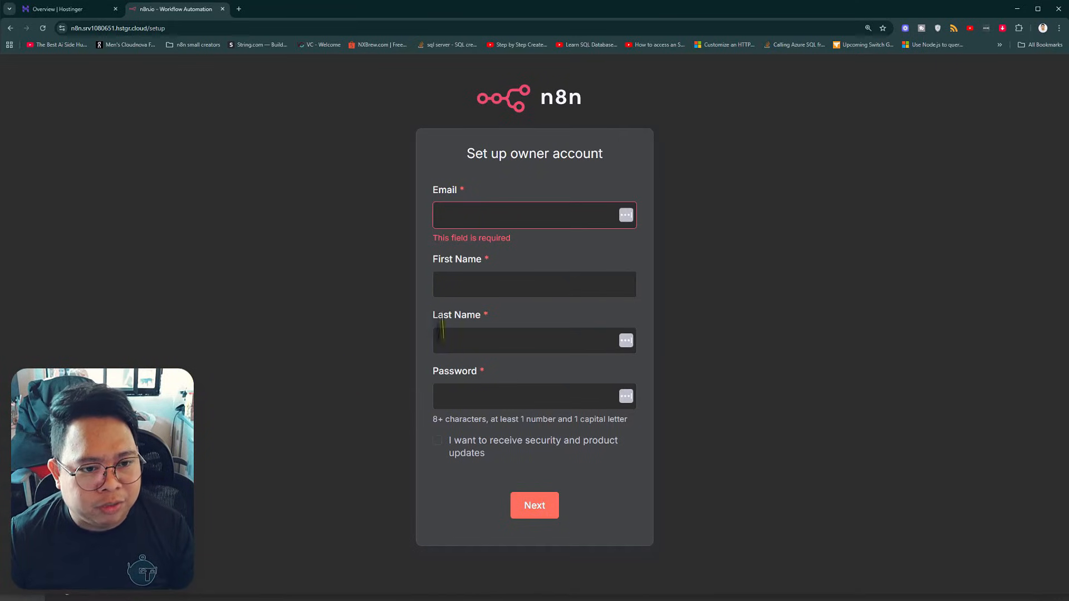
# Complete the n8n owner account setup without answering the customization questions, and request the free license key by e-mail
pyautogui.click(458, 214)
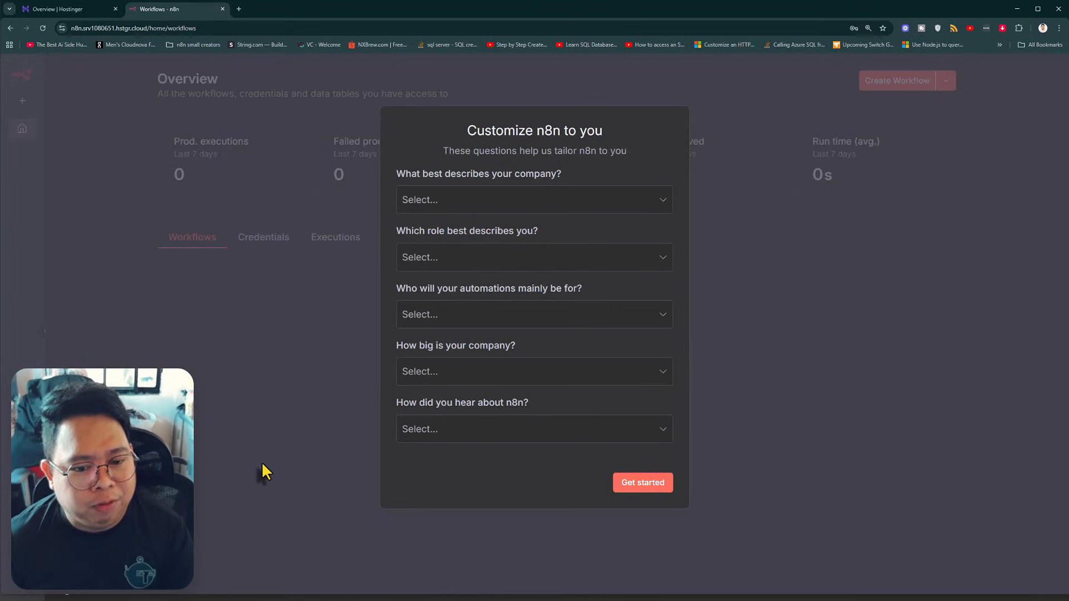
pyautogui.click(641, 496)
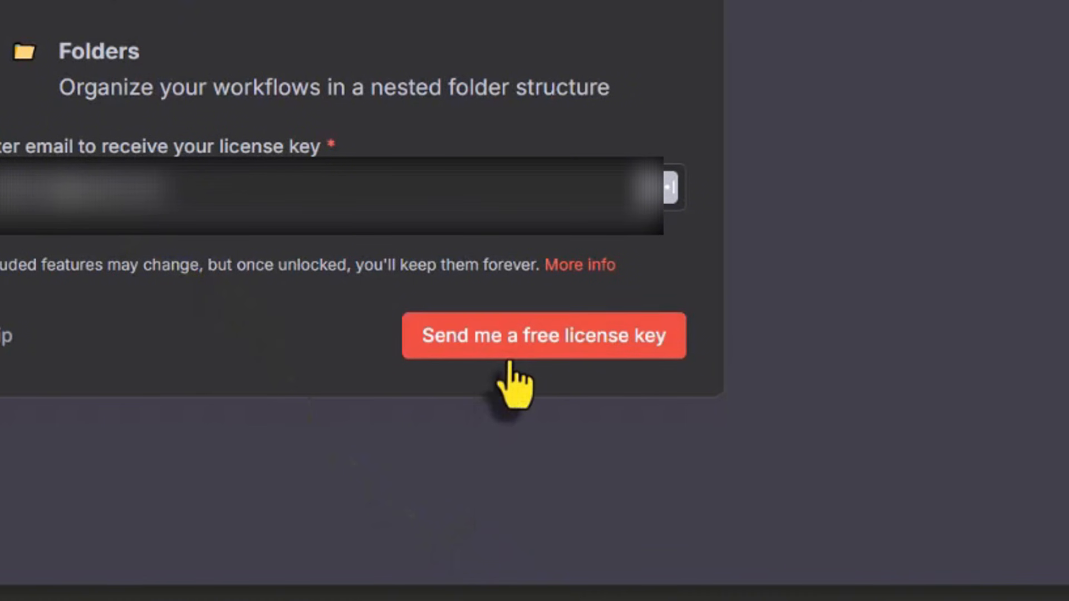
pyautogui.click(557, 356)
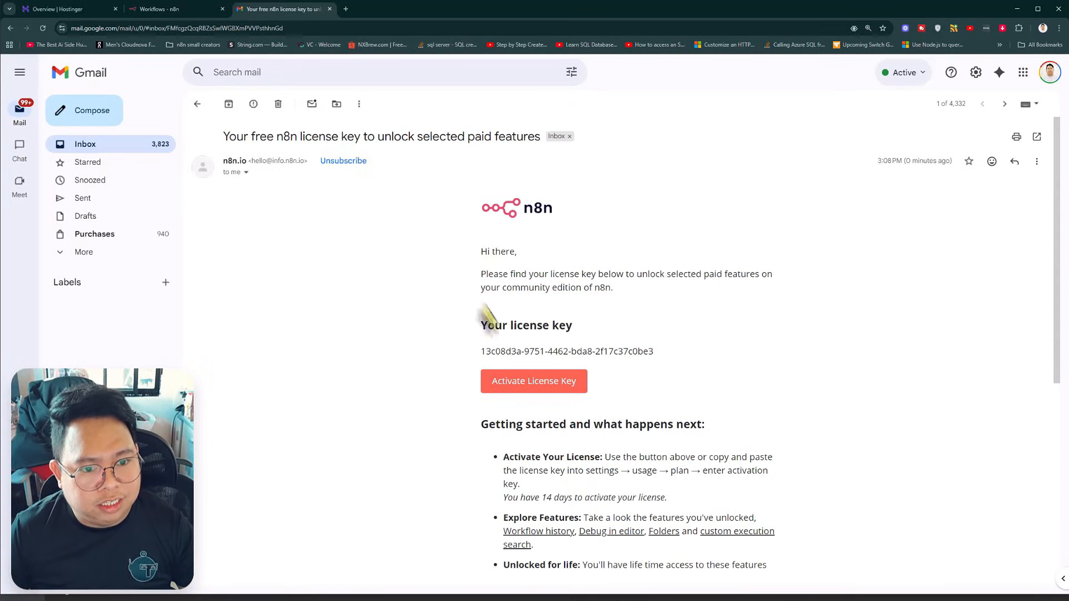
# Copy the license key from the n8n e-mail and activate it as the activation key in n8n's usage and plan settings
pyautogui.doubleClick(607, 353)
pyautogui.click(607, 353)
pyautogui.hotkey('ctrl', 'c')
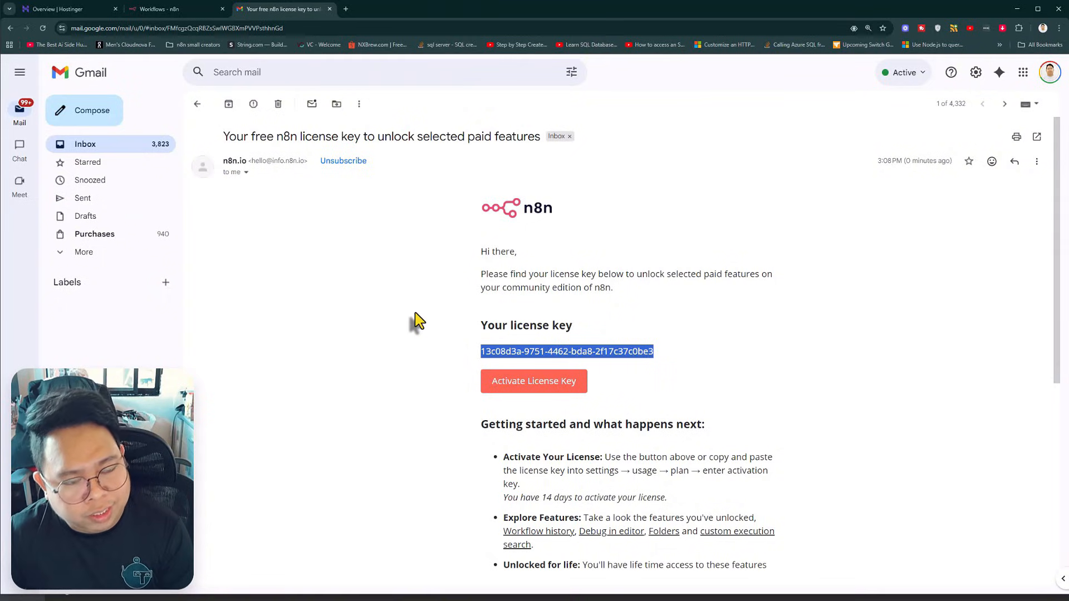
pyautogui.click(161, 9)
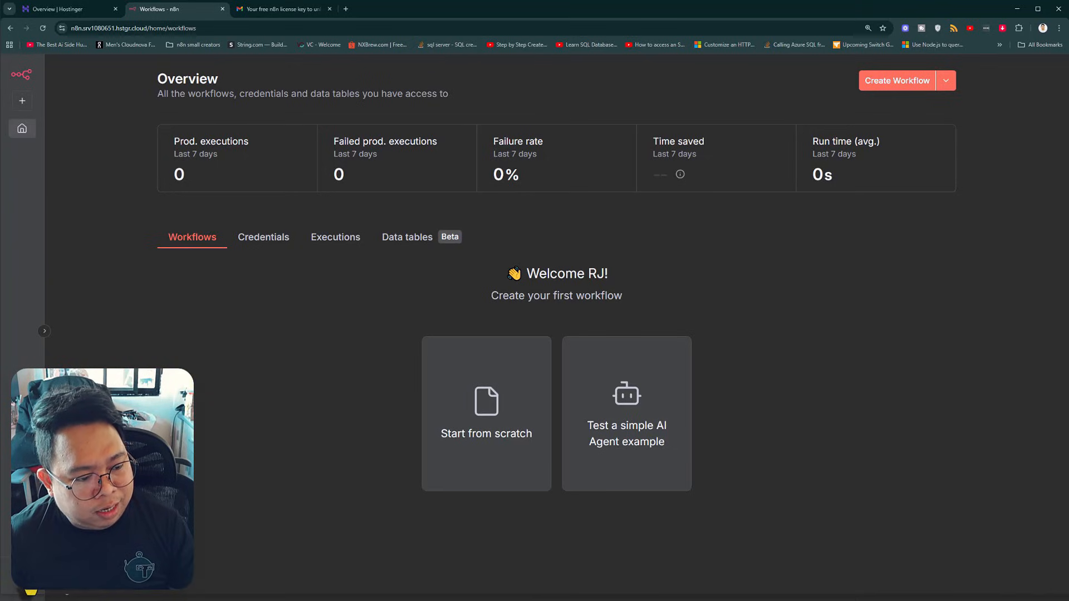
pyautogui.click(69, 557)
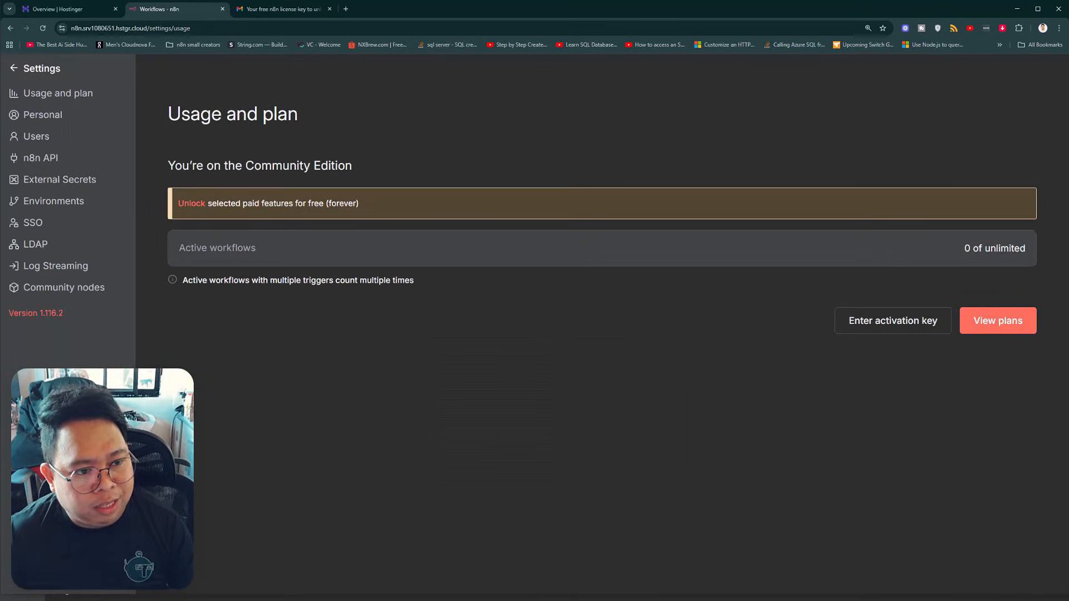
pyautogui.click(890, 322)
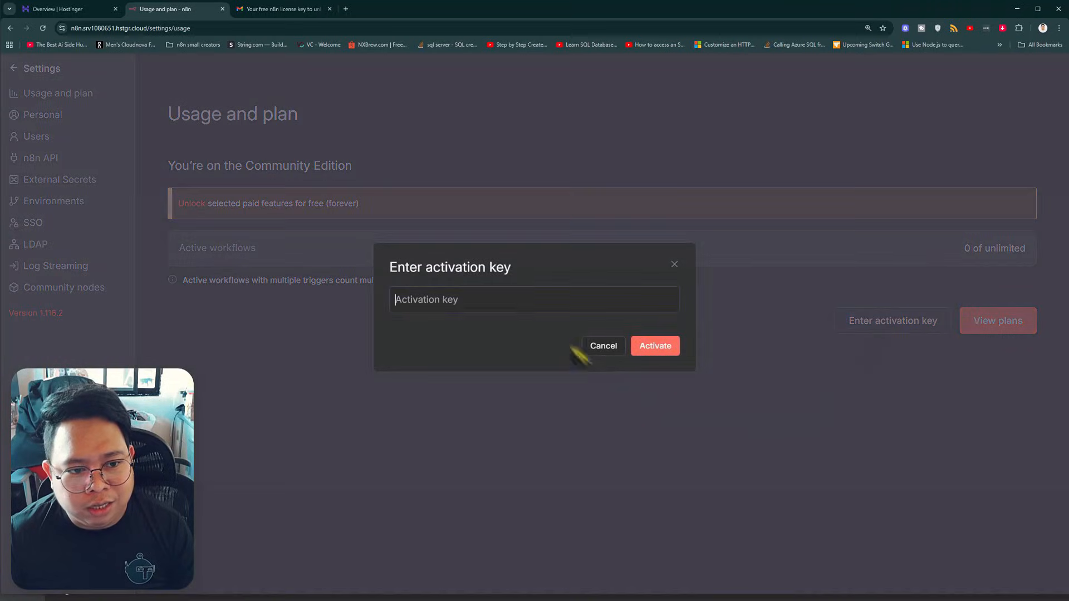
pyautogui.click(525, 301)
pyautogui.hotkey('ctrl', 'v')
pyautogui.click(661, 350)
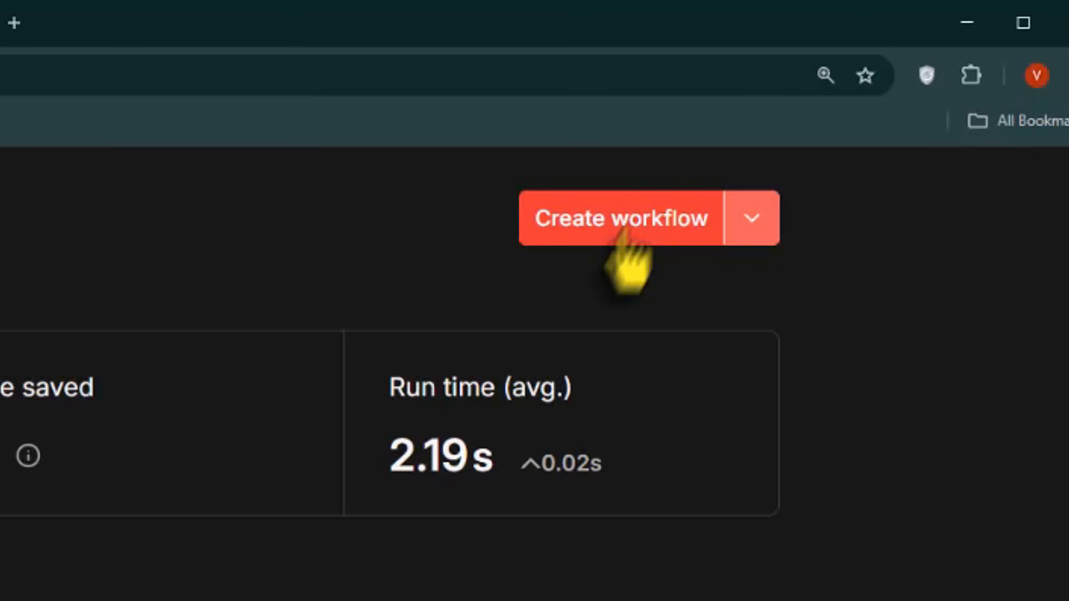
# Create a new n8n workflow and name it Basic RAG Demo
pyautogui.click(622, 234)
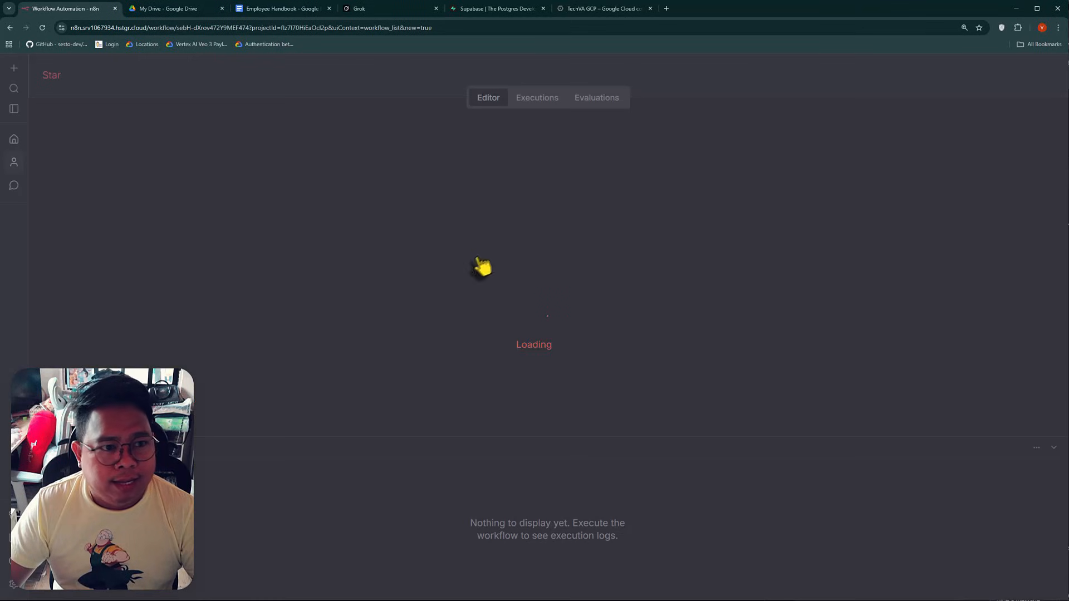
pyautogui.click(148, 76)
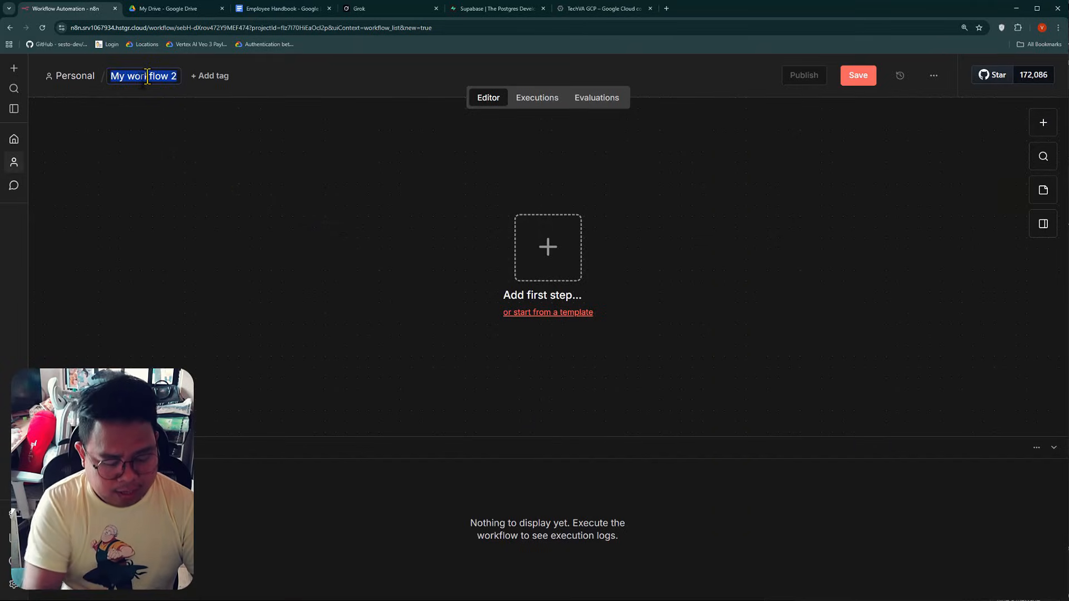
pyautogui.write('Basic RAG D')
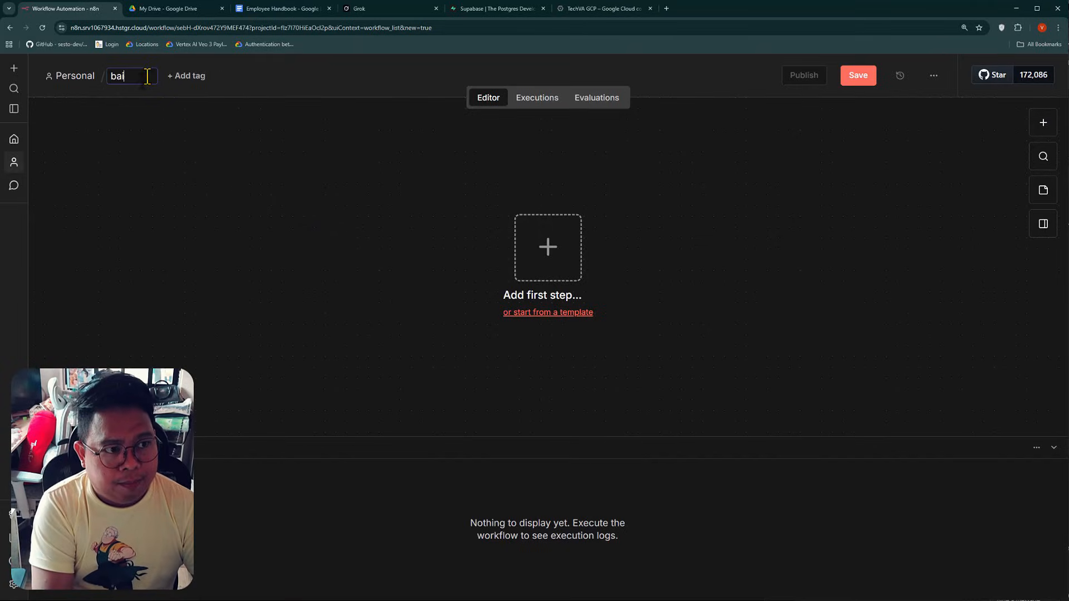
pyautogui.write('emo')
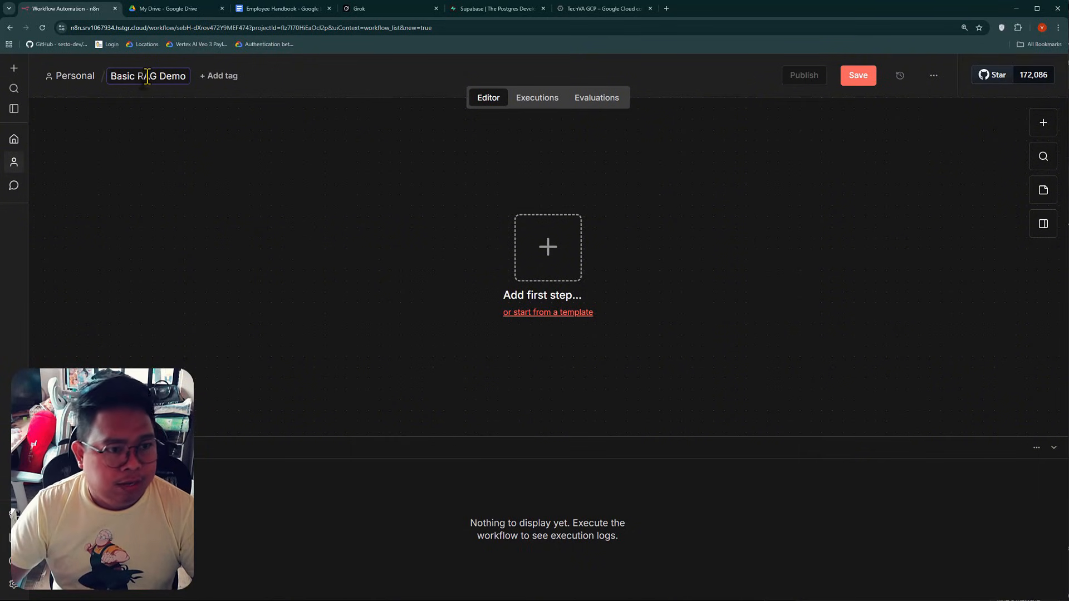
pyautogui.click(323, 214)
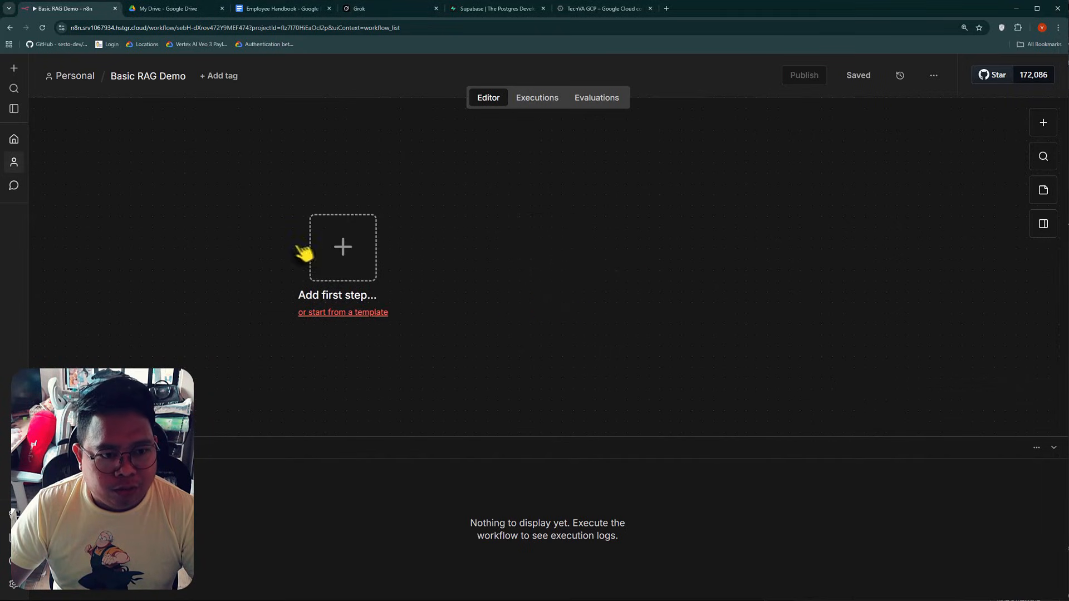
# Add a Google Drive trigger for changes involving a specific folder as the workflow's first step
pyautogui.click(181, 245)
pyautogui.write('gogole dr')
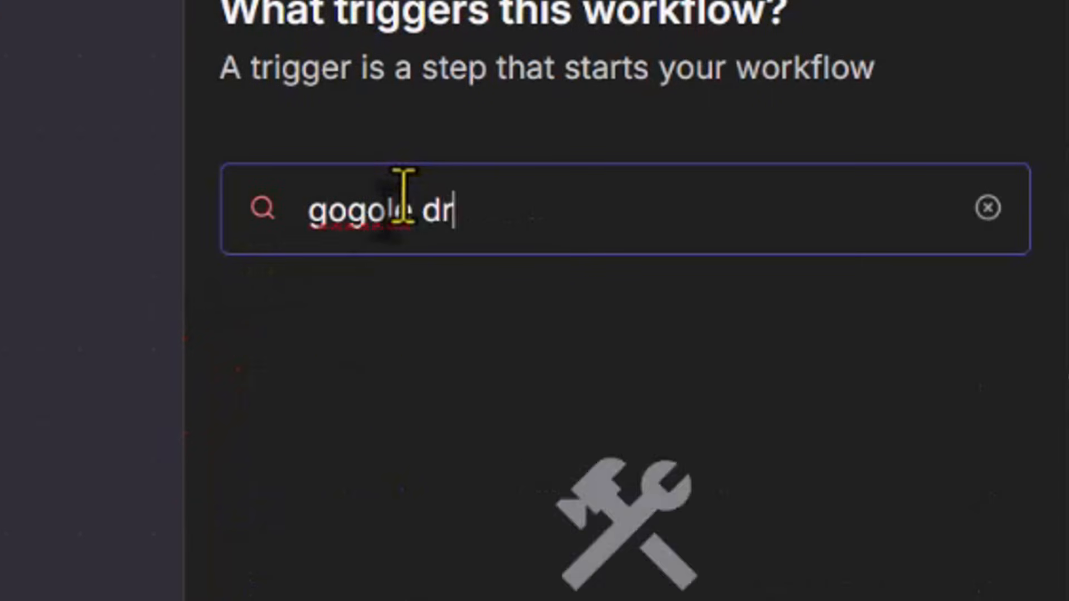
pyautogui.press('Return')
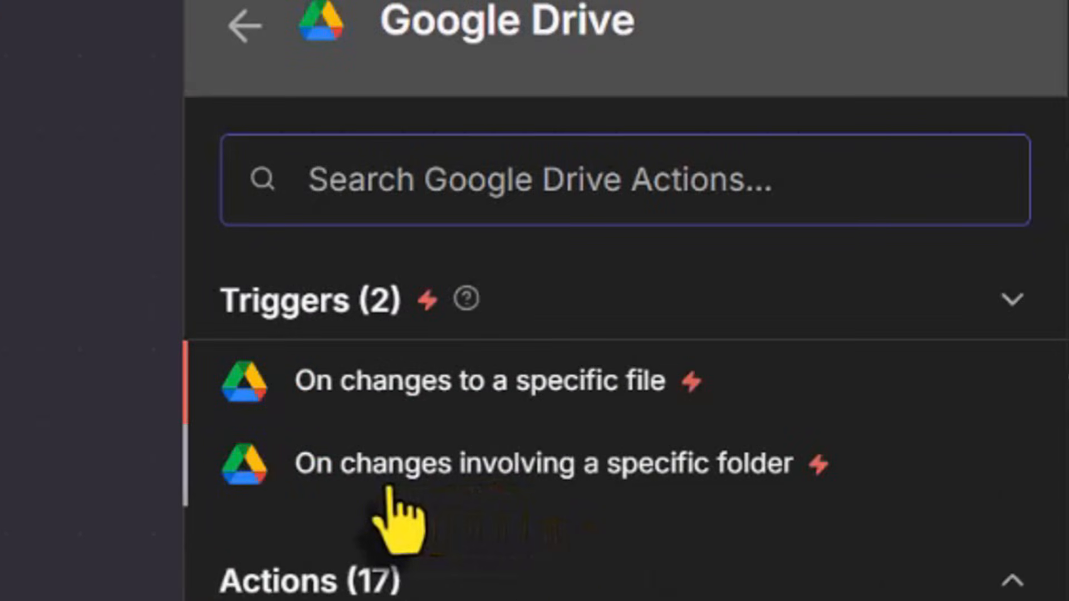
pyautogui.click(565, 486)
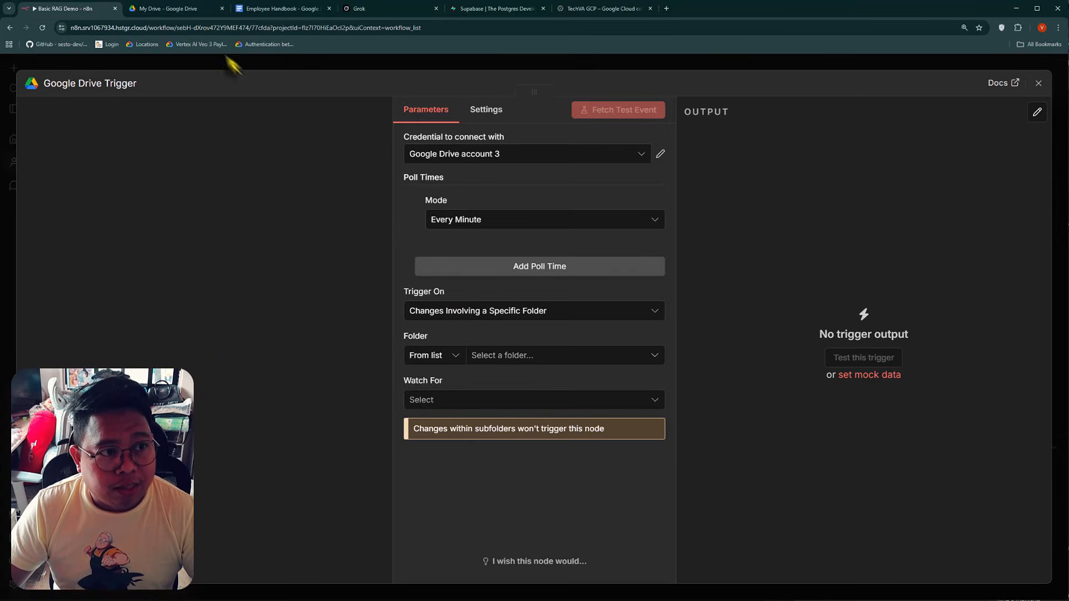
# Switch to Google Drive, create a folder named Knowledge base documents in My Drive and open it
pyautogui.click(191, 12)
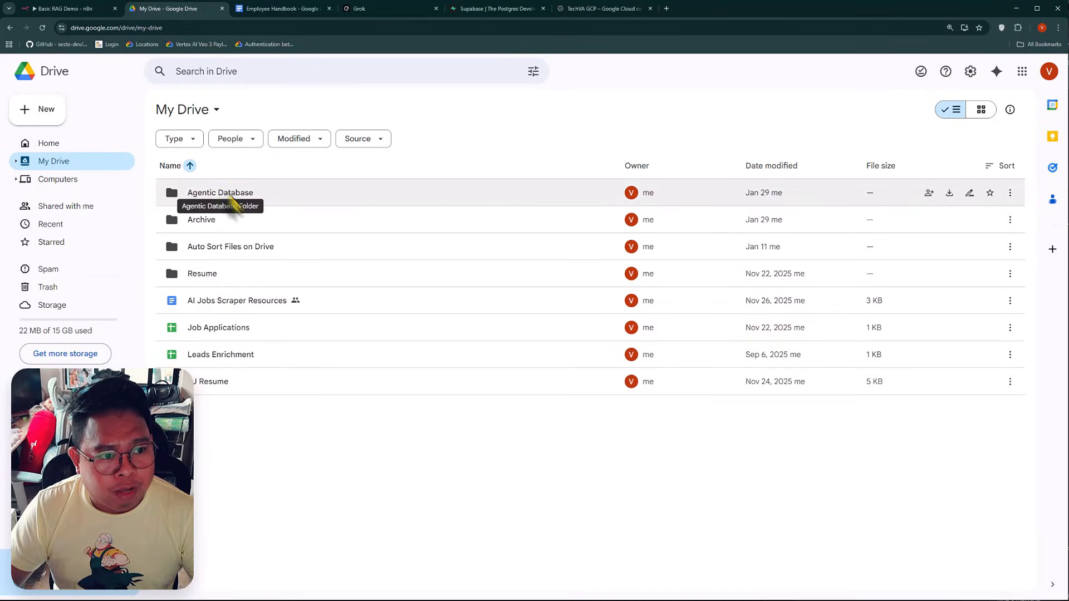
pyautogui.rightClick(260, 430)
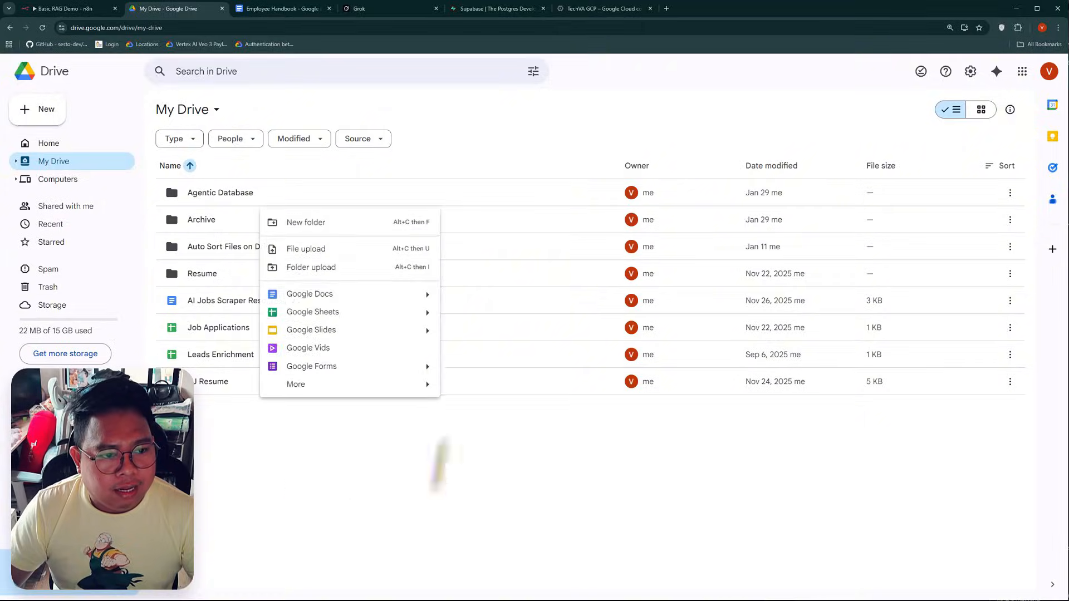
pyautogui.click(378, 467)
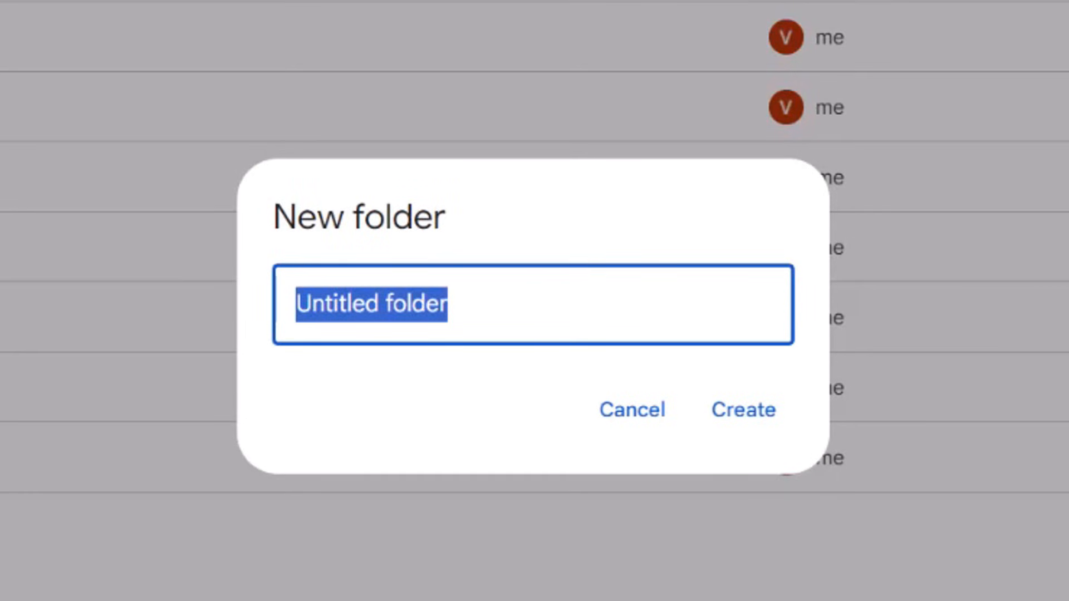
pyautogui.write('Knowledge base d')
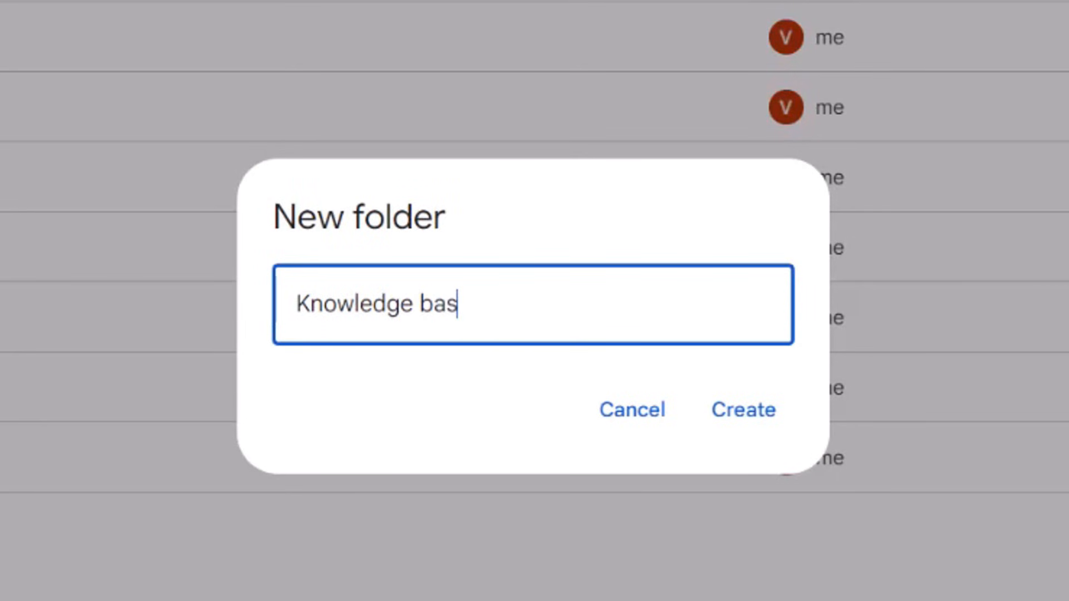
pyautogui.write('ocuments')
pyautogui.press('Return')
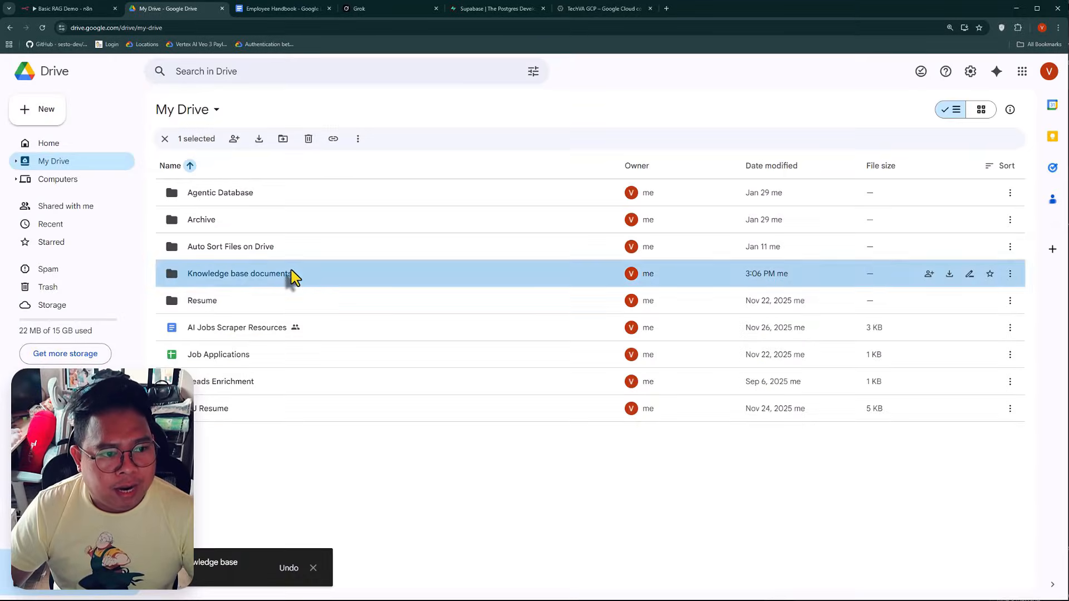
pyautogui.doubleClick(294, 275)
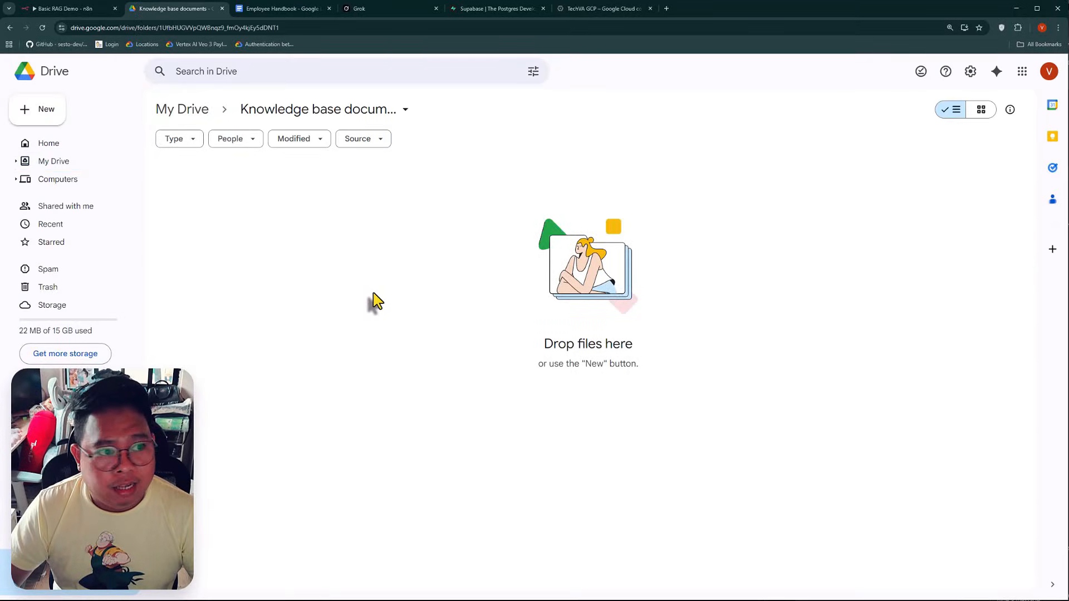
# Back in n8n, select Google Drive account 3 as the trigger's credential and review its connection details
pyautogui.click(89, 12)
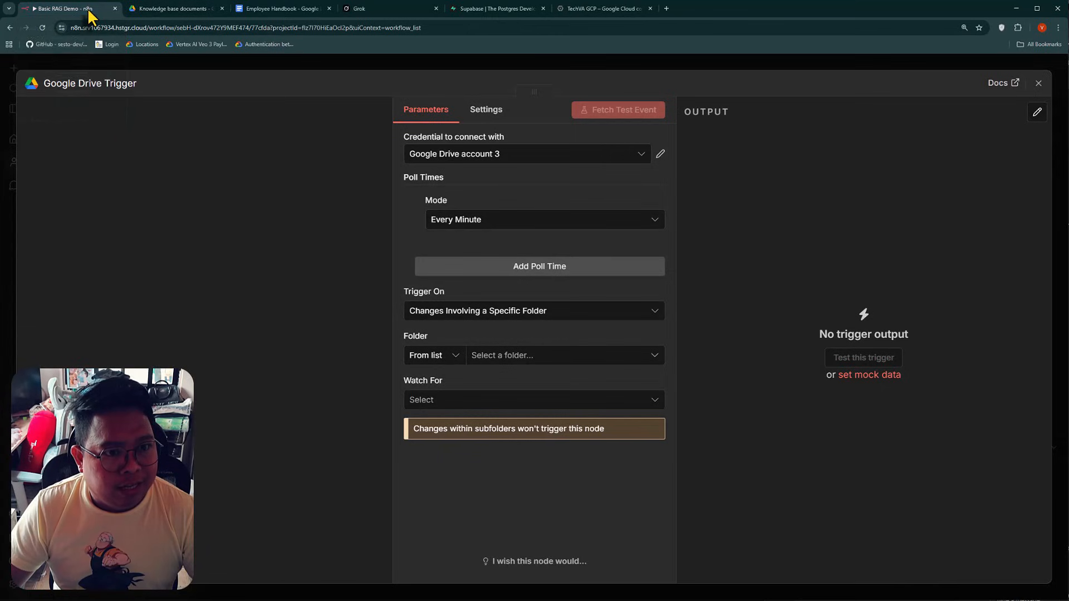
pyautogui.click(463, 159)
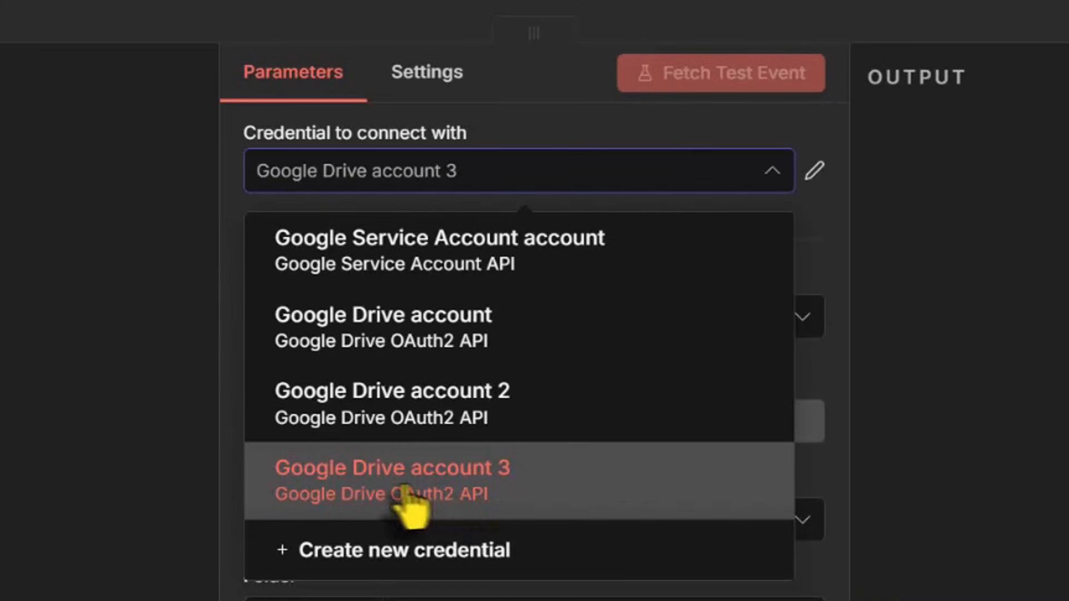
pyautogui.click(449, 490)
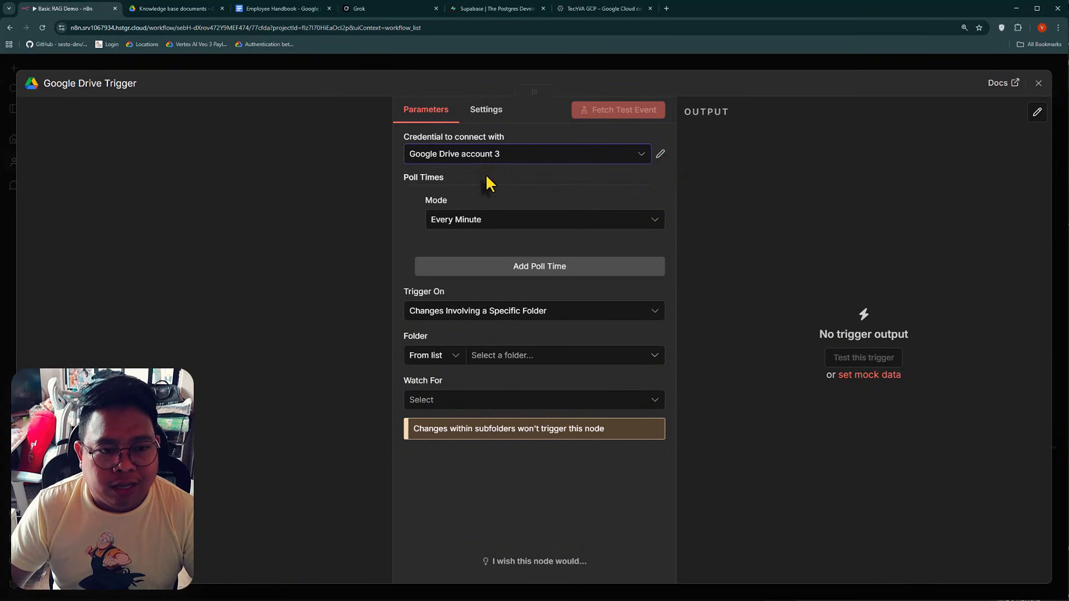
pyautogui.click(660, 153)
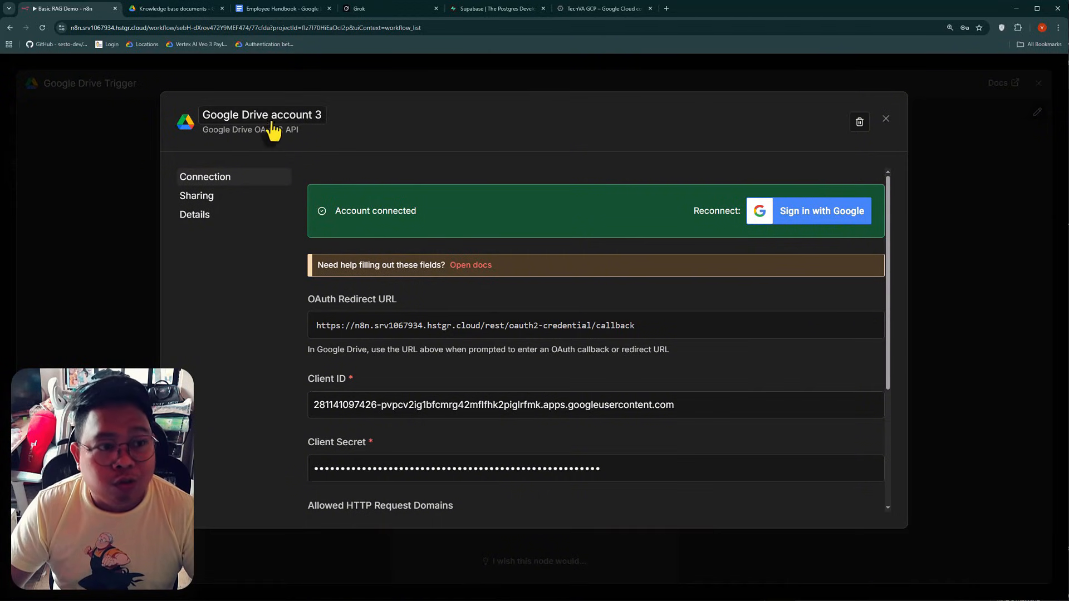
pyautogui.click(885, 119)
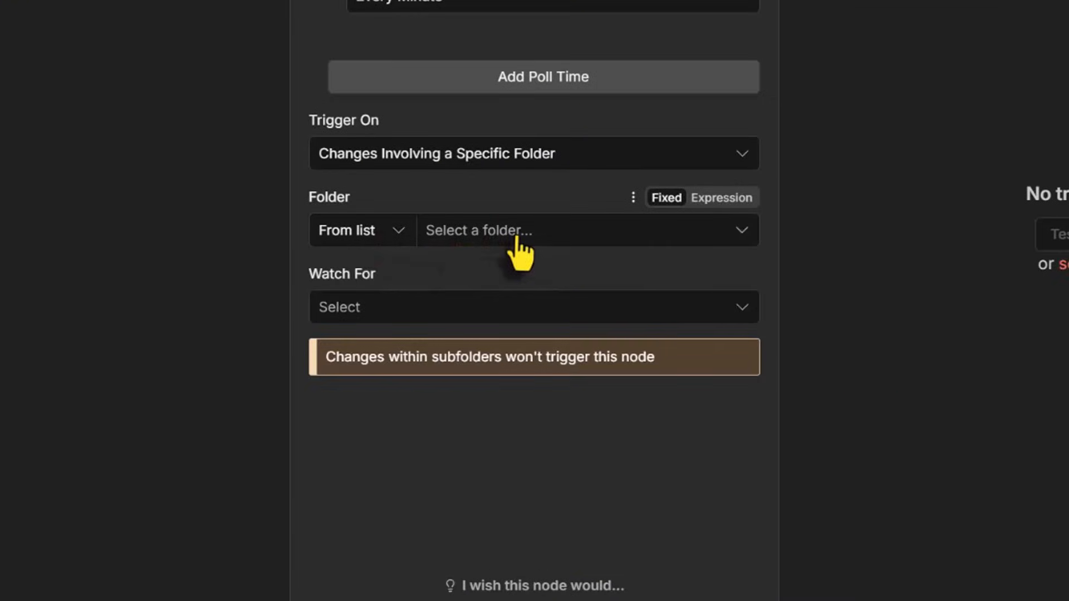
# Set the trigger to watch the Knowledge base documents folder for File Created and fetch a test event
pyautogui.click(508, 365)
pyautogui.scroll(-5, 494, 461)
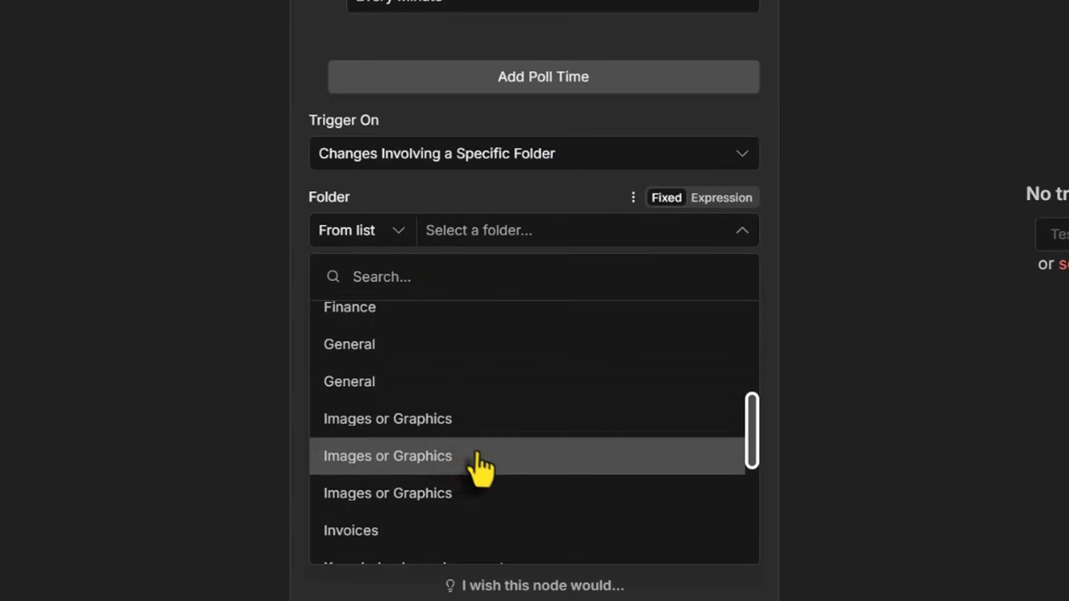
pyautogui.scroll(-4, 478, 455)
pyautogui.click(467, 418)
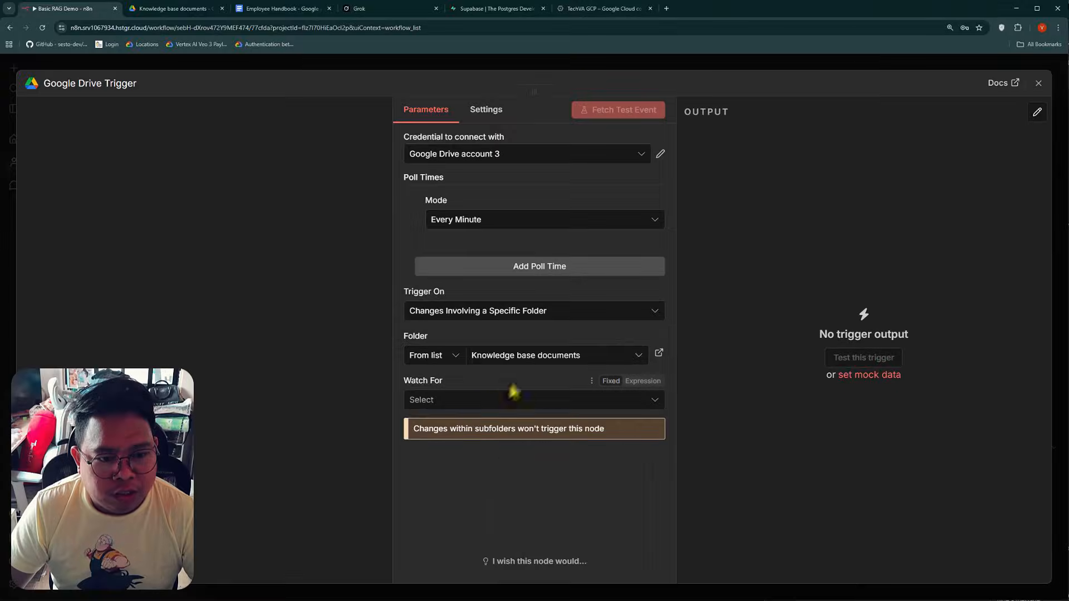
pyautogui.click(486, 403)
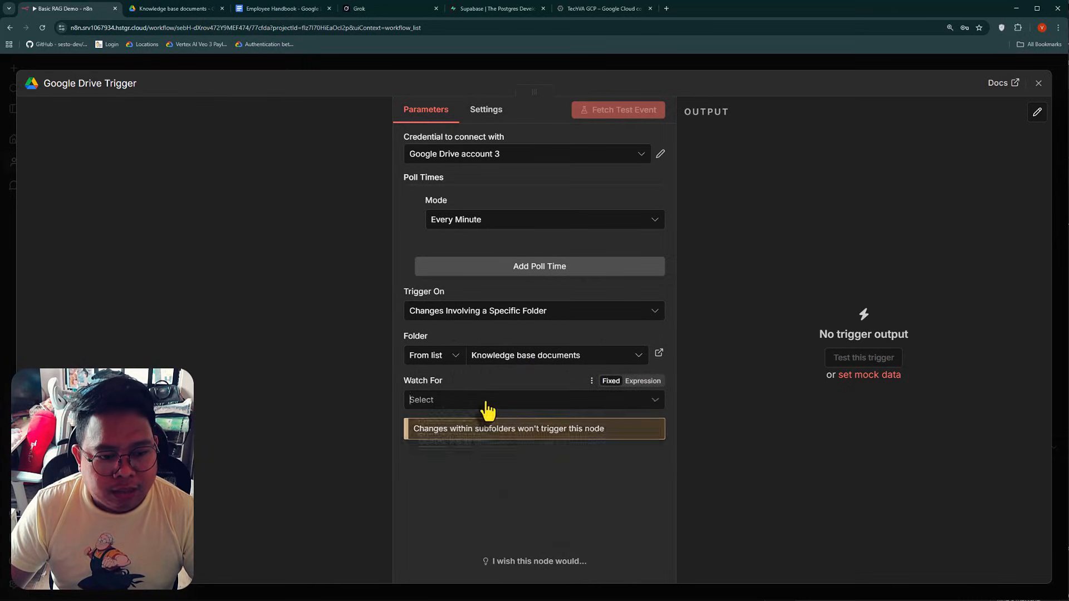
pyautogui.click(493, 446)
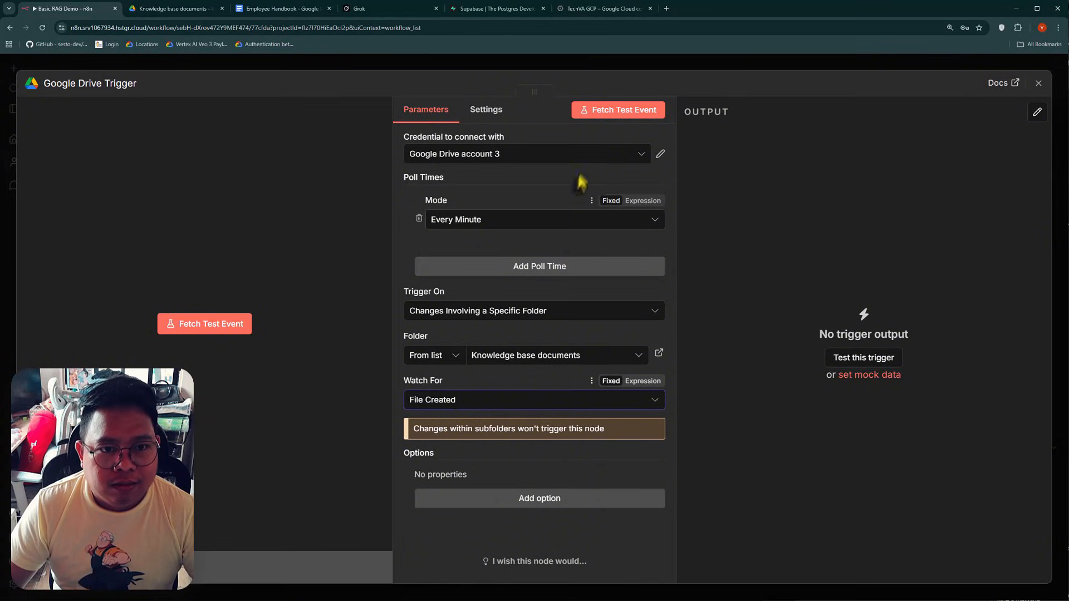
pyautogui.click(614, 115)
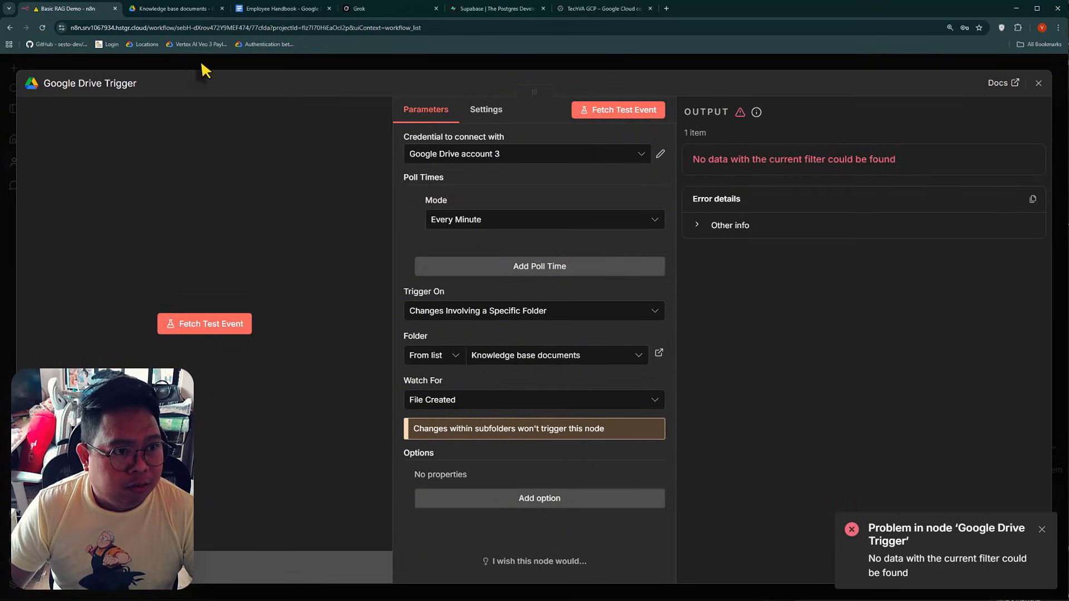
# Close the Employee Handbook document and ask Grok to create a full Employee Handbook document for a company named Tech VA
pyautogui.click(186, 9)
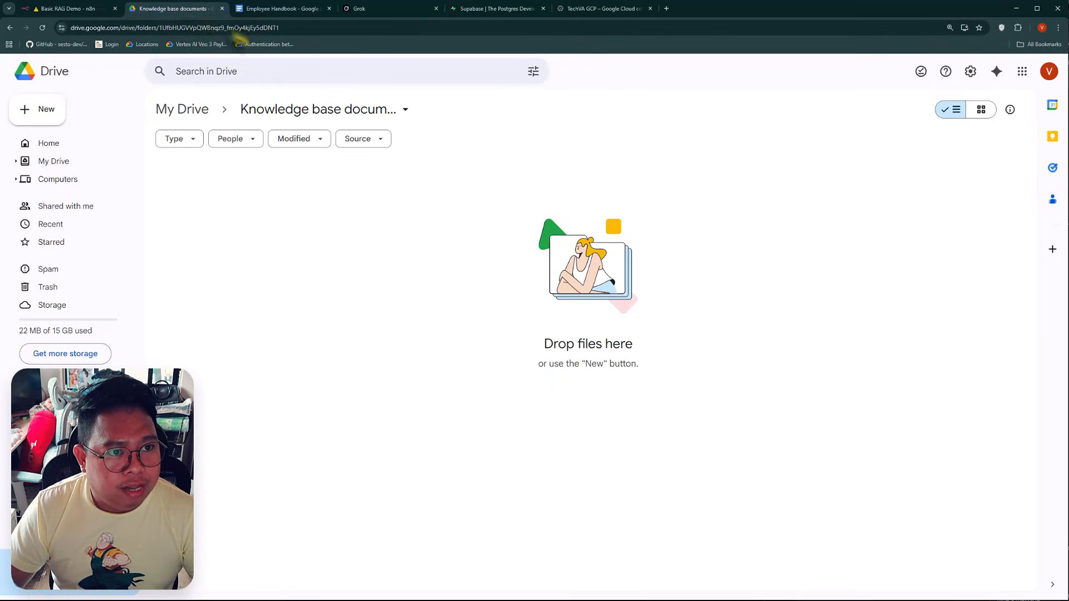
pyautogui.click(329, 8)
pyautogui.click(282, 11)
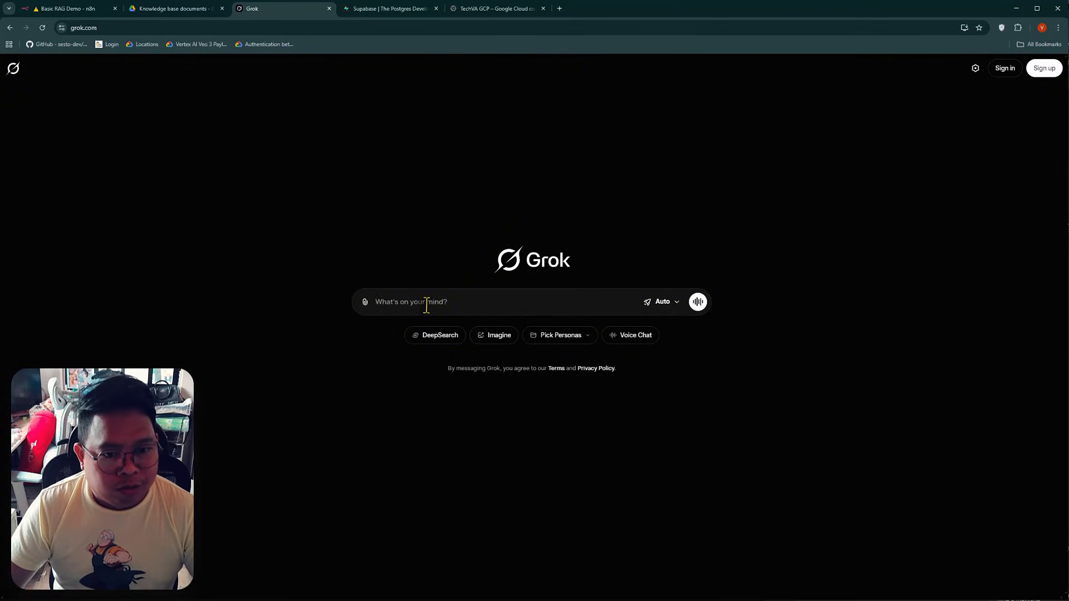
pyautogui.write('Creat')
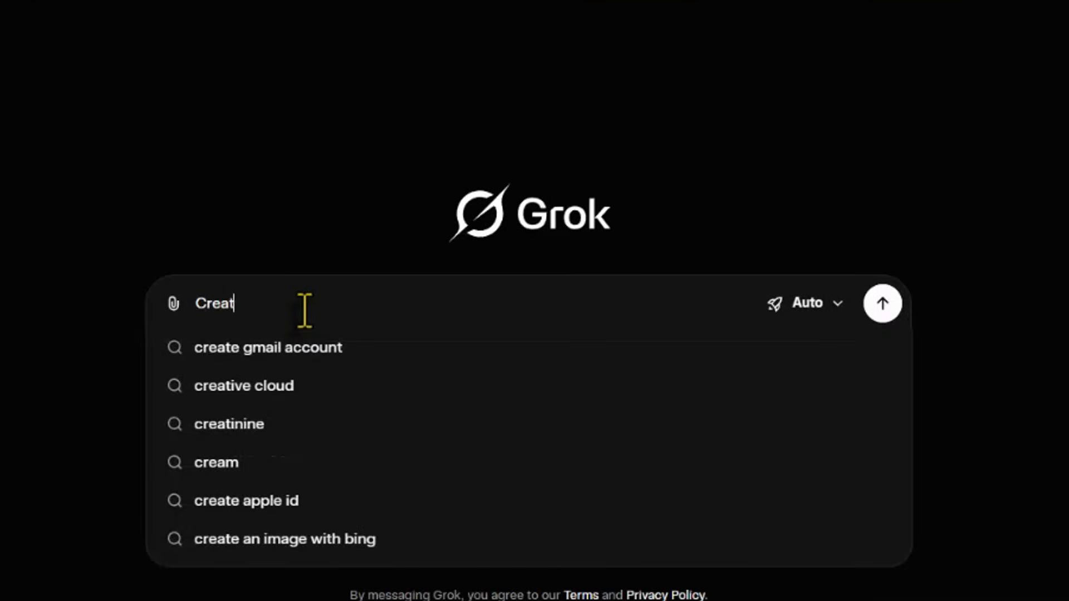
pyautogui.write('e me a full docume')
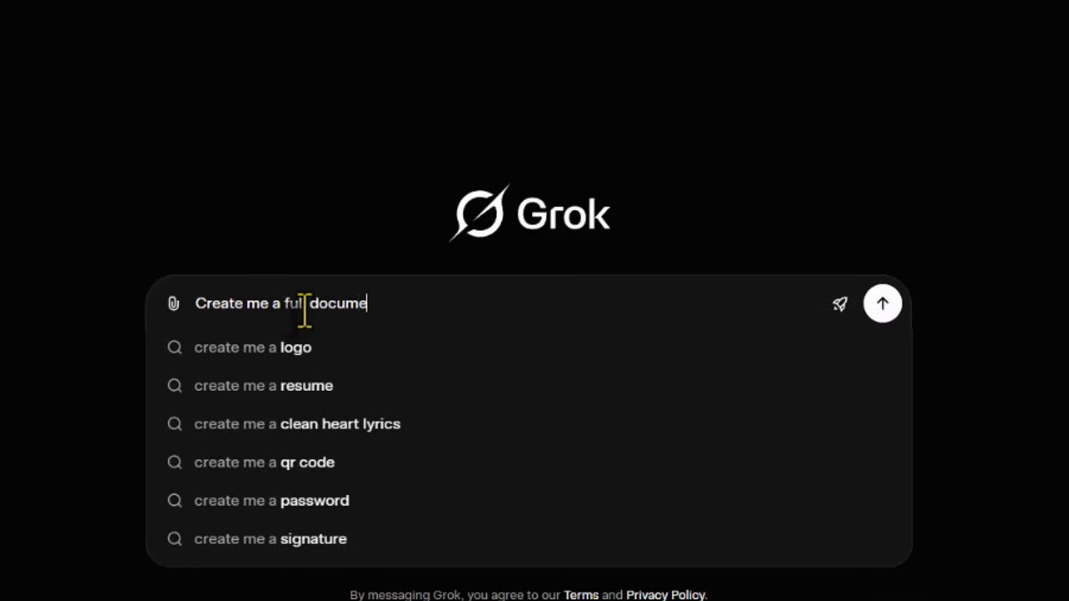
pyautogui.write('nt of a')
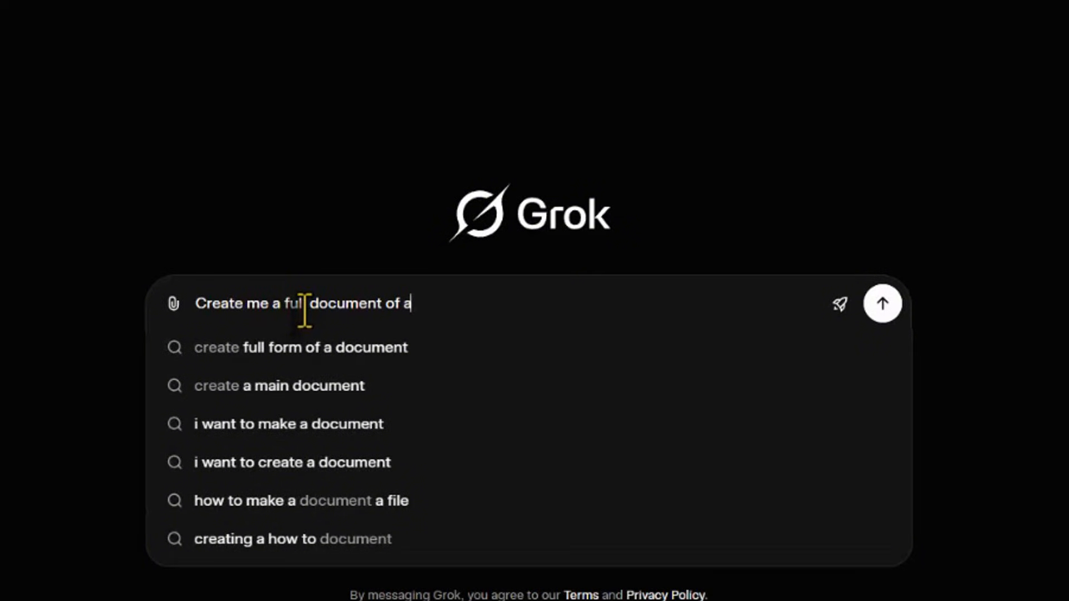
pyautogui.write('n Employee Handbook for my company named')
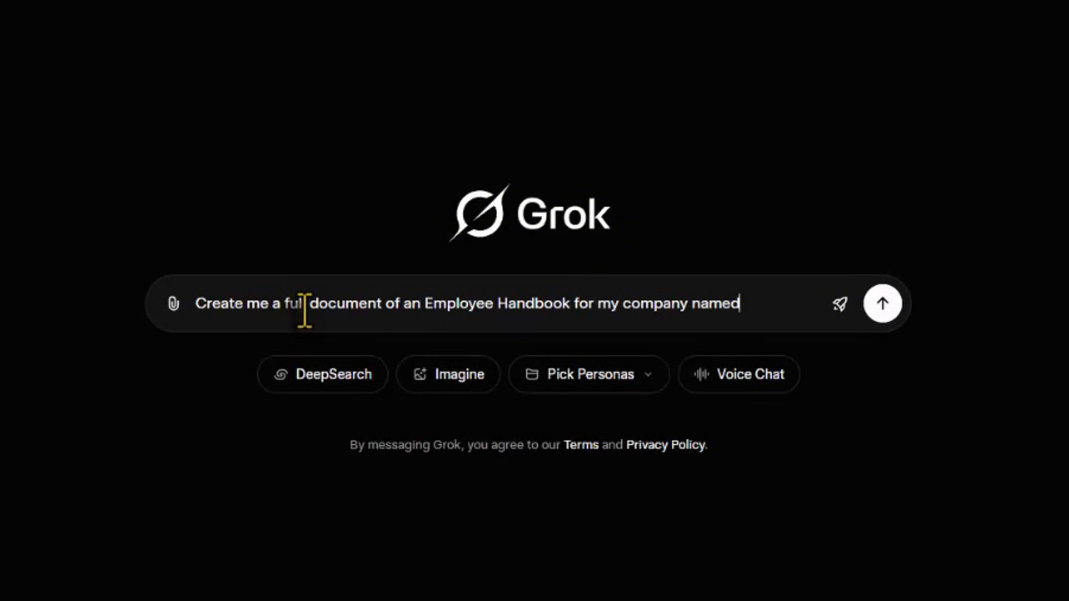
pyautogui.write(' Tech VA')
pyautogui.press('Return')
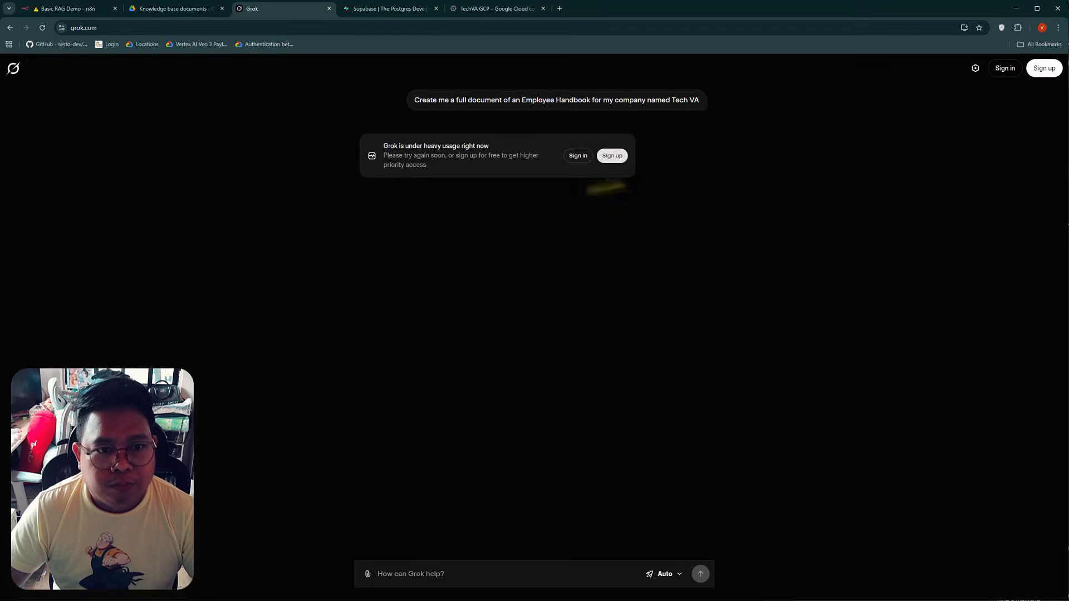
# Sign in to Grok with the Google account and allow xAI access to its profile information
pyautogui.click(577, 157)
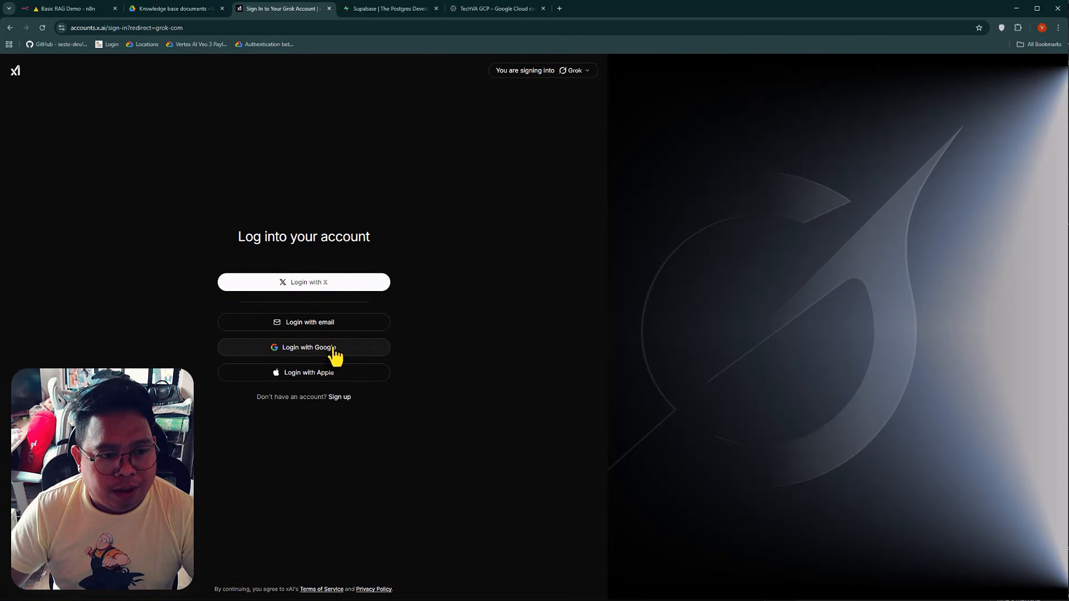
pyautogui.click(336, 350)
pyautogui.click(612, 293)
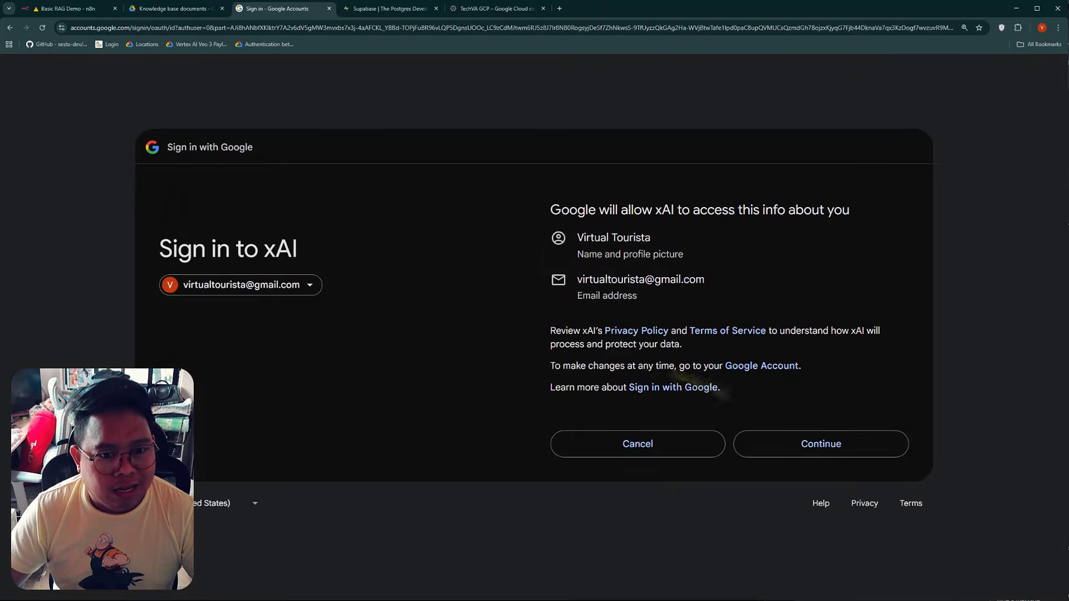
pyautogui.click(803, 446)
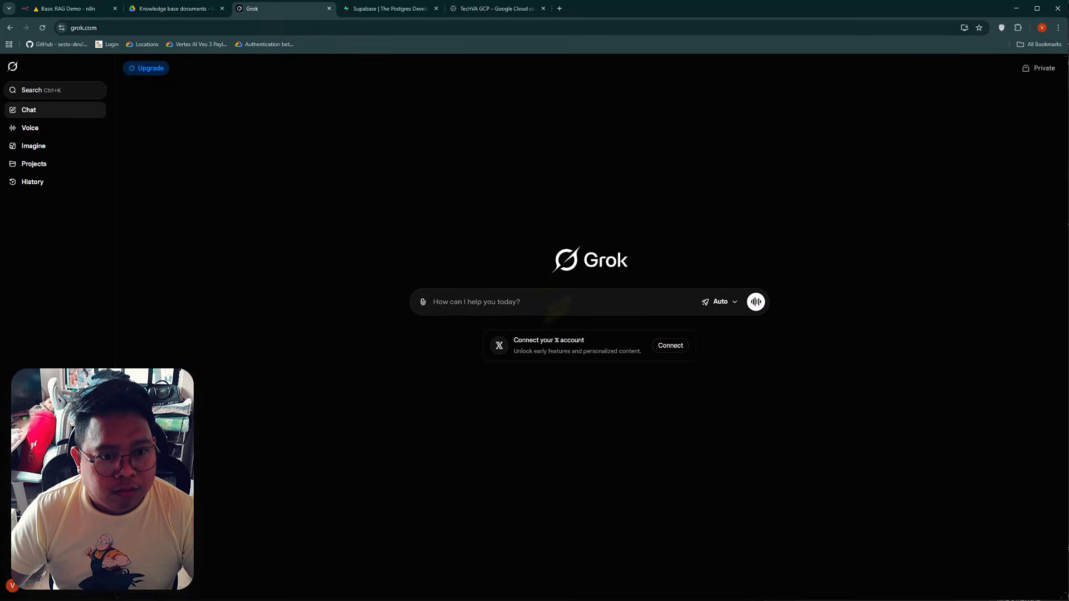
# Ask Grok to create a full document of an Employee Handbook for the company named Tech VA
pyautogui.write('C')
pyautogui.write('rea')
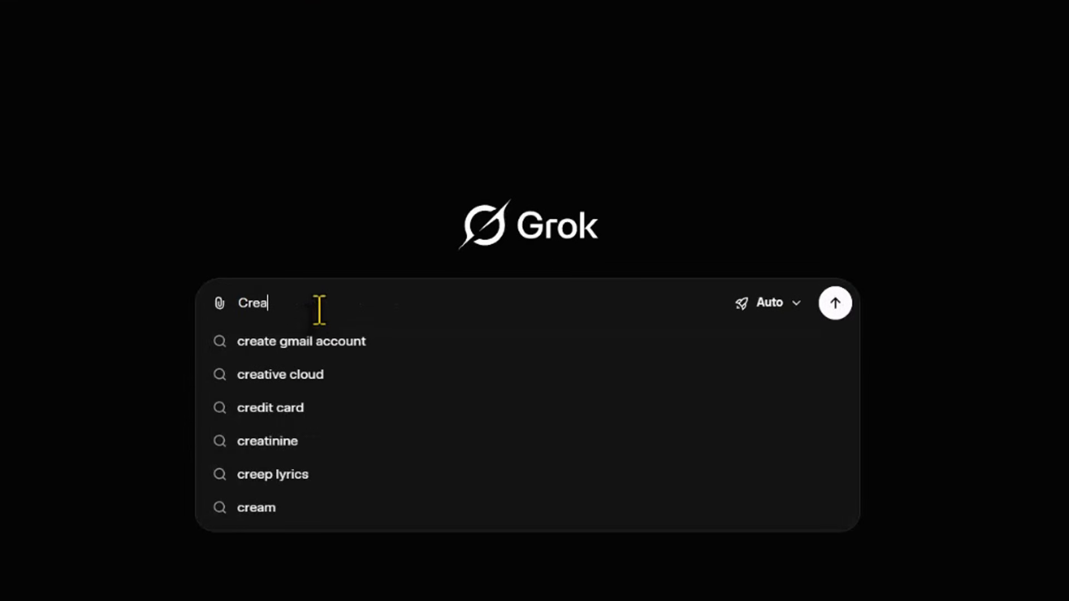
pyautogui.write('te me a ')
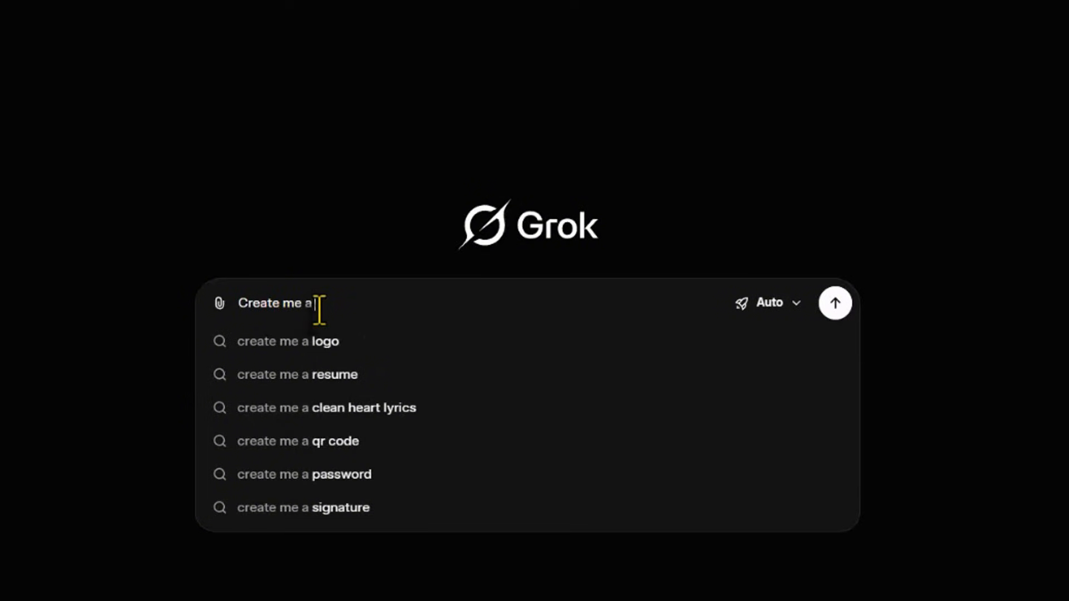
pyautogui.write('full document ')
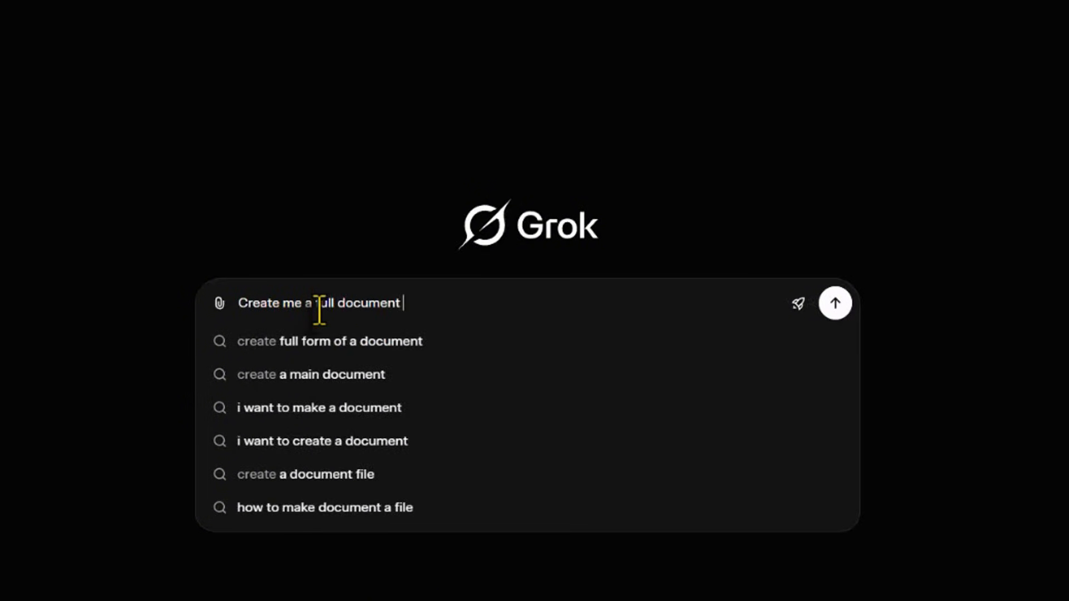
pyautogui.write('of an Emploee')
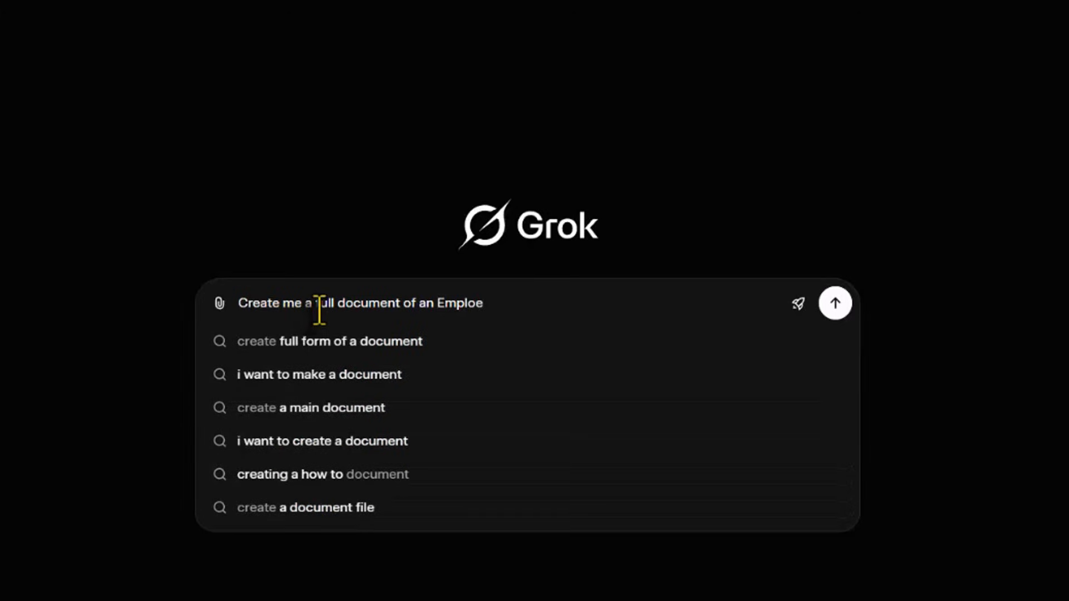
pyautogui.press('BackSpace')
pyautogui.write('yee Handbook')
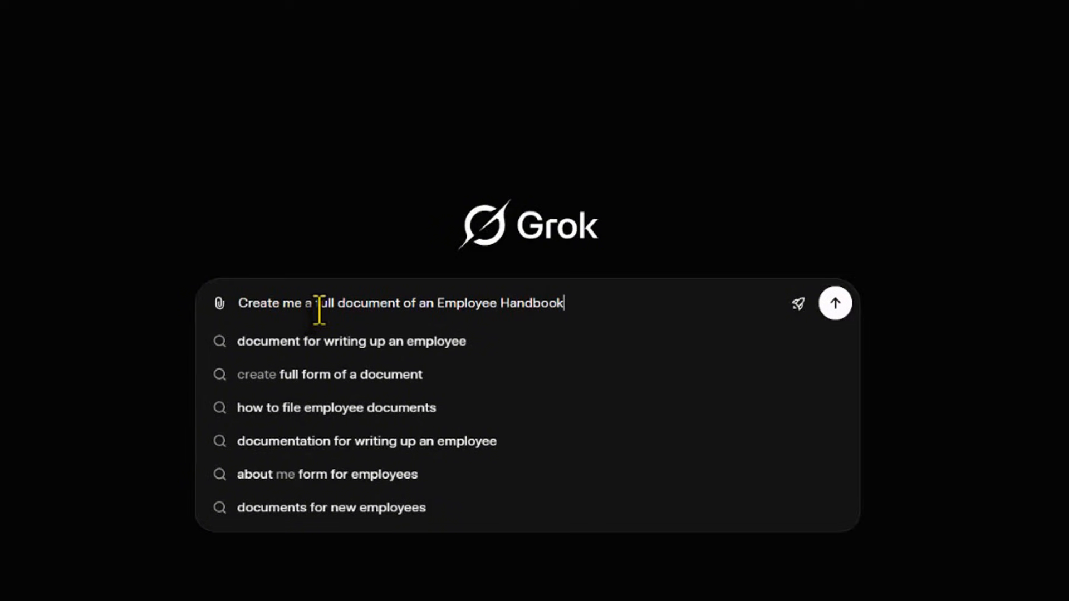
pyautogui.write(' for my company named Tech VA')
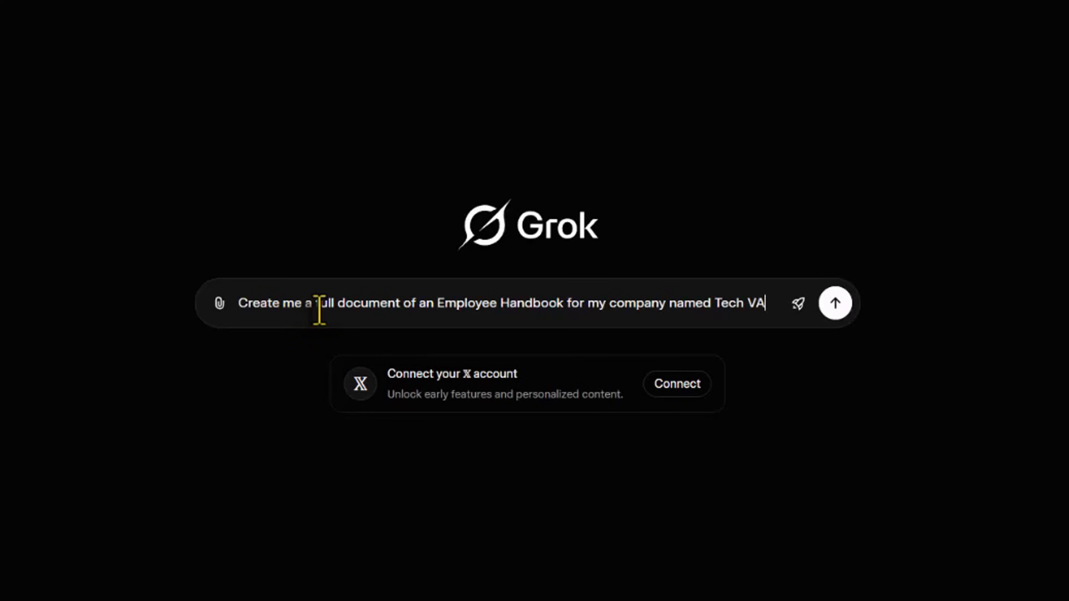
pyautogui.press('Return')
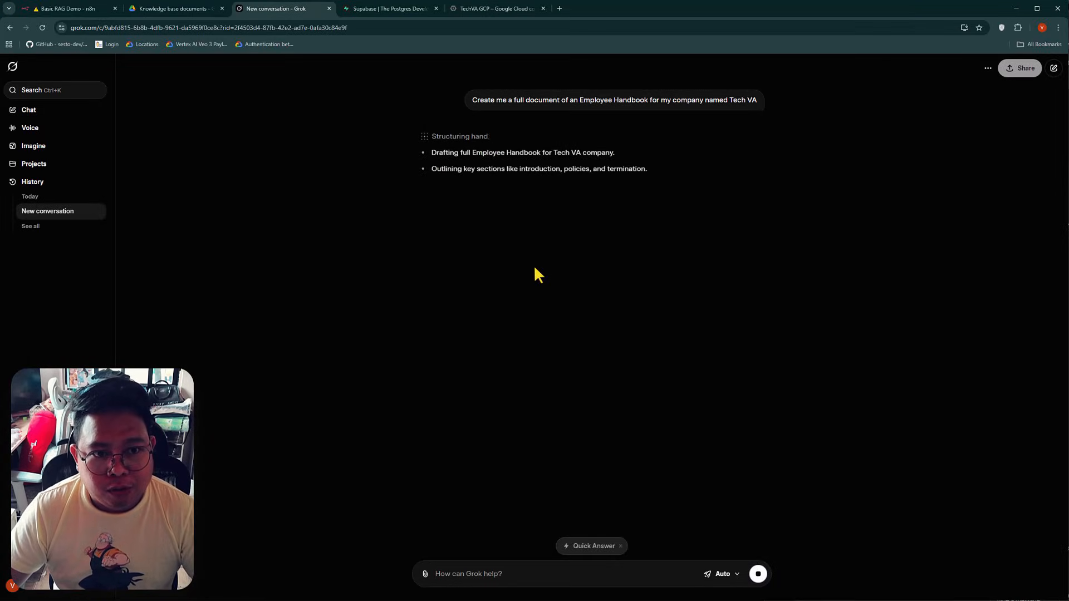
# Copy Grok's finished handbook and create a new Google Docs document in Drive's Knowledge base documents folder
pyautogui.click(209, 10)
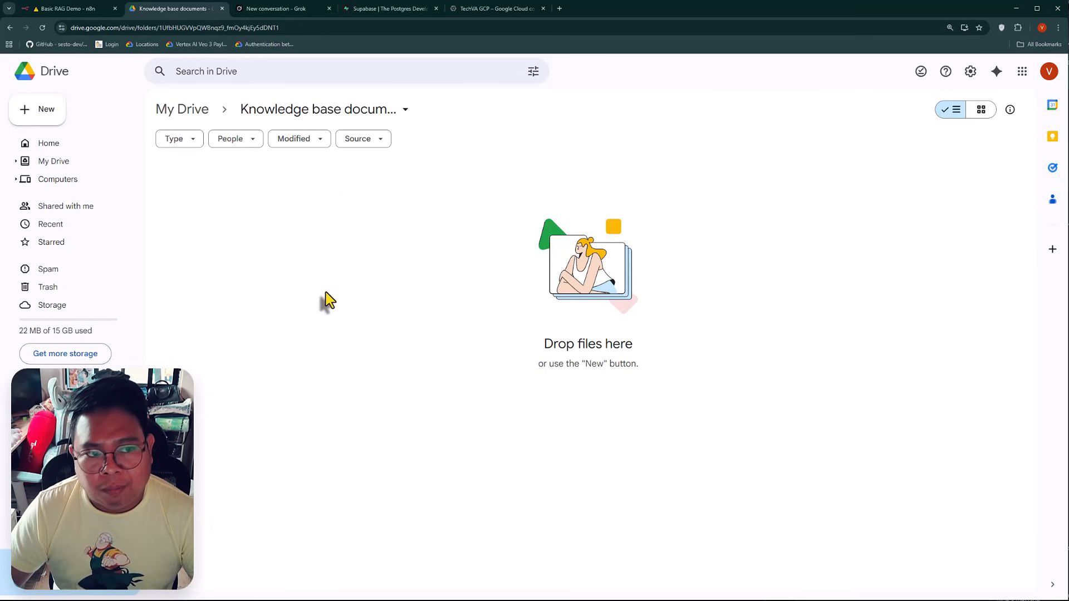
pyautogui.click(276, 8)
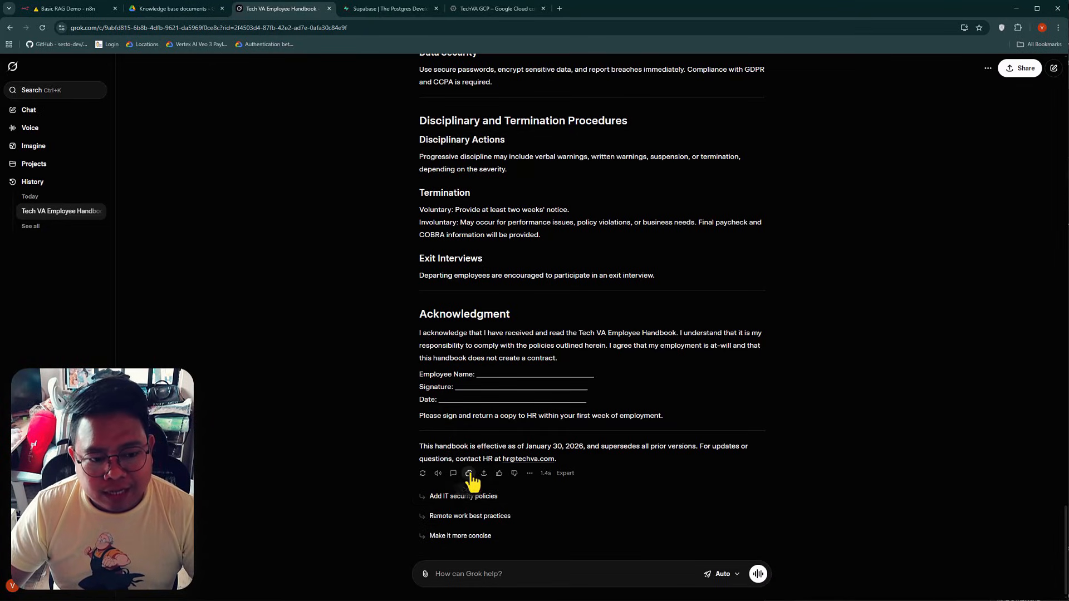
pyautogui.click(179, 11)
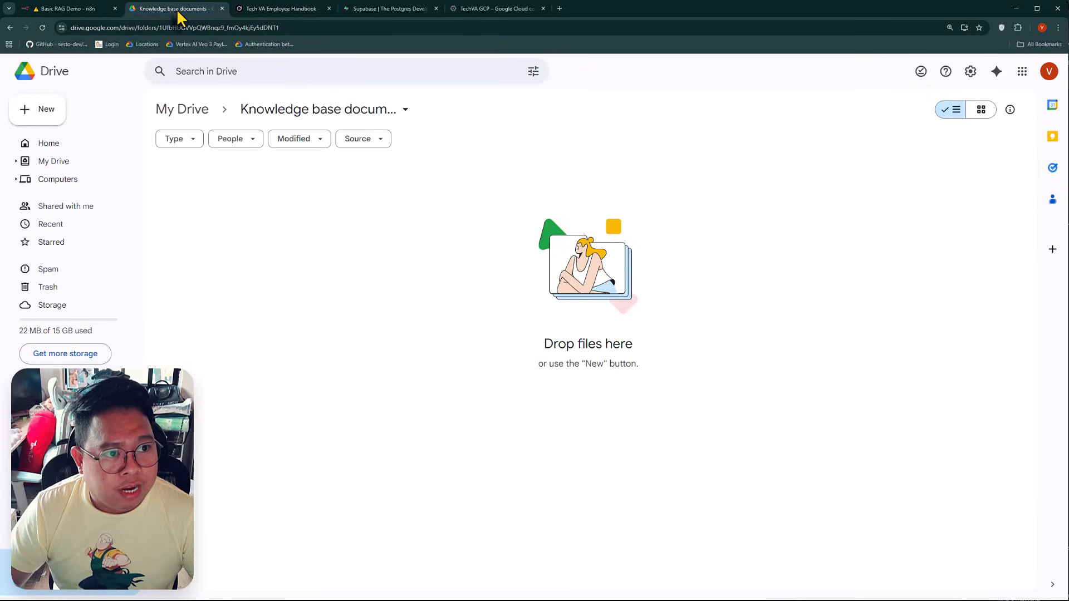
pyautogui.rightClick(288, 235)
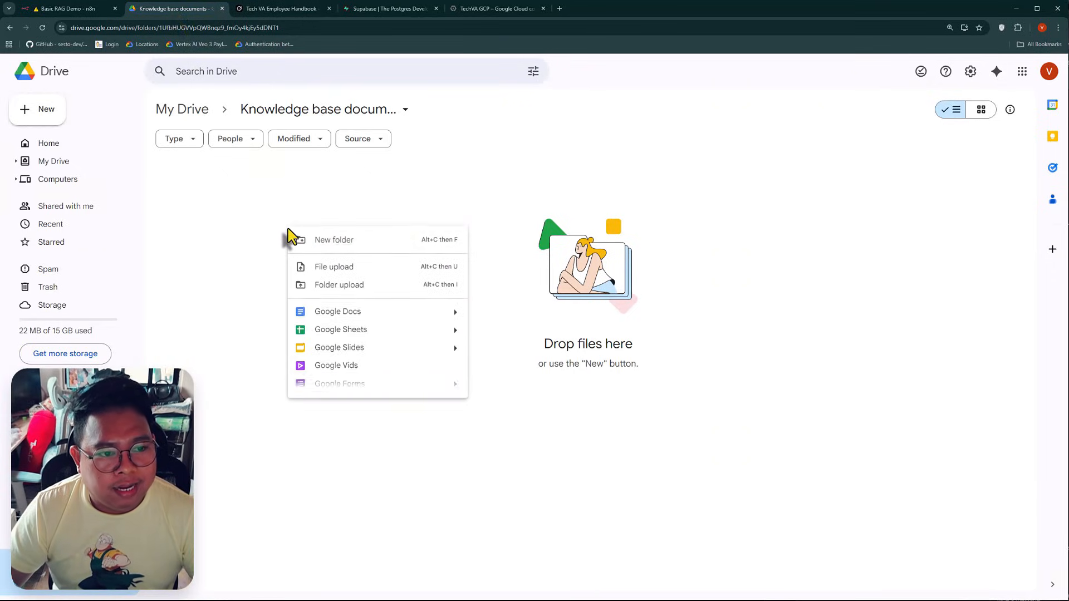
pyautogui.click(384, 312)
# Title the new document Employee Handbook and paste the copied handbook text into it
pyautogui.click(89, 72)
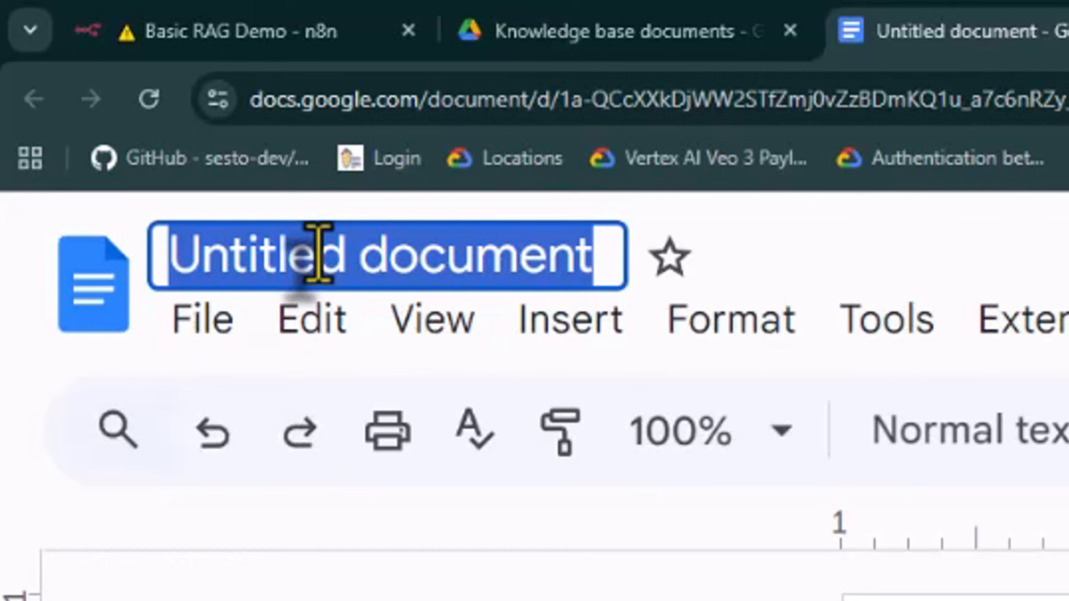
pyautogui.press('BackSpace')
pyautogui.write('Emplo')
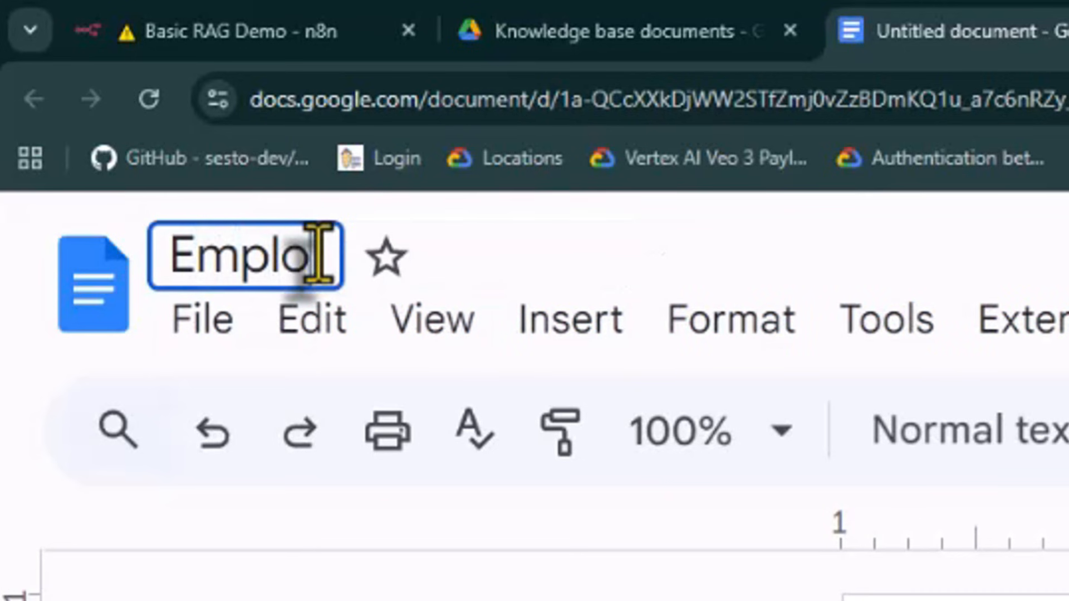
pyautogui.write('yee Handbook')
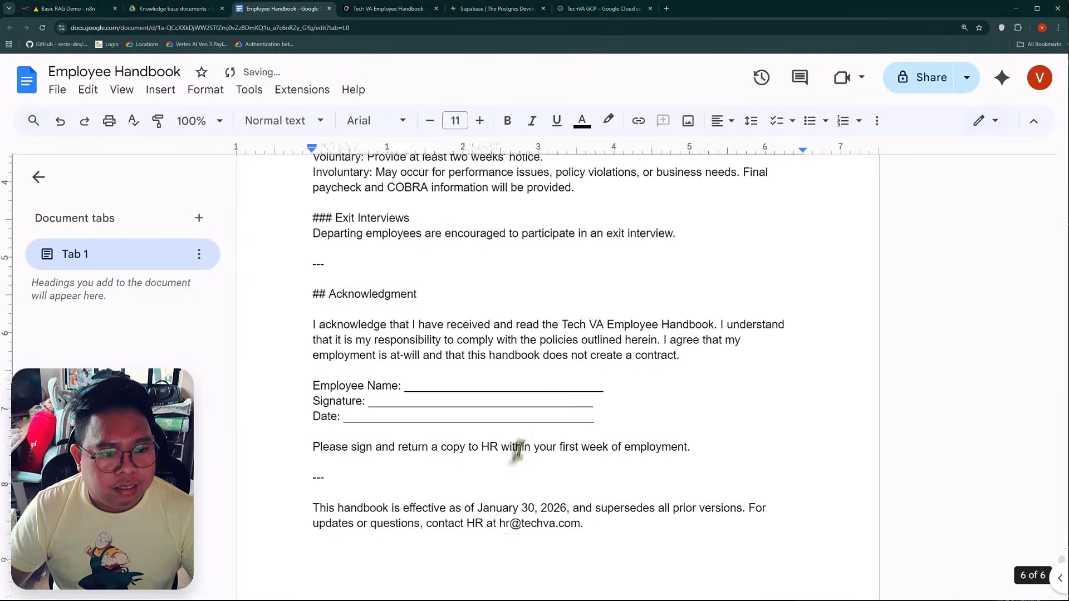
pyautogui.scroll(20, 494, 453)
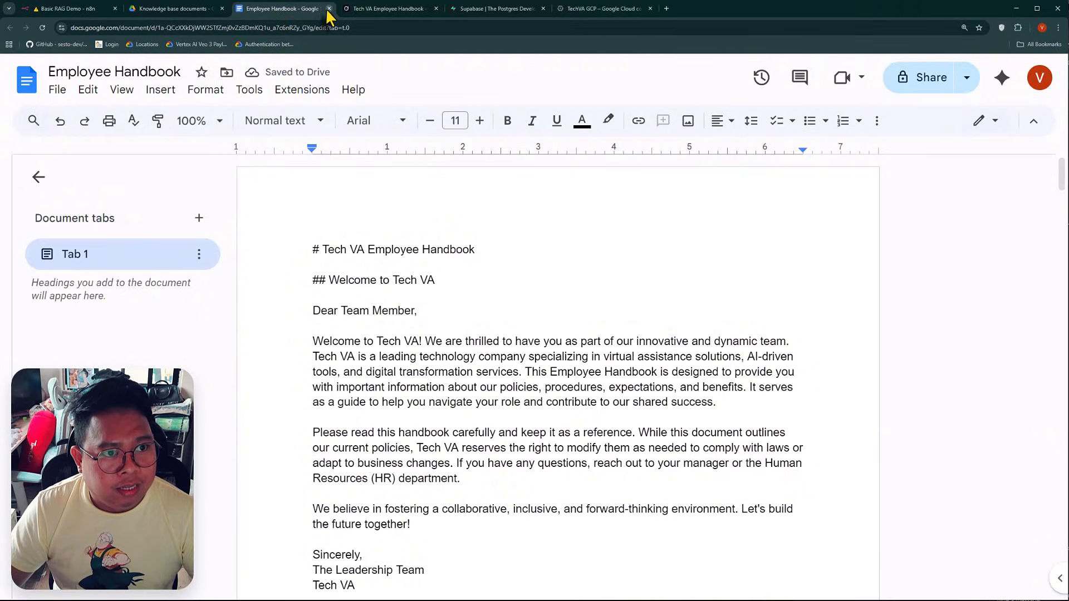
# Close the Employee Handbook document, switch to n8n and fetch a test event for the Google Drive Trigger
pyautogui.click(329, 8)
pyautogui.click(78, 10)
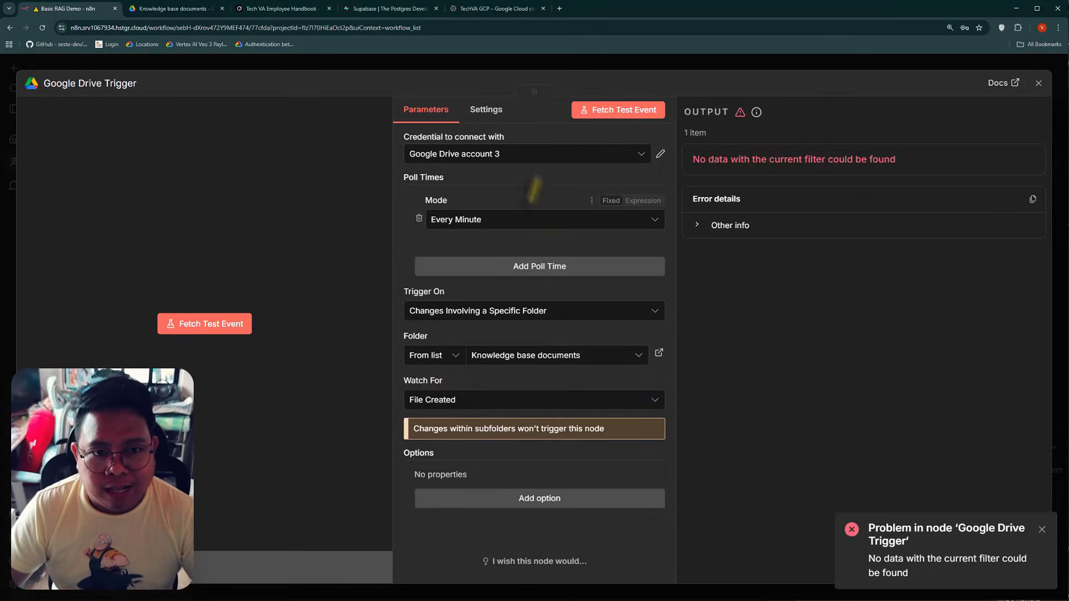
pyautogui.click(623, 115)
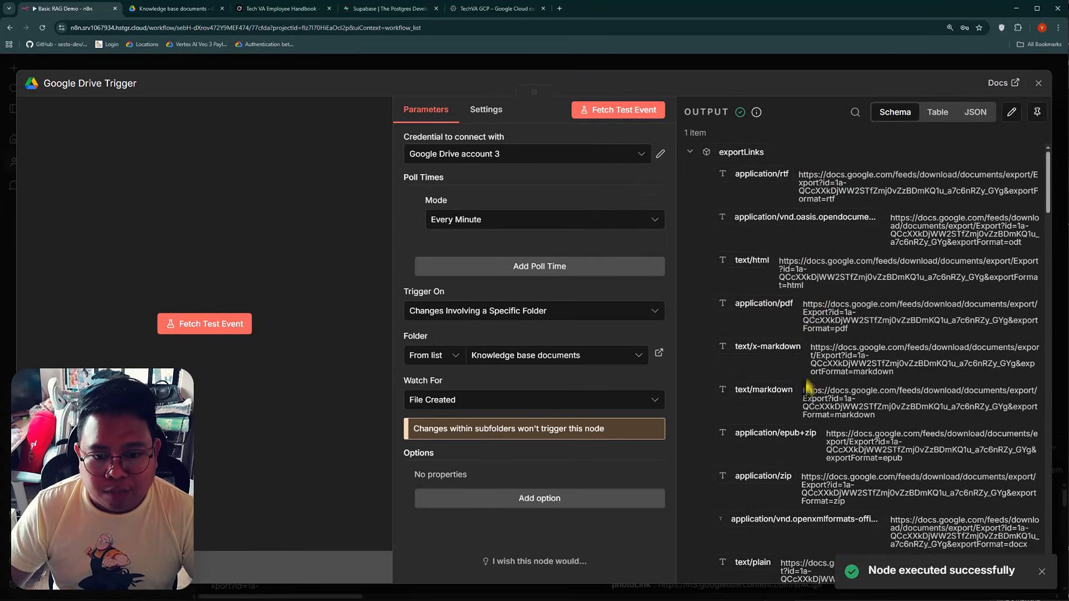
# Examine the trigger's output for the new file's details in the Schema, Table and JSON views
pyautogui.scroll(-15, 810, 412)
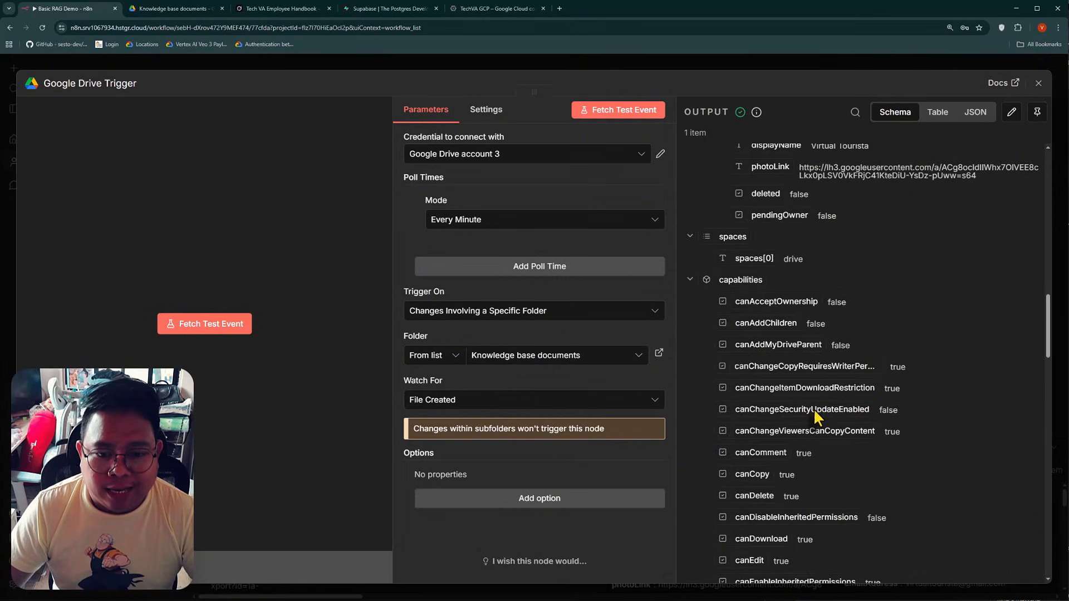
pyautogui.scroll(-15, 813, 408)
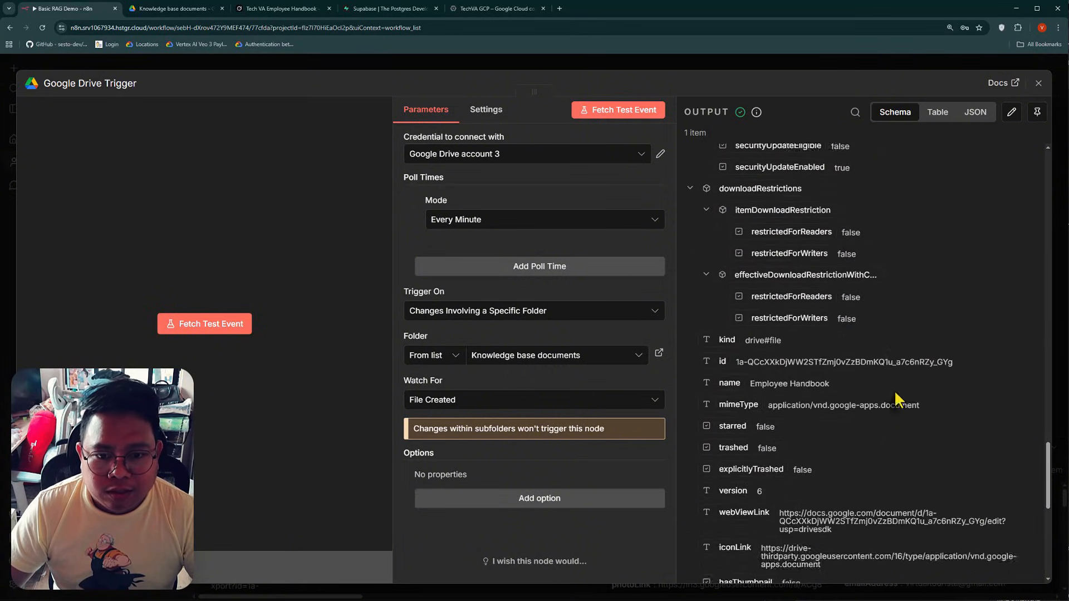
pyautogui.scroll(8, 891, 396)
pyautogui.click(946, 120)
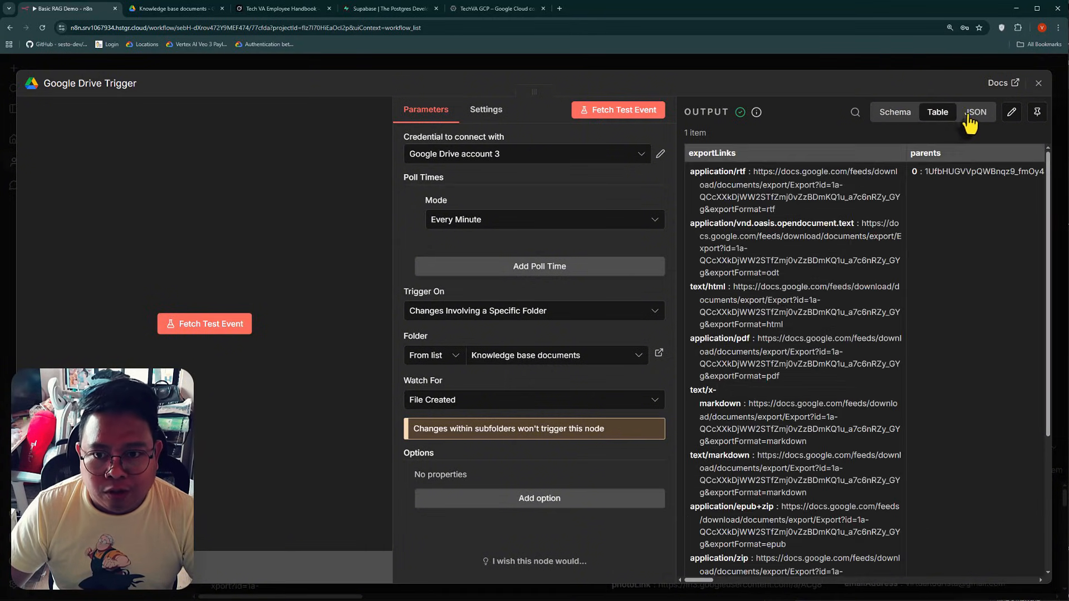
pyautogui.click(974, 111)
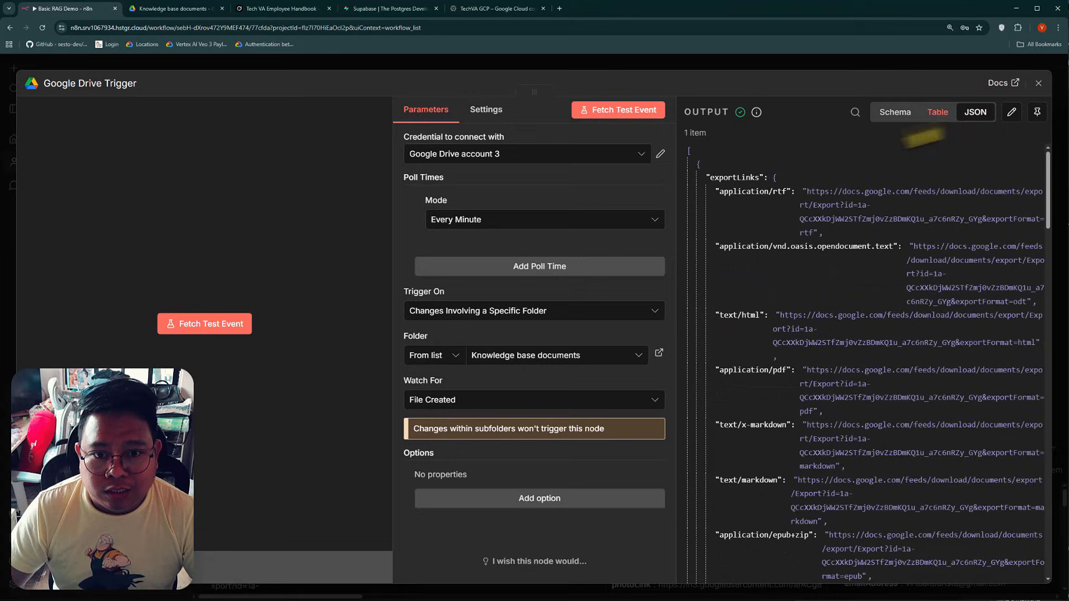
pyautogui.click(895, 115)
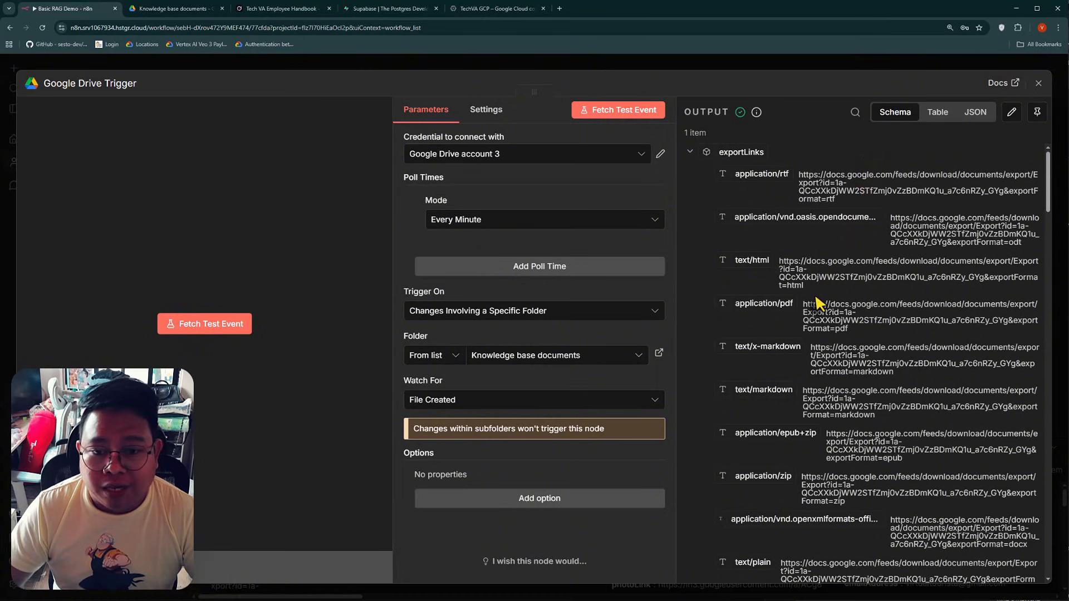
pyautogui.scroll(-5, 814, 390)
pyautogui.scroll(5, 808, 453)
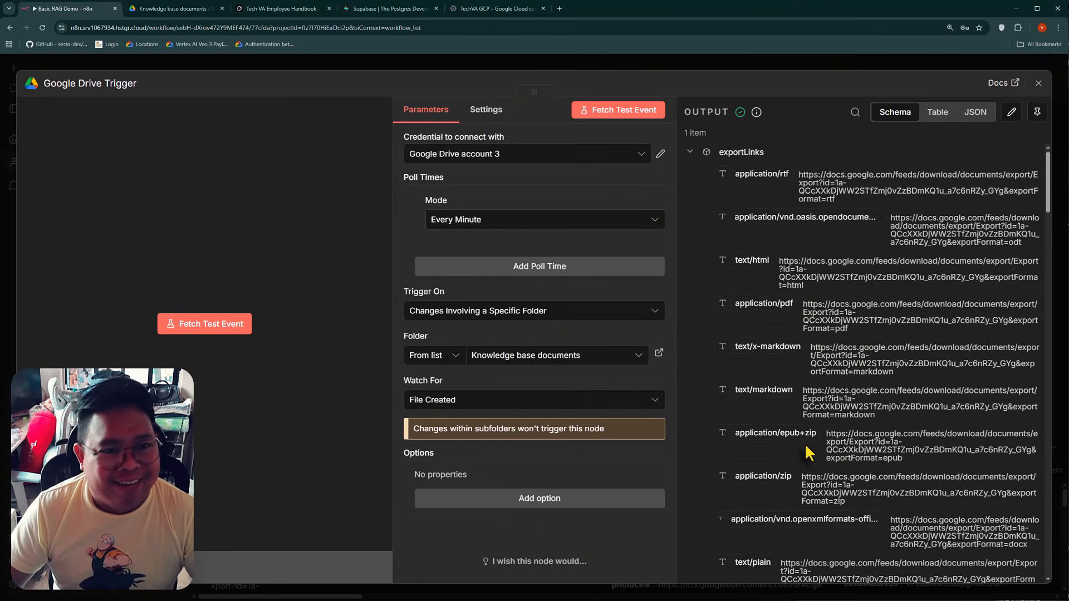
# Close the trigger's settings, move its node toward the upper left of the canvas and rename it File Created
pyautogui.click(186, 65)
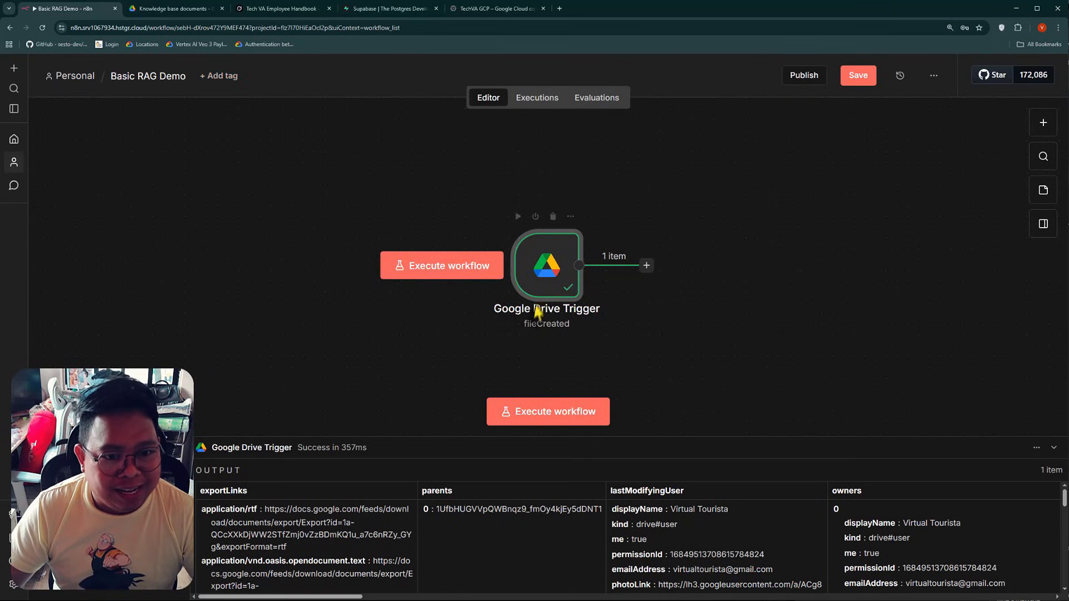
pyautogui.moveTo(533, 289); pyautogui.dragTo(303, 245)
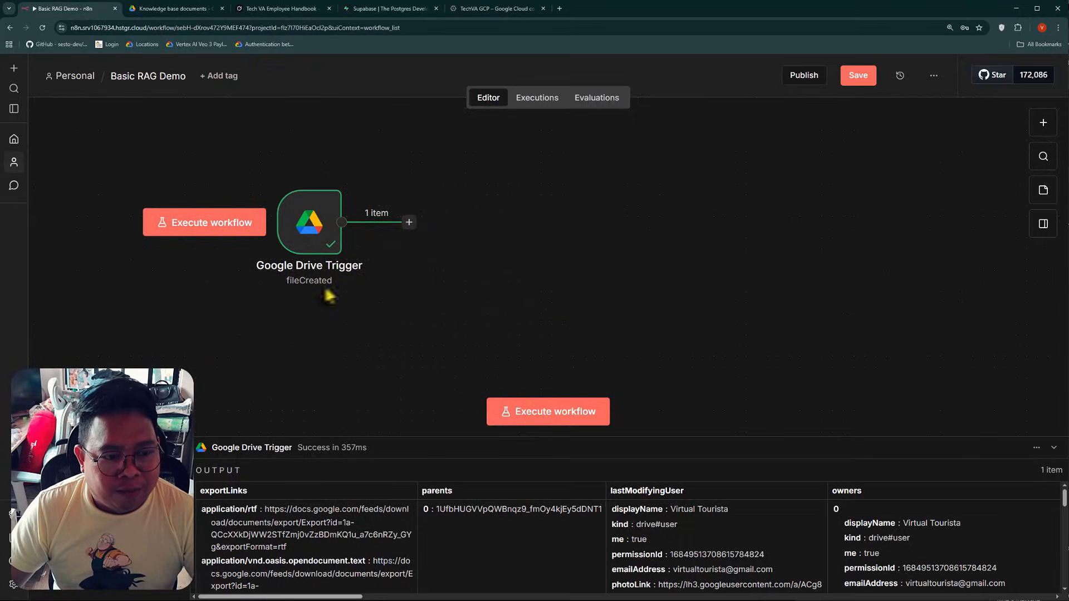
pyautogui.rightClick(311, 261)
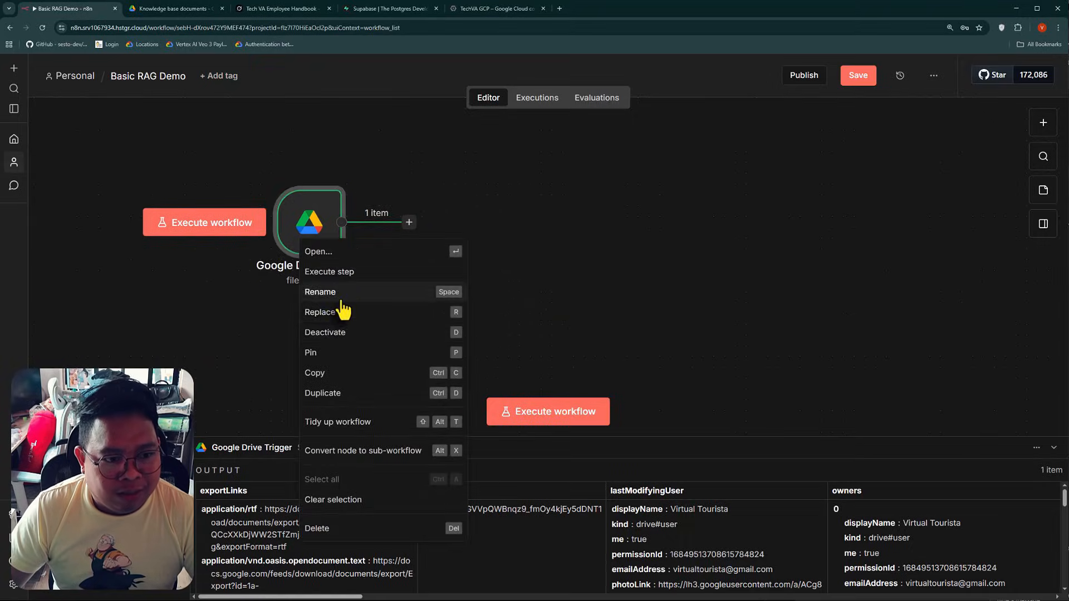
pyautogui.click(343, 303)
pyautogui.write('File Created')
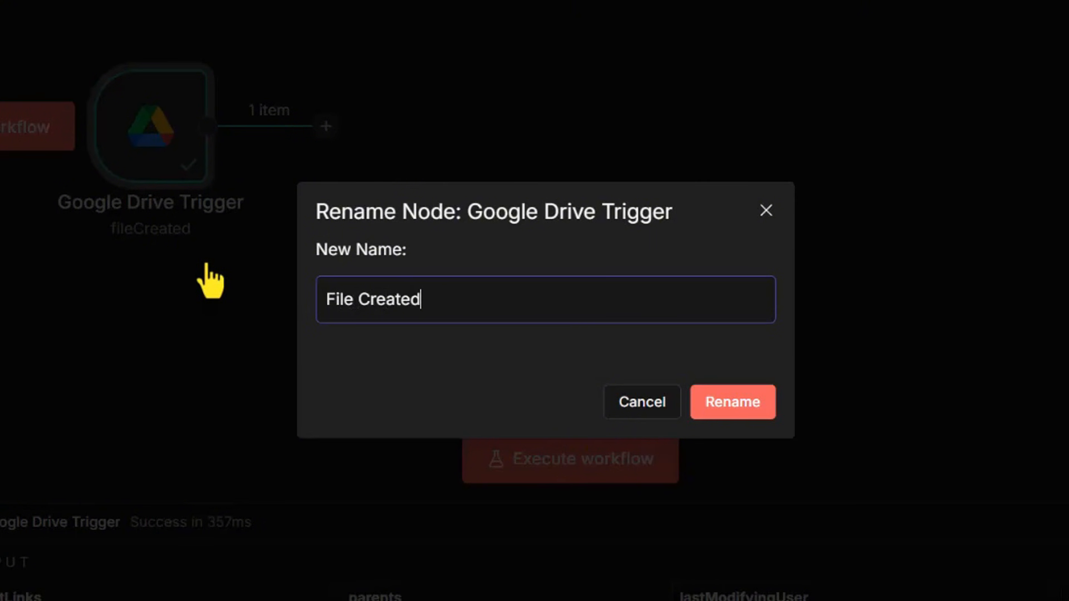
pyautogui.press('Return')
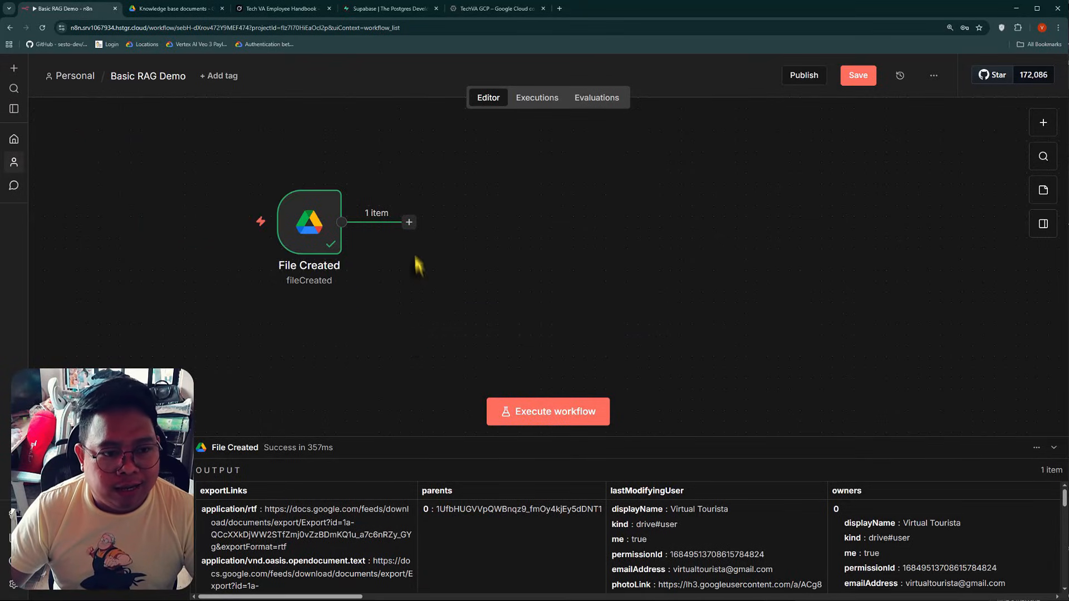
# Add a Google Drive node with the Download file action after the File Created trigger
pyautogui.click(409, 222)
pyautogui.write('g')
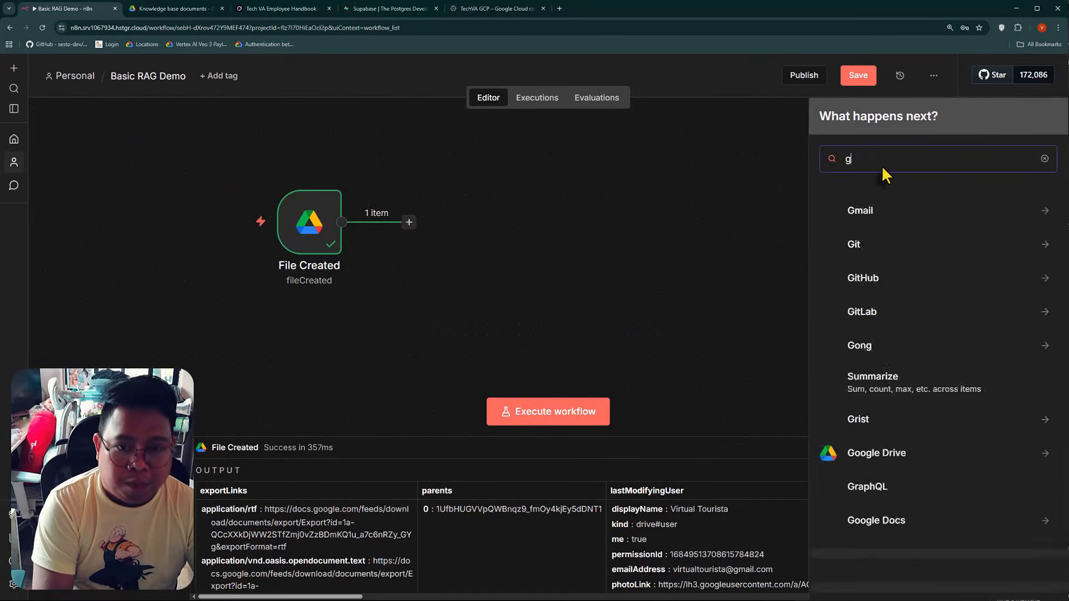
pyautogui.write('oogle dri')
pyautogui.press('Return')
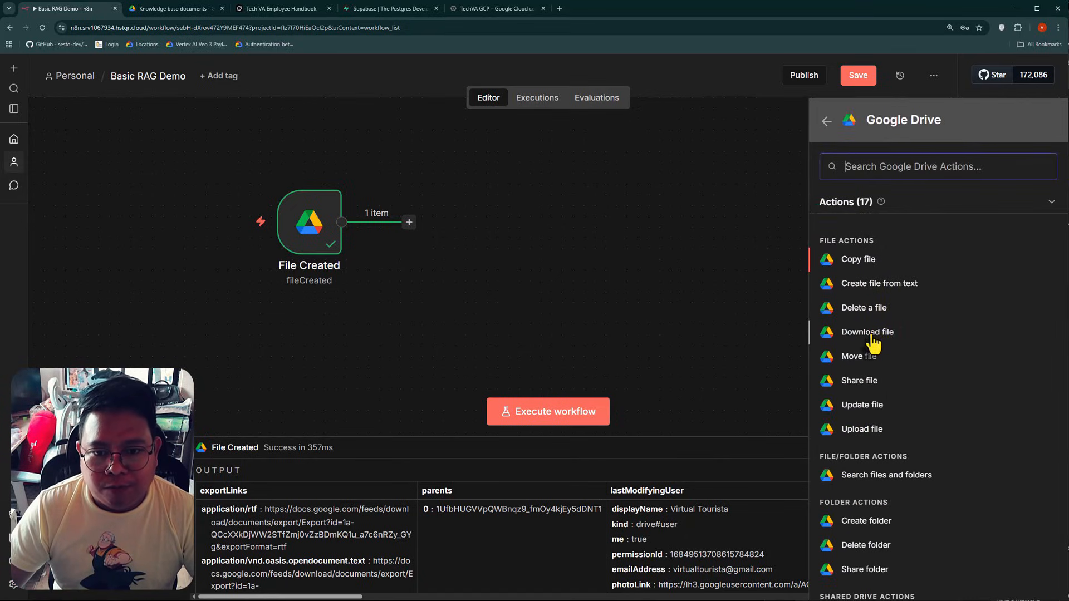
pyautogui.click(868, 334)
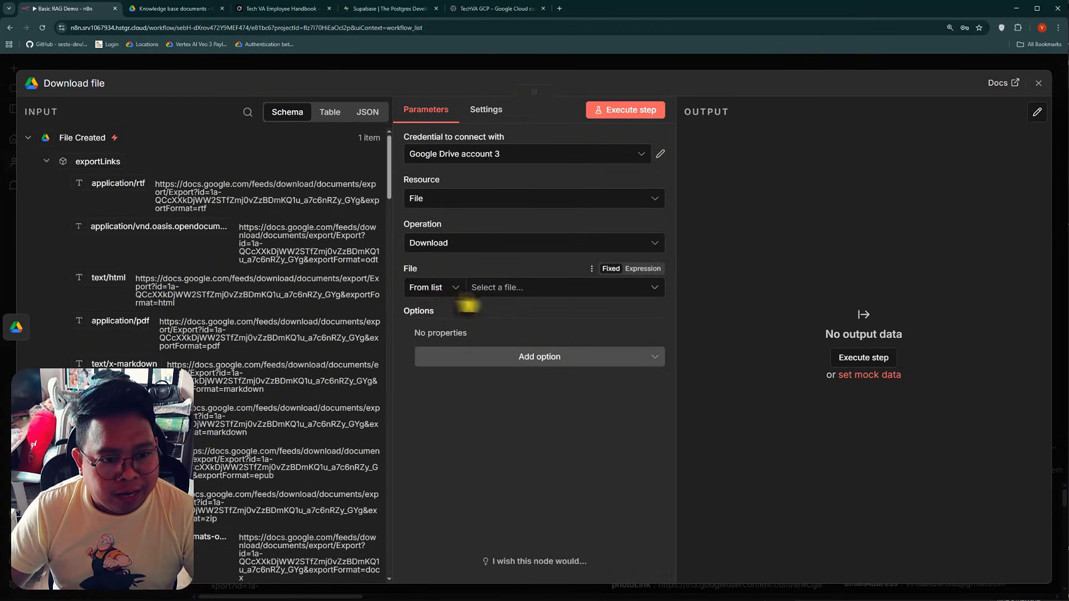
# Identify the file to download by ID, using the id value from the File Created output as the expression {{ $json.id }}
pyautogui.click(444, 289)
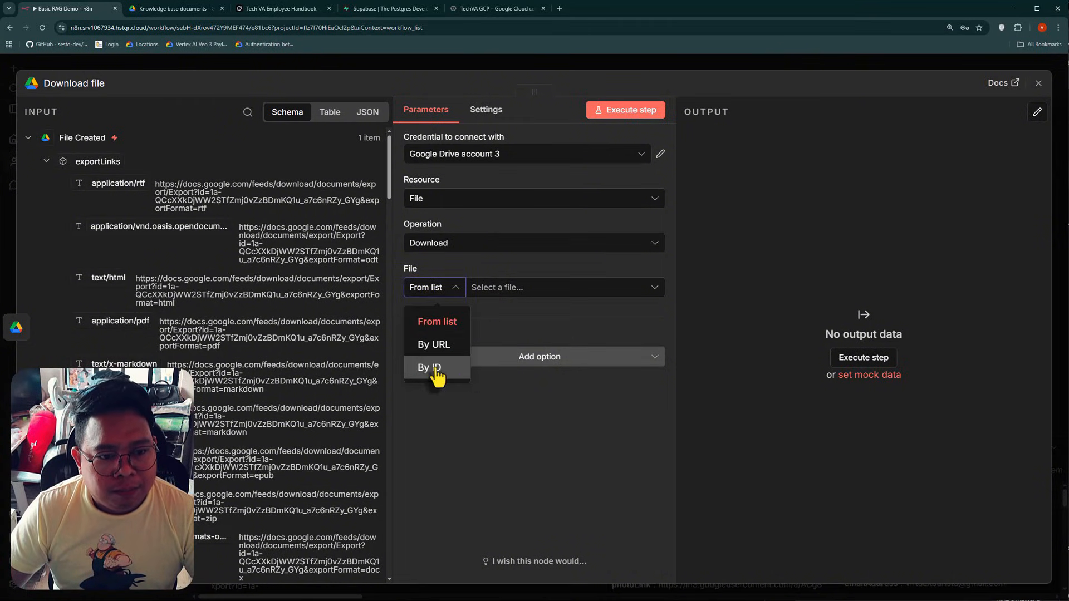
pyautogui.click(437, 370)
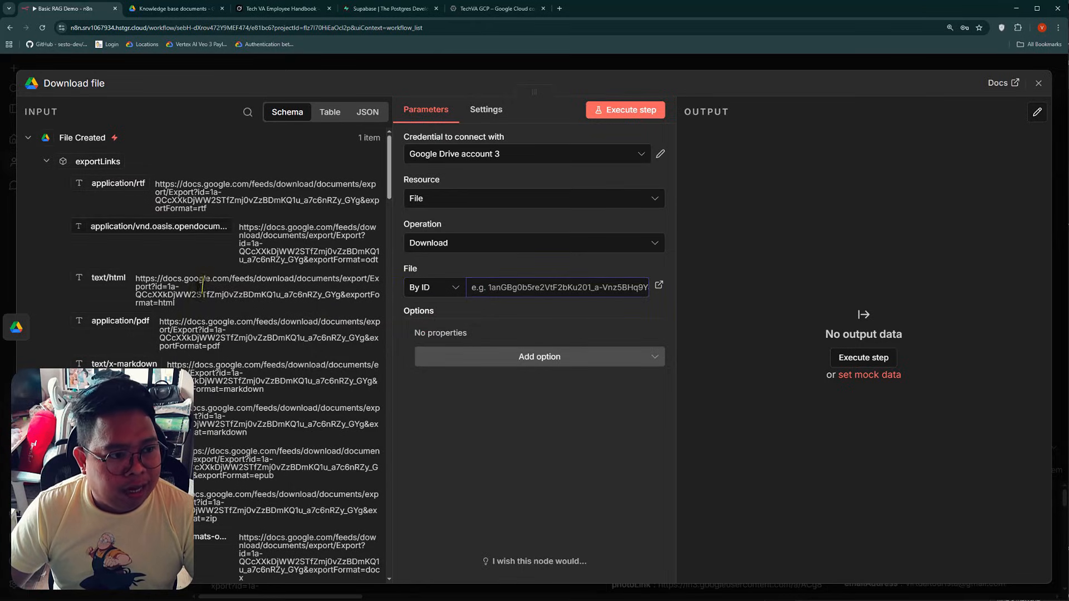
pyautogui.scroll(-12, 172, 273)
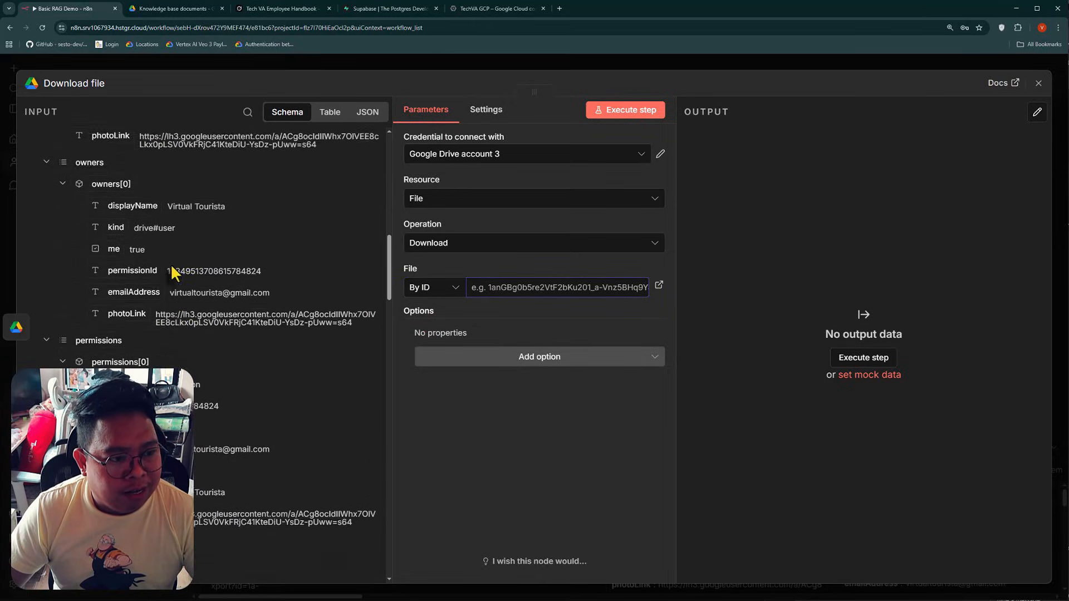
pyautogui.scroll(-2, 172, 268)
pyautogui.scroll(-4, 202, 322)
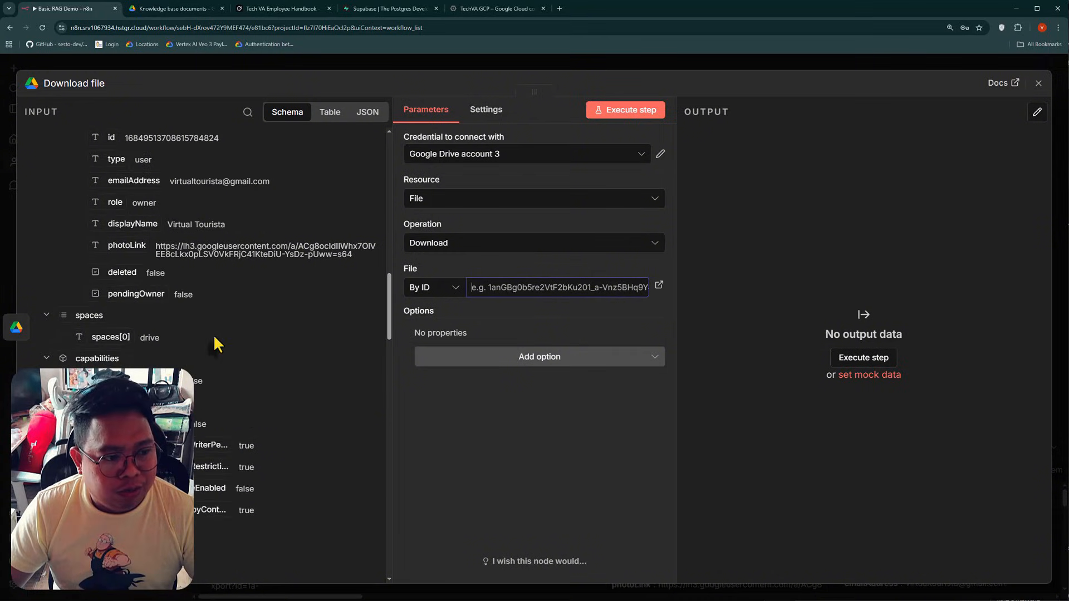
pyautogui.scroll(-8, 223, 348)
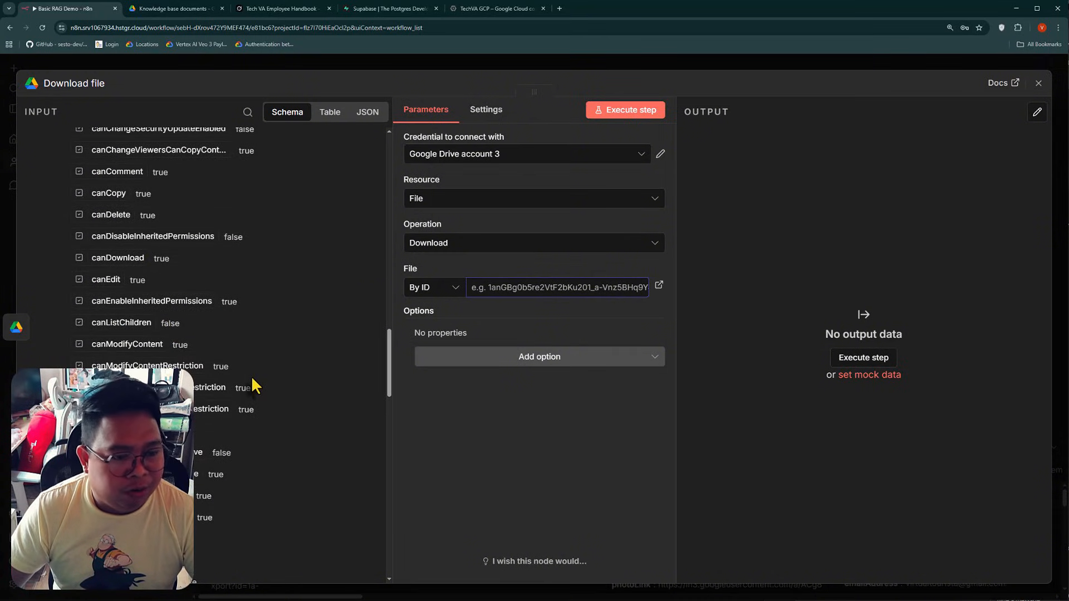
pyautogui.scroll(-8, 251, 376)
pyautogui.scroll(-8, 239, 379)
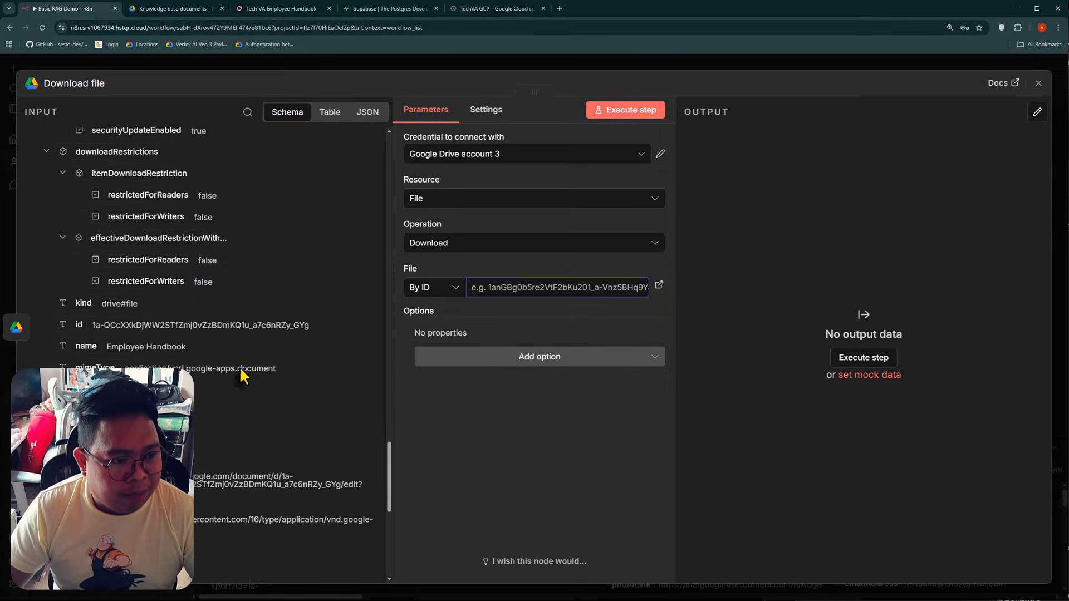
pyautogui.scroll(1, 167, 295)
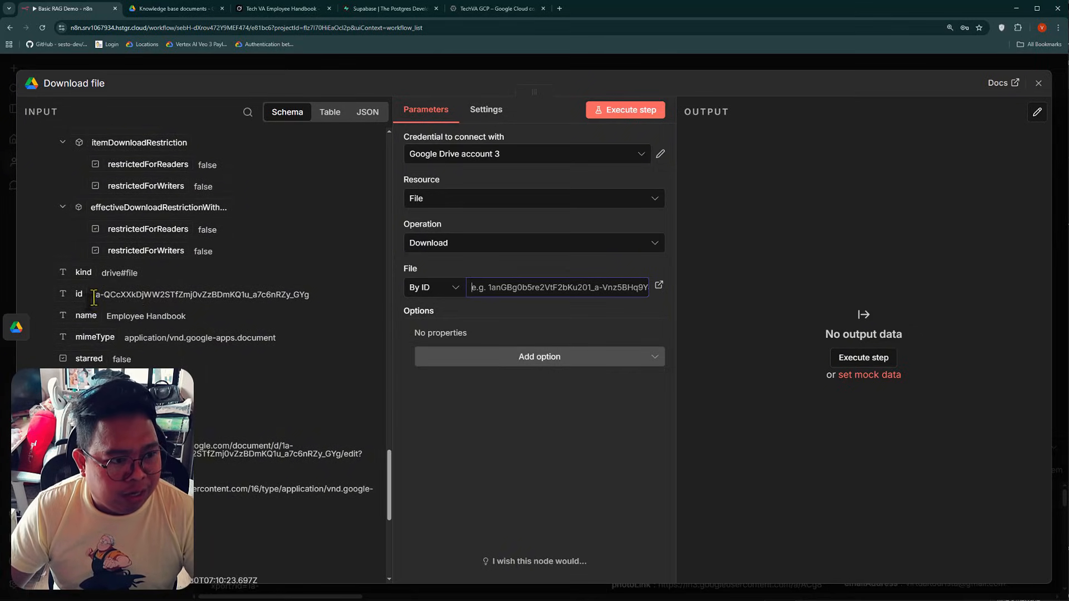
pyautogui.doubleClick(97, 297)
pyautogui.click(121, 296)
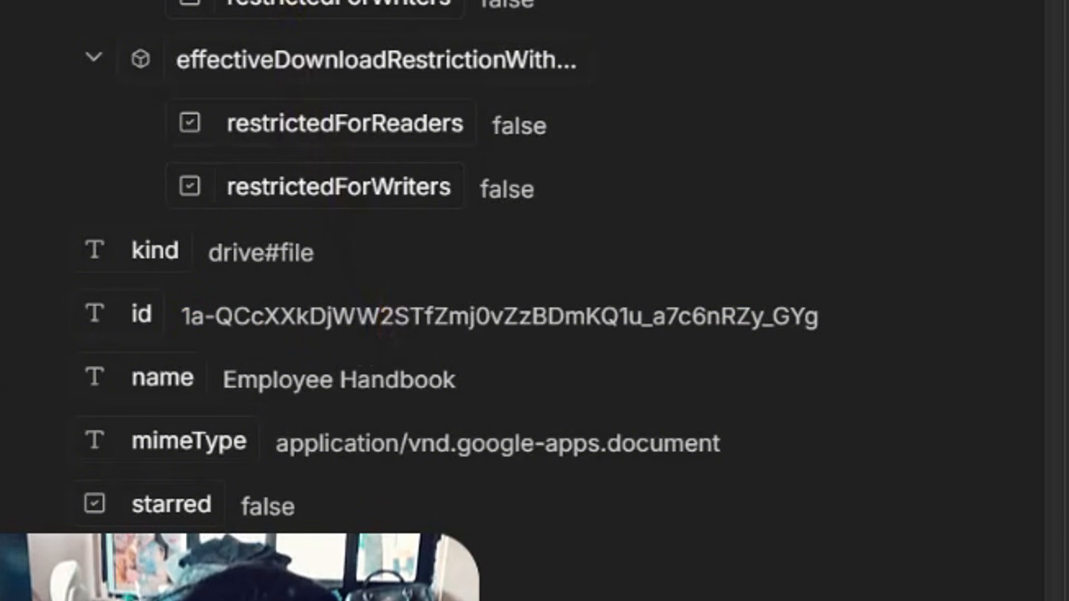
pyautogui.moveTo(200, 323); pyautogui.dragTo(492, 287)
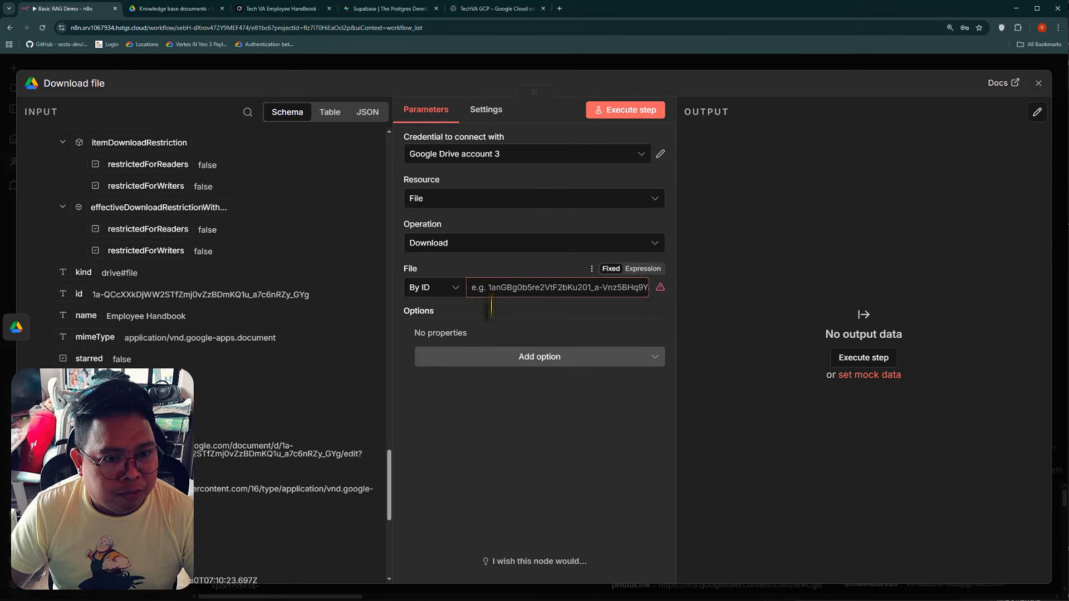
# Execute the download step, check the file in the Google Drive knowledge base folder, and close the Download file node's settings in n8n
pyautogui.click(633, 111)
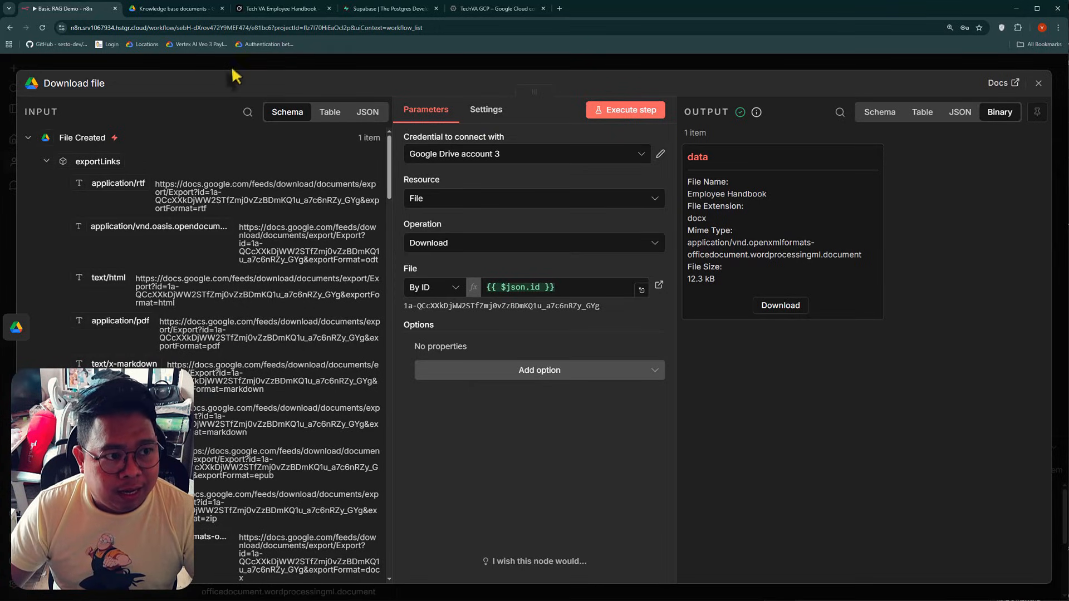
pyautogui.click(173, 8)
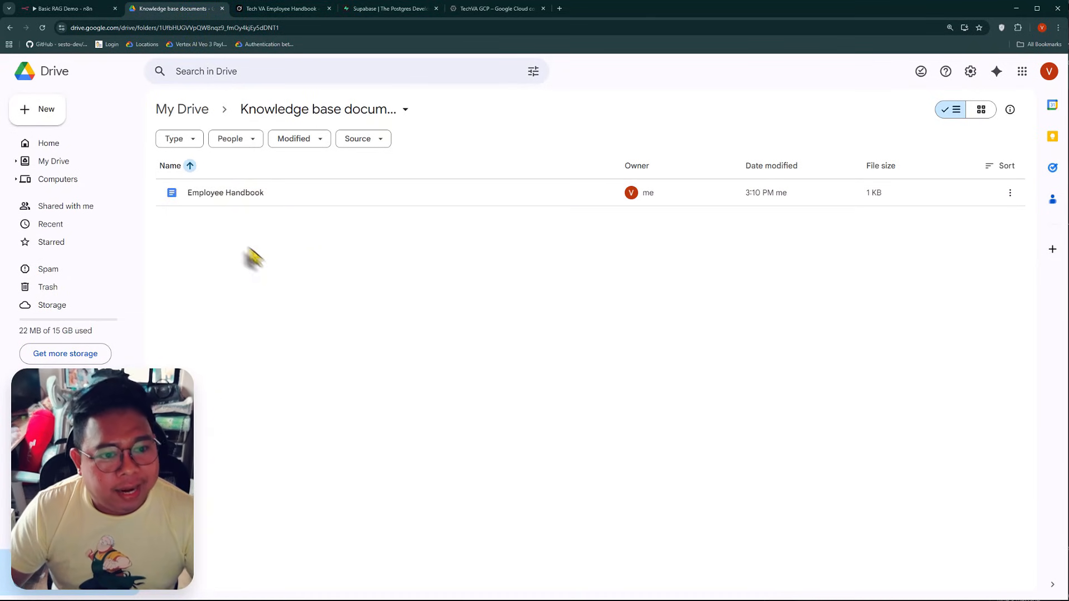
pyautogui.click(59, 9)
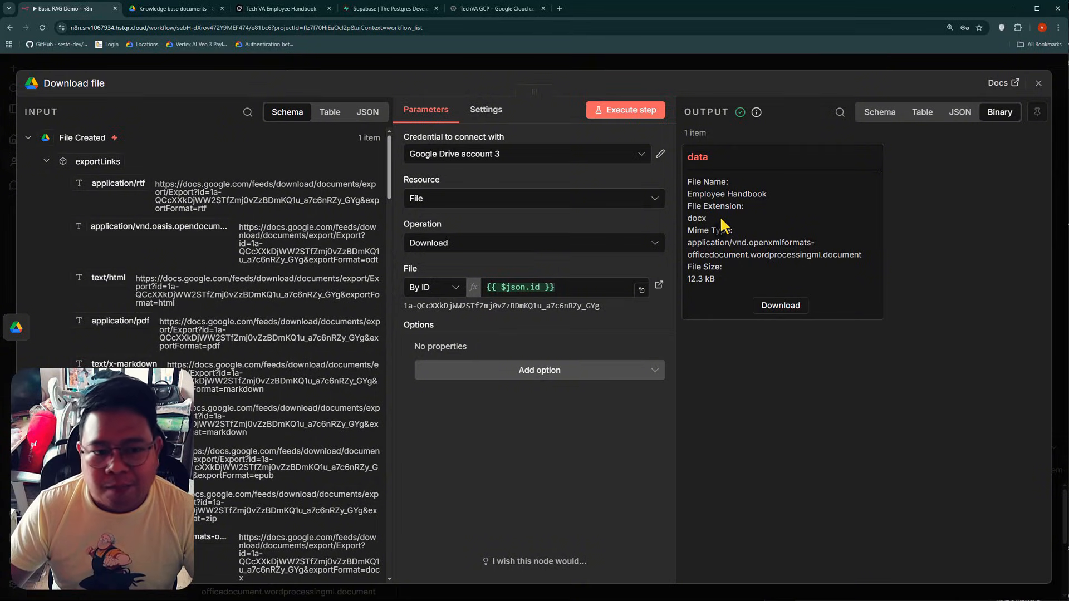
pyautogui.click(186, 65)
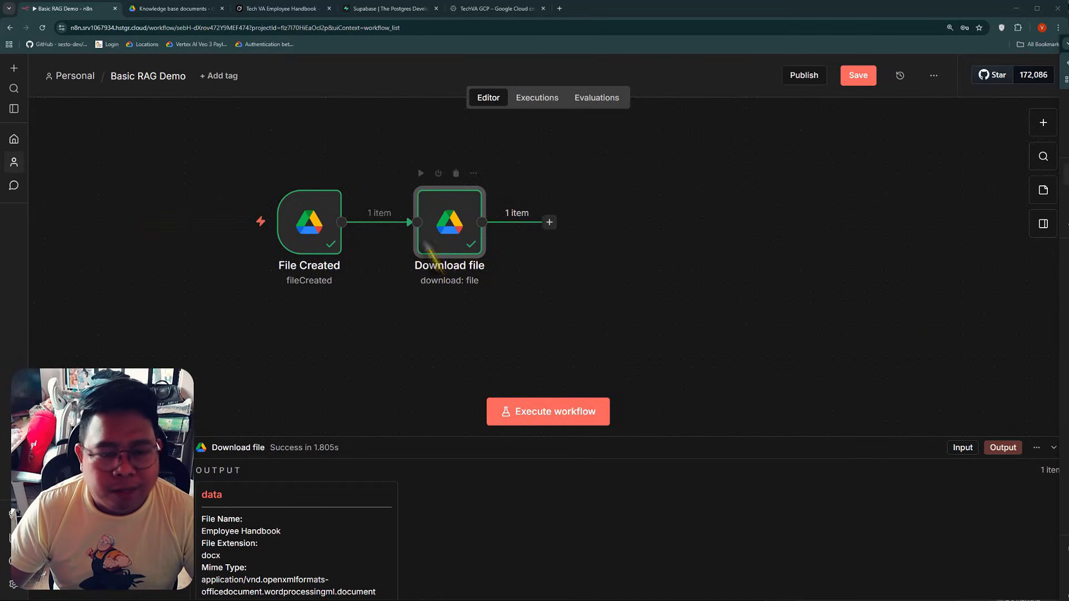
# Add a Supabase Vector Store node with the Add documents to vector store action after the Download file node
pyautogui.click(550, 222)
pyautogui.write('supabse')
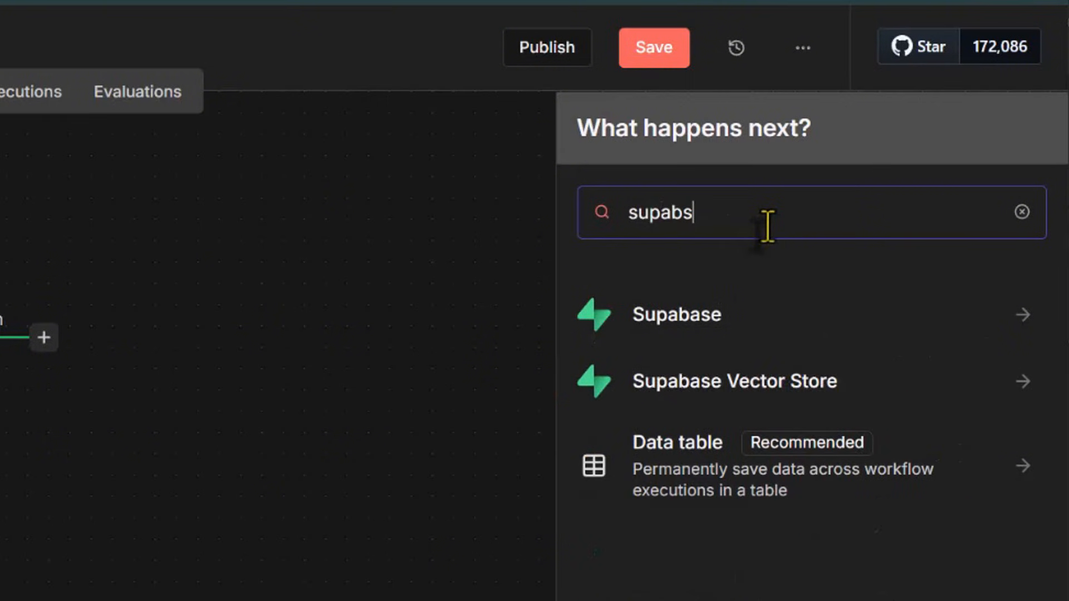
pyautogui.click(715, 393)
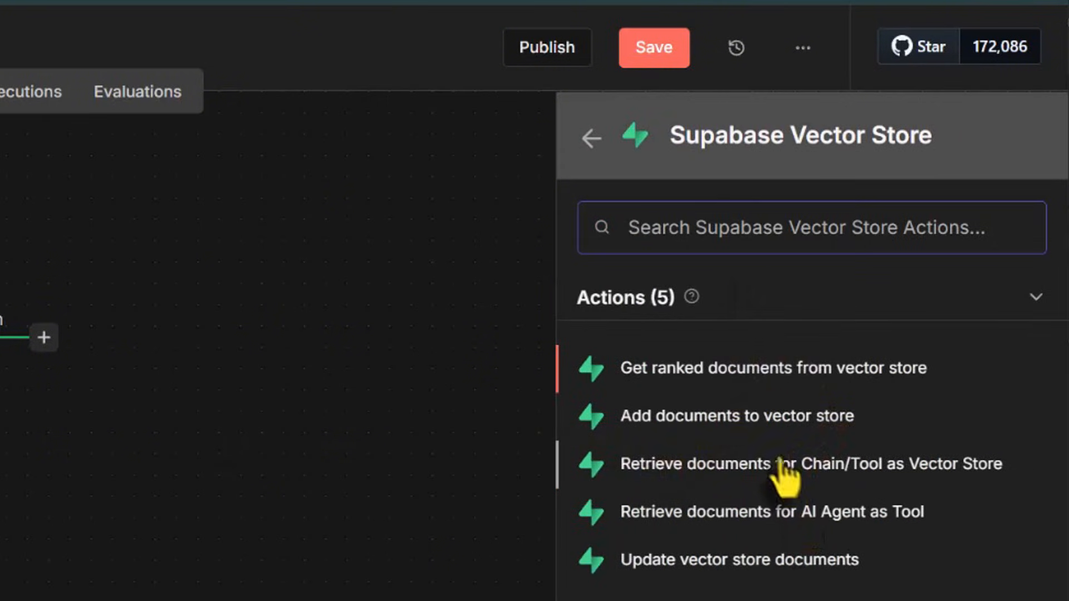
pyautogui.click(730, 424)
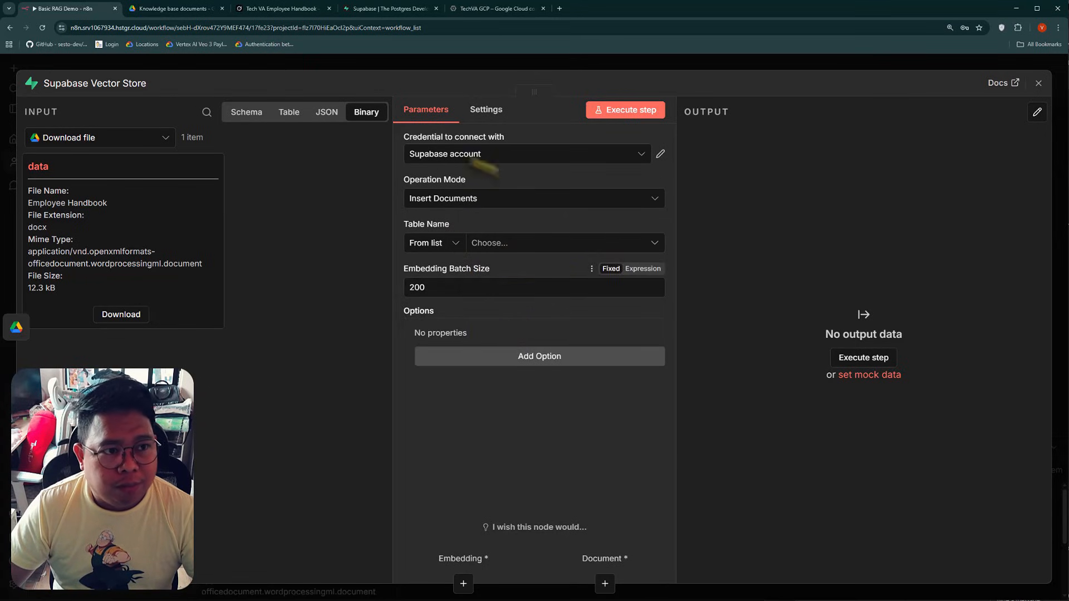
# Switch to Supabase, start a new project in the n8n-koyarj organization and name it Sample RAG Project
pyautogui.click(386, 9)
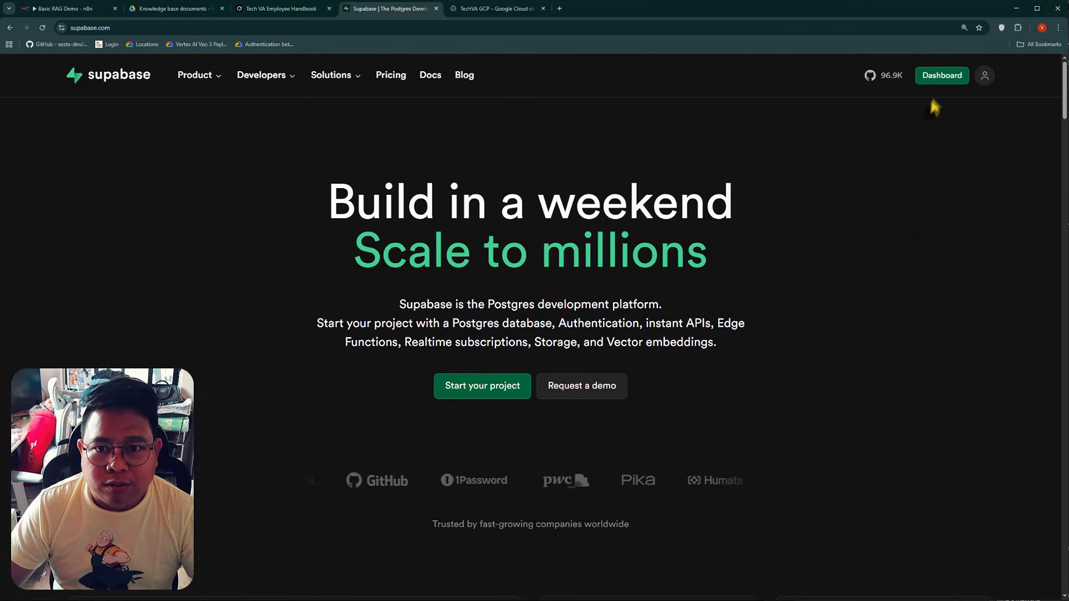
pyautogui.click(941, 78)
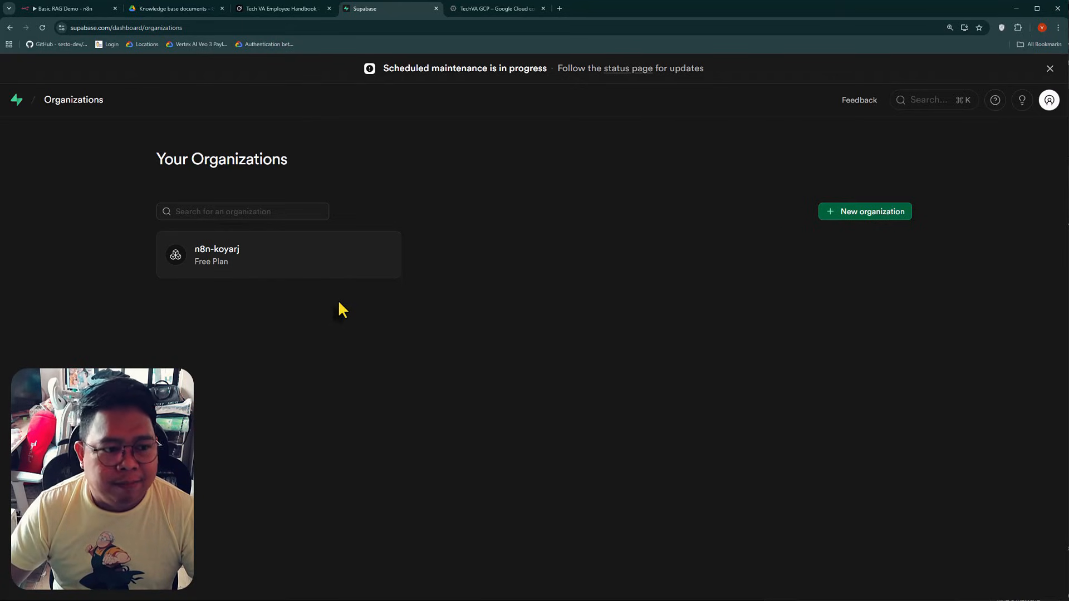
pyautogui.click(234, 259)
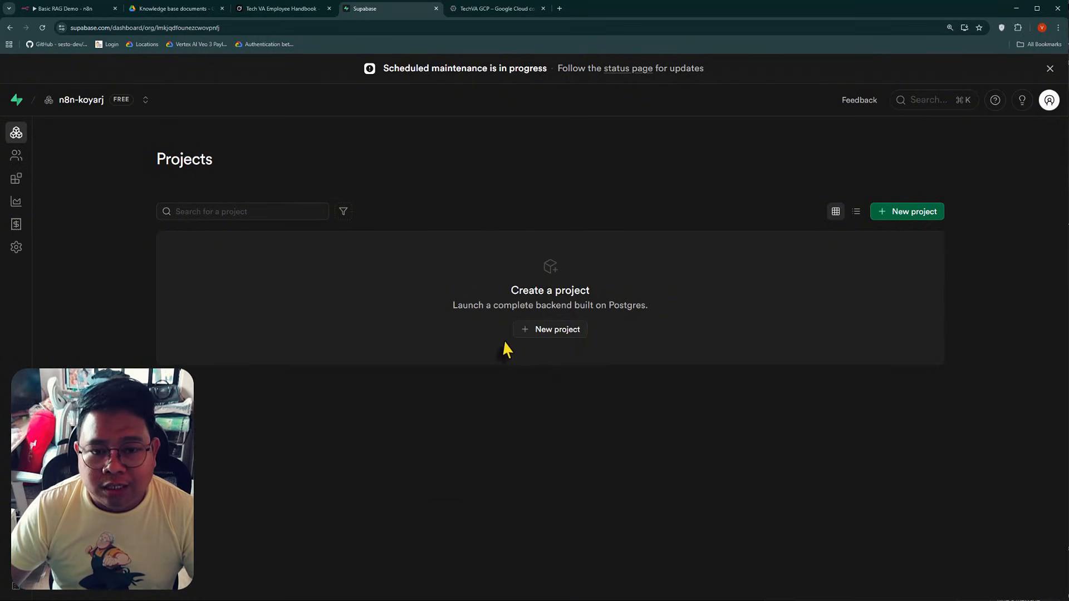
pyautogui.click(915, 219)
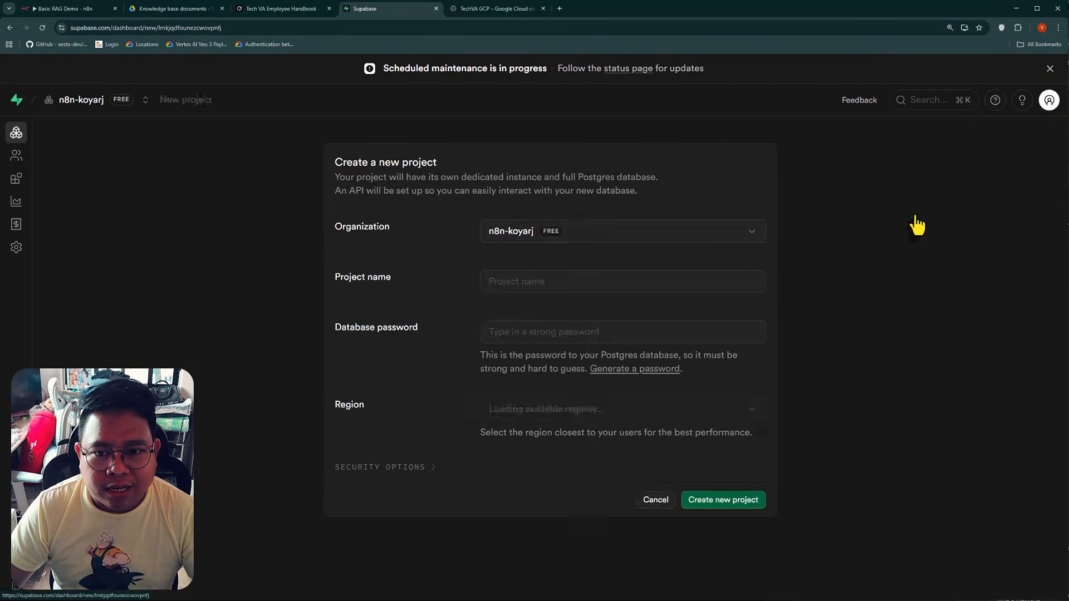
pyautogui.click(537, 285)
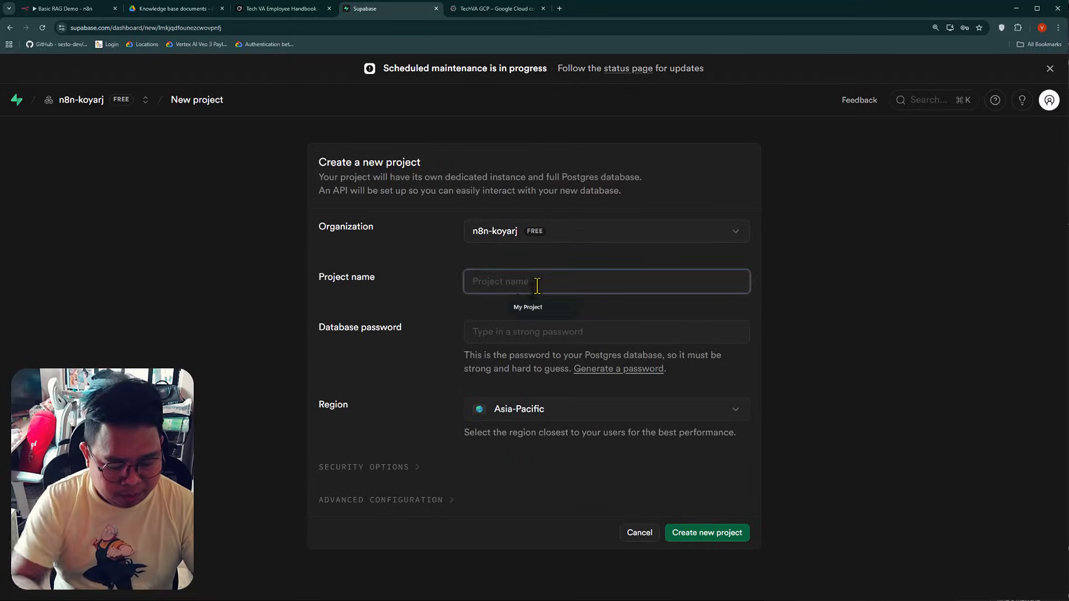
pyautogui.write('Samp')
pyautogui.write('el RAGH')
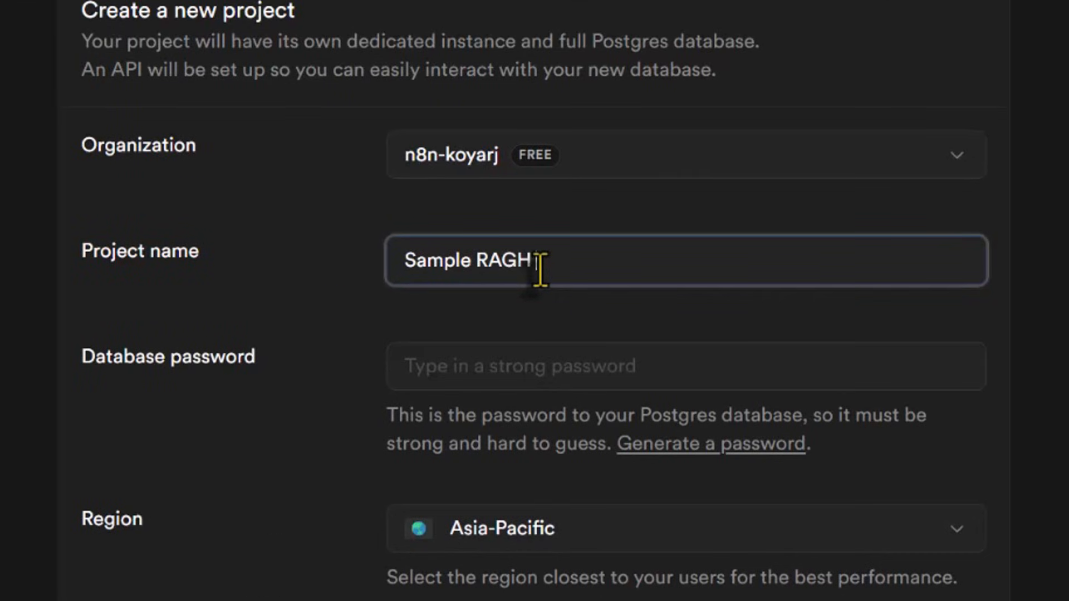
pyautogui.write('ject')
# Fill in the database password with the browser's suggested strong password and copy it
pyautogui.click(543, 368)
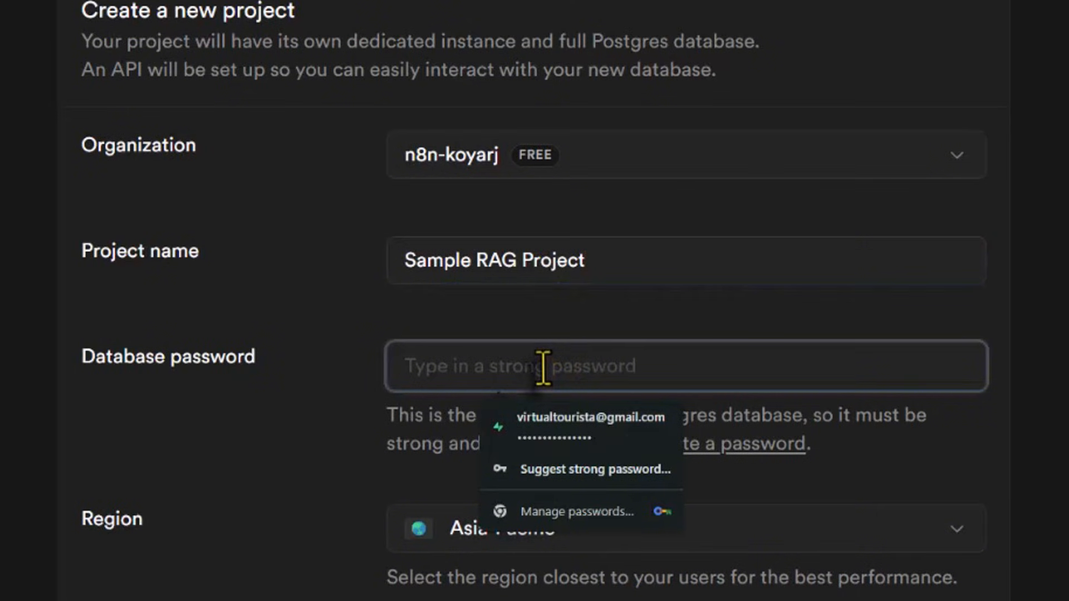
pyautogui.click(554, 469)
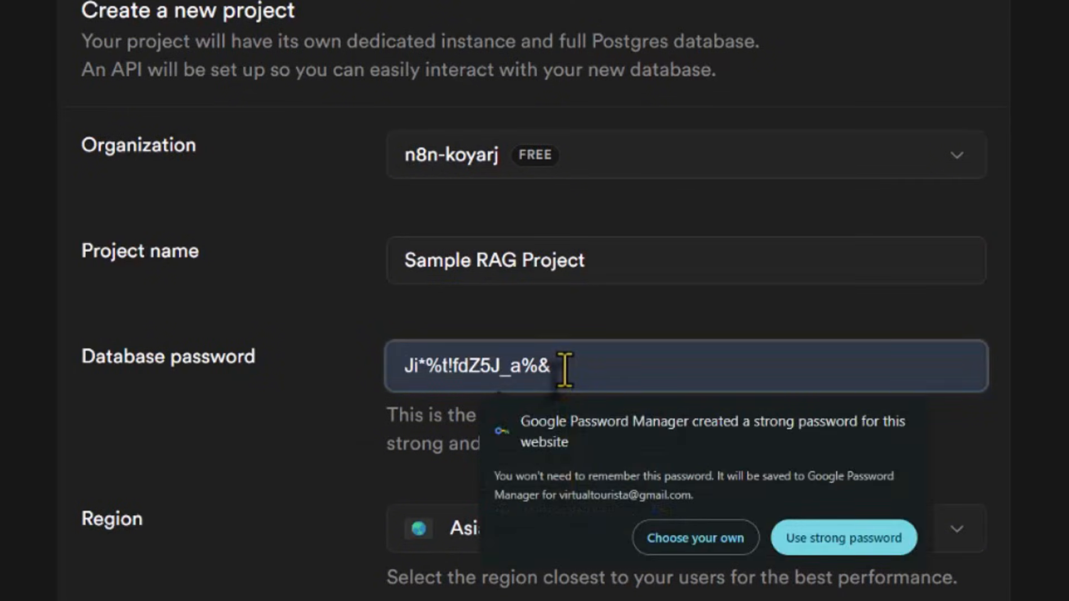
pyautogui.click(825, 541)
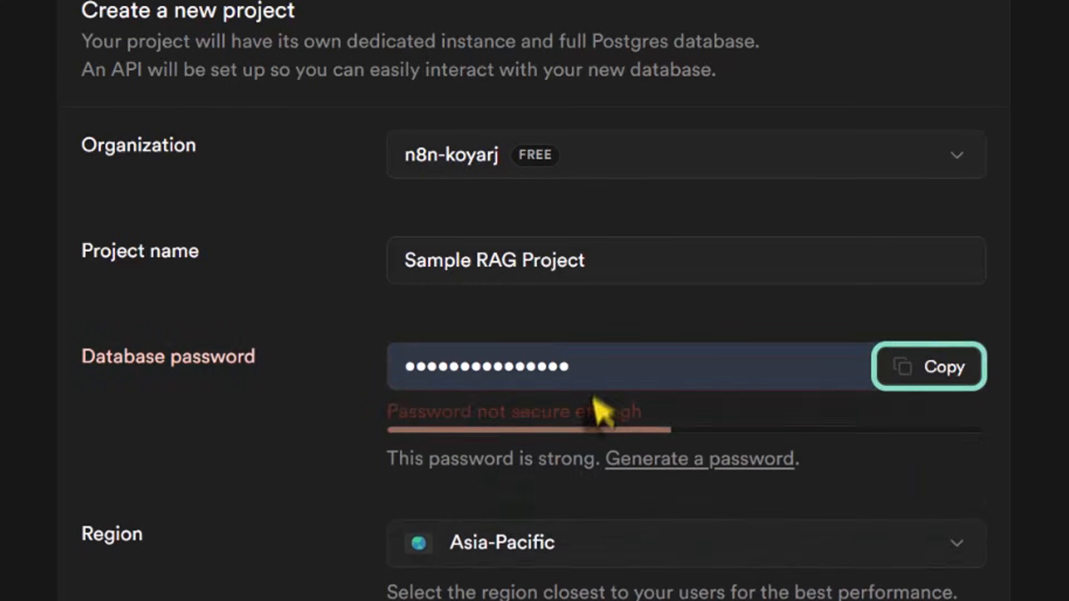
pyautogui.click(935, 368)
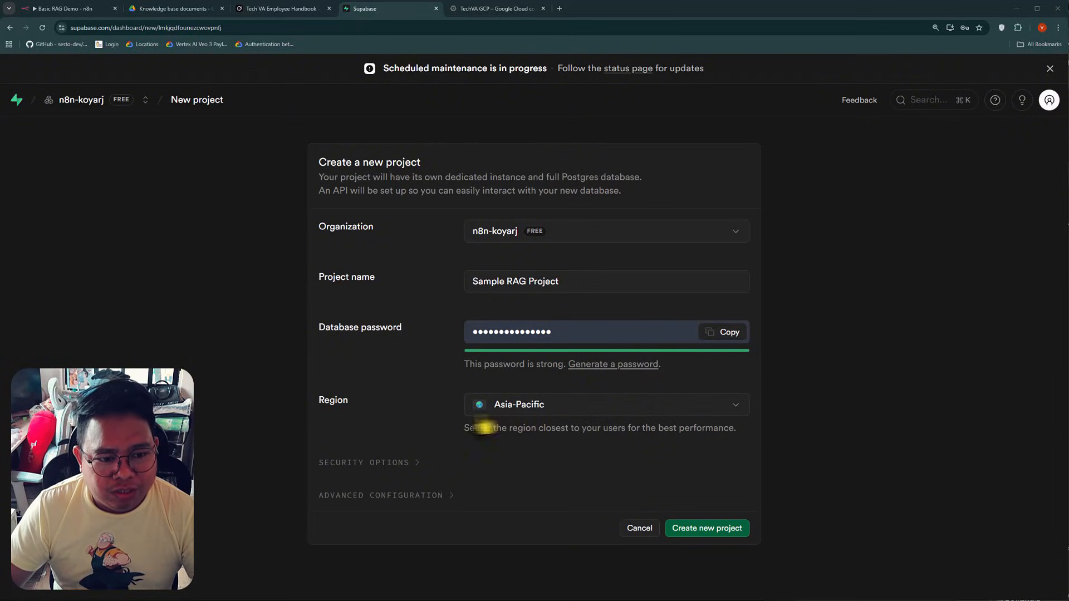
# Review the available regions, keep Asia-Pacific and create the project
pyautogui.click(594, 412)
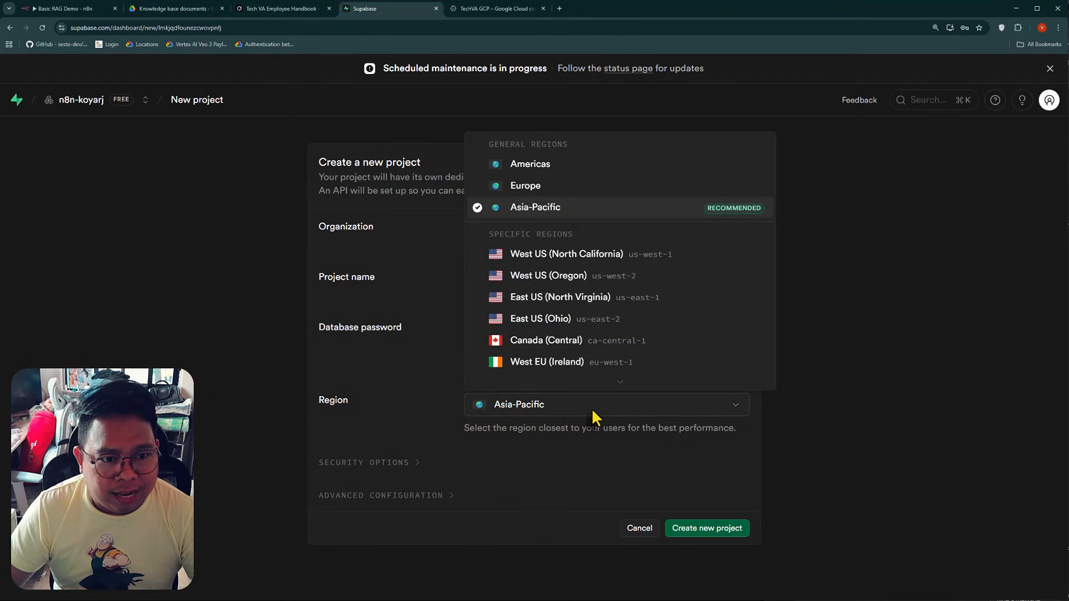
pyautogui.click(591, 409)
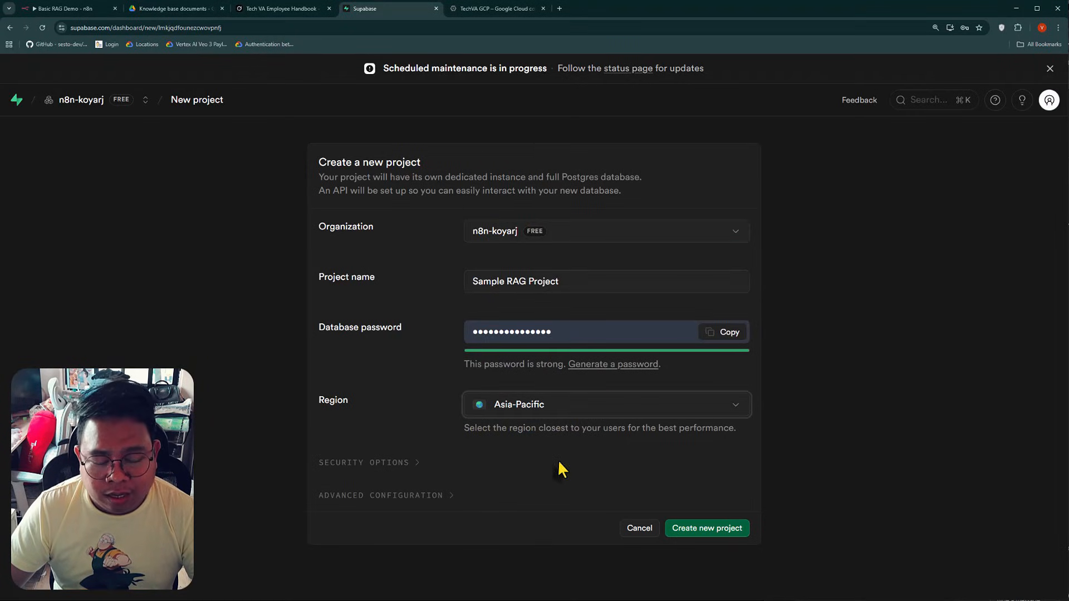
pyautogui.click(715, 531)
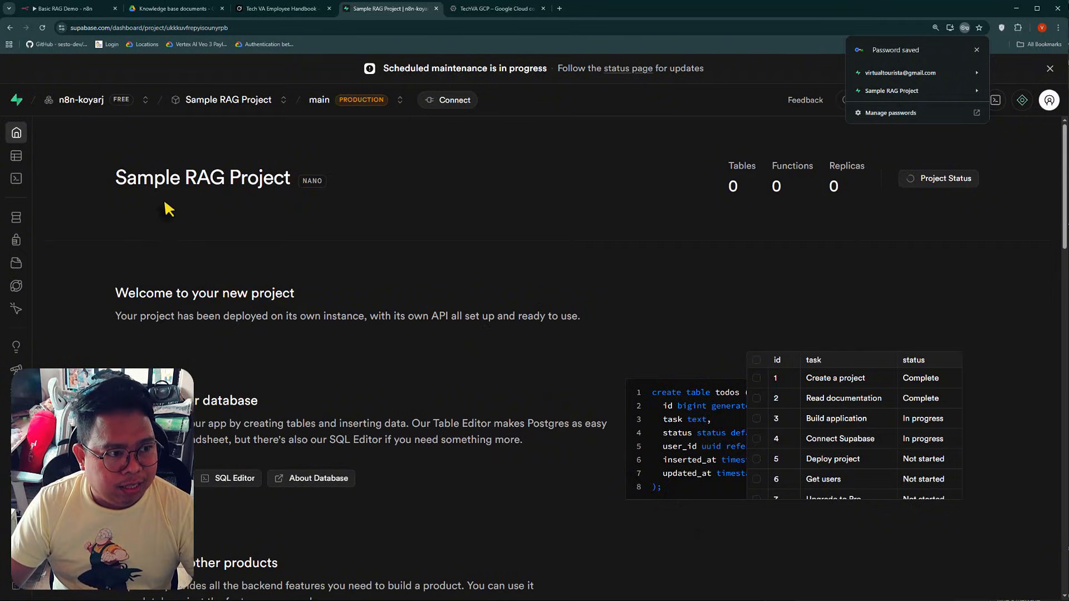
# View the new project's Table Editor and return to the project overview
pyautogui.click(27, 155)
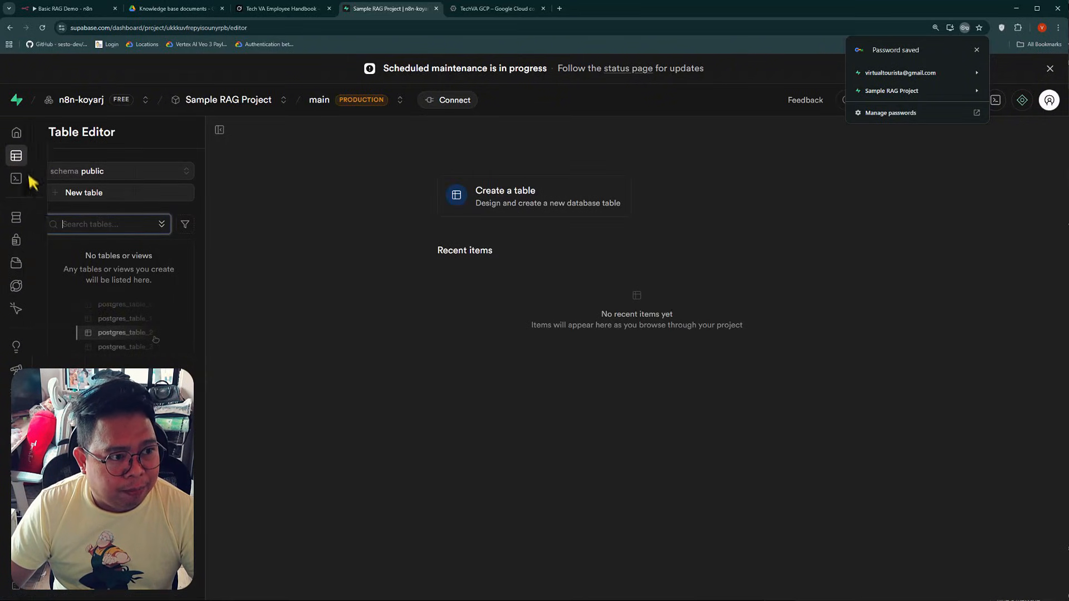
pyautogui.click(22, 132)
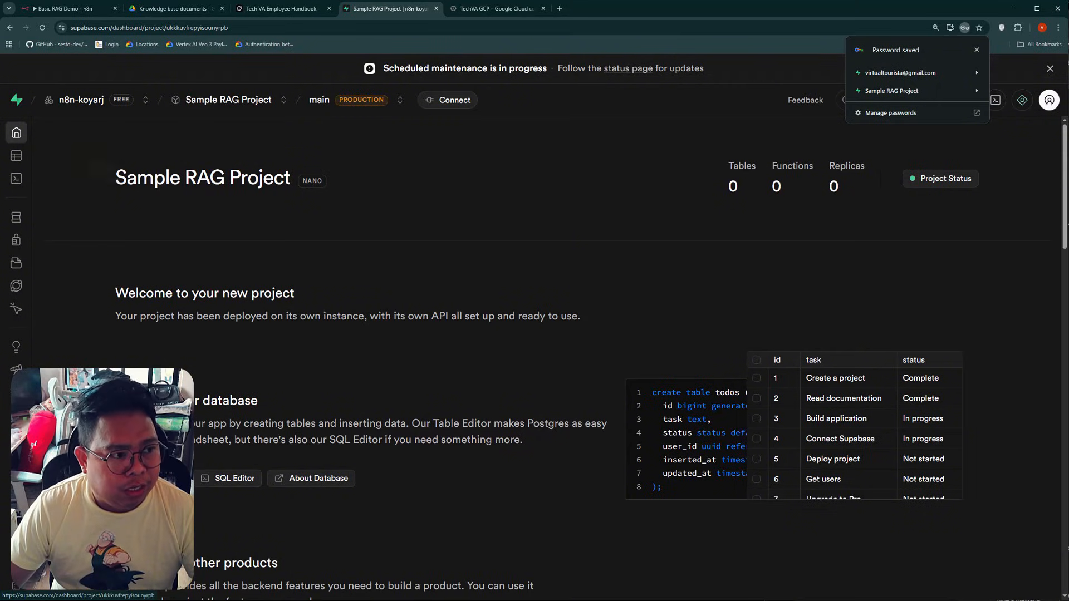
pyautogui.moveTo(63, 183)
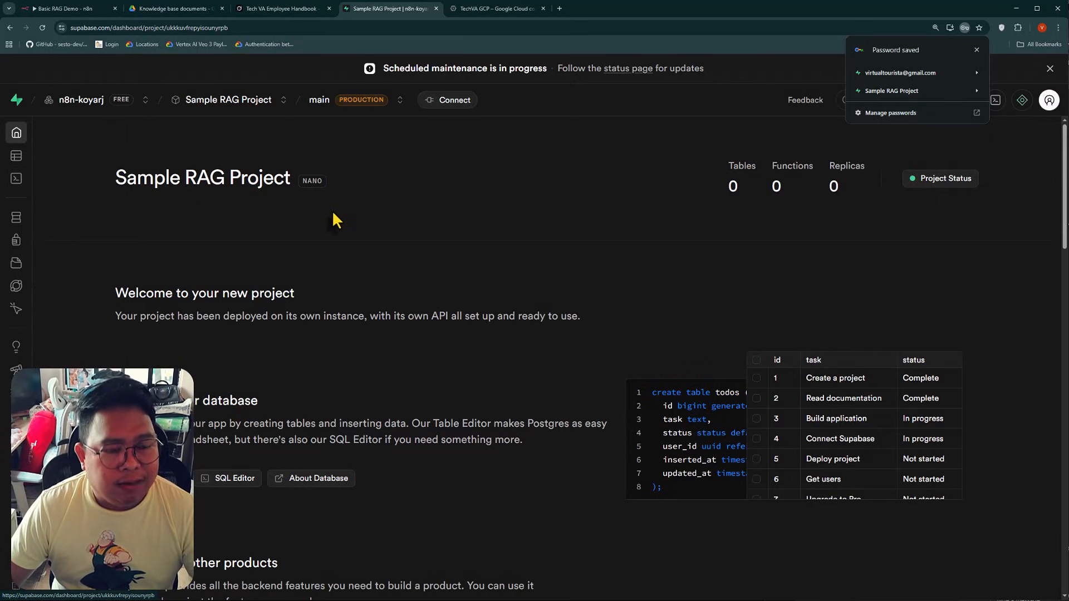
pyautogui.moveTo(33, 150)
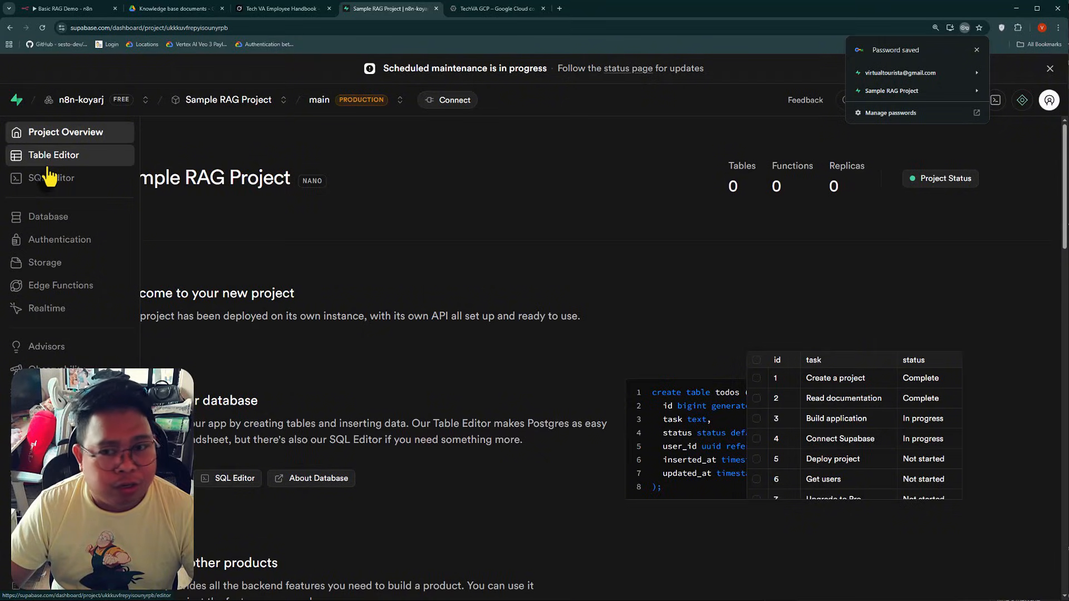
# Search Google for "supabase langchain" in a new browser tab
pyautogui.click(560, 8)
pyautogui.write('Supabase lang')
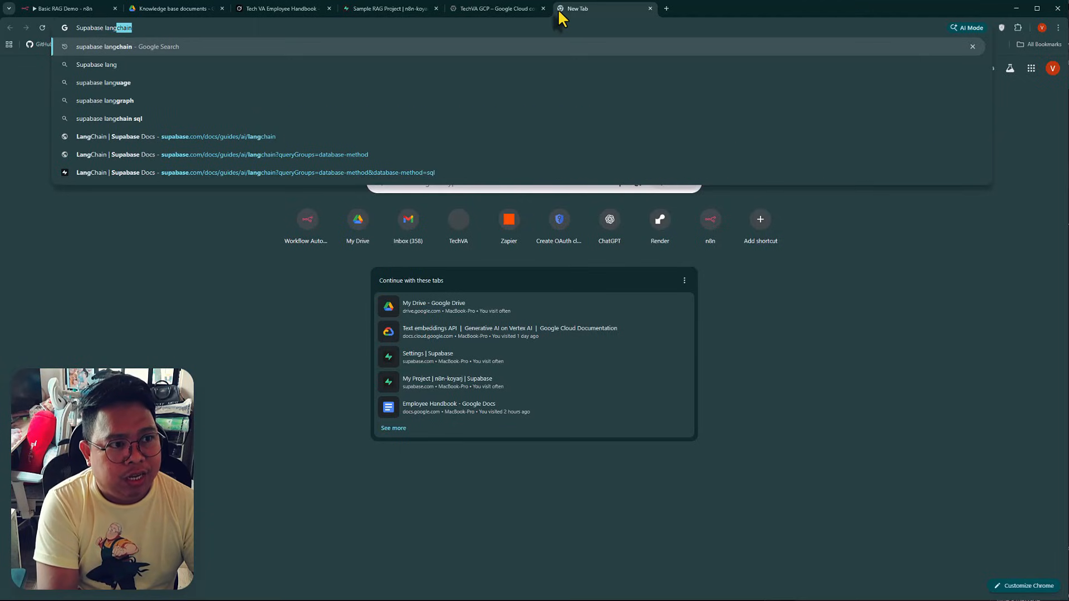
pyautogui.press('Return')
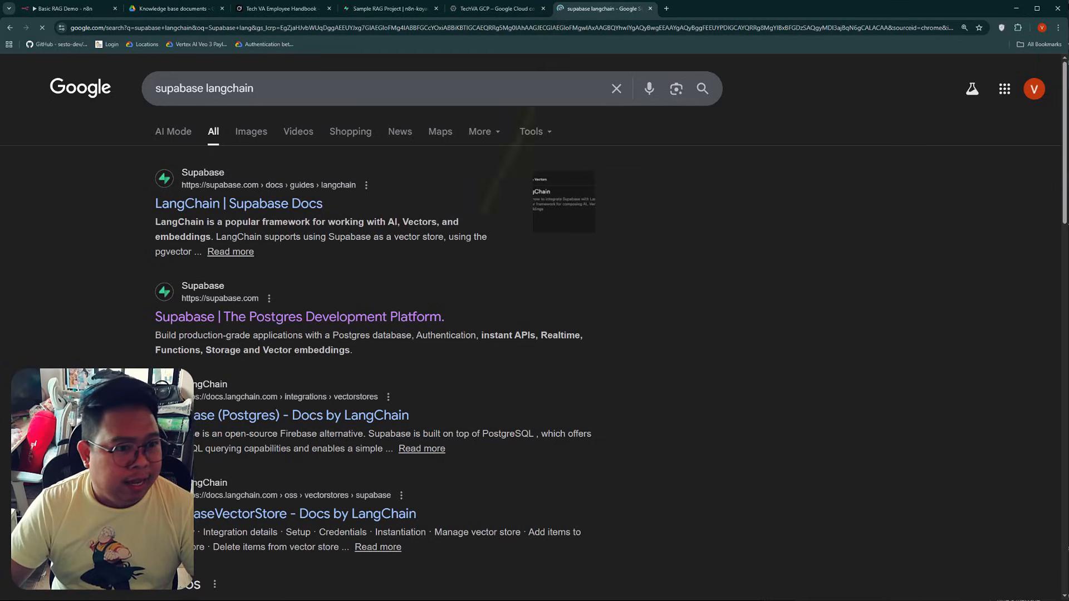
# Open the Supabase Docs LangChain guide and read its database initialization and usage sections
pyautogui.click(228, 206)
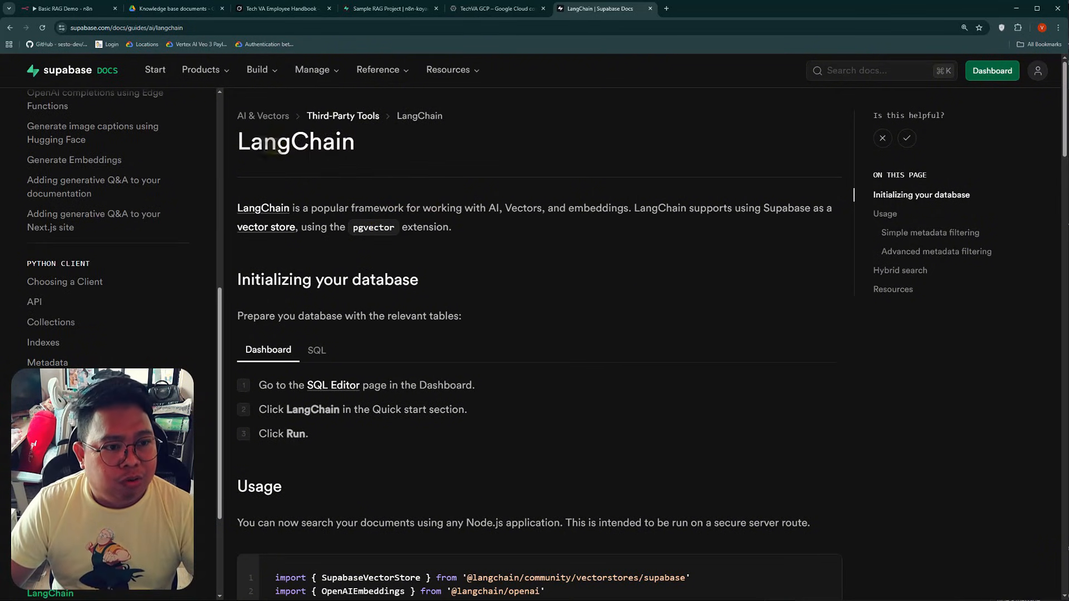
pyautogui.scroll(-2, 719, 250)
pyautogui.scroll(-4, 719, 250)
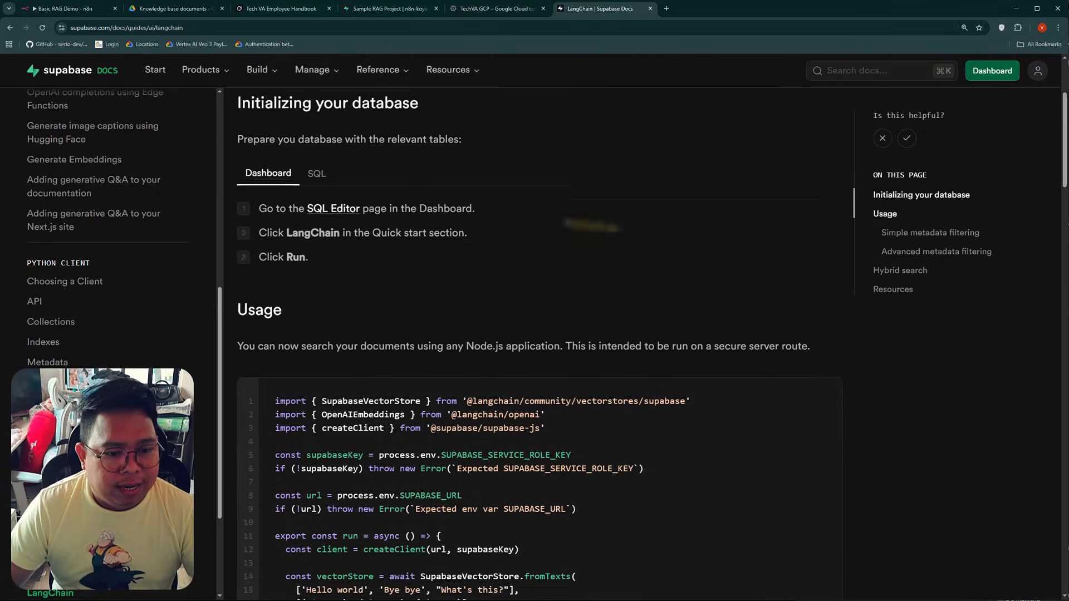
pyautogui.scroll(-1, 489, 310)
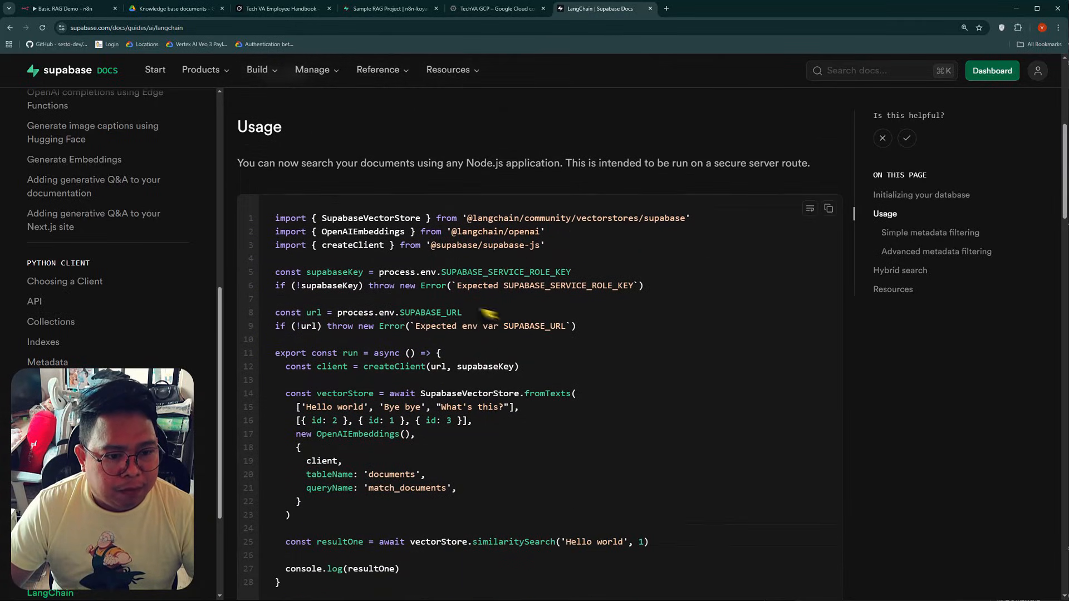
pyautogui.scroll(2, 606, 310)
pyautogui.scroll(-2, 624, 323)
pyautogui.scroll(-1, 612, 315)
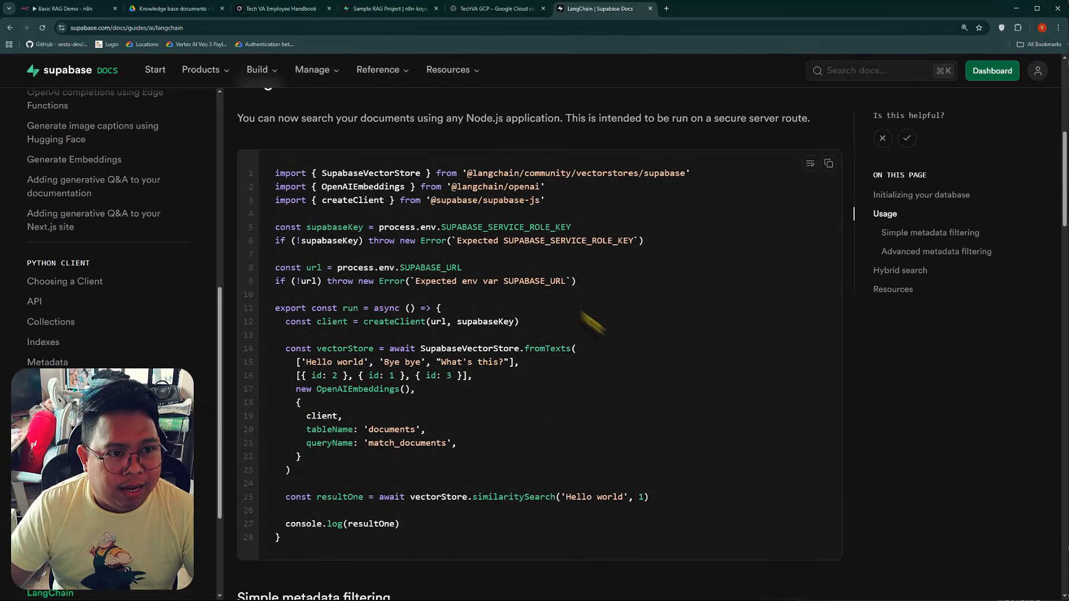
pyautogui.scroll(5, 587, 317)
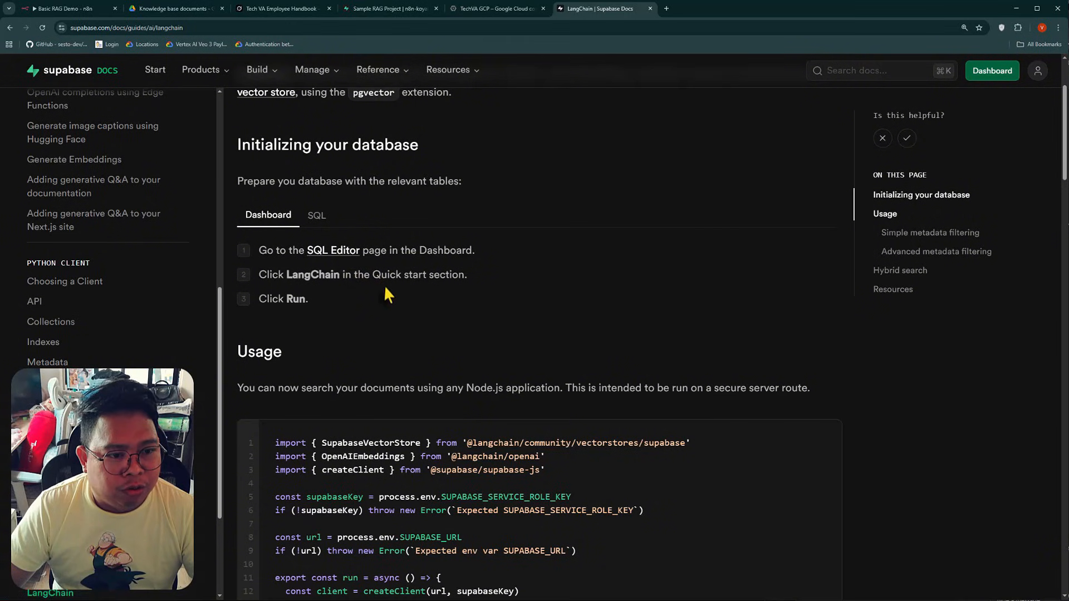
# Show the SQL version of the guide's database initialization instructions, review the script and copy it
pyautogui.scroll(3, 362, 212)
pyautogui.click(316, 351)
pyautogui.scroll(-7, 501, 289)
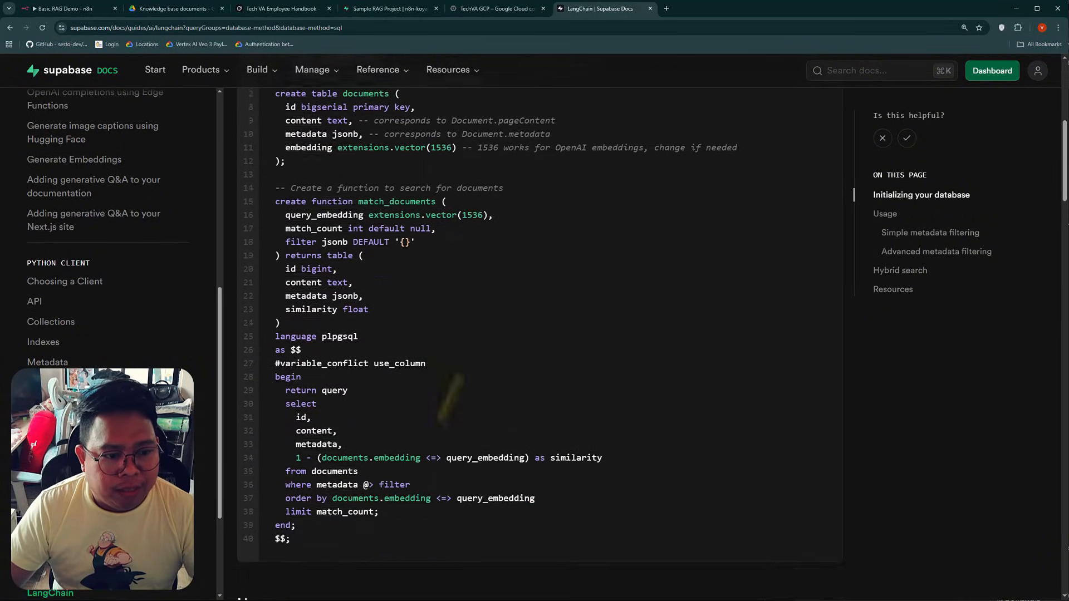
pyautogui.scroll(-2, 429, 435)
pyautogui.scroll(7, 476, 464)
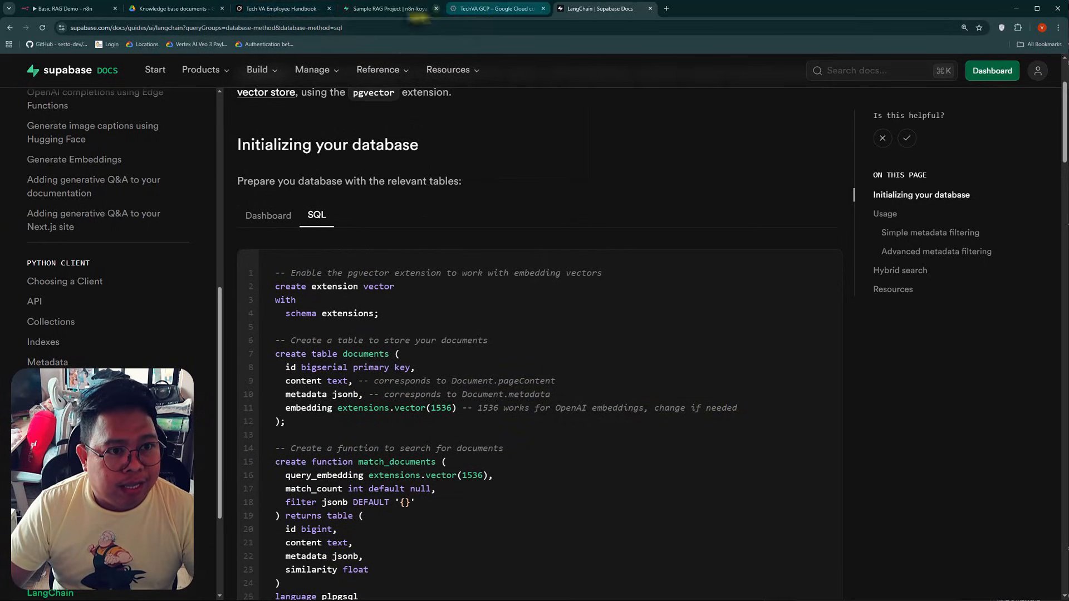
# Paste the copied initialization script into a new SQL Editor query of the Sample RAG Project in Supabase
pyautogui.click(375, 10)
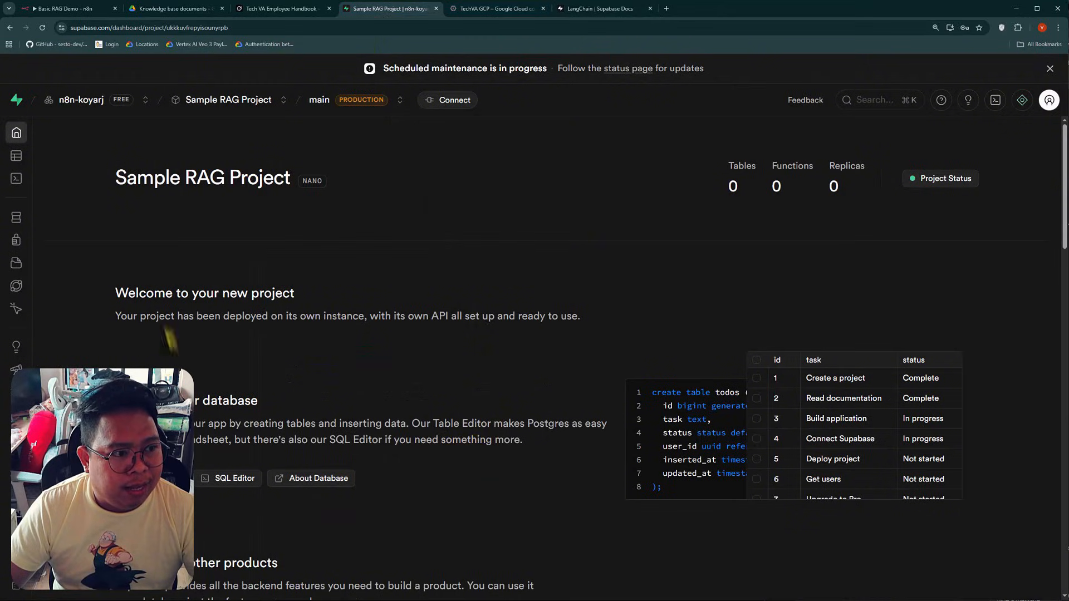
pyautogui.click(27, 186)
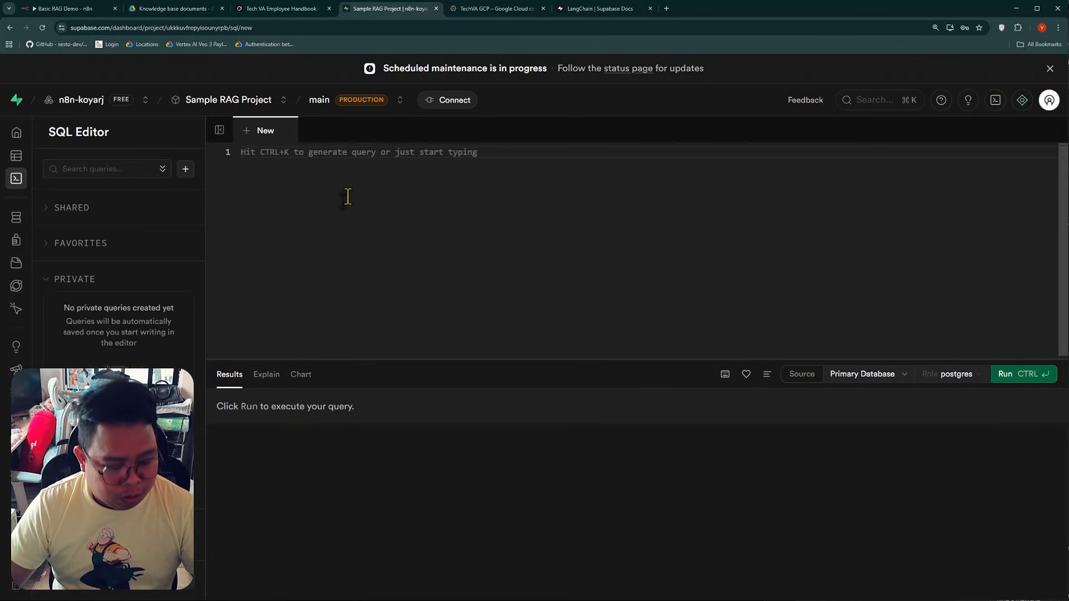
pyautogui.hotkey('ctrl', 'v')
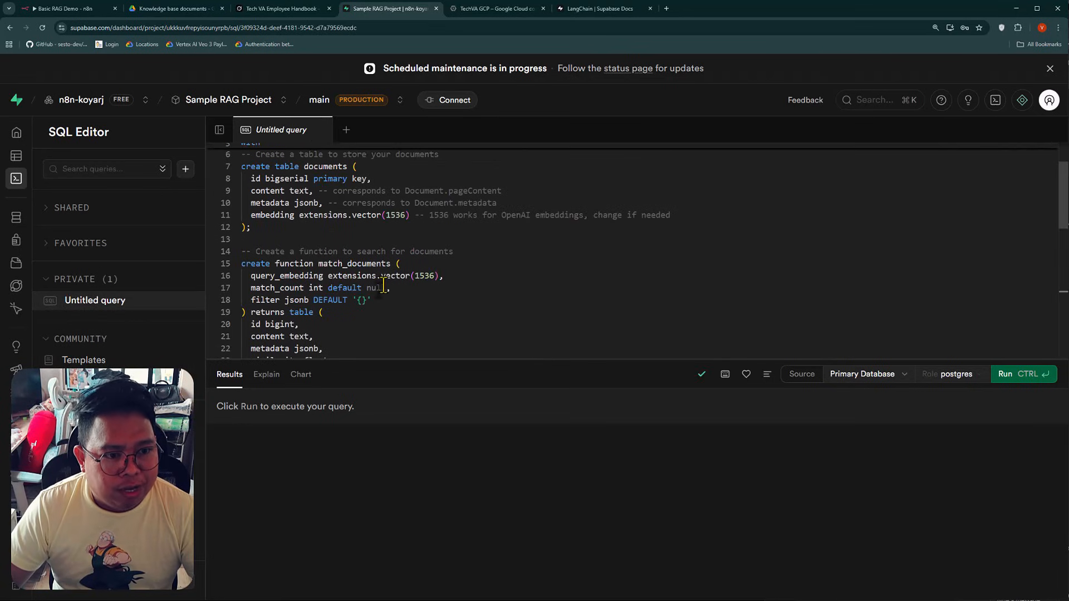
pyautogui.scroll(2, 384, 285)
pyautogui.scroll(1, 383, 286)
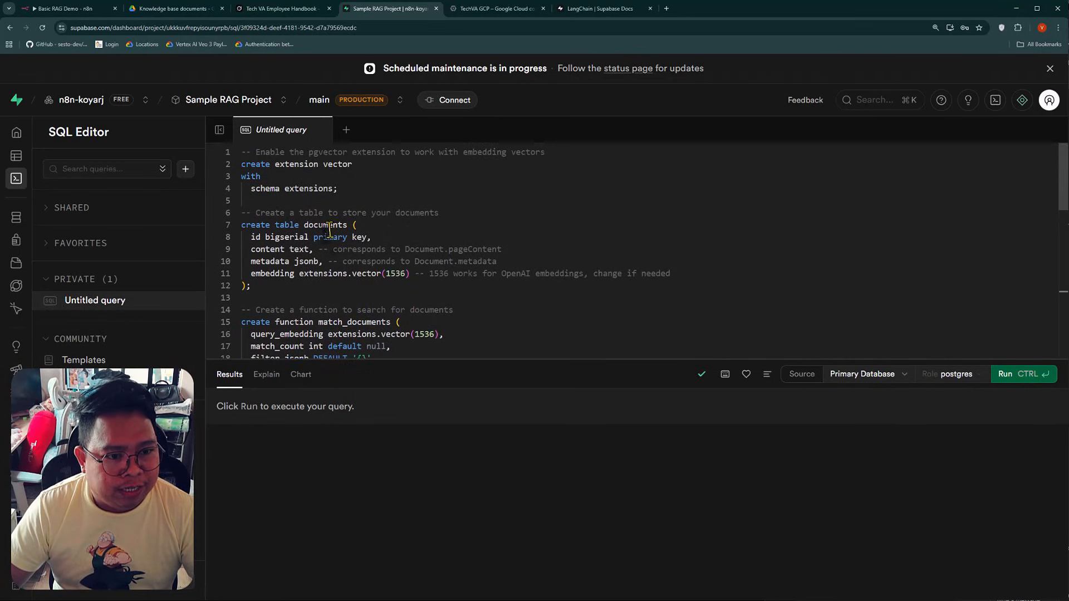
# Set the embedding vector dimension in the create table documents statement to 3072
pyautogui.doubleClick(386, 273)
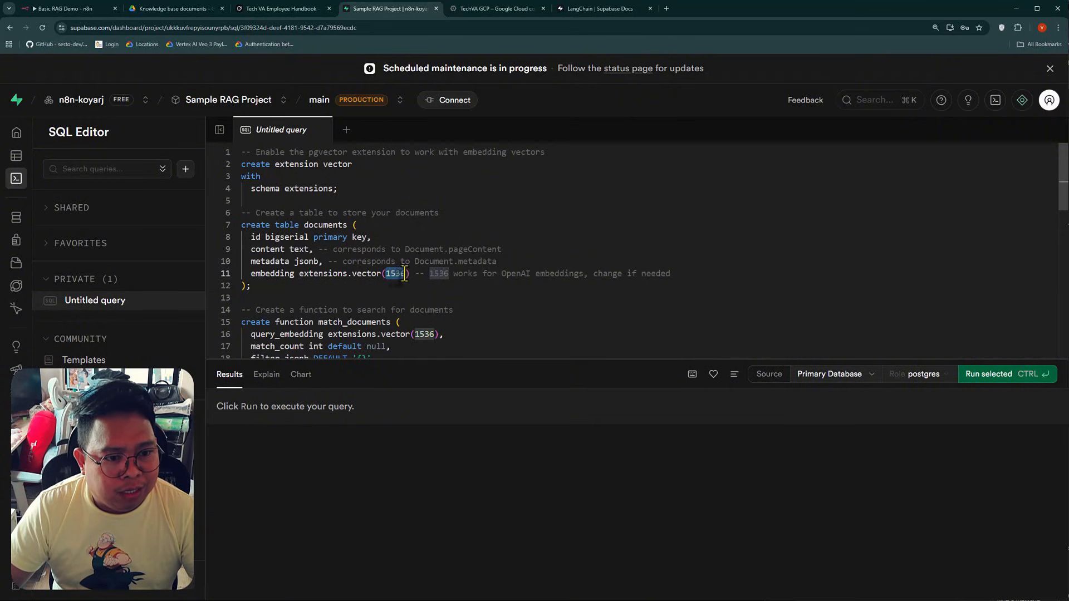
pyautogui.click(421, 285)
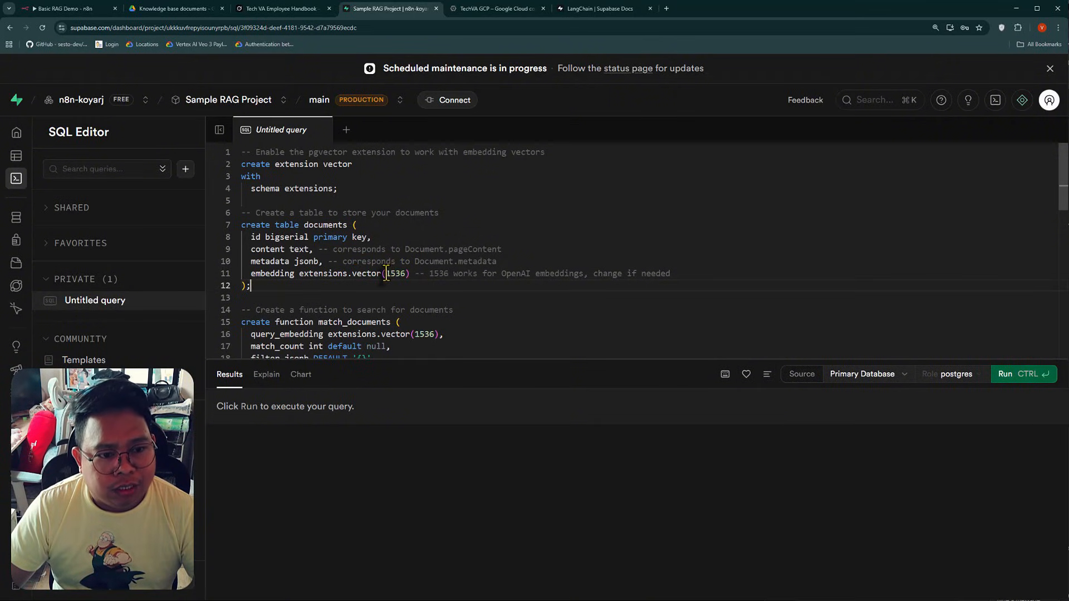
pyautogui.moveTo(506, 273); pyautogui.dragTo(583, 273)
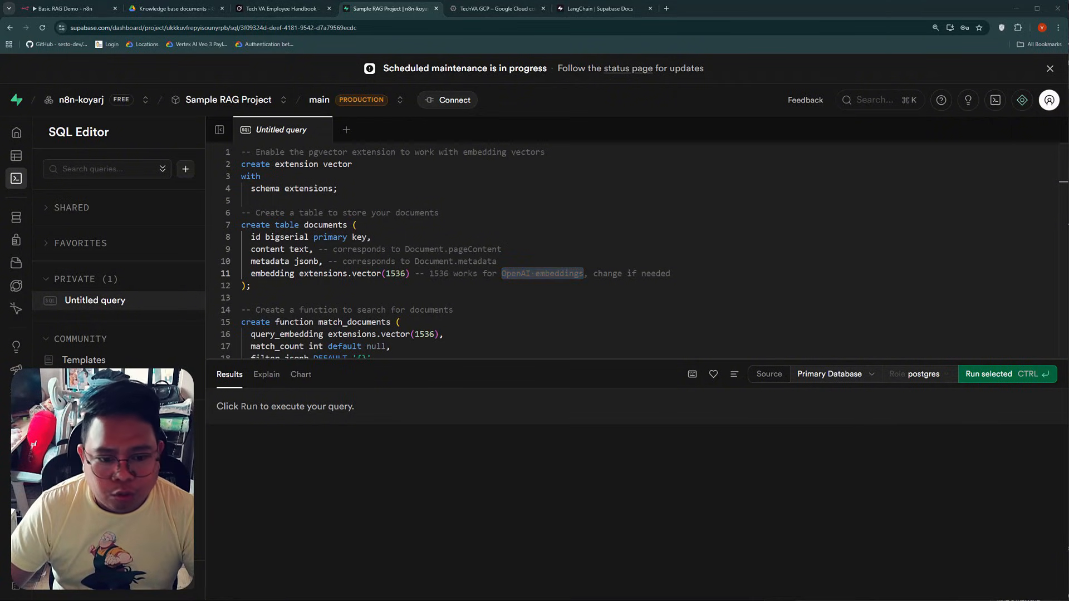
pyautogui.doubleClick(396, 274)
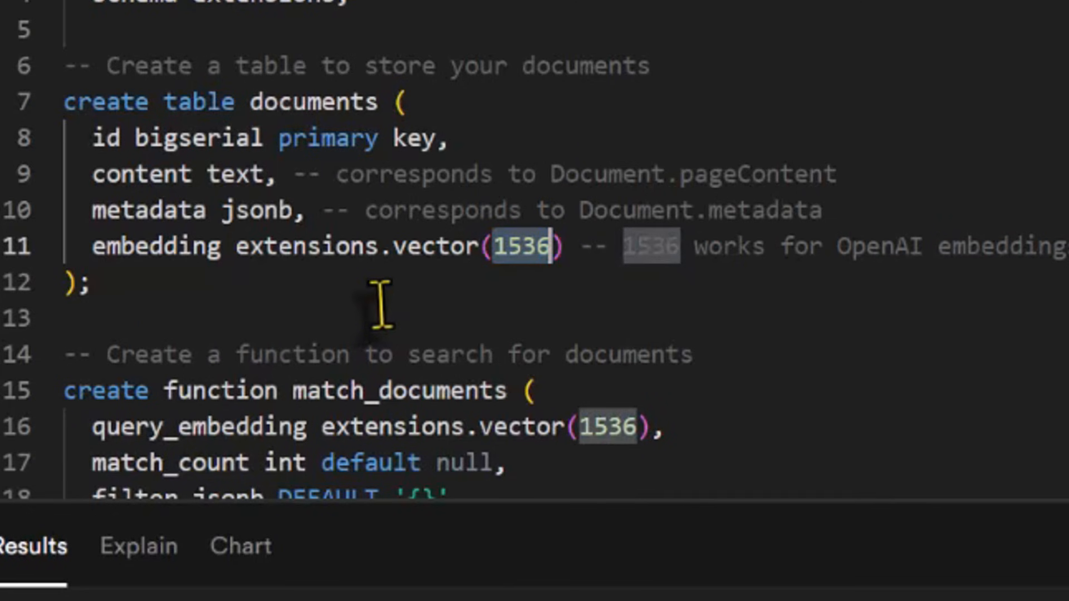
pyautogui.write('3072')
pyautogui.click(770, 359)
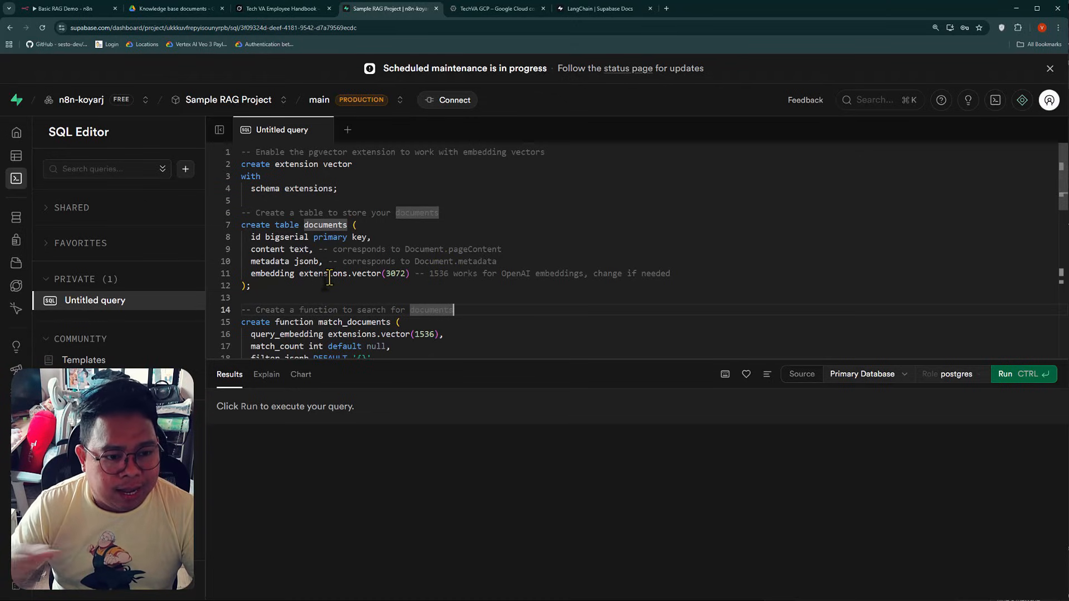
# Set the query_embedding vector dimension in the match_documents function to 3072 and check the rest of the script
pyautogui.scroll(-1, 558, 277)
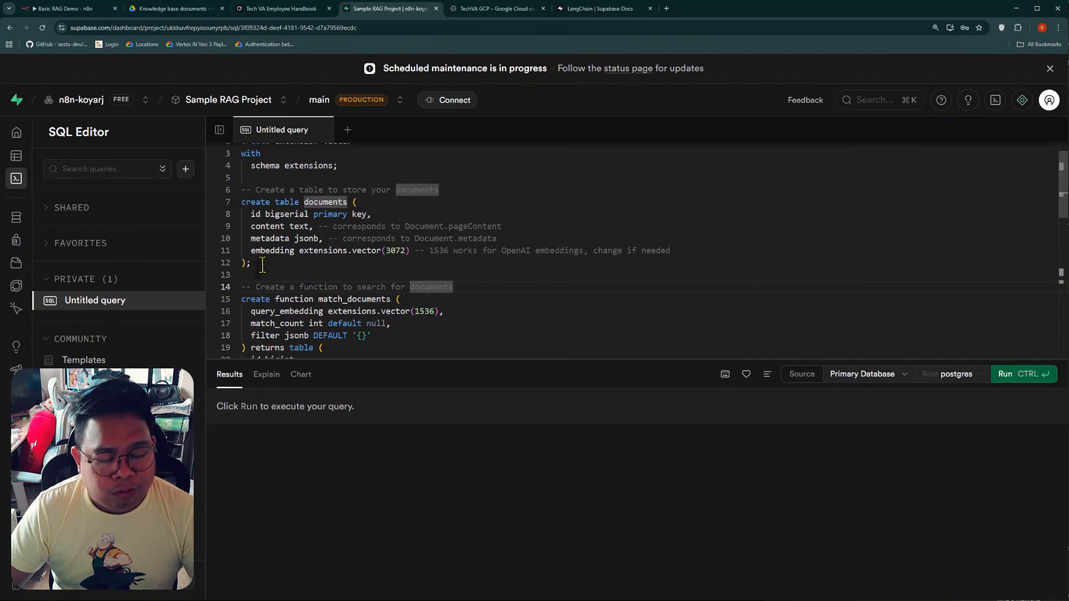
pyautogui.doubleClick(425, 311)
pyautogui.scroll(-1, 425, 310)
pyautogui.write('3072')
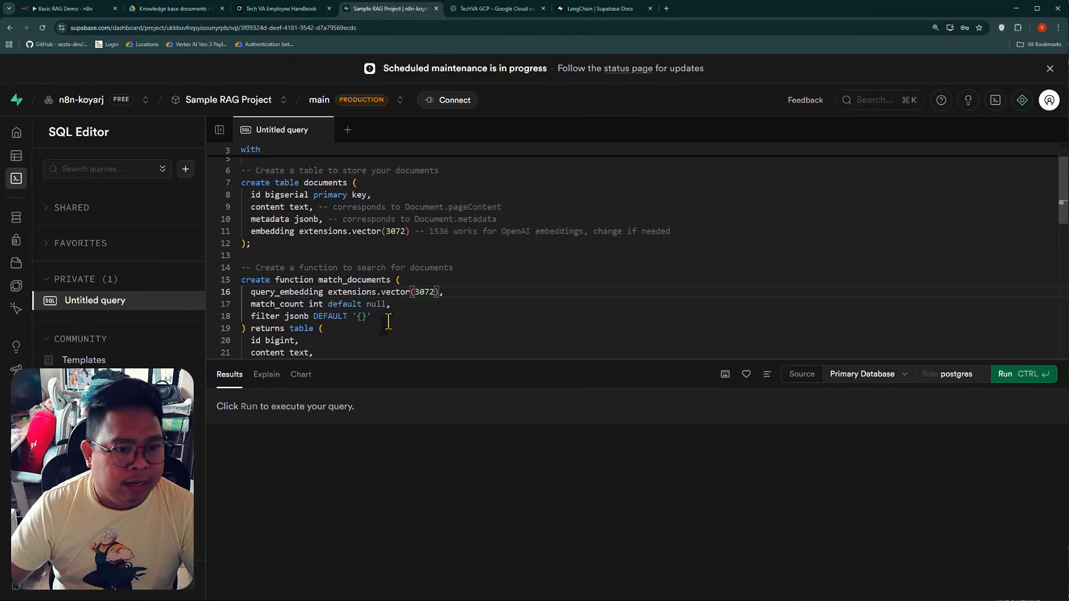
pyautogui.scroll(-5, 388, 322)
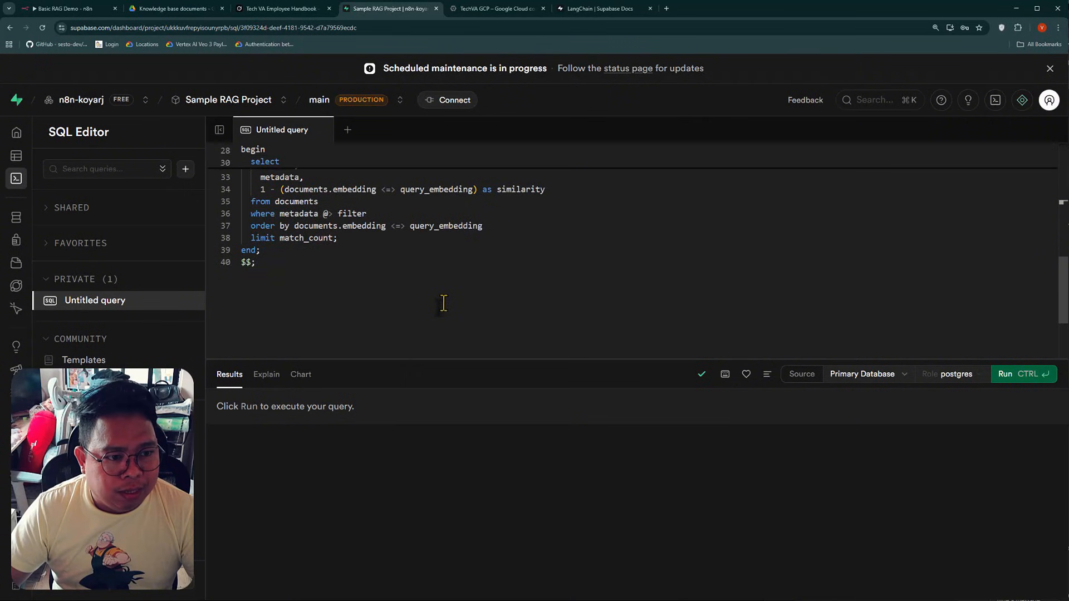
pyautogui.scroll(6, 444, 304)
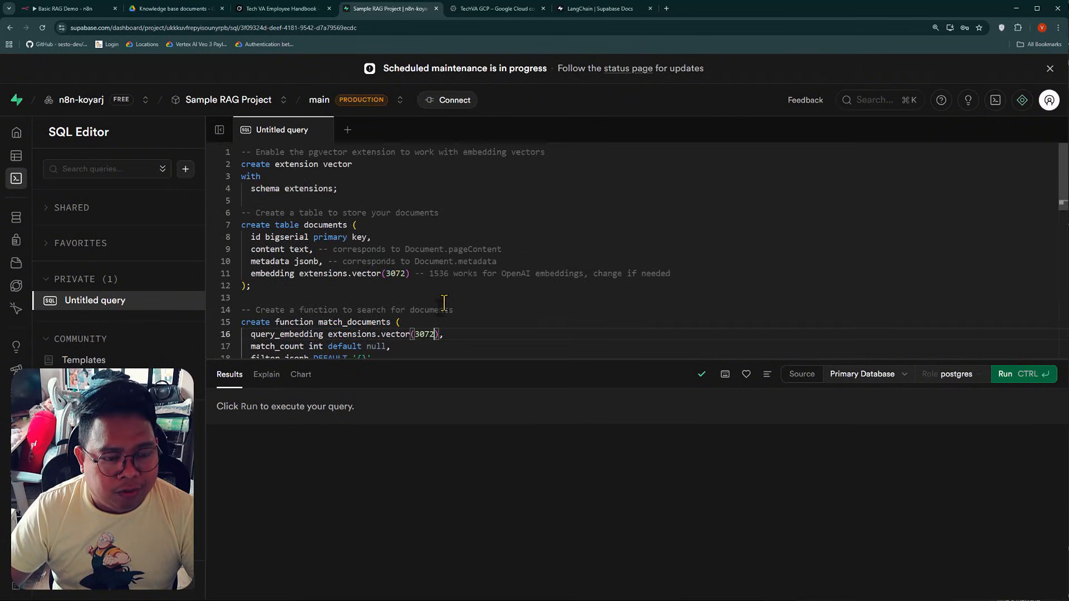
# Run the SQL query and open the new documents table in the Table Editor
pyautogui.click(1023, 380)
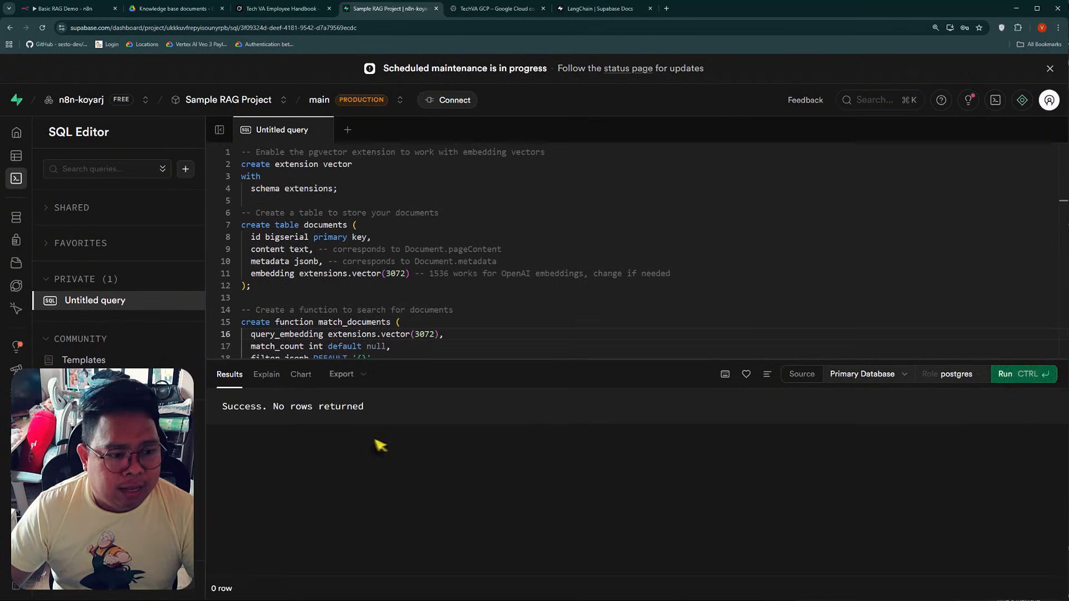
pyautogui.moveTo(233, 407); pyautogui.dragTo(341, 406)
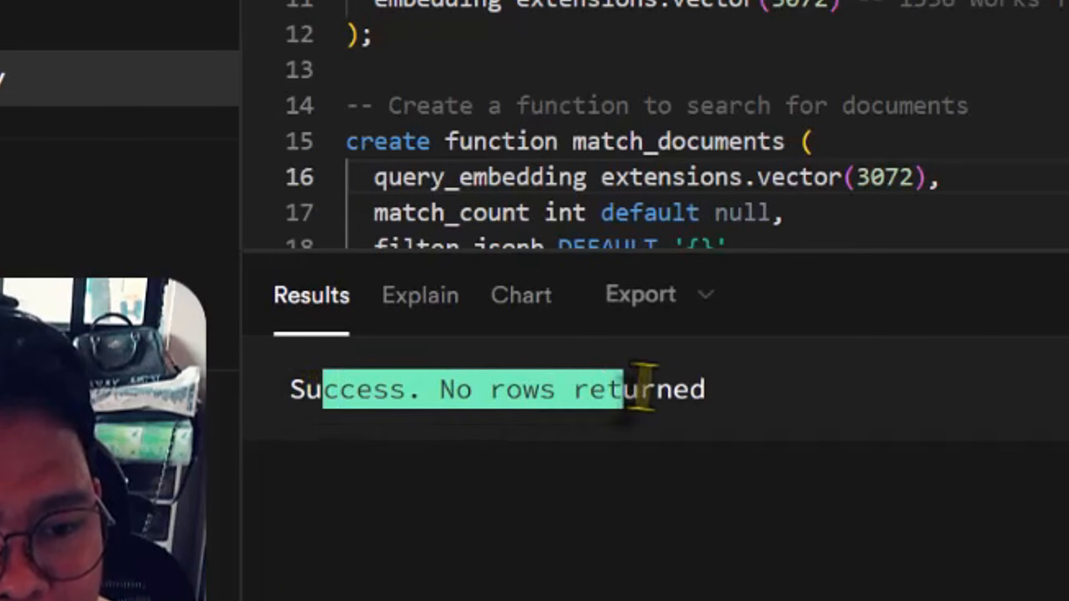
pyautogui.click(353, 424)
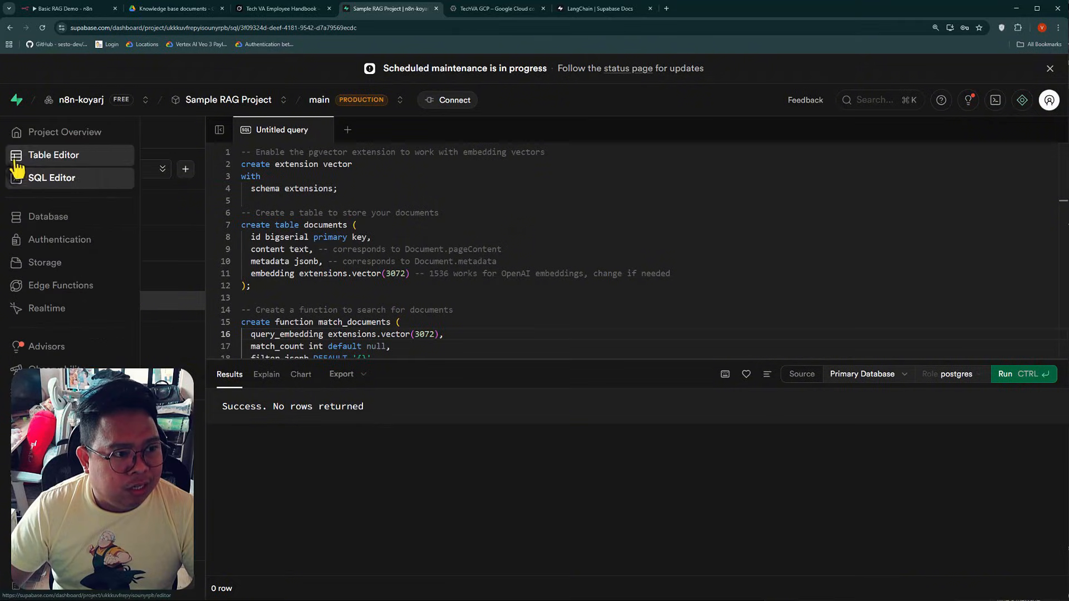
pyautogui.click(19, 159)
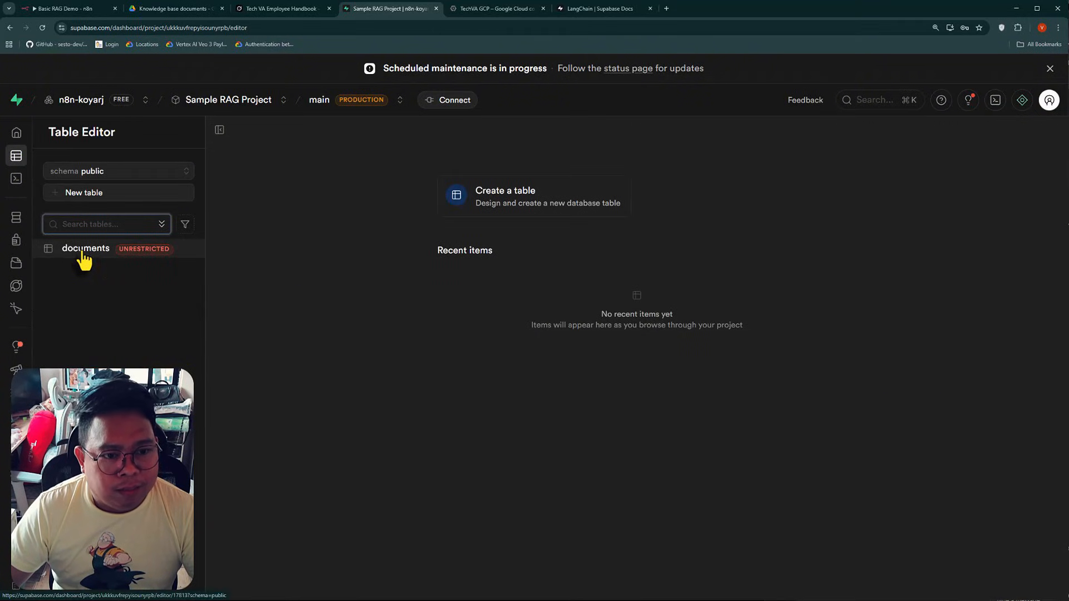
pyautogui.click(84, 251)
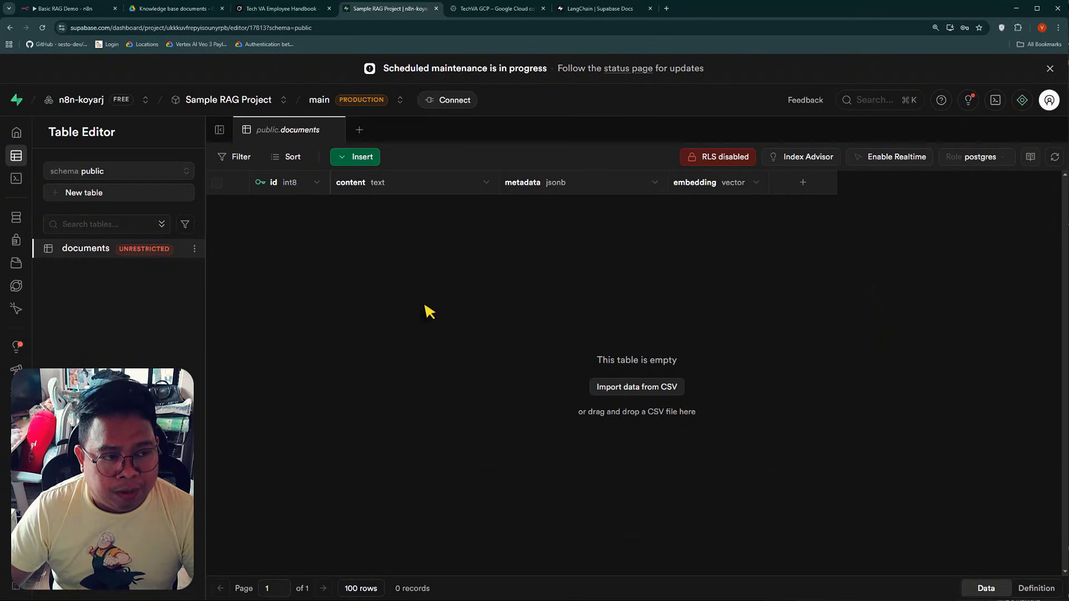
# Switch to n8n, create a new Supabase credential in the Supabase Vector Store node and fill in its Service Role Secret
pyautogui.click(64, 8)
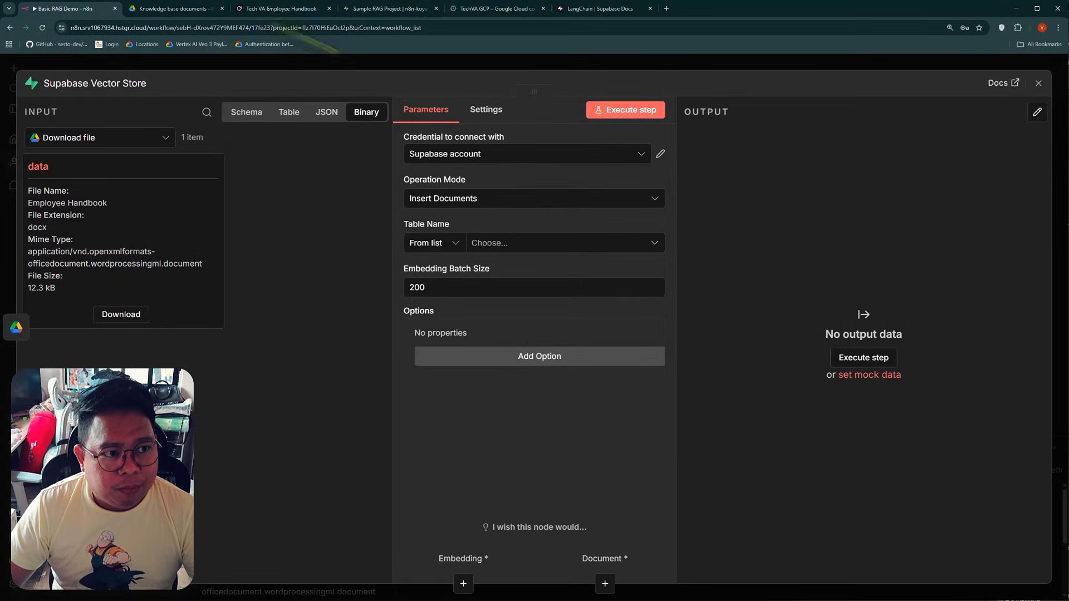
pyautogui.click(598, 162)
pyautogui.click(481, 225)
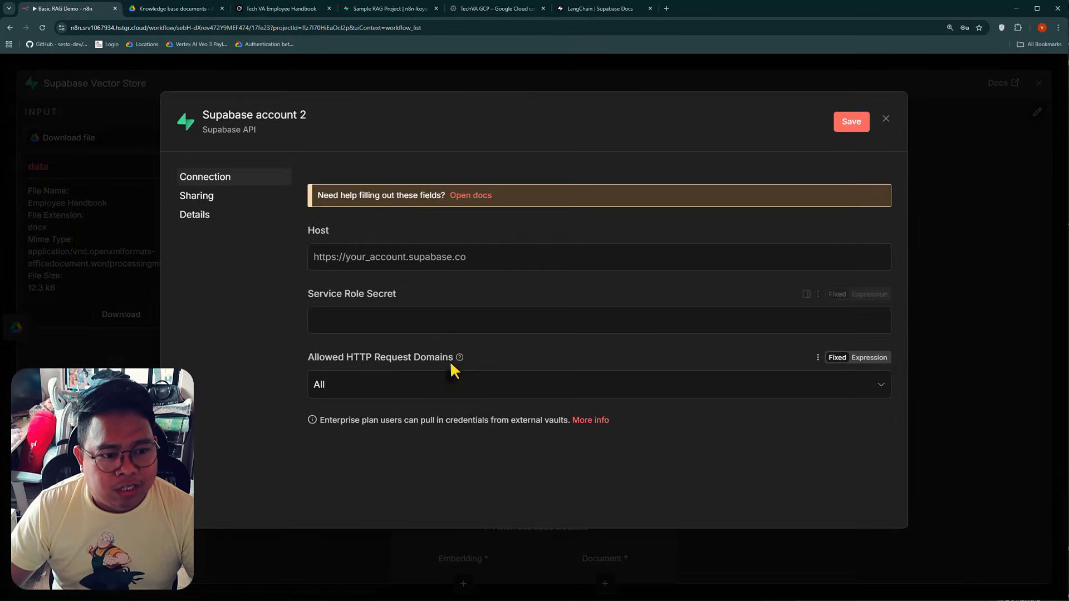
pyautogui.click(419, 320)
pyautogui.hotkey('ctrl', 'v')
pyautogui.click(376, 258)
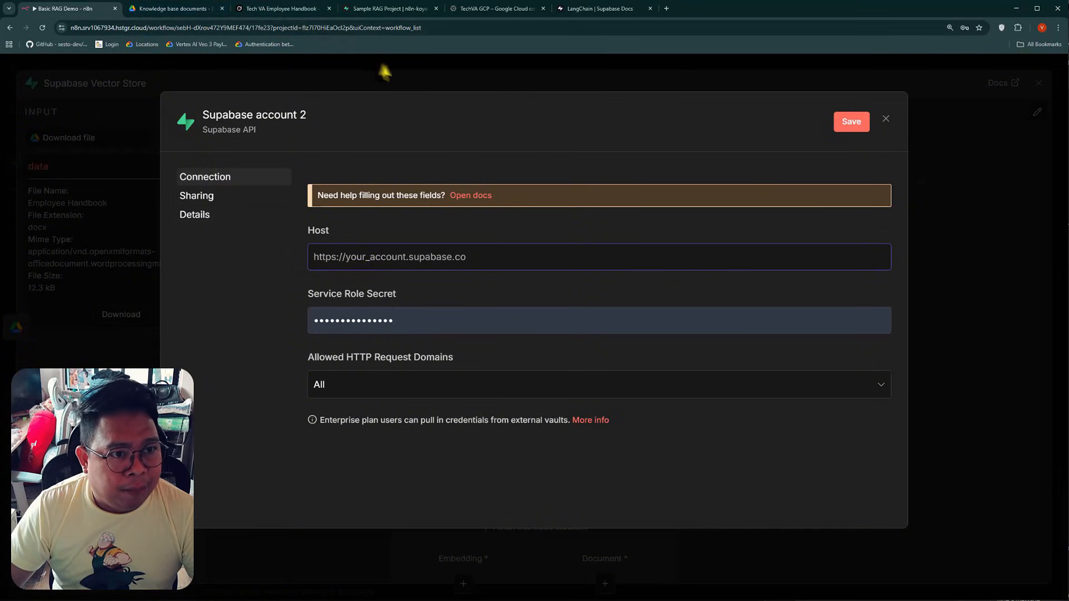
# Switch to Supabase and copy the project URL from the project's Data API settings
pyautogui.click(376, 10)
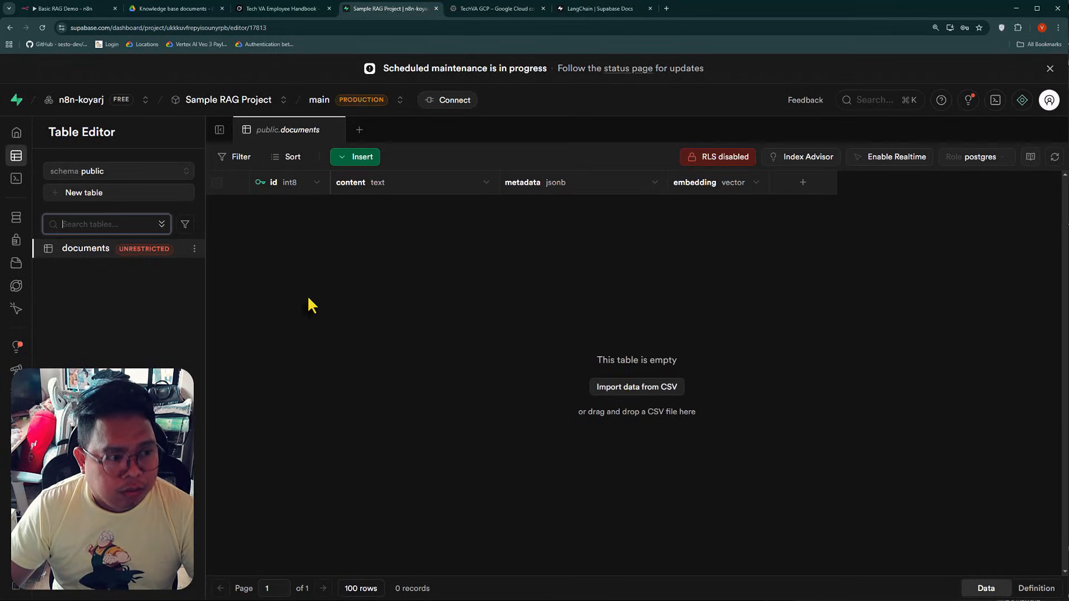
pyautogui.moveTo(21, 240)
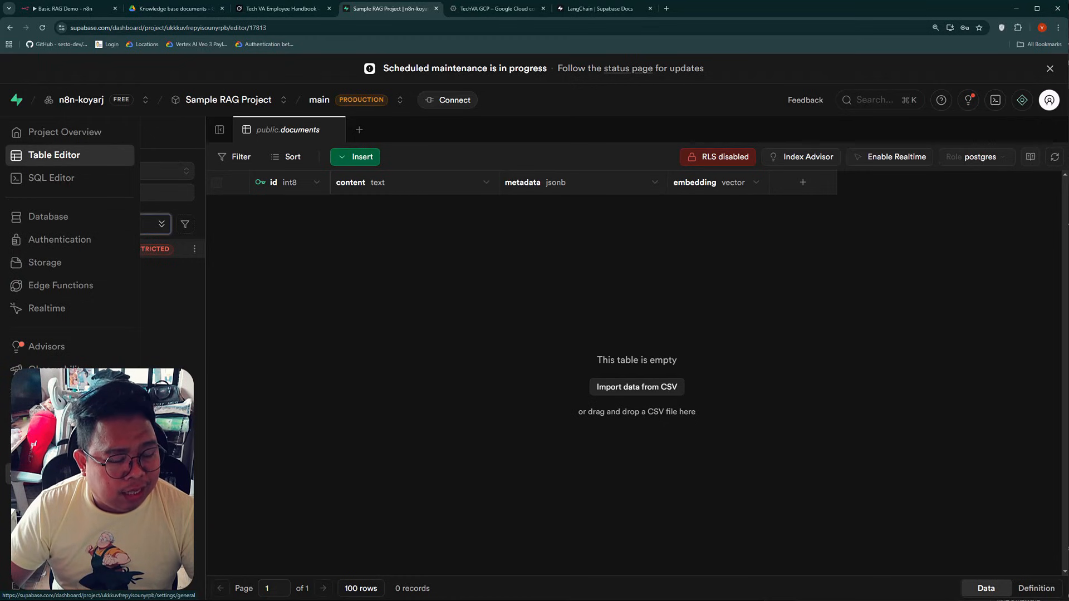
pyautogui.click(44, 473)
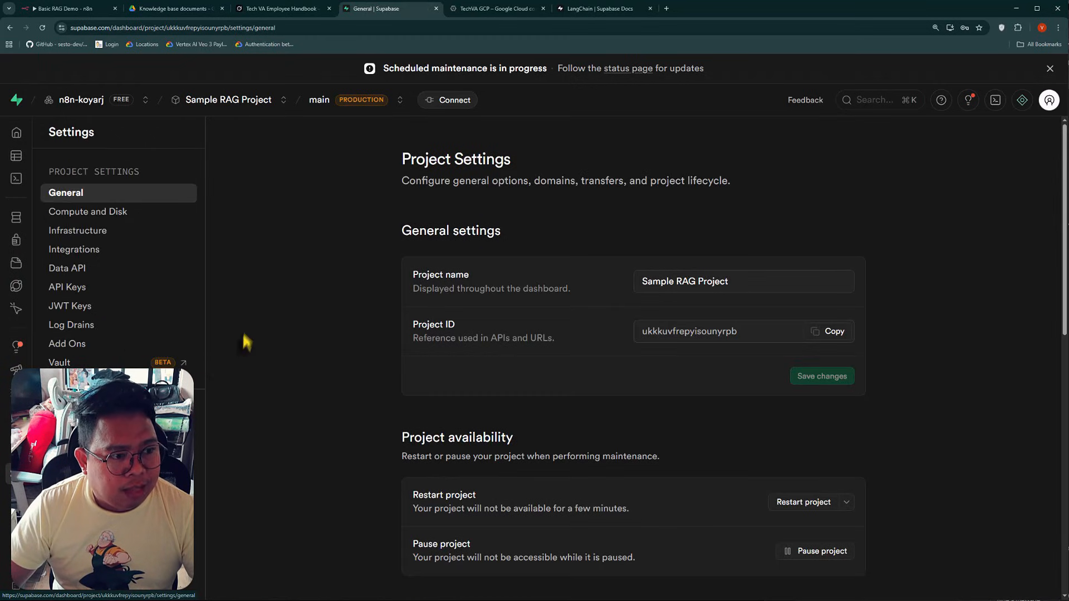
pyautogui.click(74, 273)
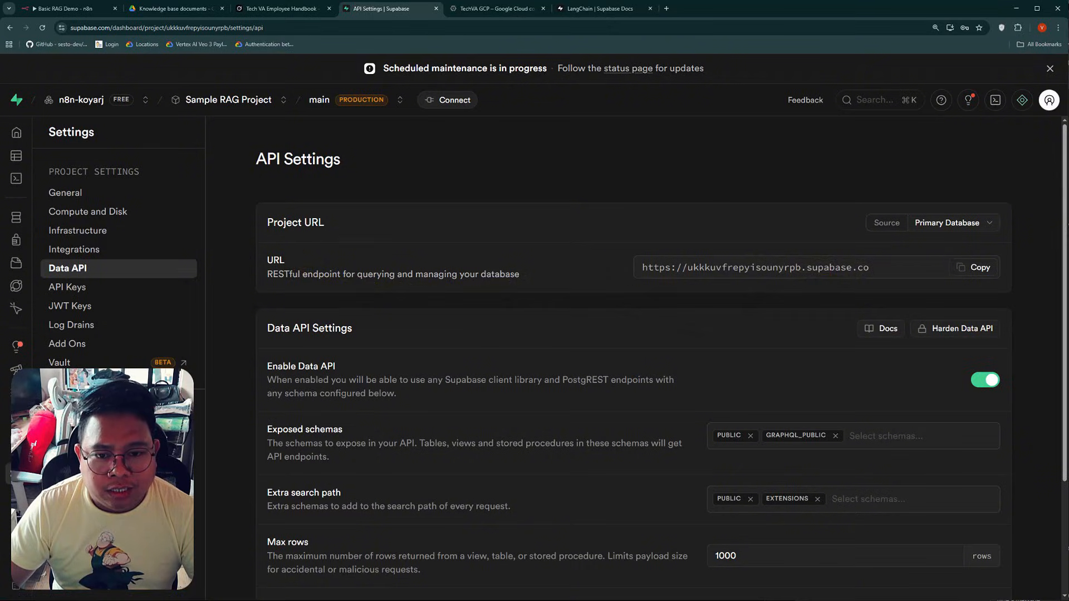
pyautogui.click(977, 269)
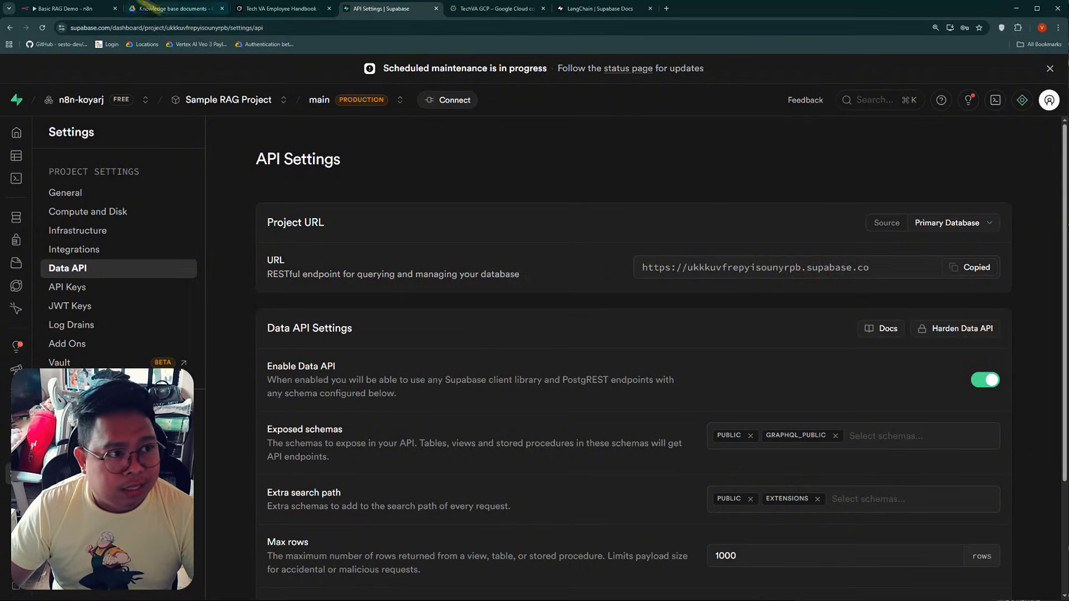
# Return to n8n and paste the copied project URL as the Host of the new Supabase credential
pyautogui.click(67, 11)
pyautogui.click(410, 260)
pyautogui.hotkey('ctrl', 'v')
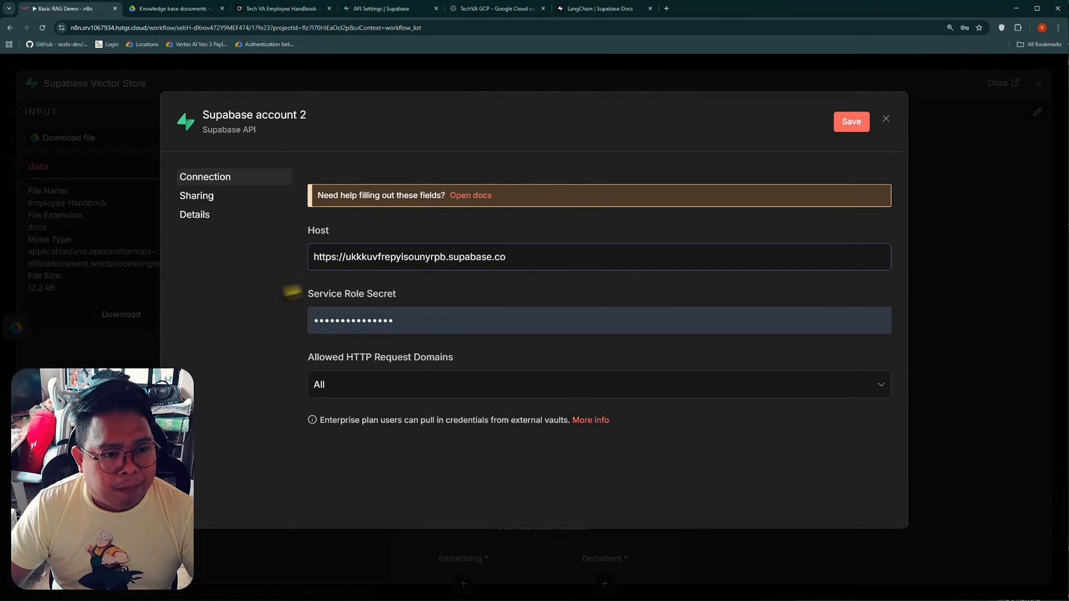
# Switch to Supabase and copy the default secret key from the project's API Keys settings
pyautogui.click(382, 8)
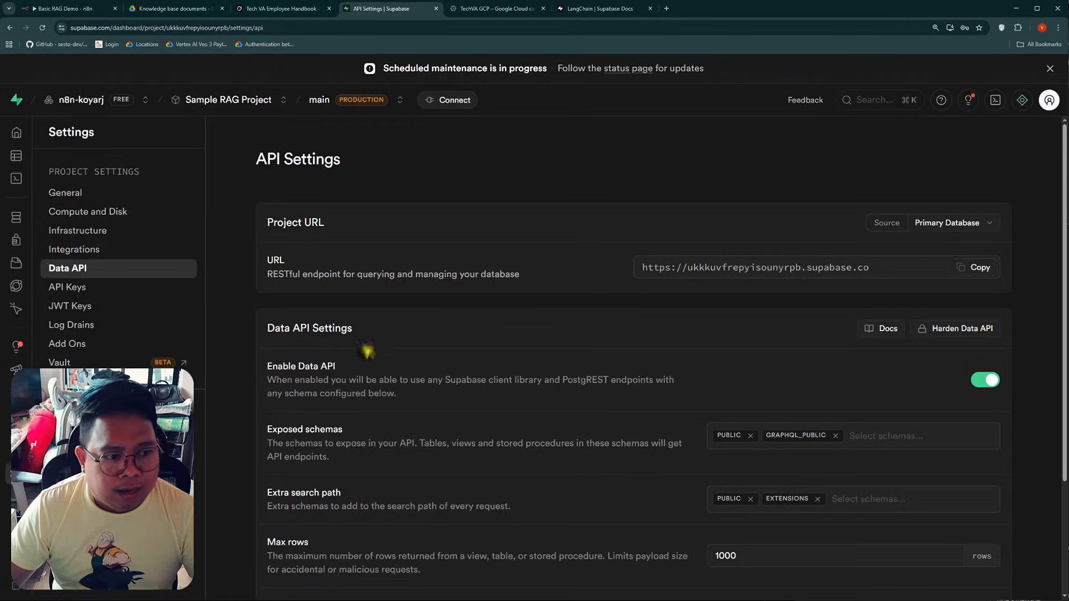
pyautogui.click(72, 294)
pyautogui.scroll(-2, 310, 459)
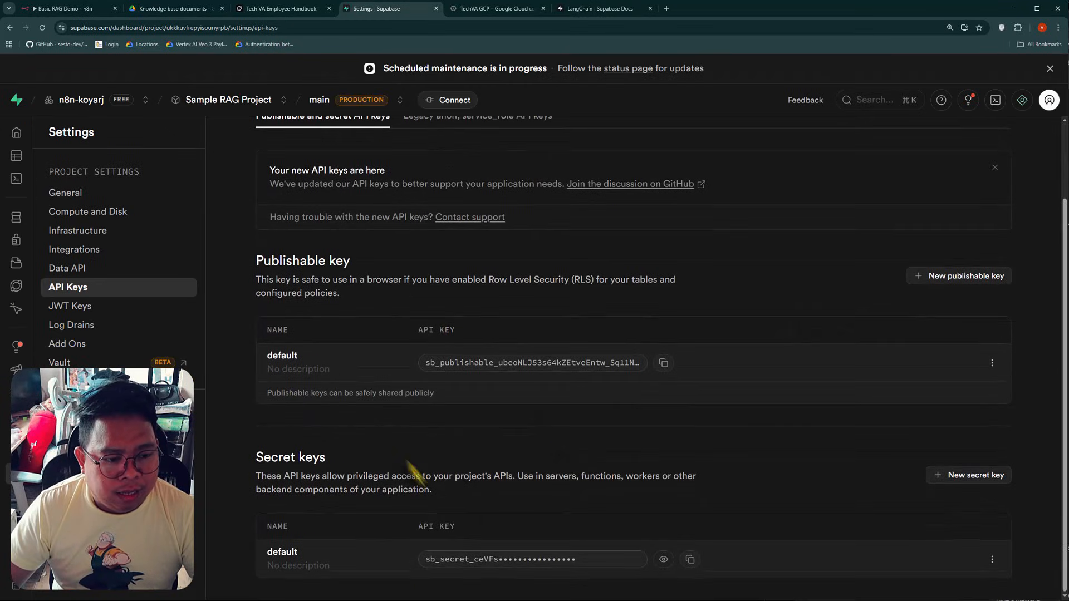
pyautogui.moveTo(271, 458); pyautogui.dragTo(325, 457)
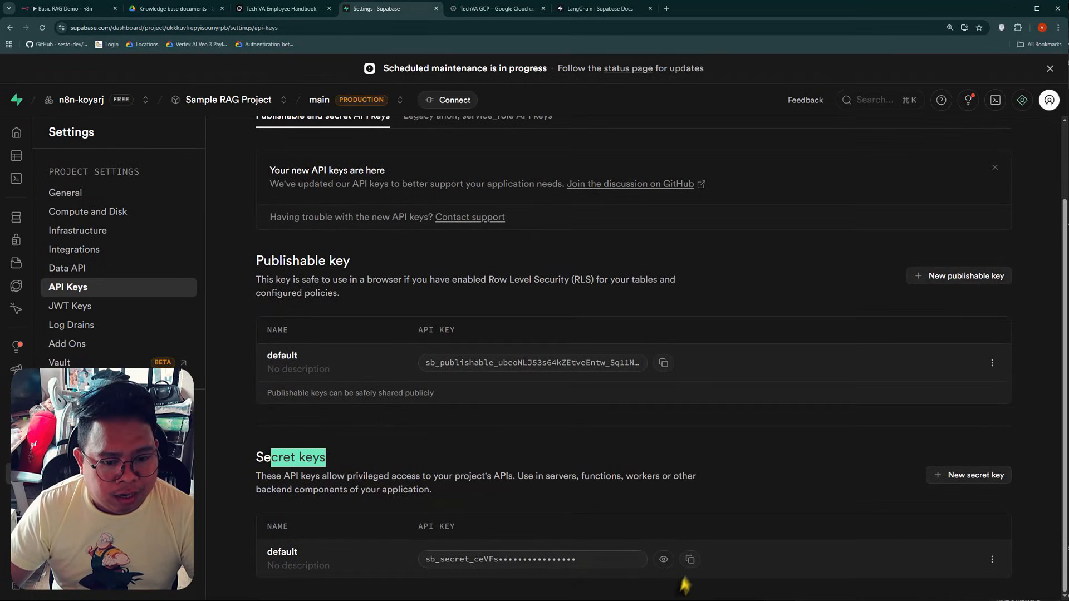
pyautogui.click(694, 564)
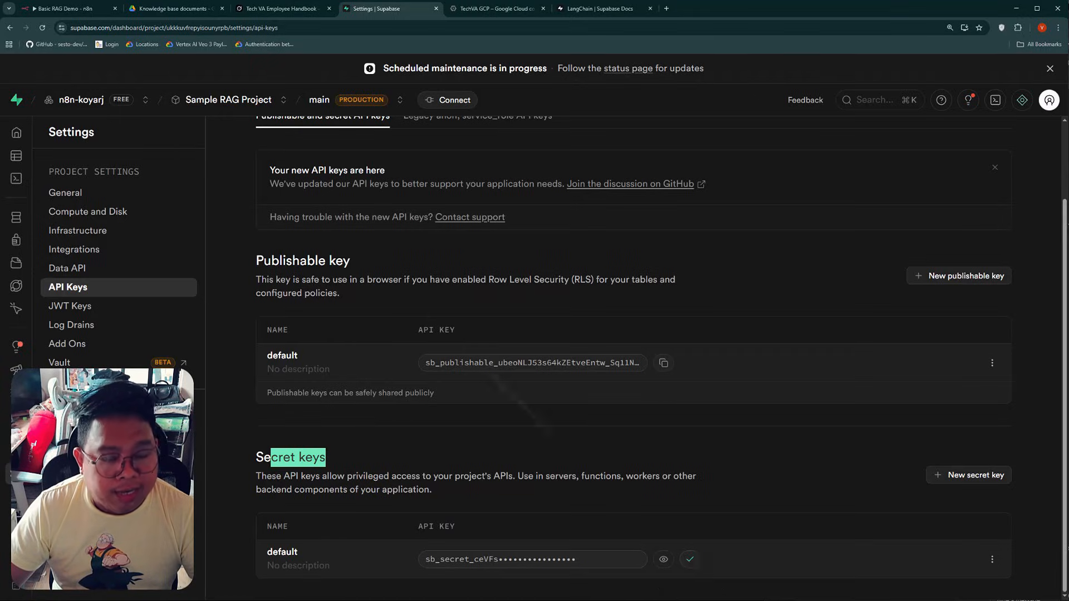
# Return to n8n, paste the copied key as the credential's Service Role Secret, then save and close the credential
pyautogui.click(66, 9)
pyautogui.doubleClick(371, 320)
pyautogui.hotkey('ctrl', 'v')
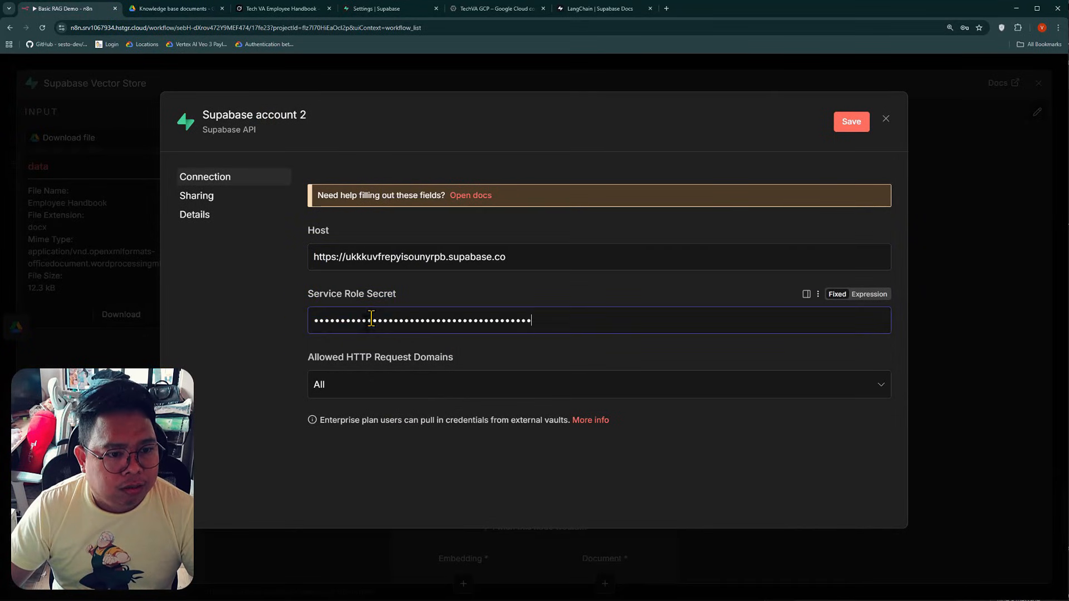
pyautogui.click(849, 125)
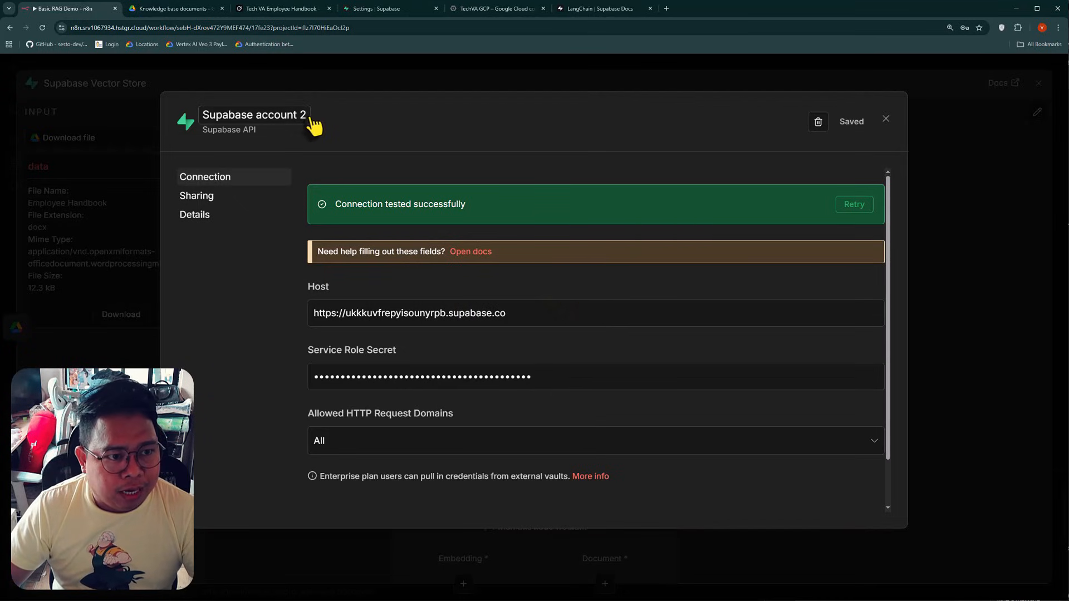
pyautogui.press('Escape')
# Select the documents table in the Supabase Vector Store node and add the Query Name option with match_documents
pyautogui.click(511, 253)
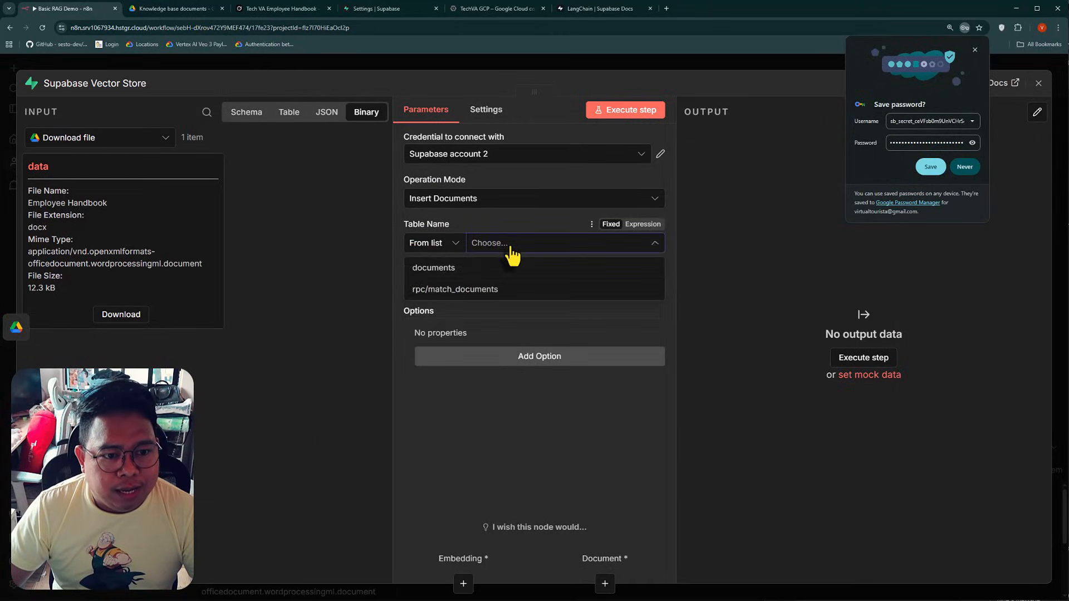
pyautogui.click(437, 277)
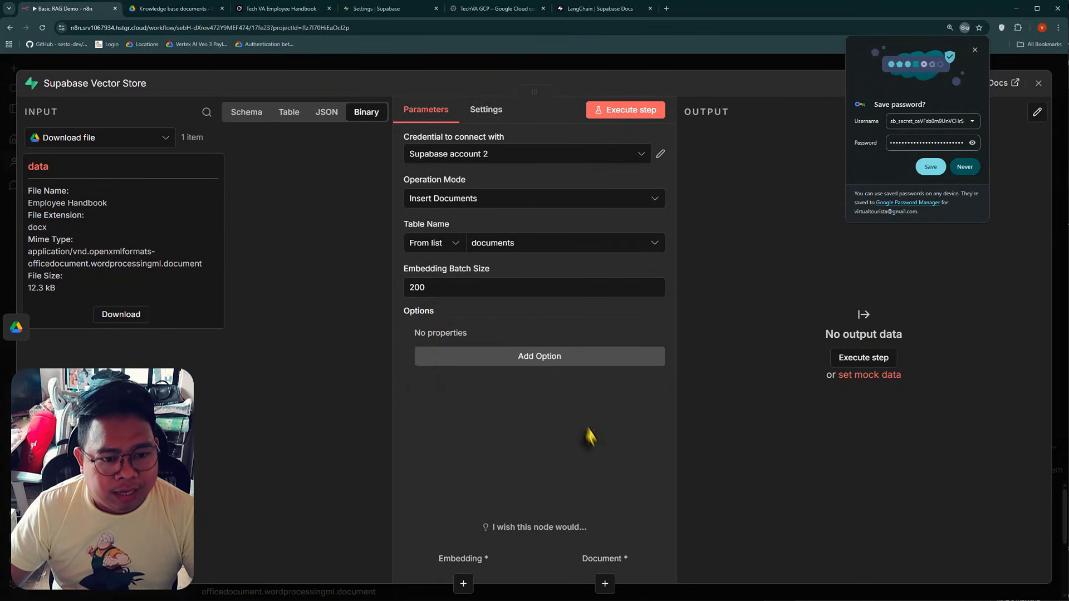
pyautogui.click(534, 359)
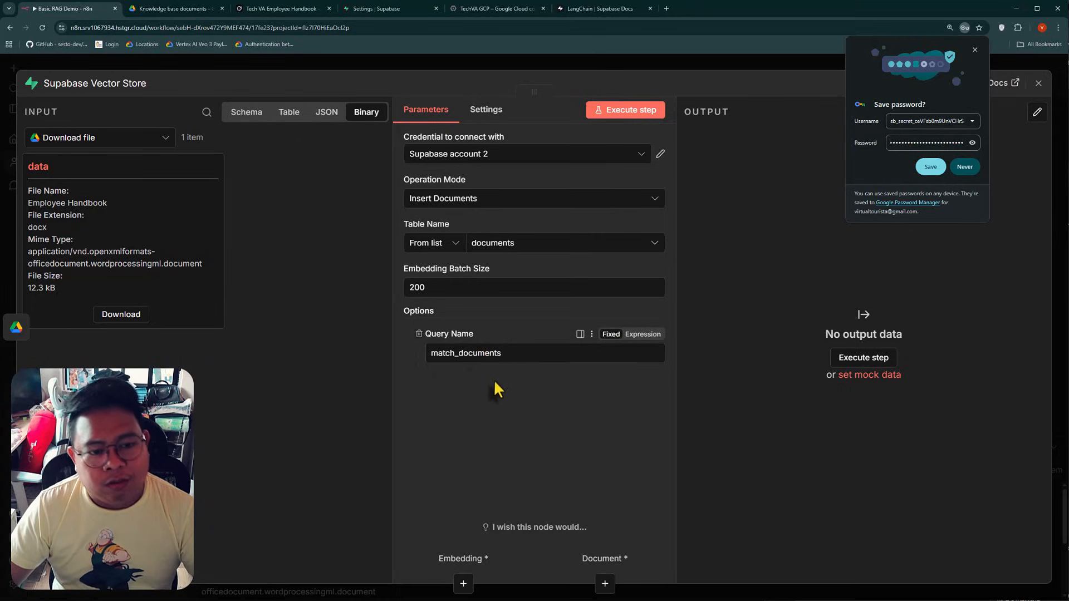
pyautogui.doubleClick(482, 357)
pyautogui.click(474, 358)
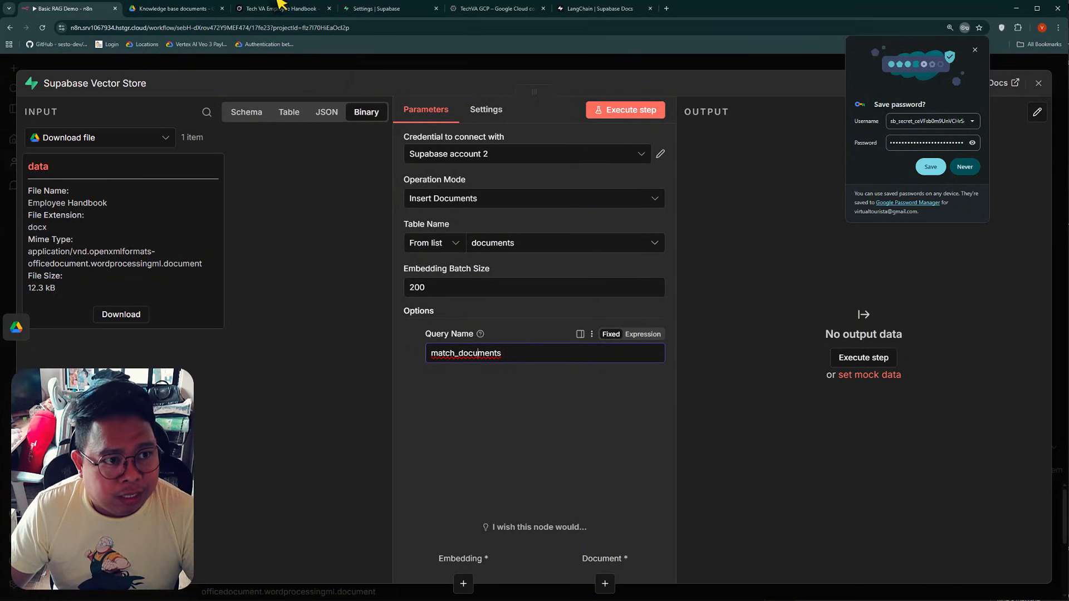
# Switch to Supabase and open the documents table in the Table Editor to check it
pyautogui.click(364, 9)
pyautogui.click(48, 156)
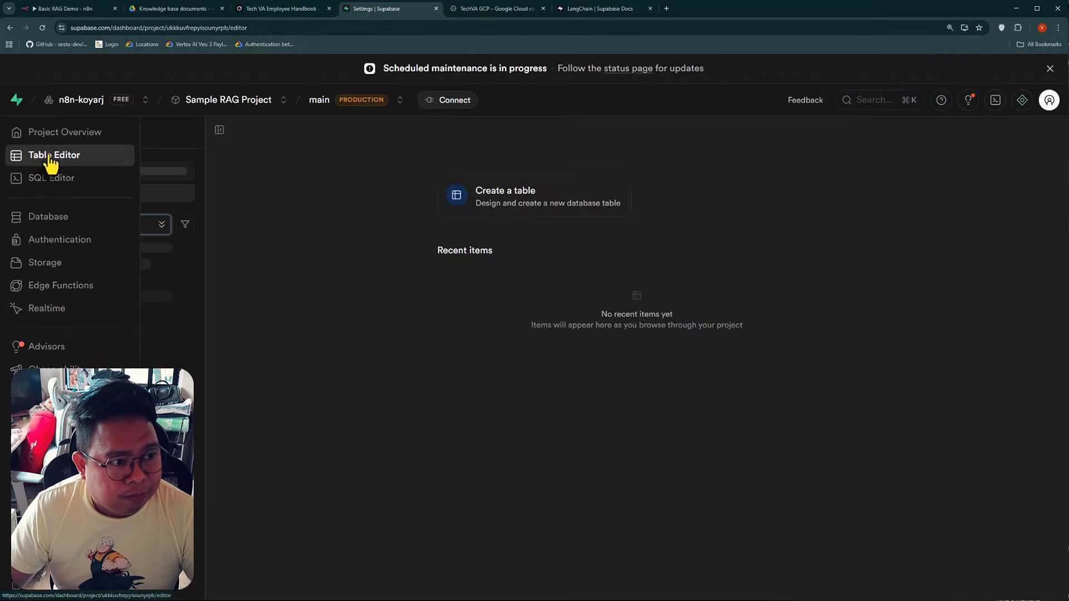
pyautogui.click(111, 246)
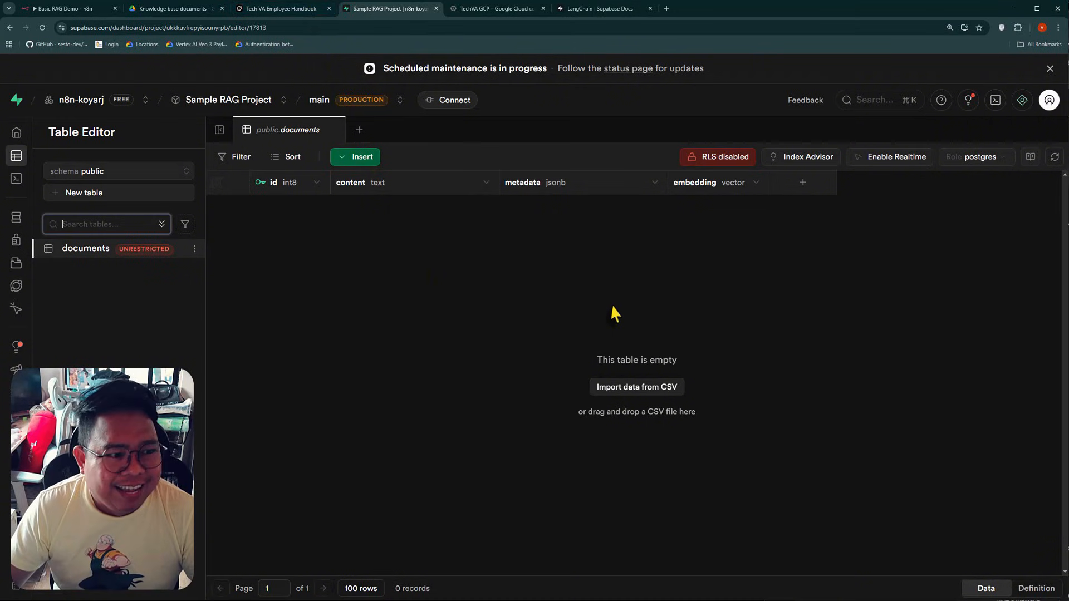
# Return to n8n, review the node's Query Name and Operation Mode, and close the Supabase Vector Store settings
pyautogui.click(64, 8)
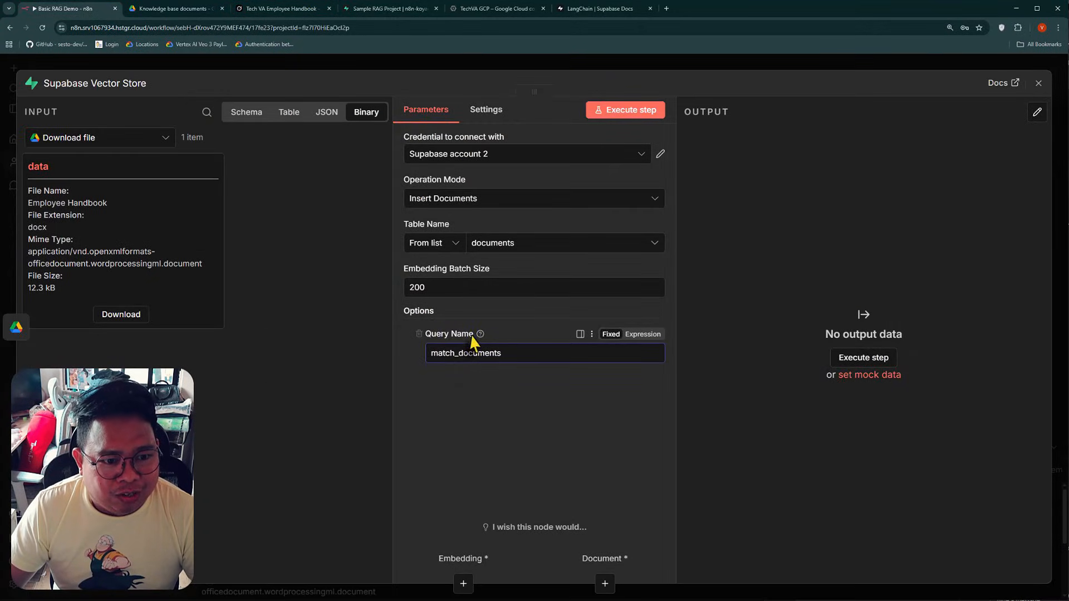
pyautogui.doubleClick(482, 355)
pyautogui.click(540, 401)
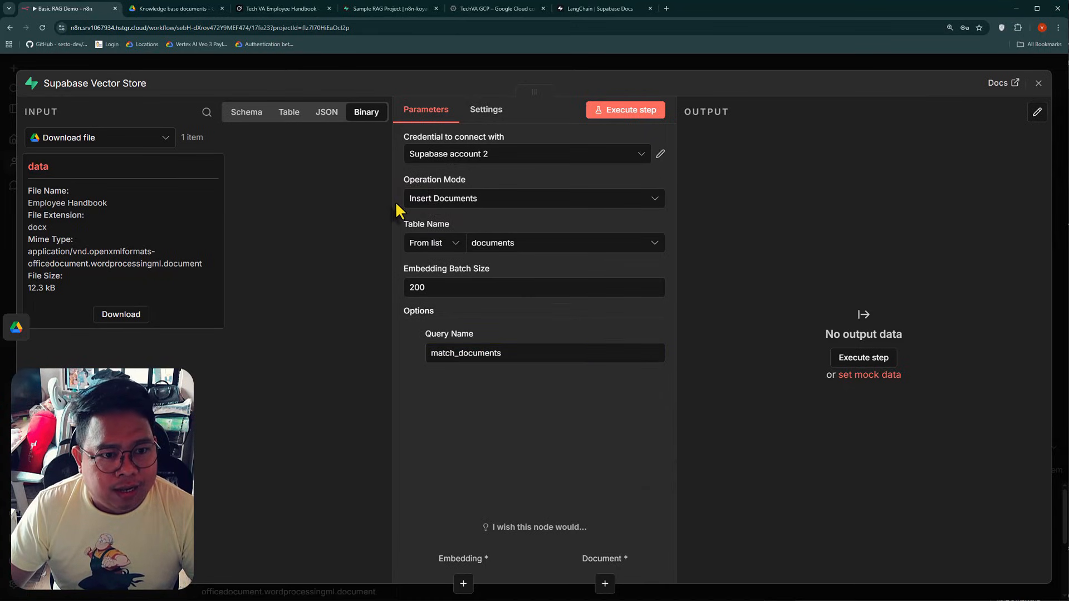
pyautogui.click(472, 200)
pyautogui.click(472, 200)
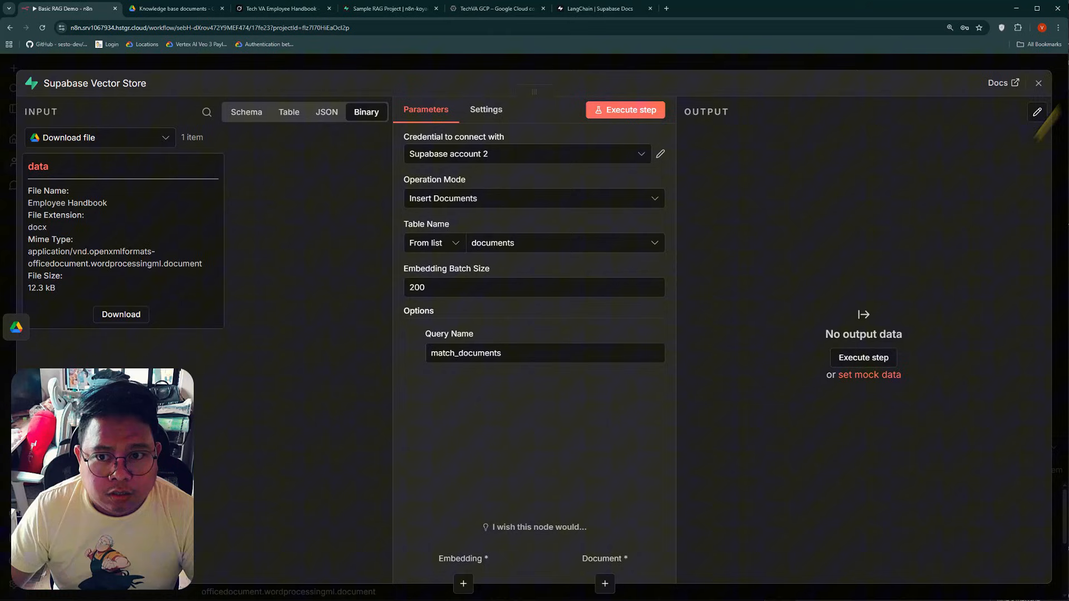
pyautogui.click(1039, 85)
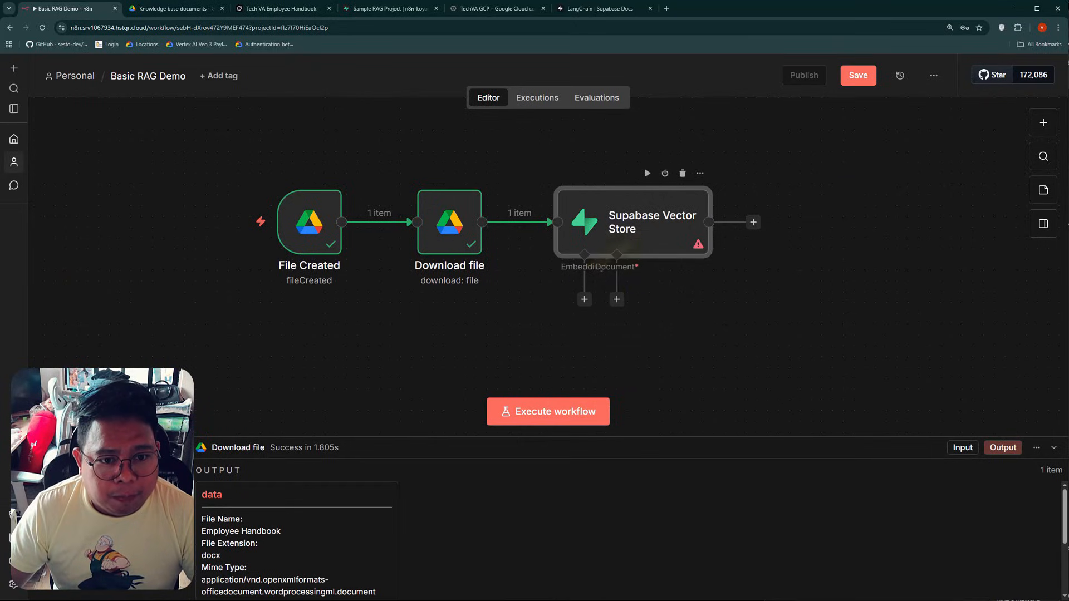
# Attach a Default Data Loader with Binary data type to the vector store's Document input and move it aside on the canvas
pyautogui.click(617, 299)
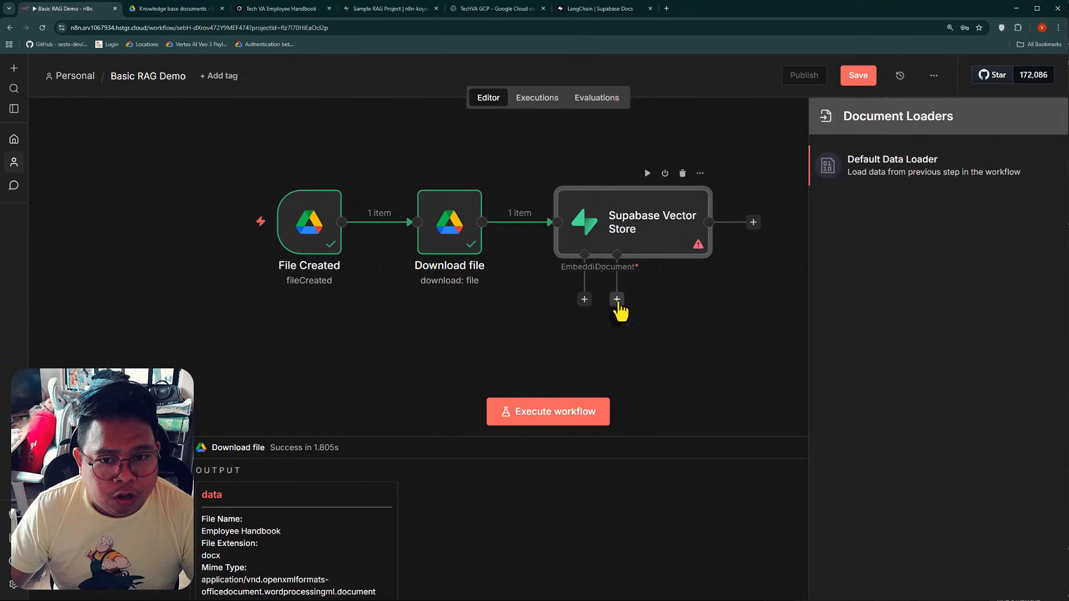
pyautogui.click(913, 184)
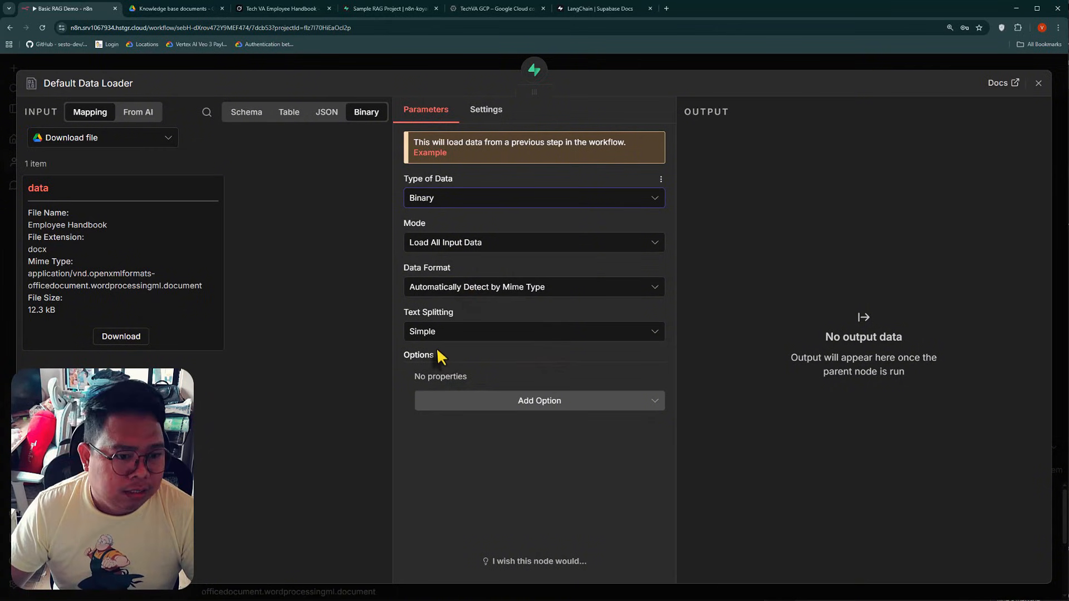
pyautogui.click(532, 407)
pyautogui.click(463, 562)
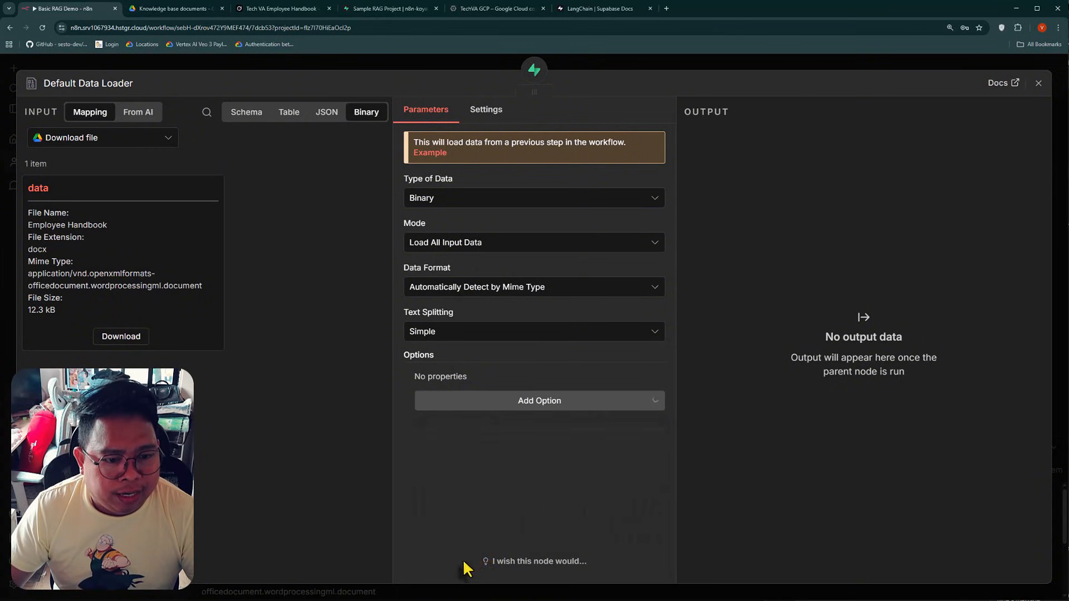
pyautogui.click(251, 66)
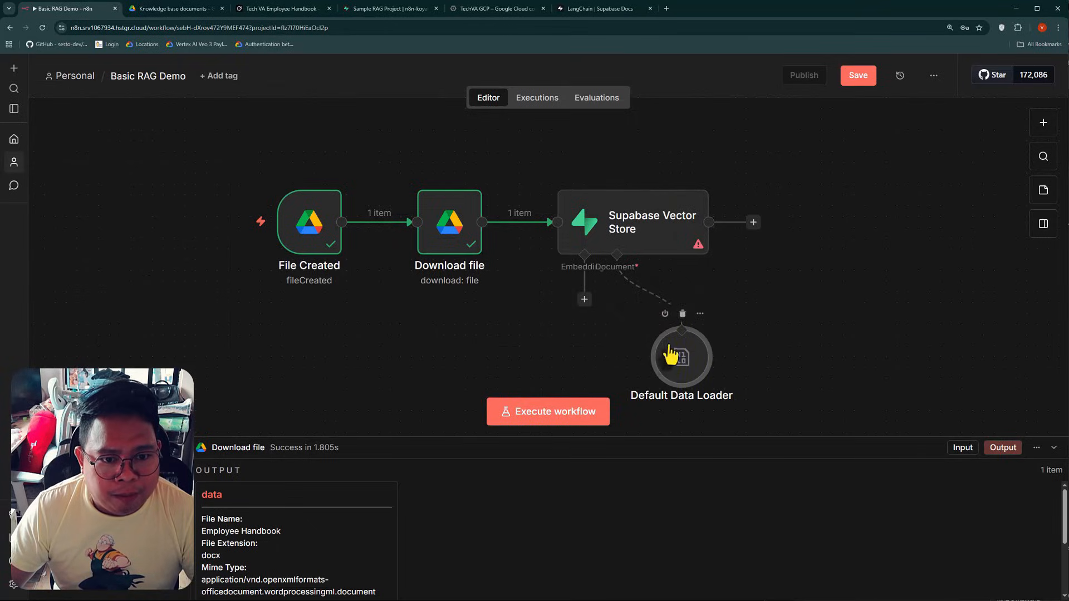
pyautogui.moveTo(671, 355); pyautogui.dragTo(725, 334)
# Attach an Embeddings Google Vertex node to the Supabase Vector Store's Embedding input
pyautogui.click(584, 299)
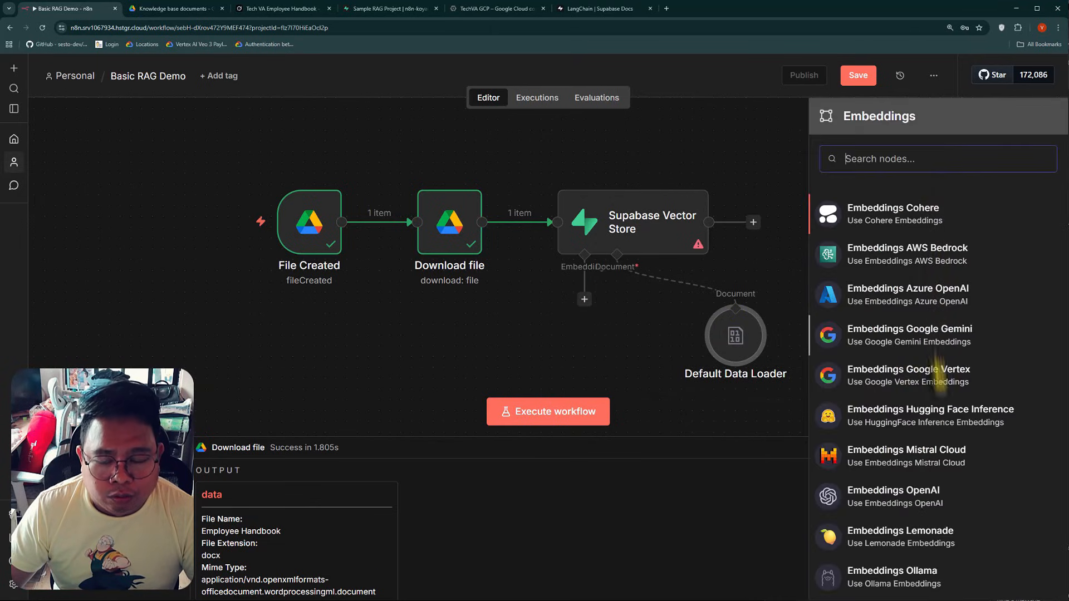
pyautogui.scroll(-1, 901, 357)
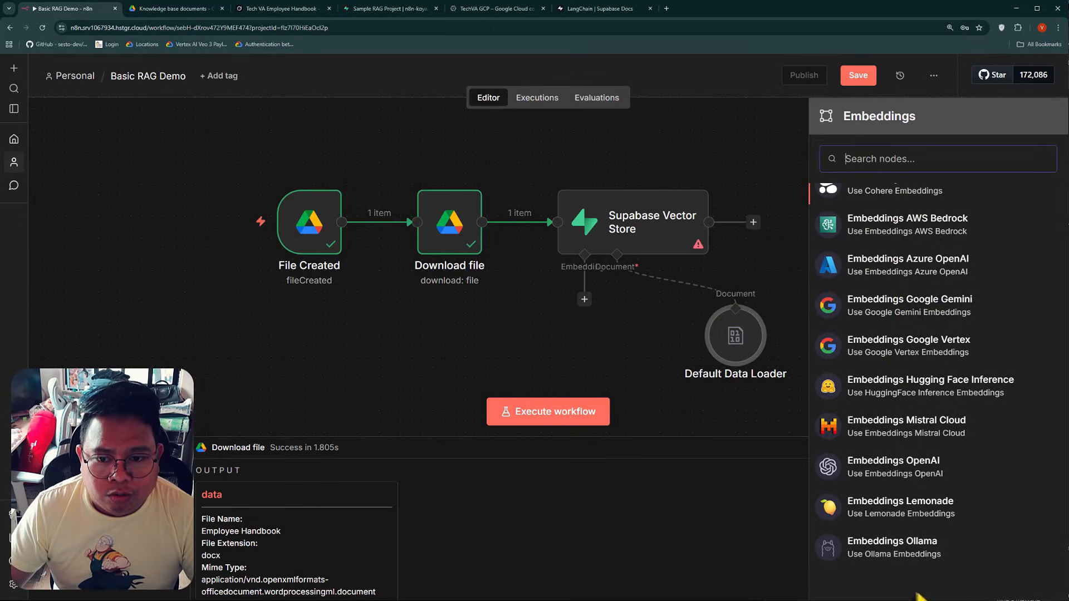
pyautogui.scroll(1, 980, 445)
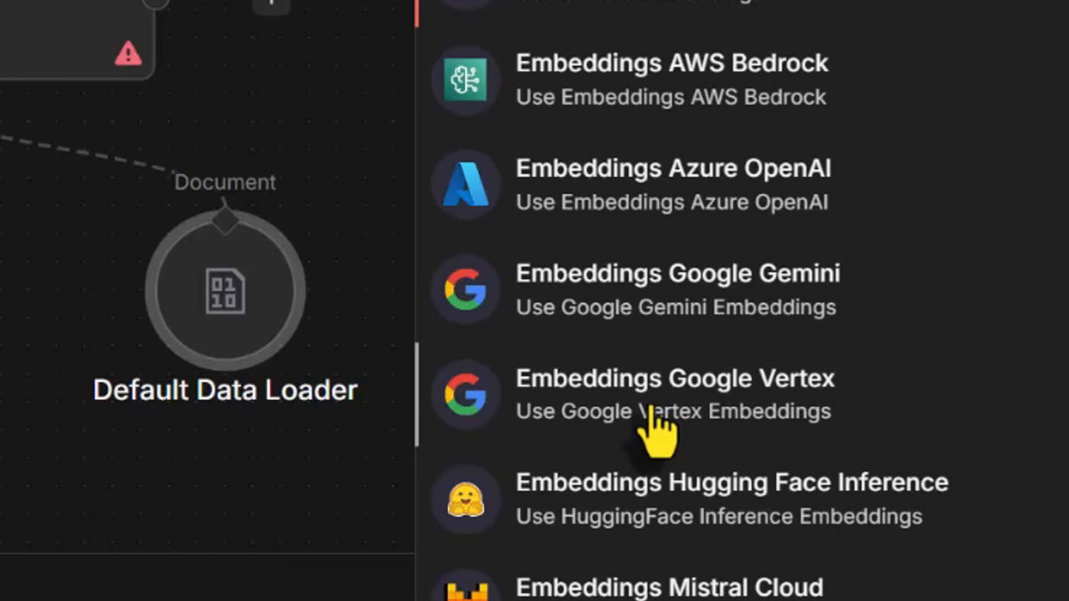
pyautogui.click(630, 394)
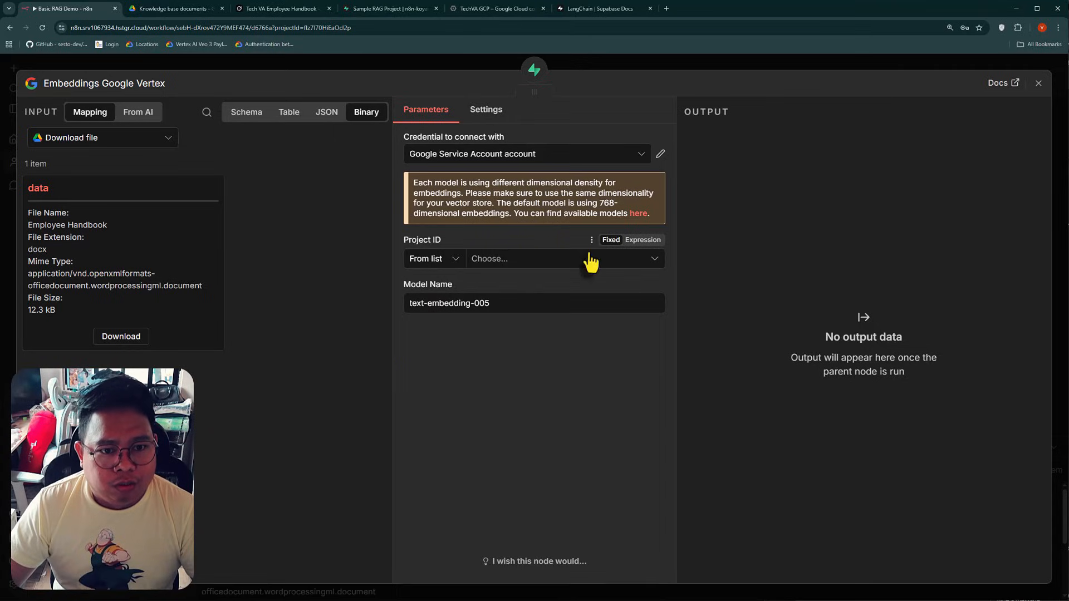
# Open the available embedding models documentation linked in the Embeddings Google Vertex node in a separate browser tab
pyautogui.click(636, 217)
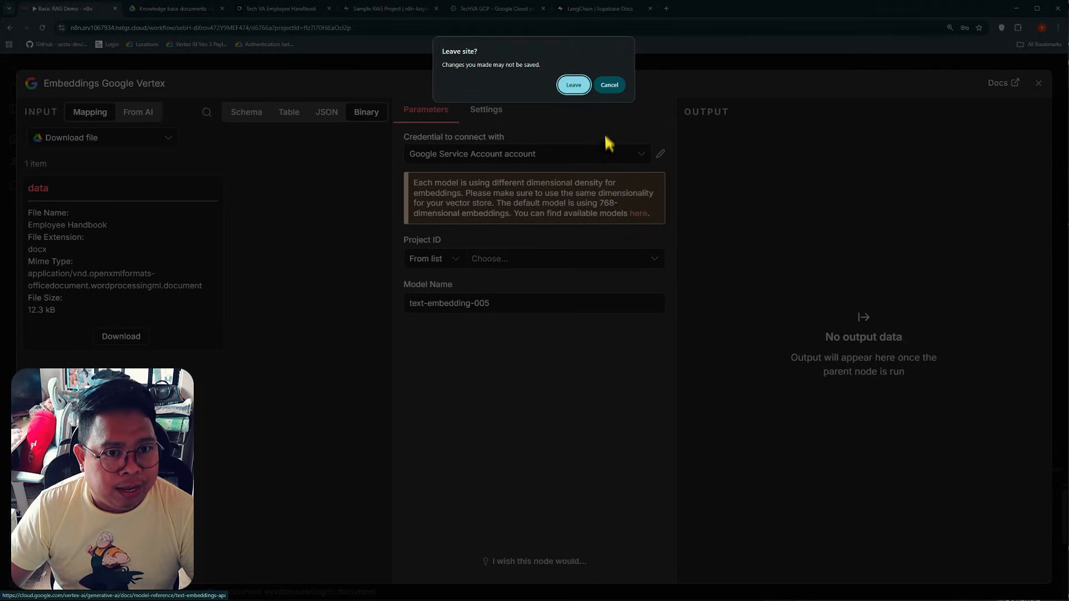
pyautogui.press('Escape')
pyautogui.rightClick(640, 217)
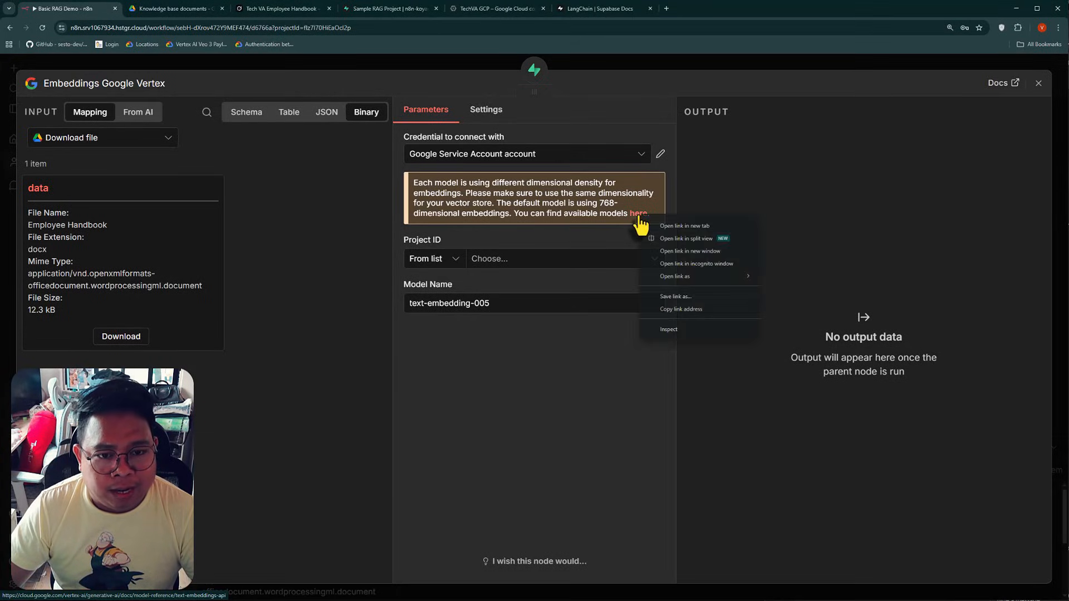
pyautogui.click(683, 225)
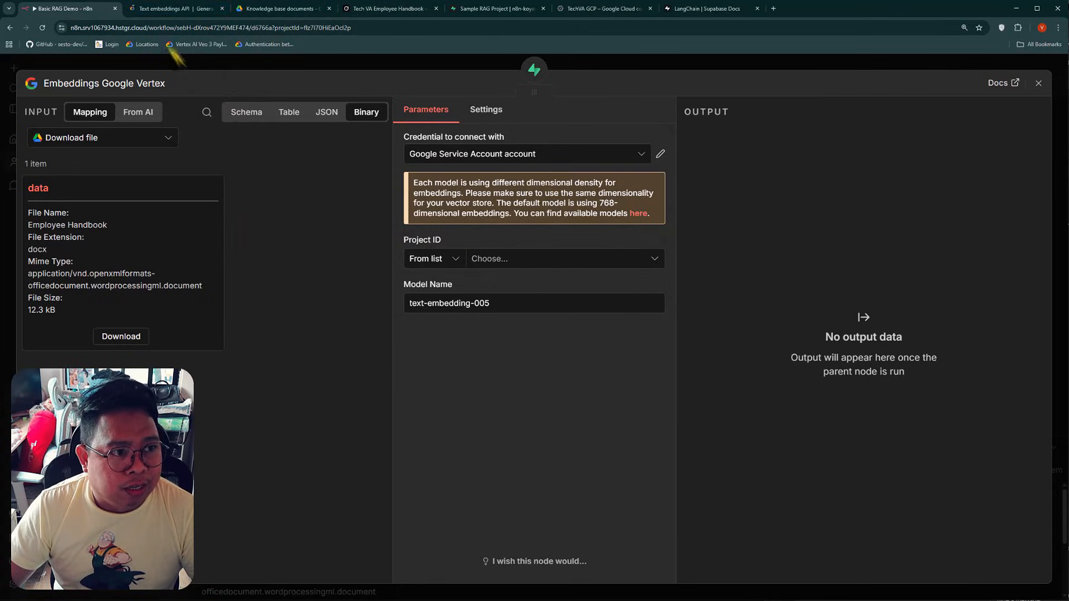
pyautogui.click(167, 9)
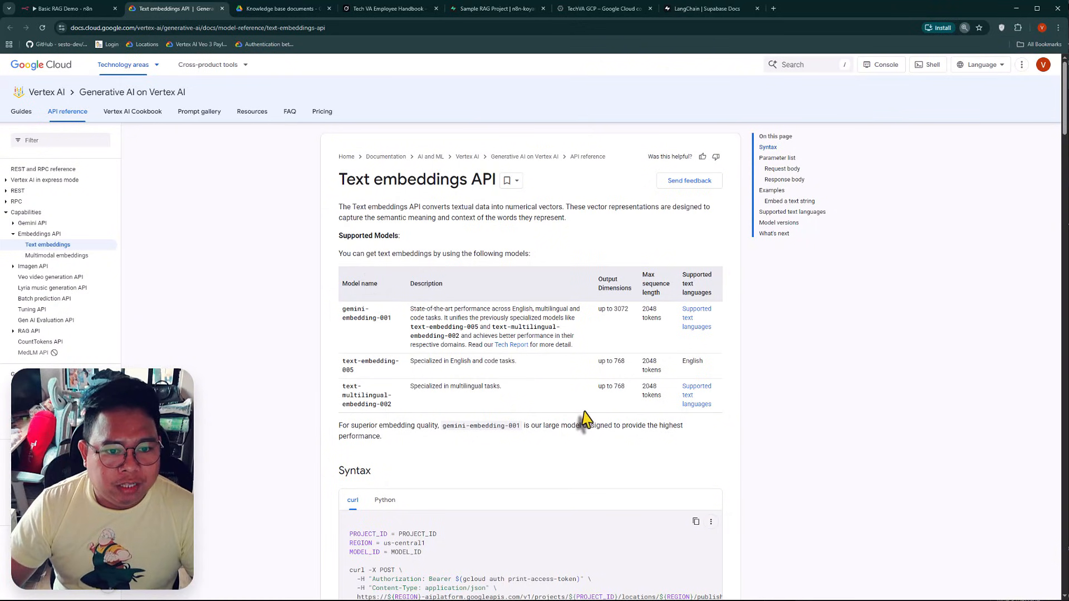
# Enlarge the Text embeddings API page and compare the output dimensions of the supported models
pyautogui.hotkey('ctrl', '+')
pyautogui.hotkey('ctrl', '+')
pyautogui.scroll(2, 410, 412)
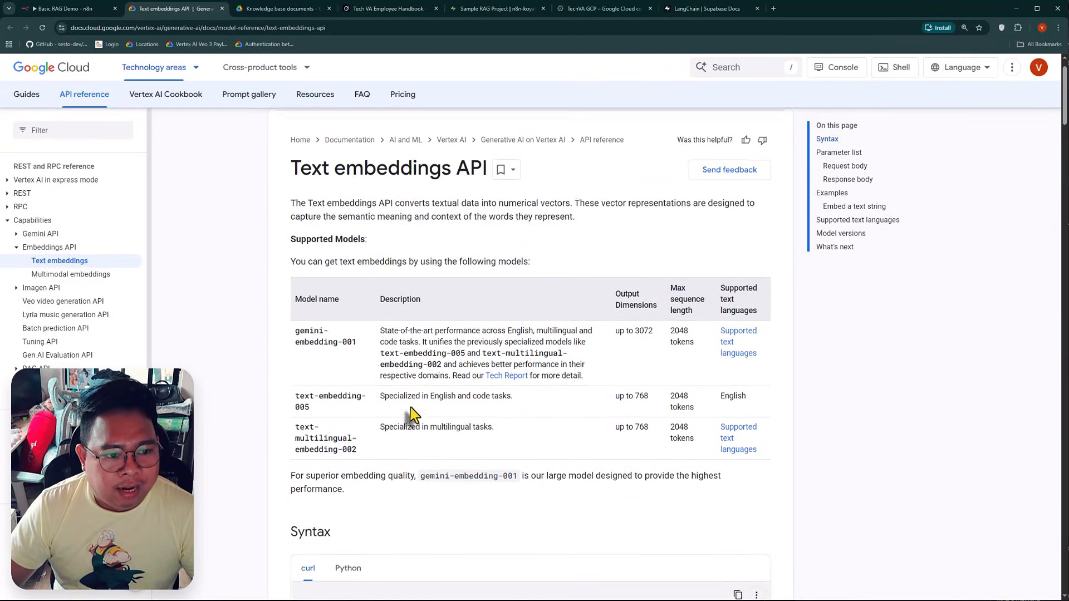
pyautogui.moveTo(298, 377); pyautogui.dragTo(358, 396)
pyautogui.click(636, 394)
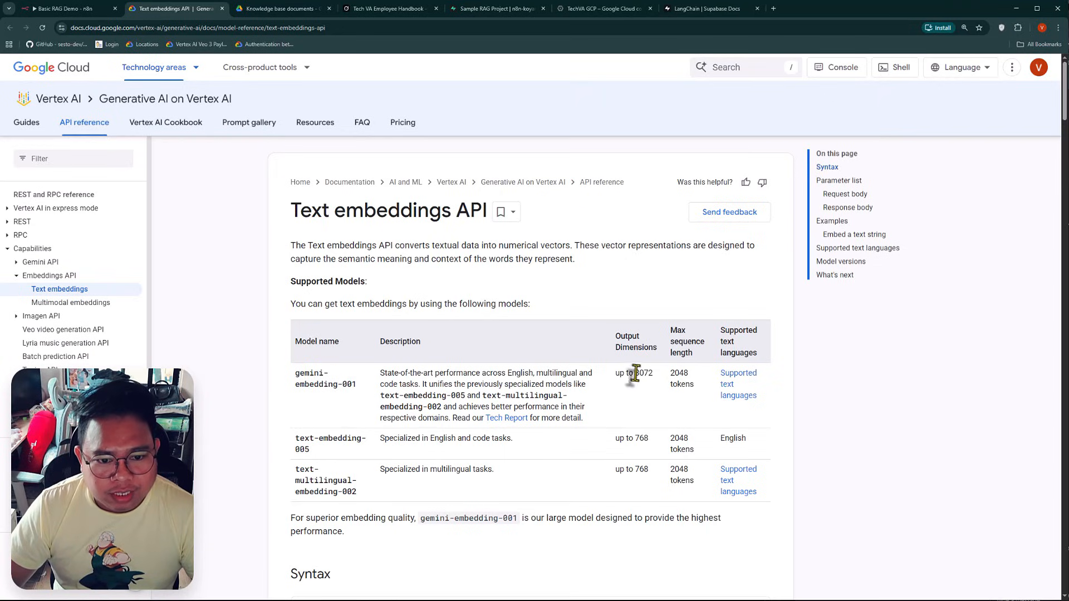
pyautogui.moveTo(634, 374); pyautogui.dragTo(652, 373)
pyautogui.click(641, 374)
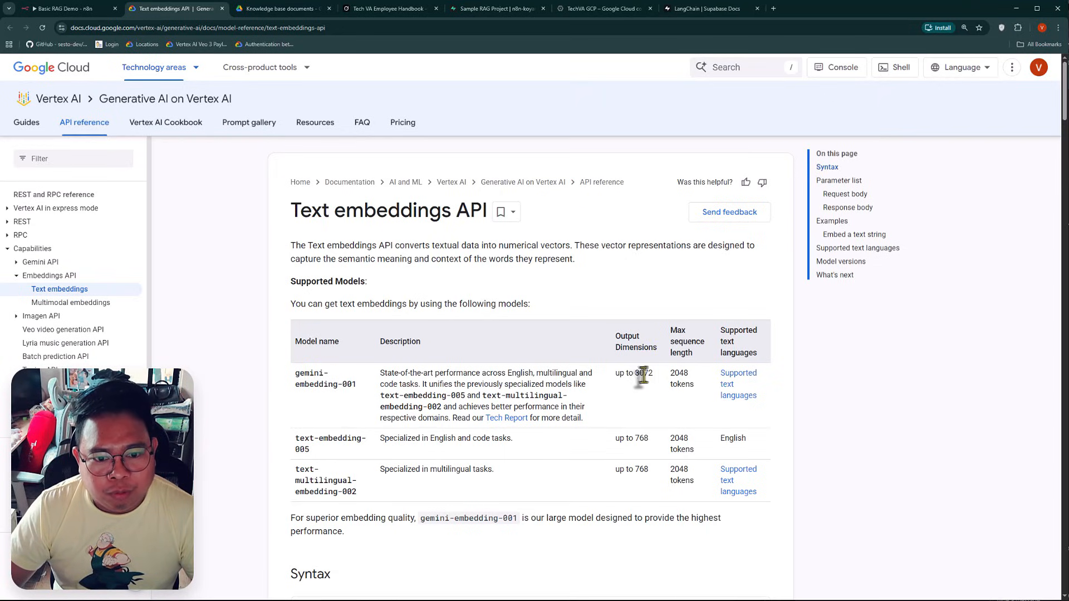
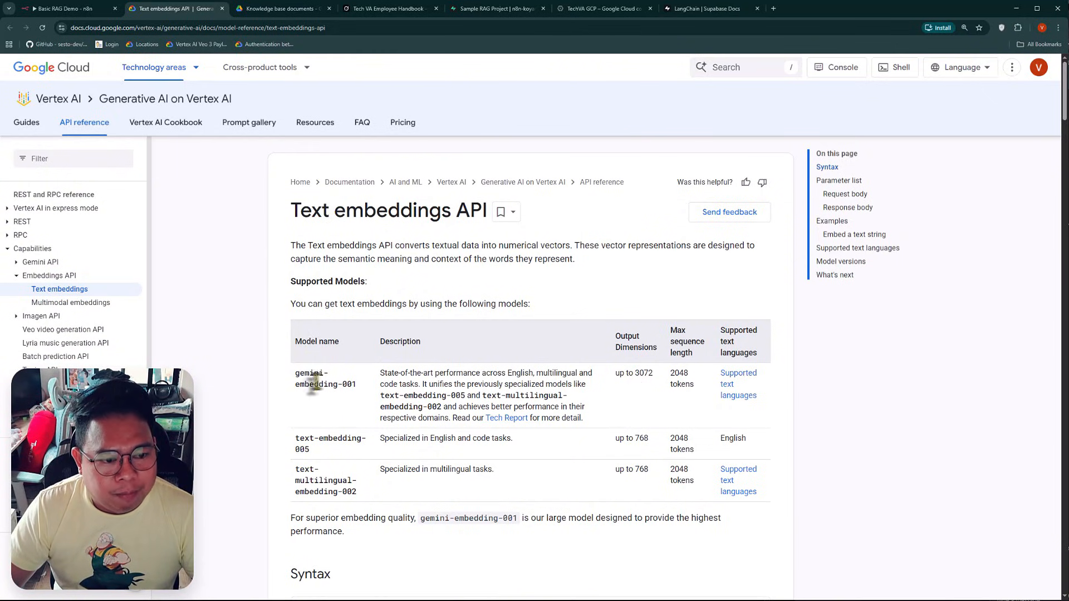
# Set the Embeddings Google Vertex node's model name to gemini-embedding-001, copied from the documentation, and its project to TechVA GCP
pyautogui.moveTo(290, 383); pyautogui.dragTo(353, 384)
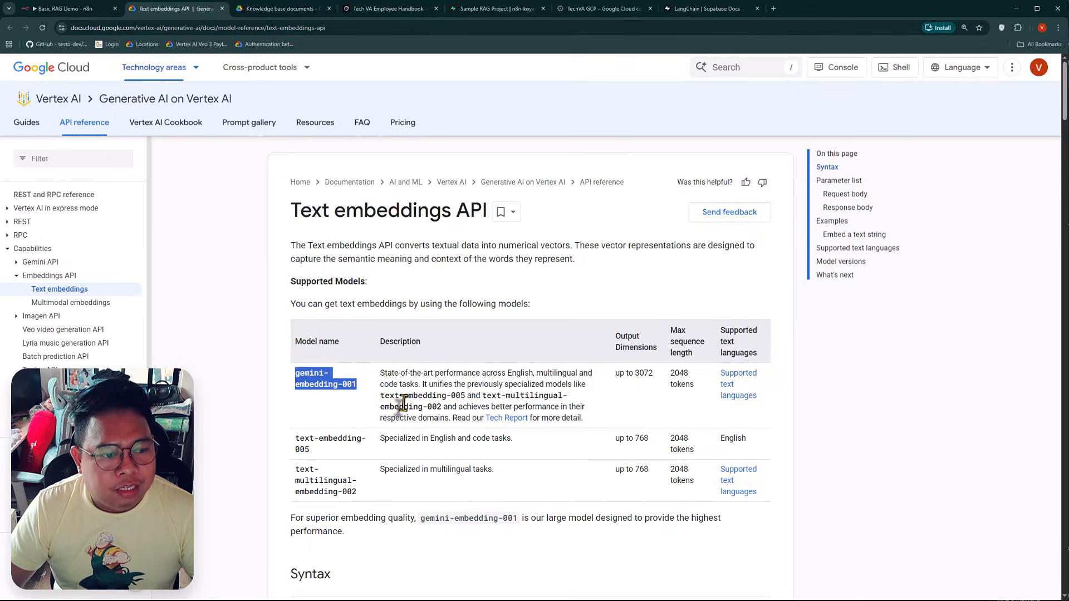
pyautogui.hotkey('ctrl', 'c')
pyautogui.click(64, 8)
pyautogui.click(511, 303)
pyautogui.hotkey('ctrl', 'a')
pyautogui.hotkey('ctrl', 'v')
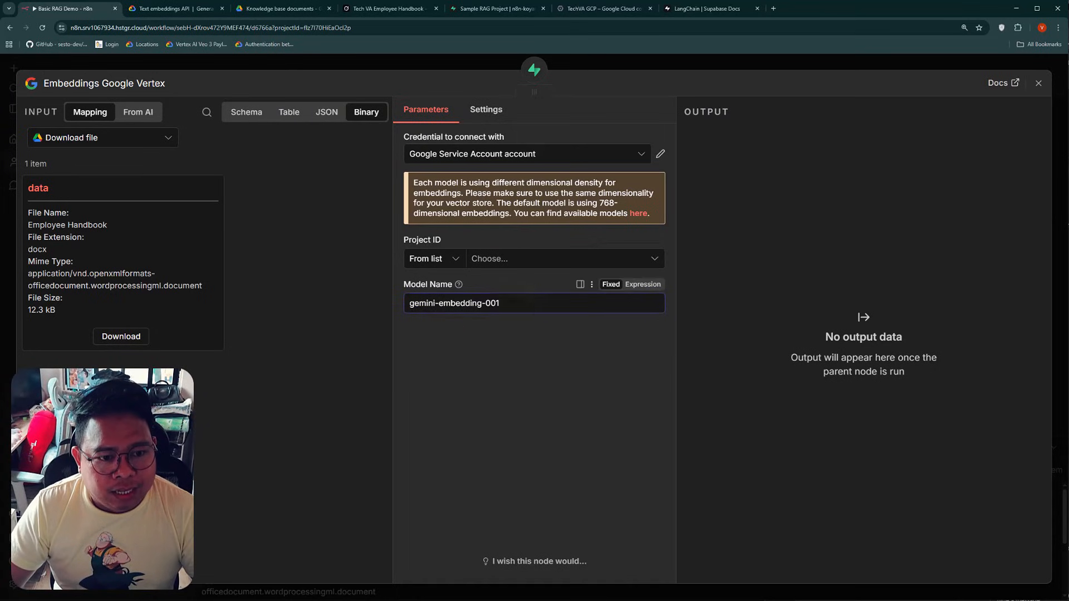
pyautogui.click(508, 259)
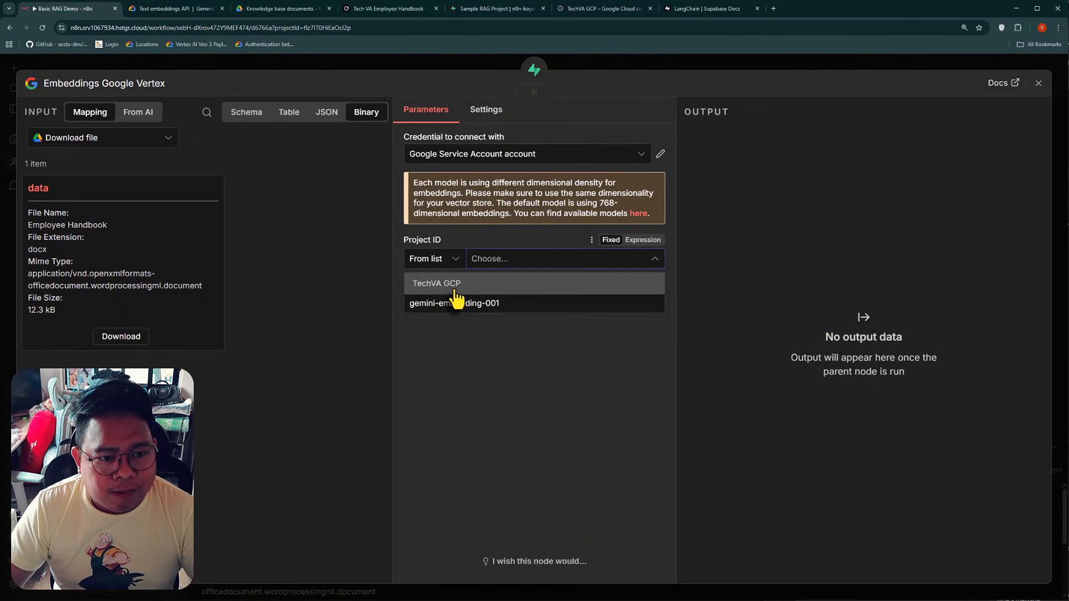
pyautogui.click(457, 281)
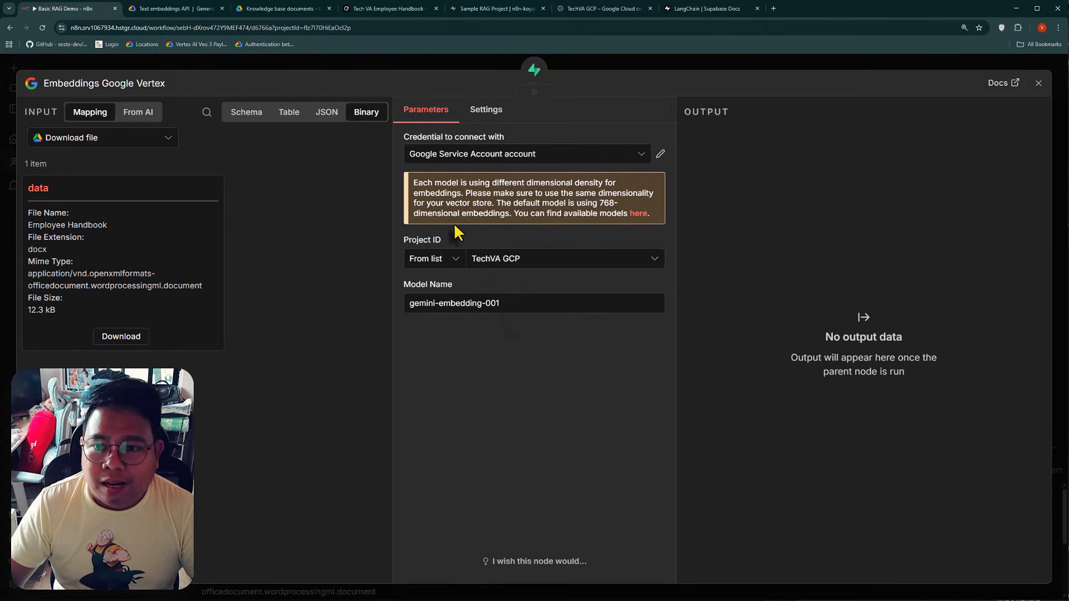
# Switch to the Google Cloud console and select the TechVA GCP project
pyautogui.click(608, 11)
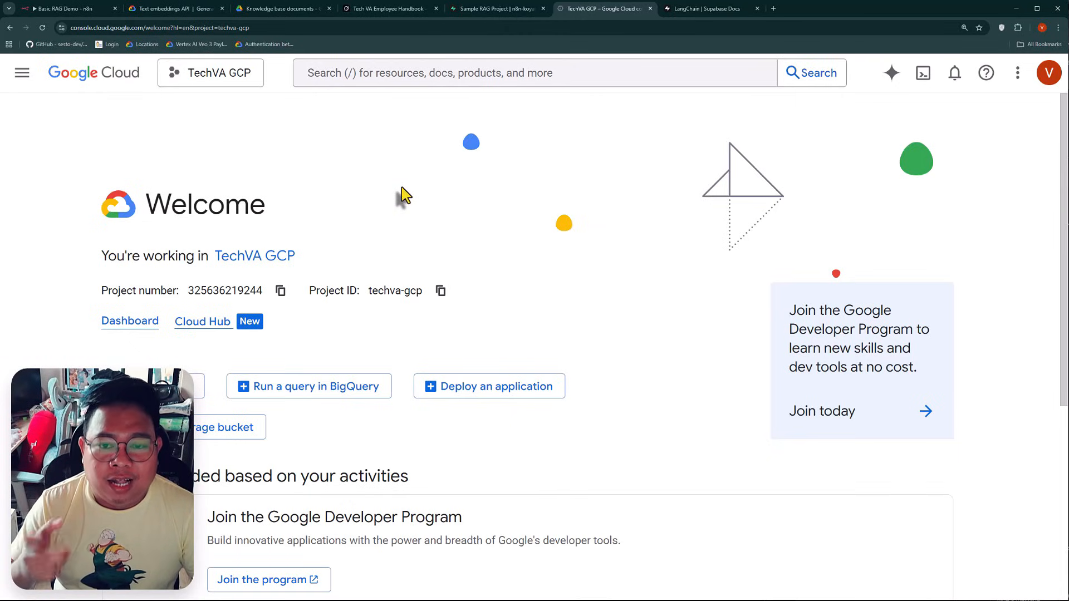
pyautogui.click(192, 77)
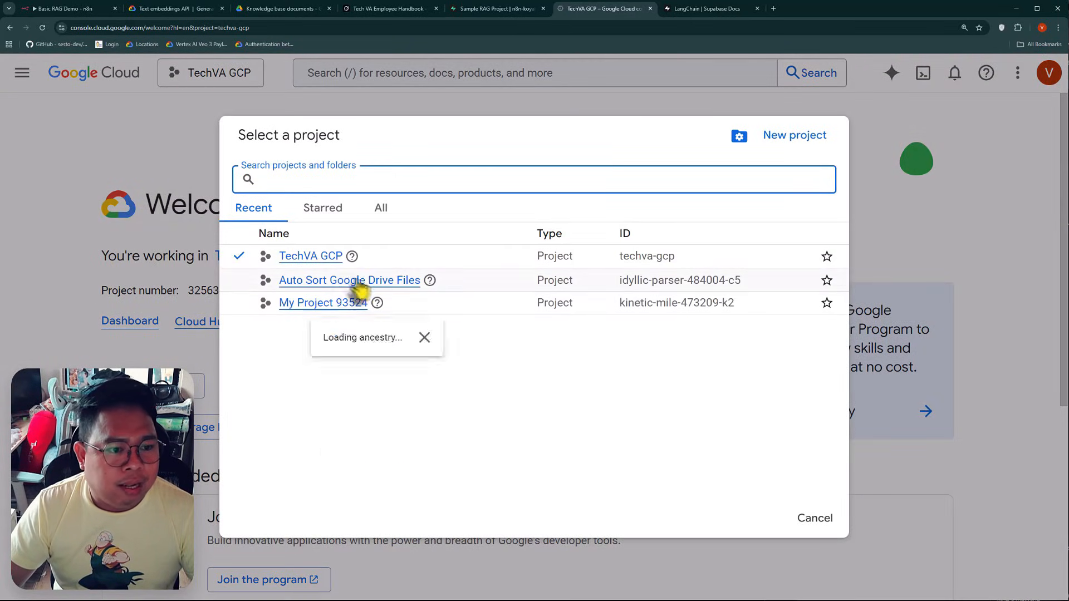
pyautogui.click(290, 257)
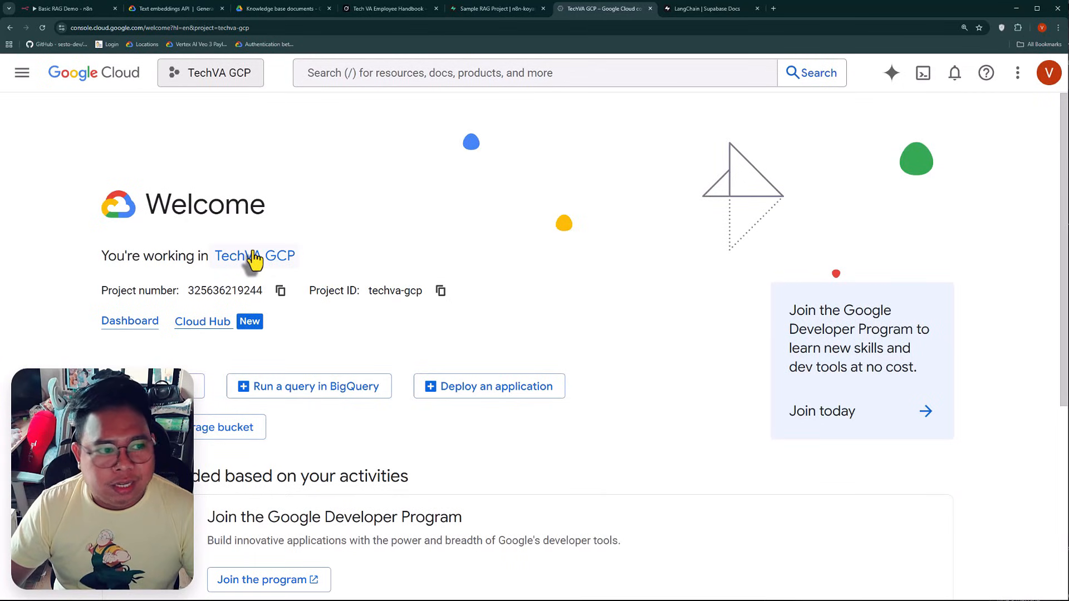
# Search the API Library for "Google Vertex API" and check the Vertex AI API's product page for its enabled status
pyautogui.click(21, 78)
pyautogui.moveTo(121, 366)
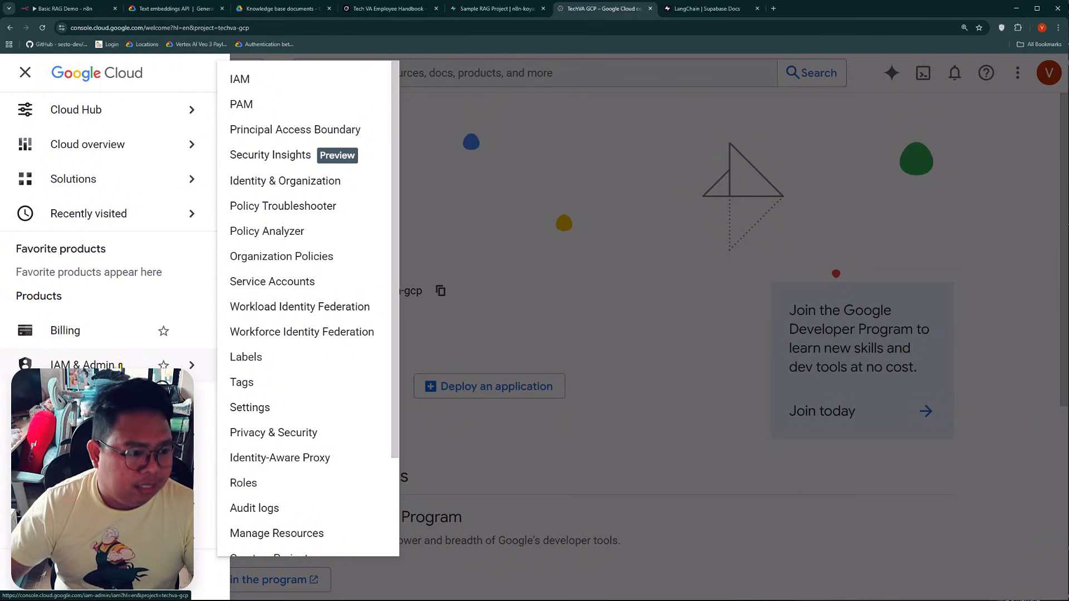
pyautogui.moveTo(120, 434)
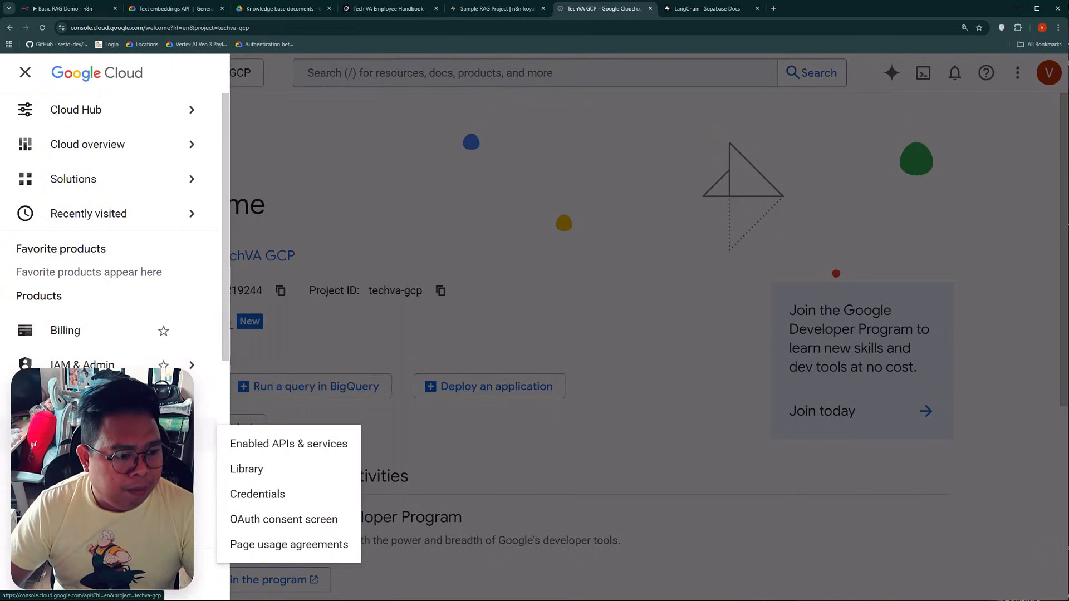
pyautogui.click(286, 472)
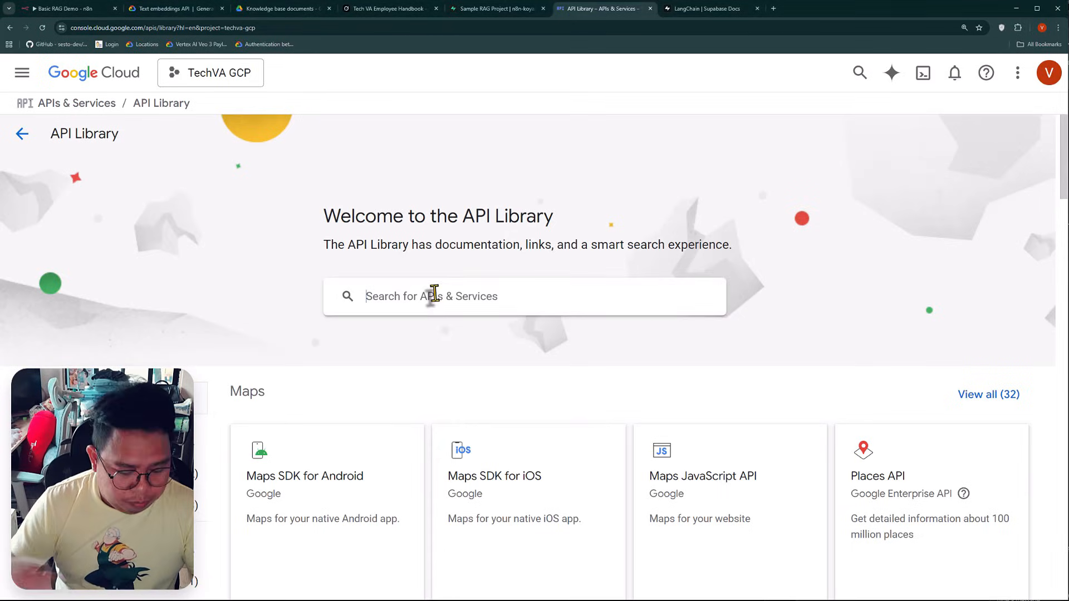
pyautogui.click(435, 295)
pyautogui.write('Google Vertex A')
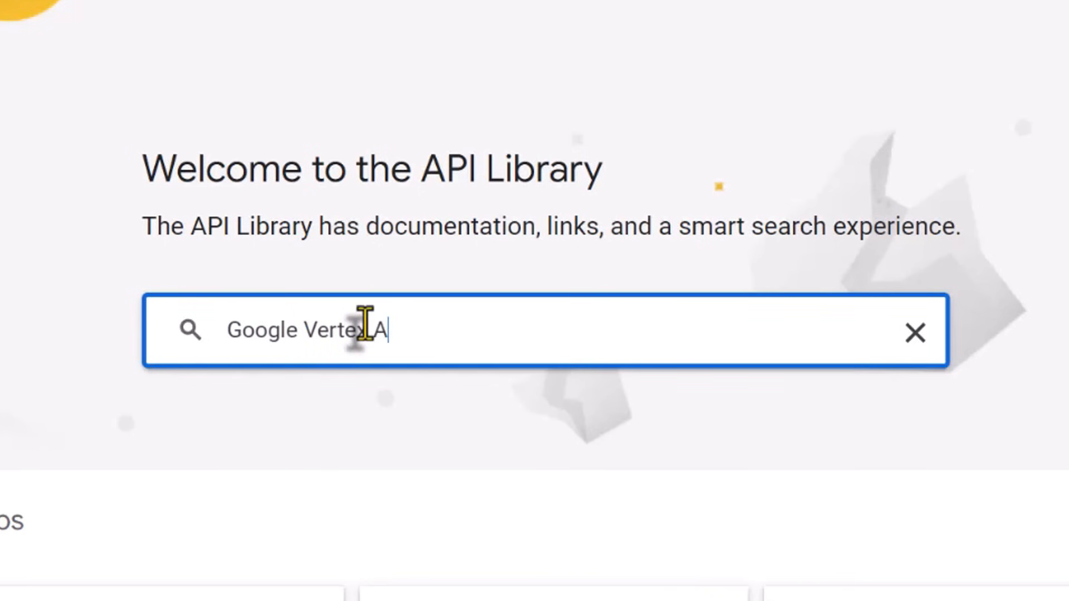
pyautogui.write('PI')
pyautogui.press('Return')
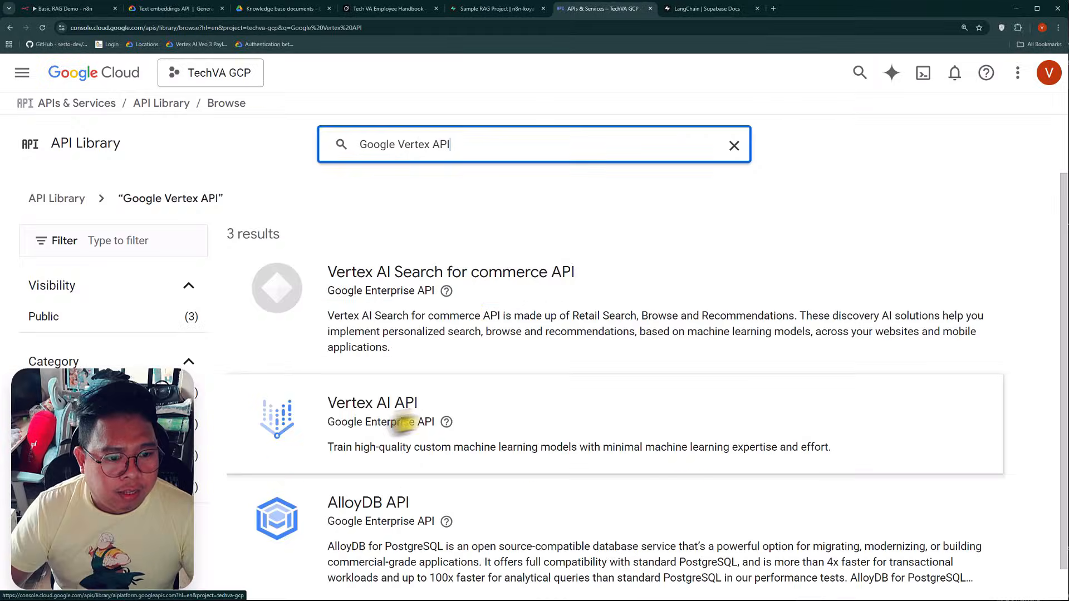
pyautogui.click(383, 421)
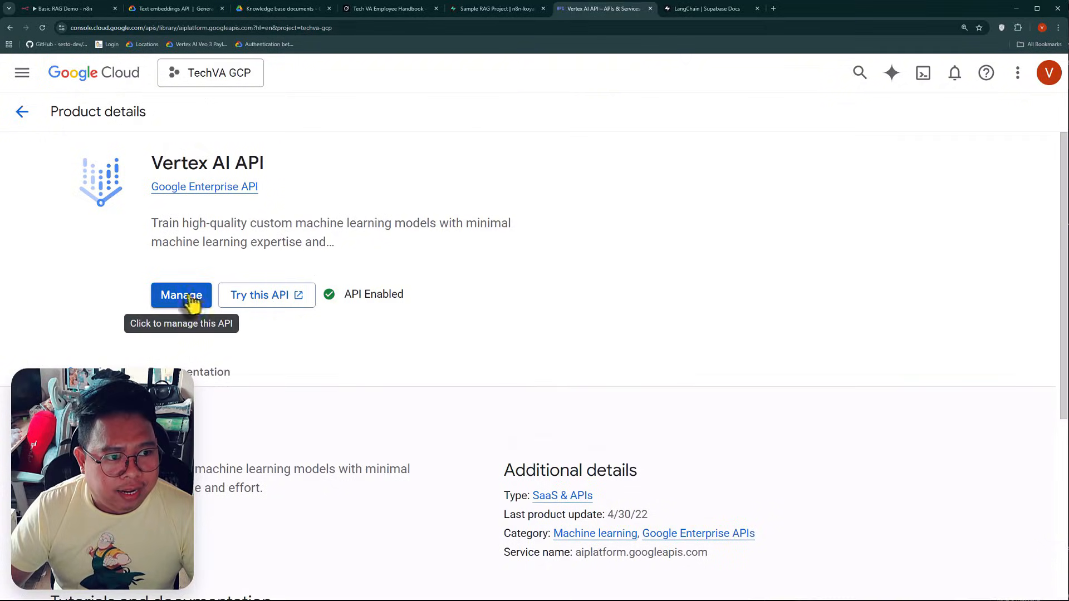
# Search the API Library for "Cloud Resource Manager" and check that API's product page for its enabled status
pyautogui.click(24, 113)
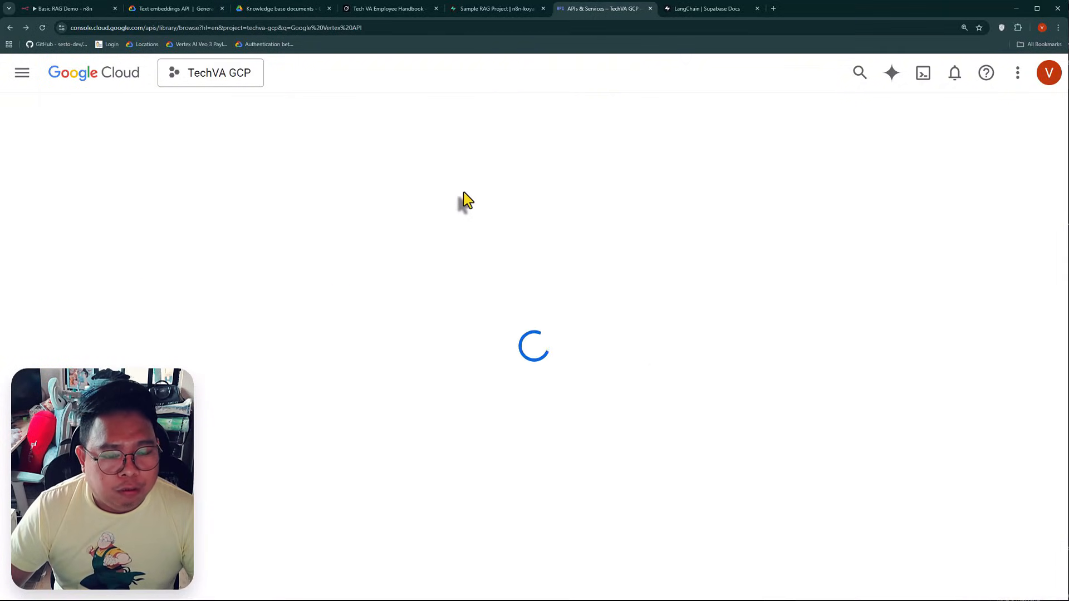
pyautogui.tripleClick(413, 144)
pyautogui.write('Cloud ')
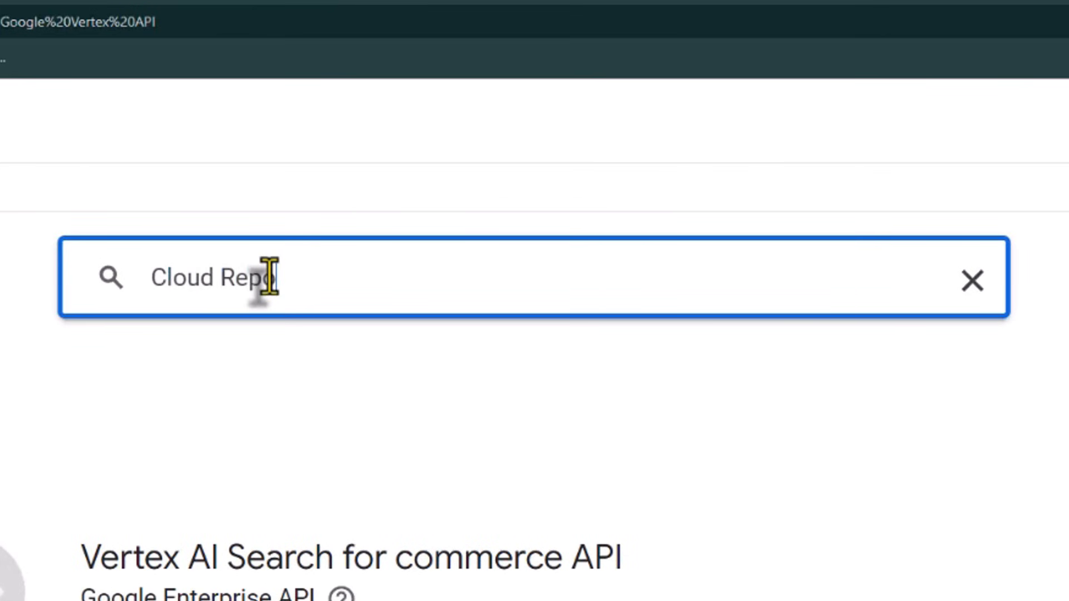
pyautogui.write('Rep')
pyautogui.press('BackSpace')
pyautogui.write('source Mana')
pyautogui.press('BackSpace')
pyautogui.press('BackSpace')
pyautogui.write('anager API')
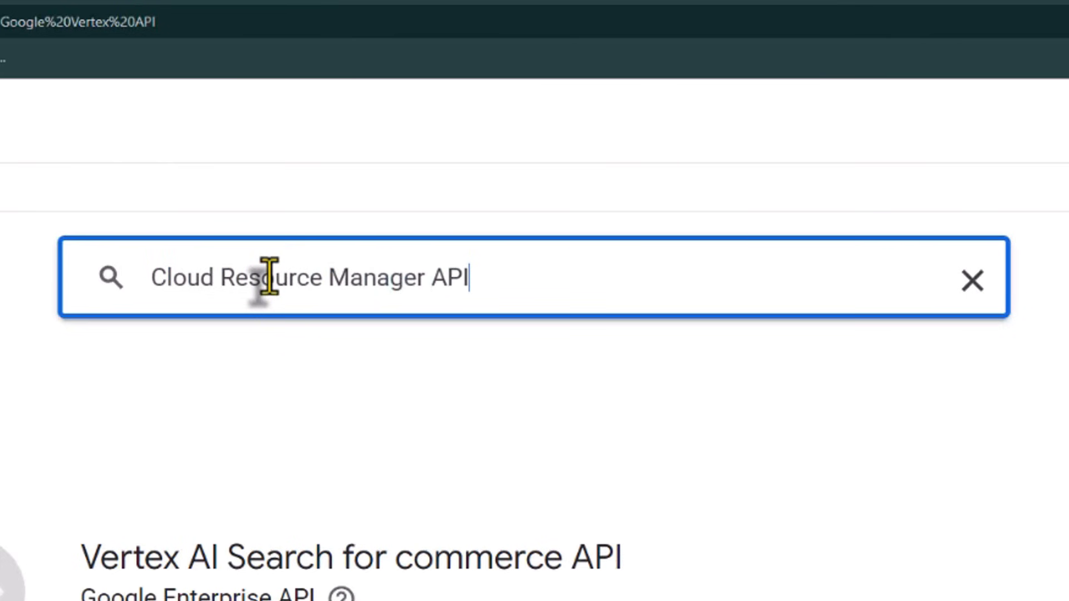
pyautogui.press('Return')
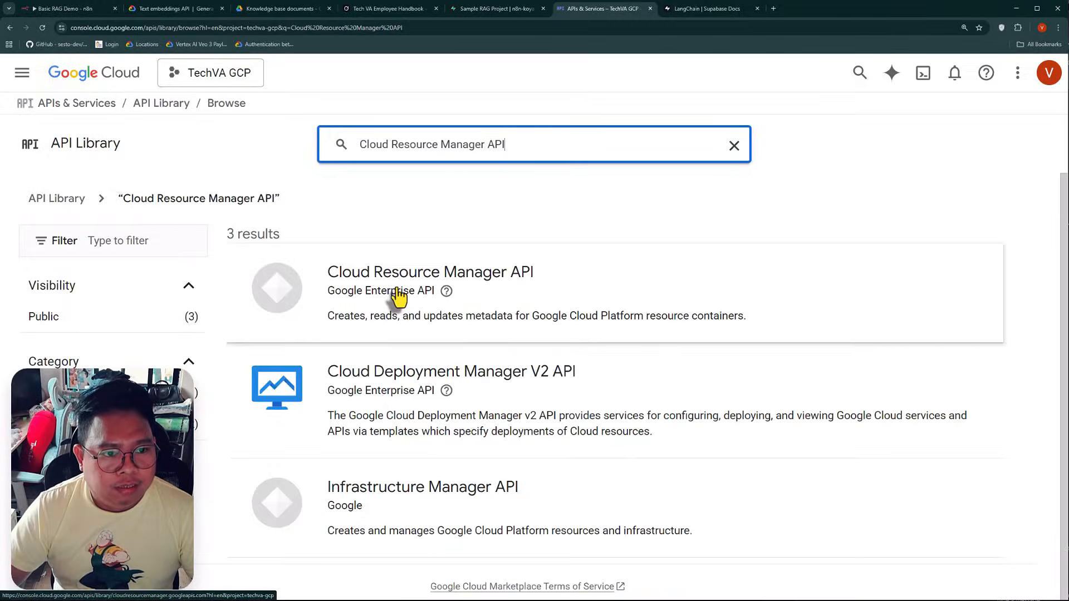
pyautogui.click(399, 296)
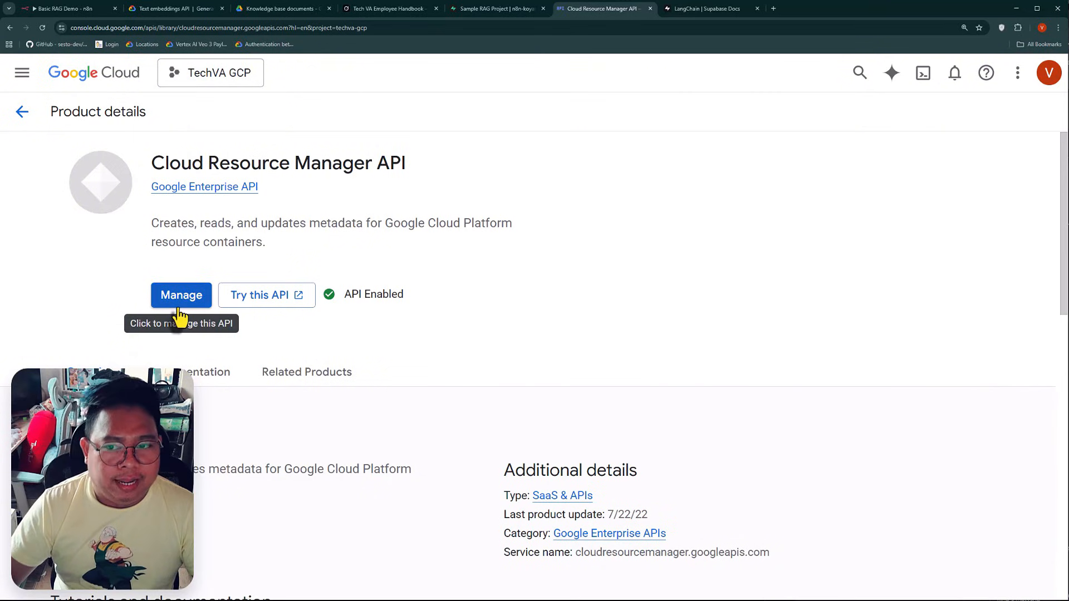
# Return to n8n and start a new Google Service Account credential for the Embeddings Google Vertex node
pyautogui.click(100, 9)
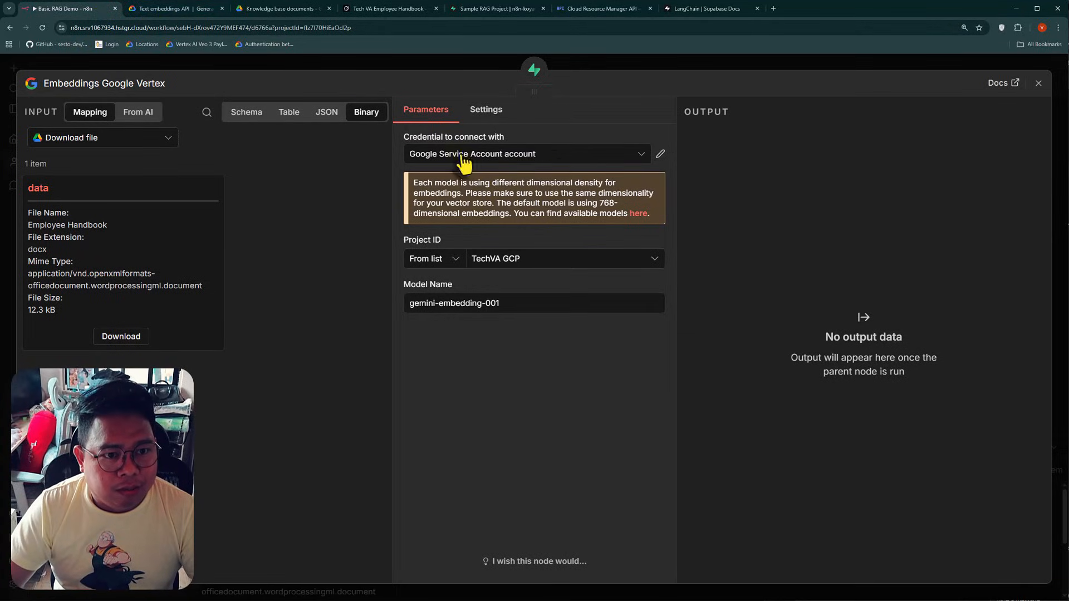
pyautogui.click(633, 162)
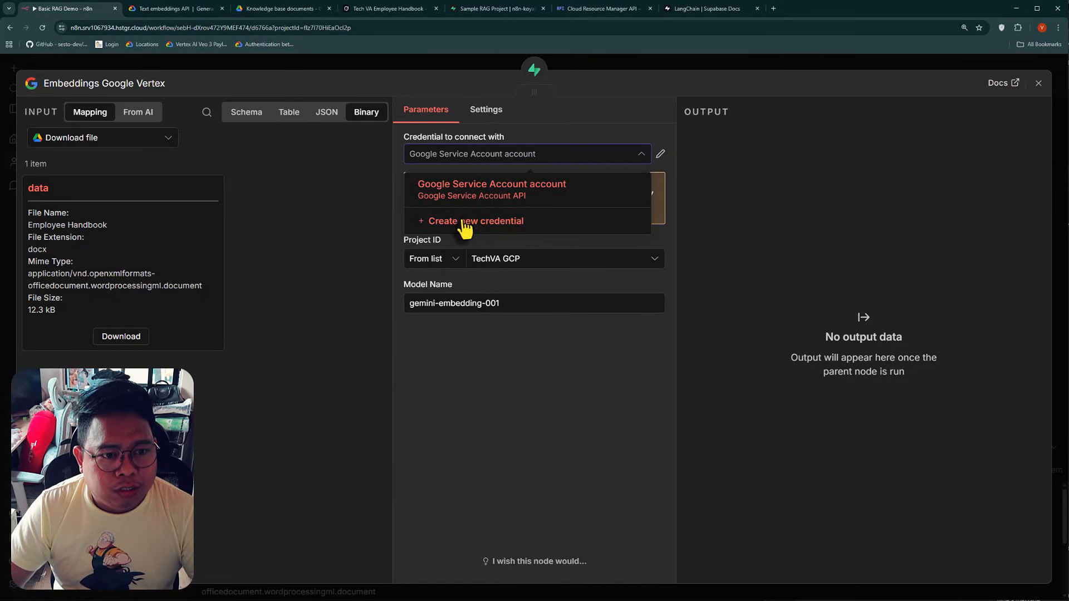
pyautogui.click(471, 228)
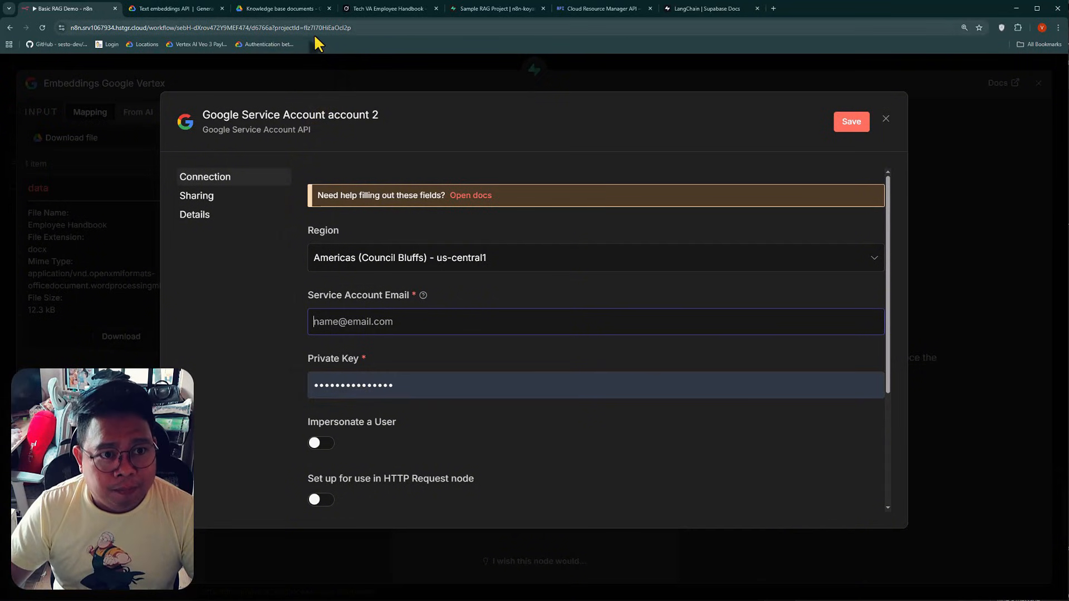
# Create a service account named ragdemo from the credentials page of the TechVA GCP project in Google Cloud
pyautogui.click(605, 11)
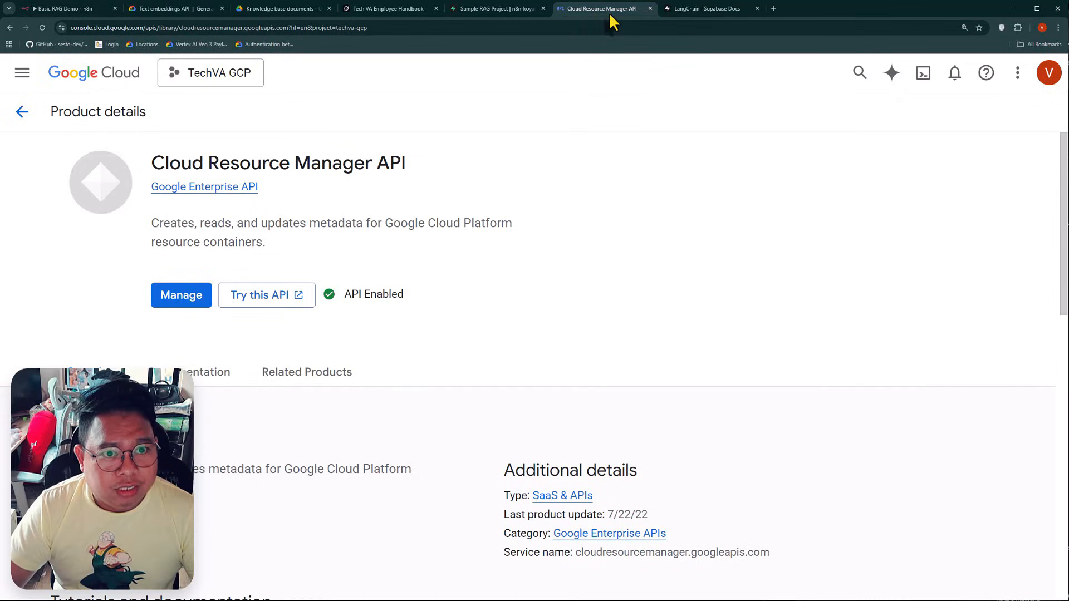
pyautogui.click(22, 73)
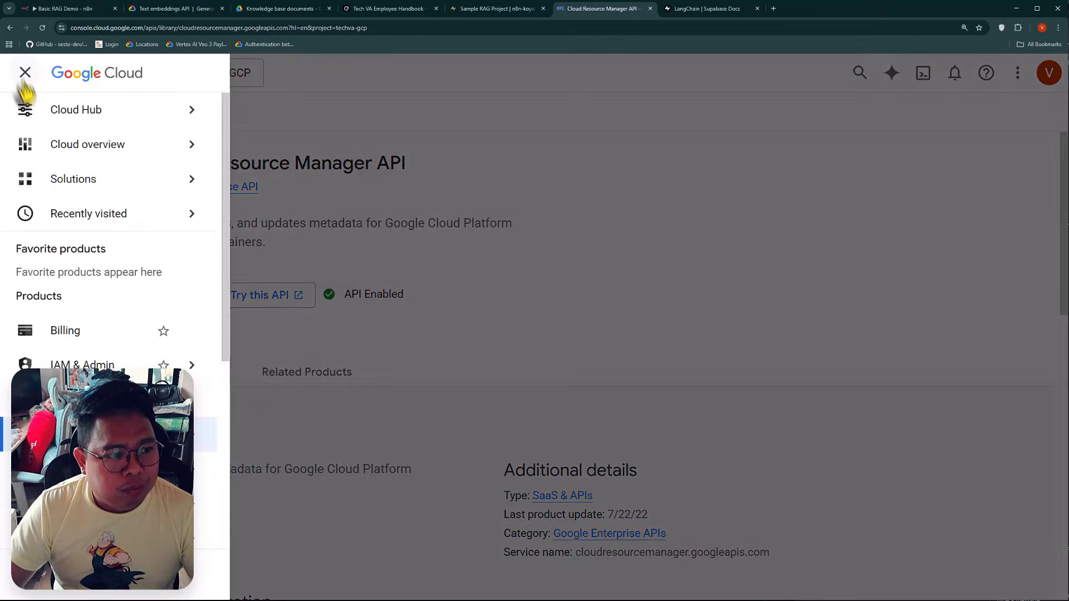
pyautogui.moveTo(105, 434)
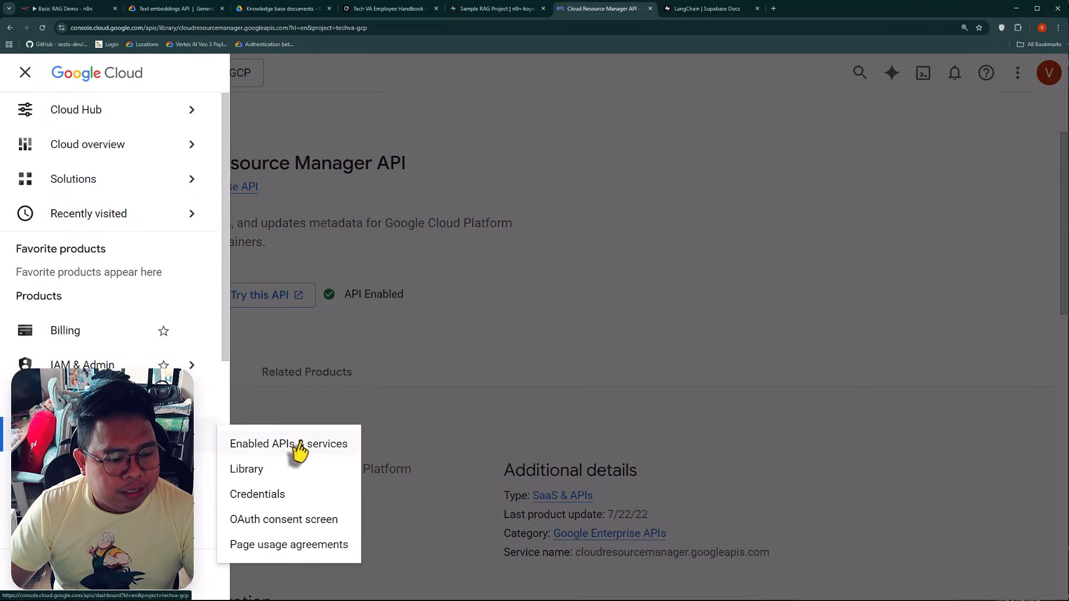
pyautogui.click(269, 496)
pyautogui.click(426, 115)
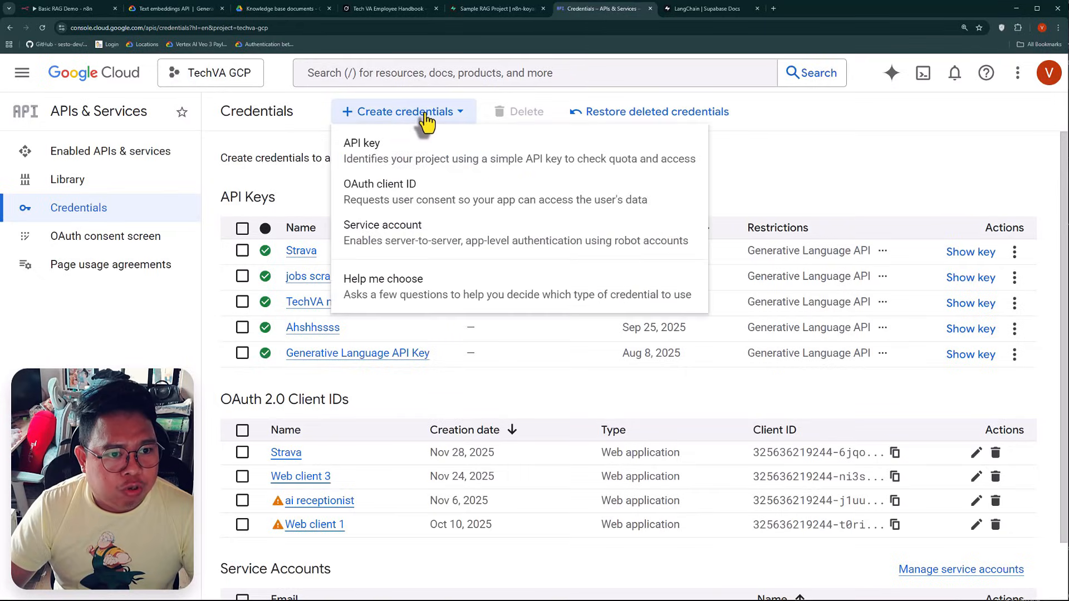
pyautogui.click(398, 229)
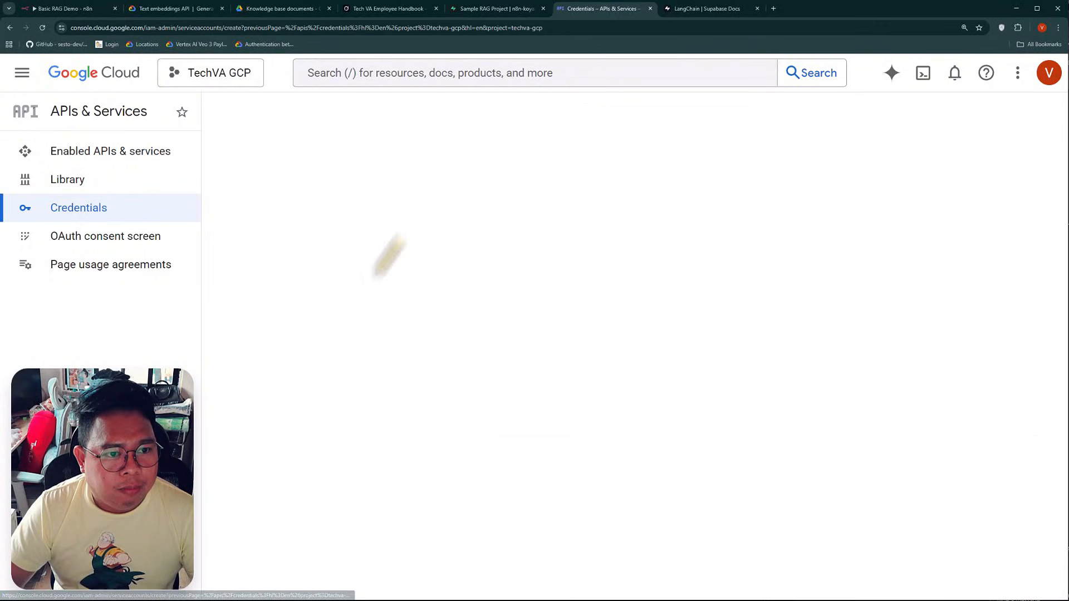
pyautogui.click(336, 228)
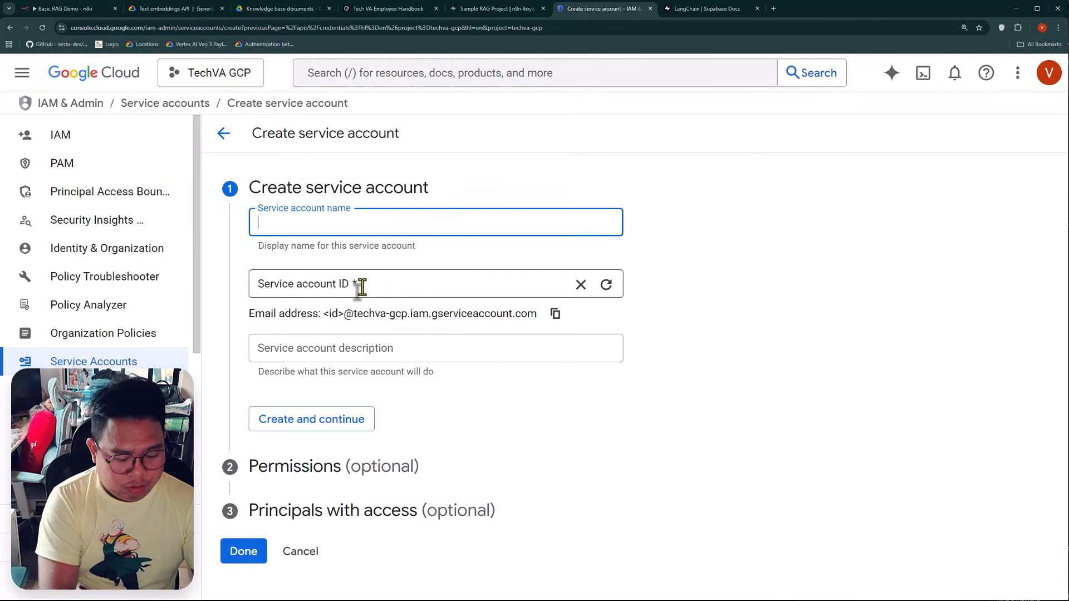
pyautogui.write('ragdemo')
pyautogui.click(367, 465)
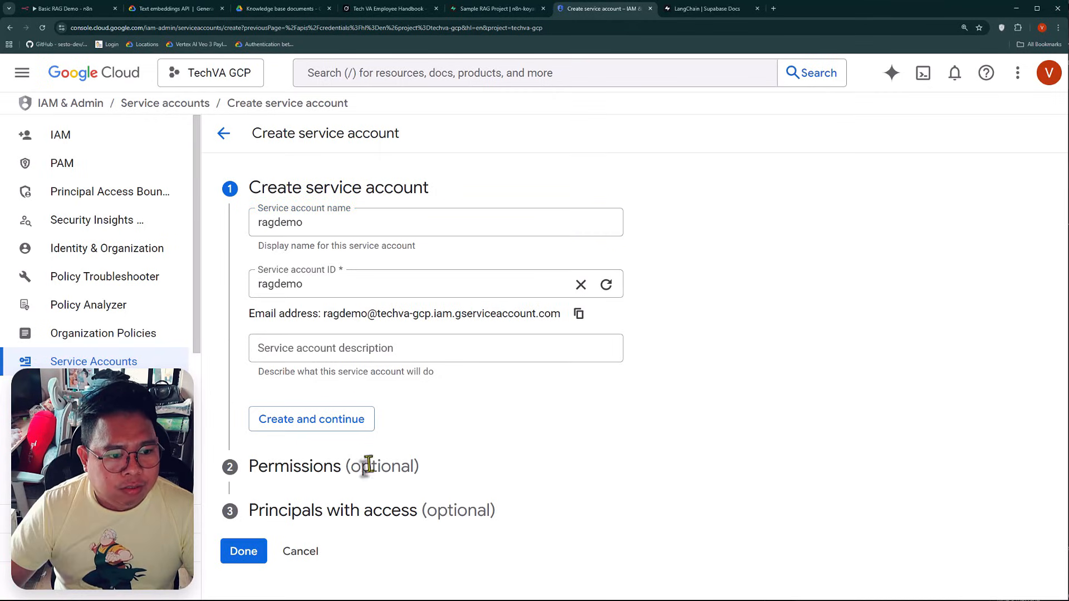
pyautogui.click(308, 426)
# Grant the ragdemo service account the Vertex AI User role and finish its setup without adding principals
pyautogui.click(323, 314)
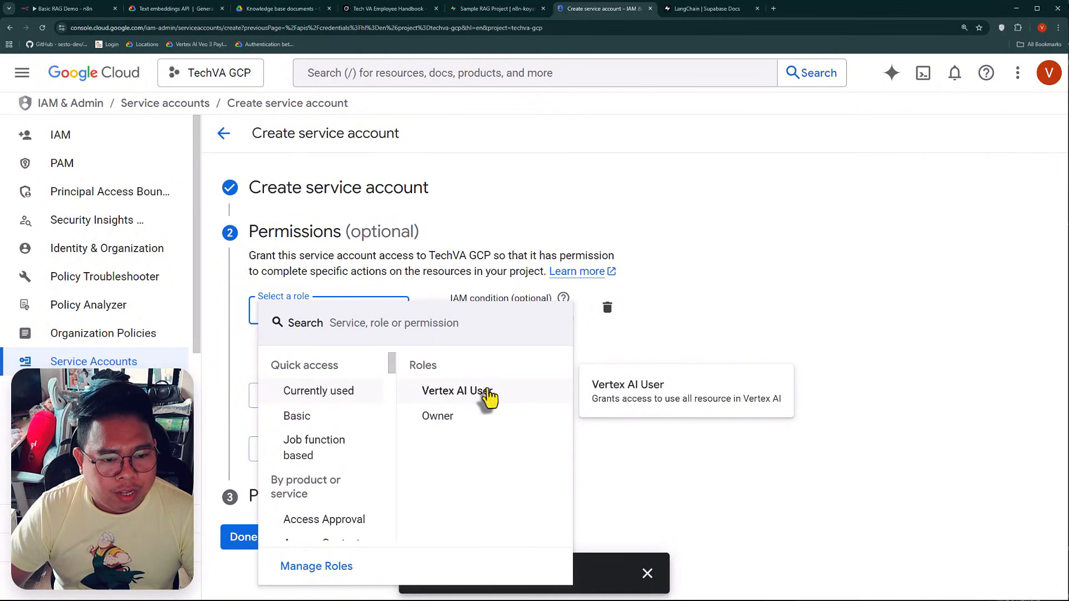
pyautogui.click(460, 398)
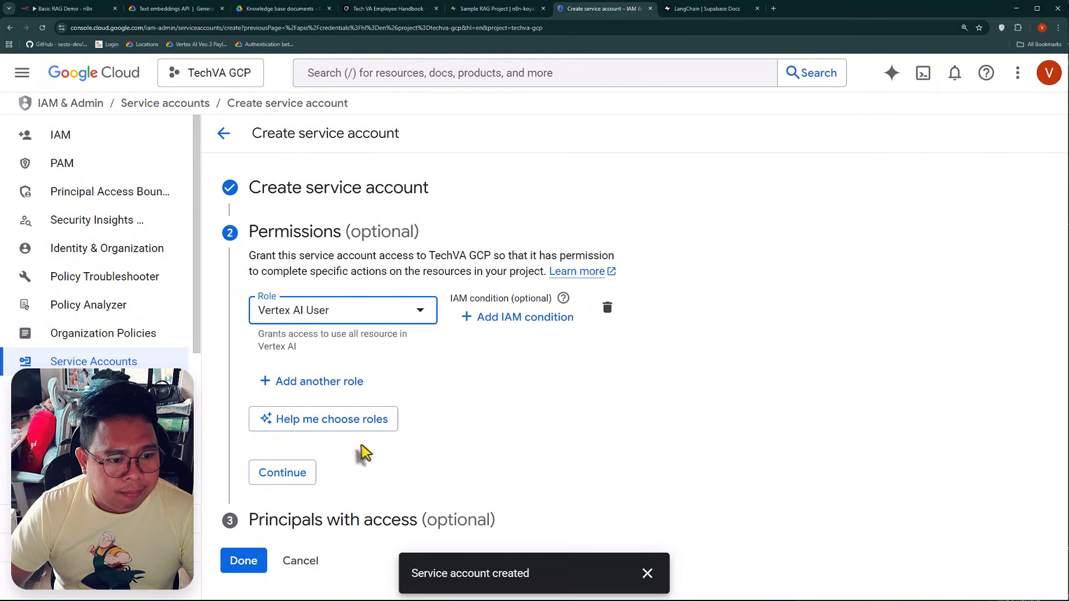
pyautogui.click(295, 473)
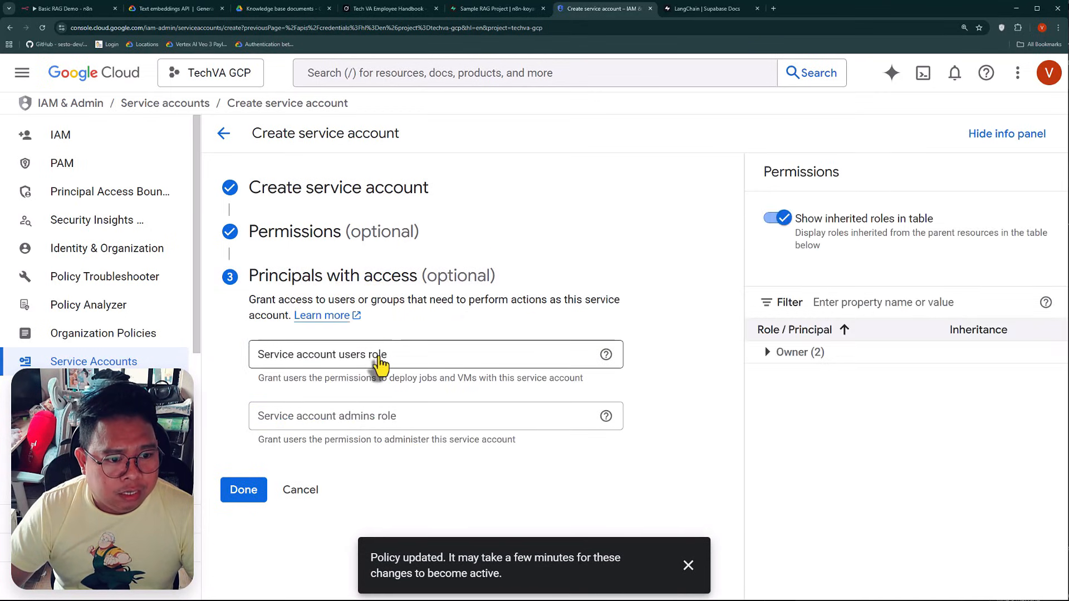
pyautogui.click(265, 497)
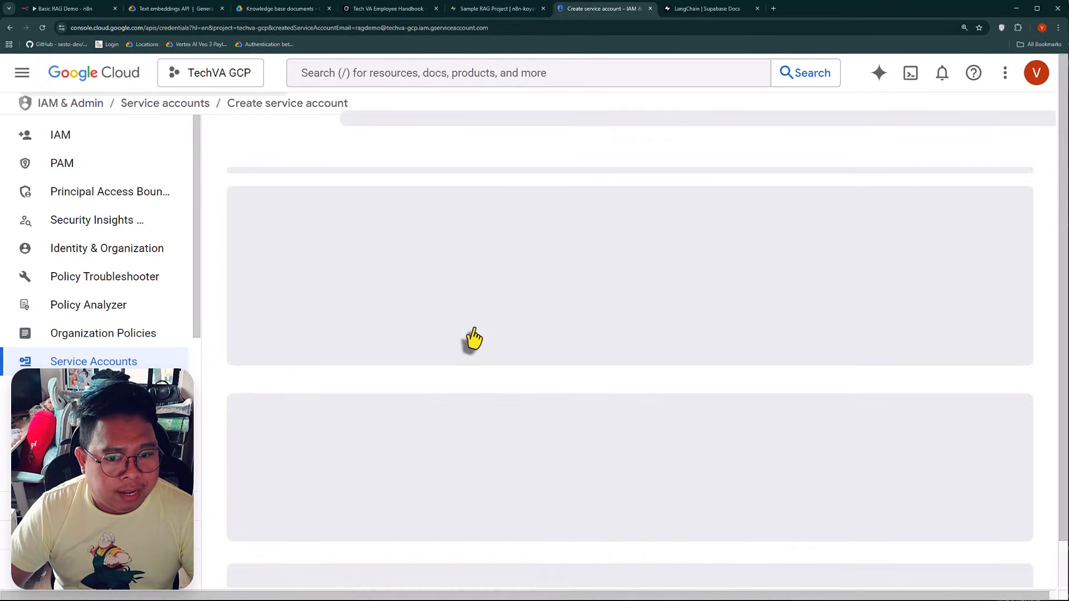
# Open the ragdemo service account's keys from the project's credentials, download a JSON key and open the key file
pyautogui.scroll(-2, 312, 478)
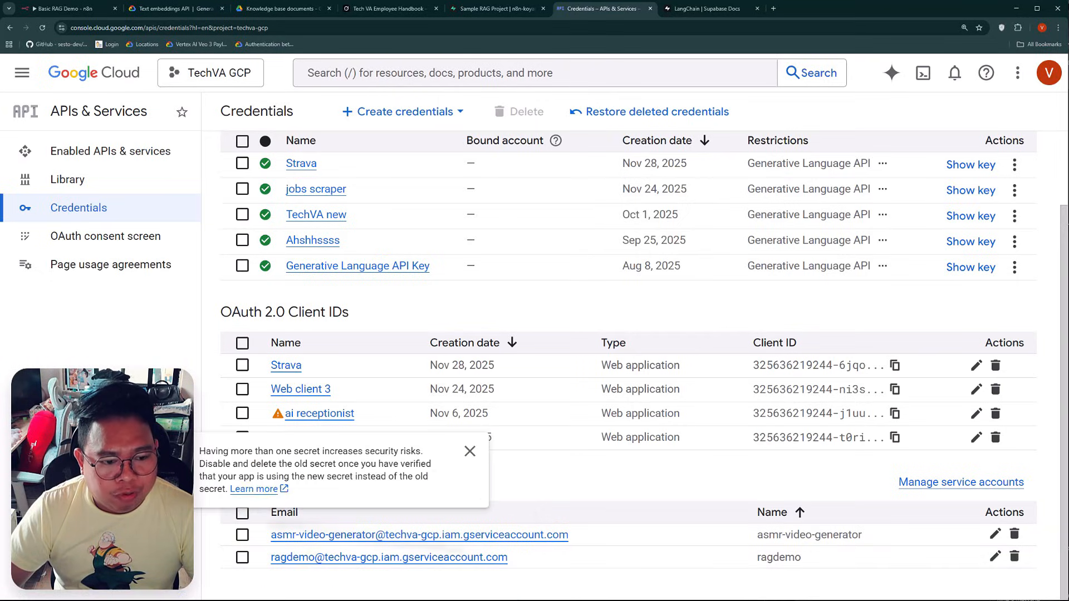
pyautogui.click(365, 558)
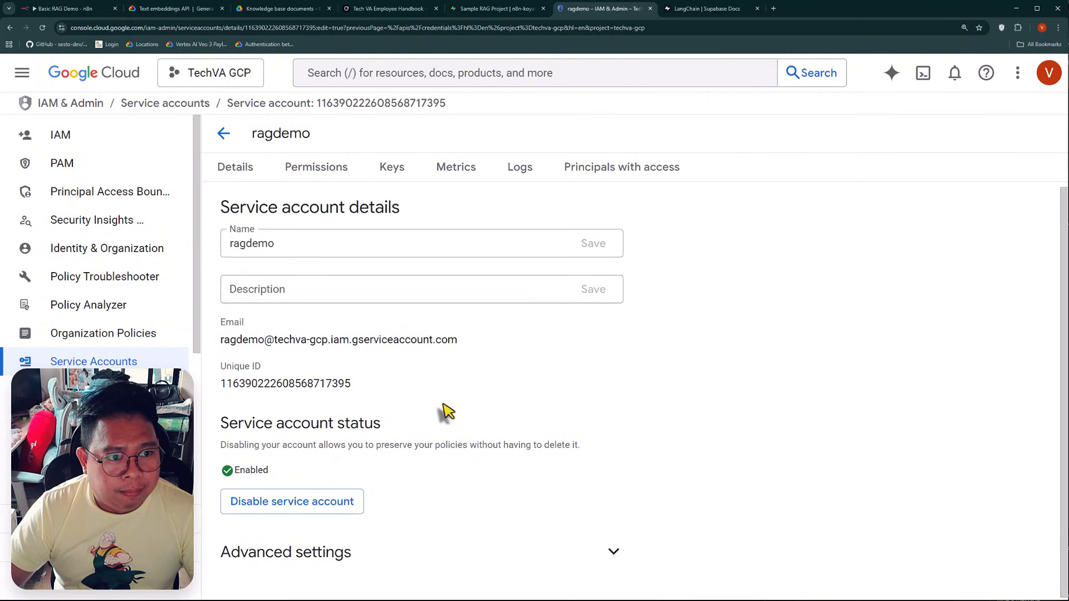
pyautogui.click(393, 169)
pyautogui.click(289, 445)
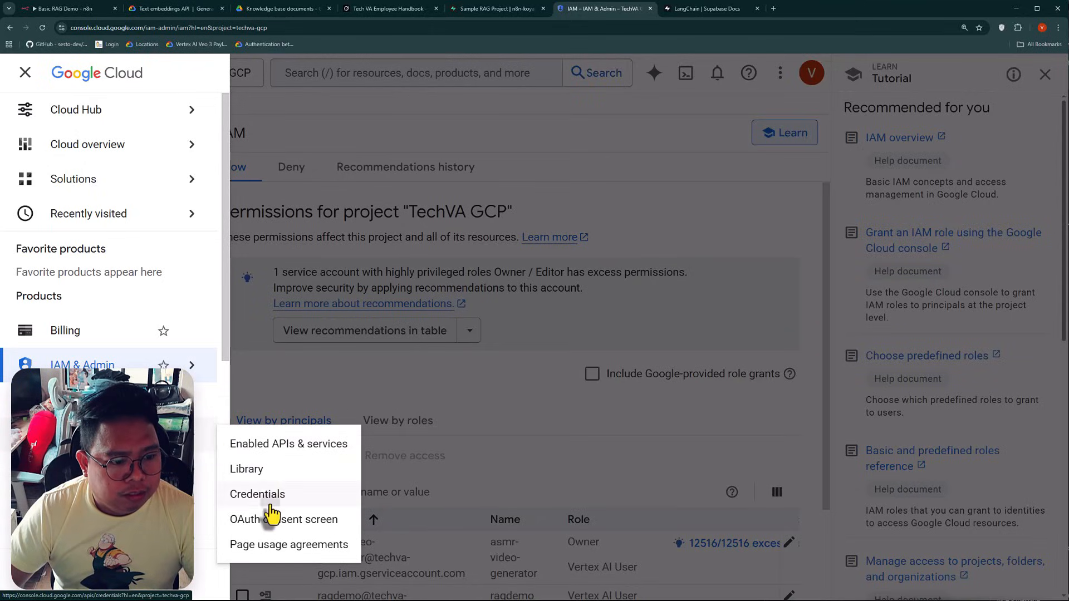
pyautogui.click(261, 494)
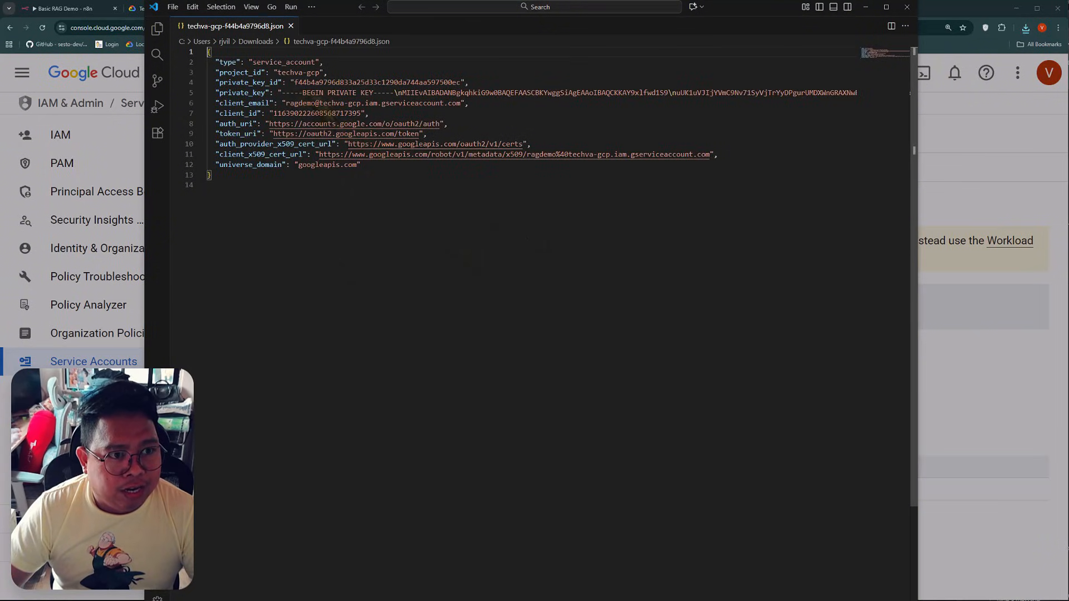
# Copy the private key from the JSON key file and paste it into the n8n credential's Private Key field
pyautogui.click(283, 107)
pyautogui.moveTo(283, 107); pyautogui.dragTo(977, 108)
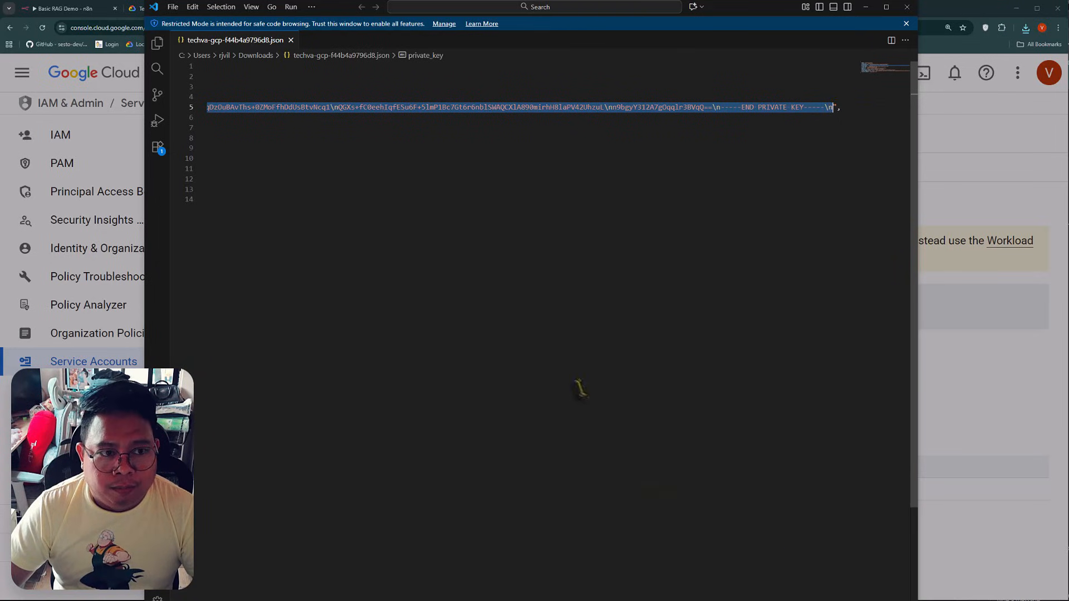
pyautogui.moveTo(802, 600); pyautogui.dragTo(223, 600)
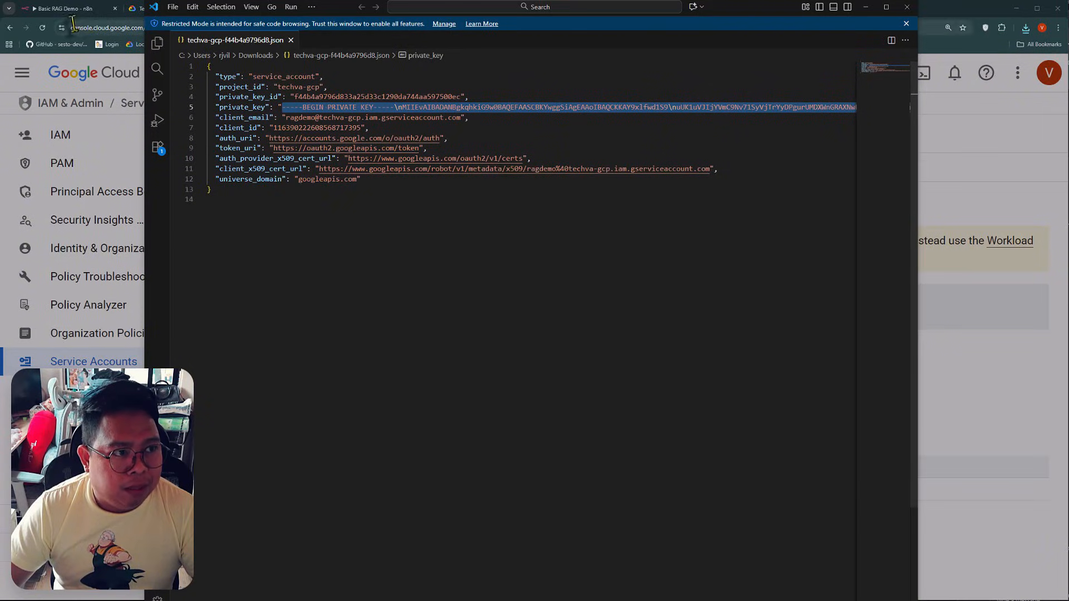
pyautogui.click(78, 9)
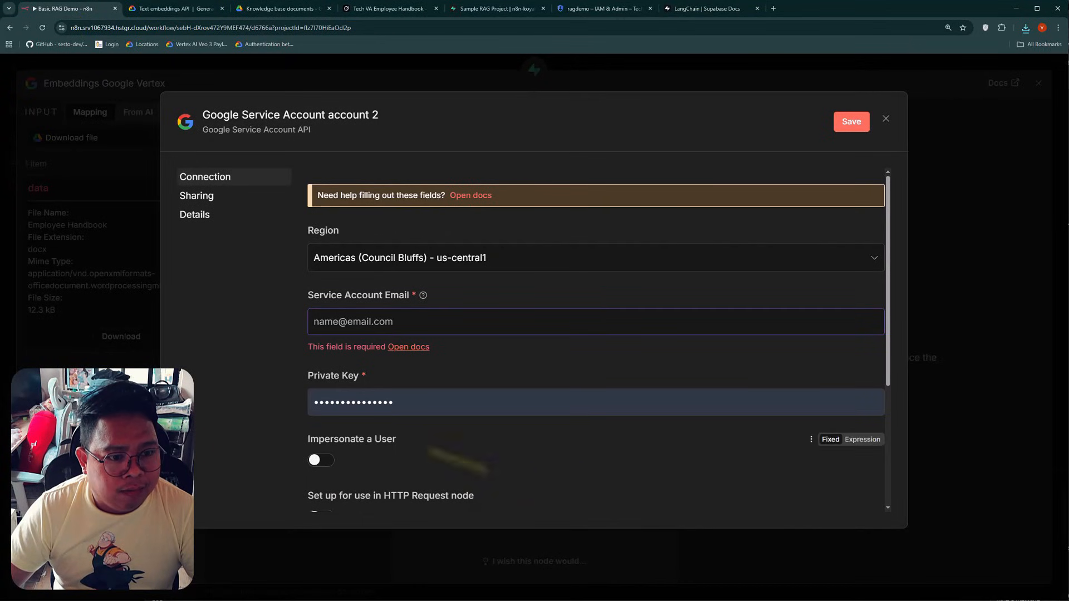
pyautogui.click(399, 403)
pyautogui.hotkey('ctrl', 'v')
pyautogui.click(253, 372)
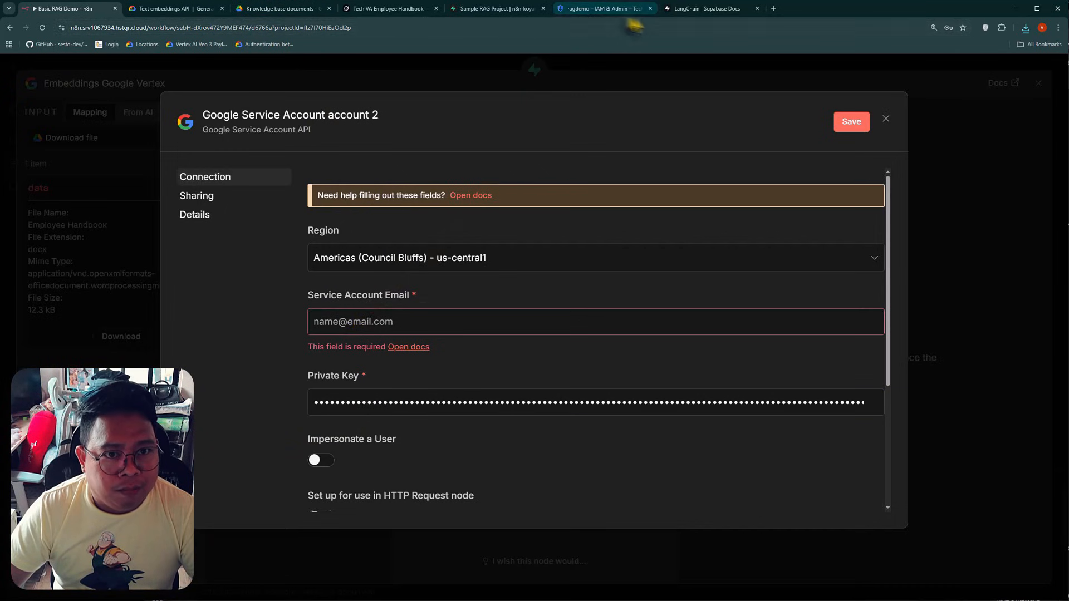
# Copy the ragdemo service account's email from its Google Cloud details and paste it into the n8n credential's Service Account Email field
pyautogui.click(604, 8)
pyautogui.click(448, 490)
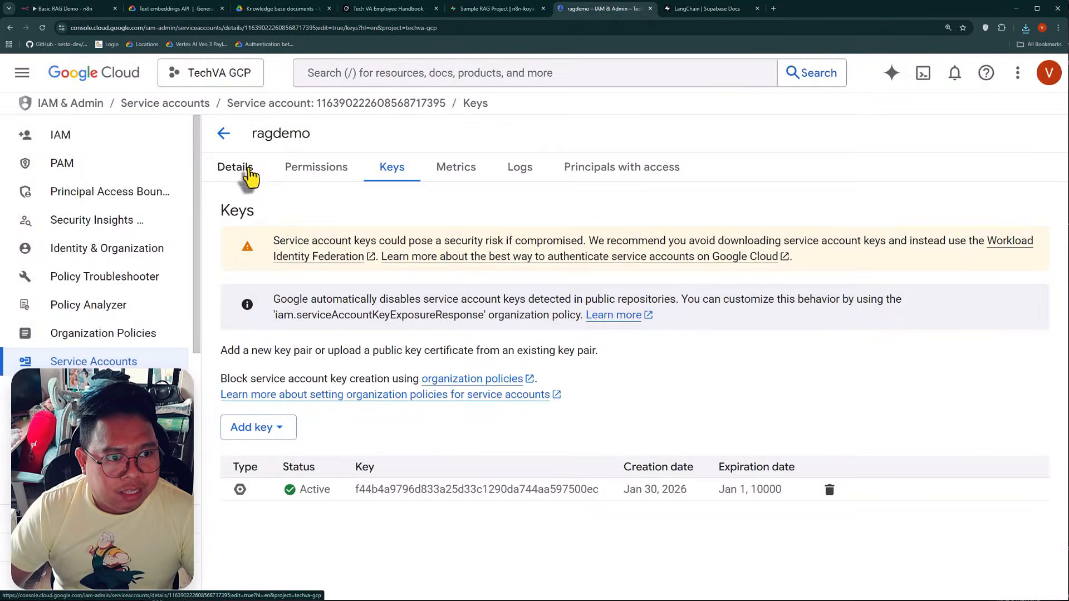
pyautogui.click(238, 168)
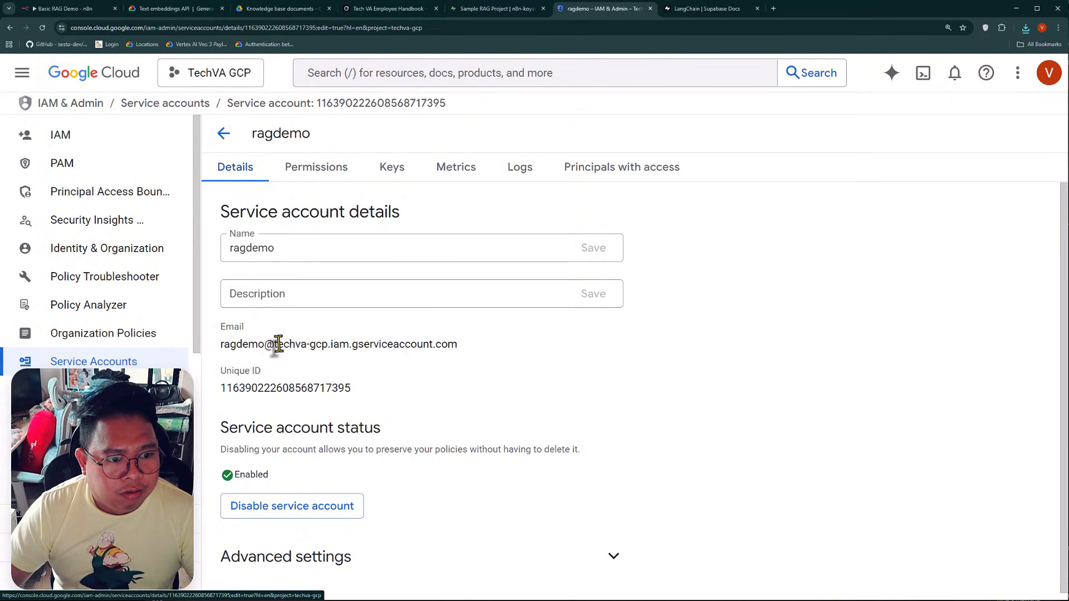
pyautogui.tripleClick(321, 345)
pyautogui.hotkey('ctrl', 'c')
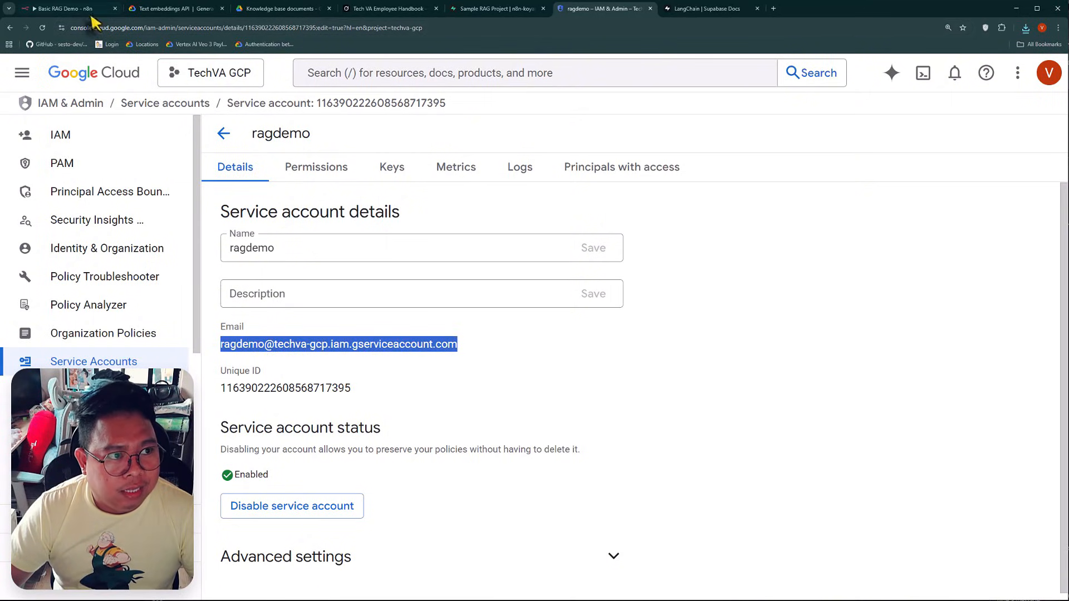
pyautogui.click(72, 8)
pyautogui.click(415, 316)
pyautogui.hotkey('ctrl', 'v')
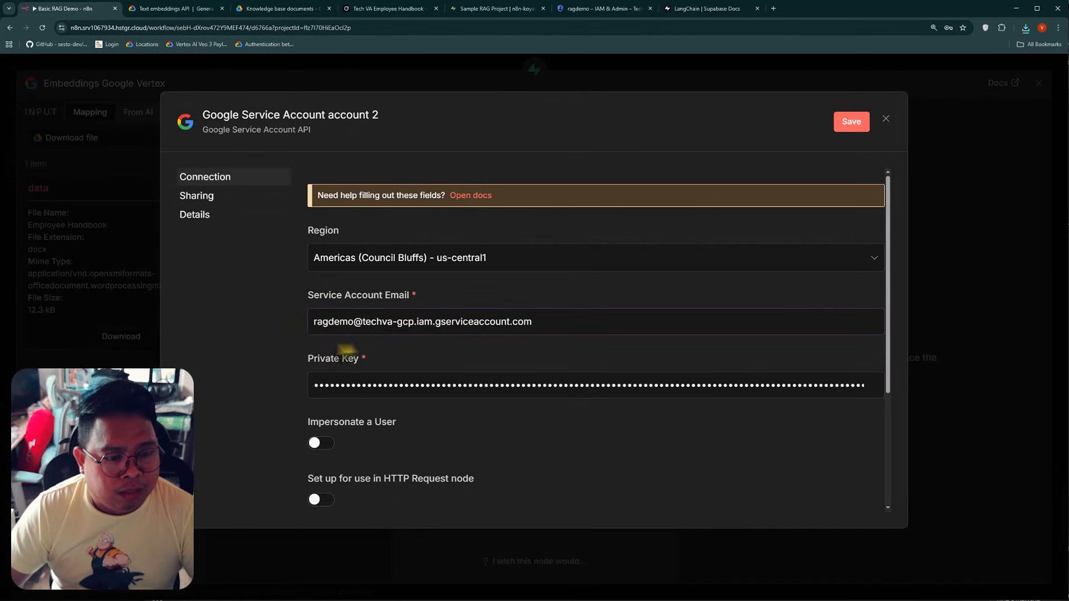
# Save the Google service account credential and return to the workflow canvas, dismissing the browser's offer to store the password
pyautogui.click(851, 121)
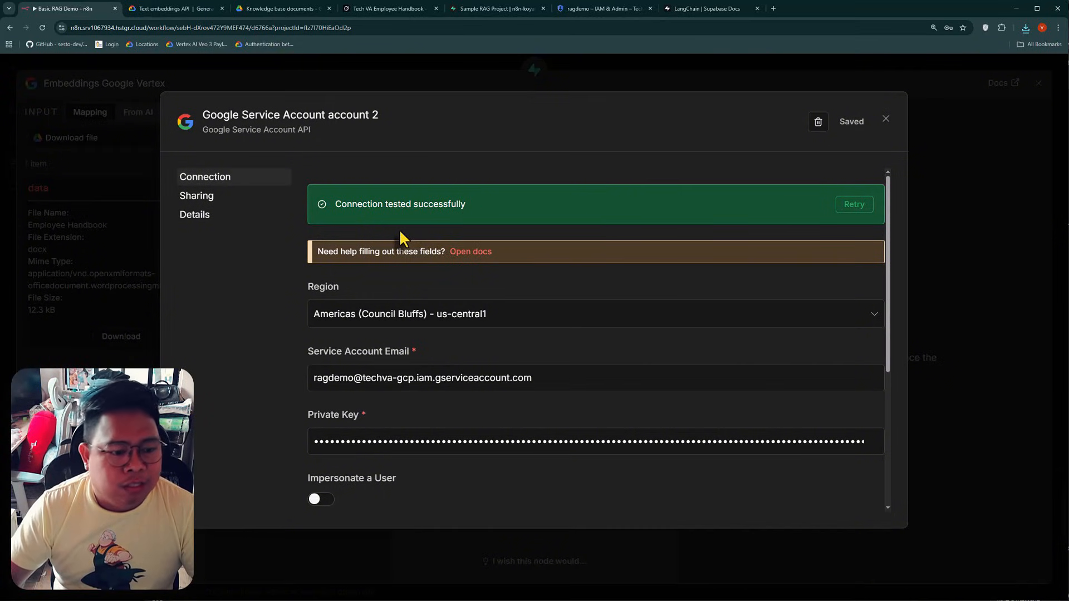
pyautogui.scroll(-2, 400, 238)
pyautogui.click(885, 120)
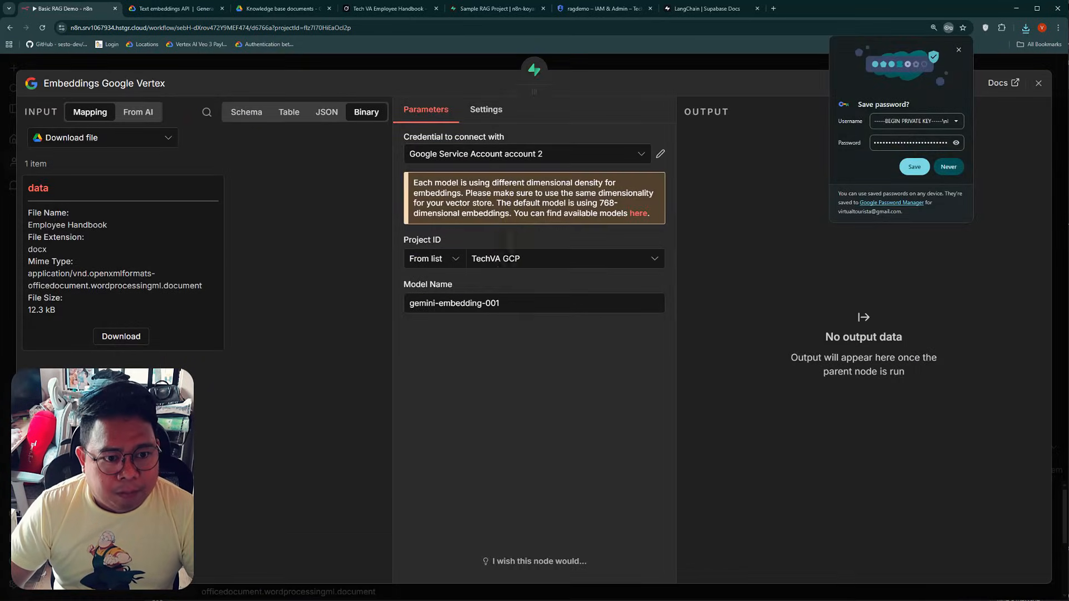
pyautogui.click(508, 266)
pyautogui.click(459, 283)
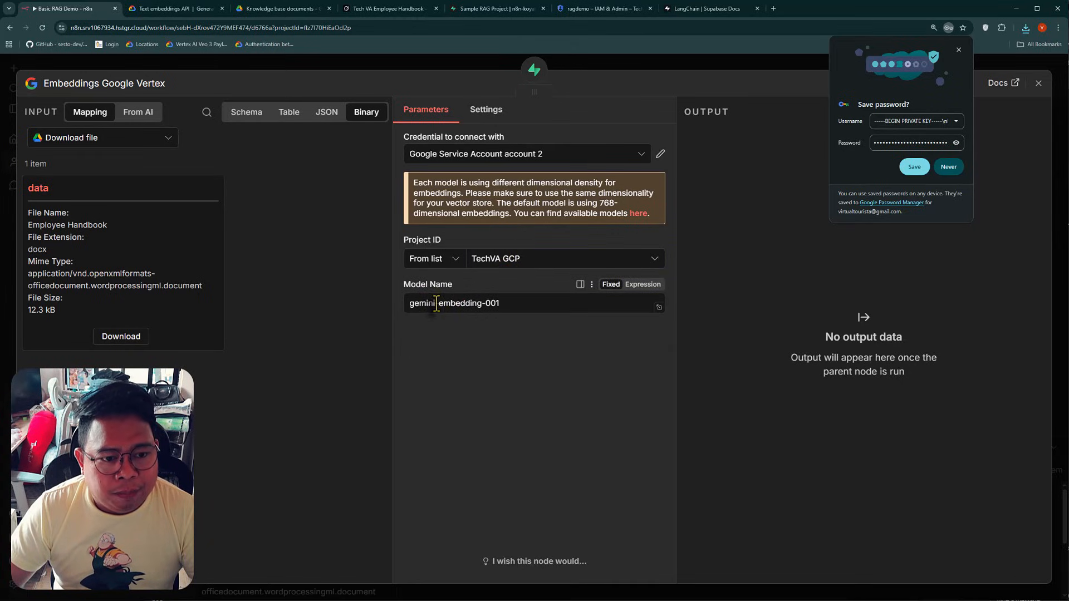
pyautogui.click(430, 63)
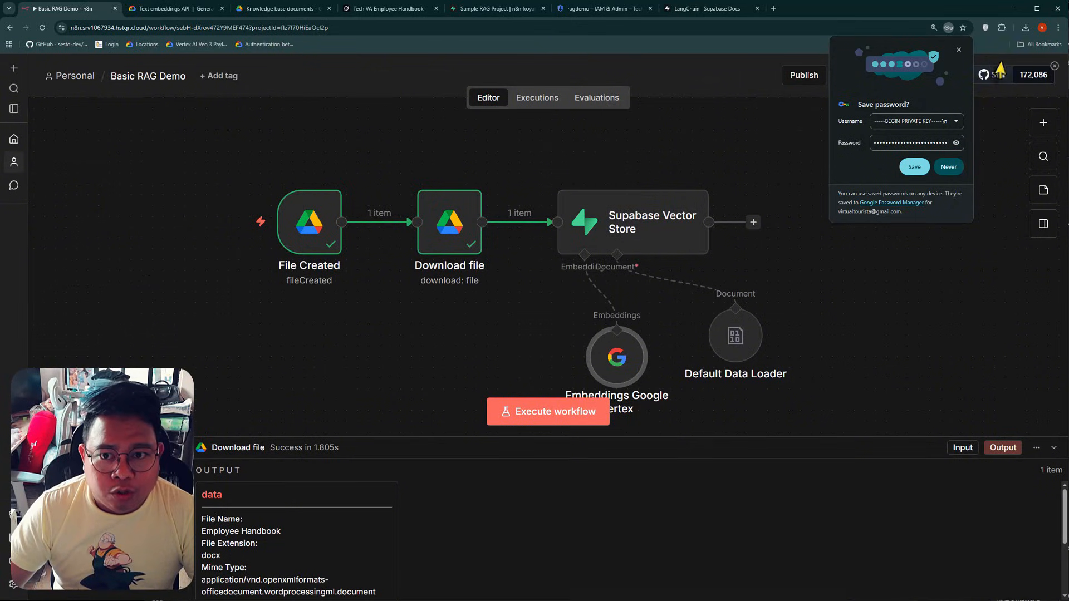
pyautogui.click(958, 50)
# Arrange the Embeddings Google Vertex and Default Data Loader nodes side by side beneath the Supabase Vector Store node
pyautogui.moveTo(617, 359); pyautogui.dragTo(530, 328)
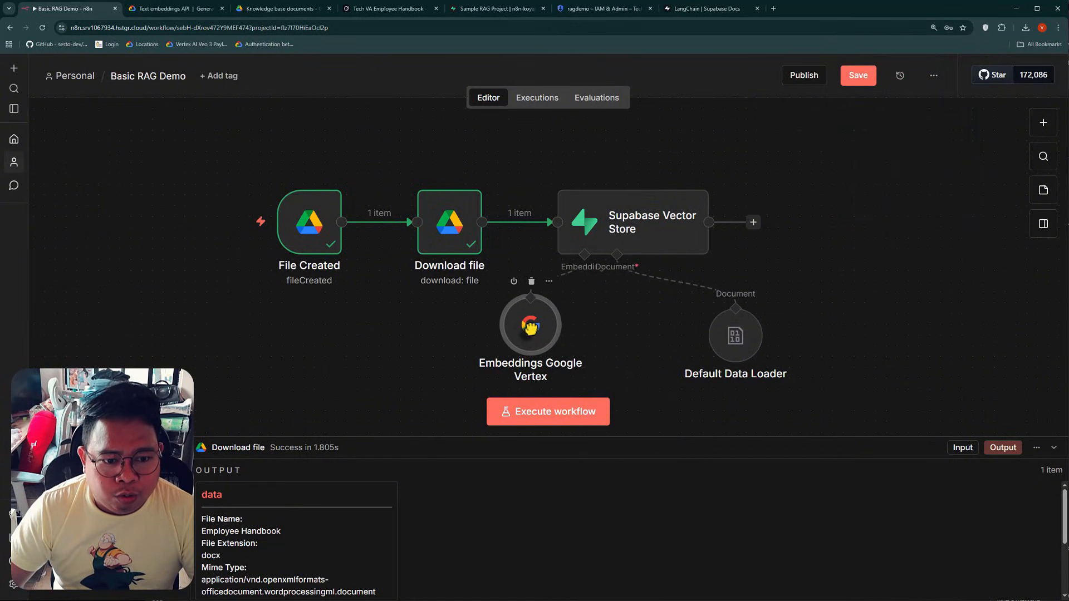
pyautogui.moveTo(736, 344); pyautogui.dragTo(704, 348)
pyautogui.moveTo(531, 331); pyautogui.dragTo(541, 340)
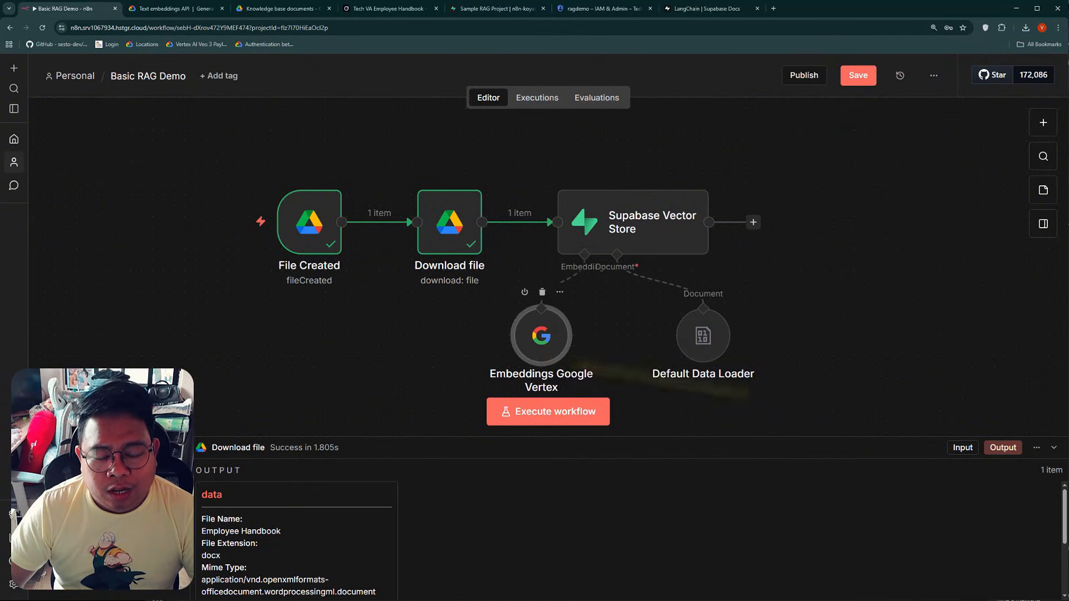
pyautogui.scroll(-2, 879, 352)
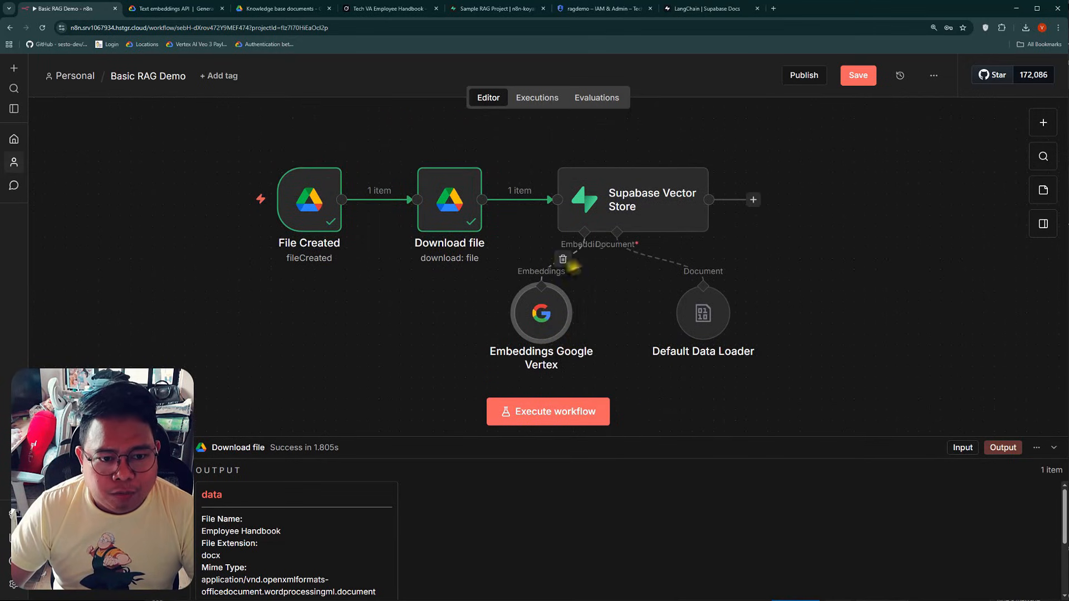
pyautogui.moveTo(539, 323); pyautogui.dragTo(549, 325)
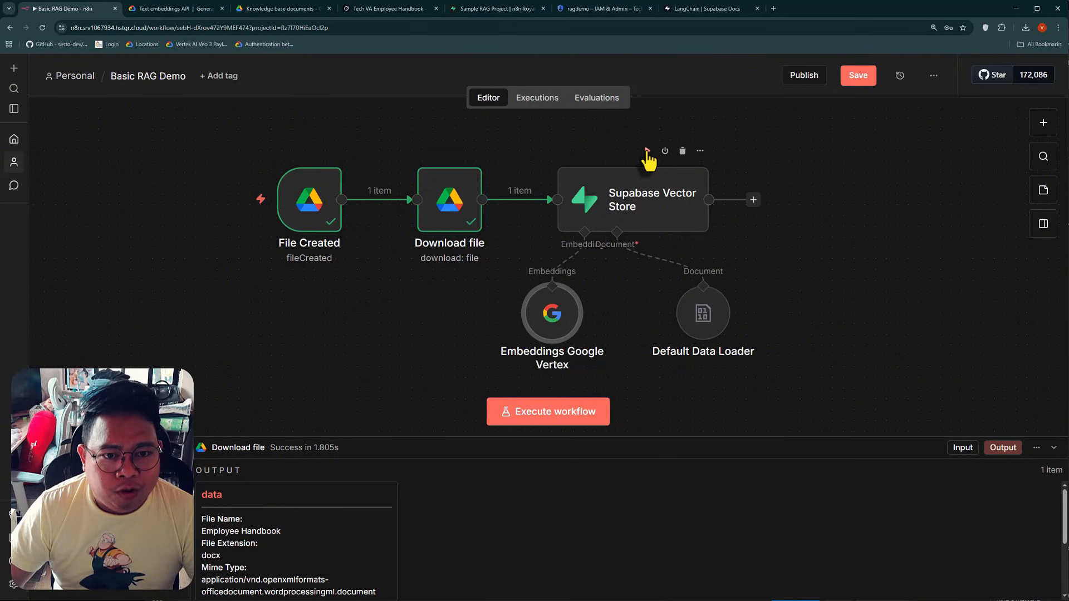
# Run the Supabase Vector Store node and review the handbook text passed to the Embeddings Google Vertex node
pyautogui.click(647, 151)
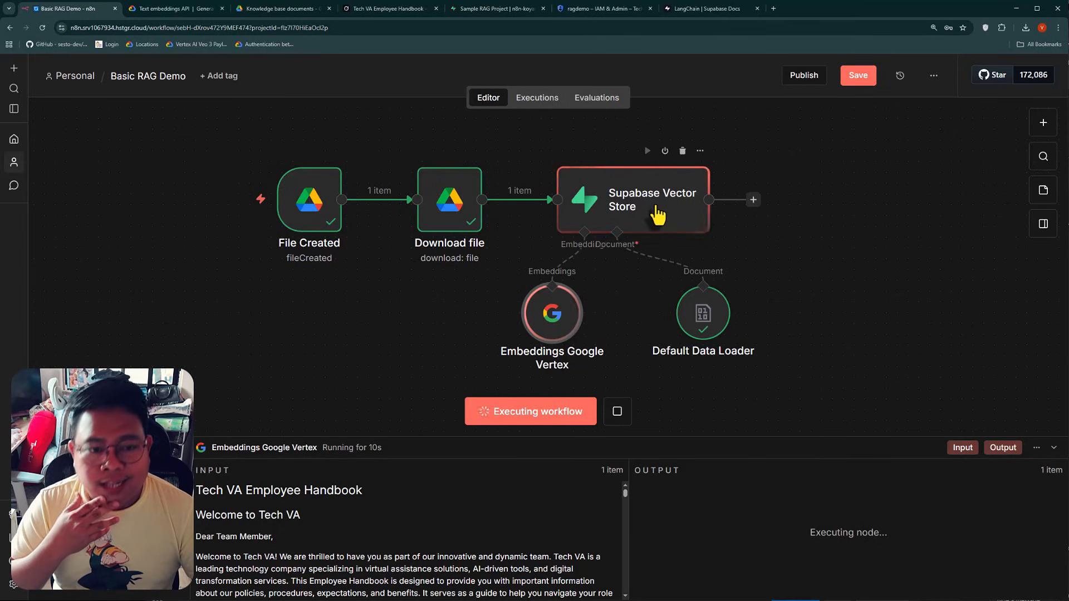
pyautogui.scroll(-20, 432, 522)
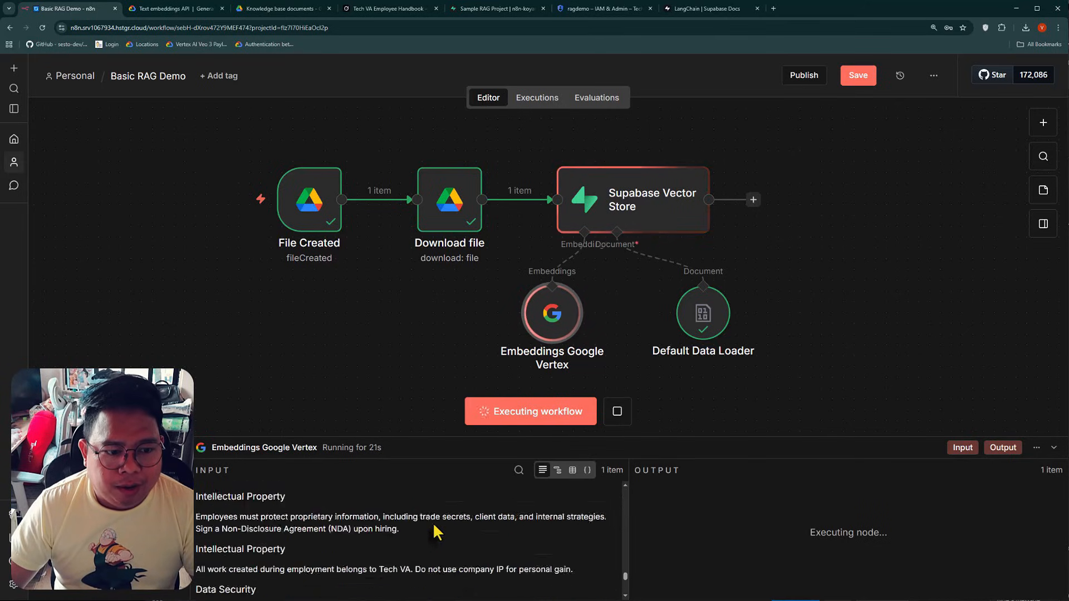
pyautogui.scroll(20, 332, 538)
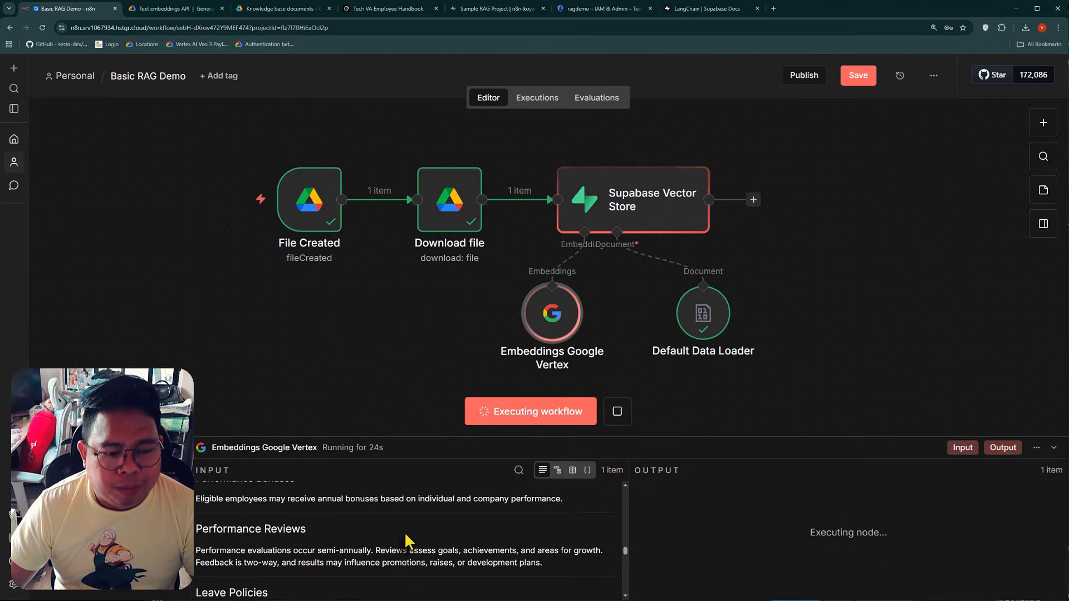
pyautogui.scroll(10, 407, 539)
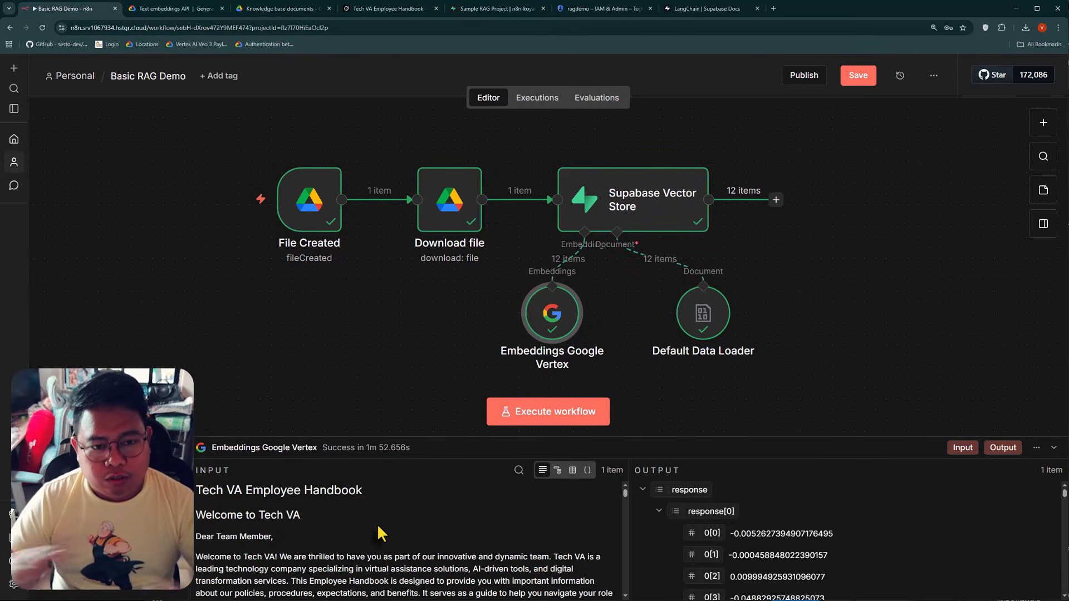
# Inspect the Supabase Vector Store node's output and check the inserted rows and metadata in Supabase's documents table
pyautogui.moveTo(637, 222)
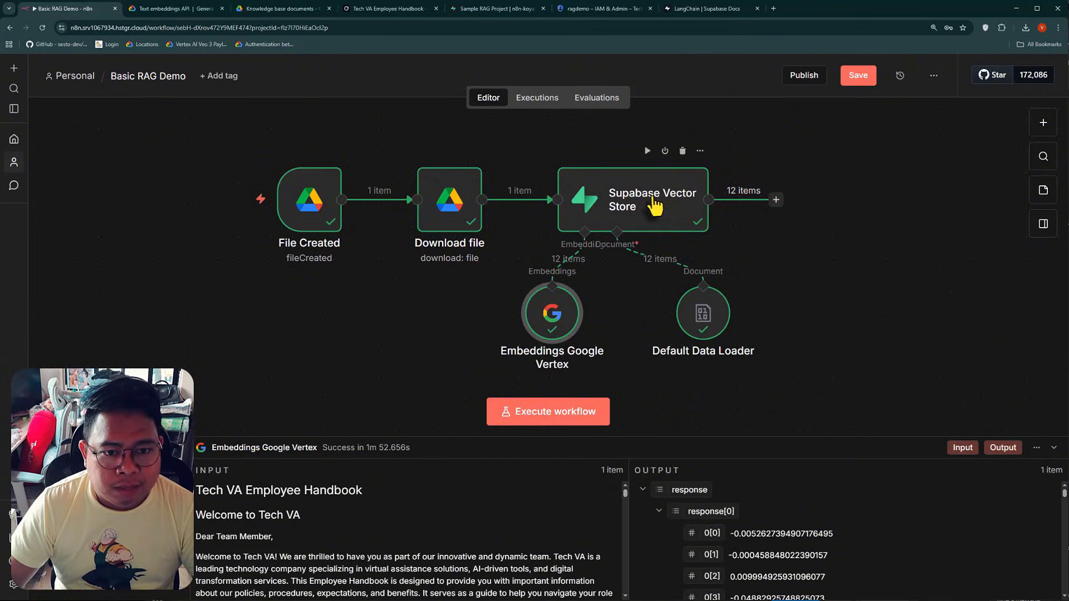
pyautogui.doubleClick(626, 208)
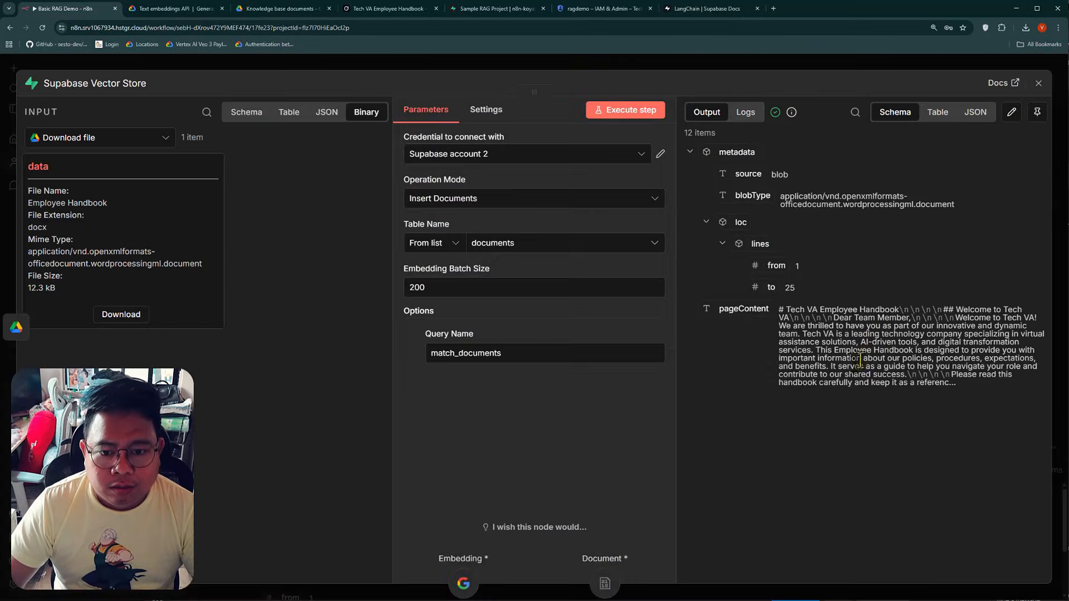
pyautogui.click(308, 67)
pyautogui.click(497, 8)
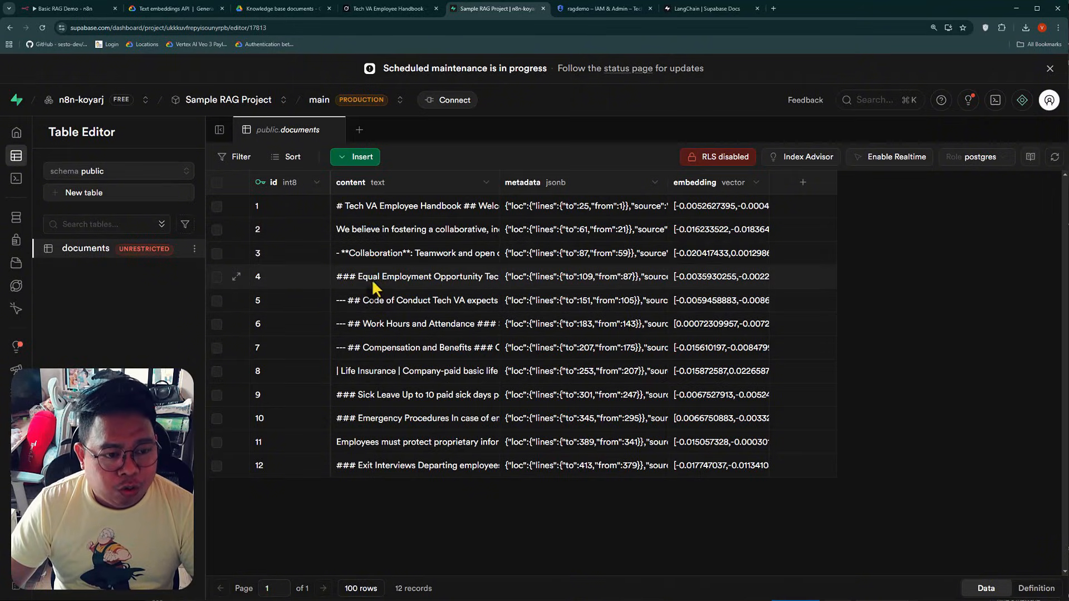
pyautogui.doubleClick(601, 234)
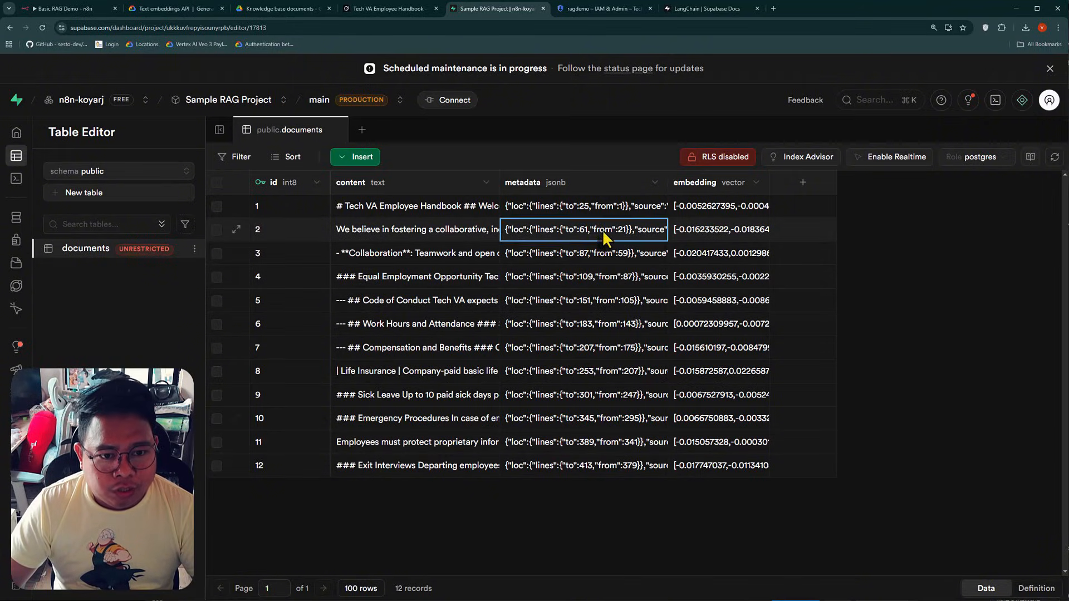
# Return to n8n and add a metadata property named file_id to the Default Data Loader node
pyautogui.hotkey('ctrl', '1')
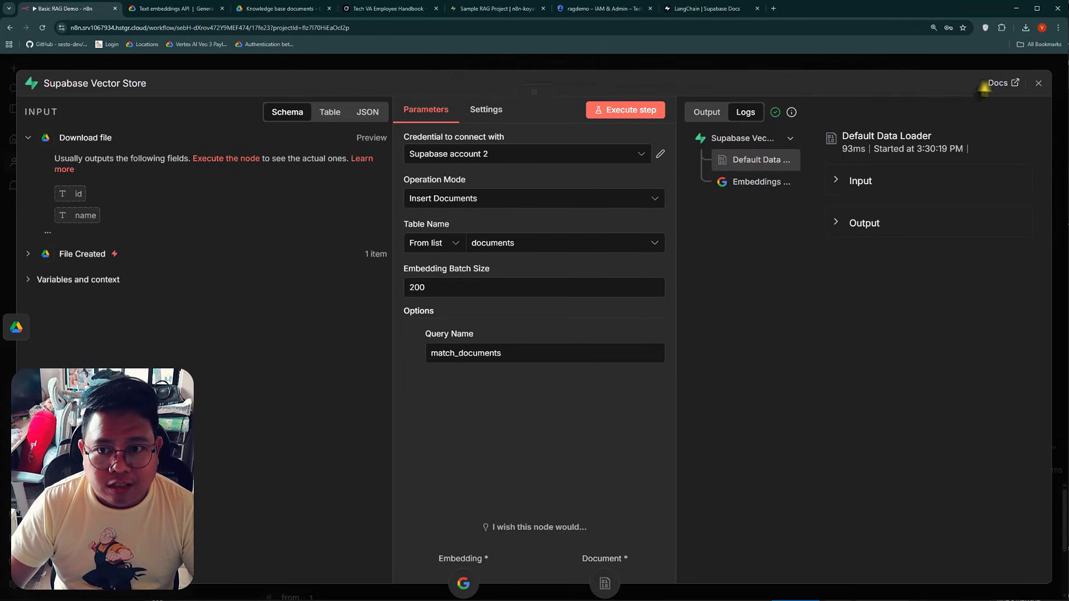
pyautogui.click(1056, 95)
pyautogui.doubleClick(702, 337)
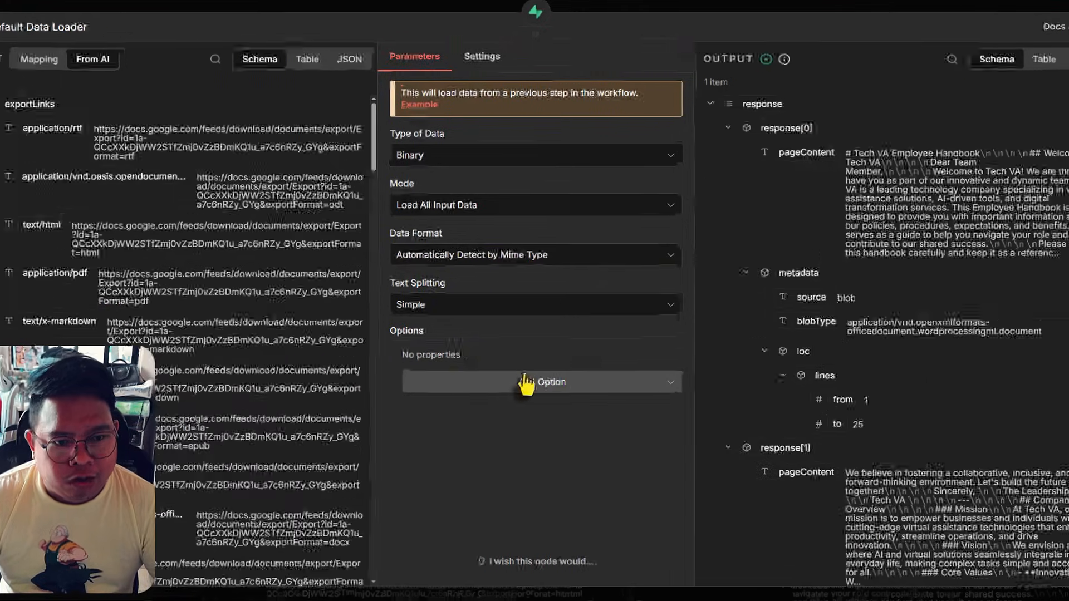
pyautogui.click(526, 383)
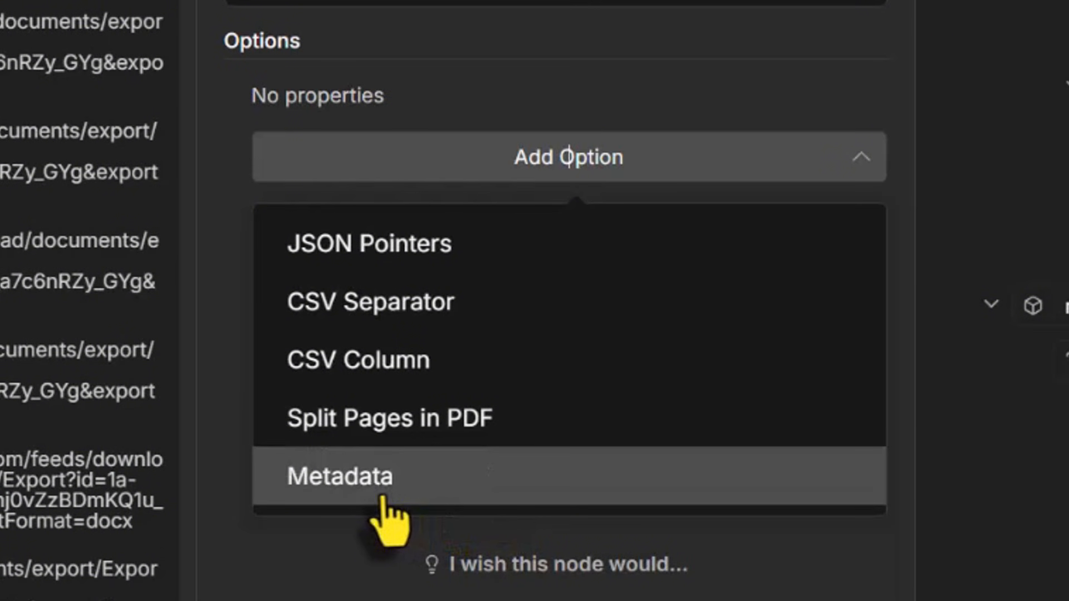
pyautogui.click(457, 529)
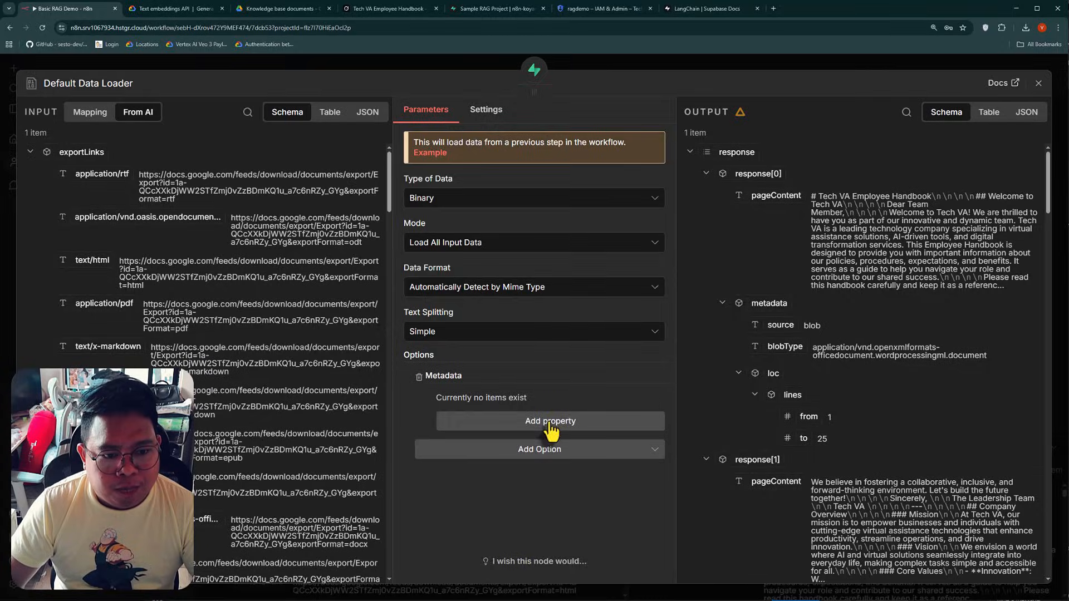
pyautogui.click(550, 423)
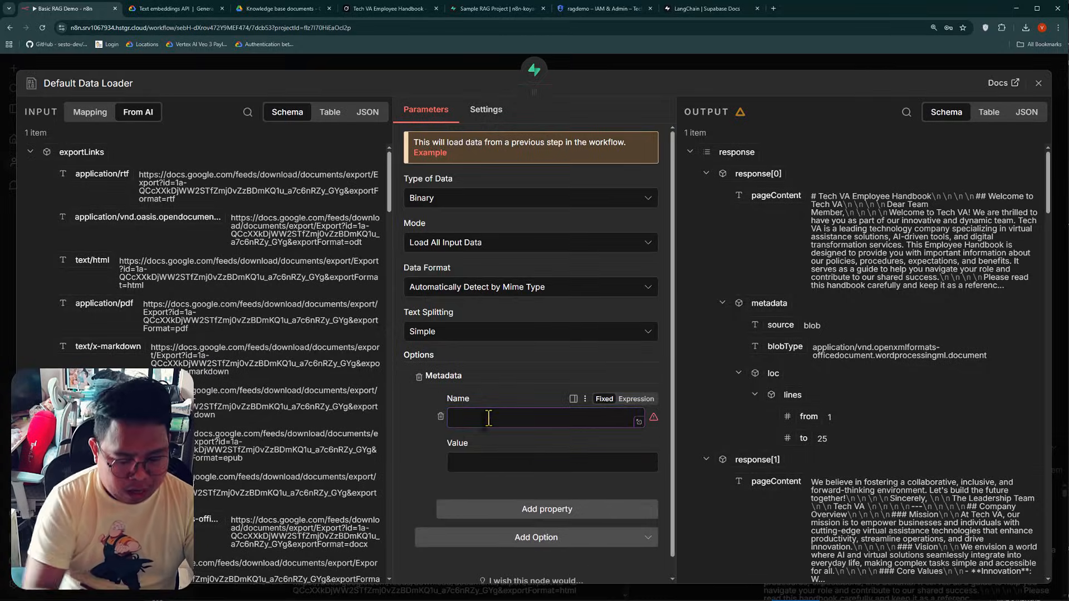
pyautogui.write('file_i')
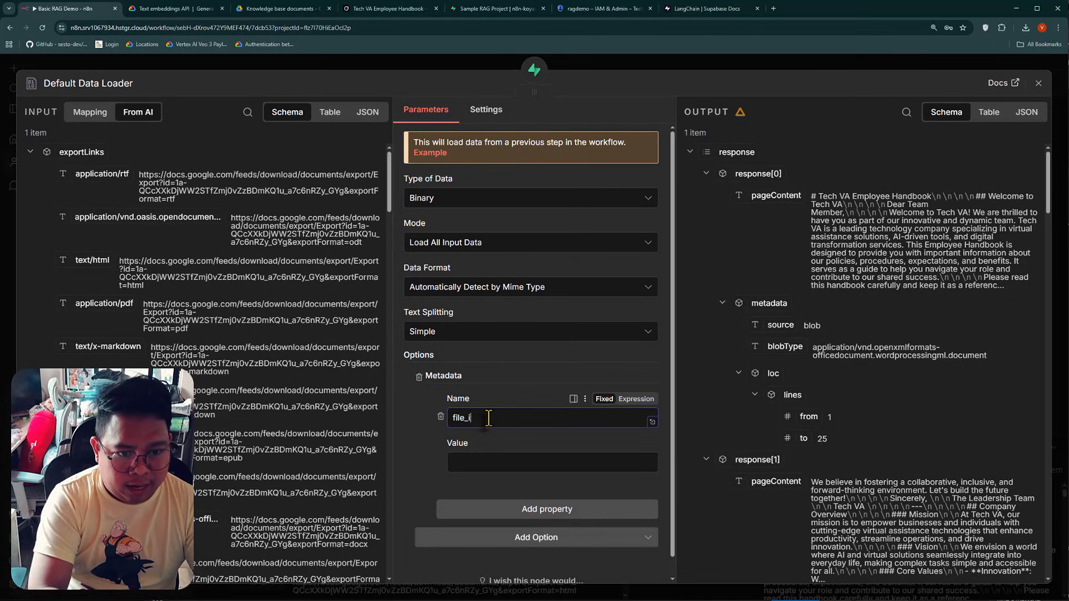
pyautogui.write('d')
# Map the file_id metadata value to the File Created node's id, {{ $('File Created').item.json.id }}, and close the Default Data Loader
pyautogui.click(486, 465)
pyautogui.scroll(-10, 149, 284)
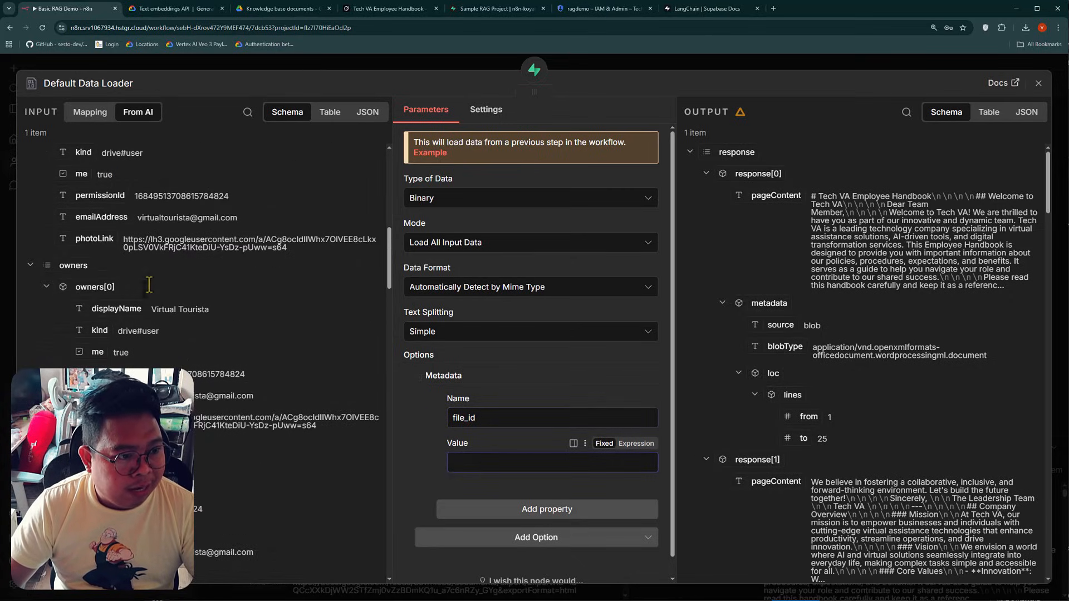
pyautogui.scroll(-5, 149, 285)
pyautogui.click(90, 112)
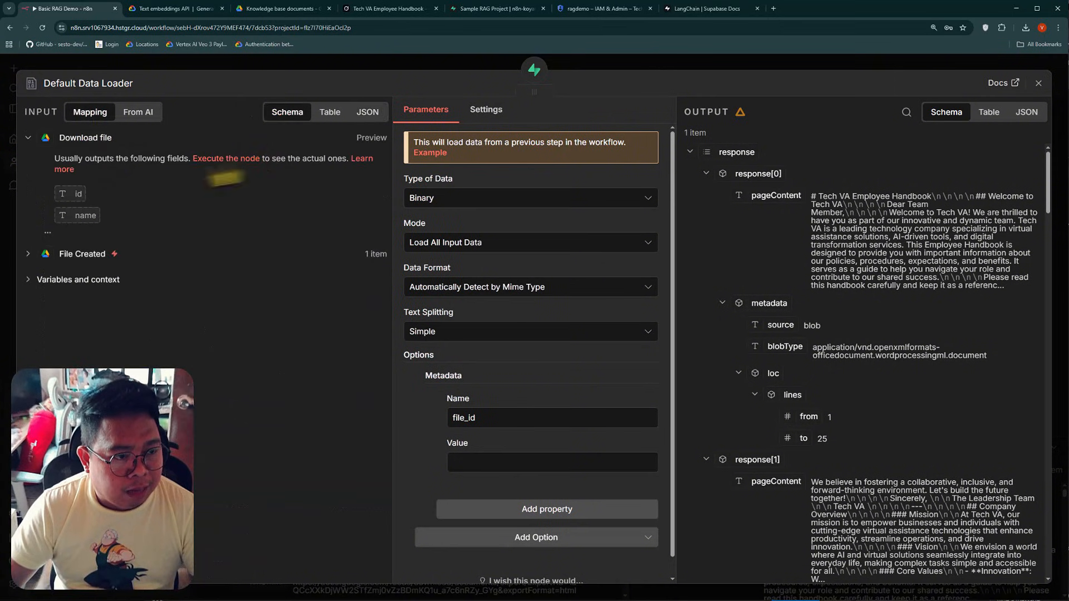
pyautogui.click(78, 257)
pyautogui.scroll(-10, 83, 267)
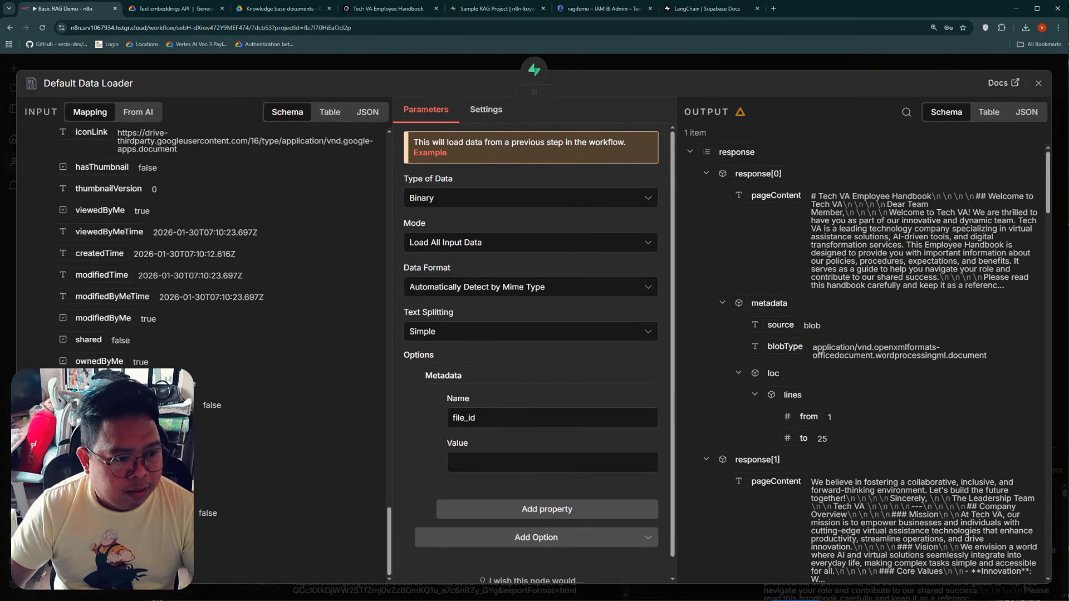
pyautogui.scroll(-10, 216, 333)
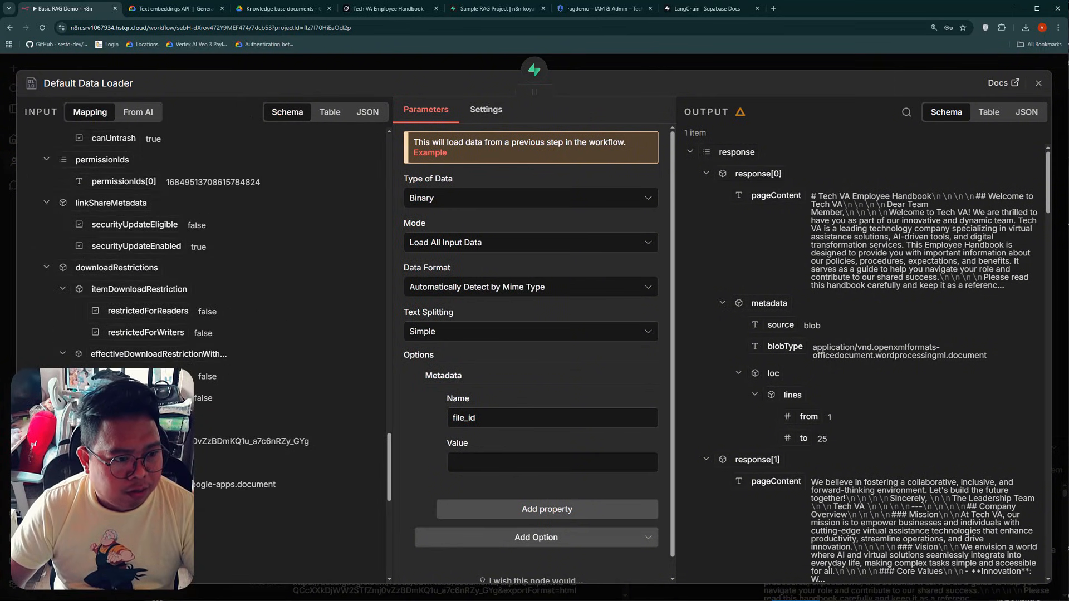
pyautogui.scroll(-4, 111, 255)
pyautogui.moveTo(79, 216); pyautogui.dragTo(456, 463)
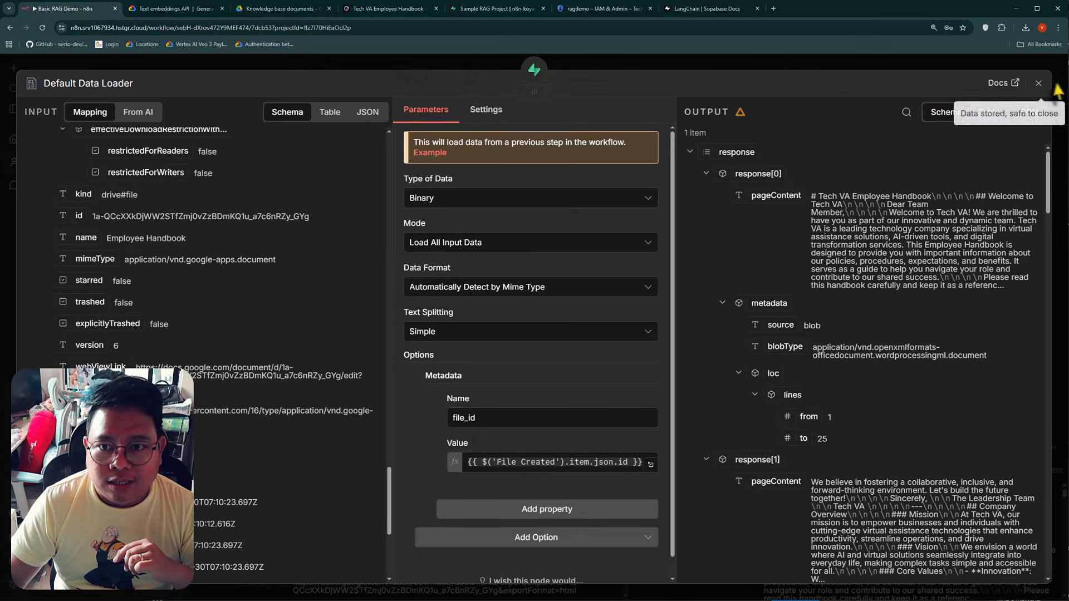
pyautogui.click(1038, 83)
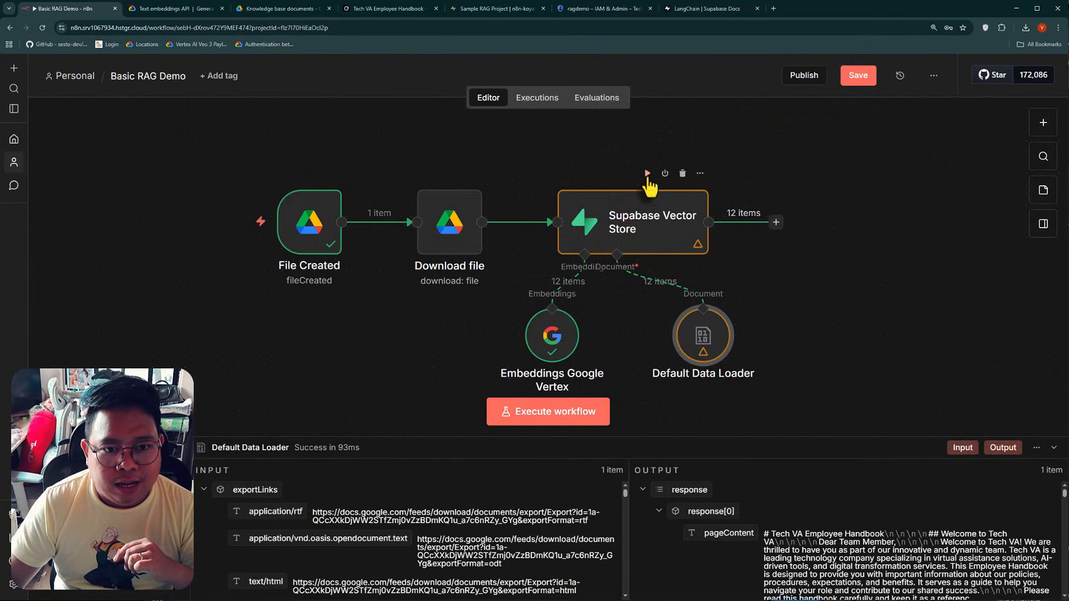
# Run the Supabase Vector Store node and check the file_id in the row metadata of Supabase's documents table
pyautogui.click(648, 179)
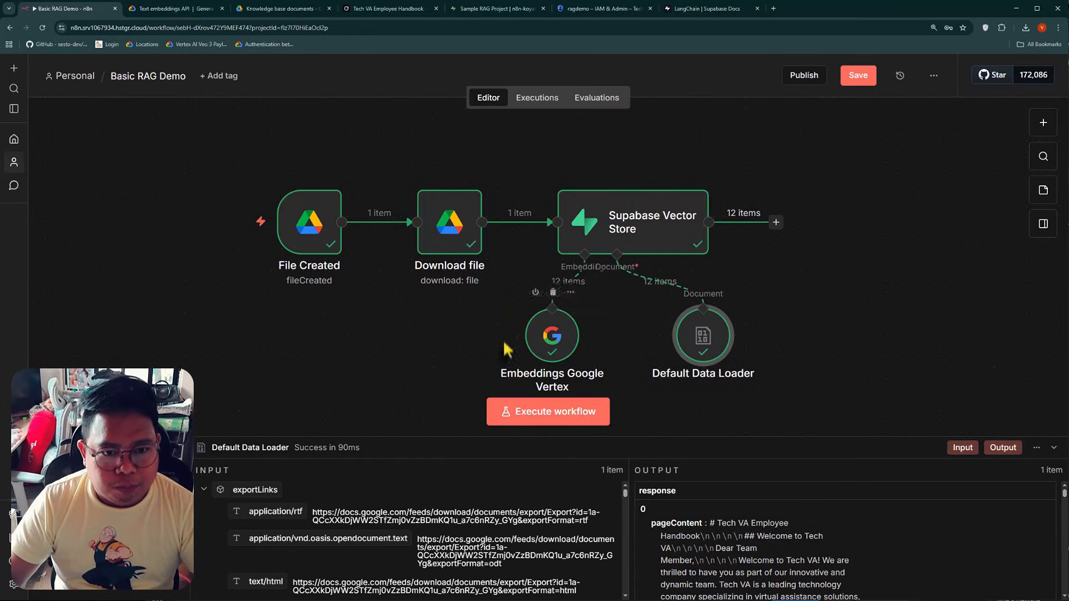
pyautogui.click(493, 9)
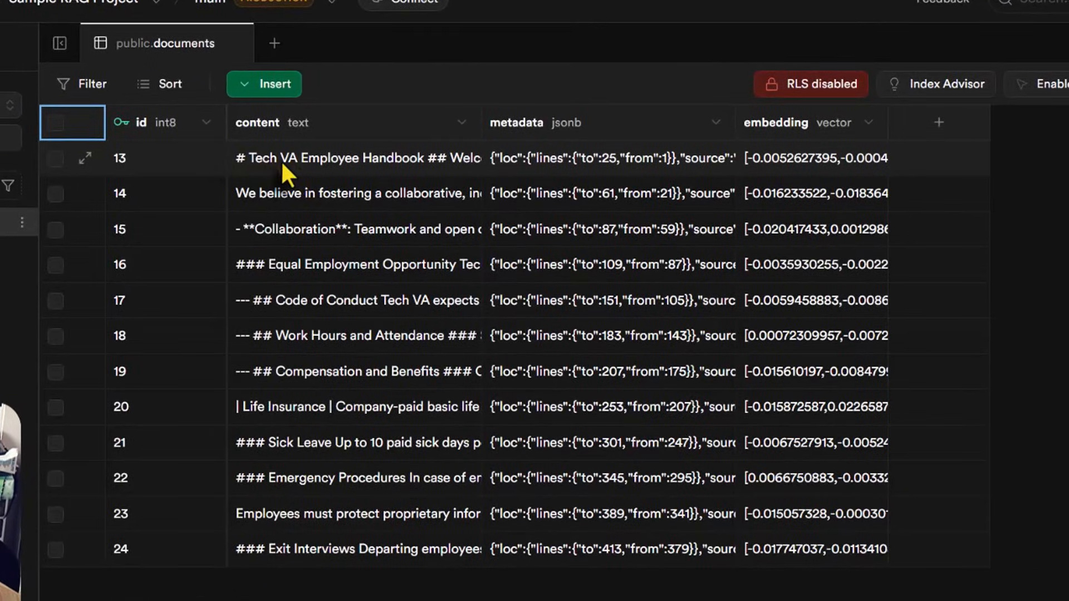
pyautogui.click(540, 169)
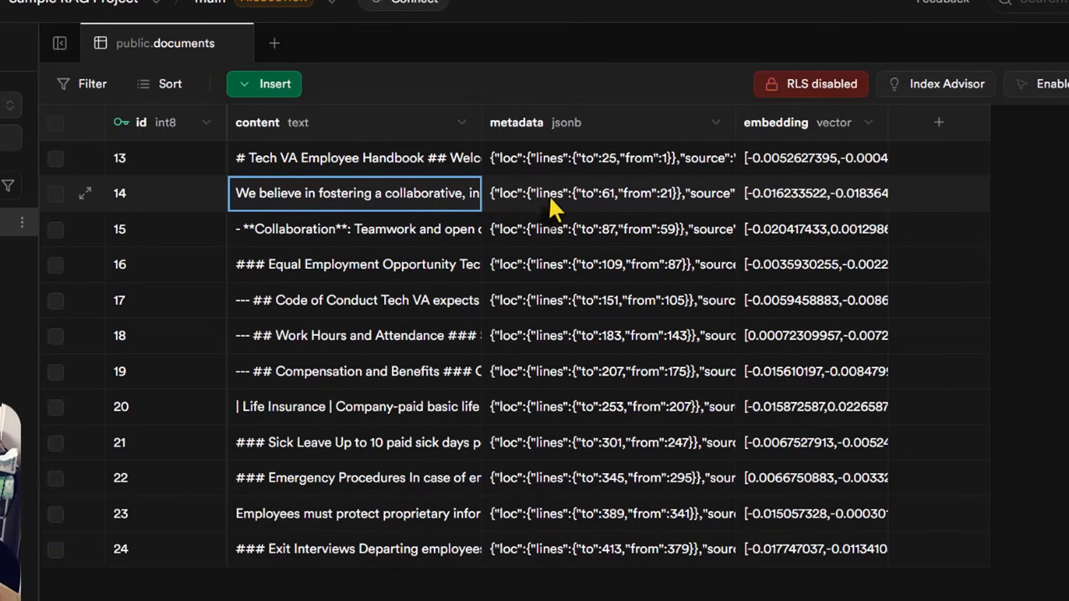
pyautogui.doubleClick(548, 197)
pyautogui.scroll(-2, 587, 326)
pyautogui.scroll(1, 587, 325)
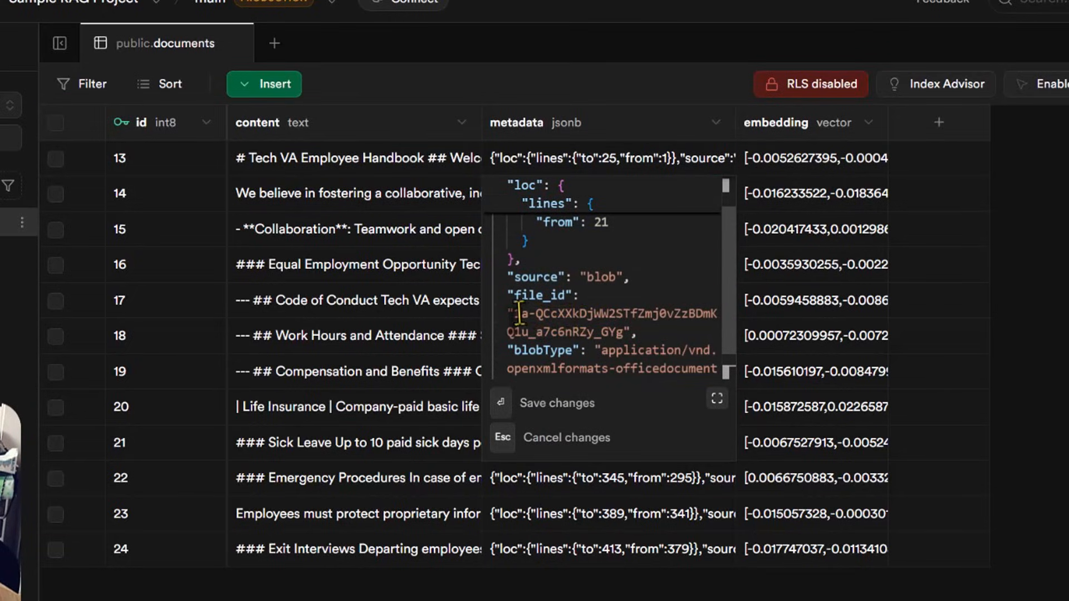
pyautogui.moveTo(513, 314); pyautogui.dragTo(619, 331)
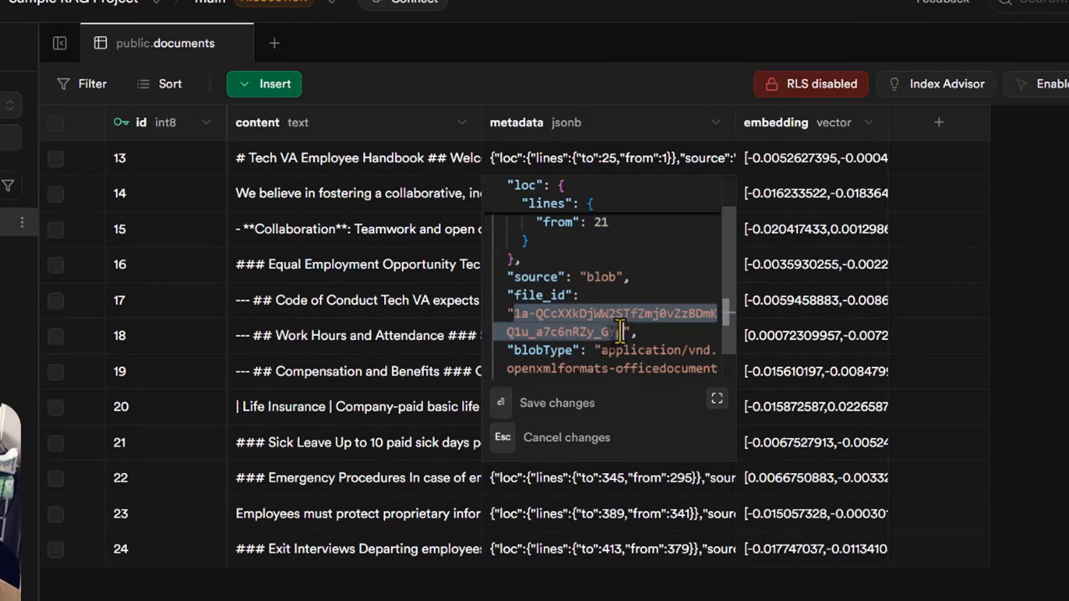
pyautogui.moveTo(620, 332); pyautogui.dragTo(624, 332)
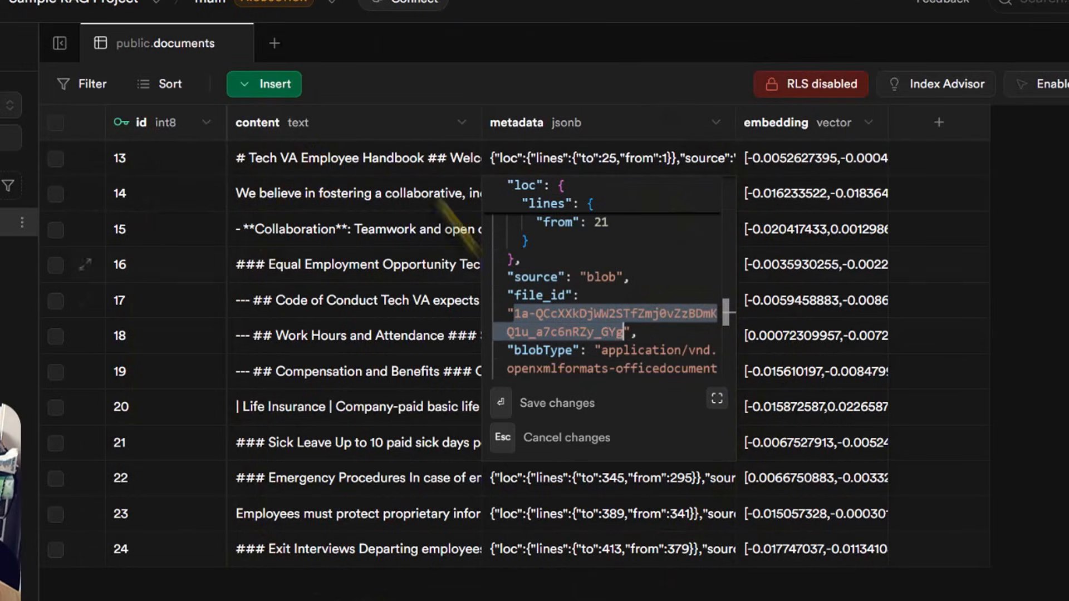
pyautogui.press('Escape')
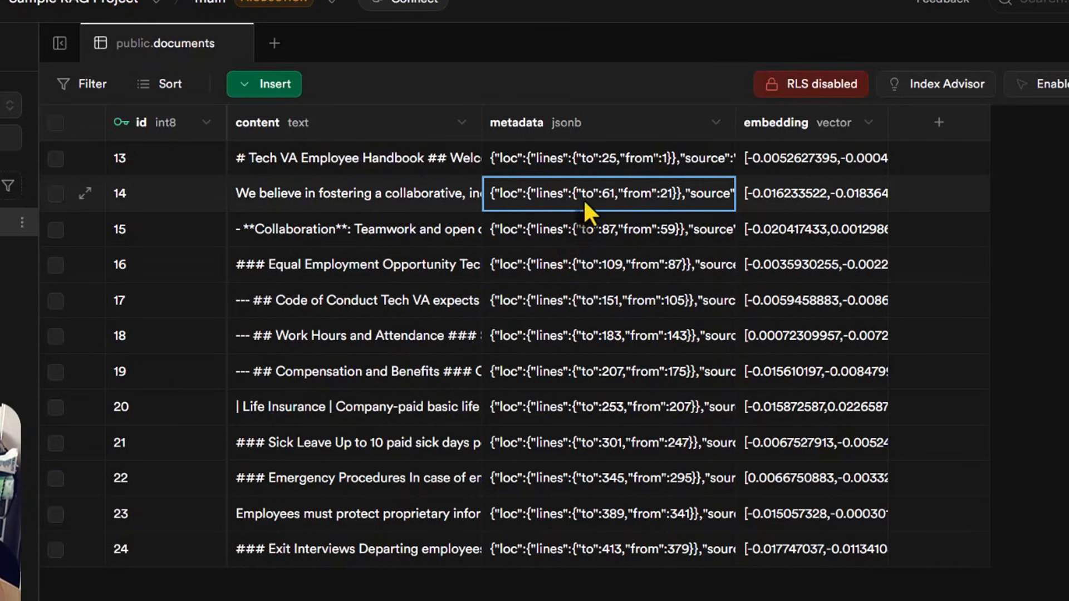
pyautogui.doubleClick(584, 201)
pyautogui.press('Escape')
# Open Employee Handbook from Google Drive's Knowledge base documents folder, compare it with the rows in Supabase's documents table, and return to n8n
pyautogui.click(94, 11)
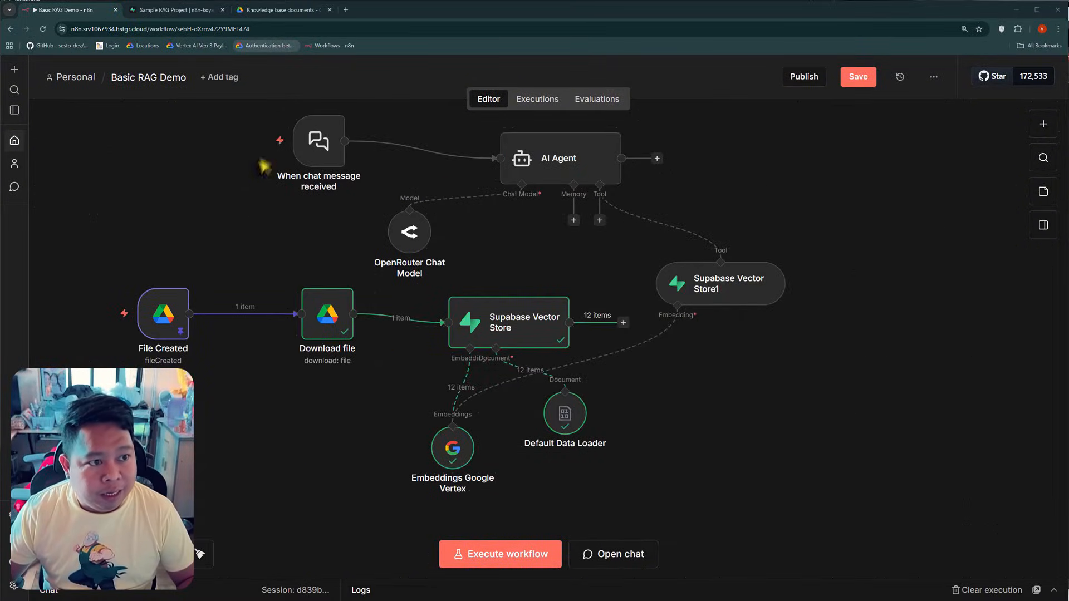
pyautogui.click(257, 12)
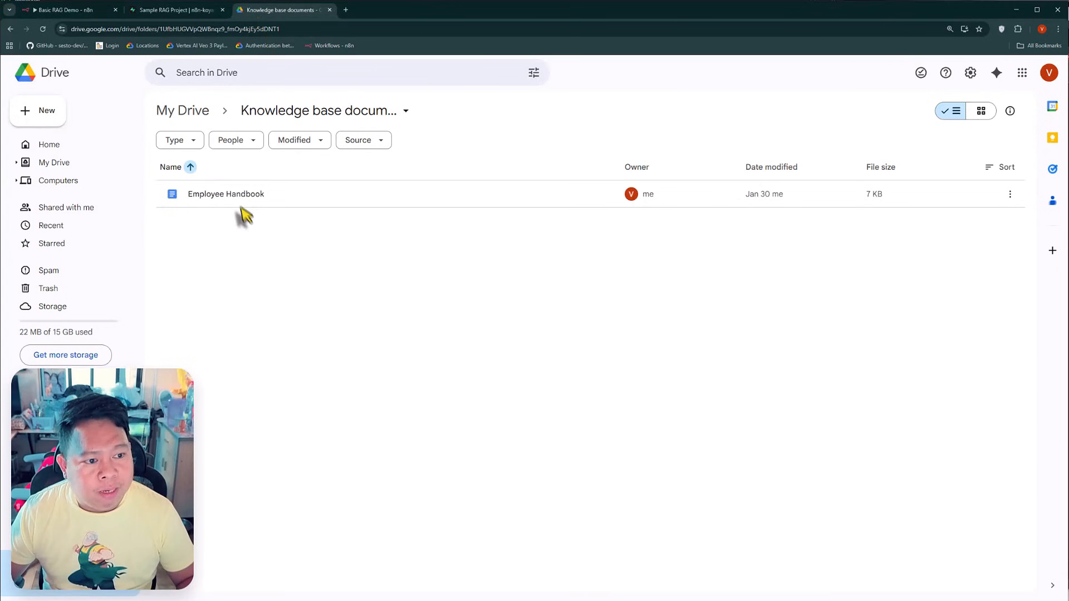
pyautogui.doubleClick(230, 193)
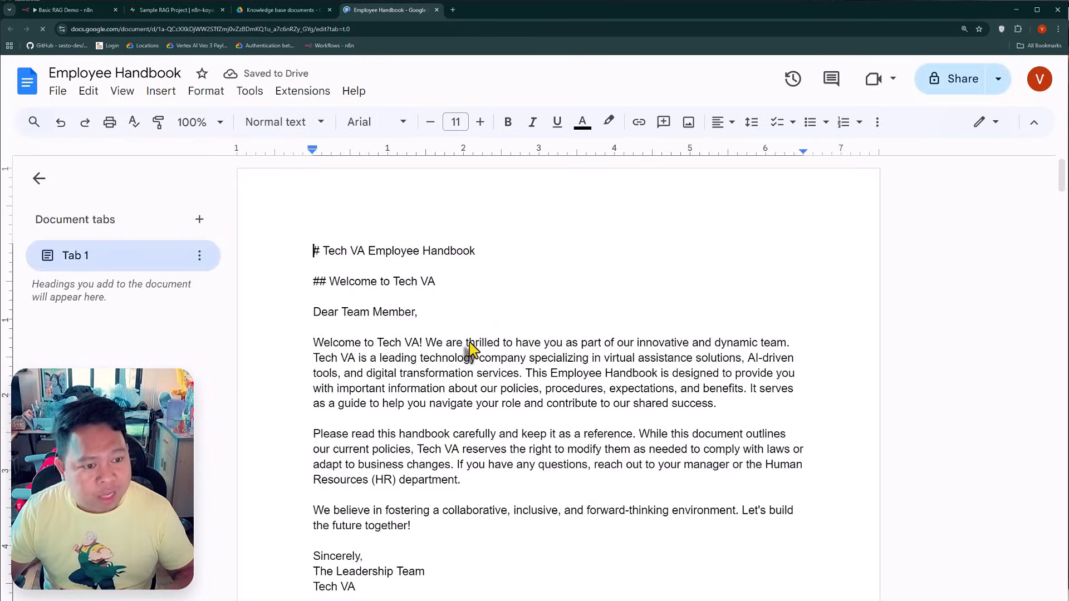
pyautogui.click(64, 9)
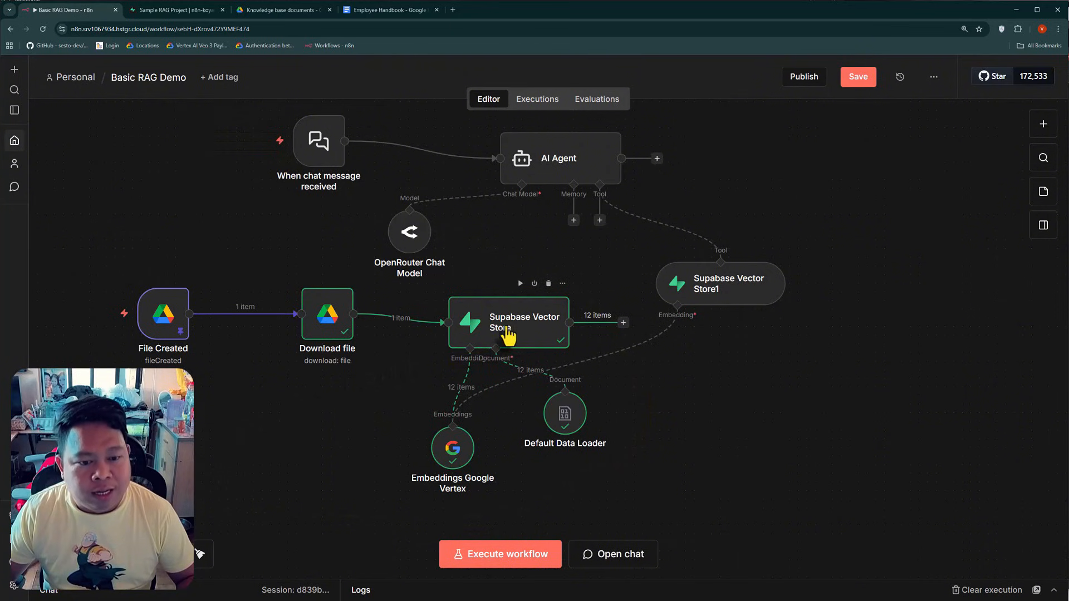
pyautogui.click(178, 10)
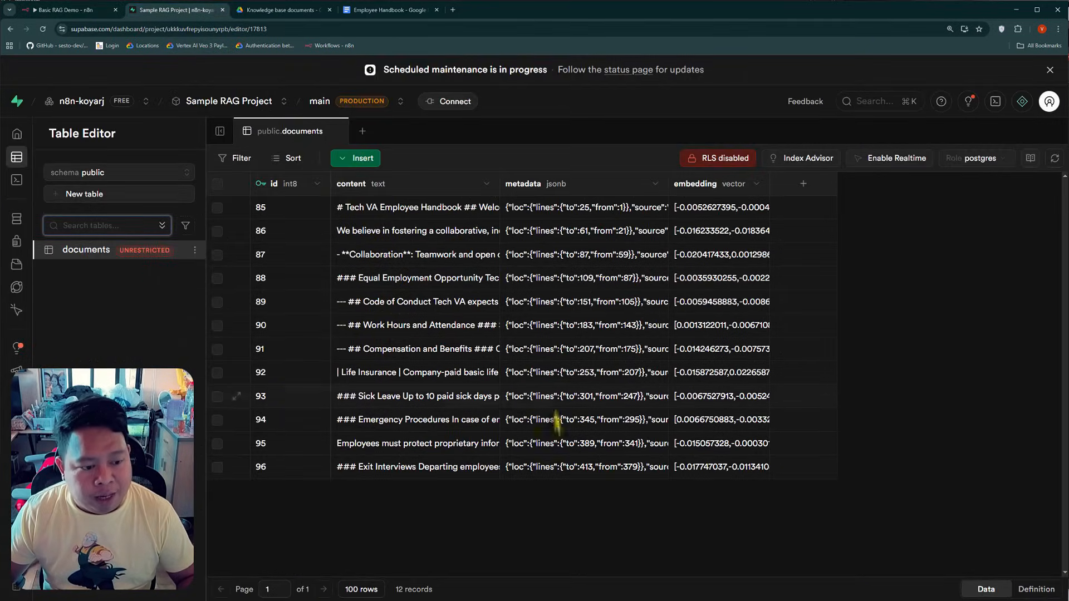
pyautogui.click(386, 11)
pyautogui.scroll(-2, 424, 407)
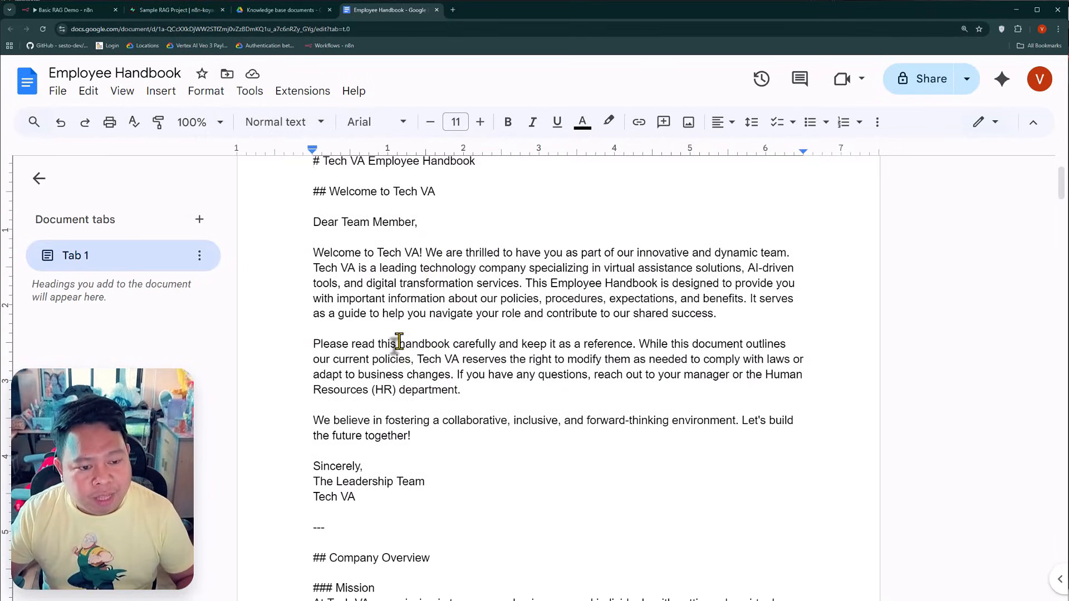
pyautogui.click(177, 11)
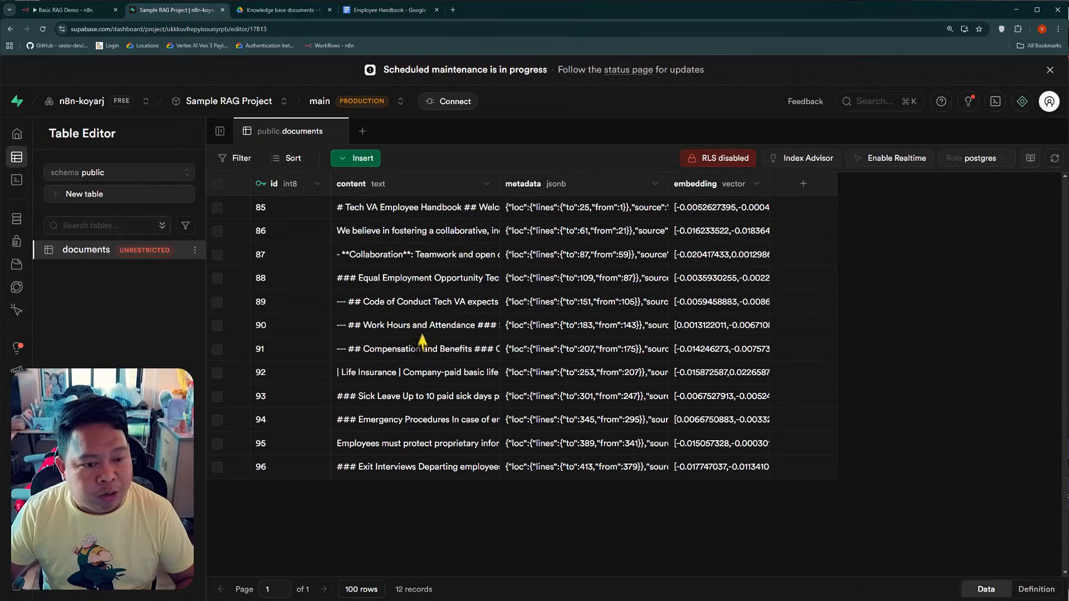
pyautogui.click(390, 10)
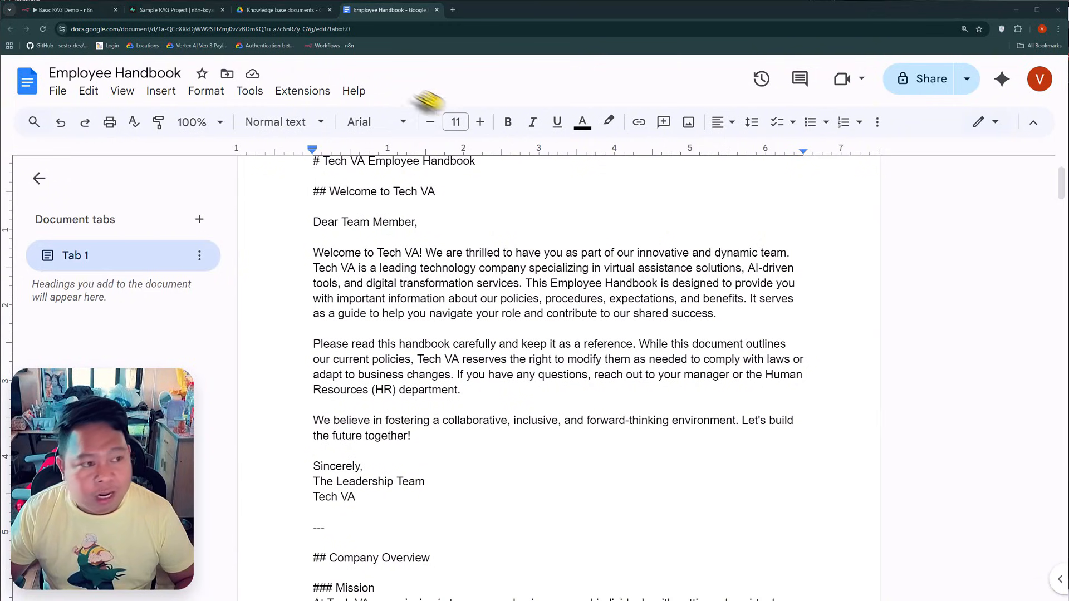
pyautogui.click(70, 10)
pyautogui.click(1042, 131)
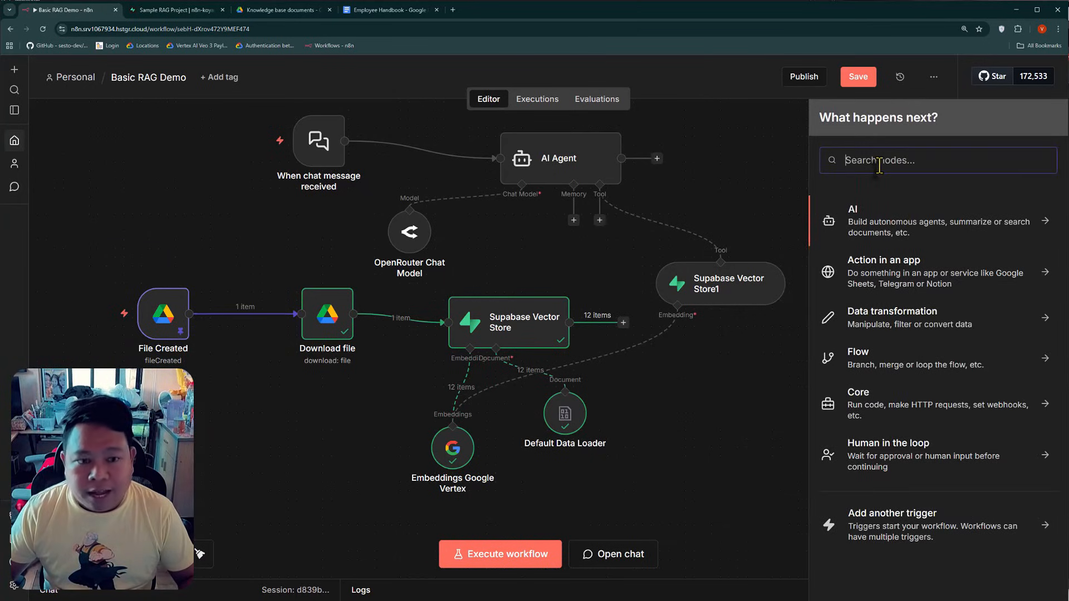
pyautogui.write('go')
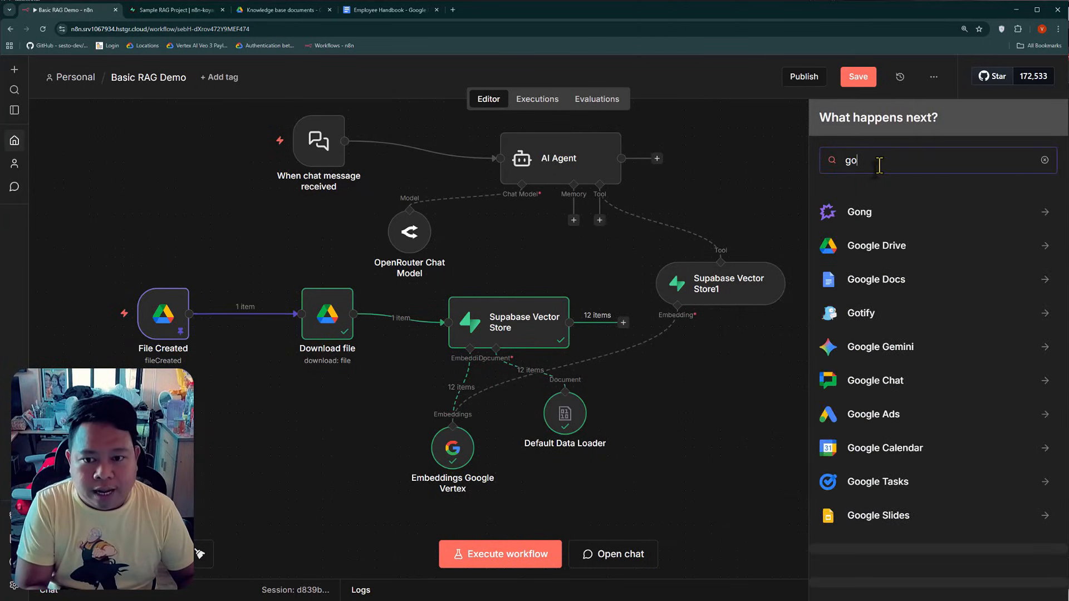
pyautogui.press('BackSpace')
pyautogui.press('BackSpace')
pyautogui.click(259, 378)
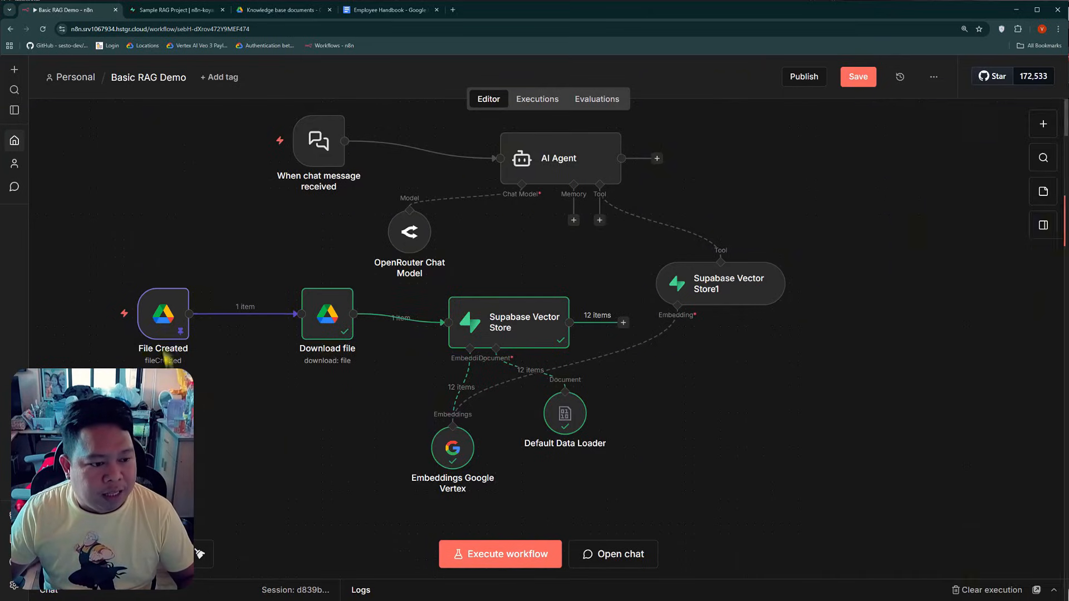
# Duplicate the File Created trigger node and rename the copy to File Updated
pyautogui.rightClick(165, 326)
pyautogui.click(217, 474)
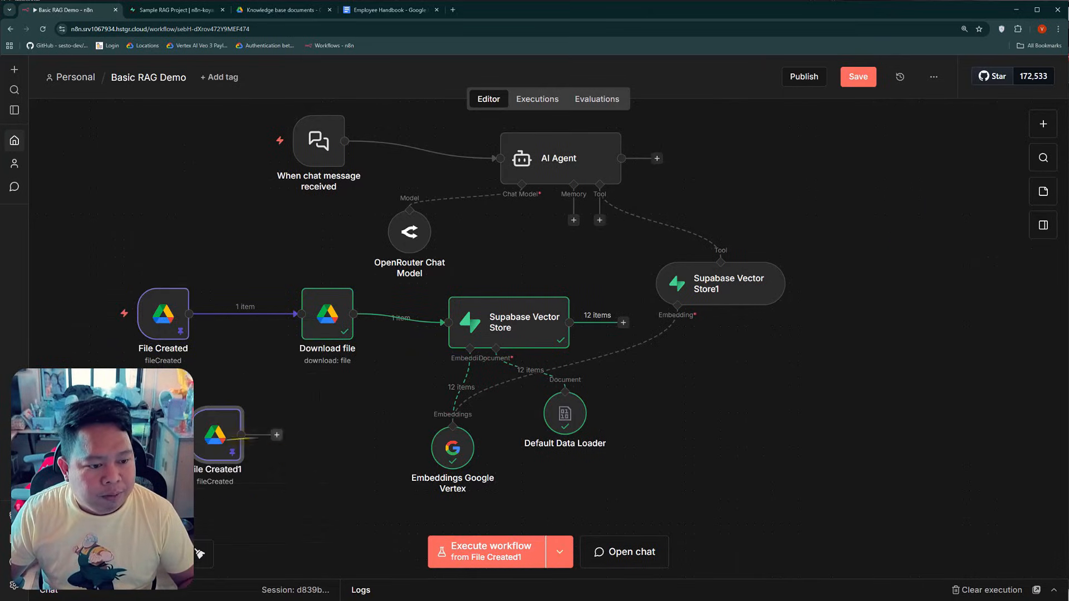
pyautogui.rightClick(161, 428)
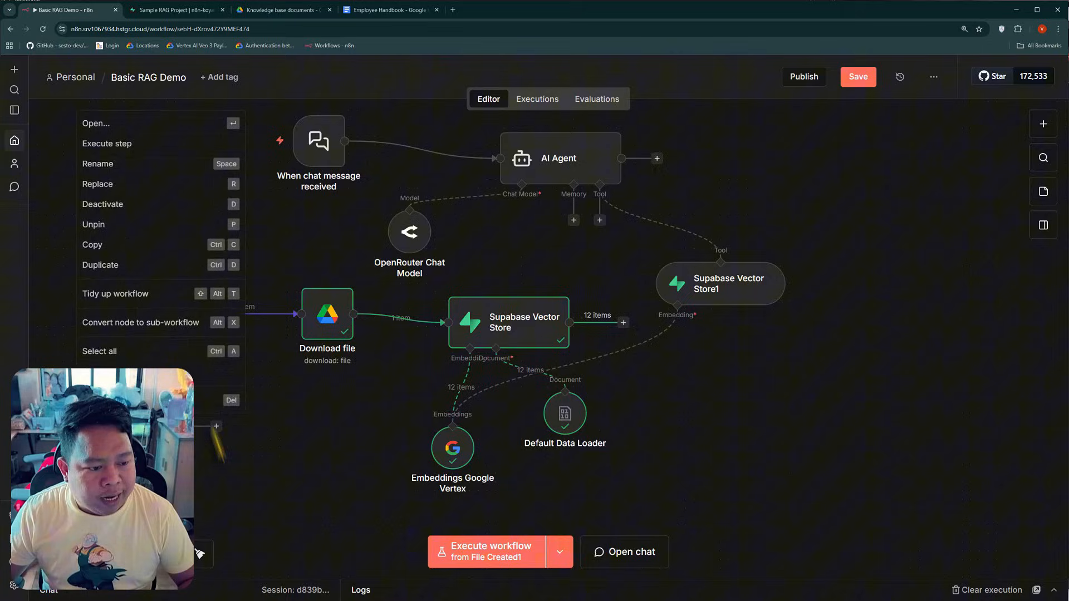
pyautogui.click(118, 170)
pyautogui.write('Fil')
pyautogui.write('e Updated')
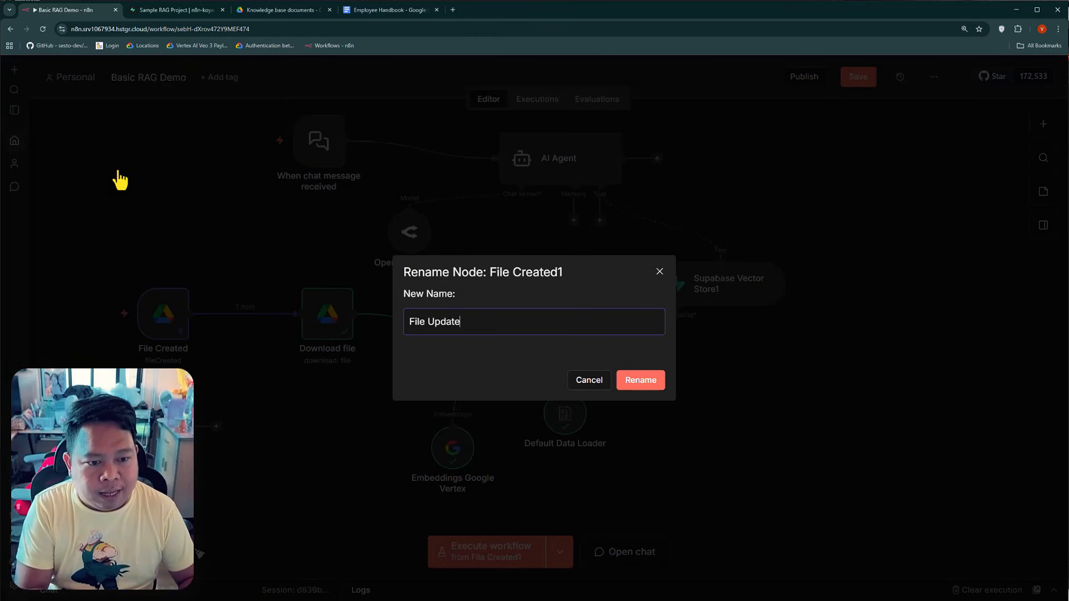
pyautogui.press('Return')
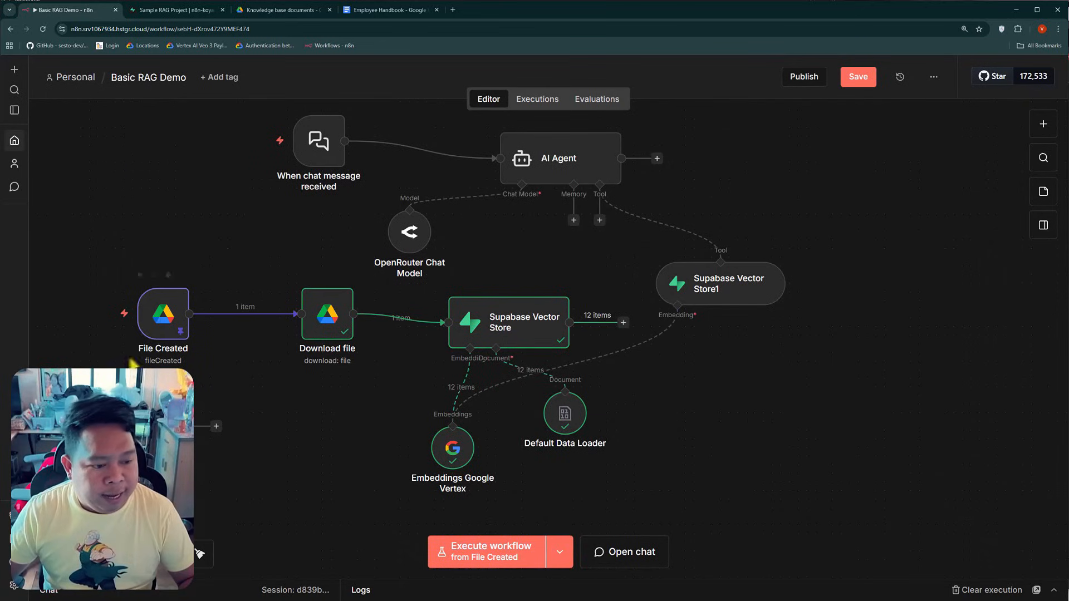
# Set the File Updated trigger to watch for File Updated events
pyautogui.press('Return')
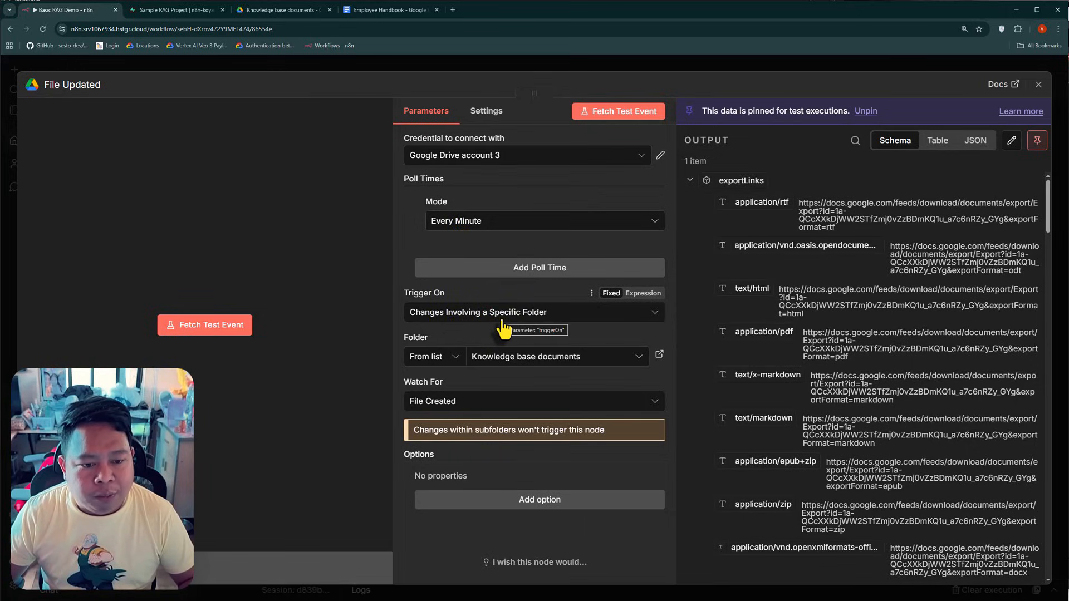
pyautogui.click(456, 403)
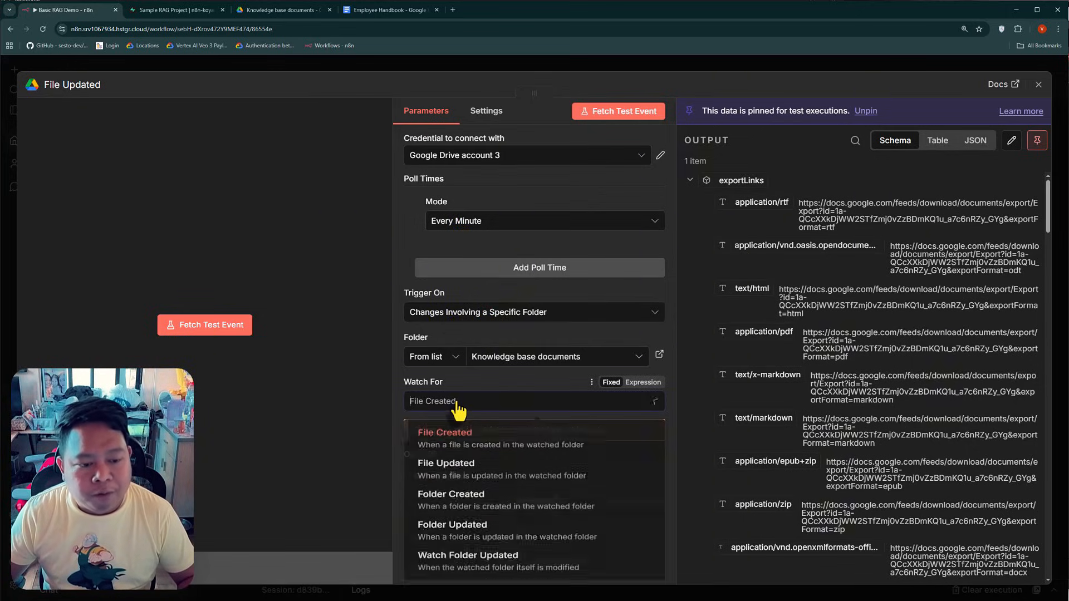
pyautogui.click(474, 485)
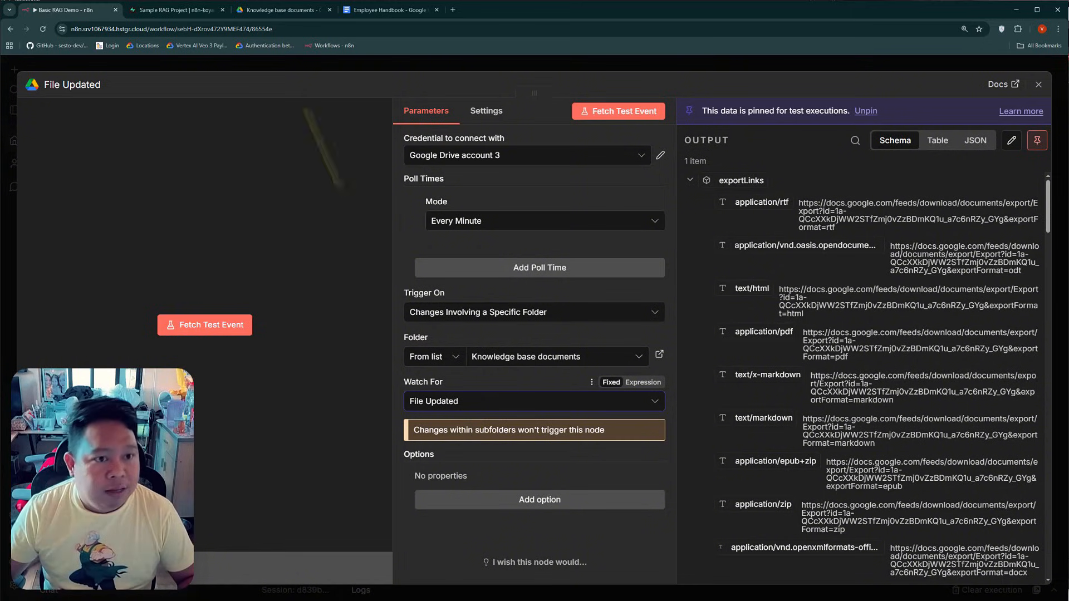
# In Google Docs, change the Employee Handbook's sign-off to Tech VAA, and replace File Updated's pinned data in n8n with a fetched test event
pyautogui.click(383, 16)
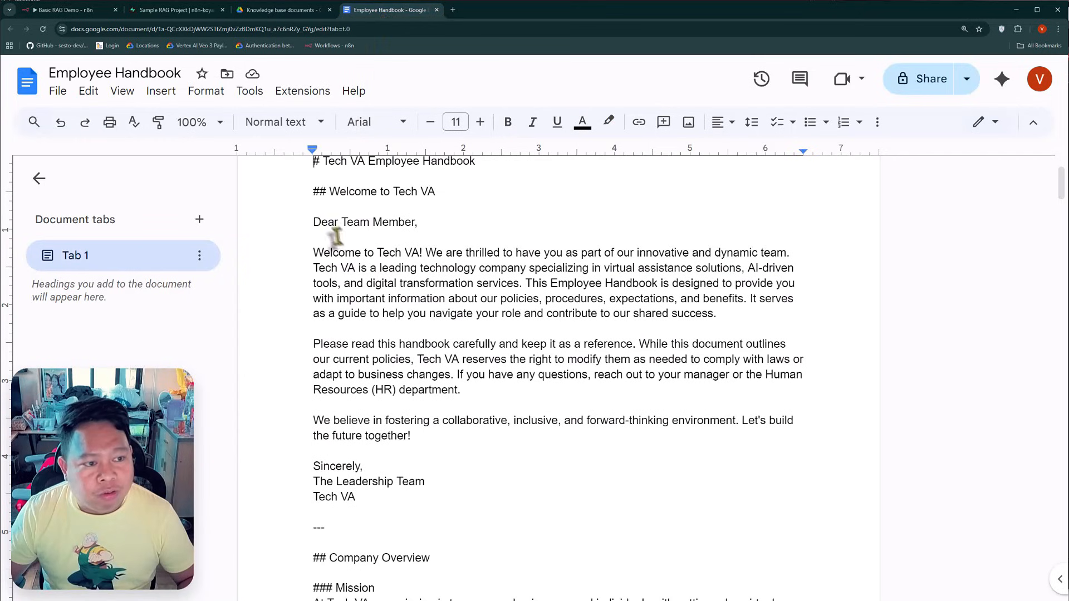
pyautogui.scroll(-4, 423, 323)
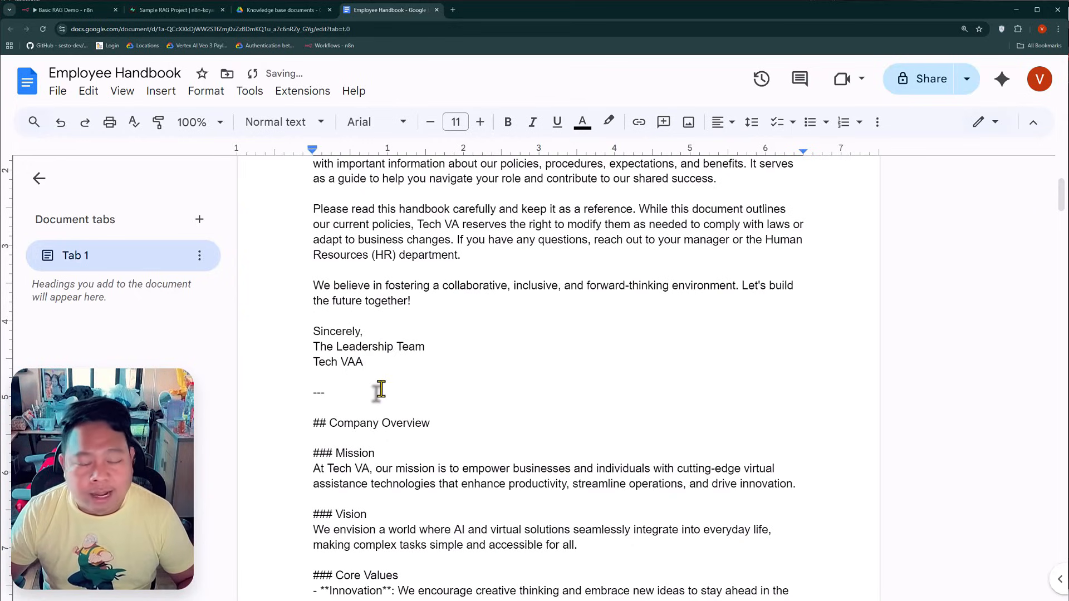
pyautogui.click(61, 9)
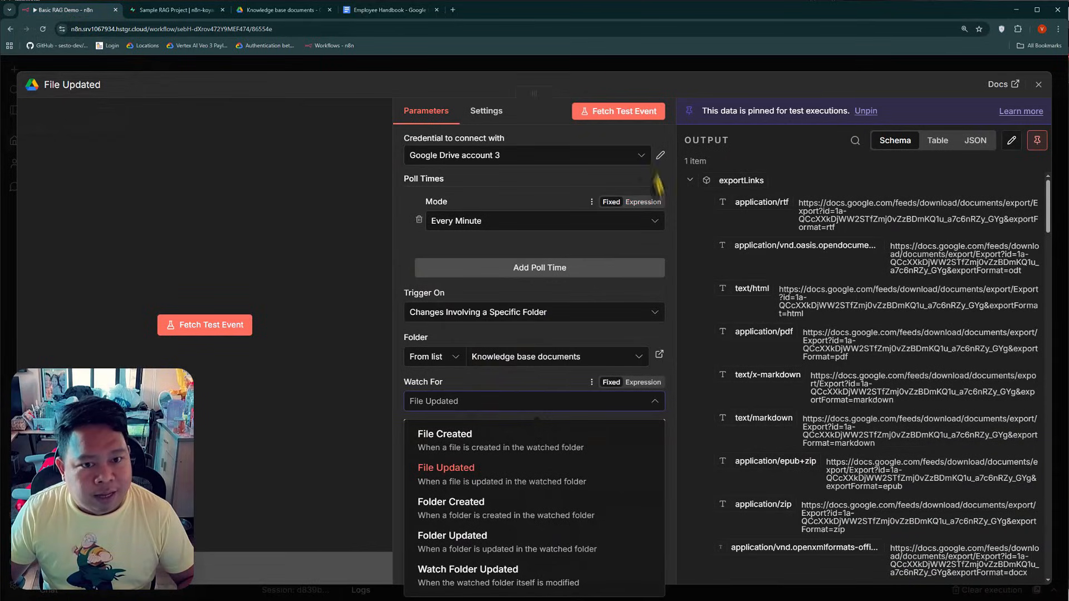
pyautogui.click(622, 115)
pyautogui.click(625, 361)
# Examine the File Updated output's id, name, webViewLink and modified times against the open handbook, and close the node
pyautogui.scroll(-5, 834, 323)
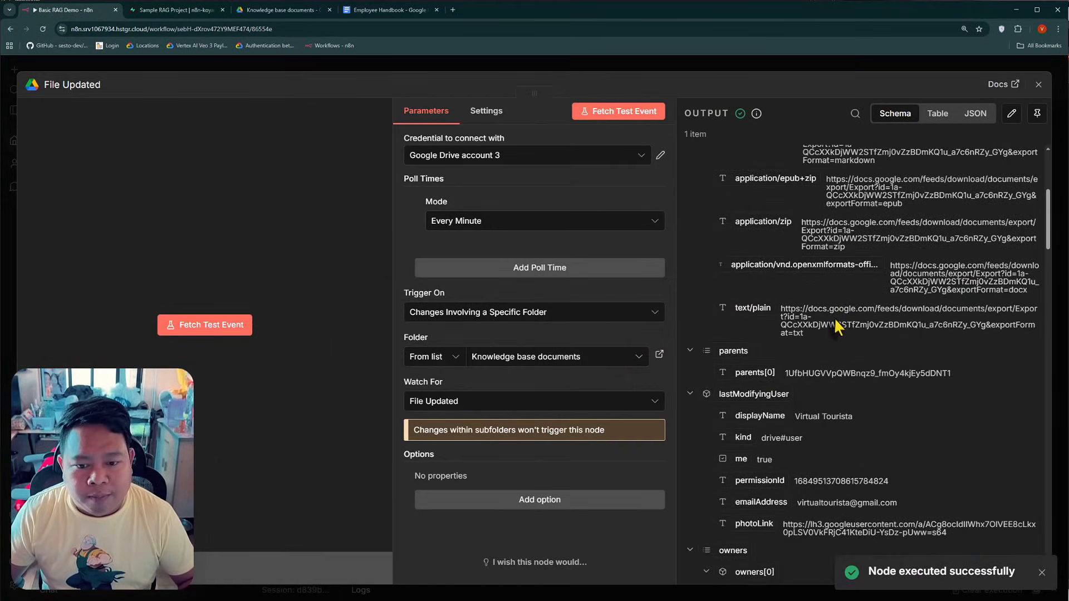
pyautogui.scroll(-5, 835, 326)
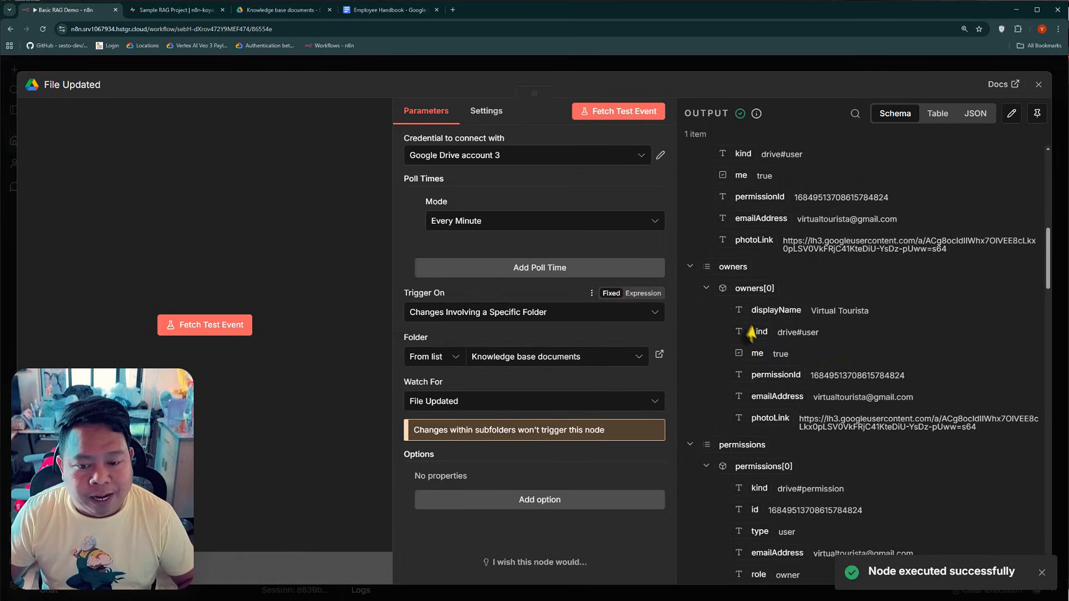
pyautogui.scroll(-3, 827, 343)
pyautogui.scroll(-5, 826, 346)
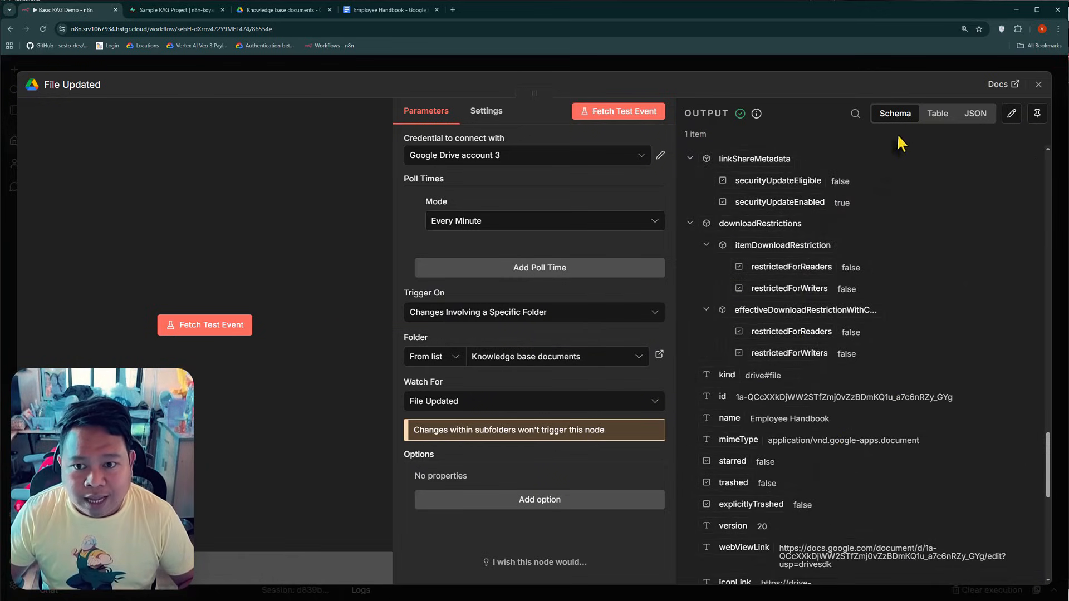
pyautogui.scroll(-1, 760, 424)
pyautogui.scroll(-2, 760, 424)
pyautogui.click(790, 368)
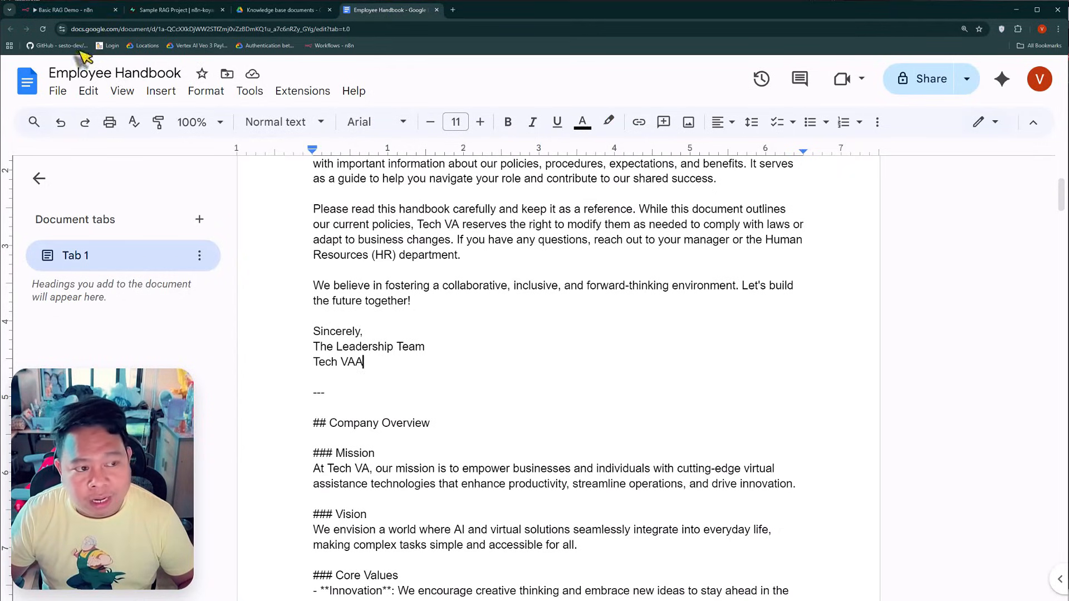
pyautogui.click(58, 10)
pyautogui.scroll(-5, 840, 436)
pyautogui.scroll(9, 813, 456)
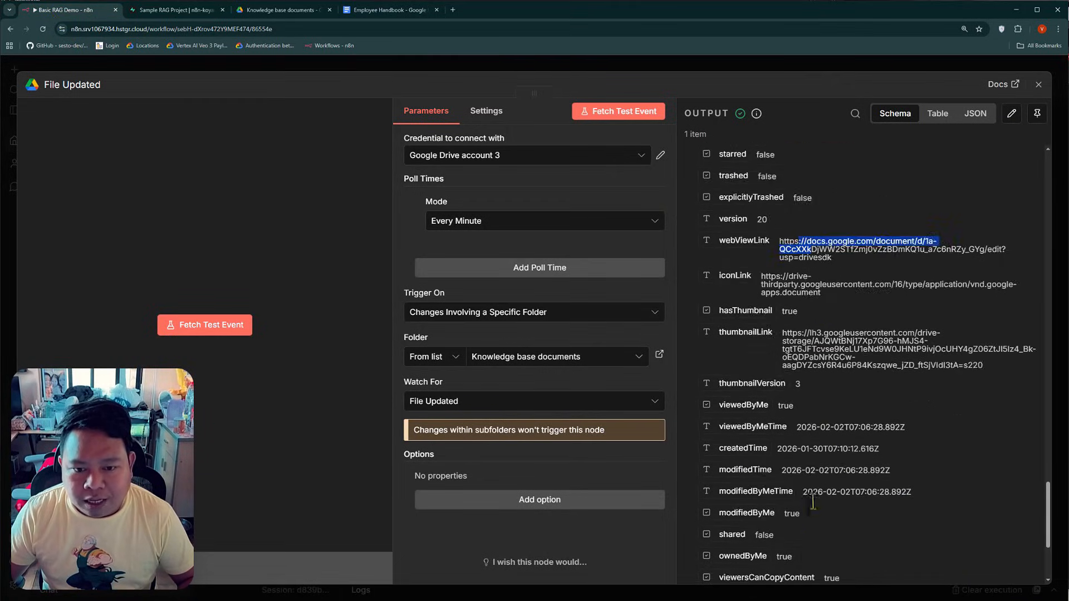
pyautogui.scroll(-1, 786, 469)
pyautogui.moveTo(737, 417); pyautogui.dragTo(937, 426)
pyautogui.click(936, 425)
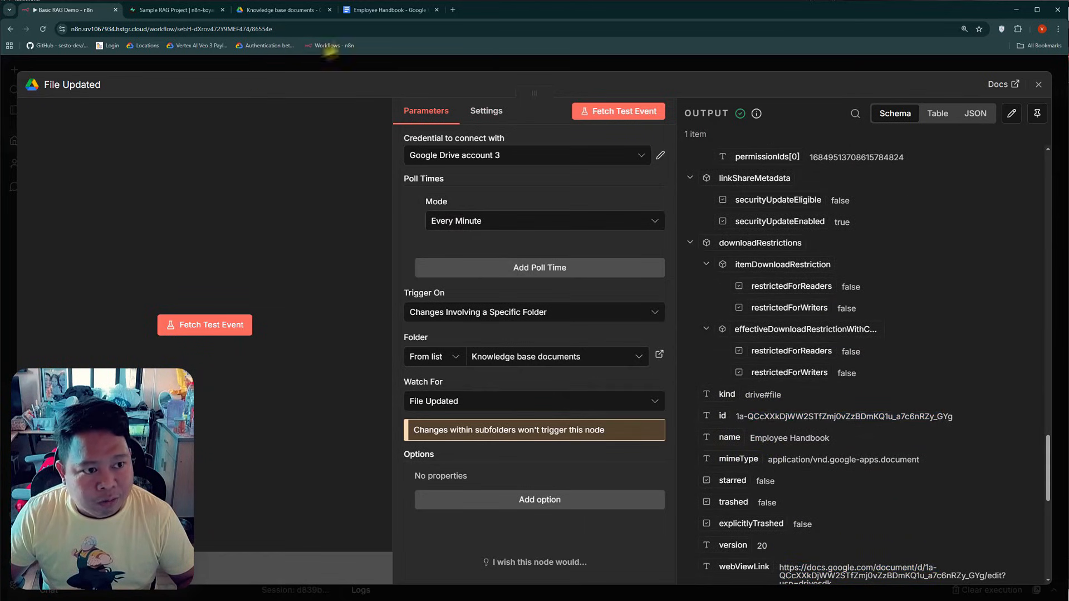
pyautogui.click(259, 62)
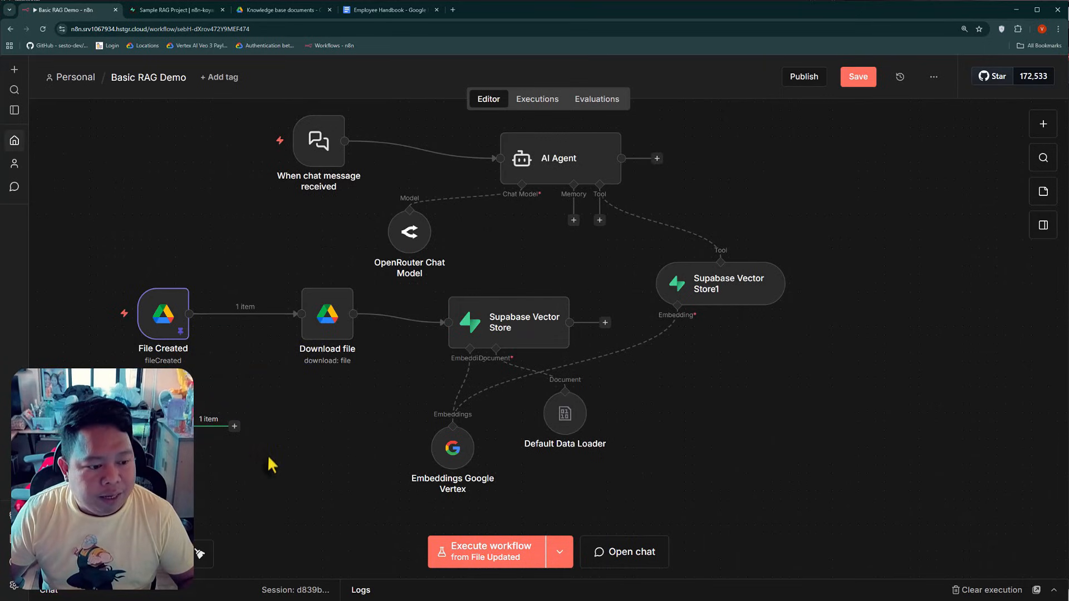
# Add a Supabase node with the Delete a row action after the File Updated trigger
pyautogui.click(239, 429)
pyautogui.write('s')
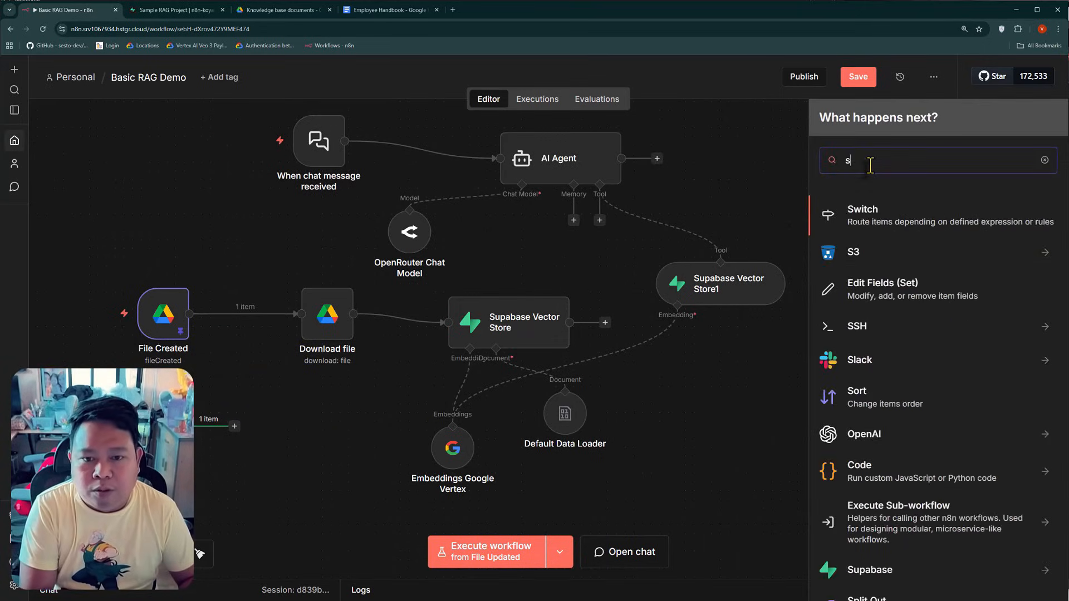
pyautogui.write('upab')
pyautogui.click(868, 212)
pyautogui.click(849, 274)
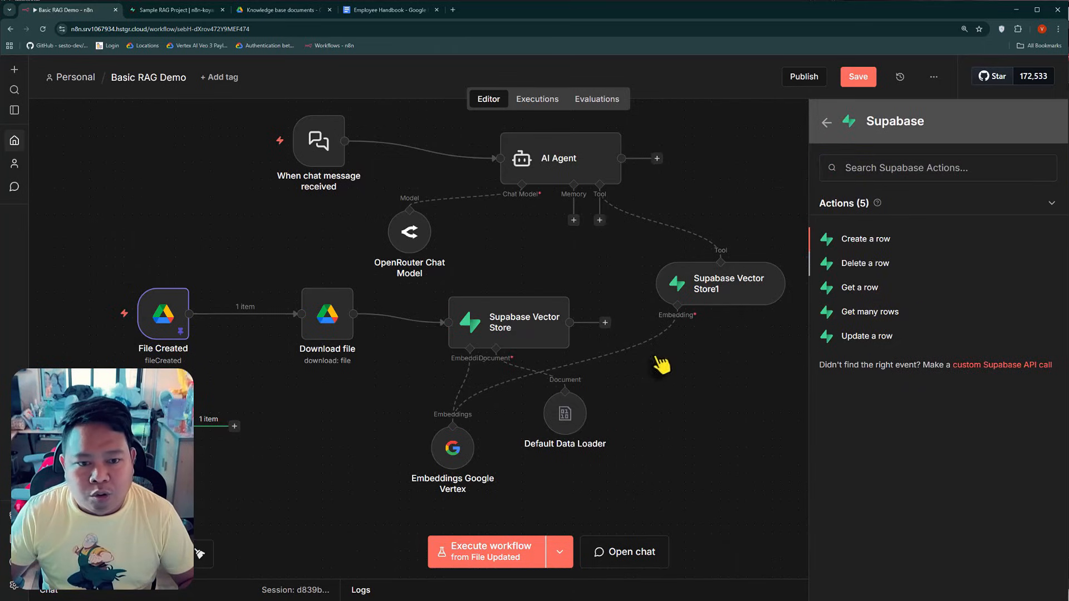
# Configure Delete a row with the Supabase account 2 credential, the documents table and the String select type
pyautogui.click(482, 157)
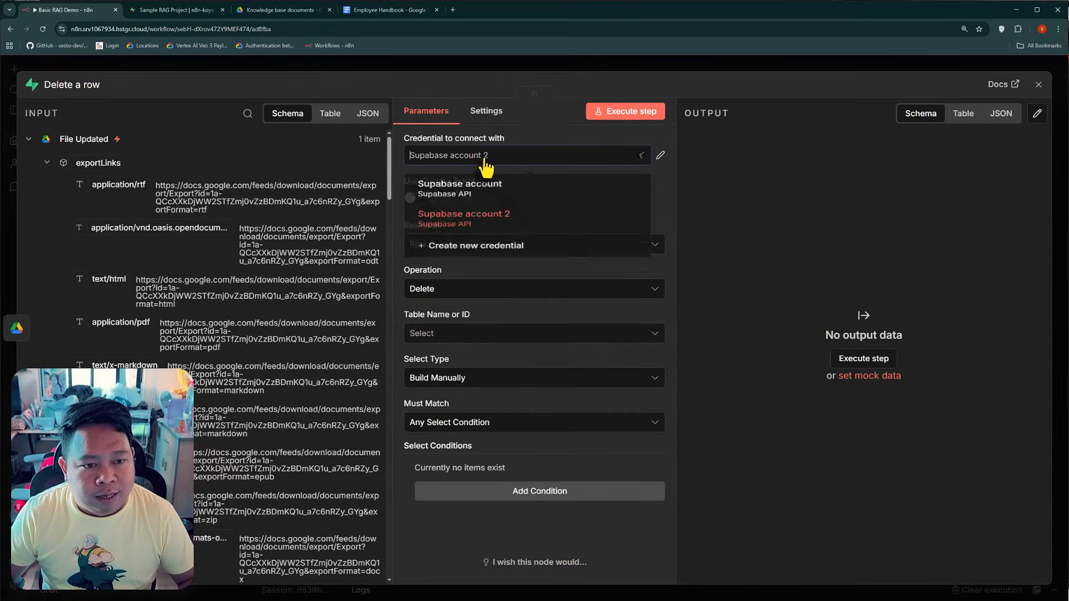
pyautogui.click(490, 227)
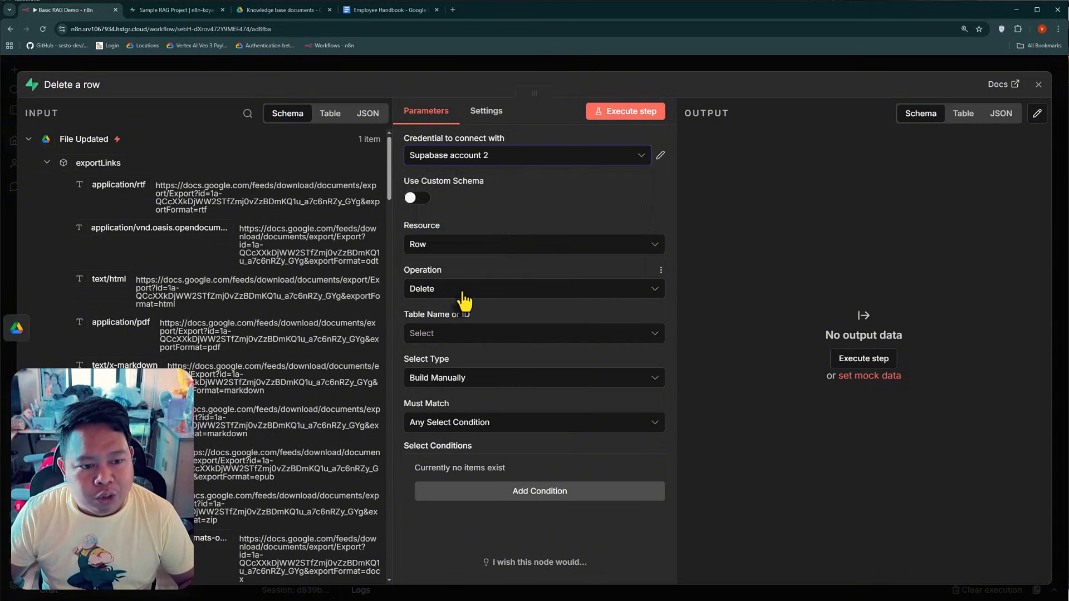
pyautogui.click(463, 333)
pyautogui.click(455, 363)
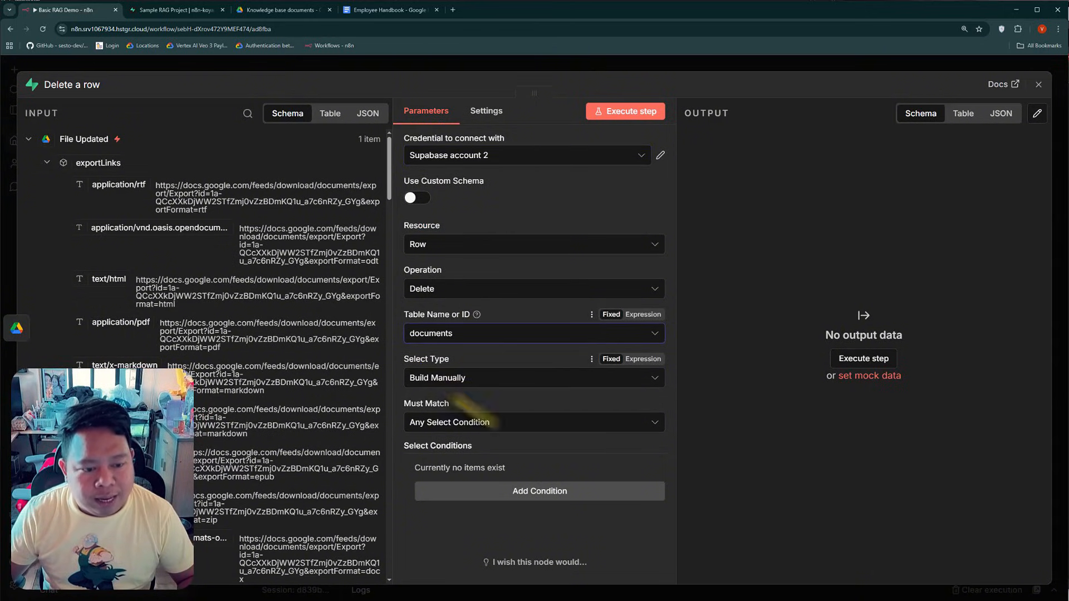
pyautogui.click(448, 378)
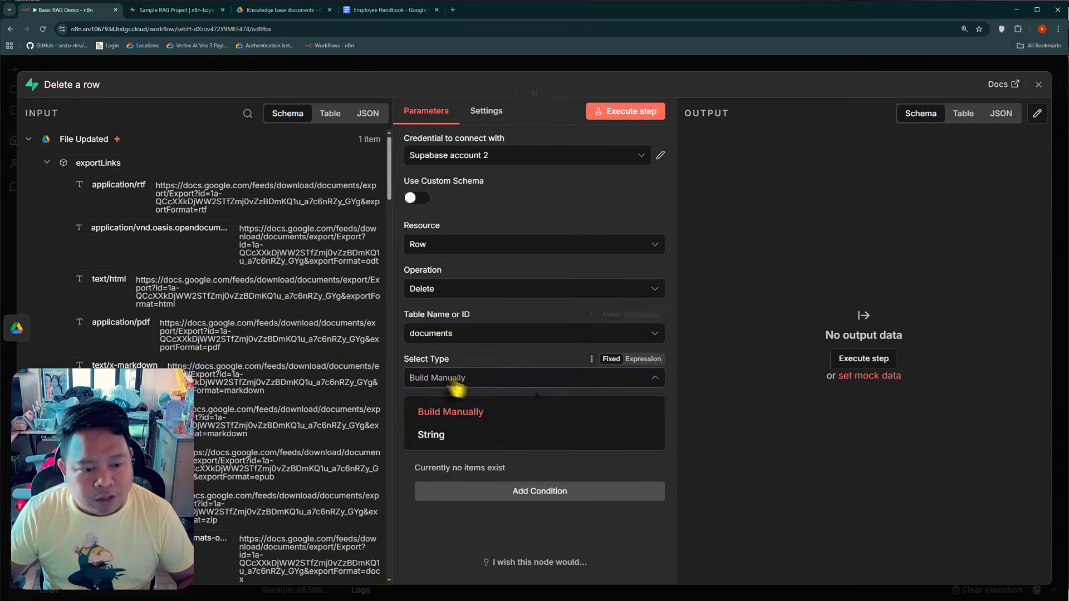
pyautogui.click(460, 435)
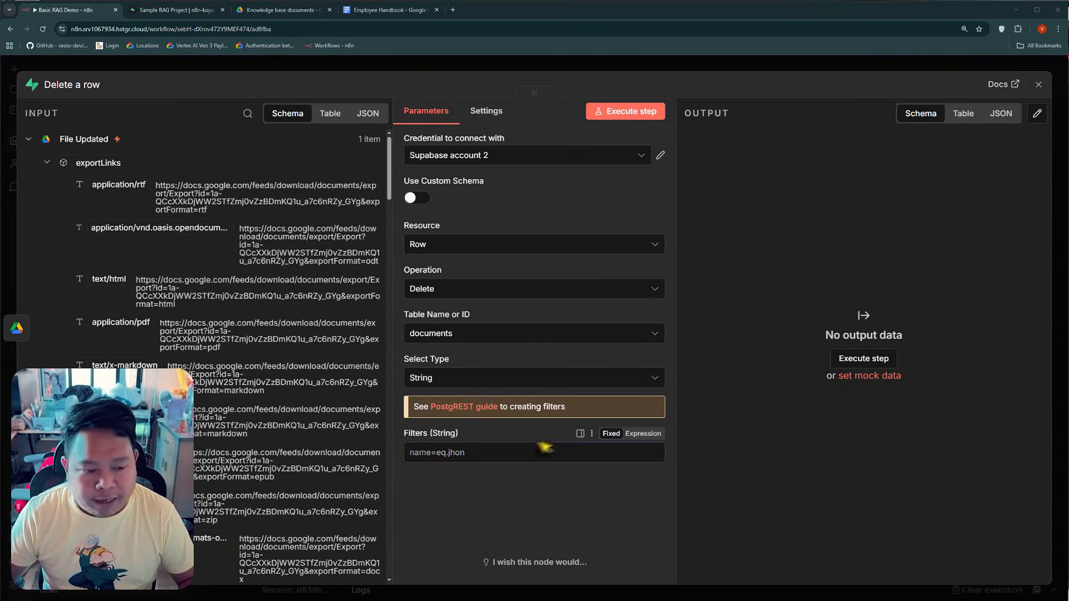
# Set the Delete a row string filter to metadata->>file_id=like.*{{ $json.id }}, using the id from File Updated
pyautogui.click(520, 448)
pyautogui.write('metadata->>')
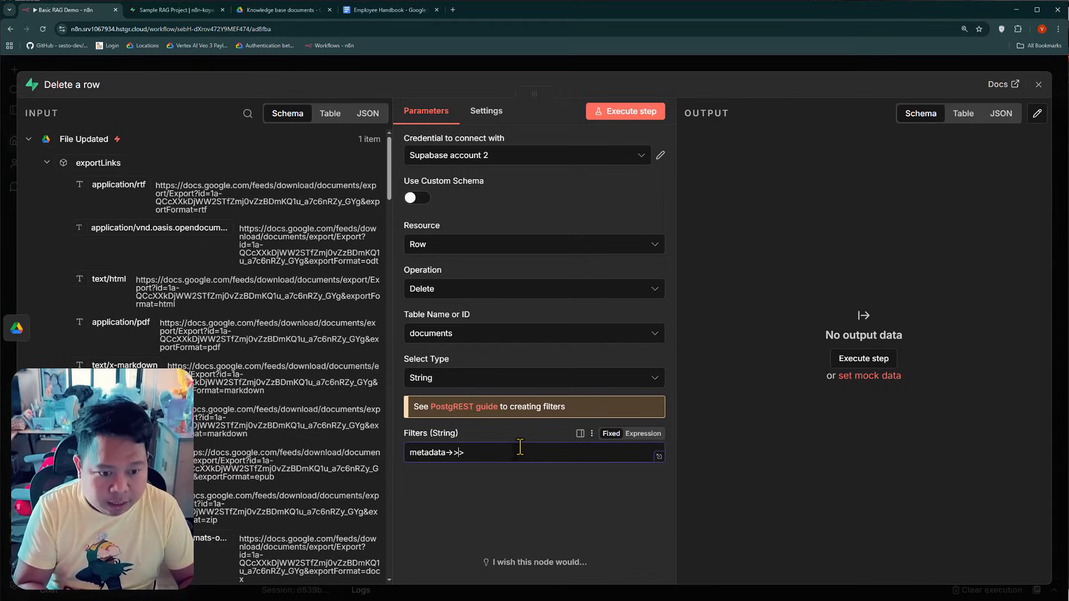
pyautogui.press('Delete')
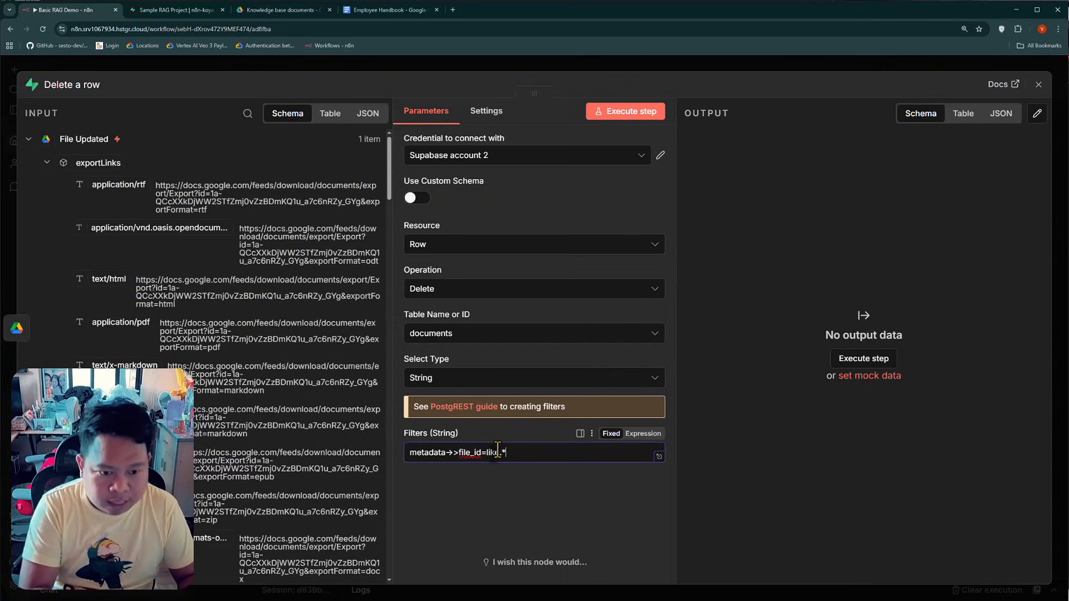
pyautogui.scroll(-10, 135, 322)
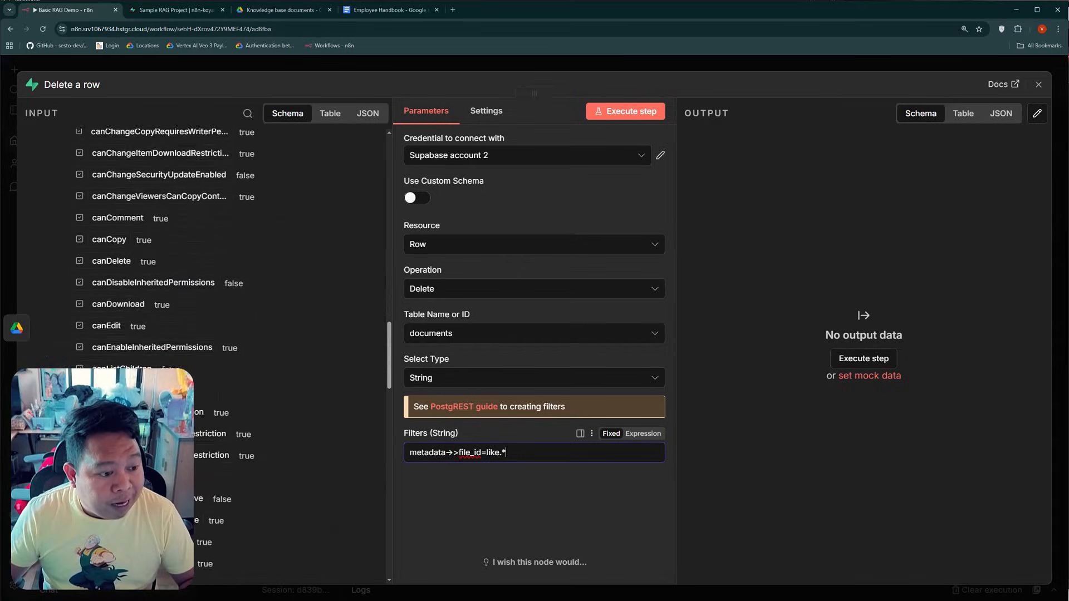
pyautogui.scroll(-5, 167, 278)
pyautogui.moveTo(81, 341); pyautogui.dragTo(551, 452)
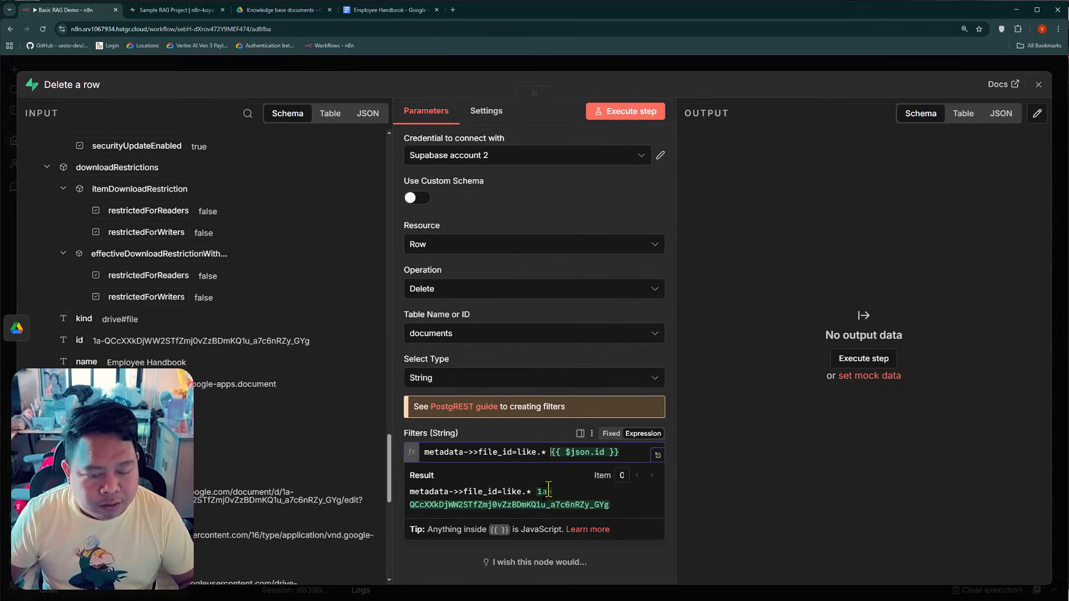
pyautogui.press('BackSpace')
pyautogui.click(452, 559)
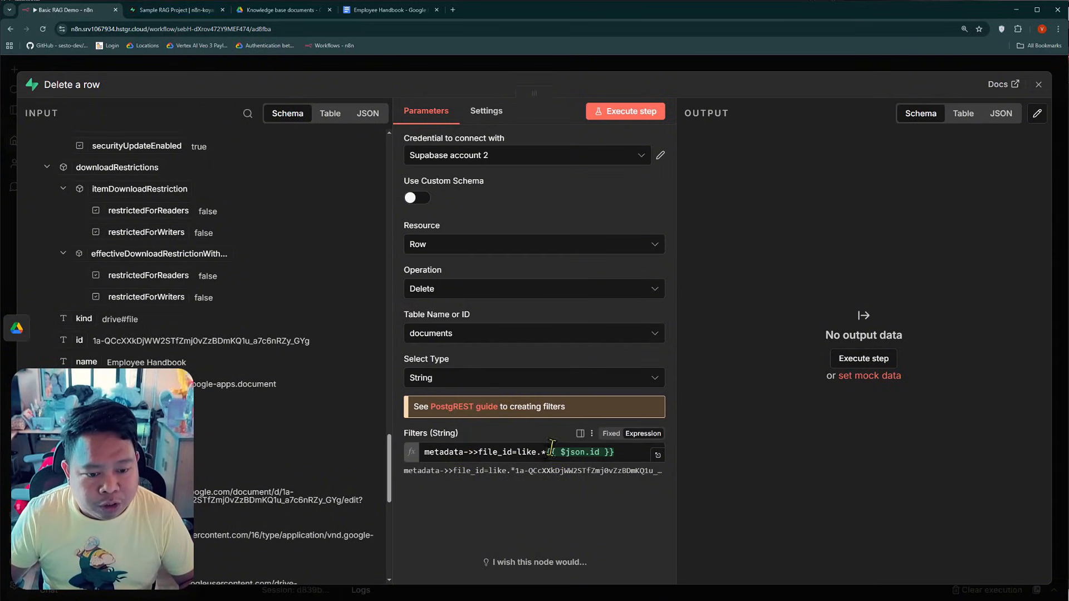
# Compare the filter's resolved id with the file_id in row 85's metadata in Supabase, close the node, and review the documents table
pyautogui.moveTo(526, 471); pyautogui.dragTo(646, 475)
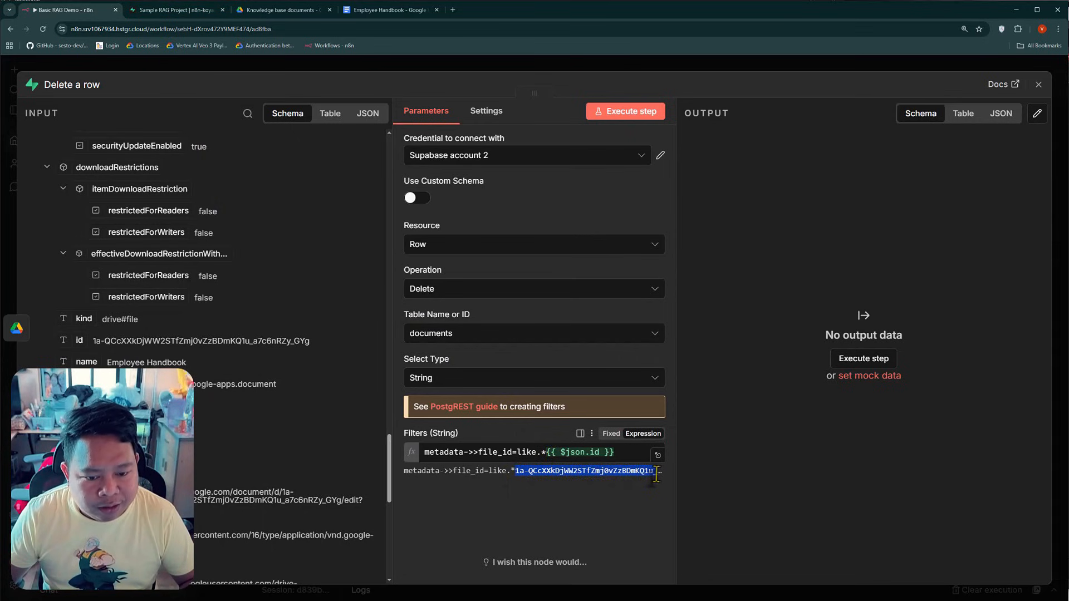
pyautogui.click(173, 10)
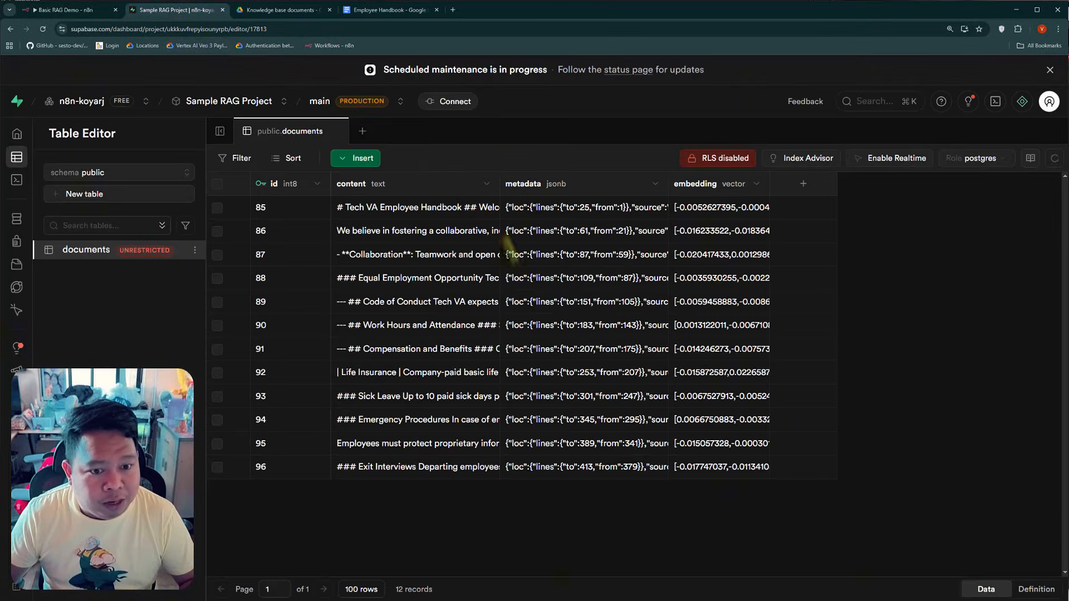
pyautogui.doubleClick(560, 207)
pyautogui.moveTo(520, 291); pyautogui.dragTo(596, 305)
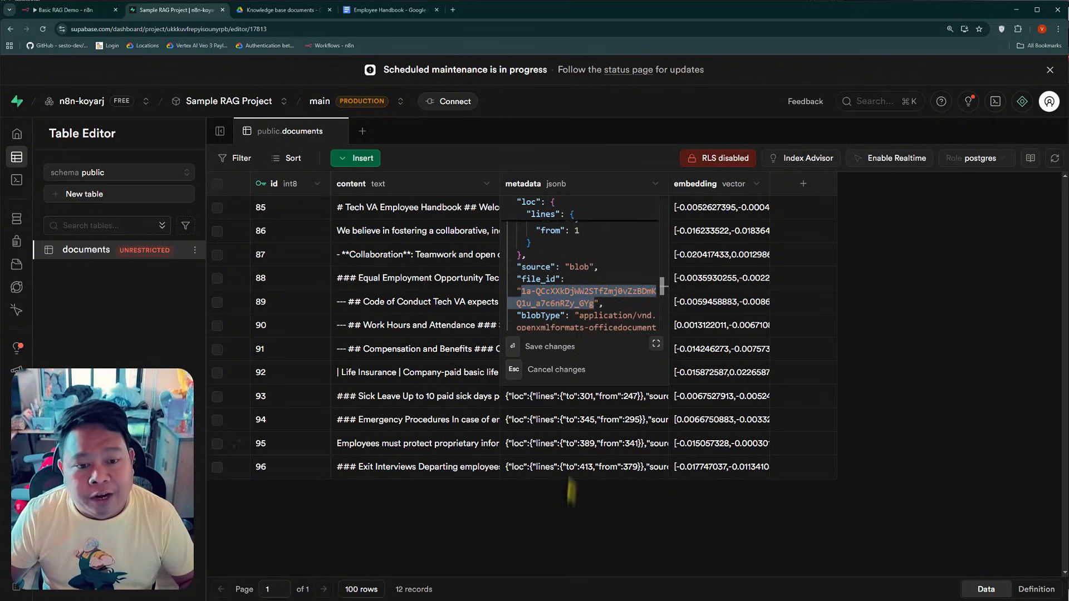
pyautogui.click(536, 539)
pyautogui.click(61, 10)
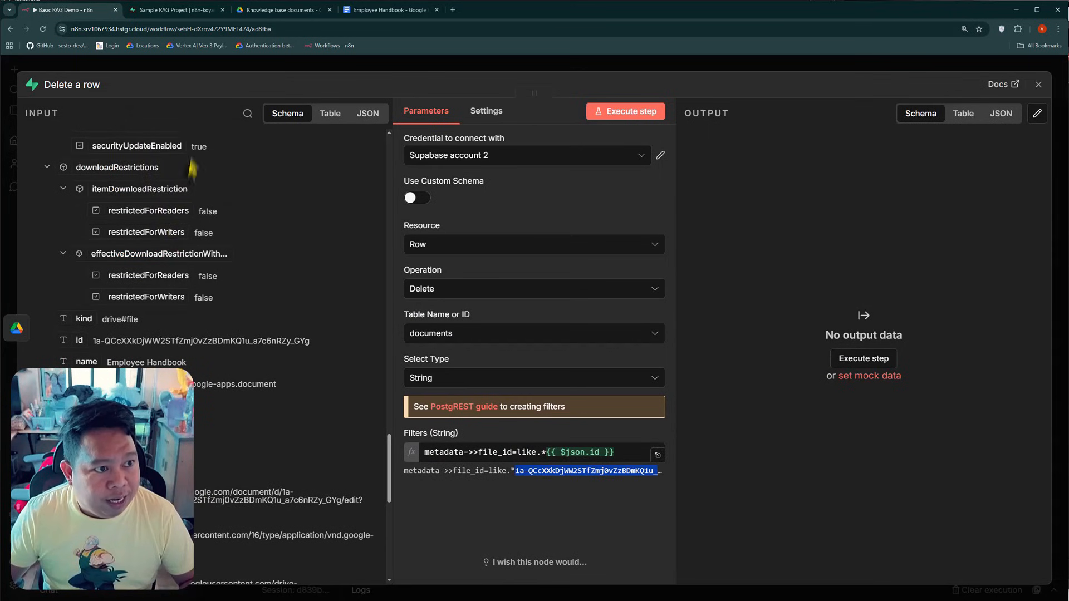
pyautogui.moveTo(479, 1); pyautogui.dragTo(479, 0)
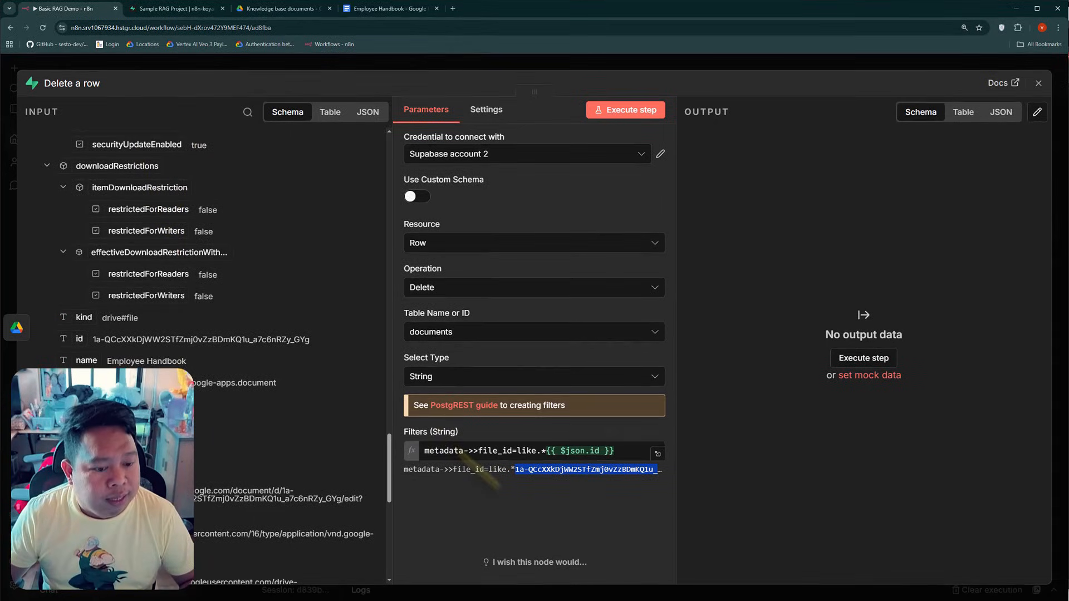
pyautogui.click(255, 69)
pyautogui.click(255, 69)
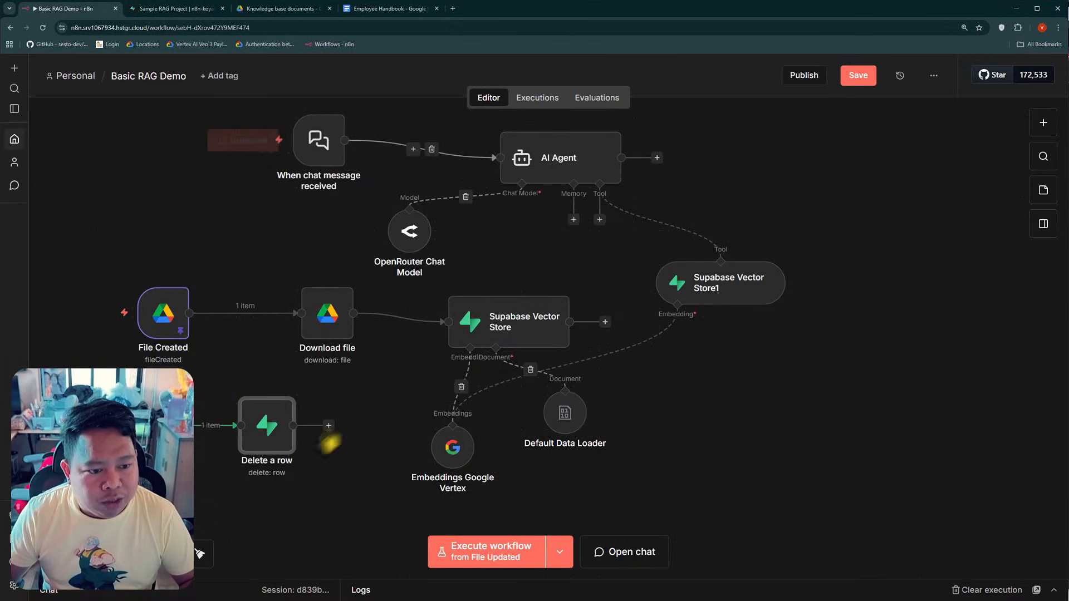
pyautogui.click(179, 13)
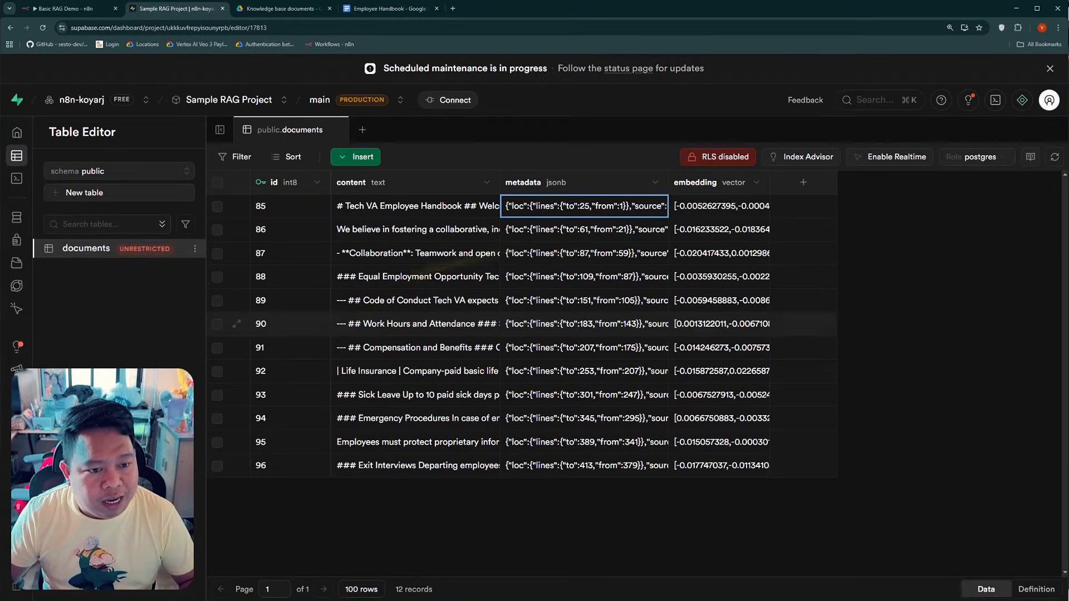
pyautogui.click(93, 12)
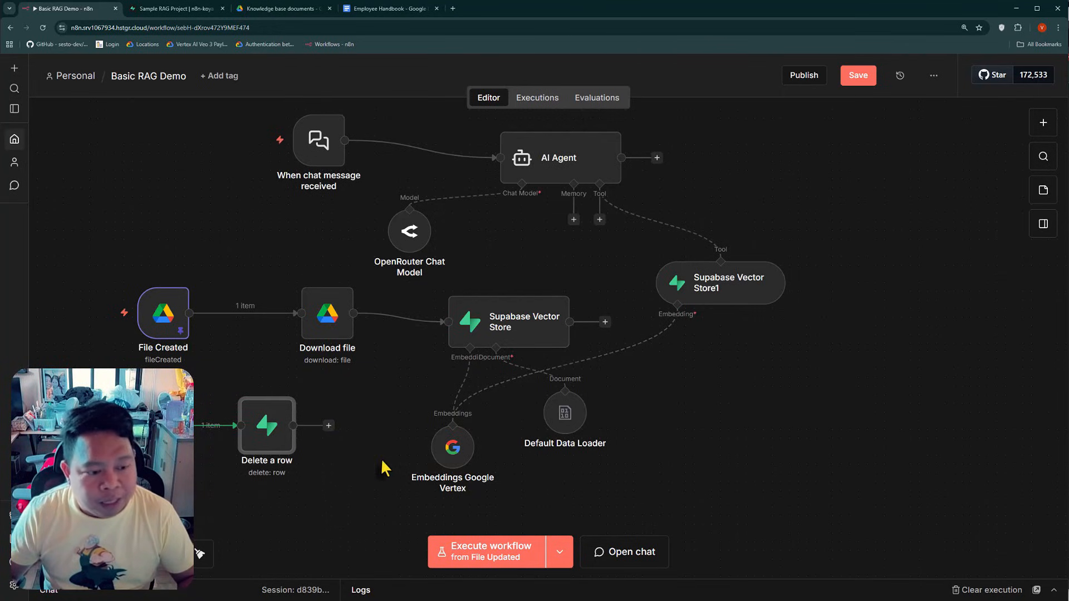
# Duplicate the Download file node and connect the copy after Delete a row
pyautogui.scroll(-2, 368, 336)
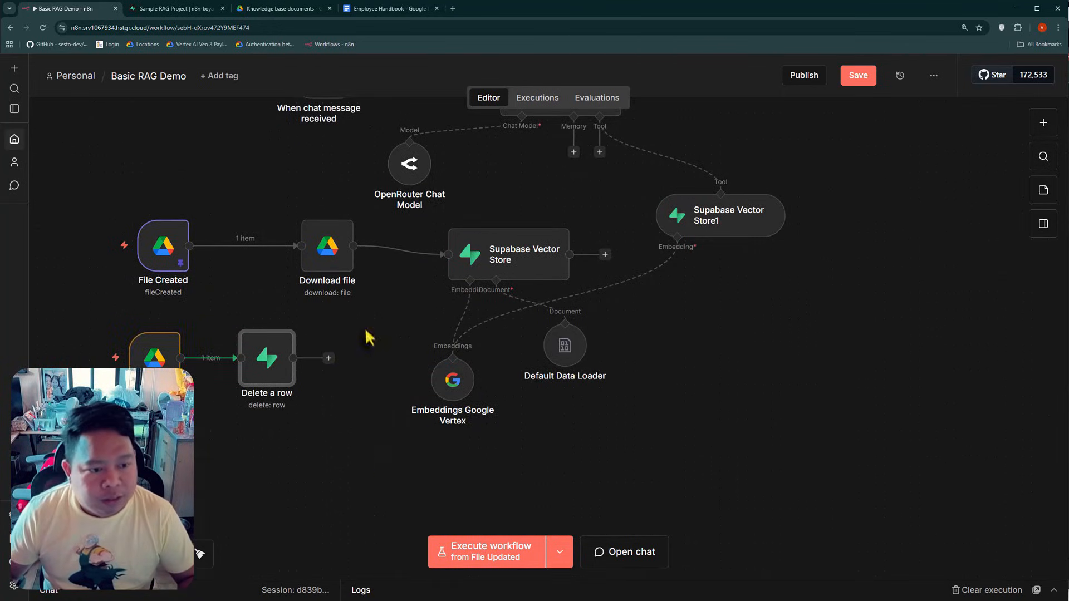
pyautogui.rightClick(328, 259)
pyautogui.click(369, 418)
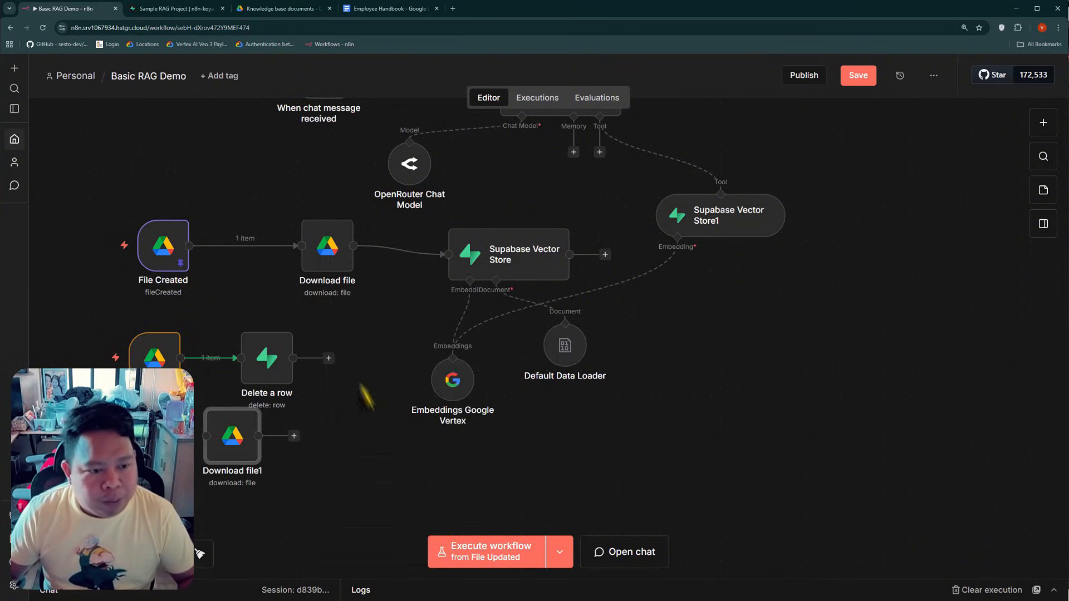
pyautogui.moveTo(229, 448); pyautogui.dragTo(363, 347)
# Replace the file ID expression in Download file1 with {{ $('File Updated').item.json.id }}
pyautogui.doubleClick(373, 348)
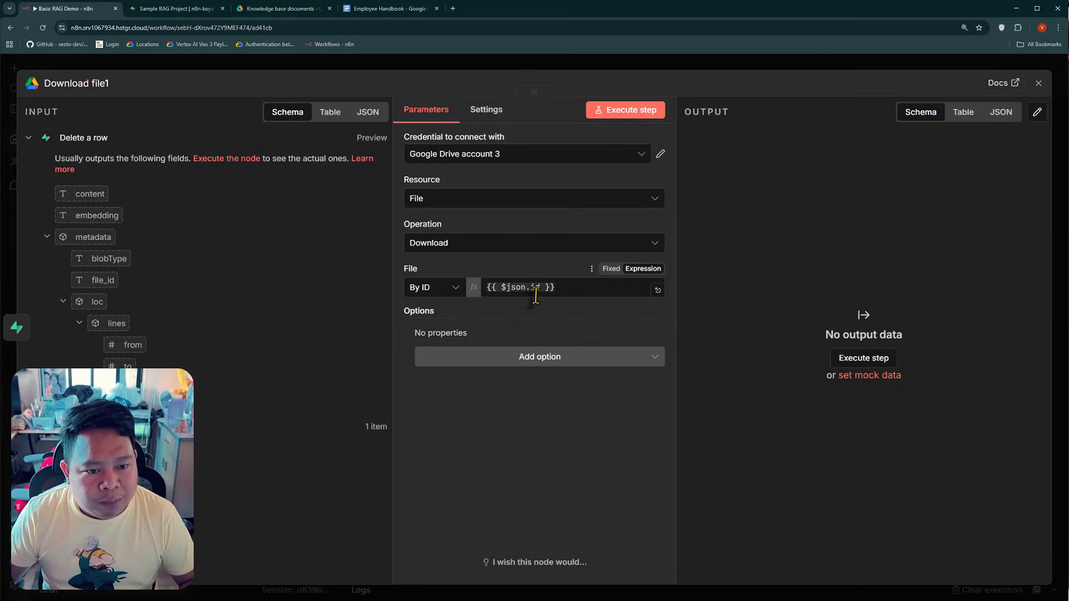
pyautogui.click(536, 289)
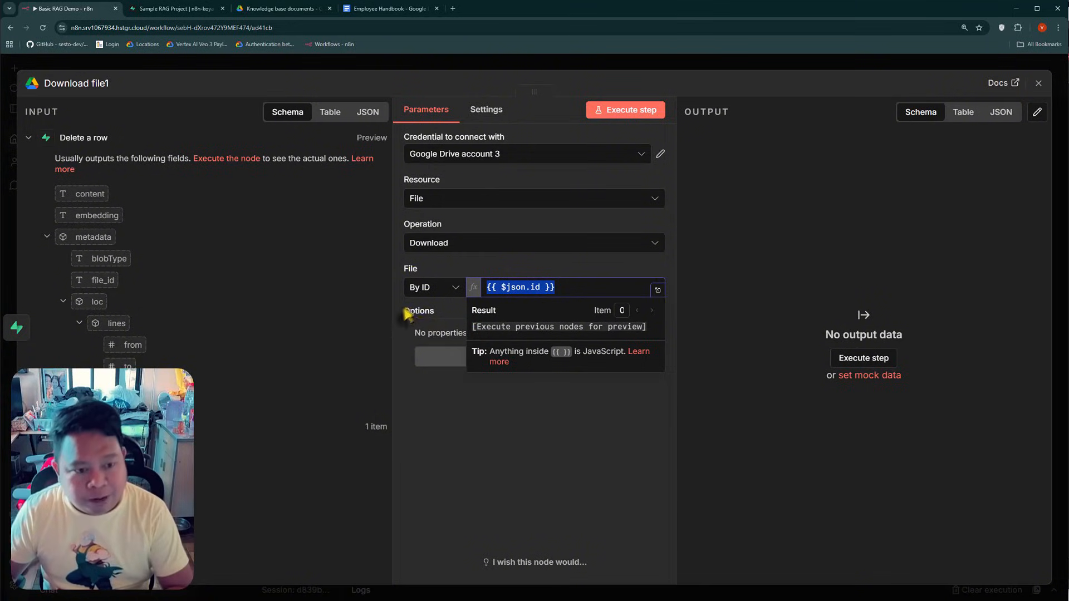
pyautogui.press('BackSpace')
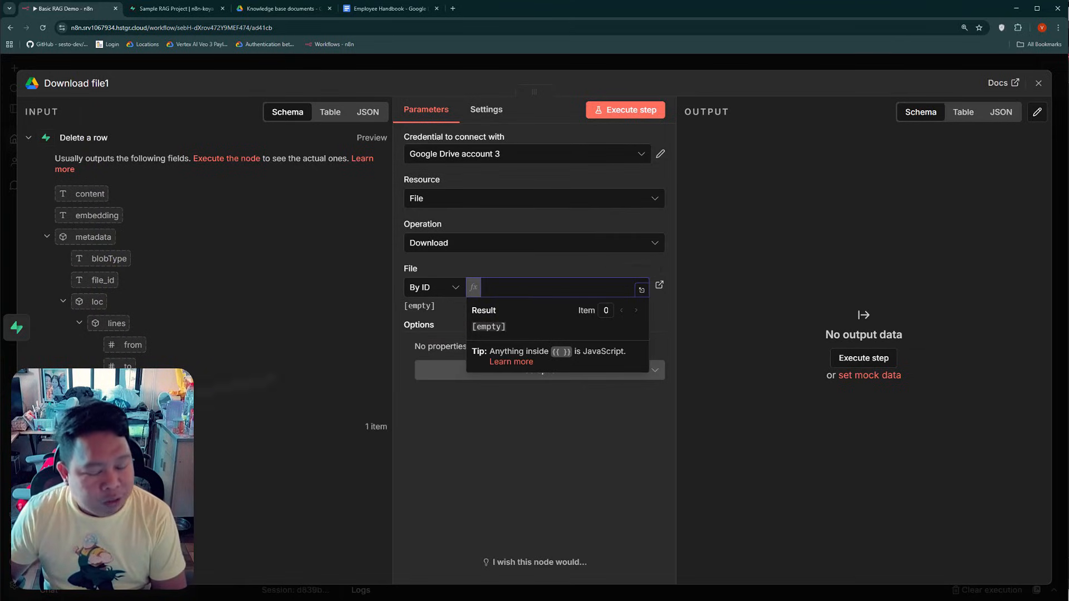
pyautogui.click(84, 426)
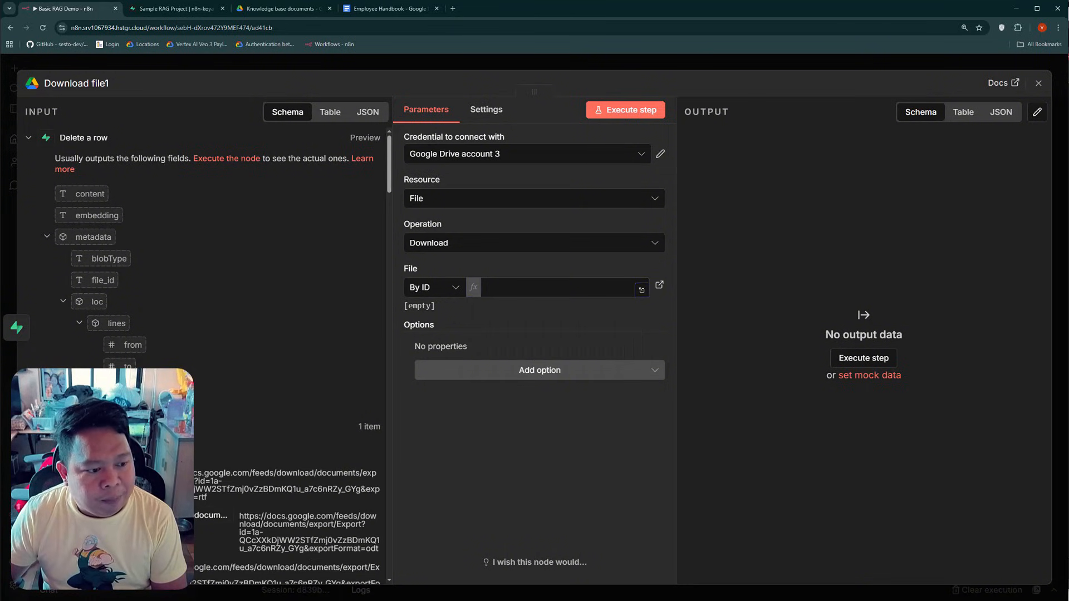
pyautogui.scroll(-14, 192, 401)
pyautogui.scroll(-15, 194, 399)
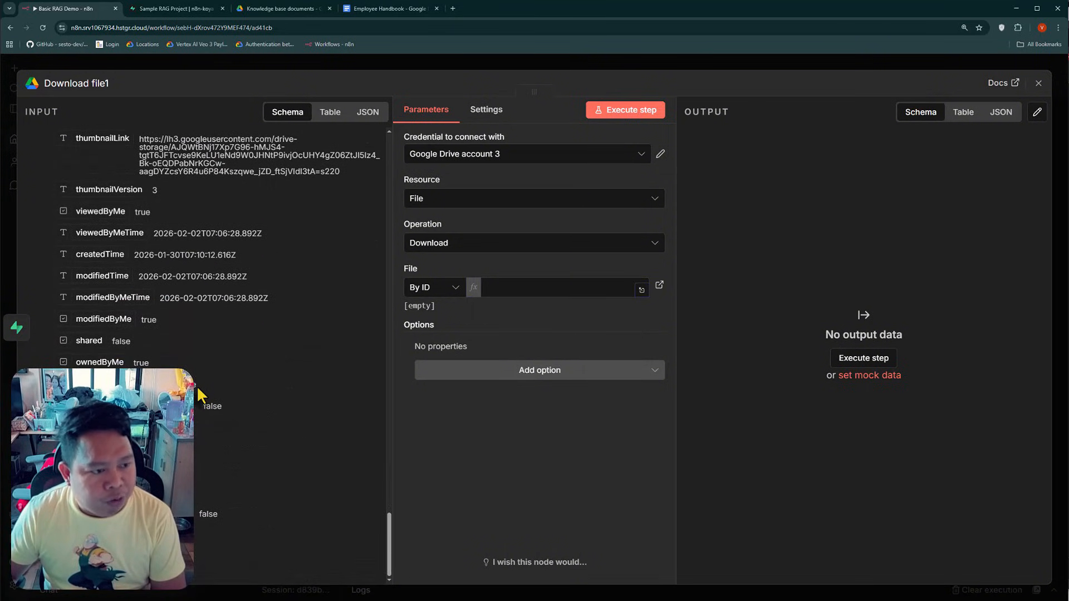
pyautogui.scroll(6, 202, 396)
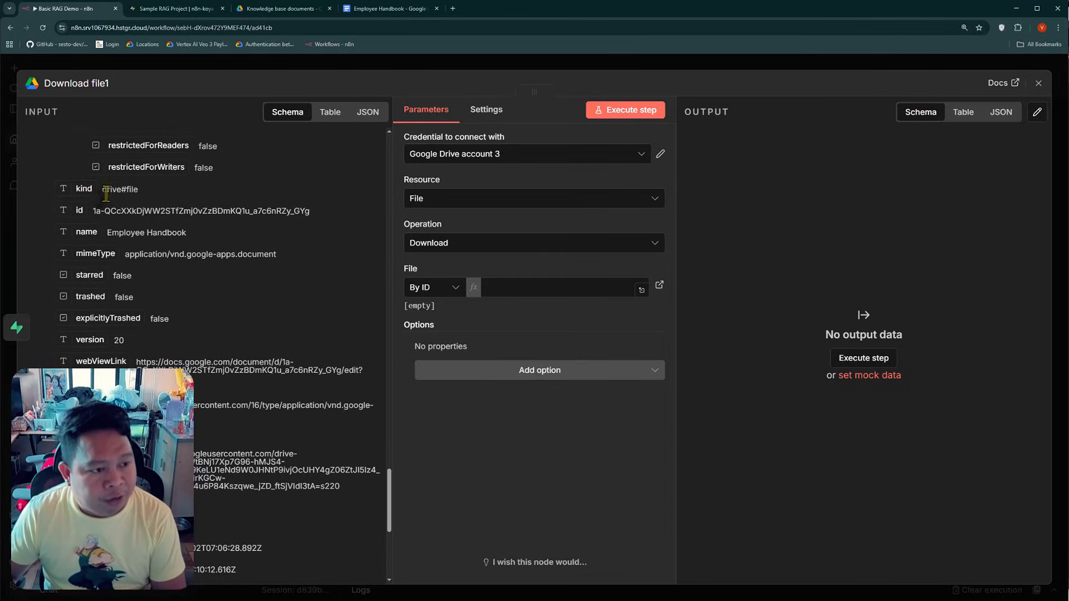
pyautogui.moveTo(82, 212); pyautogui.dragTo(510, 288)
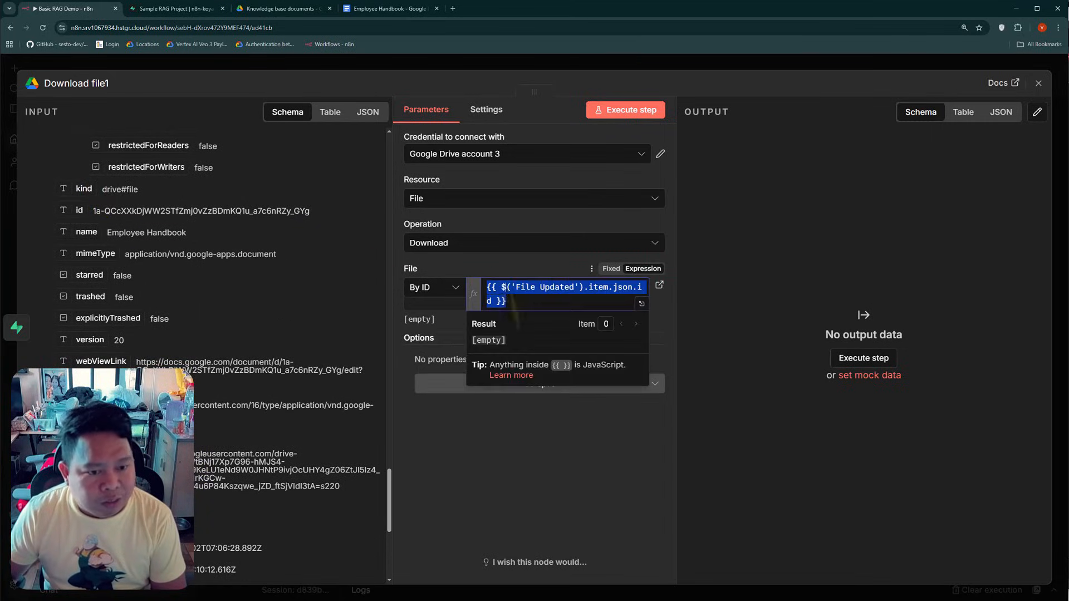
pyautogui.click(515, 493)
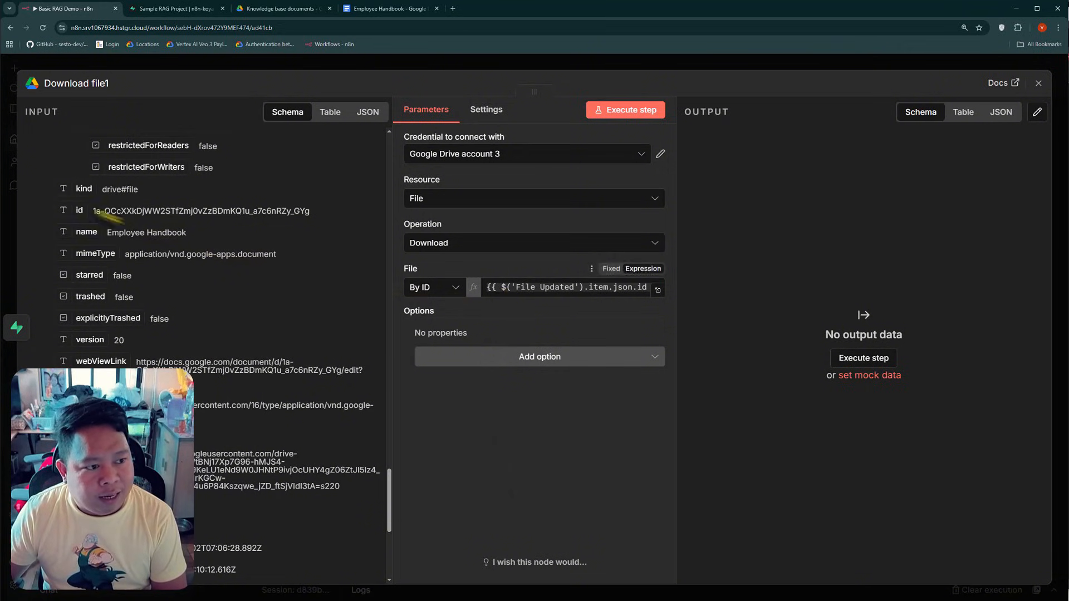
# Compare the File Updated id with the document ID in the Employee Handbook's Google Docs URL, and return to n8n
pyautogui.moveTo(95, 214); pyautogui.dragTo(300, 214)
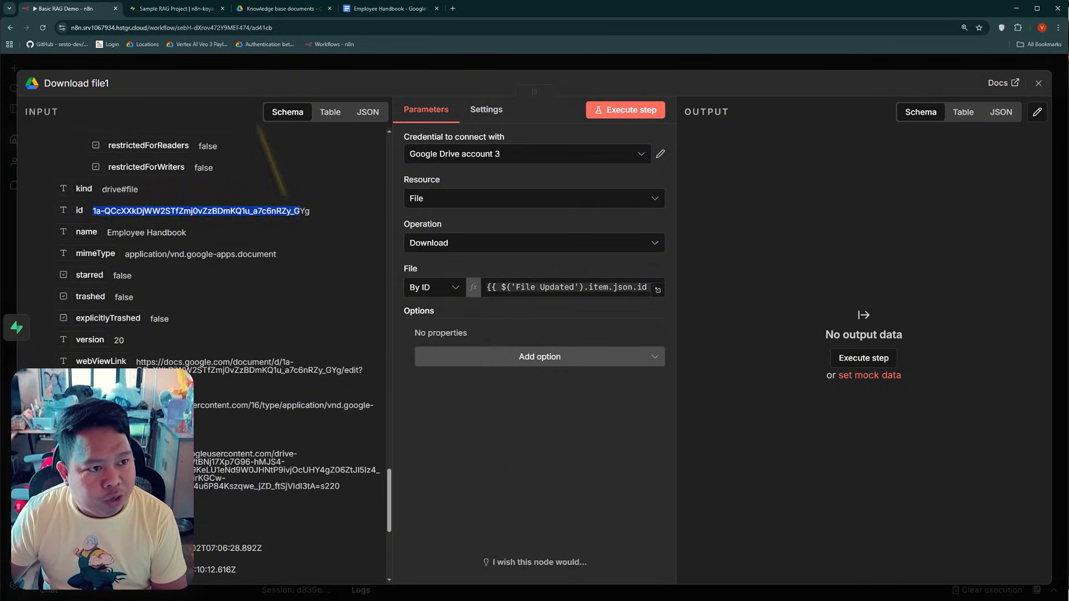
pyautogui.click(368, 10)
pyautogui.click(181, 28)
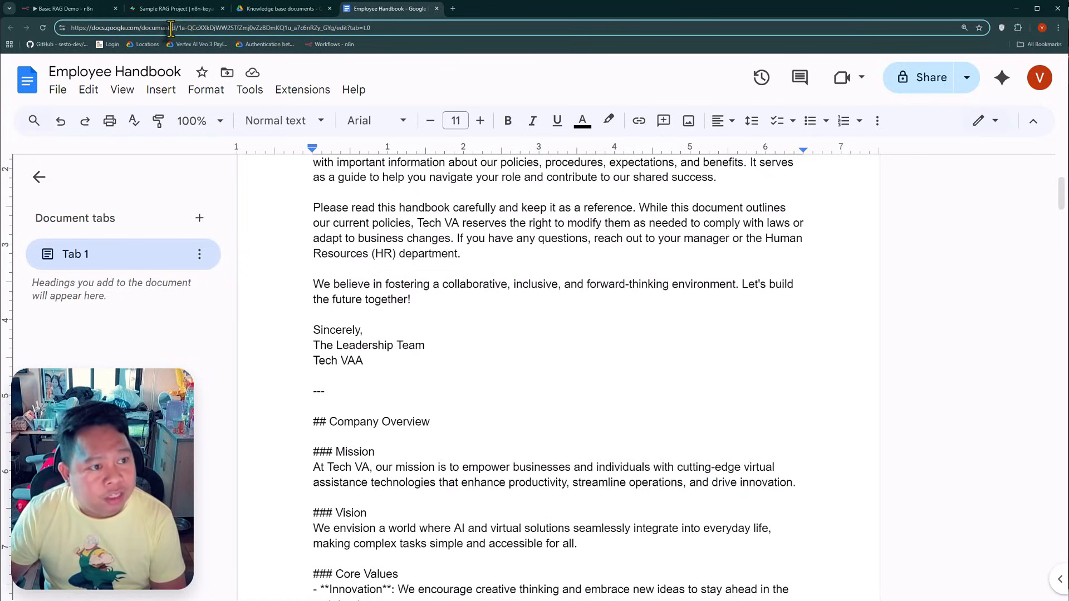
pyautogui.moveTo(174, 31); pyautogui.dragTo(324, 35)
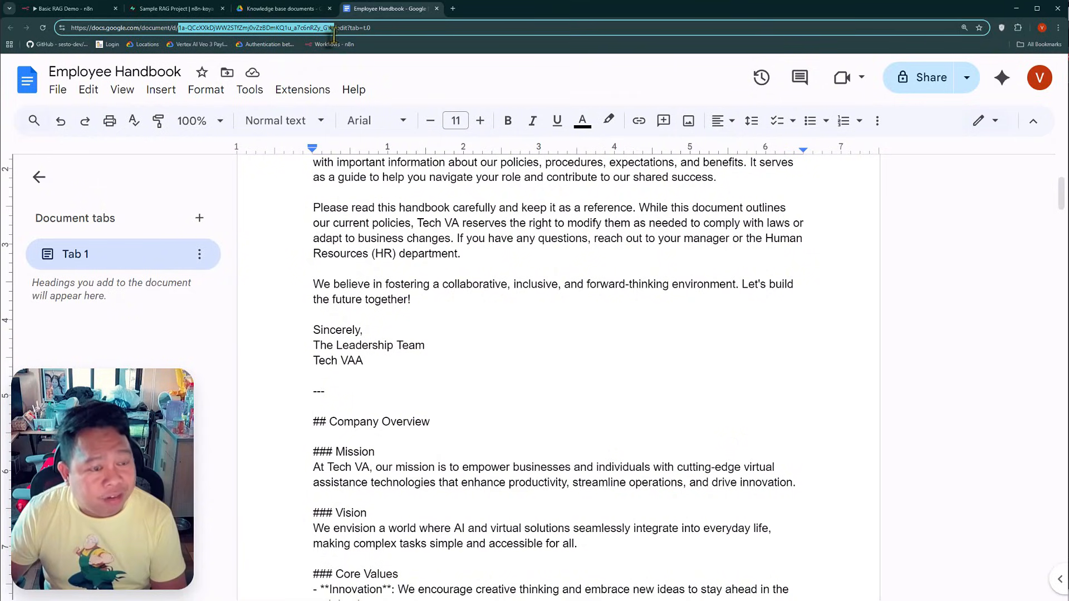
pyautogui.click(61, 8)
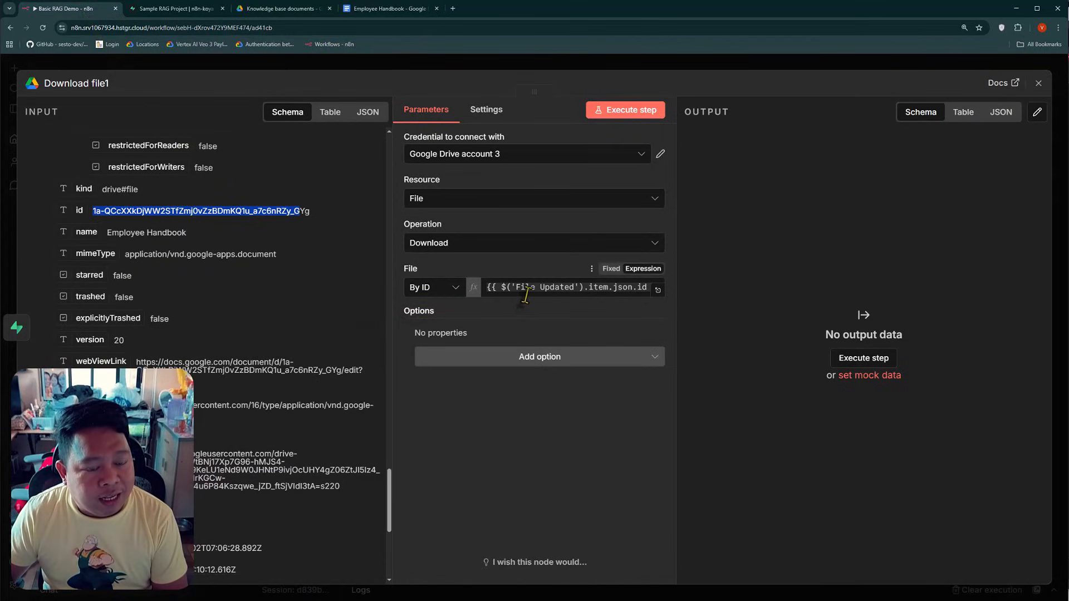
pyautogui.tripleClick(244, 211)
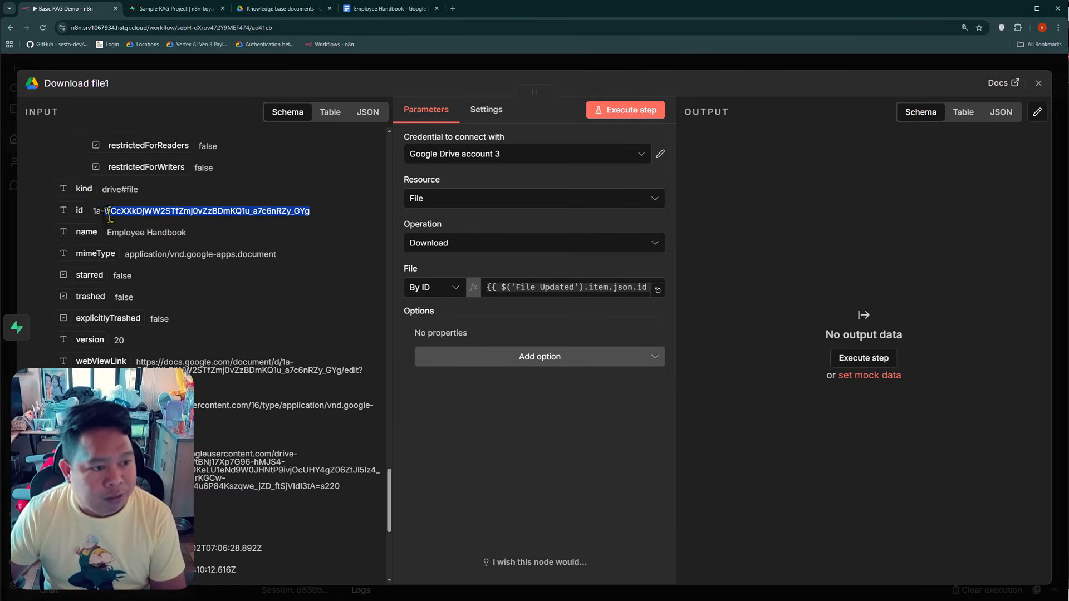
# Close Download file1 and connect its output to the Supabase Vector Store node
pyautogui.click(543, 287)
pyautogui.click(536, 494)
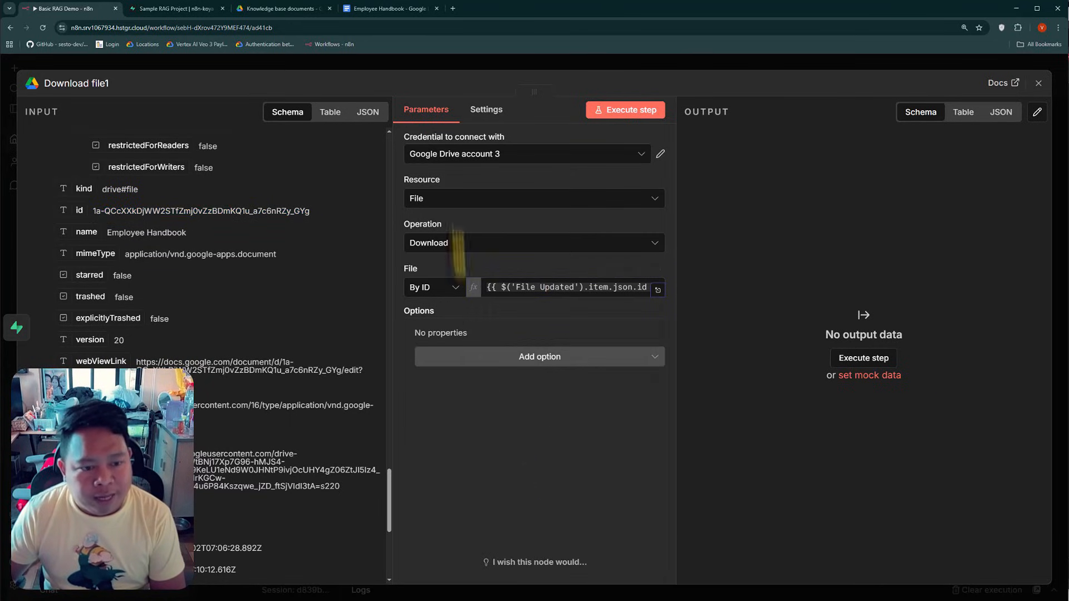
pyautogui.click(337, 63)
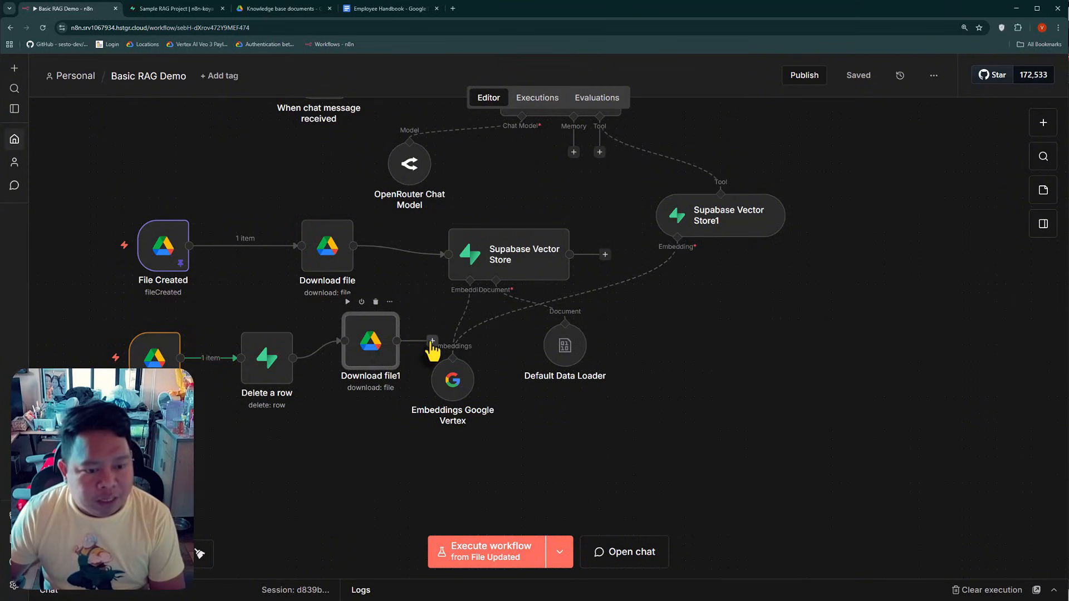
pyautogui.moveTo(430, 309); pyautogui.dragTo(439, 279)
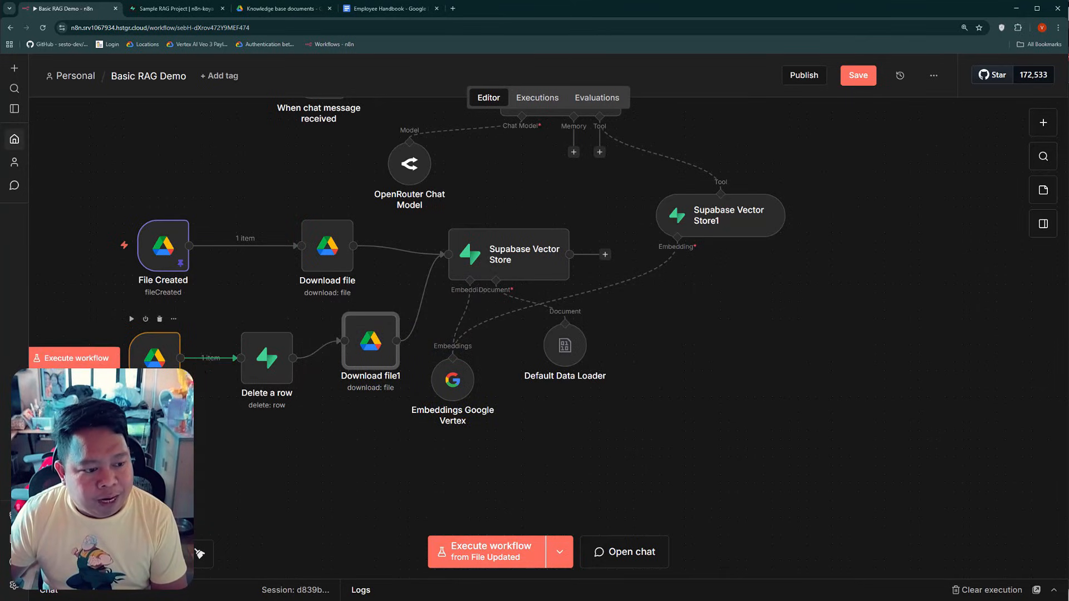
# Review the Employee Handbook in Google Docs and the documents table in Supabase, and return to the n8n workflow
pyautogui.click(367, 9)
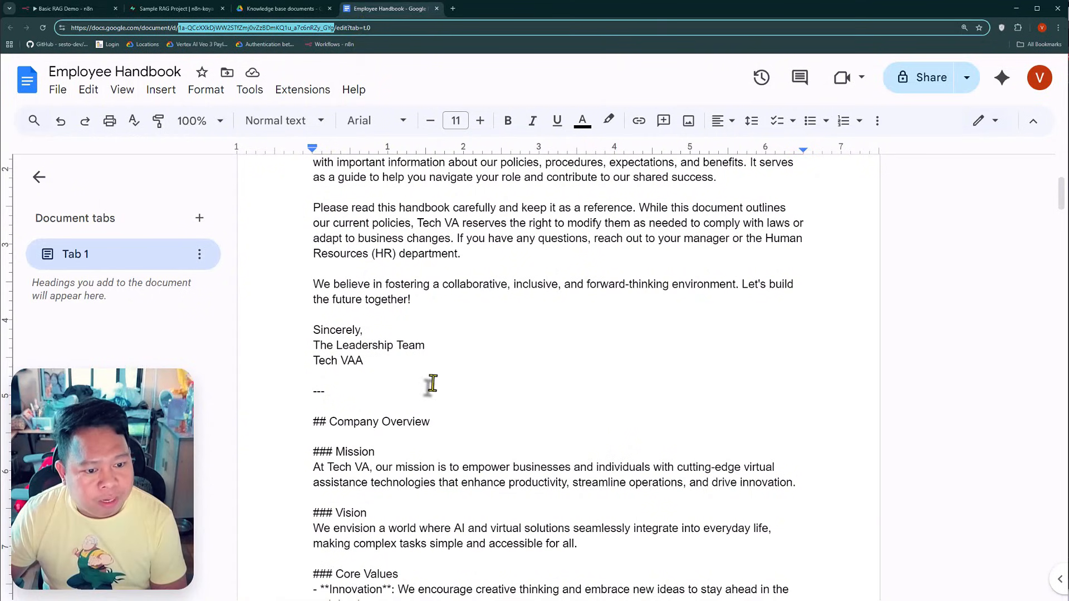
pyautogui.click(349, 347)
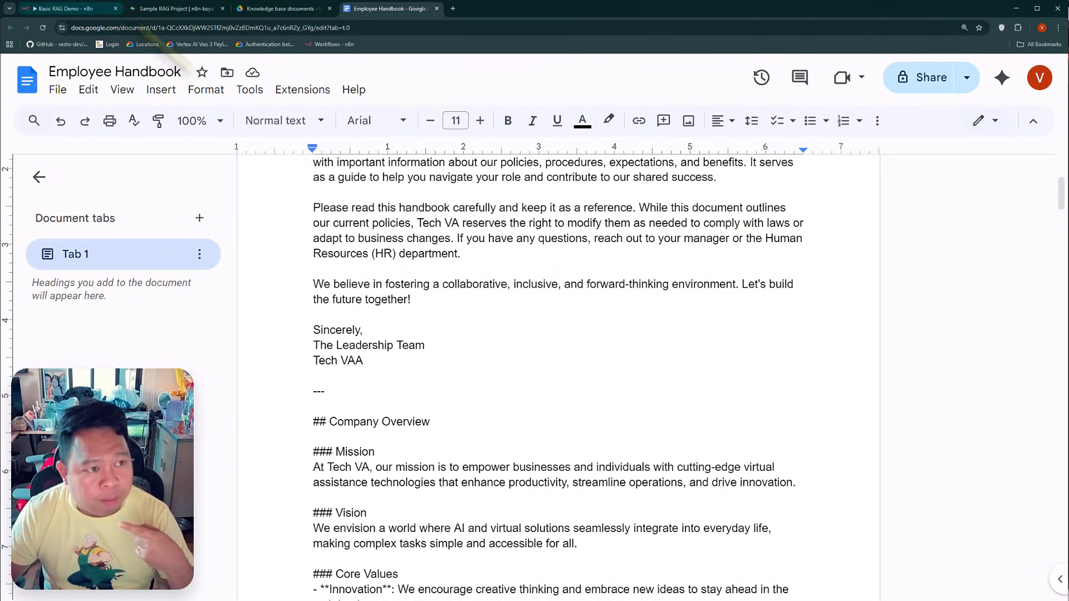
pyautogui.click(198, 10)
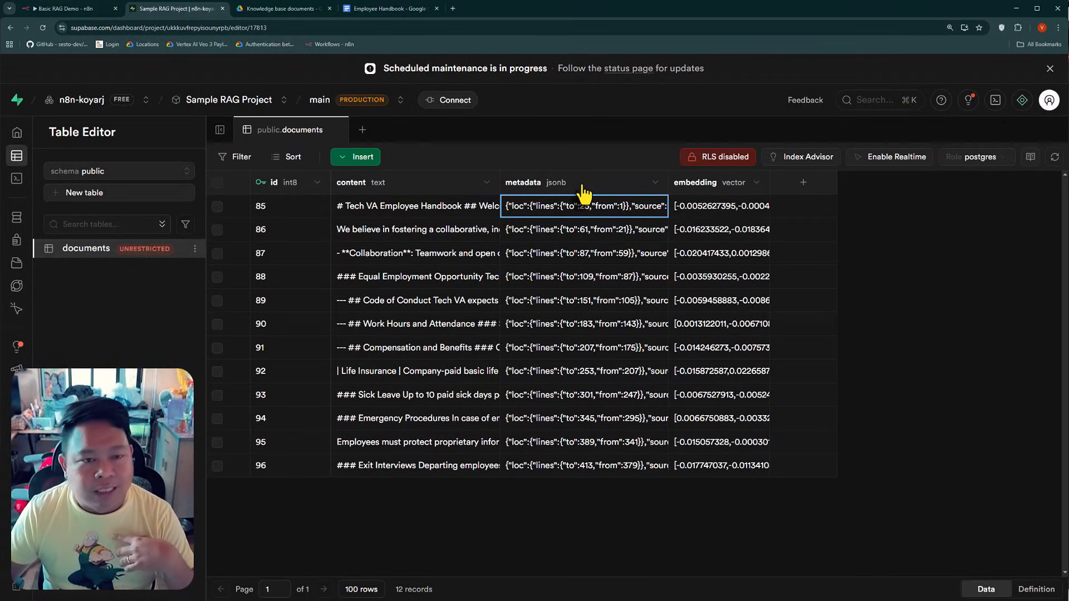
pyautogui.click(64, 8)
# Save the workflow and turn on Execute Once for the Download file1 node
pyautogui.scroll(-1, 631, 441)
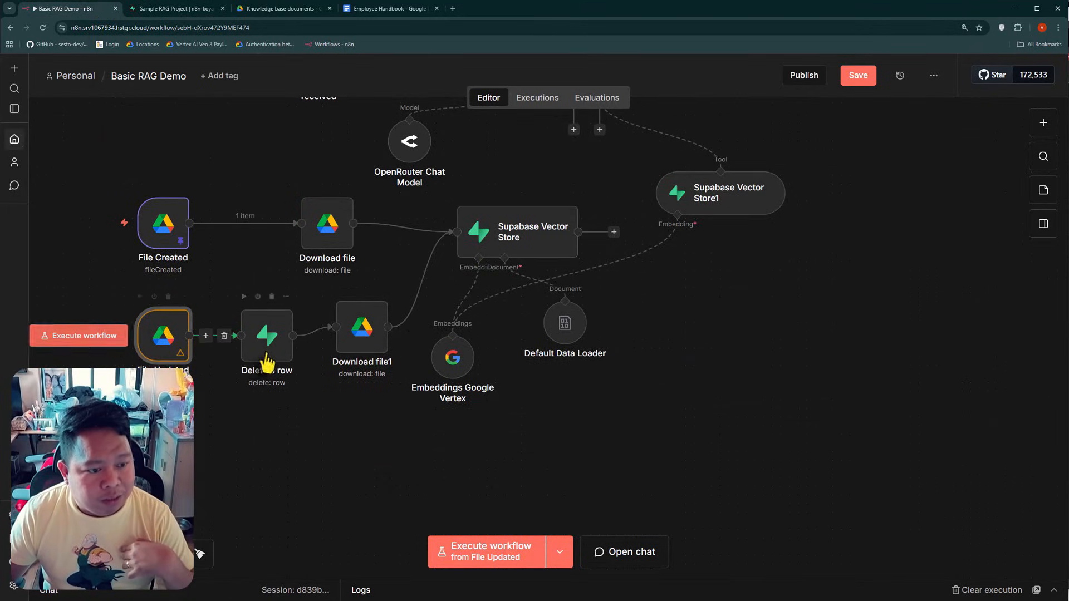
pyautogui.click(860, 77)
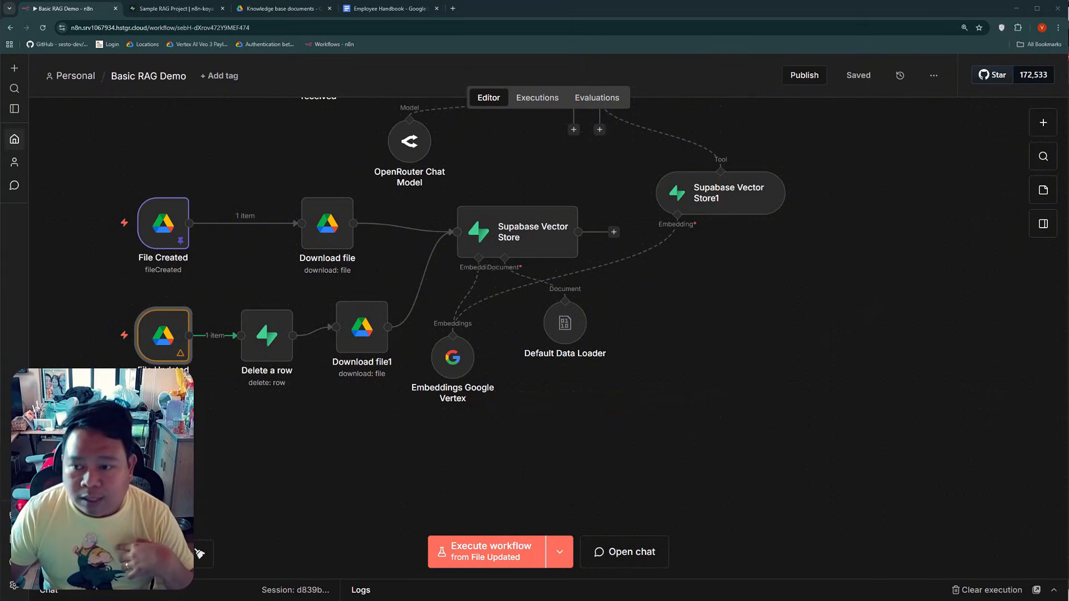
pyautogui.scroll(-1, 392, 451)
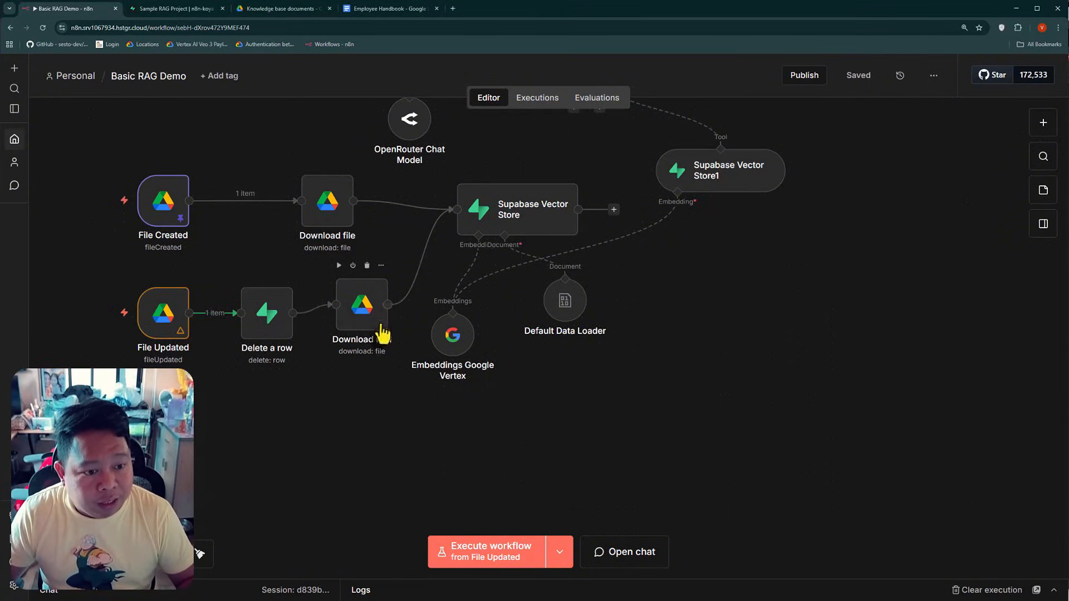
pyautogui.doubleClick(363, 311)
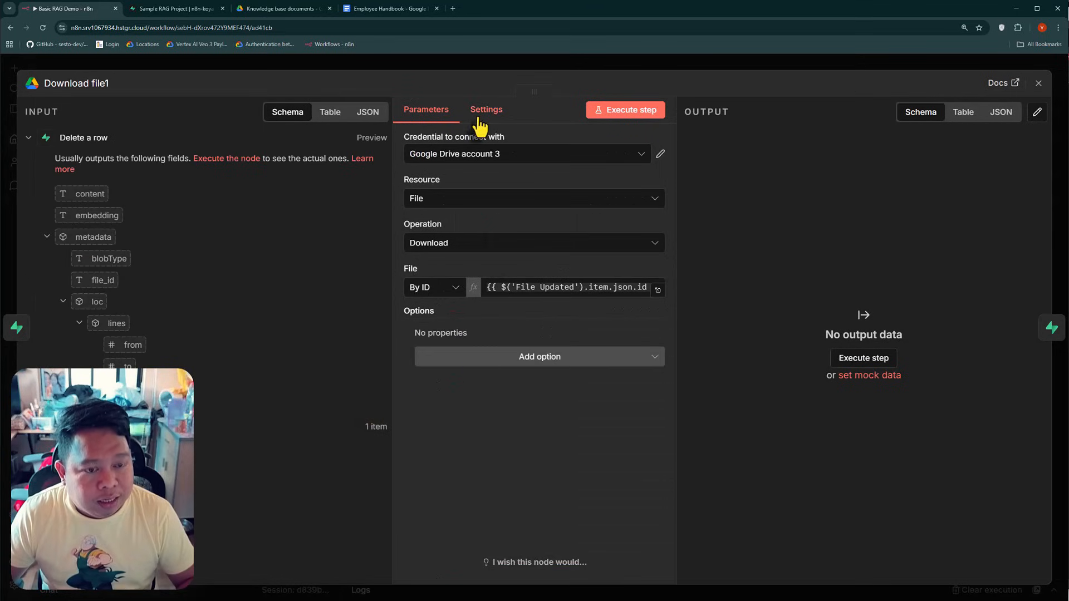
pyautogui.click(483, 111)
pyautogui.click(415, 202)
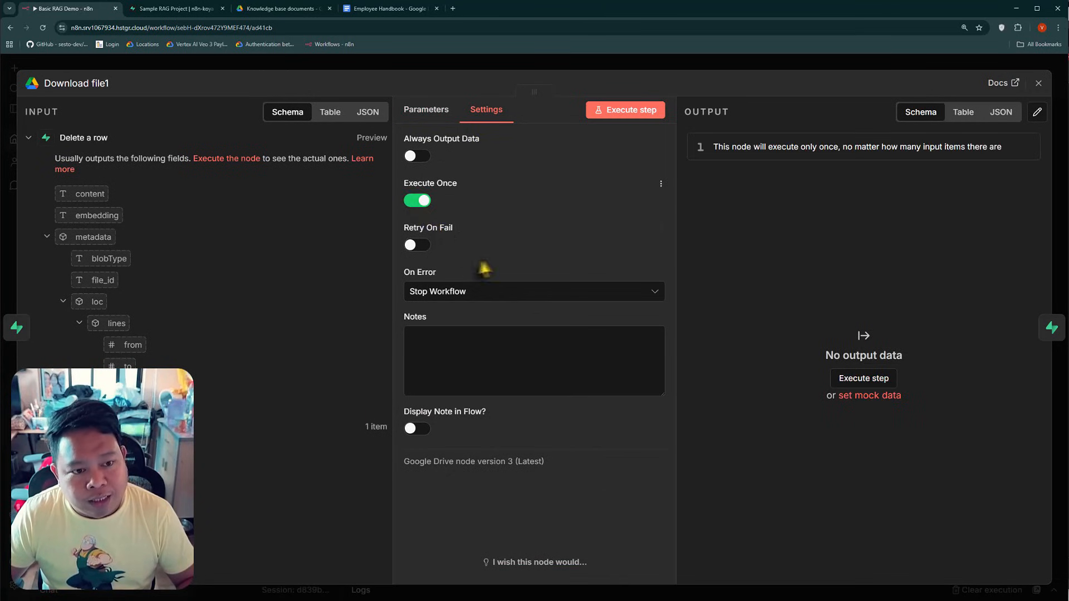
pyautogui.click(386, 66)
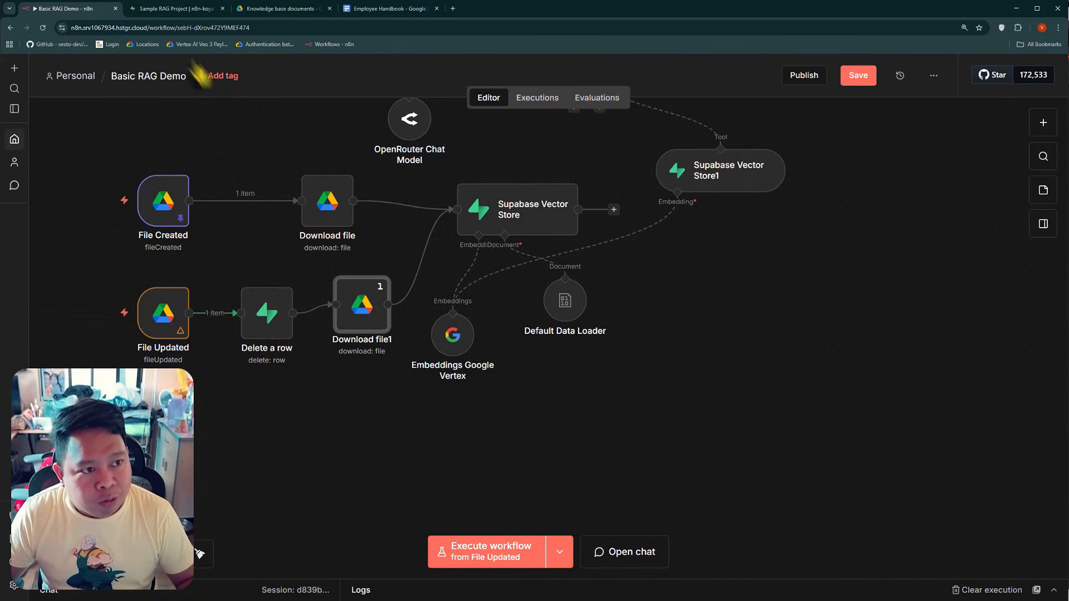
# Review the documents rows in Supabase and check the Execute Once setting of Download file1 in n8n
pyautogui.click(173, 8)
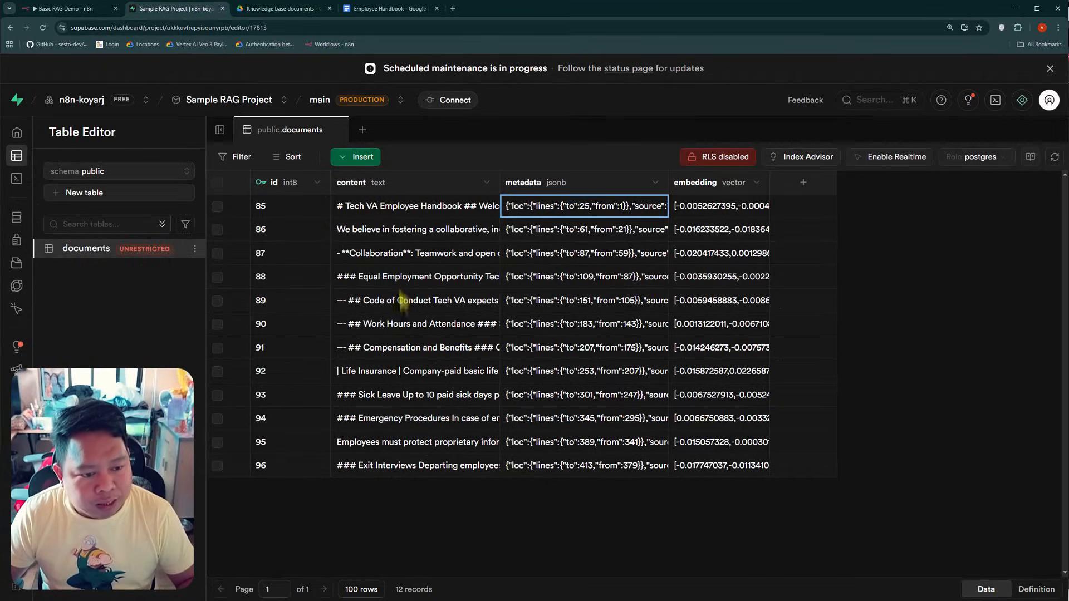
pyautogui.click(64, 9)
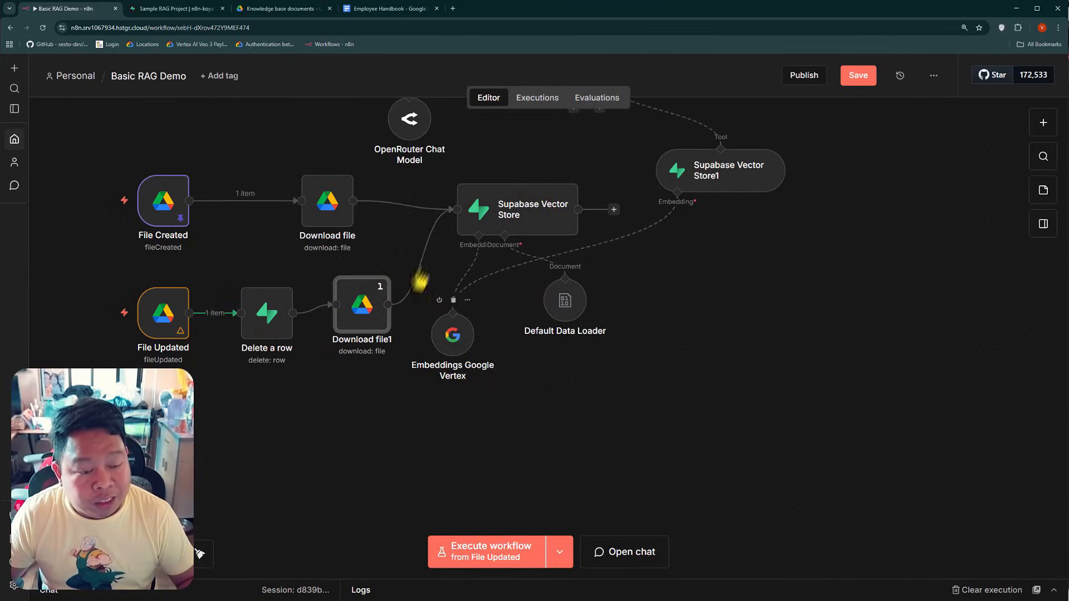
pyautogui.doubleClick(363, 312)
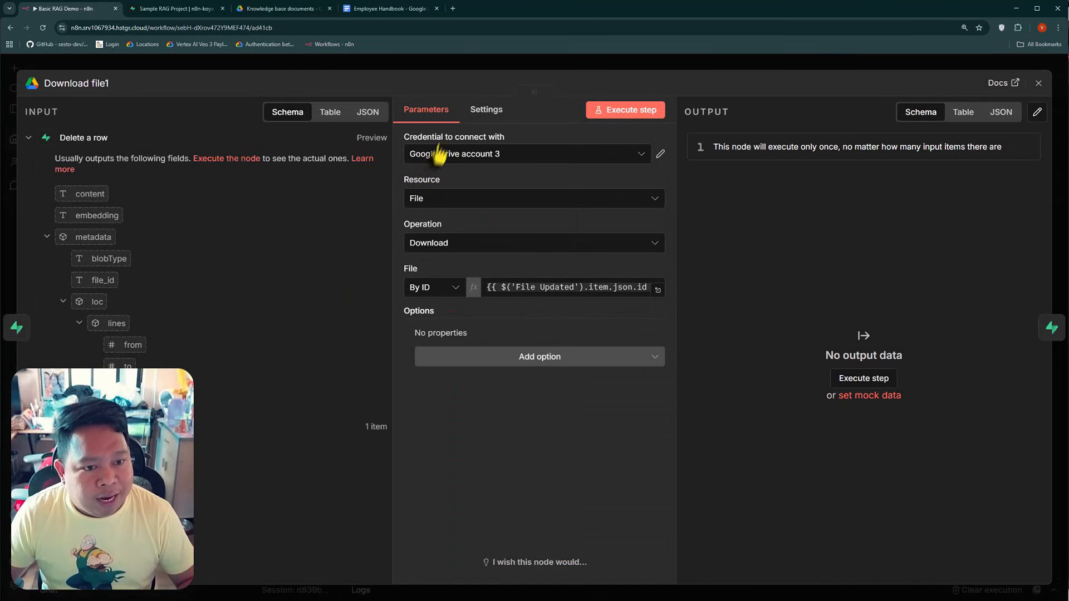
pyautogui.click(478, 111)
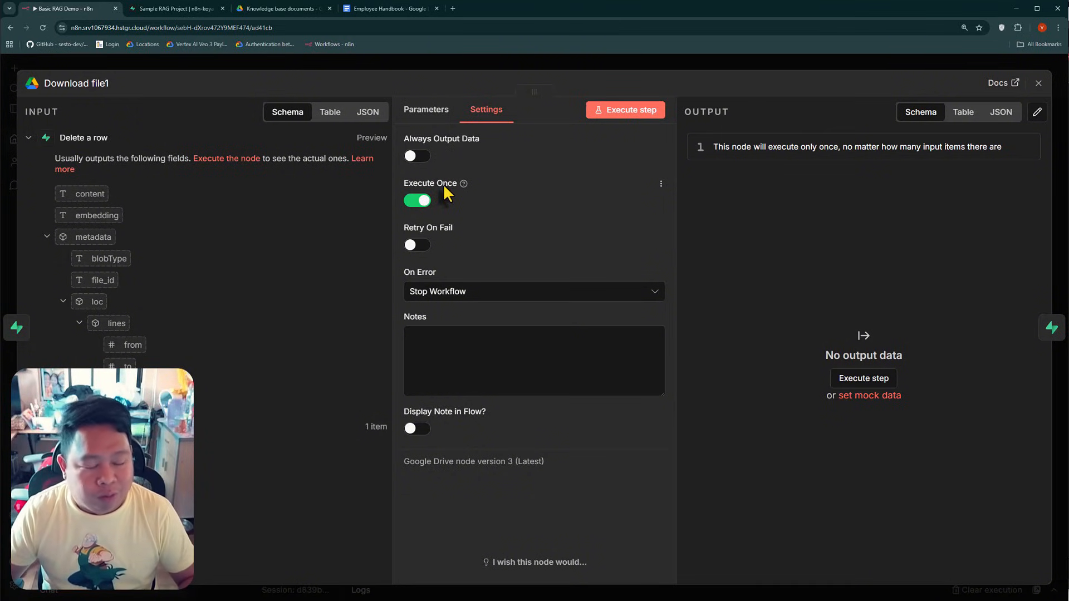
pyautogui.click(343, 68)
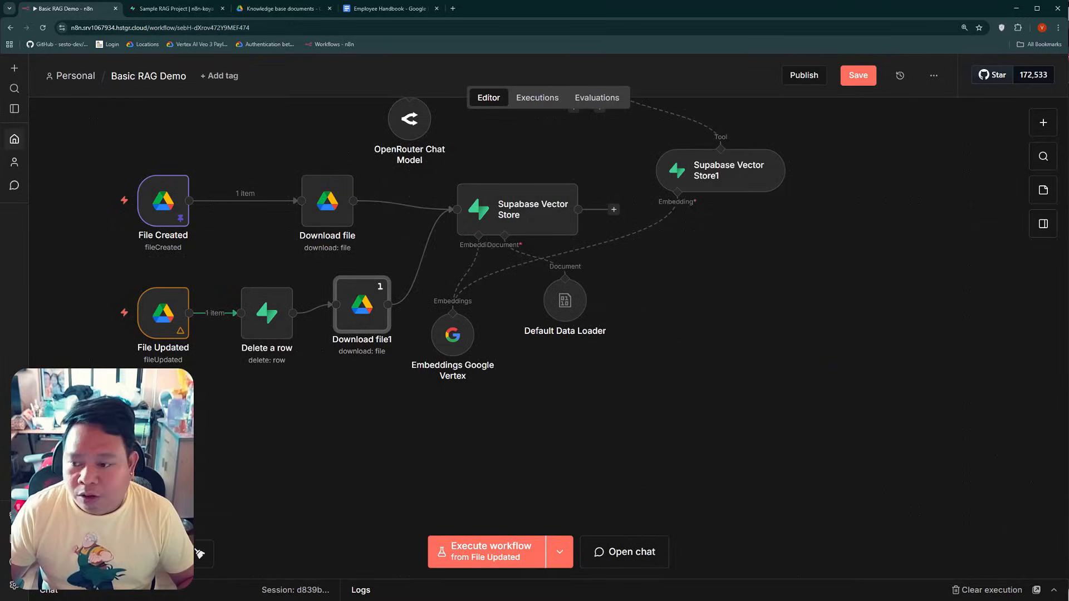
# Save the workflow, and duplicate the File Updated trigger, placing the copy below the original
pyautogui.click(860, 76)
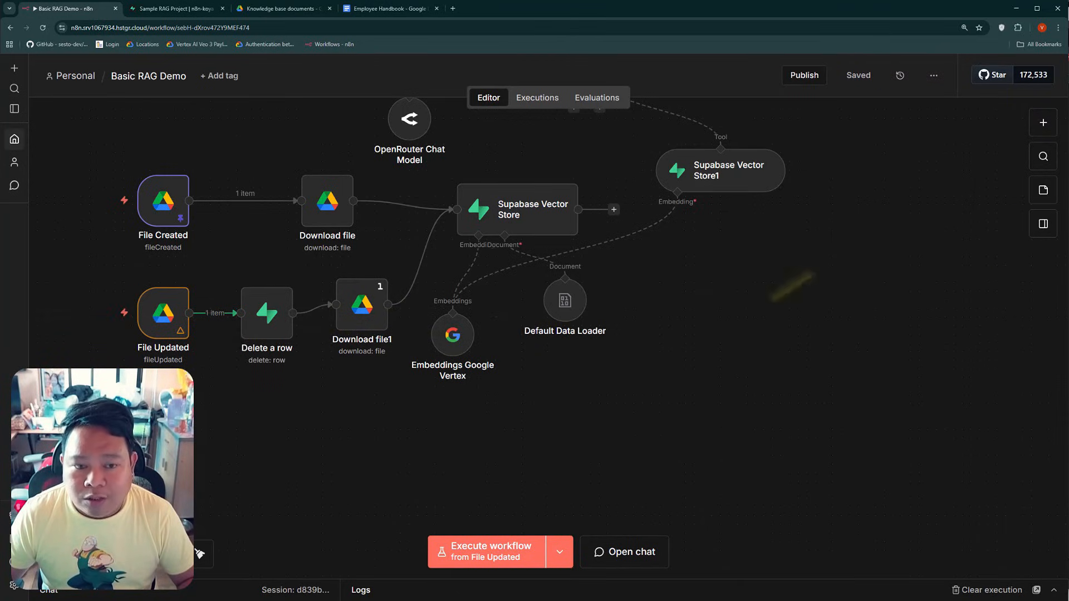
pyautogui.click(1043, 122)
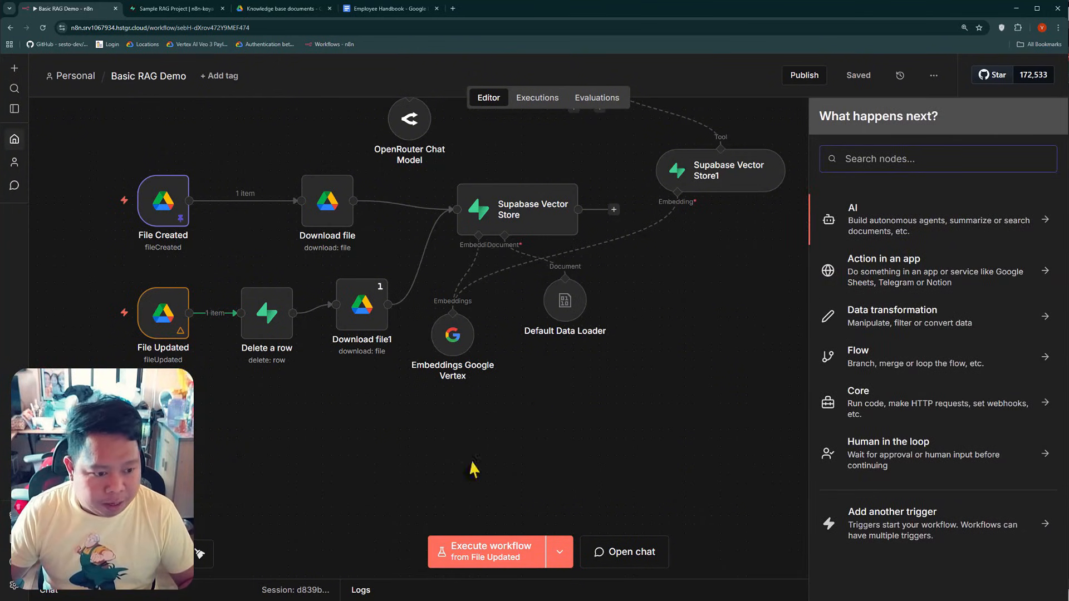
pyautogui.click(635, 445)
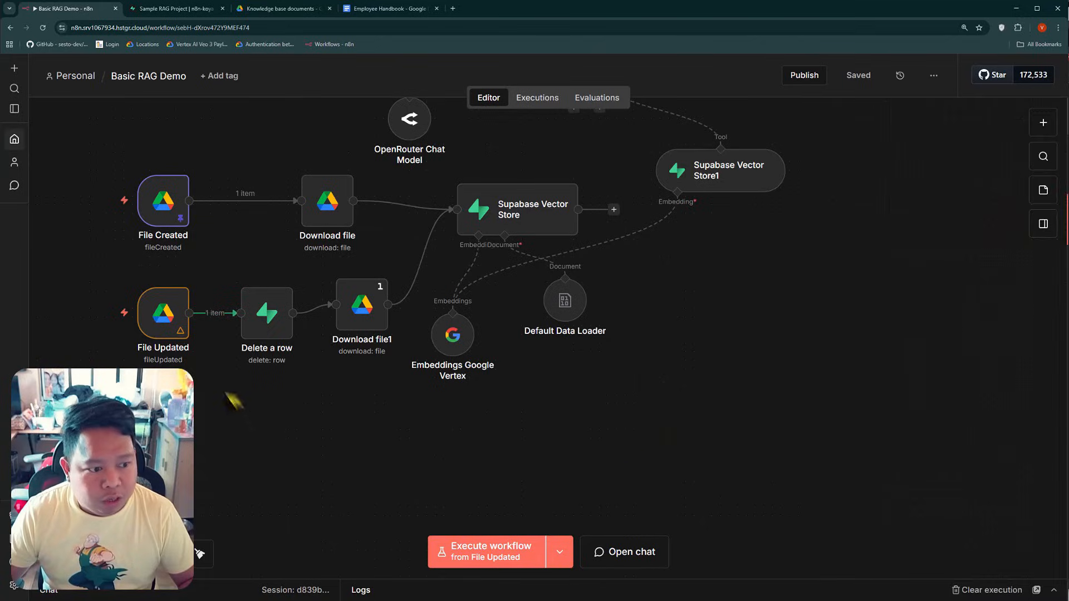
pyautogui.rightClick(158, 330)
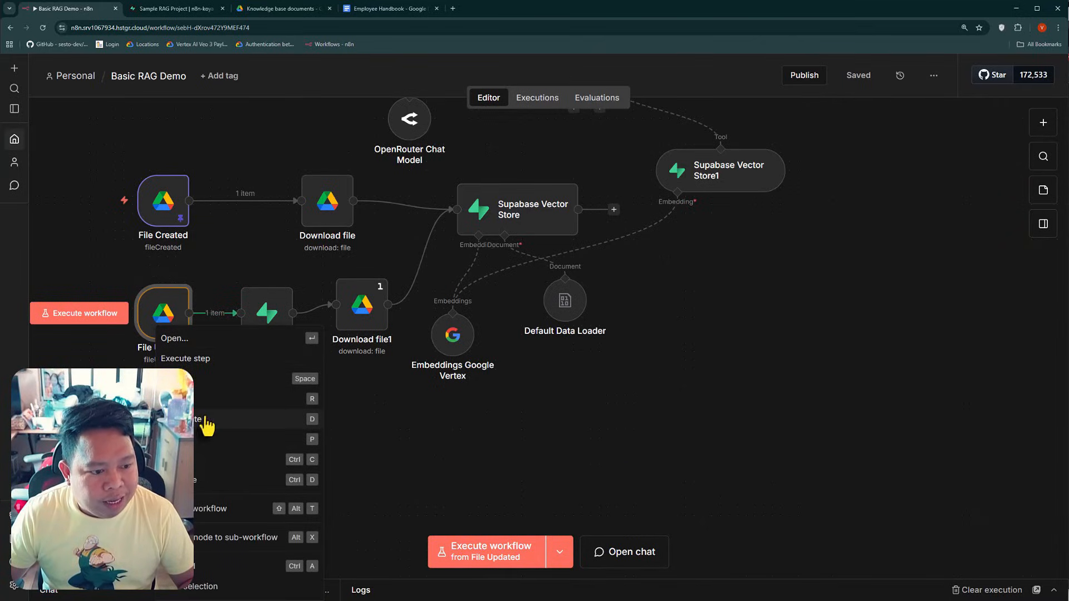
pyautogui.click(199, 481)
pyautogui.moveTo(645, 464); pyautogui.dragTo(171, 427)
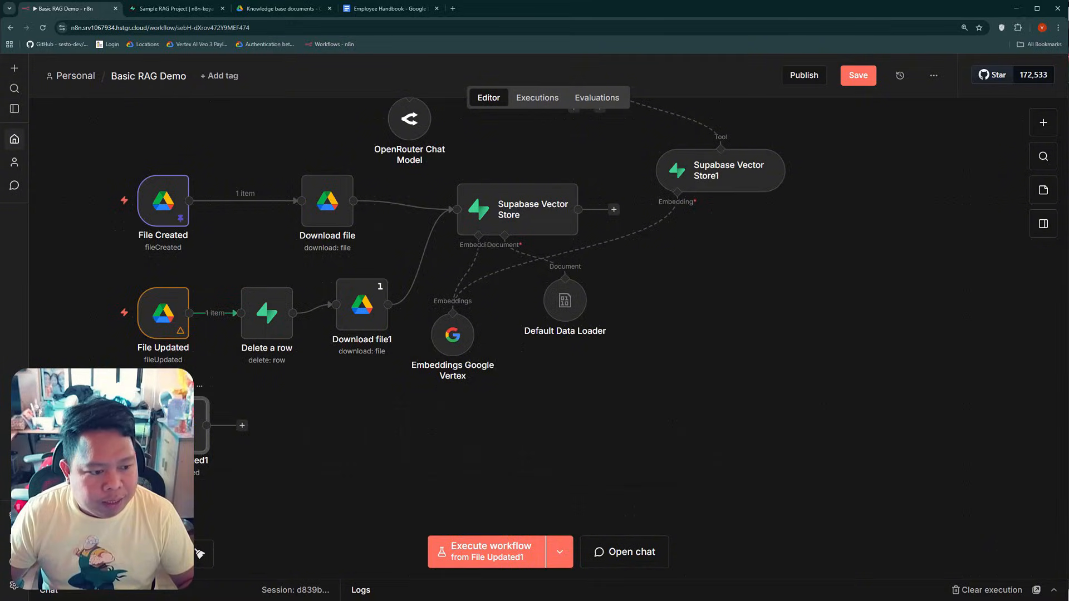
# Rename the duplicated File Updated1 trigger to File Deleted
pyautogui.rightClick(170, 427)
pyautogui.click(121, 175)
pyautogui.write('File De')
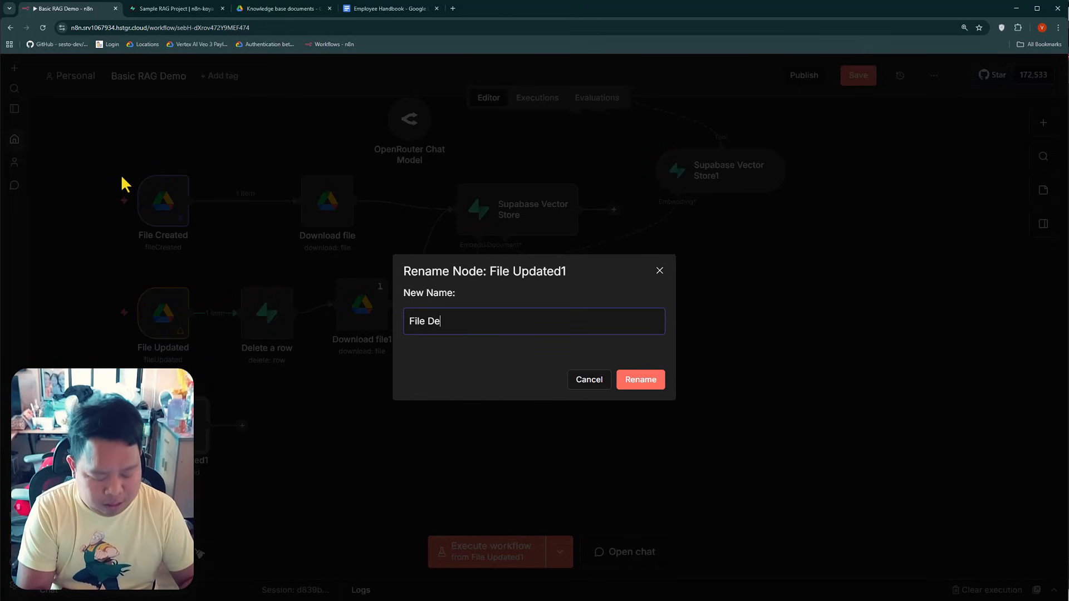
pyautogui.write('leted')
pyautogui.press('Return')
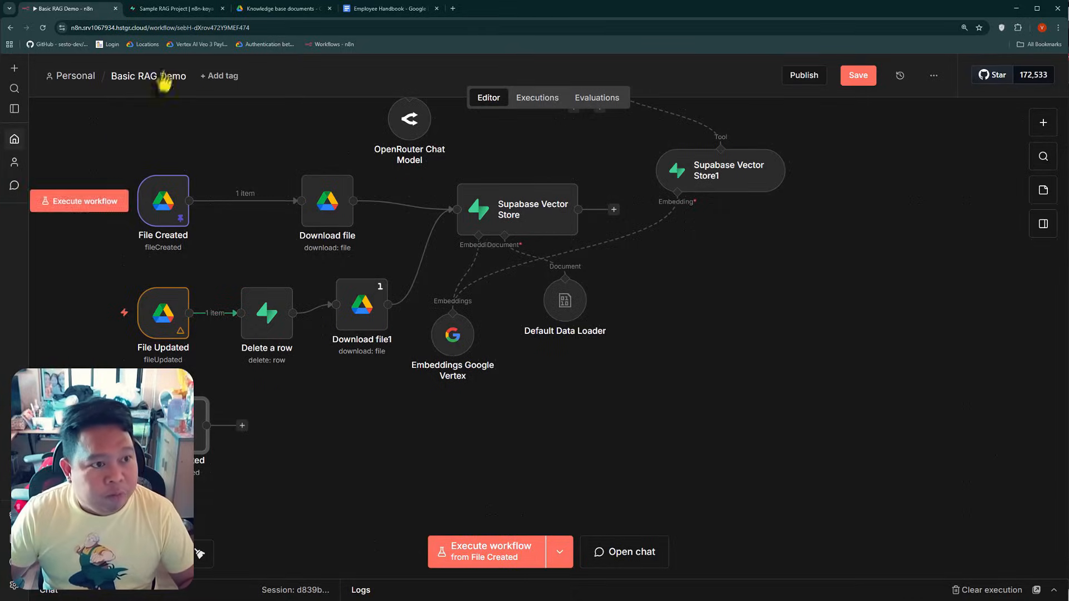
# Check the Employee Handbook's Move to trash option in Google Drive and the documents table in Supabase
pyautogui.click(285, 10)
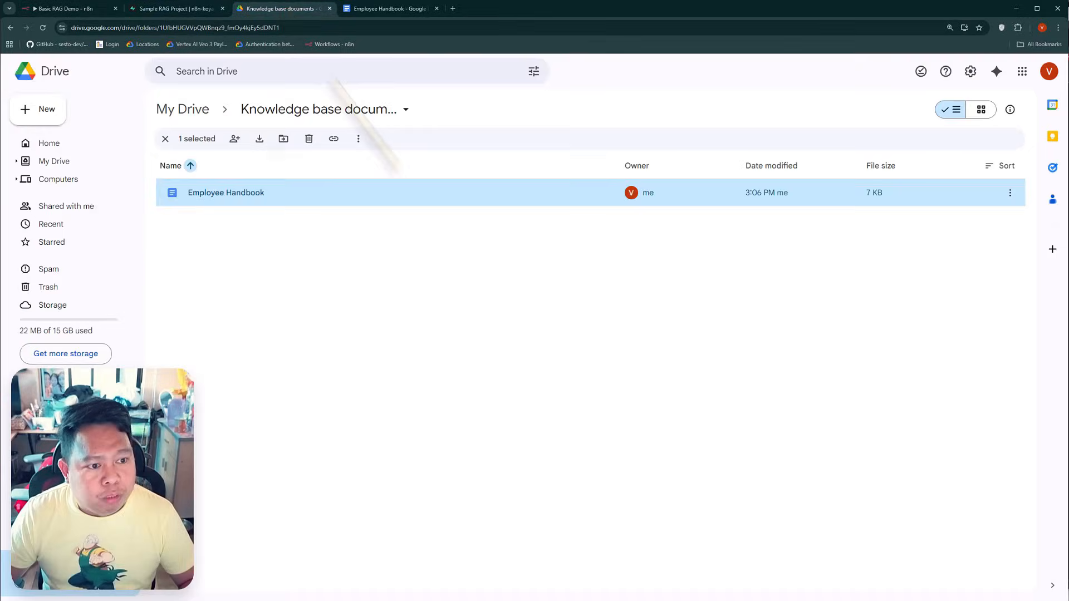
pyautogui.rightClick(296, 195)
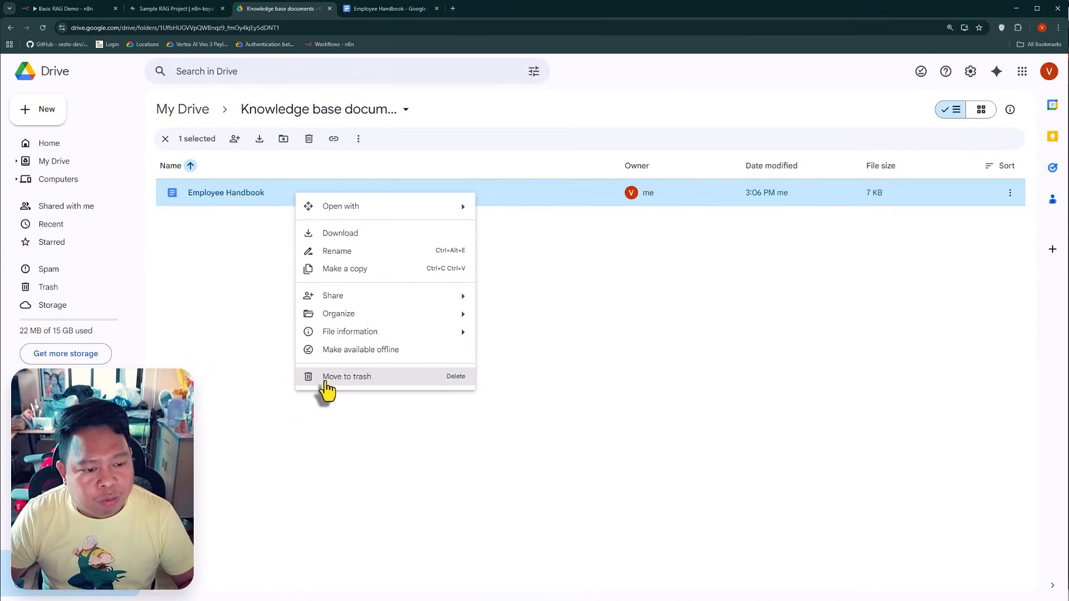
pyautogui.click(176, 9)
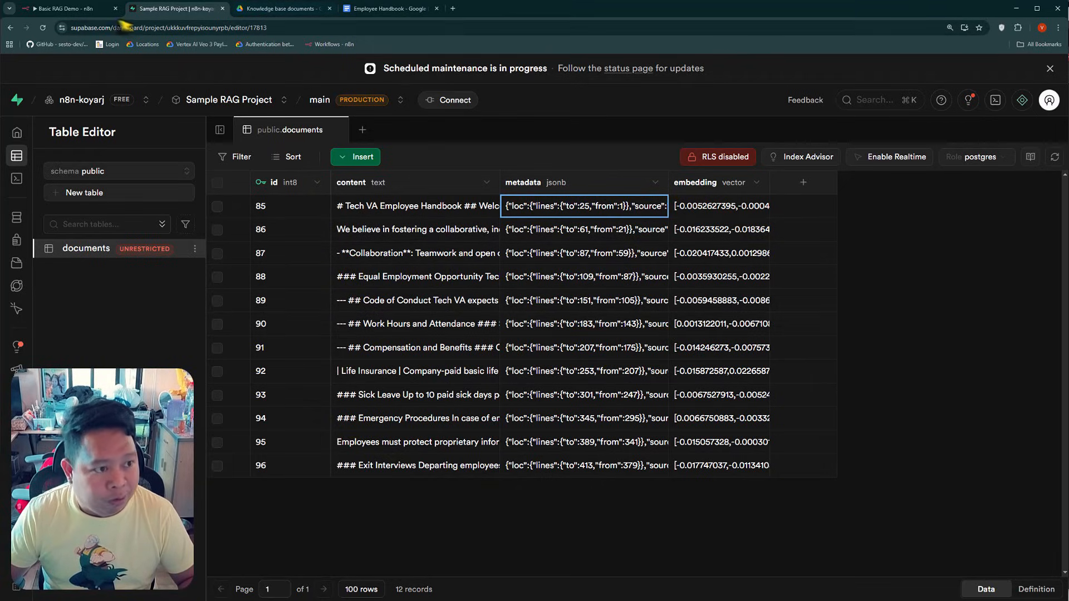
# Return to n8n and inspect the settings of the File Deleted trigger
pyautogui.click(72, 8)
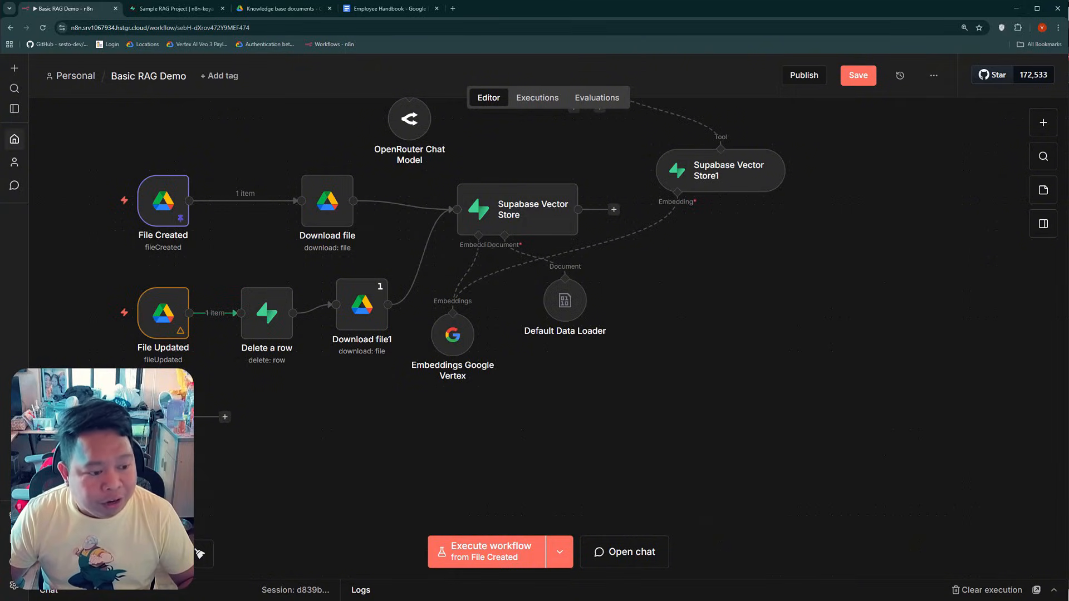
pyautogui.doubleClick(164, 417)
pyautogui.click(489, 400)
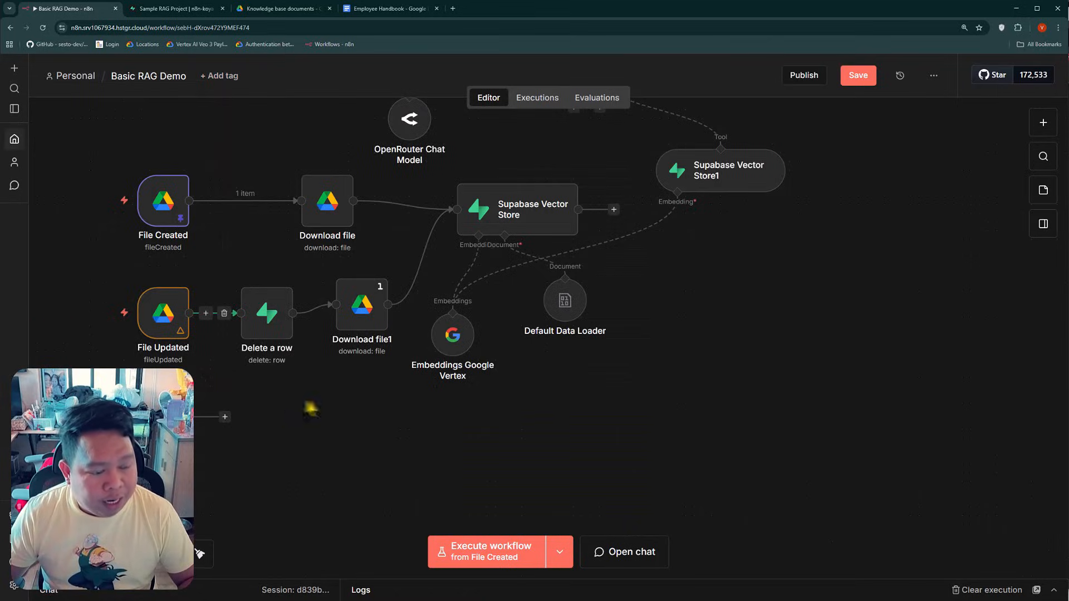
# Examine the Archive folder under My Drive in Google Drive, and switch to the documents table in Supabase
pyautogui.click(284, 9)
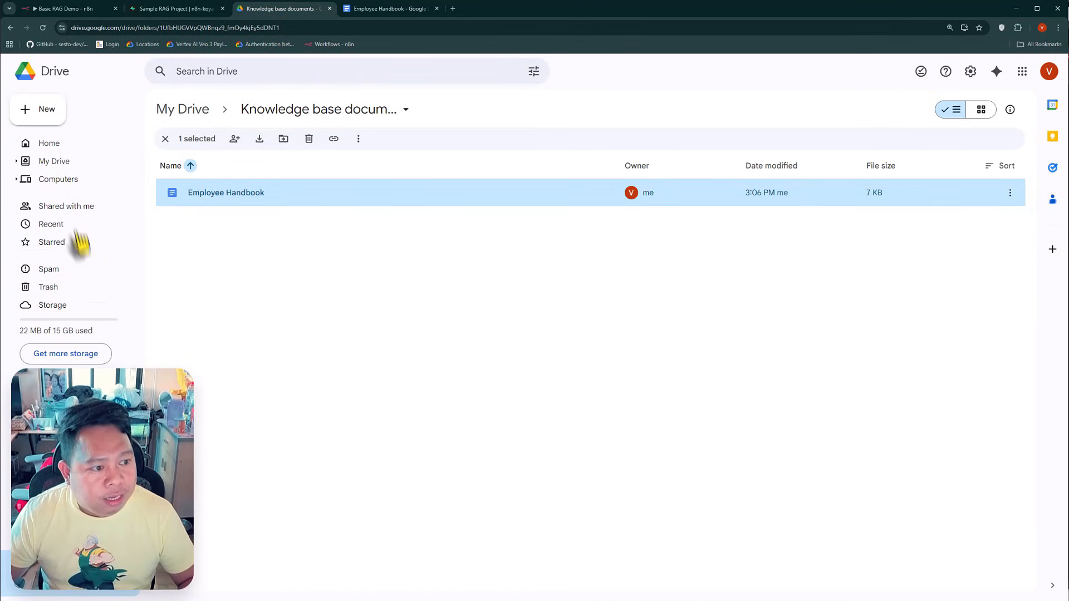
pyautogui.click(63, 166)
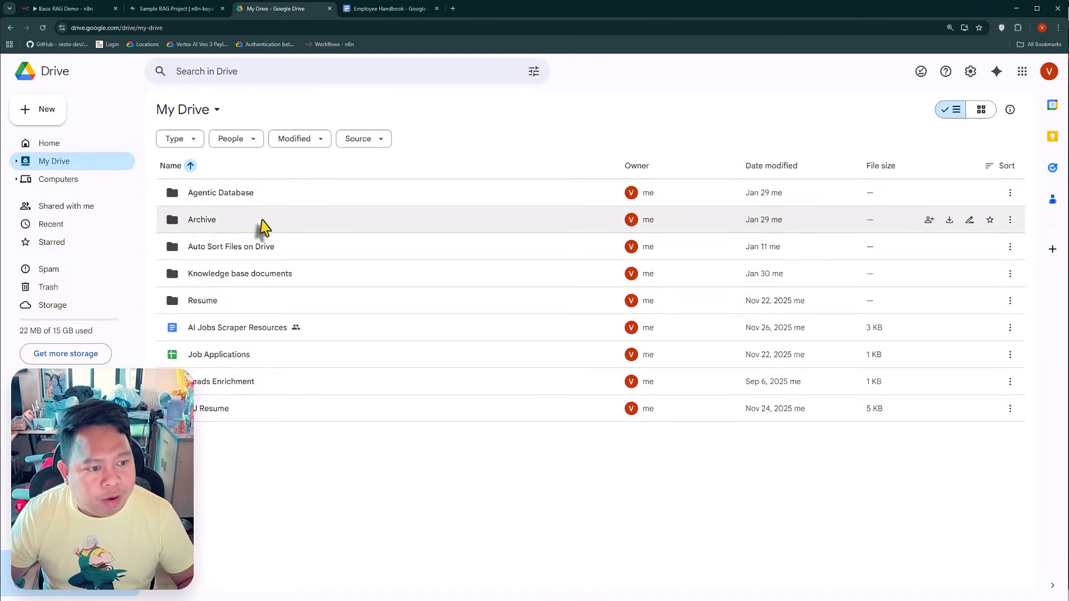
pyautogui.click(193, 221)
pyautogui.doubleClick(194, 226)
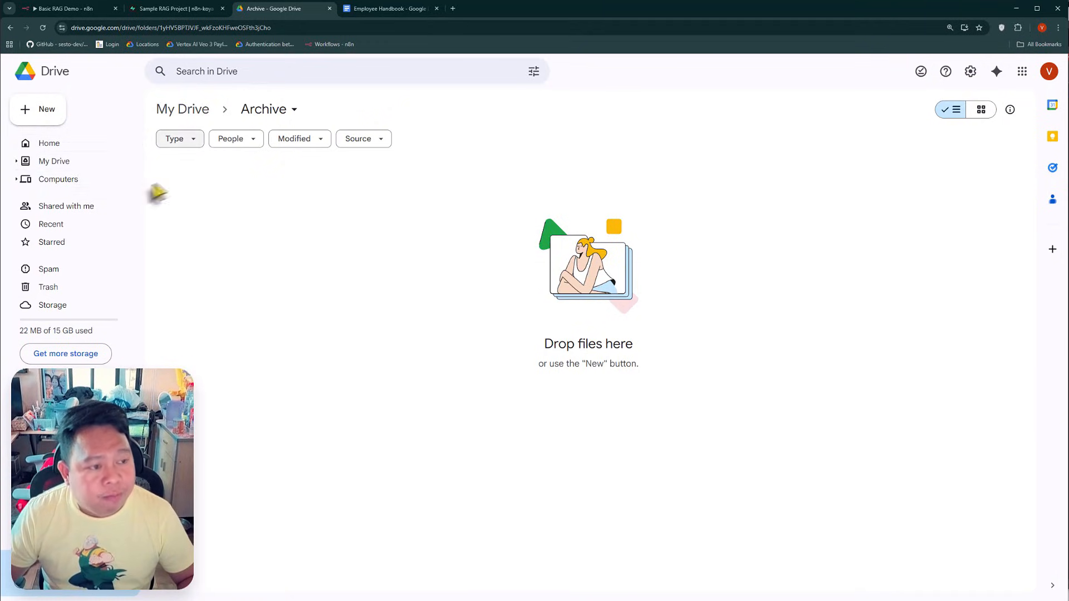
pyautogui.click(84, 161)
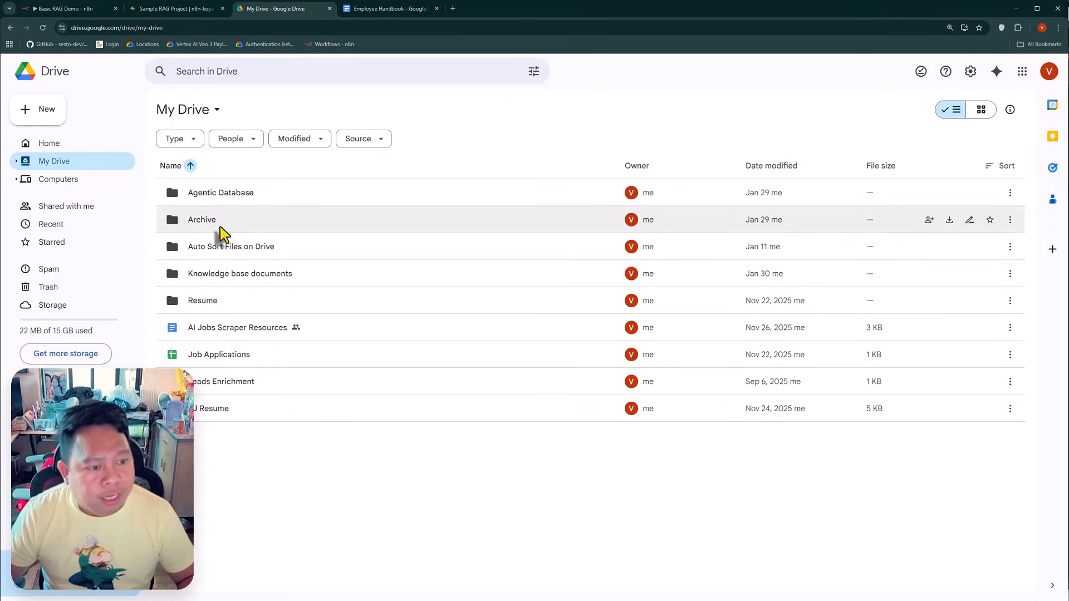
pyautogui.doubleClick(205, 218)
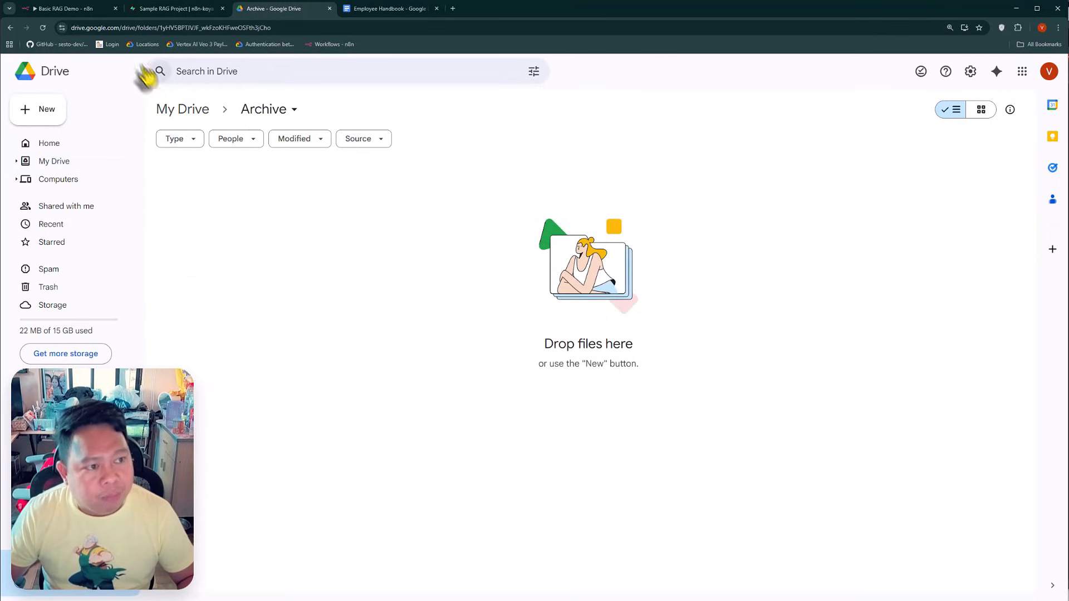
pyautogui.click(175, 9)
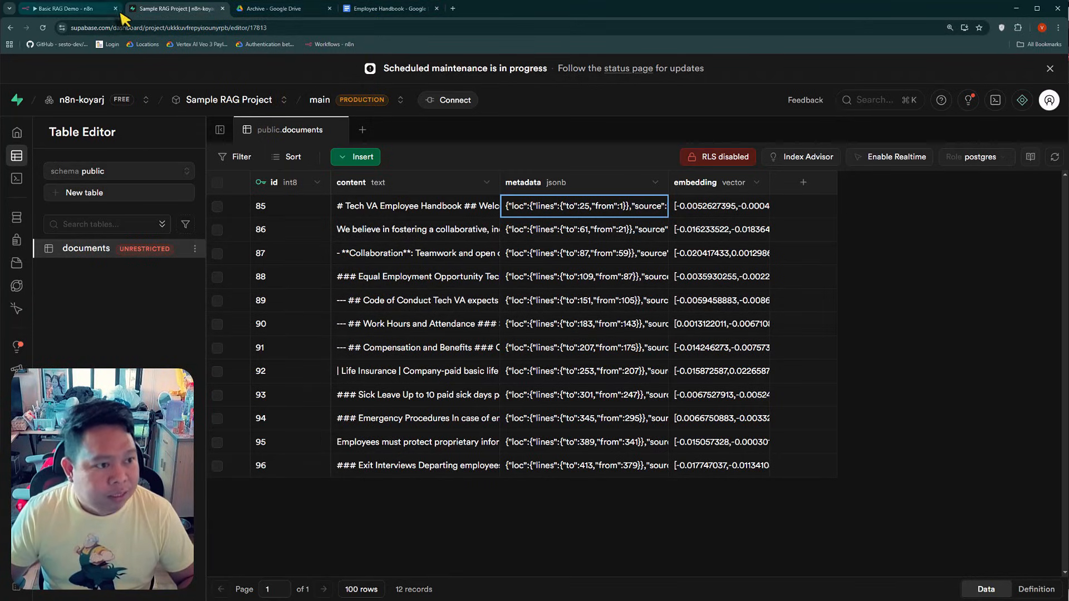
# Switch to n8n and set the File Deleted trigger to watch the Archive folder for File Created events
pyautogui.click(64, 8)
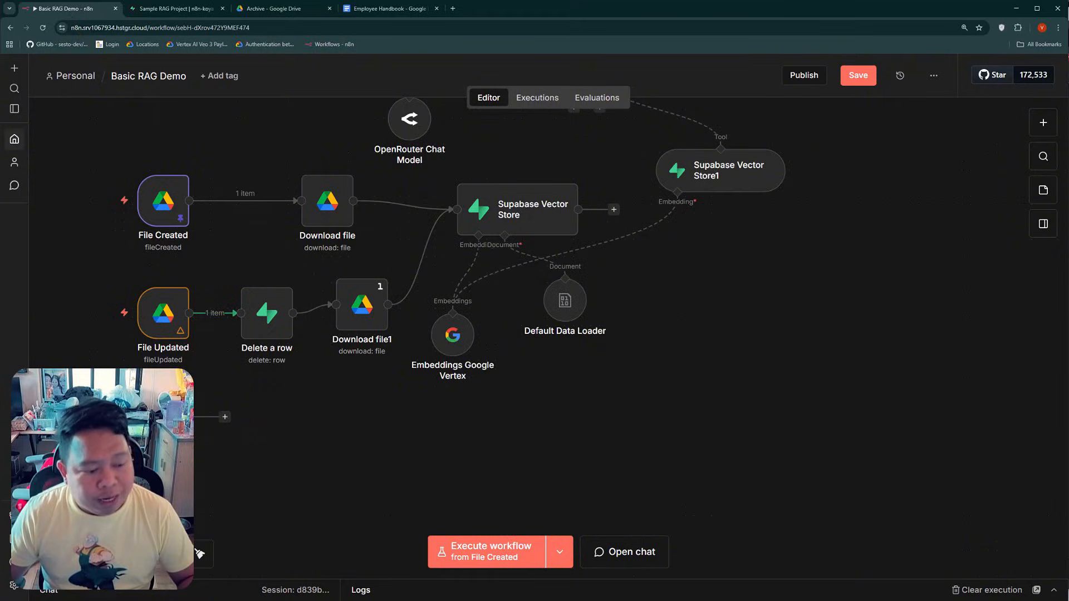
pyautogui.doubleClick(163, 417)
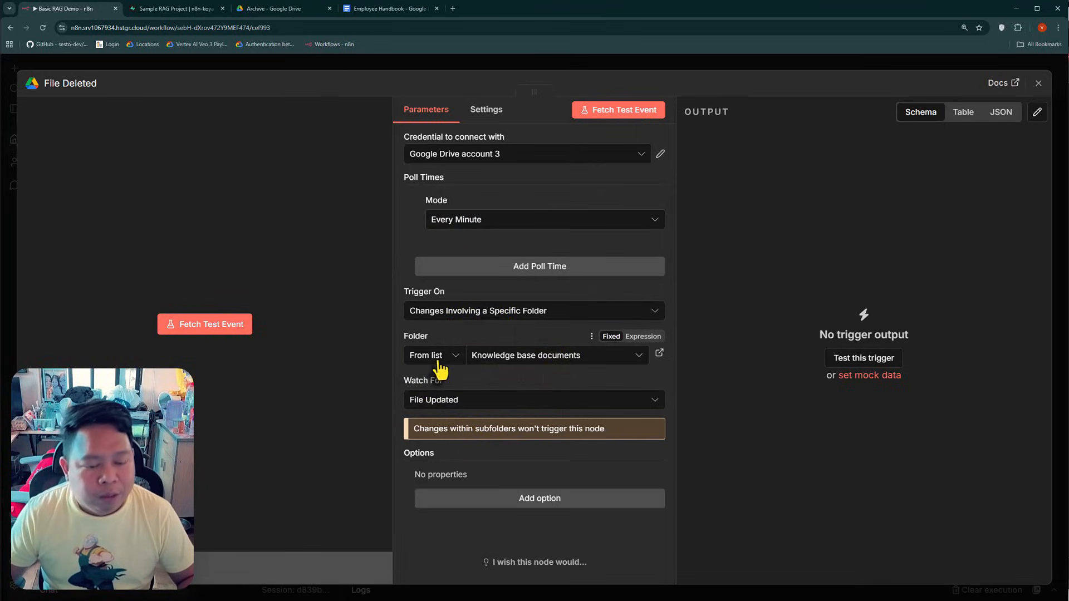
pyautogui.click(545, 356)
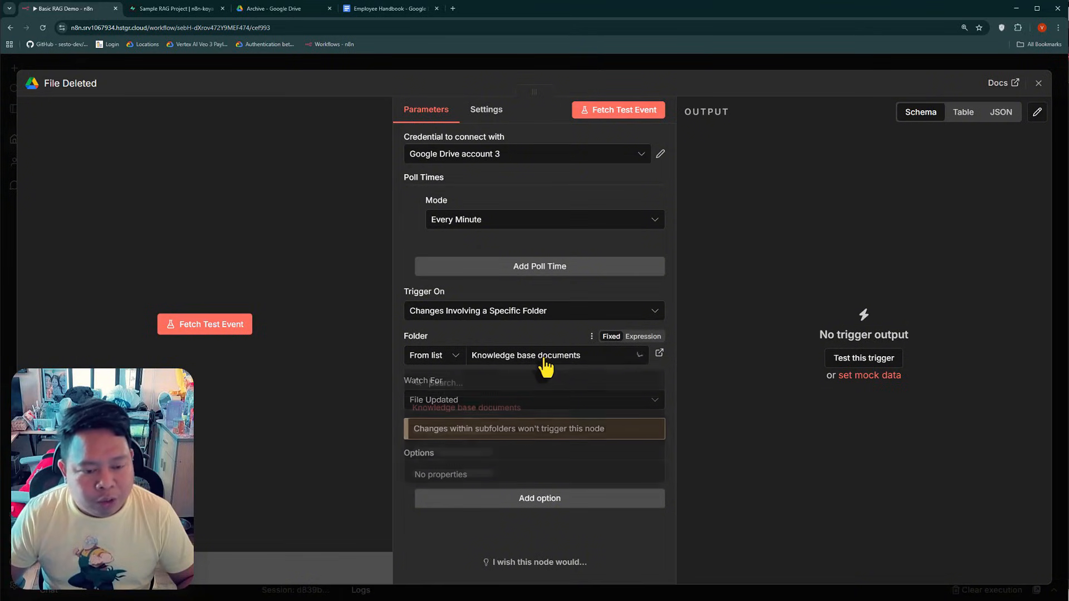
pyautogui.click(449, 447)
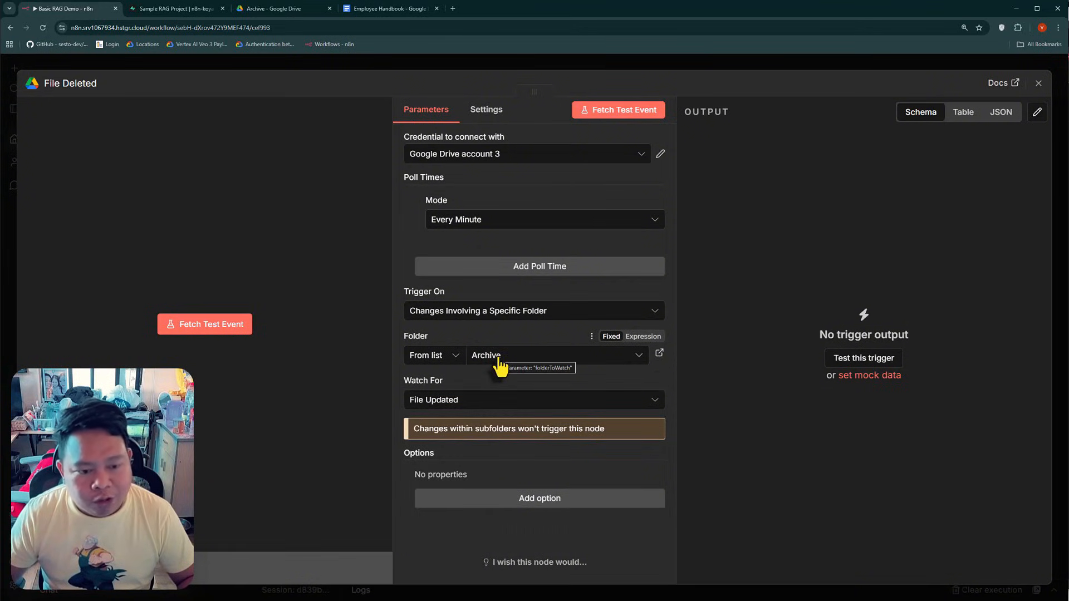
pyautogui.click(452, 402)
pyautogui.click(471, 443)
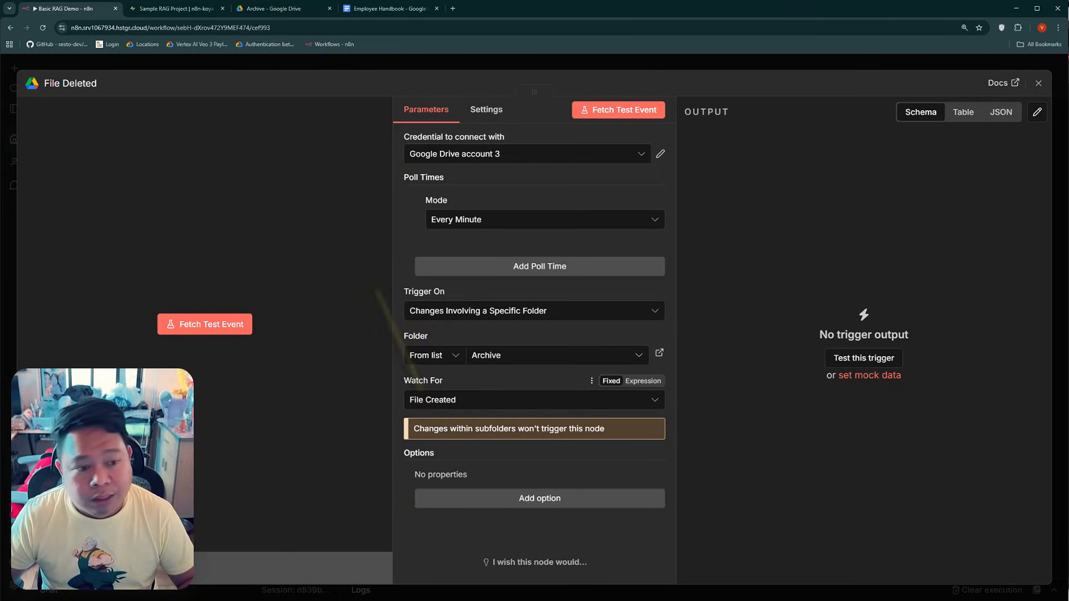
pyautogui.click(254, 67)
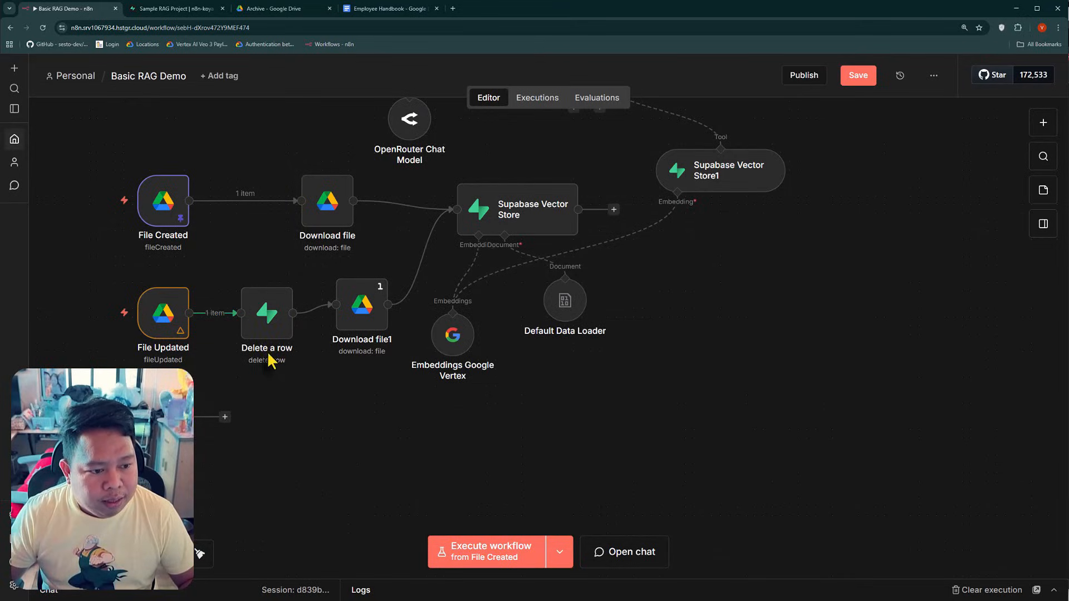
# Duplicate the Delete a row node and place the copy directly after the File Deleted trigger
pyautogui.rightClick(267, 317)
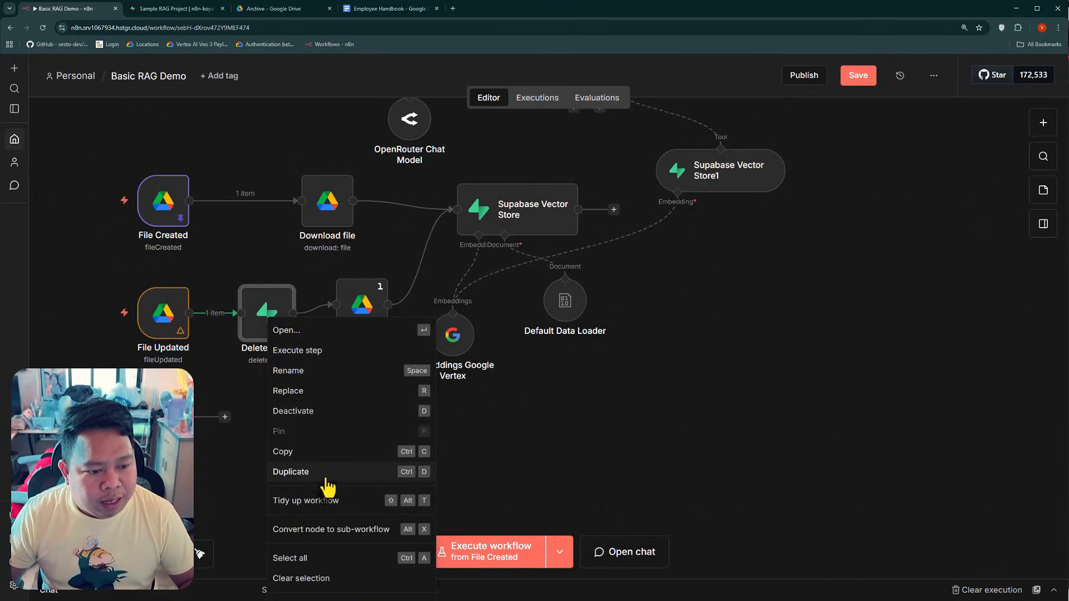
pyautogui.click(390, 470)
pyautogui.moveTo(310, 434); pyautogui.dragTo(276, 426)
# Compare the filter expressions and input fields of Delete a row1 and Delete a row, and check Download file1's file ID parameter
pyautogui.doubleClick(278, 436)
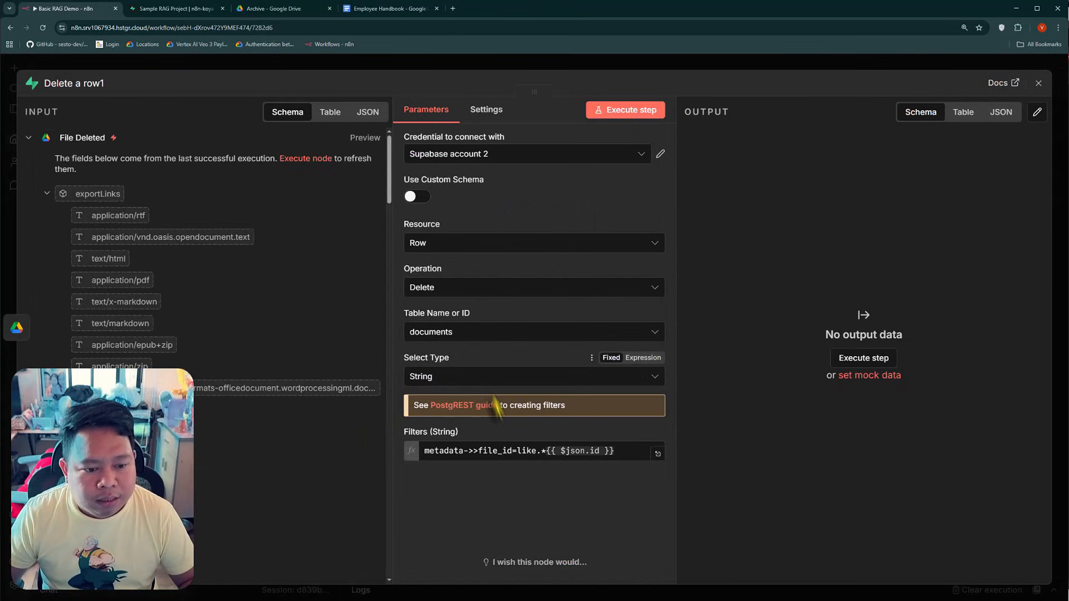
pyautogui.click(537, 451)
pyautogui.click(584, 451)
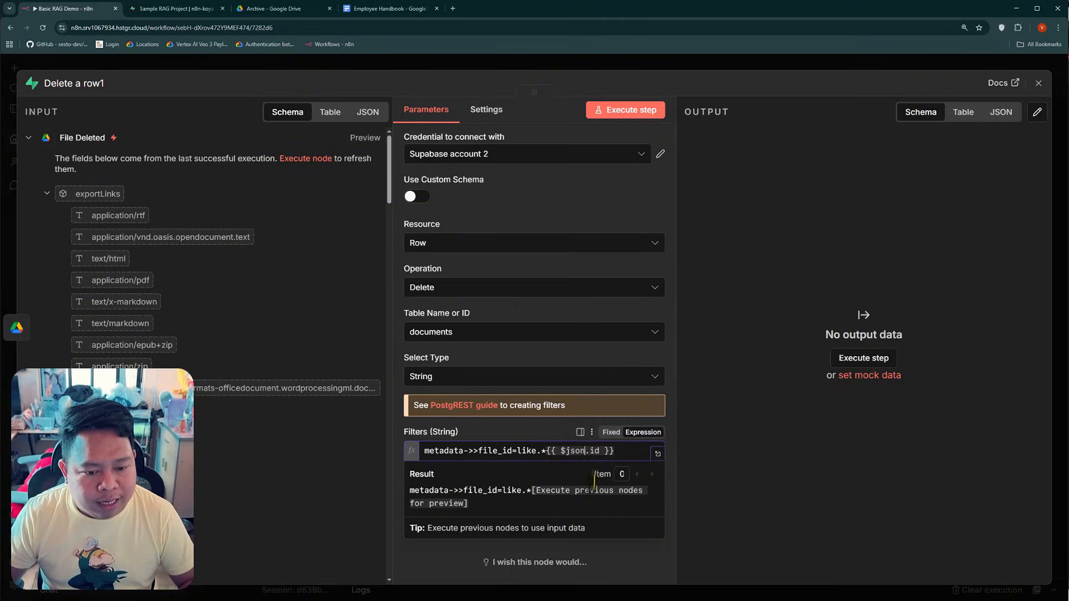
pyautogui.scroll(-15, 196, 462)
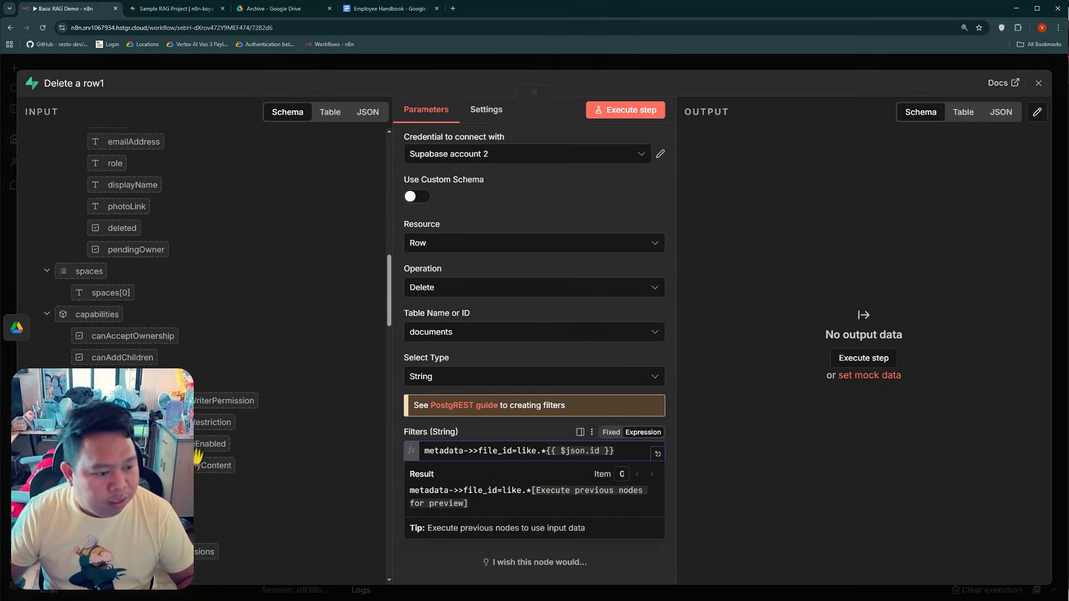
pyautogui.scroll(8, 72, 323)
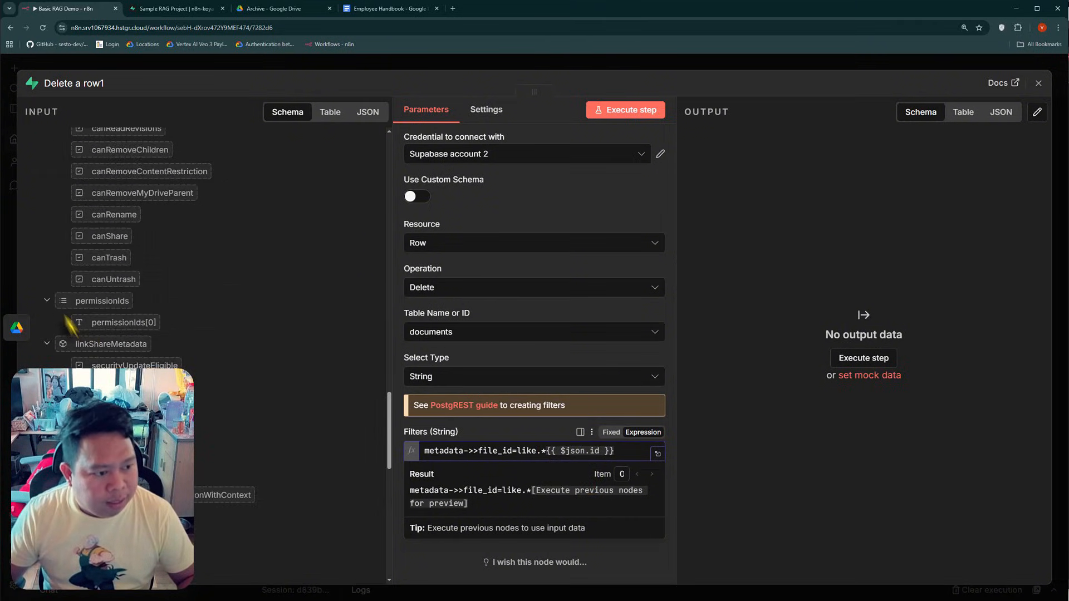
pyautogui.click(122, 66)
pyautogui.doubleClick(267, 313)
pyautogui.click(583, 451)
pyautogui.scroll(-2, 132, 137)
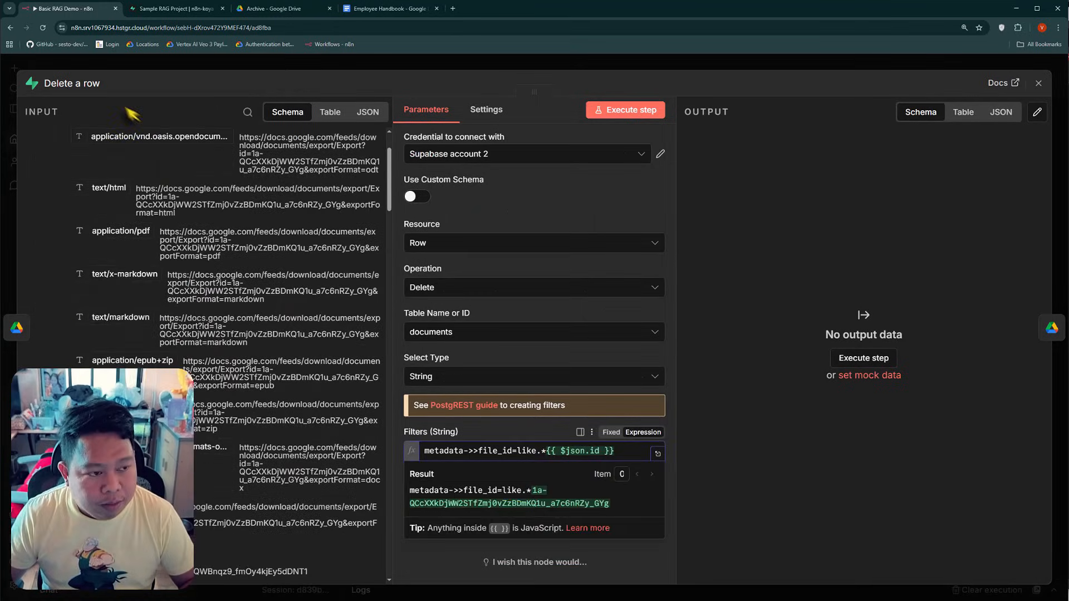
pyautogui.click(134, 68)
pyautogui.doubleClick(361, 334)
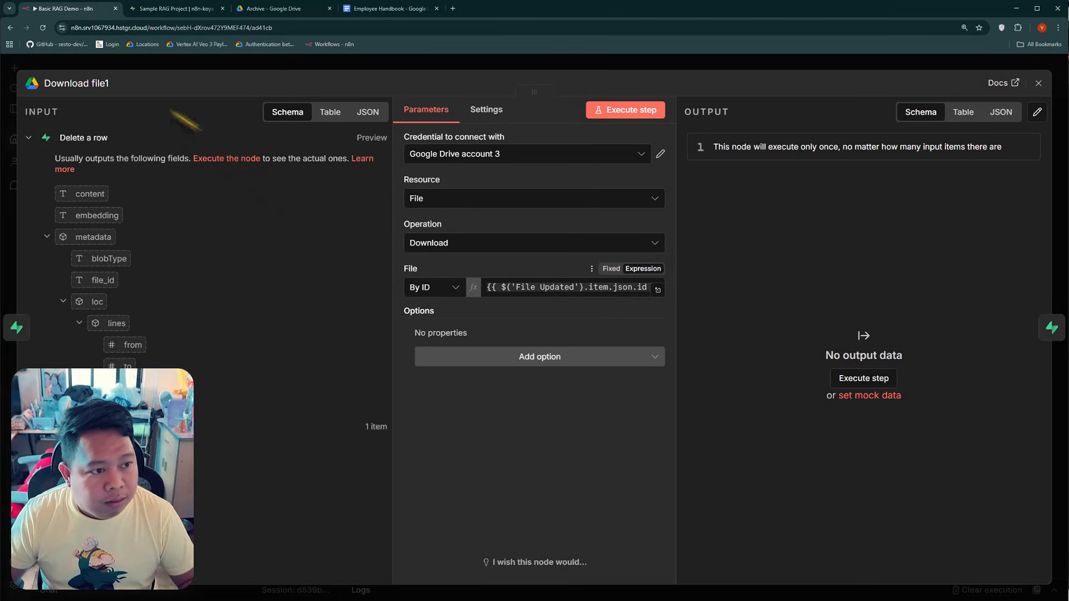
pyautogui.click(95, 74)
# Line up the Download file1 node with Delete a row, and save and publish the workflow
pyautogui.click(353, 329)
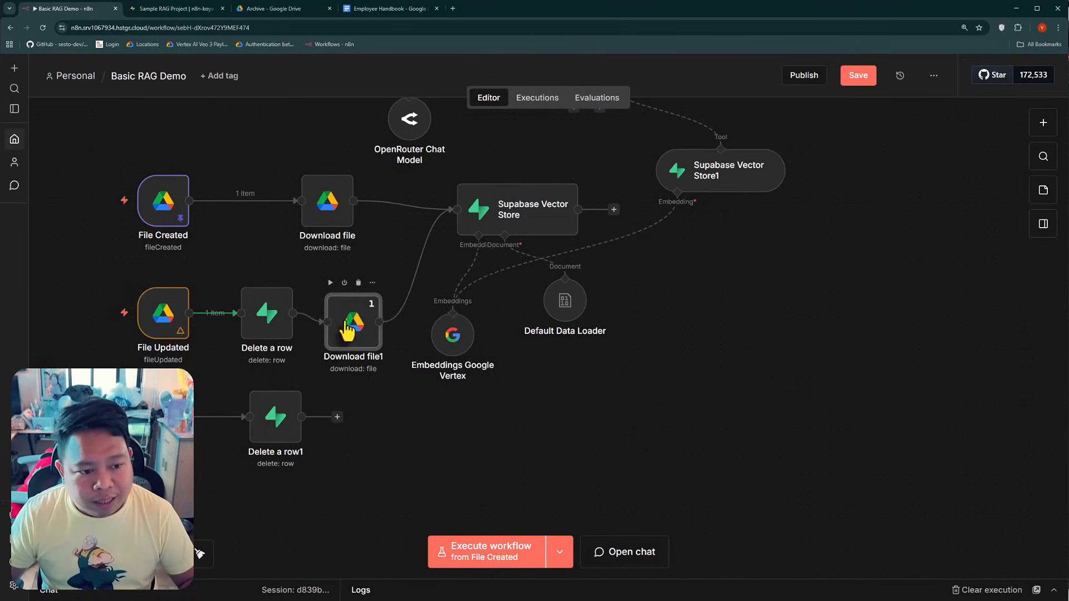
pyautogui.scroll(1, 331, 262)
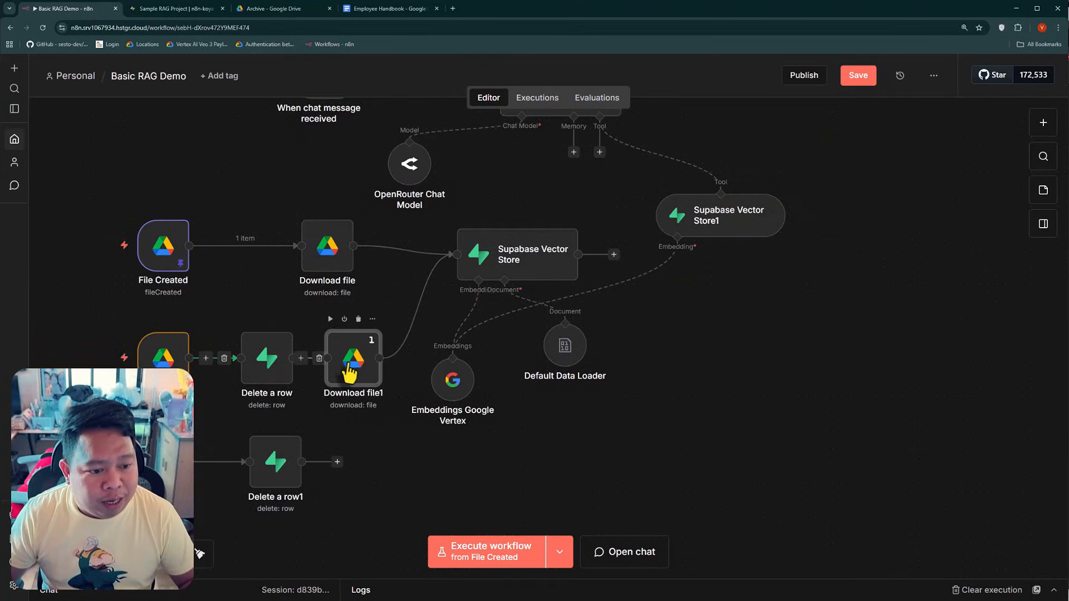
pyautogui.click(858, 76)
pyautogui.click(804, 75)
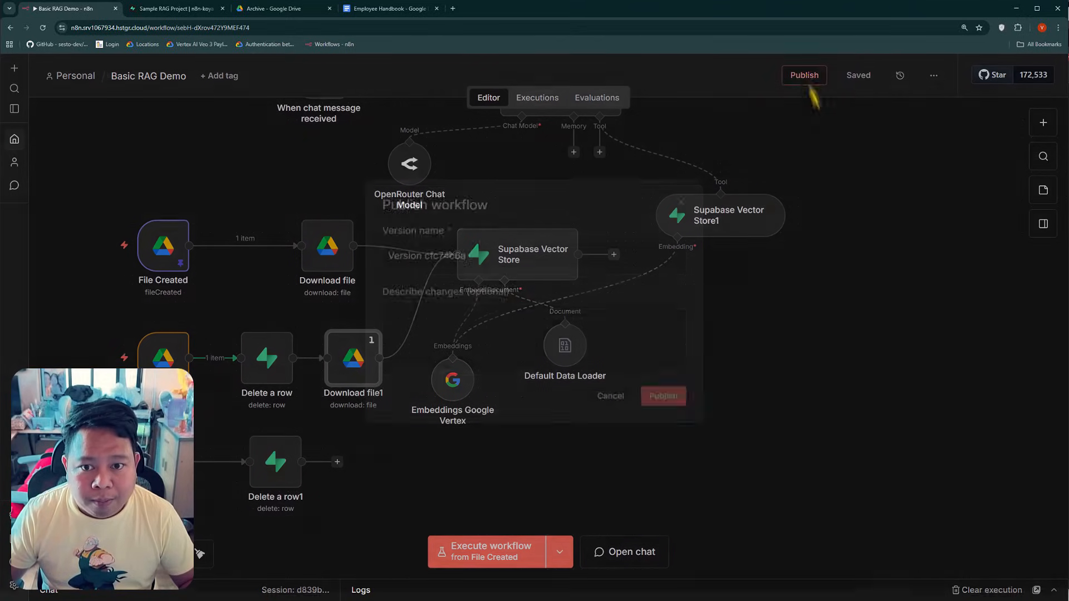
pyautogui.press('Return')
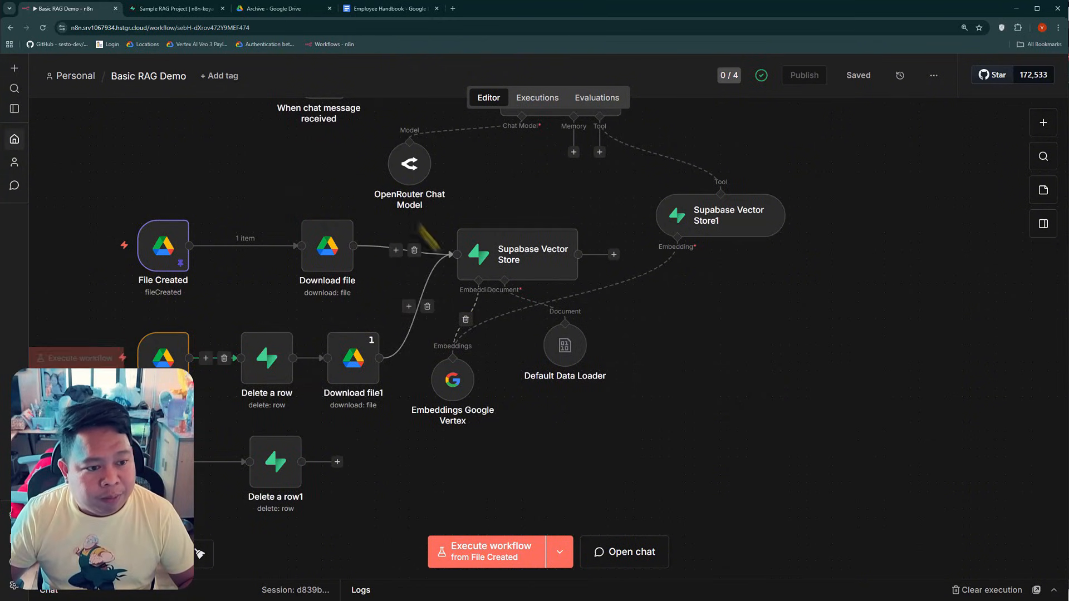
# Check the documents table in Supabase and the edited Employee Handbook document, and return to the n8n workflow
pyautogui.click(197, 14)
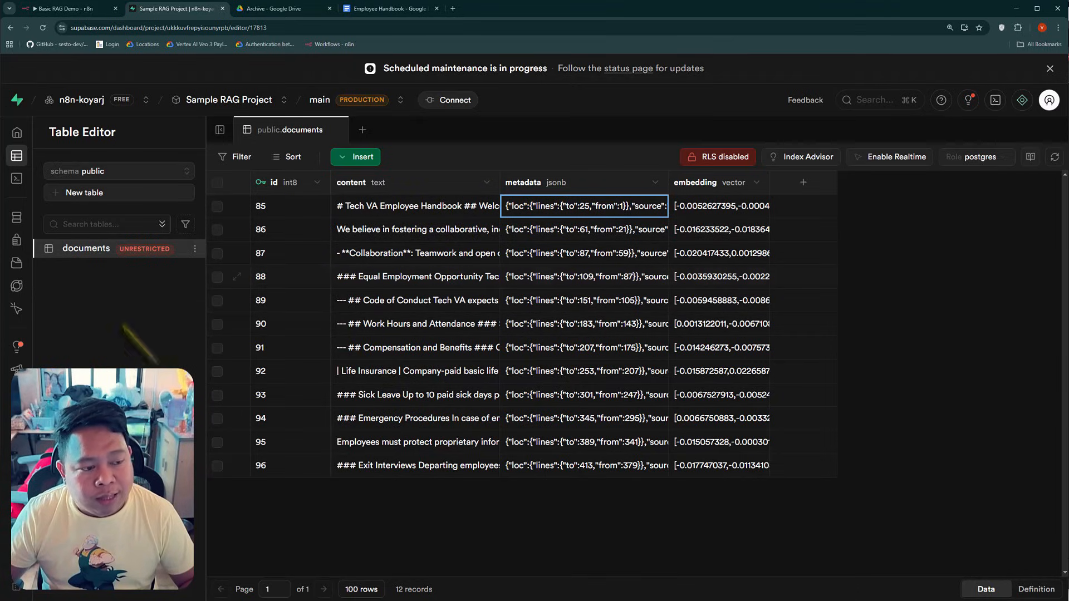
pyautogui.click(63, 9)
pyautogui.click(385, 8)
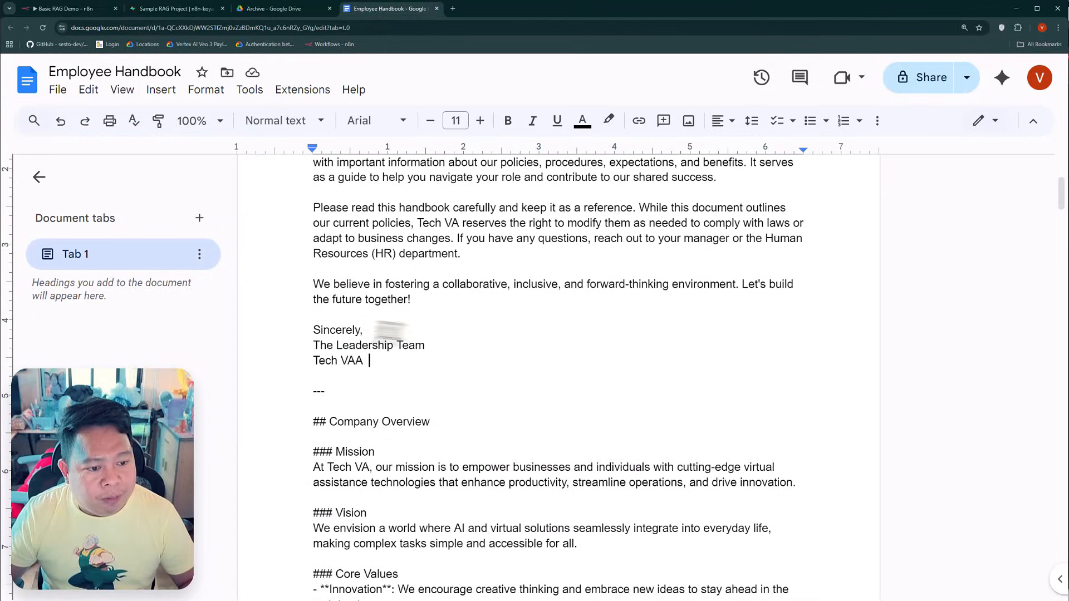
pyautogui.click(63, 8)
# Execute the workflow from the File Updated trigger
pyautogui.moveTo(172, 356)
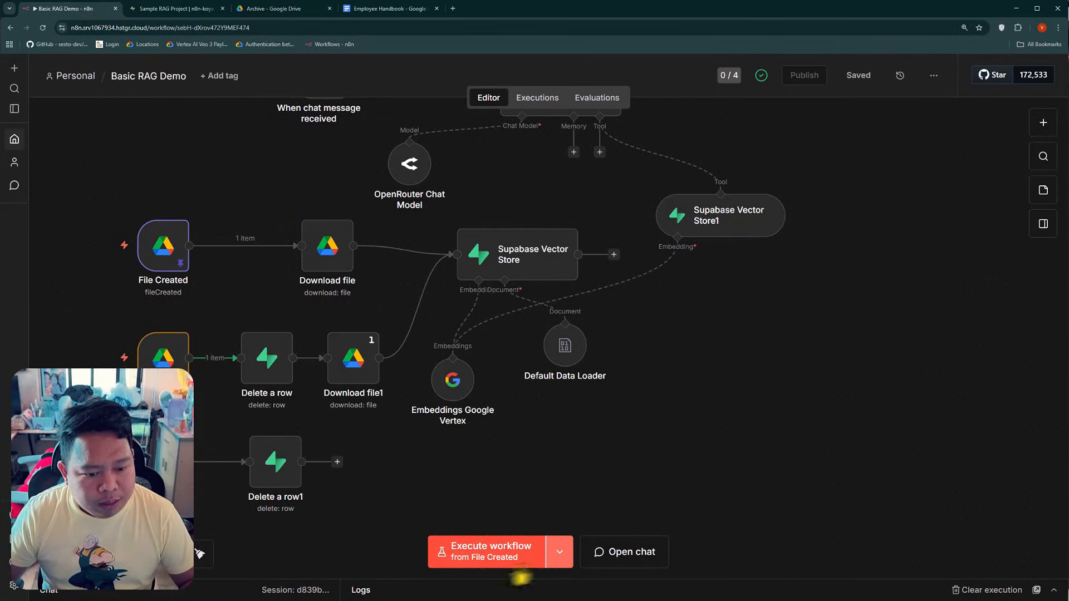
pyautogui.click(562, 557)
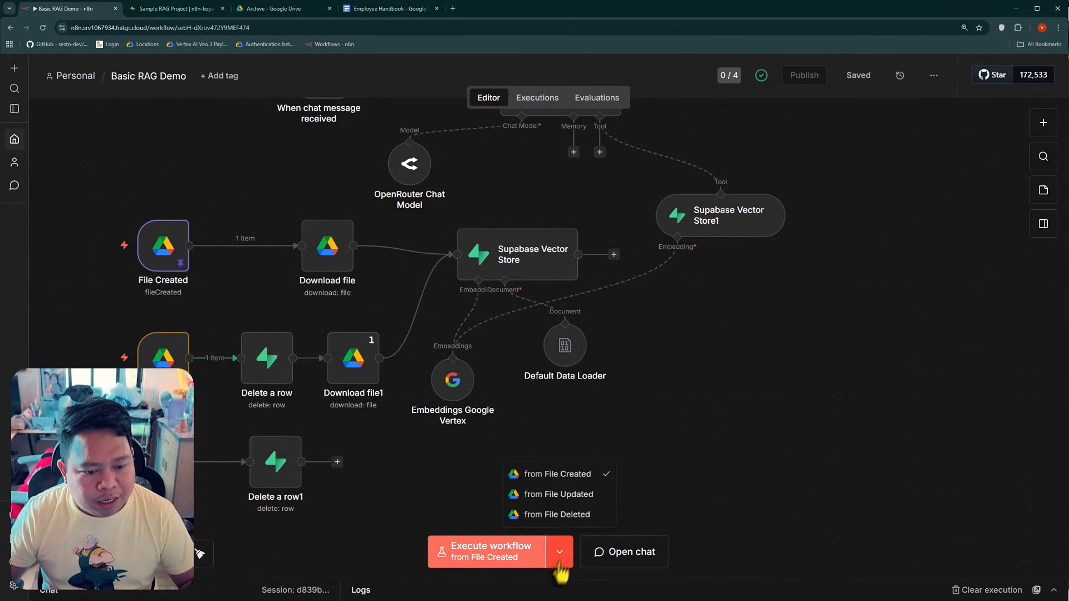
pyautogui.click(557, 492)
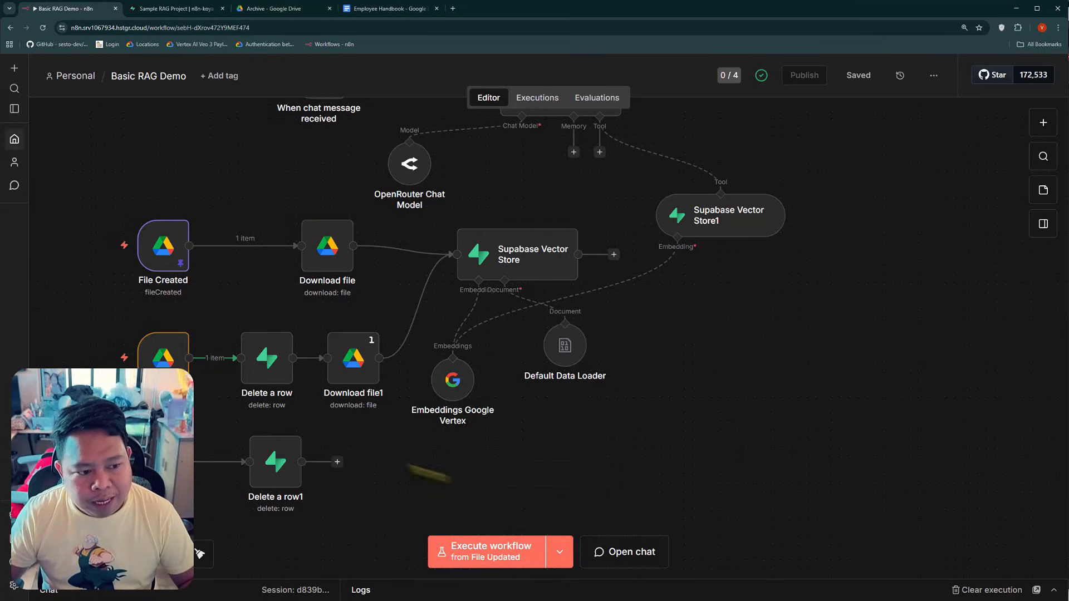
pyautogui.click(488, 565)
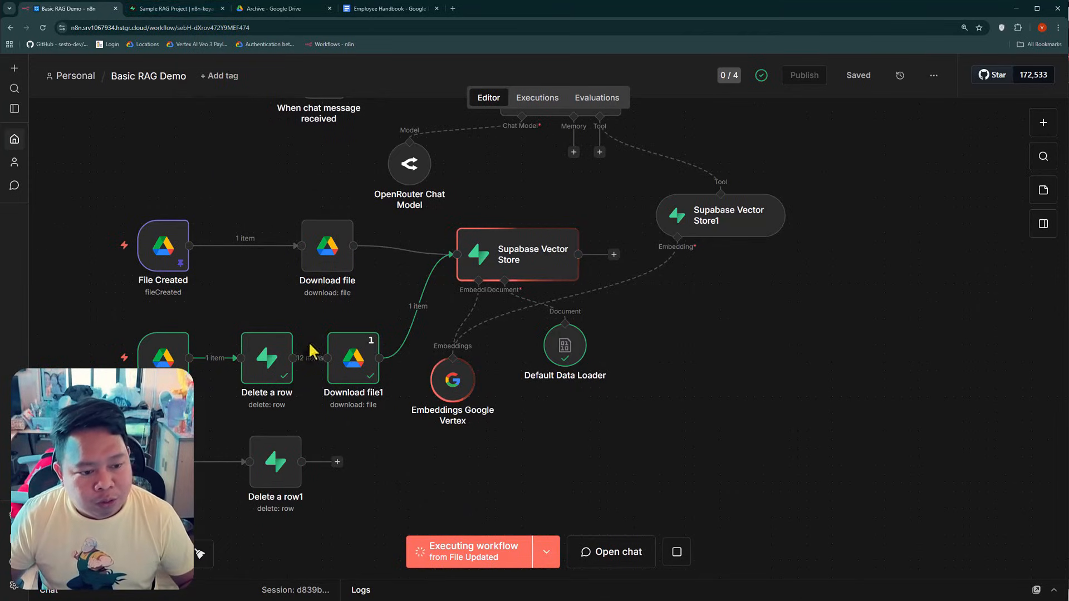
# Check the Execute Once setting and the output of the Download file1 node
pyautogui.doubleClick(348, 352)
pyautogui.click(486, 110)
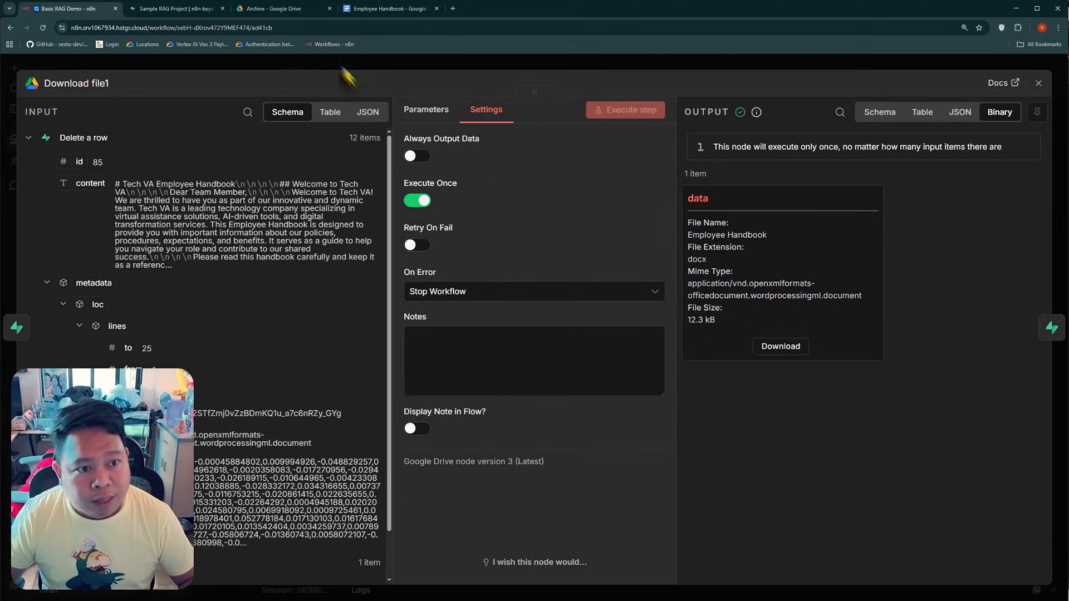
pyautogui.press('Escape')
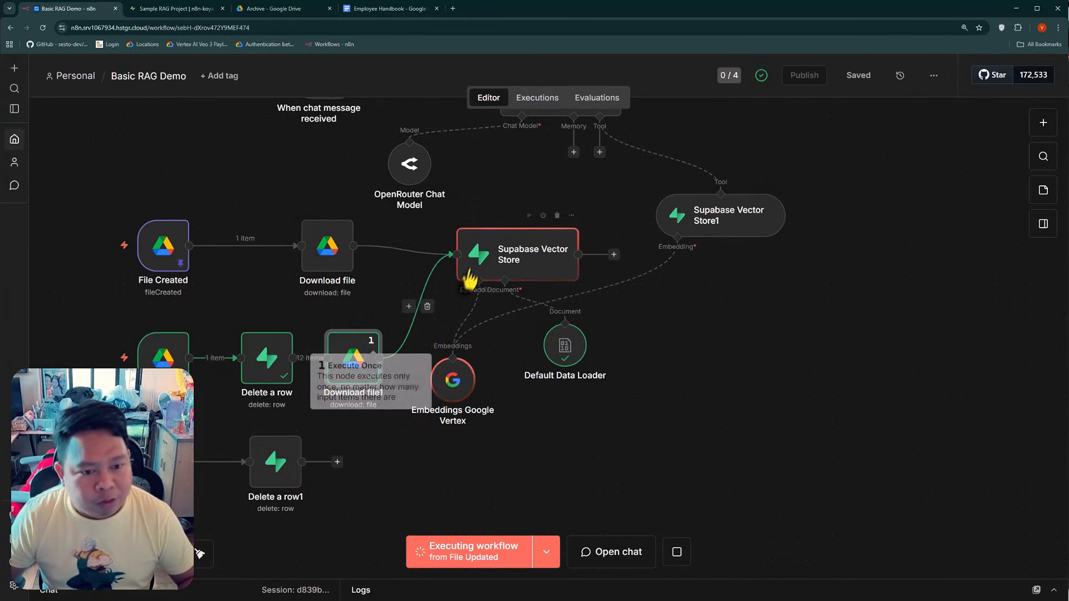
# Check the documents table in Supabase against the workflow run in n8n, and return to the workflow canvas
pyautogui.click(193, 12)
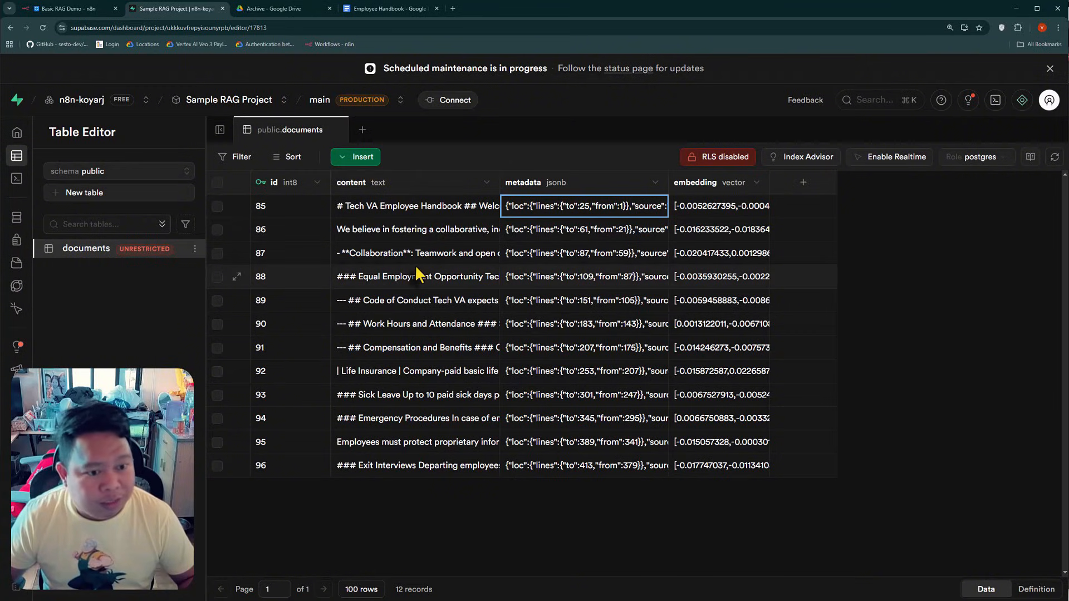
pyautogui.click(81, 12)
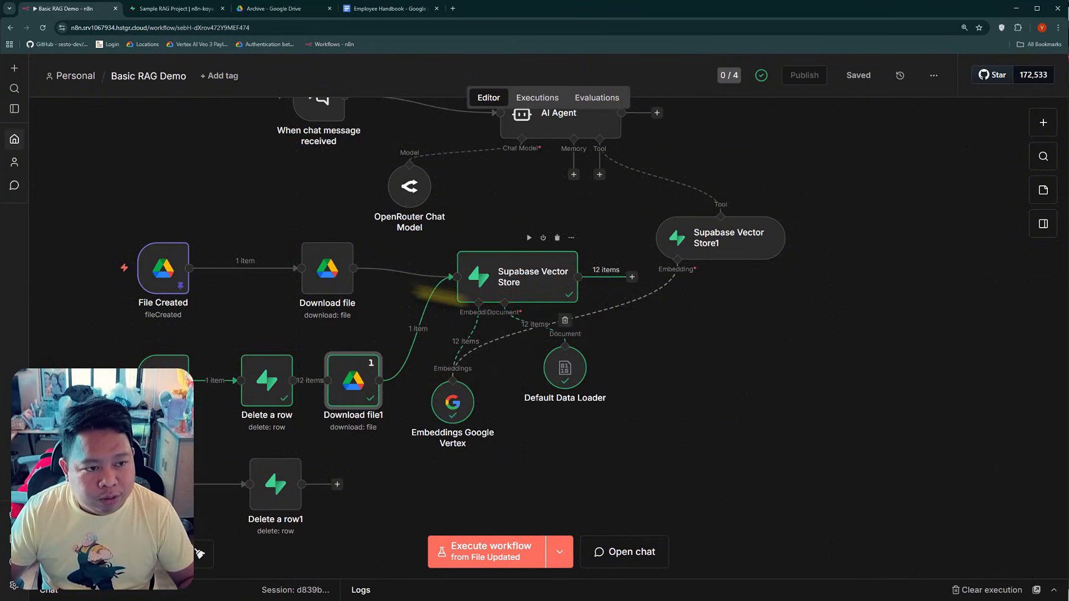
pyautogui.click(192, 9)
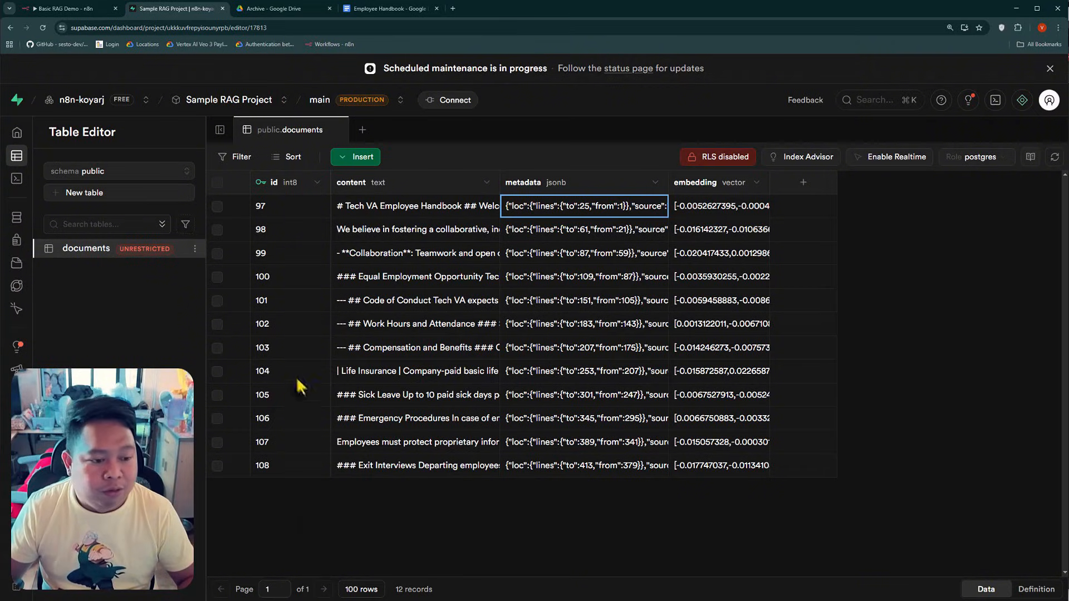
pyautogui.click(84, 9)
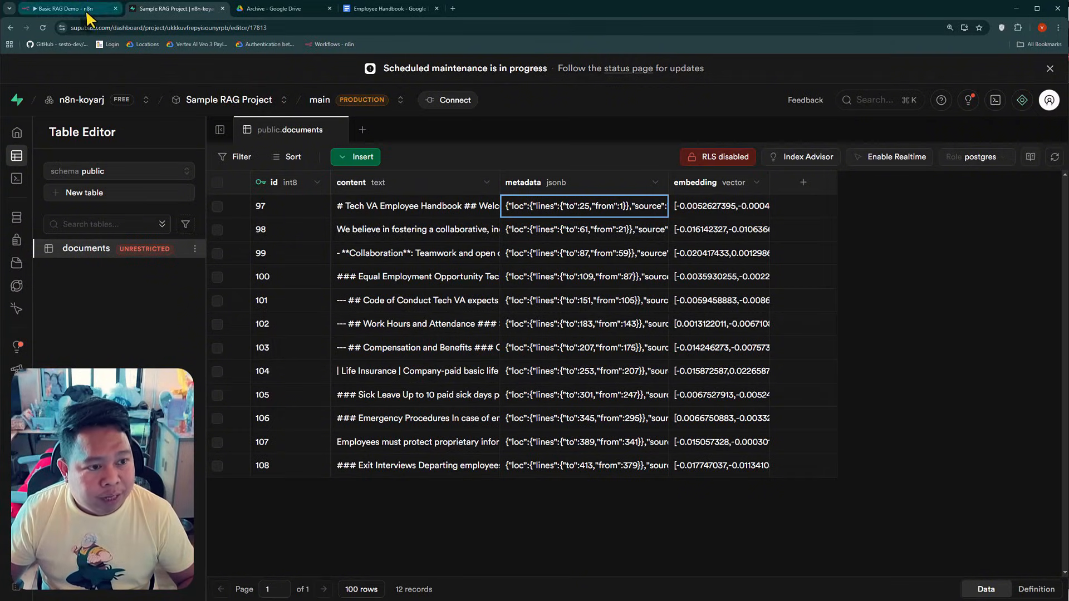
pyautogui.scroll(-1, 231, 462)
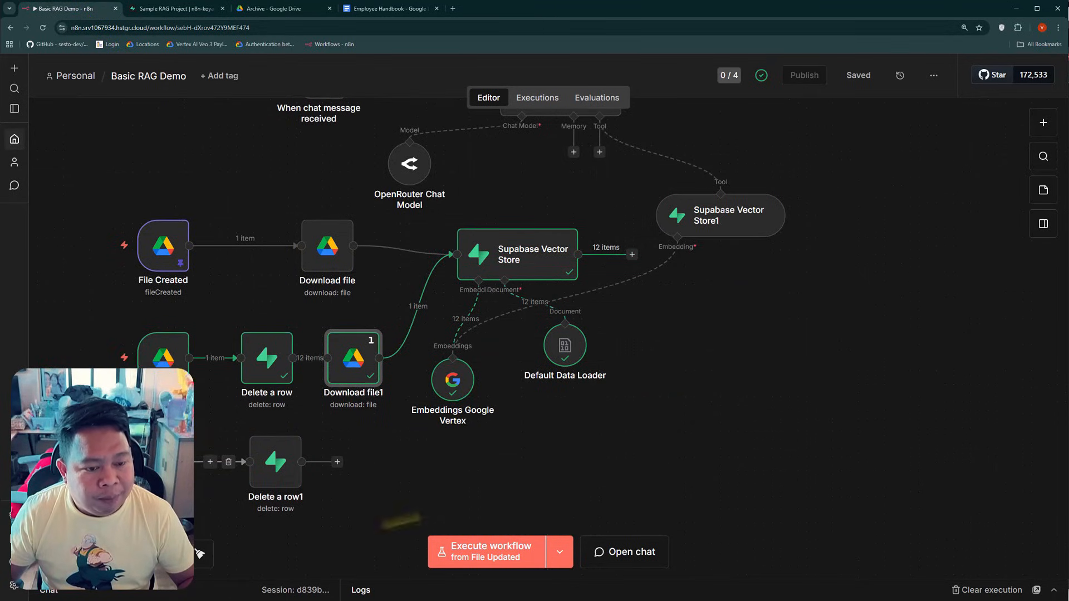
pyautogui.click(624, 447)
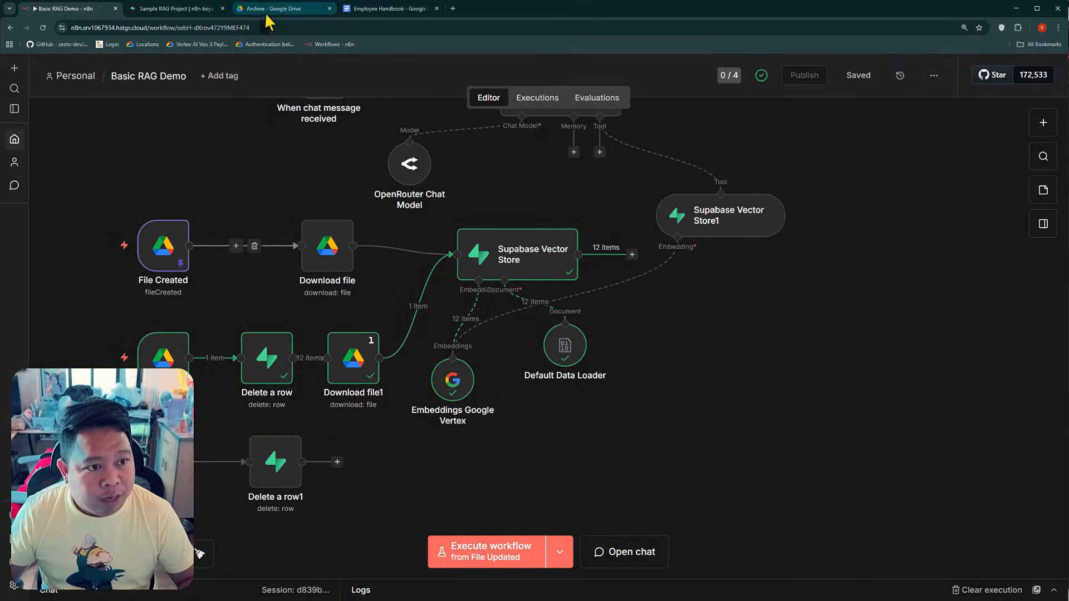
# Close the Employee Handbook document and move the Employee Handbook file from Knowledge base documents to the Archive folder in Google Drive
pyautogui.click(384, 8)
pyautogui.click(437, 8)
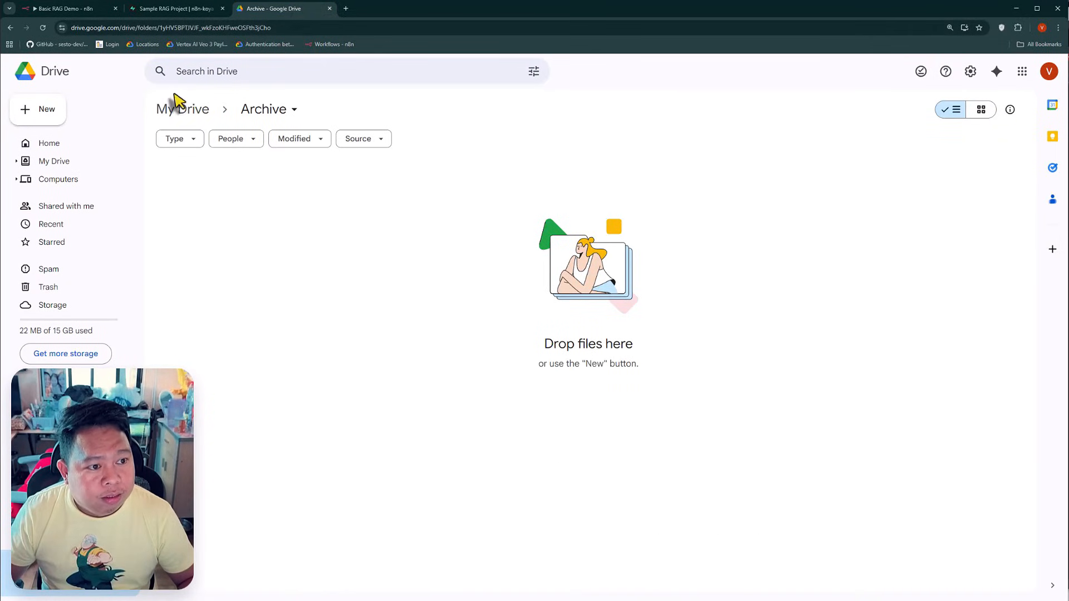
pyautogui.click(78, 163)
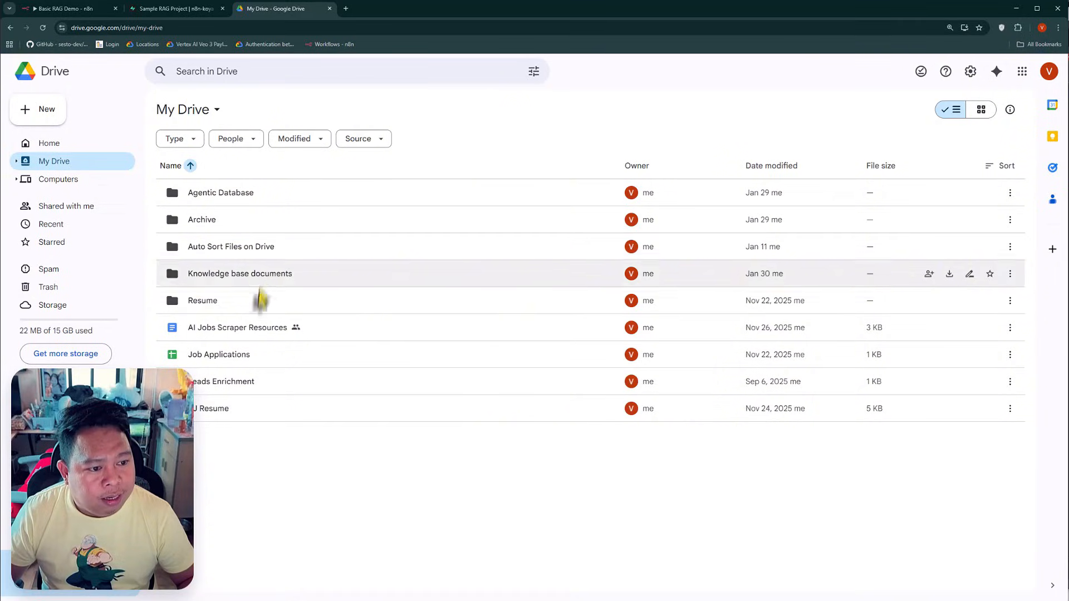
pyautogui.doubleClick(273, 276)
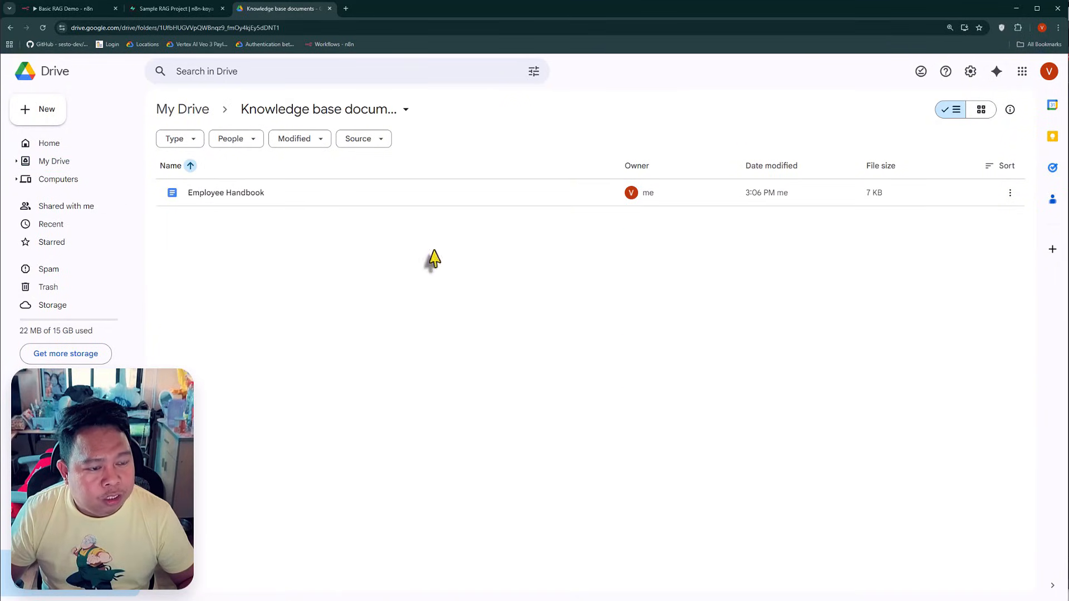
pyautogui.rightClick(363, 192)
pyautogui.moveTo(464, 311)
pyautogui.click(599, 318)
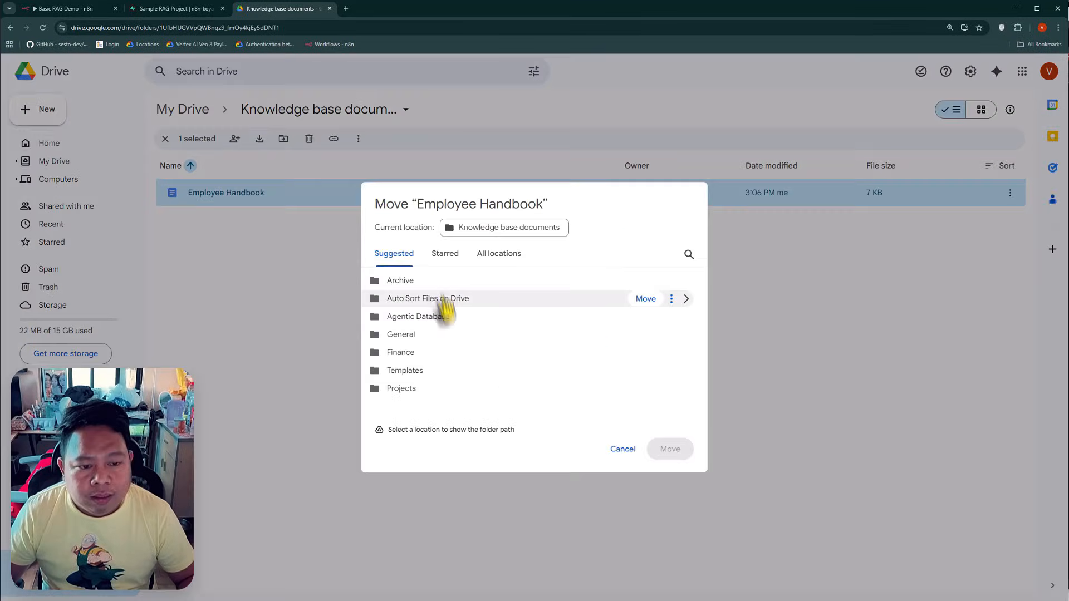
pyautogui.click(646, 280)
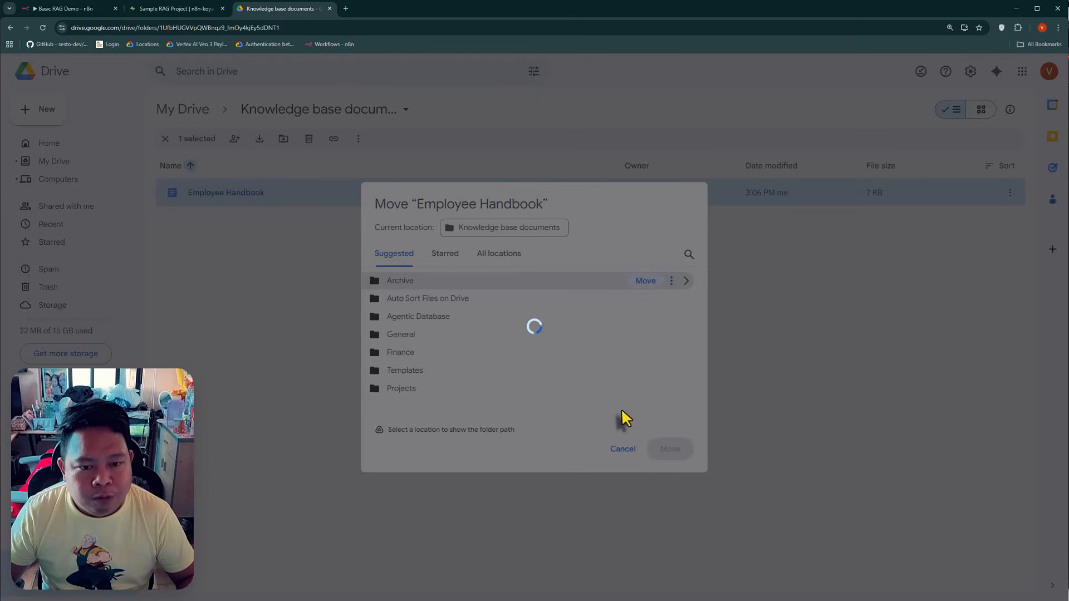
# Return to the n8n workflow and execute it from the File Deleted trigger
pyautogui.hotkey('ctrl', '1')
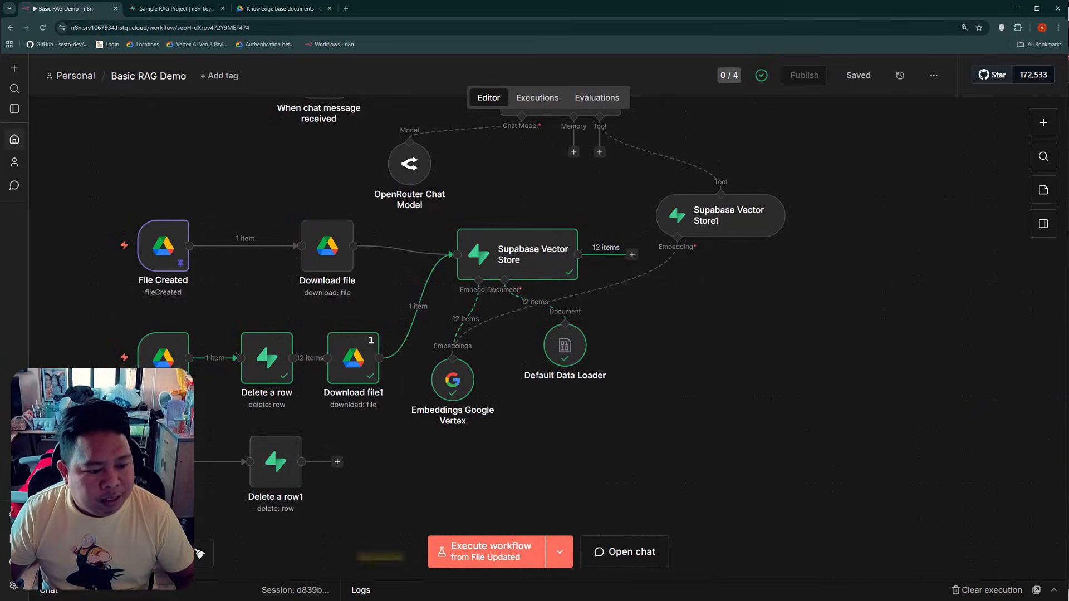
pyautogui.click(560, 552)
pyautogui.click(550, 530)
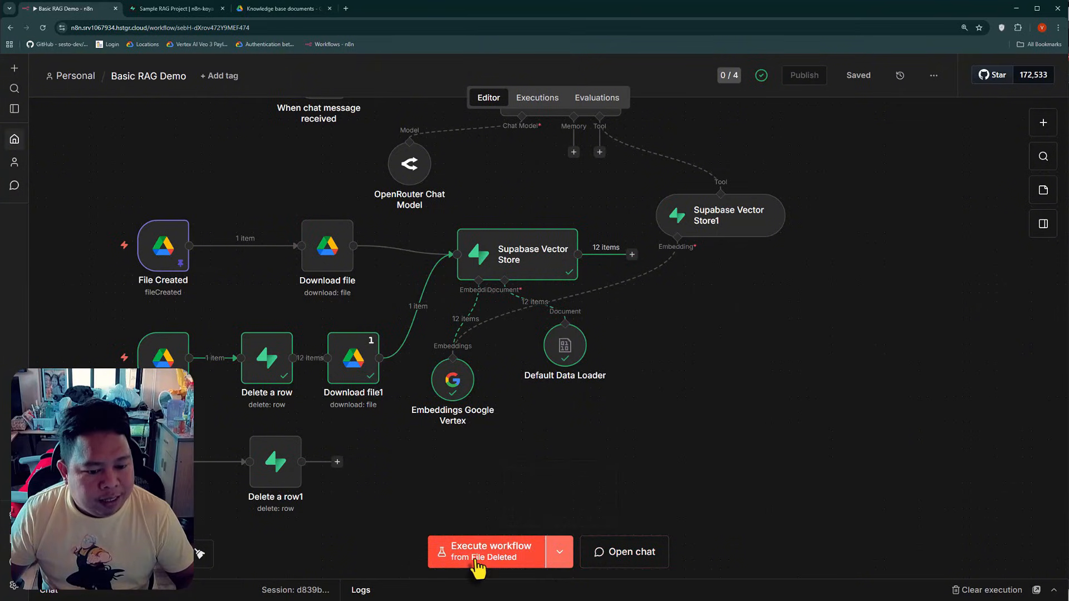
pyautogui.click(477, 564)
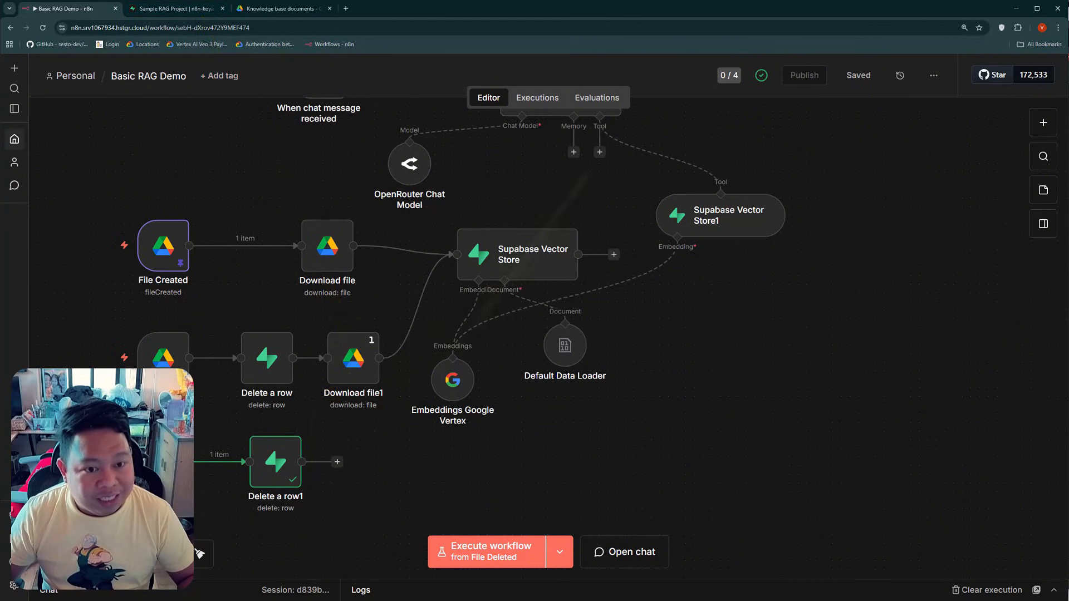
# Check the documents table in Supabase and the filter expression of the Delete a row1 node in n8n
pyautogui.click(172, 8)
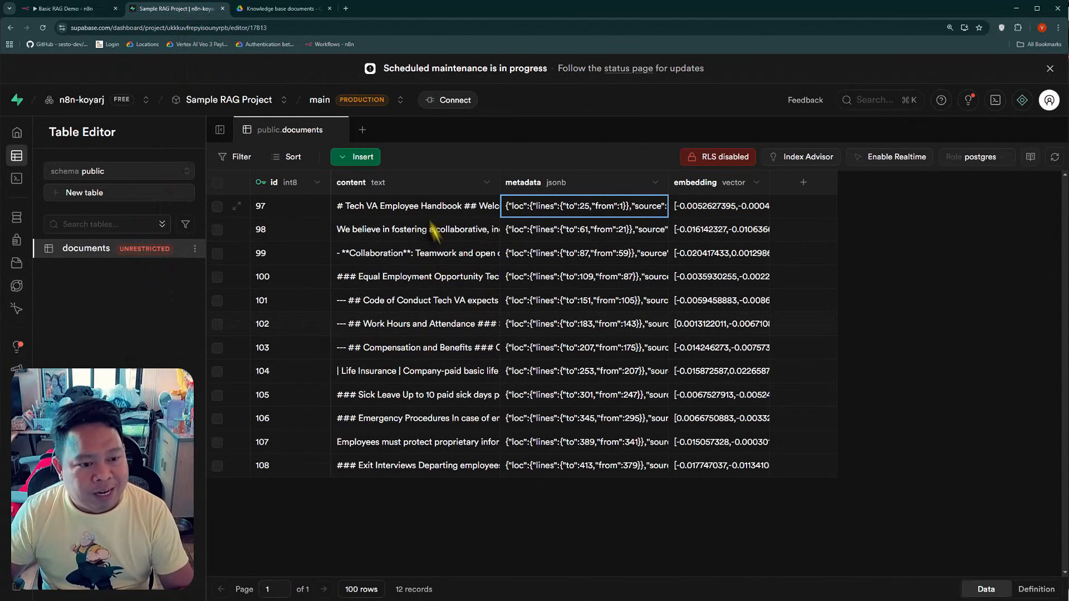
pyautogui.click(139, 250)
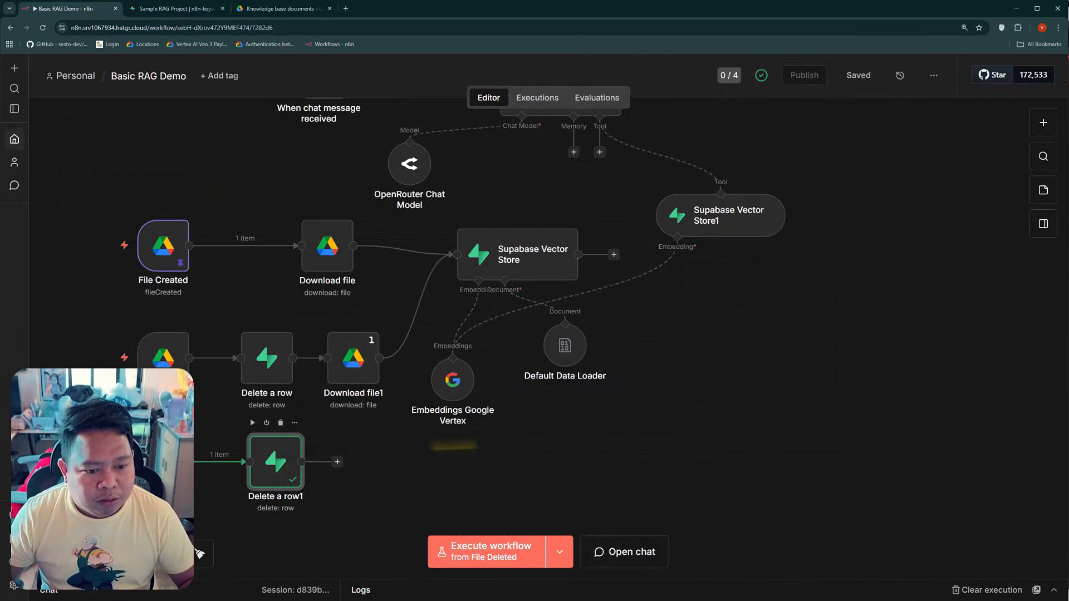
pyautogui.doubleClick(276, 462)
pyautogui.click(614, 454)
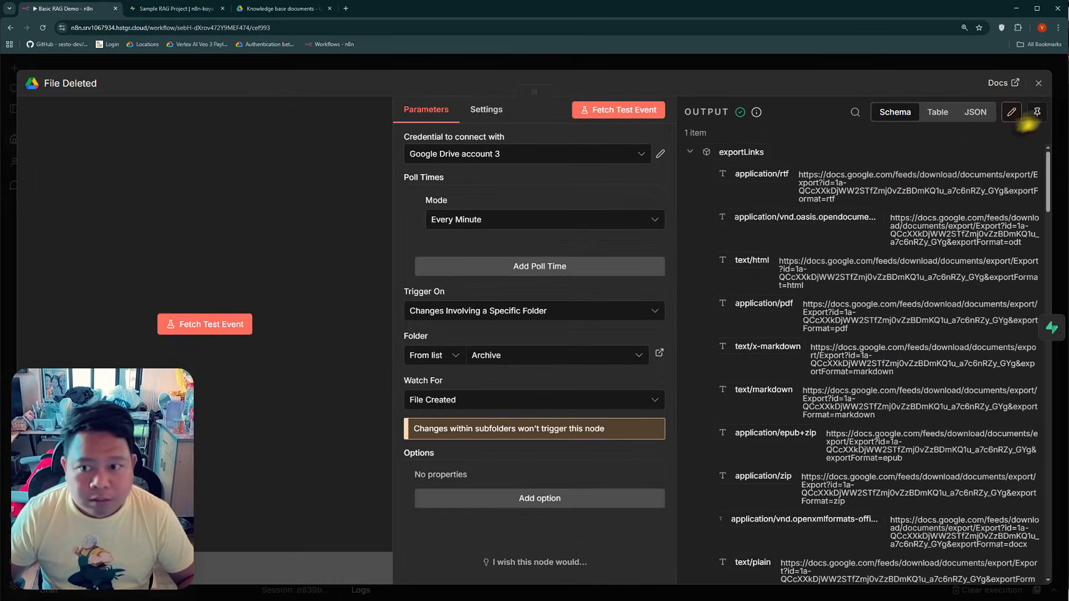
# Pin the output of the File Deleted trigger and execute the workflow from that trigger again
pyautogui.click(1037, 113)
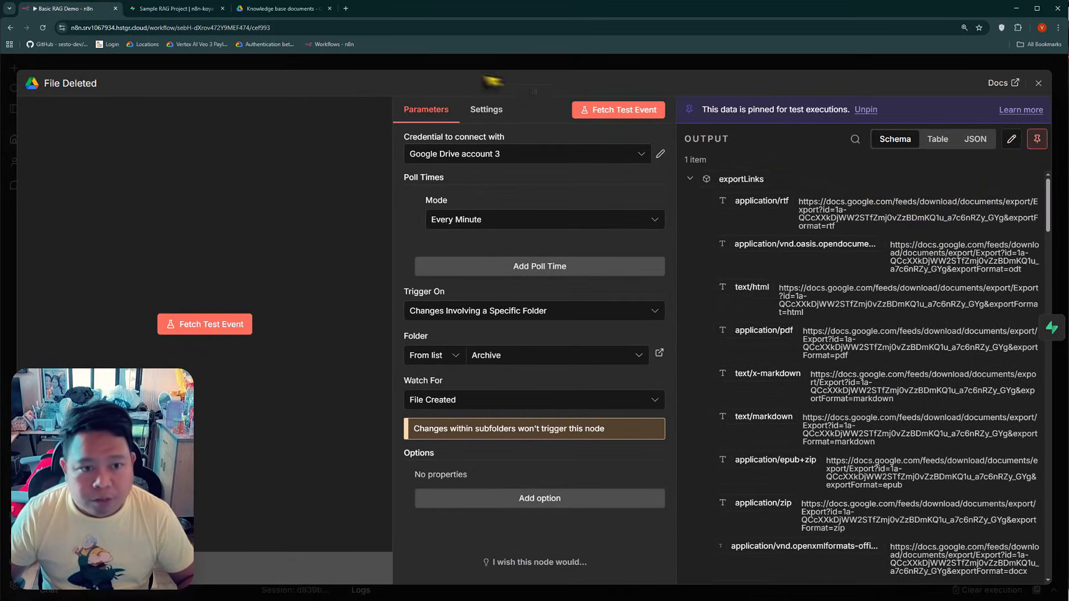
pyautogui.click(421, 66)
pyautogui.click(484, 554)
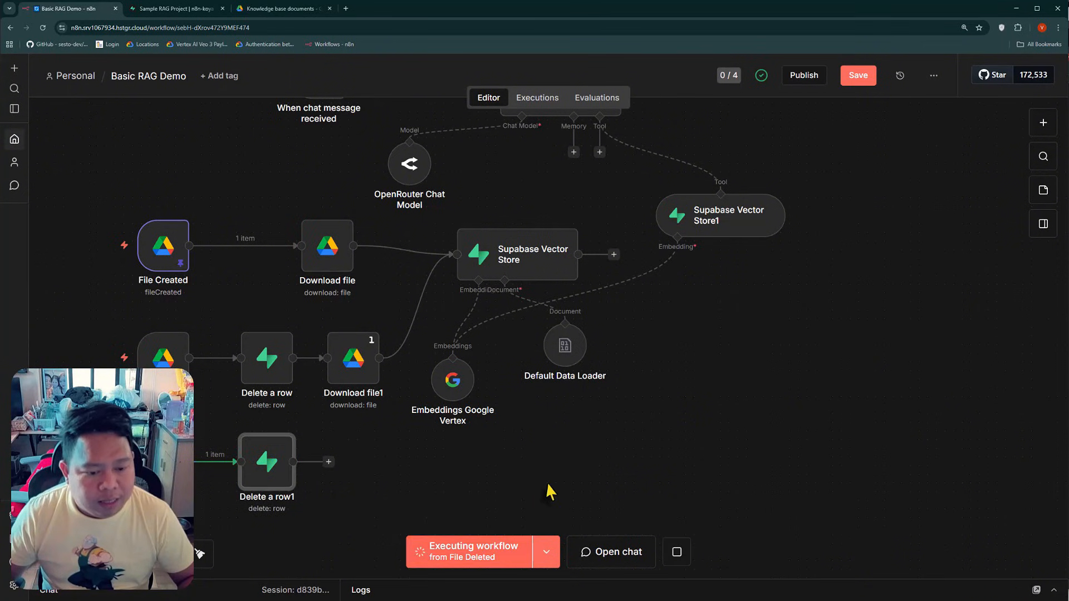
pyautogui.click(475, 559)
# Check the table name, select type and filter expression of the Delete a row1 node
pyautogui.doubleClick(272, 467)
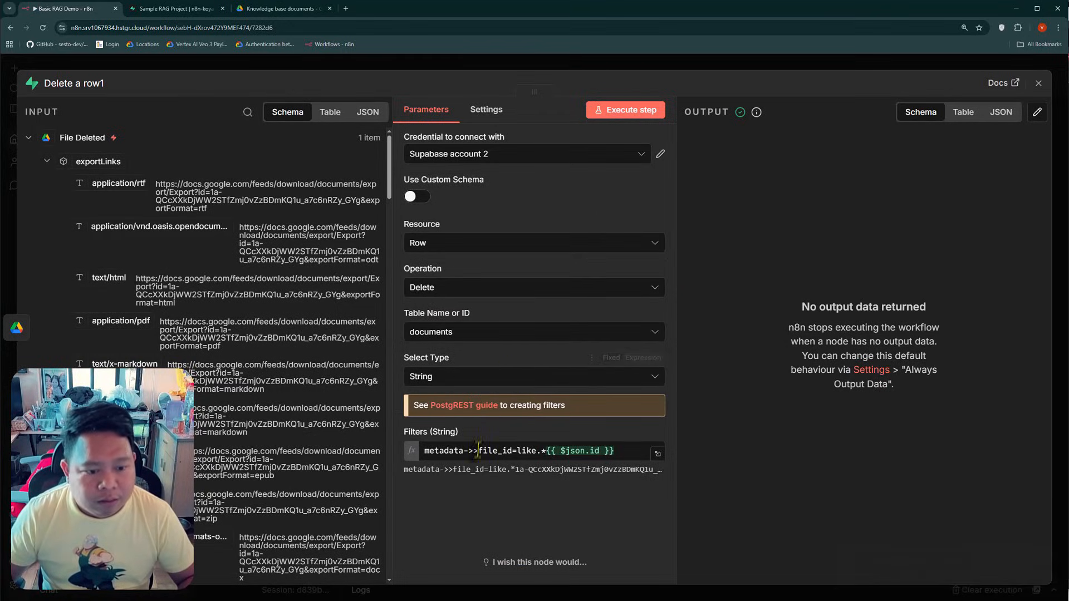
pyautogui.click(462, 334)
pyautogui.click(491, 339)
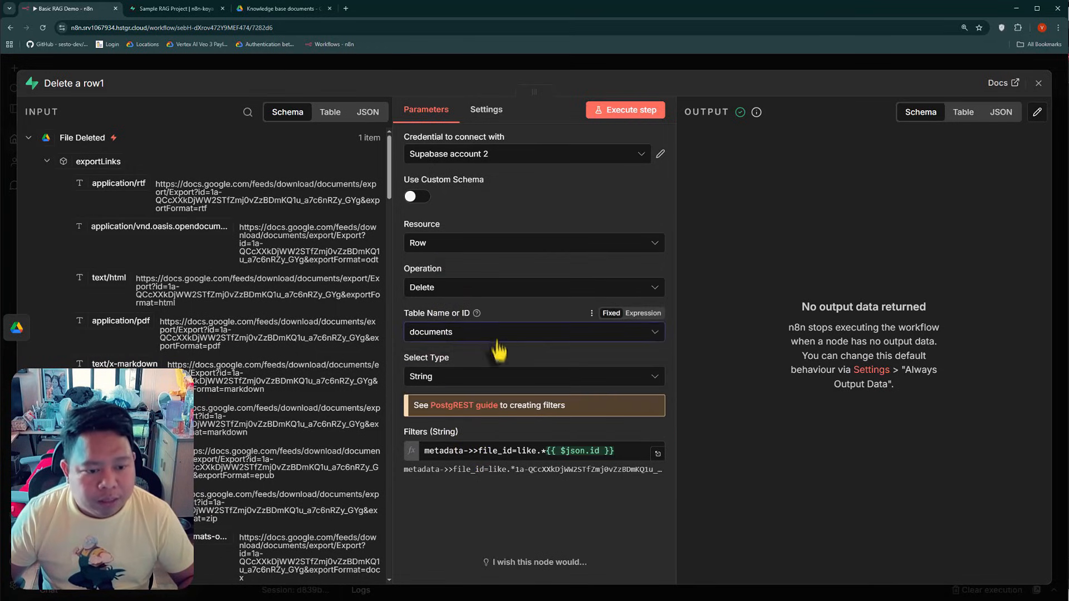
pyautogui.click(453, 380)
pyautogui.click(466, 382)
pyautogui.click(458, 453)
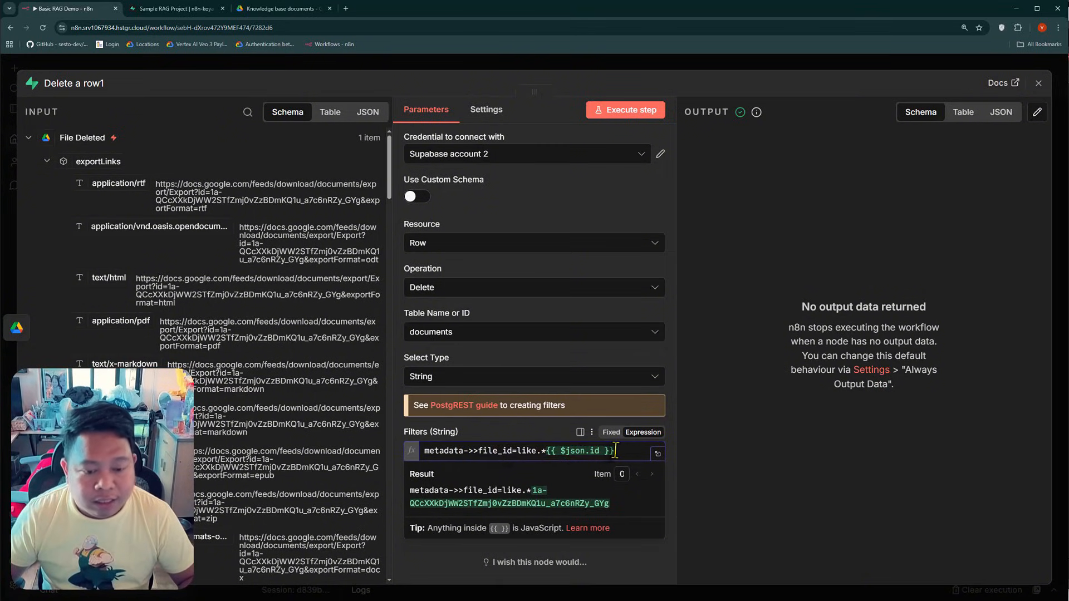
pyautogui.click(265, 287)
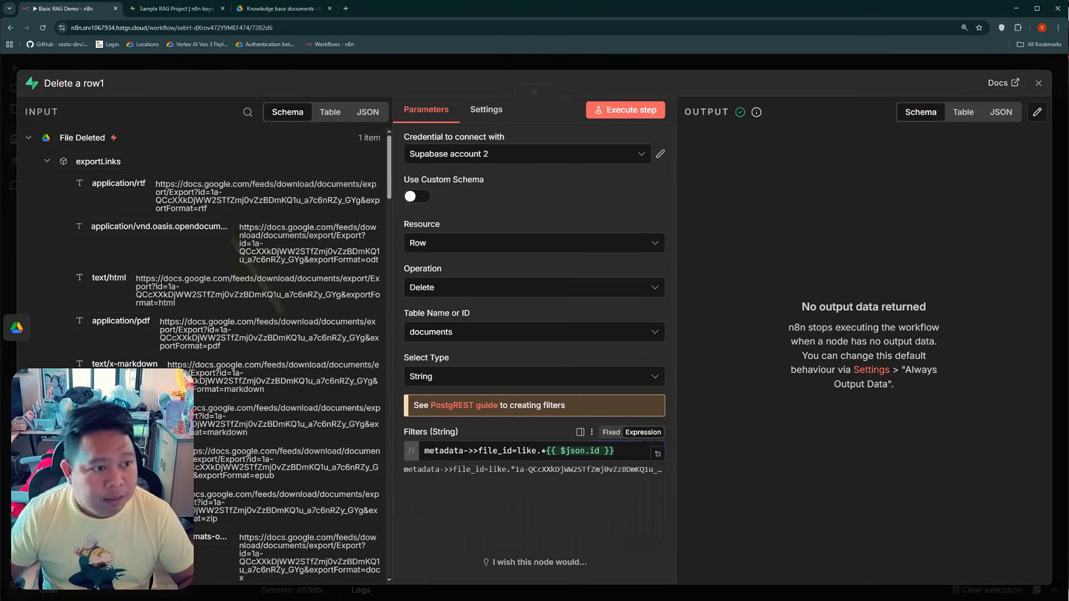
pyautogui.click(143, 67)
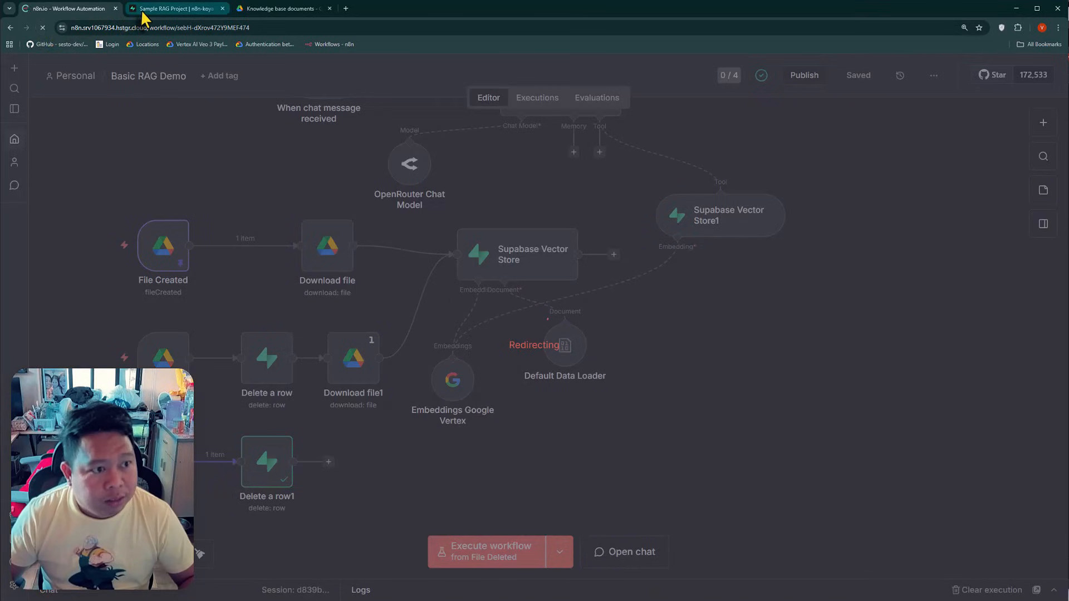
# Reload the documents table in Supabase, then return to n8n and execute the workflow from the File Deleted trigger
pyautogui.click(146, 8)
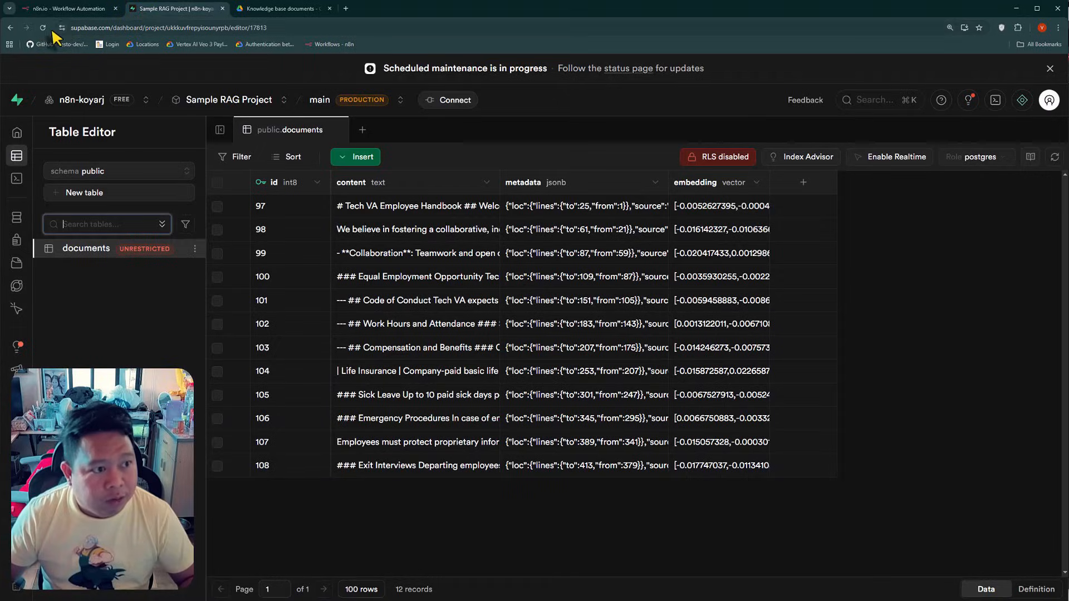
pyautogui.click(42, 27)
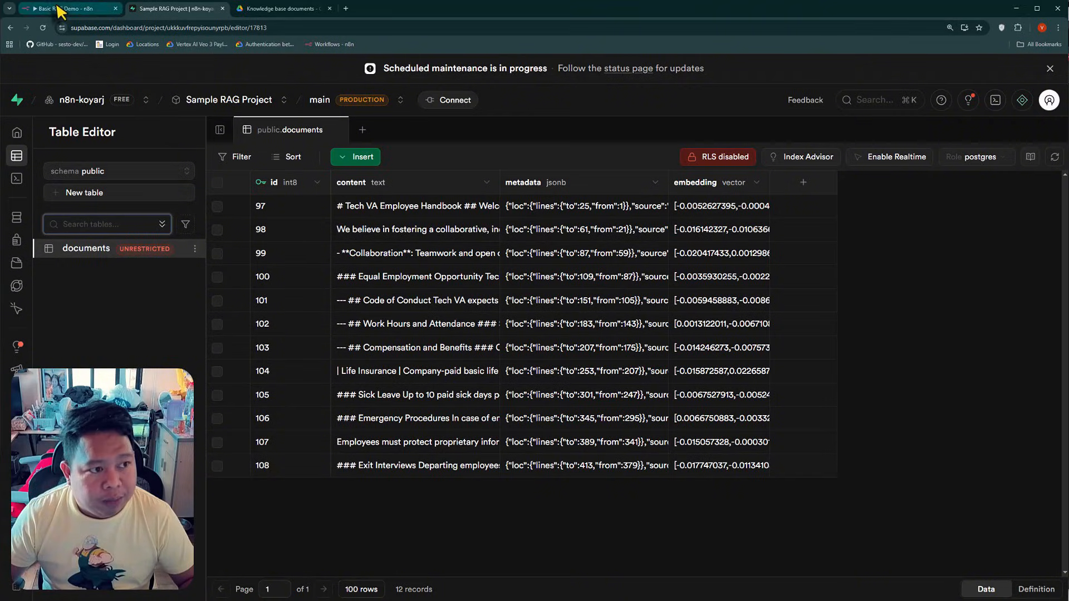
pyautogui.click(64, 9)
pyautogui.click(559, 552)
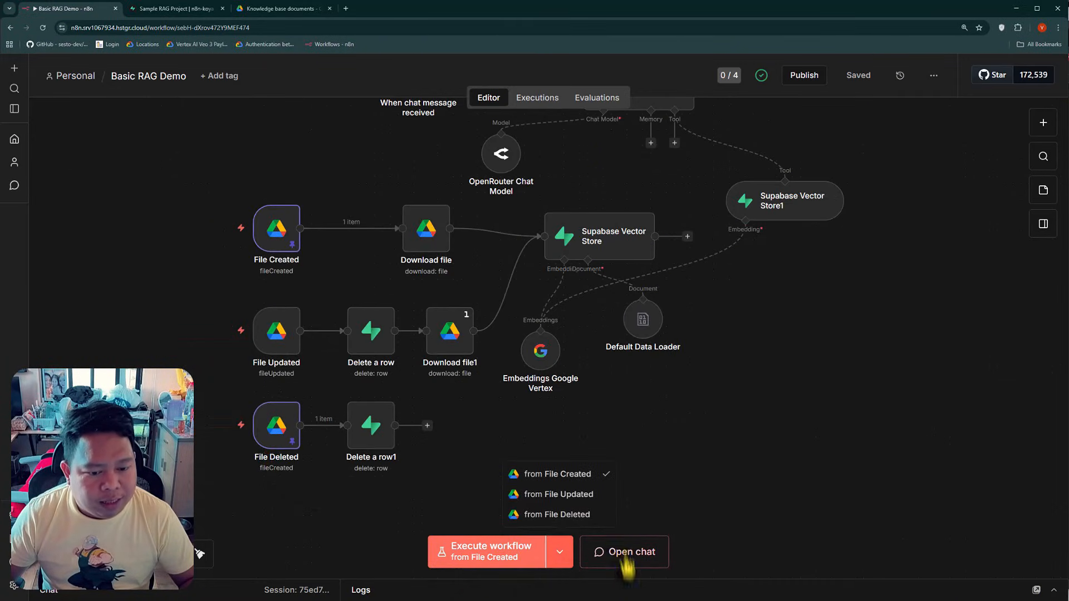
pyautogui.click(551, 510)
pyautogui.press('Return')
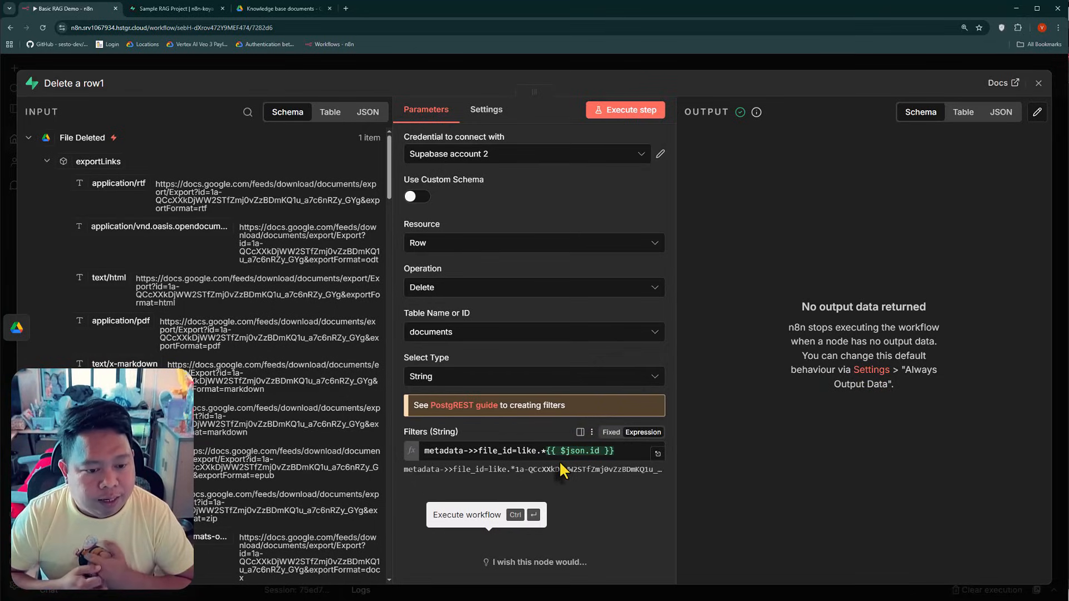
# Compare the filter expressions of the Delete a row and Delete a row1 nodes, and execute the workflow from File Deleted again
pyautogui.click(221, 68)
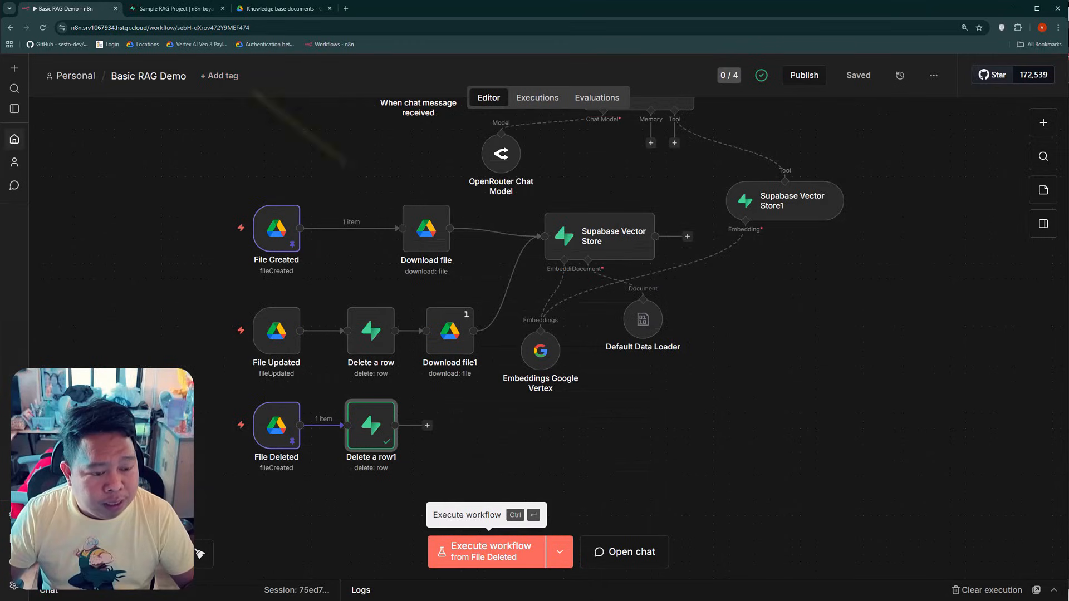
pyautogui.doubleClick(365, 351)
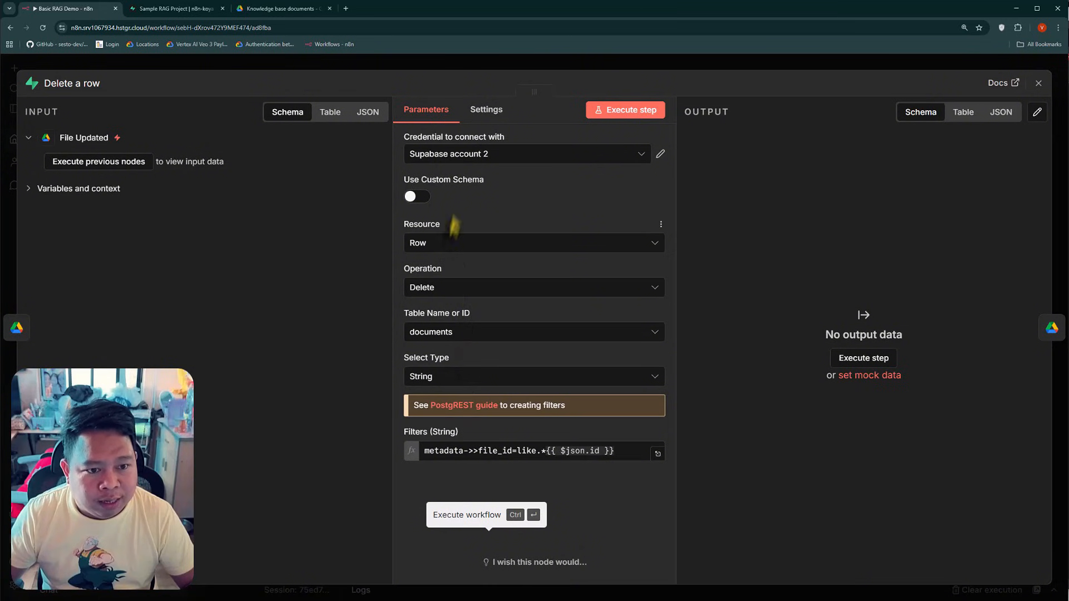
pyautogui.doubleClick(506, 455)
pyautogui.press('Escape')
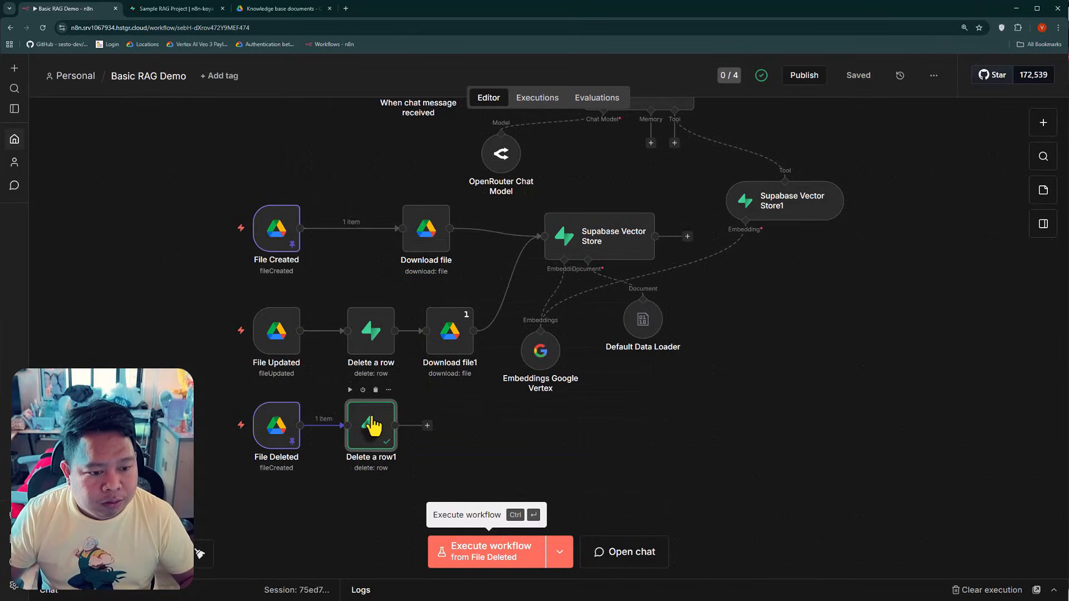
pyautogui.doubleClick(372, 422)
pyautogui.tripleClick(507, 458)
pyautogui.click(513, 468)
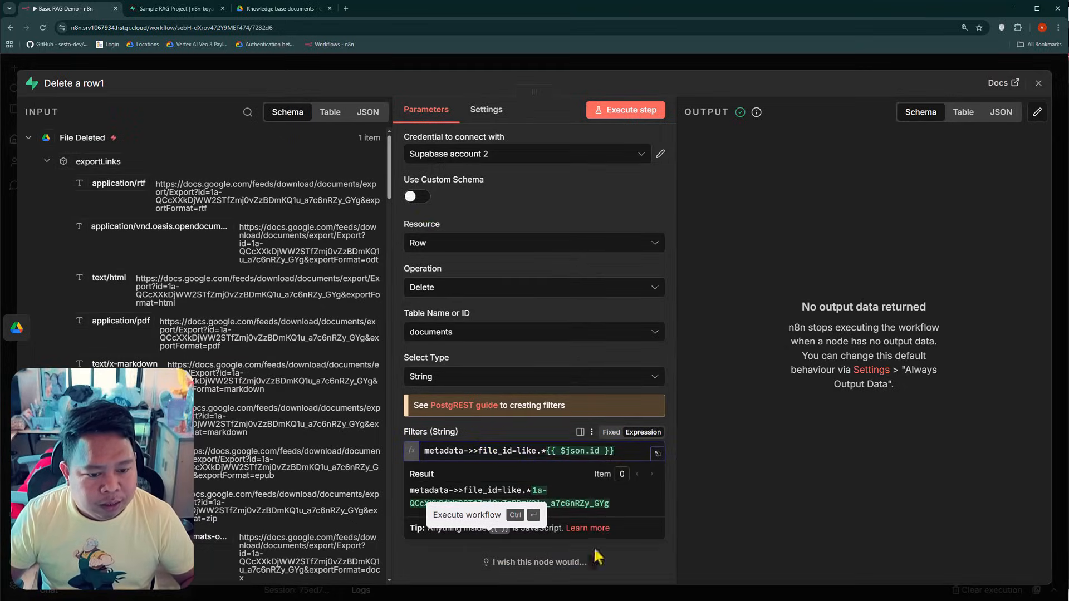
pyautogui.click(445, 580)
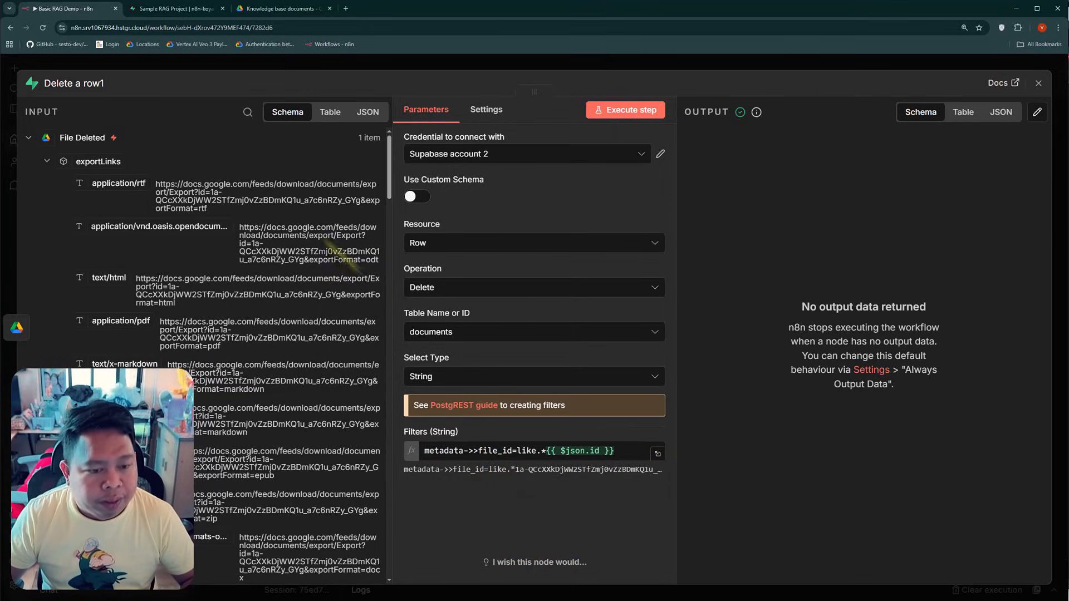
pyautogui.click(208, 65)
pyautogui.click(479, 557)
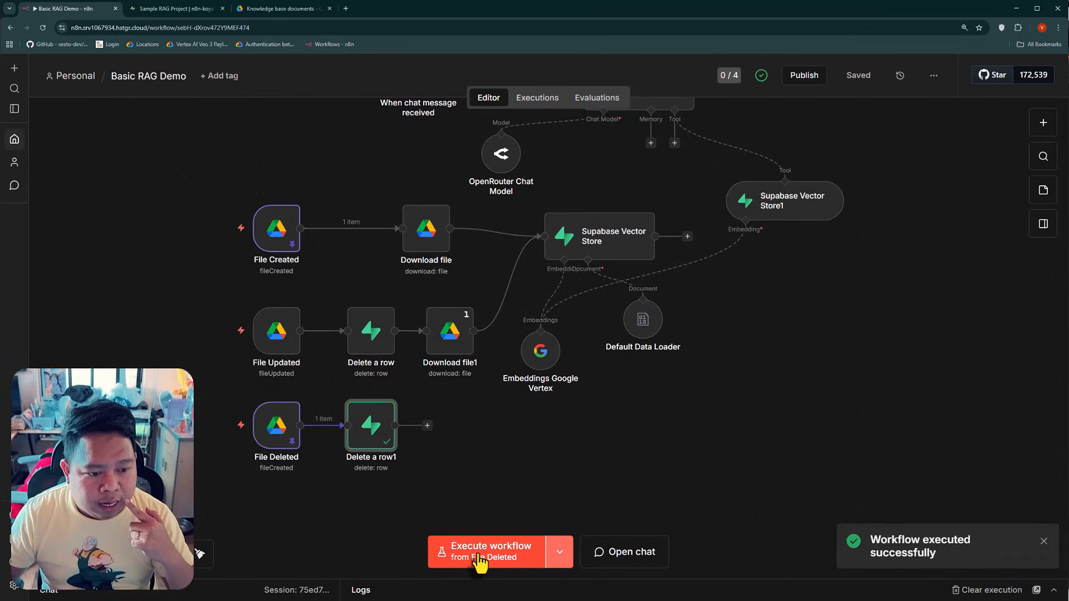
# Add a 5-second Wait node between File Deleted and Delete a row1, and execute the workflow from File Deleted
pyautogui.press('Tab')
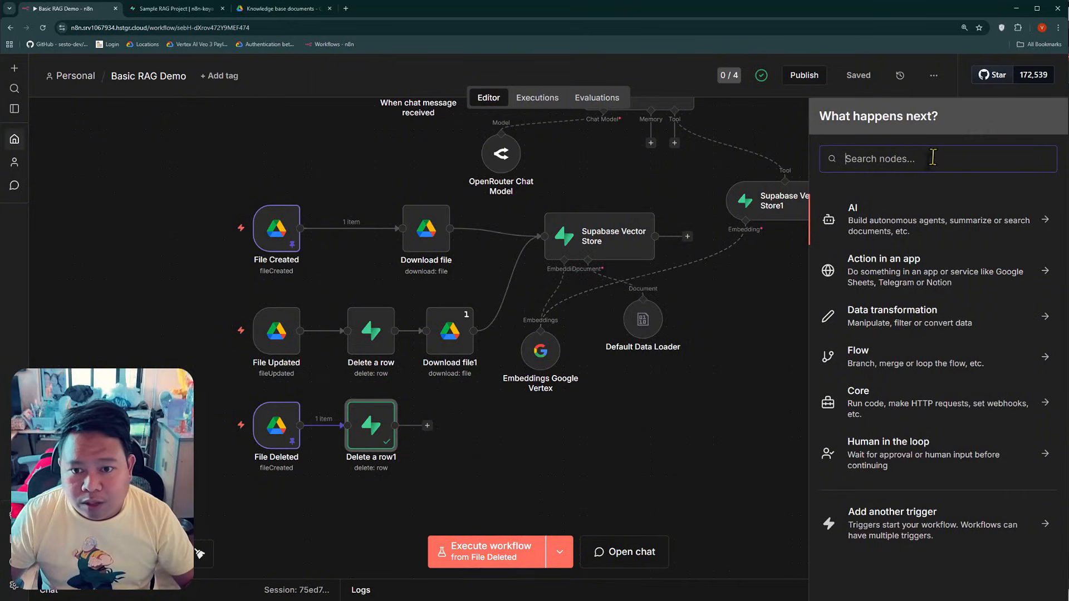
pyautogui.write('wait')
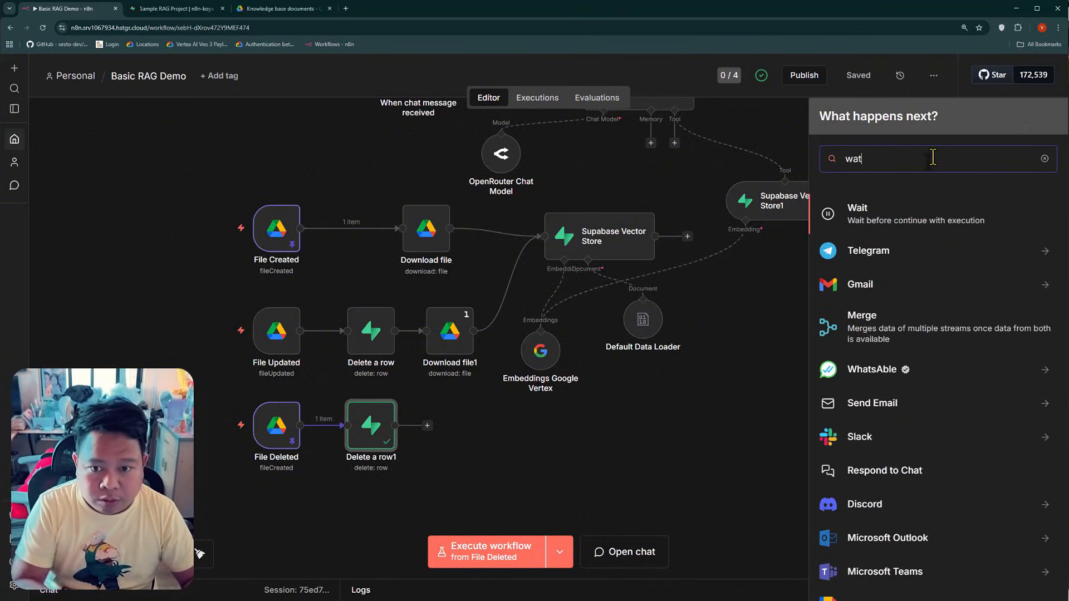
pyautogui.press('Return')
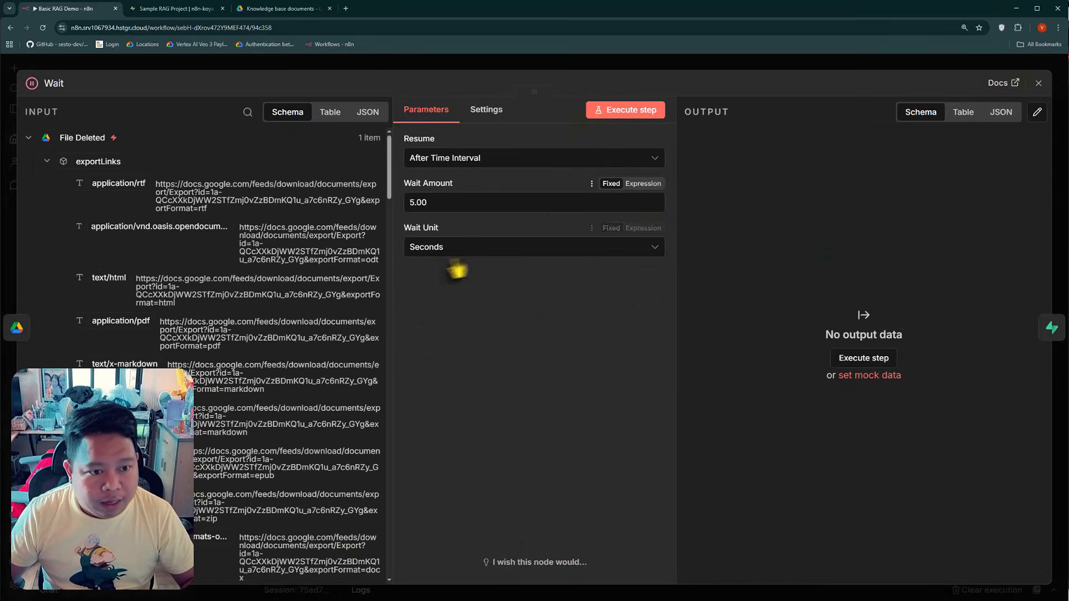
pyautogui.click(258, 78)
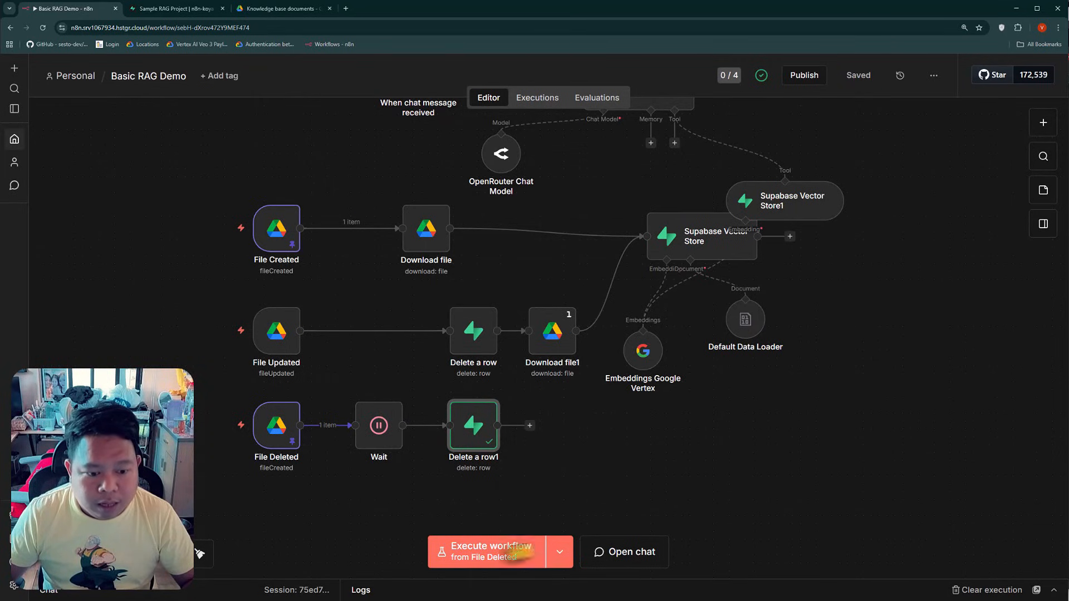
pyautogui.click(493, 552)
# Check the input, table name and filter expression result of the Delete a row1 node following the Wait node
pyautogui.doubleClick(473, 425)
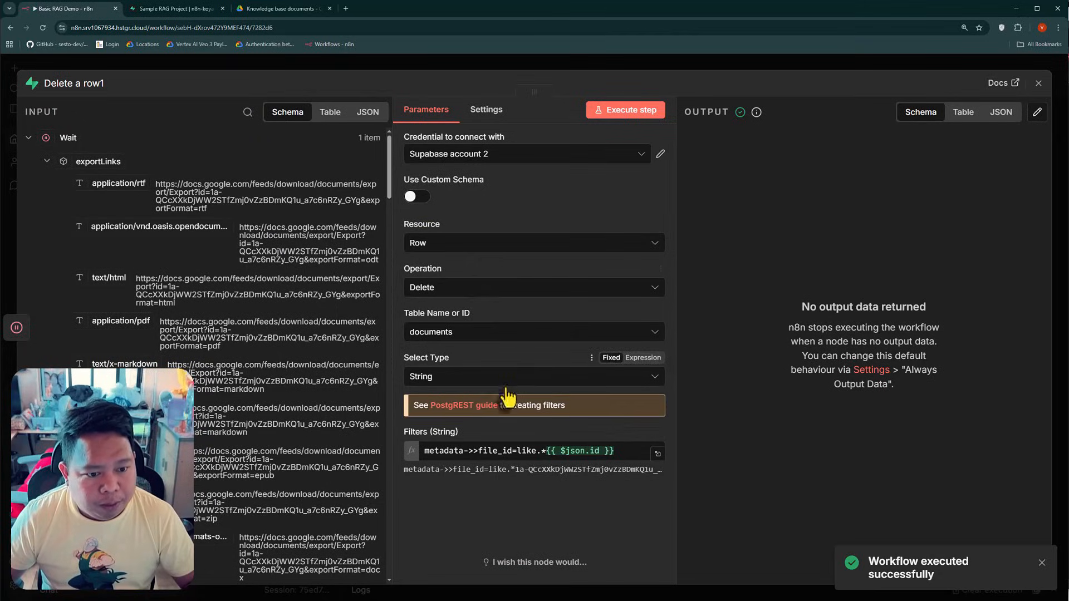
pyautogui.click(450, 337)
pyautogui.click(451, 340)
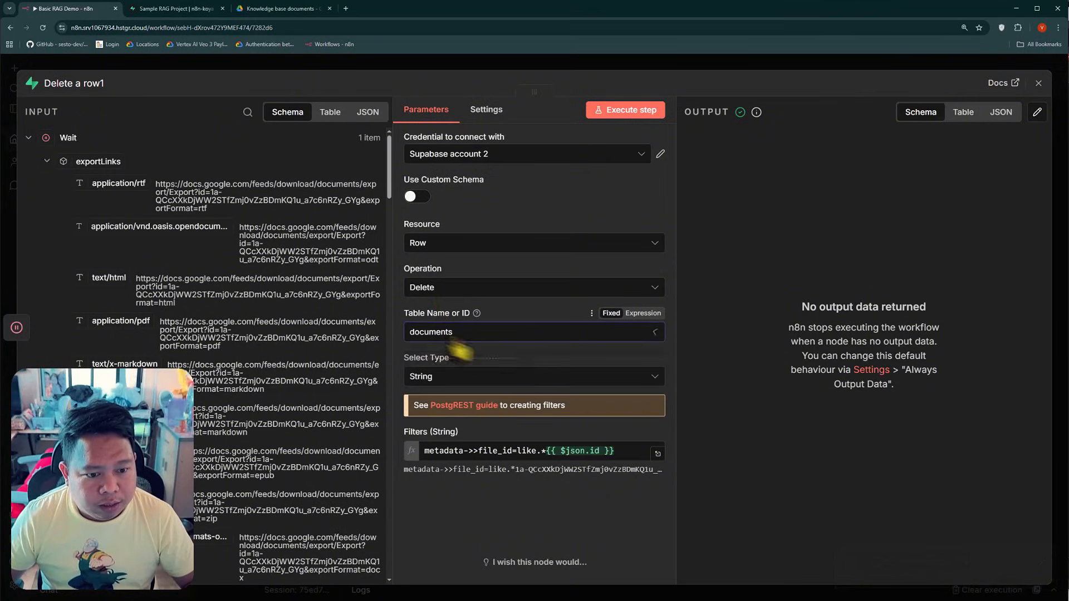
pyautogui.click(461, 451)
pyautogui.click(449, 570)
pyautogui.click(561, 453)
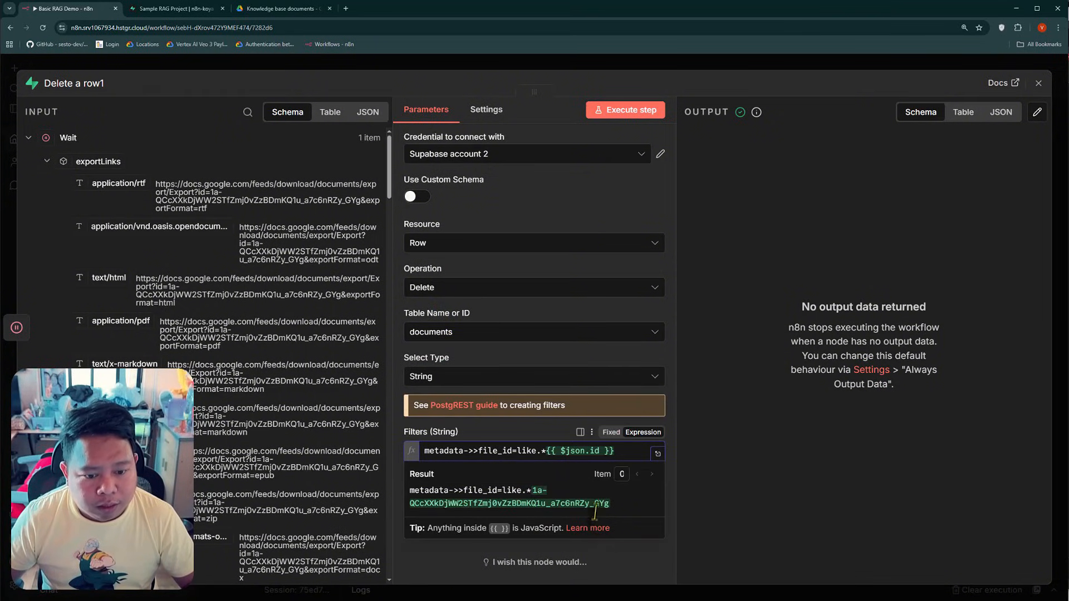
# Inspect the last row's metadata in Supabase's documents table, then return to n8n and close the Delete a row1 node
pyautogui.click(178, 9)
pyautogui.doubleClick(597, 464)
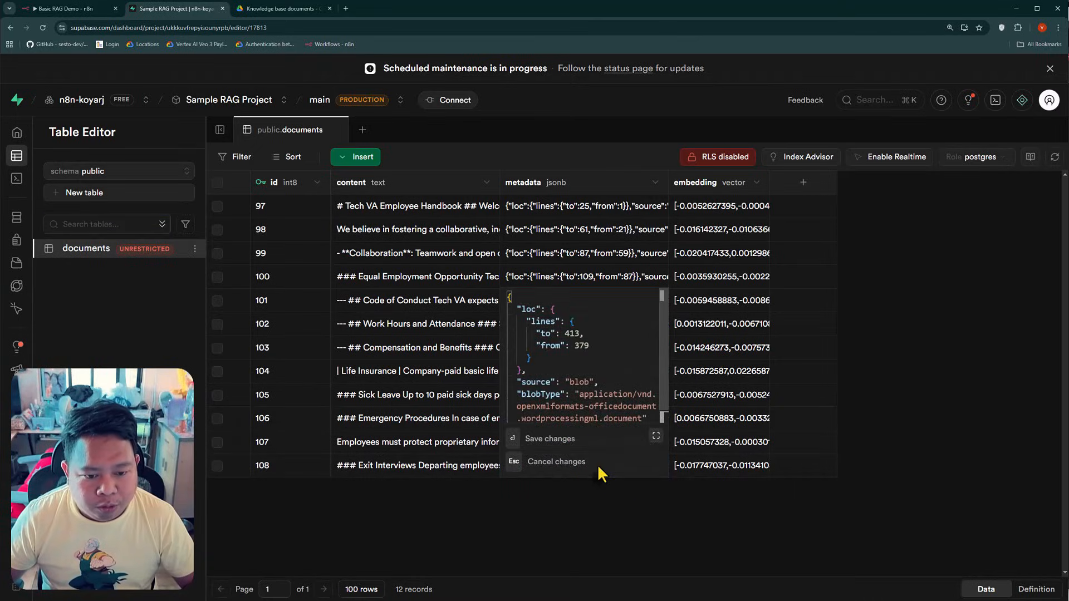
pyautogui.scroll(-1, 597, 368)
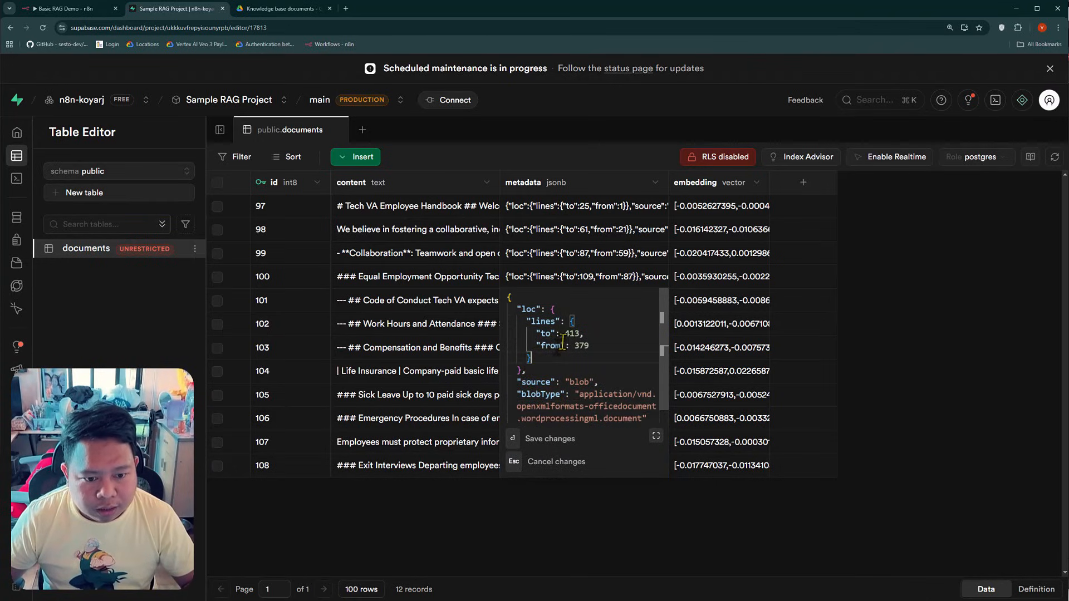
pyautogui.click(534, 534)
pyautogui.click(67, 8)
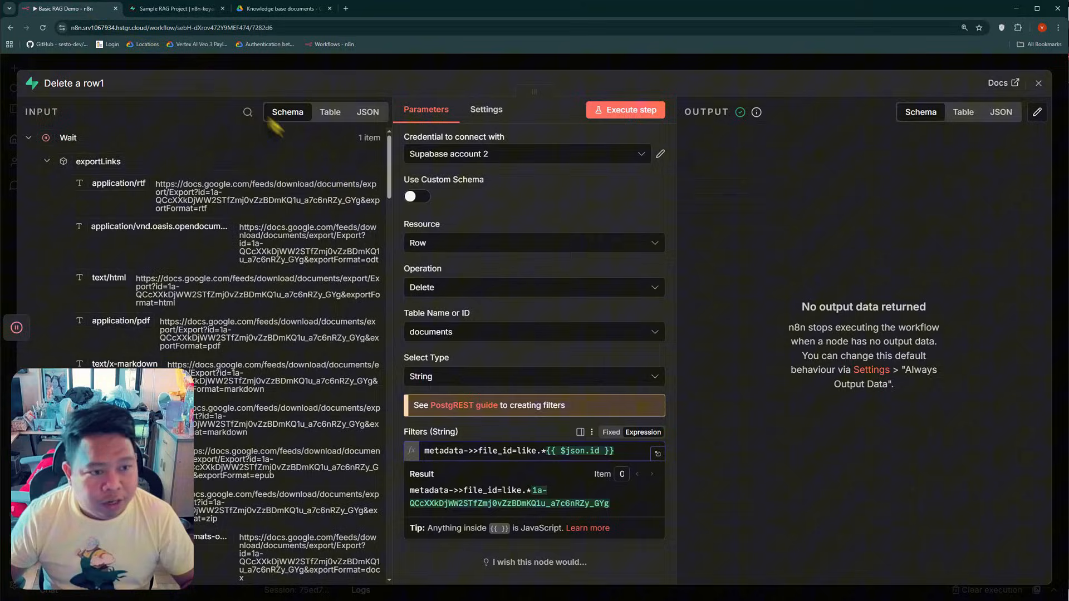
pyautogui.click(242, 72)
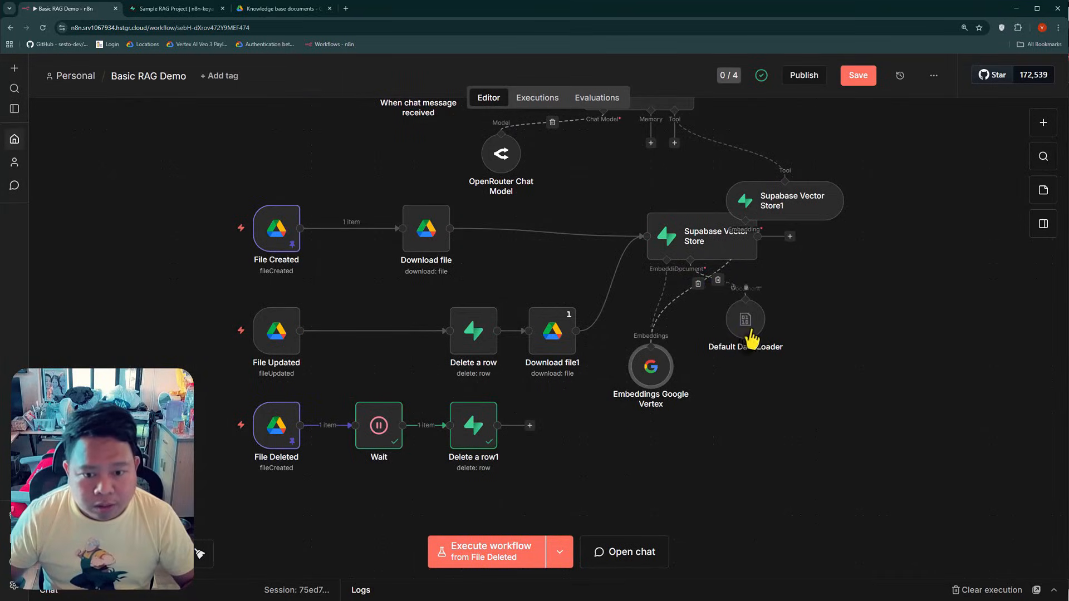
# Append the || operator after $('File Created').item.json.id in the file_id metadata value of the Default Data Loader
pyautogui.doubleClick(746, 323)
pyautogui.click(541, 432)
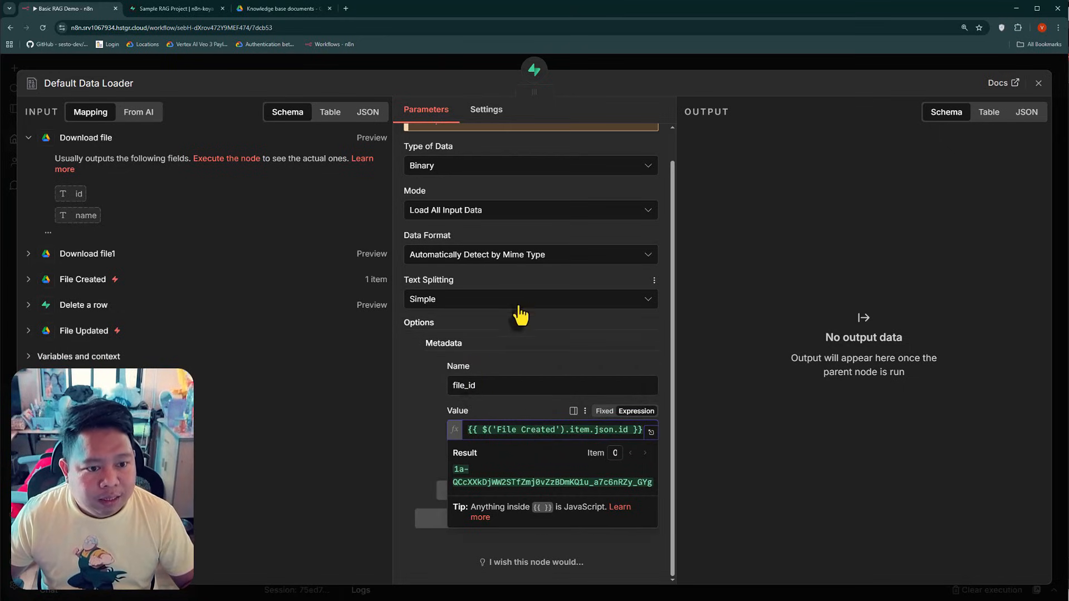
pyautogui.scroll(1, 518, 310)
pyautogui.hotkey('ctrl', 'a')
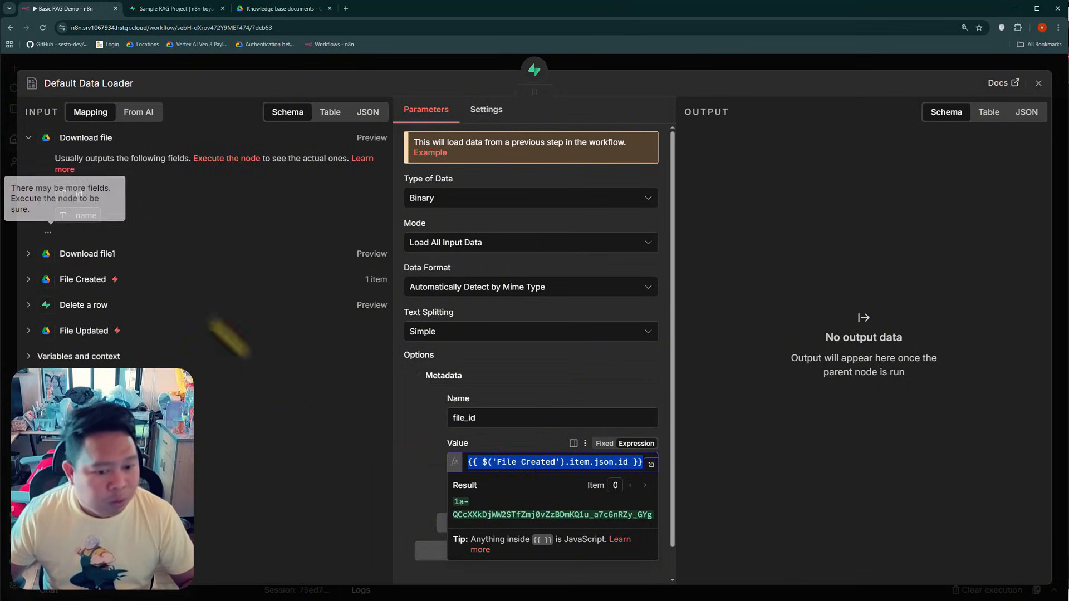
pyautogui.click(523, 463)
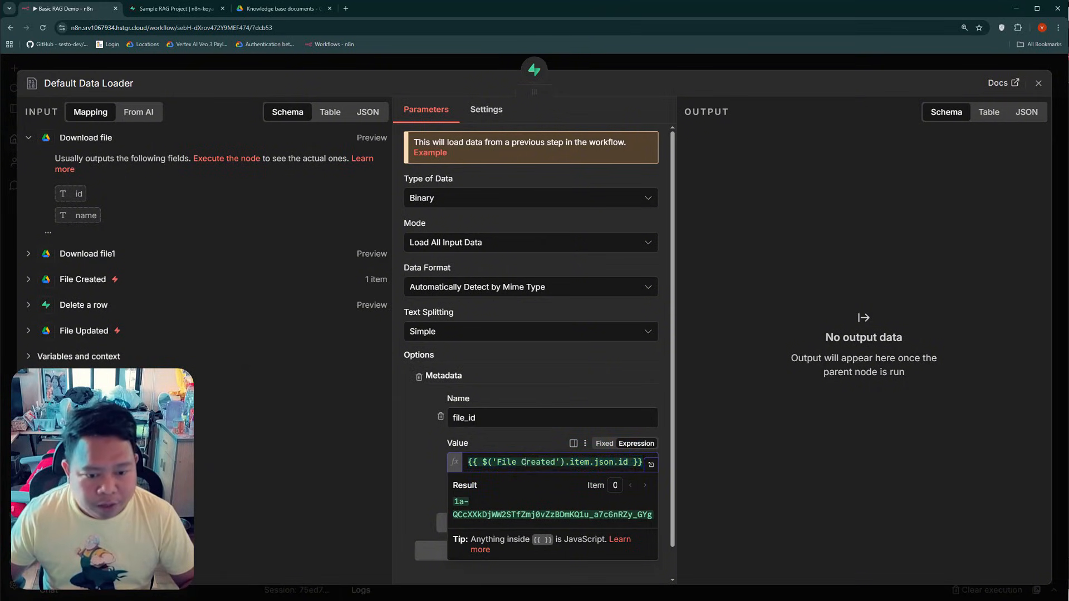
pyautogui.click(627, 463)
pyautogui.write('||')
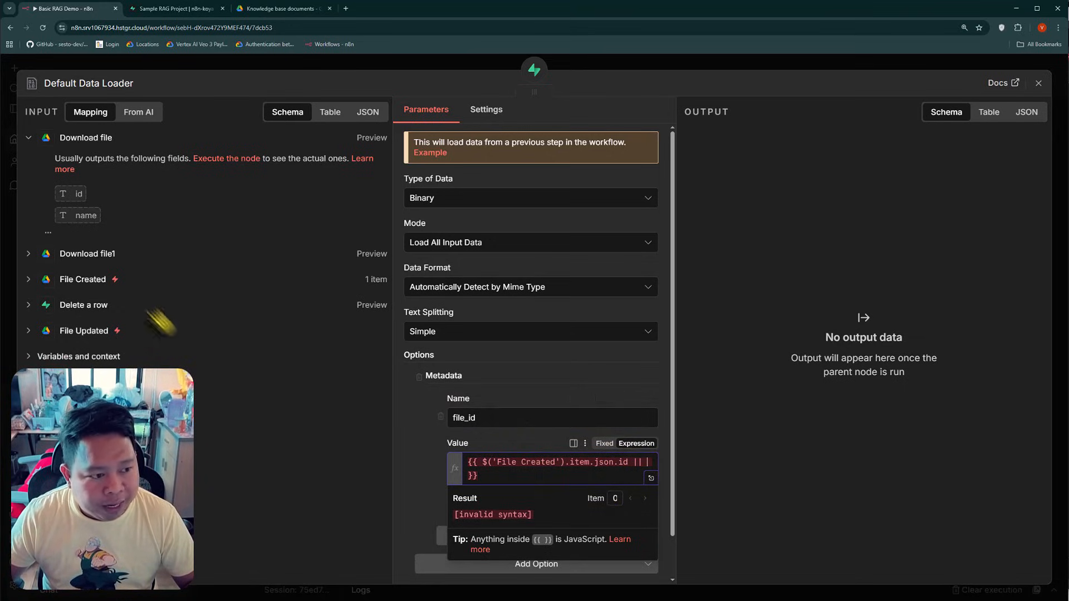
# Look through the Default Data Loader's input nodes for File Updated data to use in the file_id expression
pyautogui.click(83, 331)
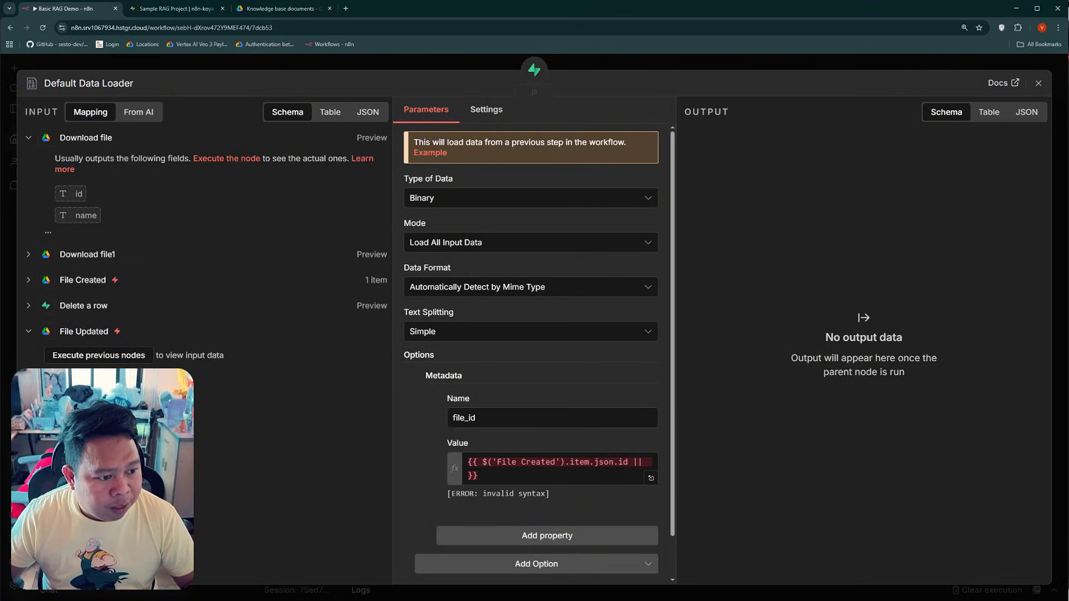
pyautogui.press('Escape')
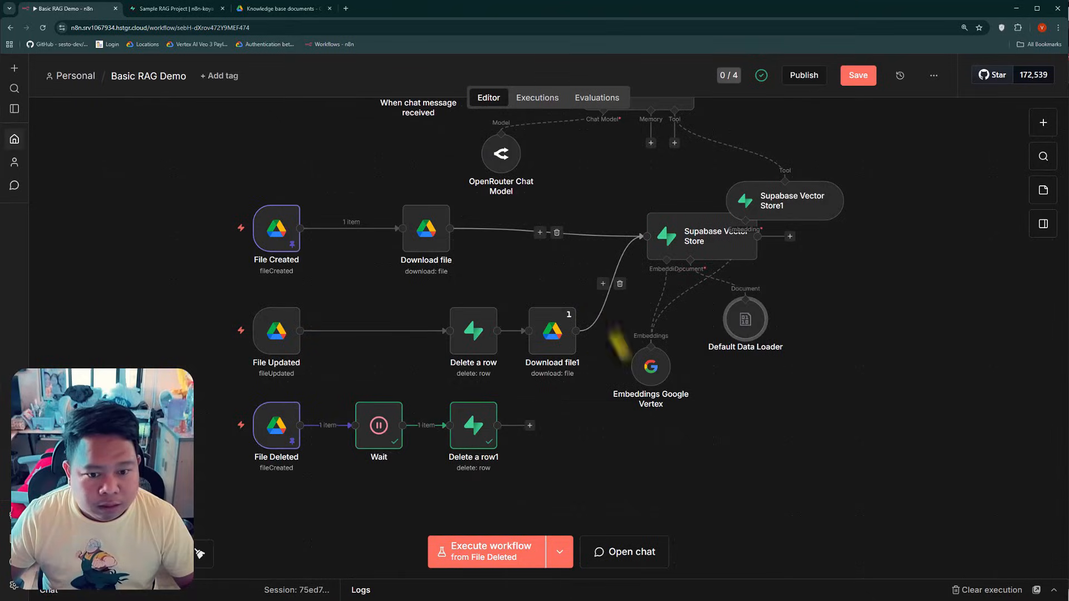
pyautogui.press('Return')
pyautogui.scroll(-2, 534, 388)
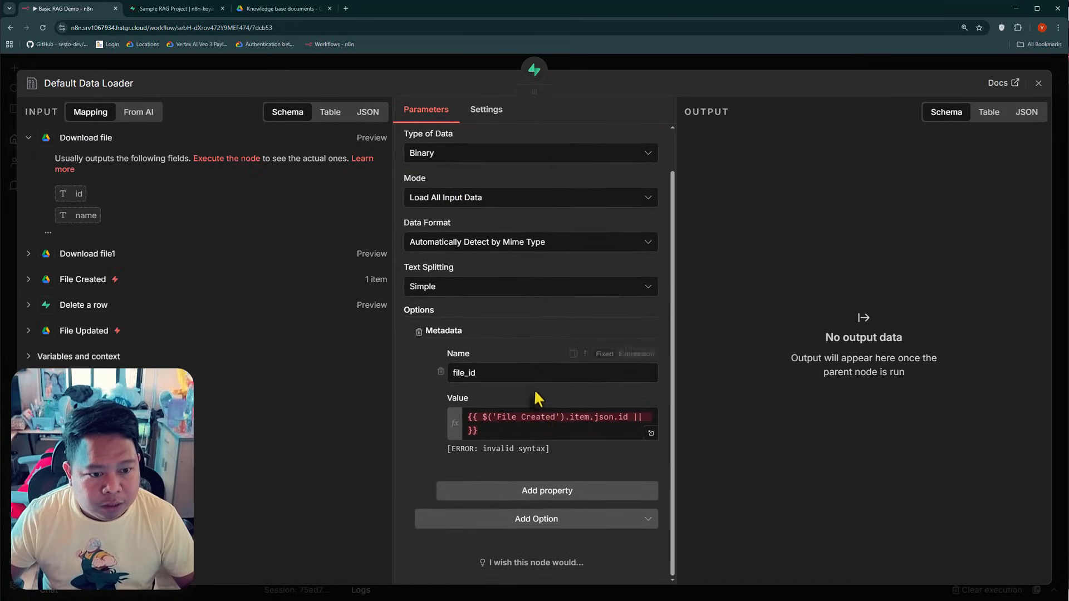
pyautogui.click(515, 433)
pyautogui.click(28, 333)
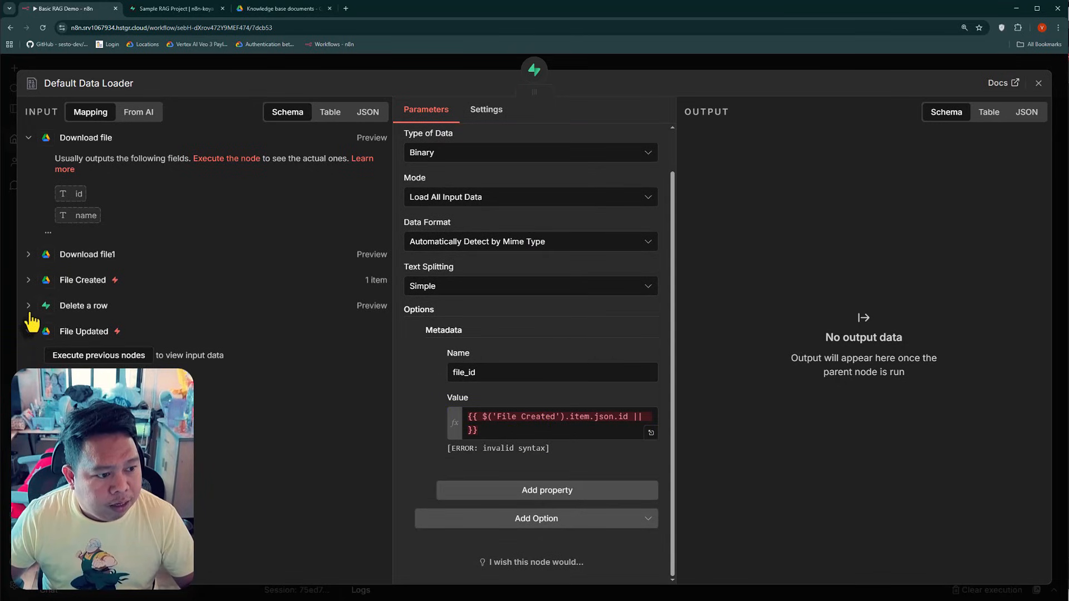
pyautogui.click(28, 306)
pyautogui.click(28, 280)
pyautogui.press('Escape')
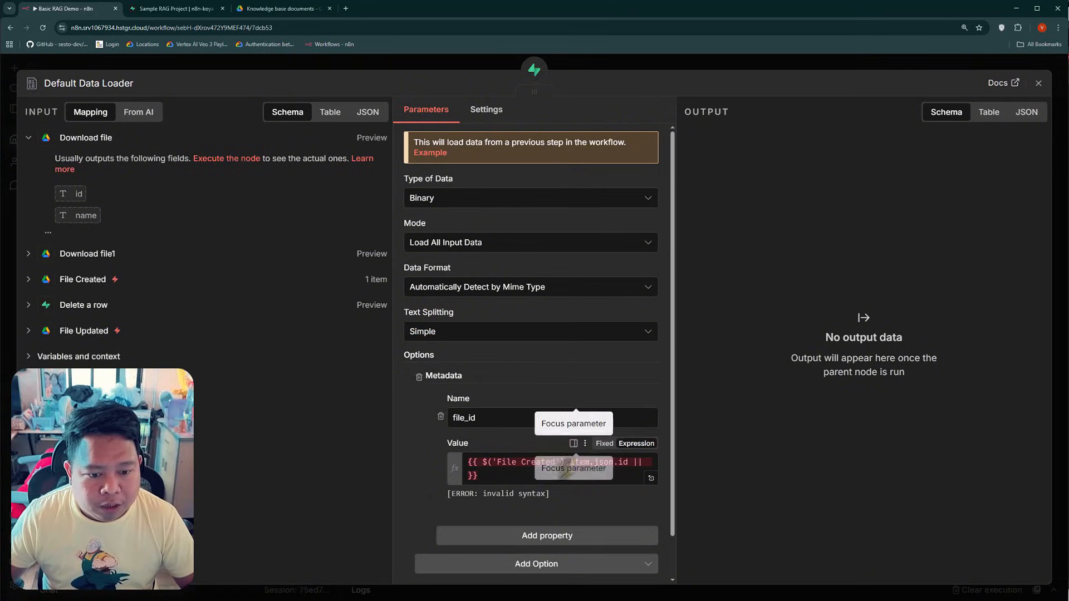
pyautogui.click(490, 474)
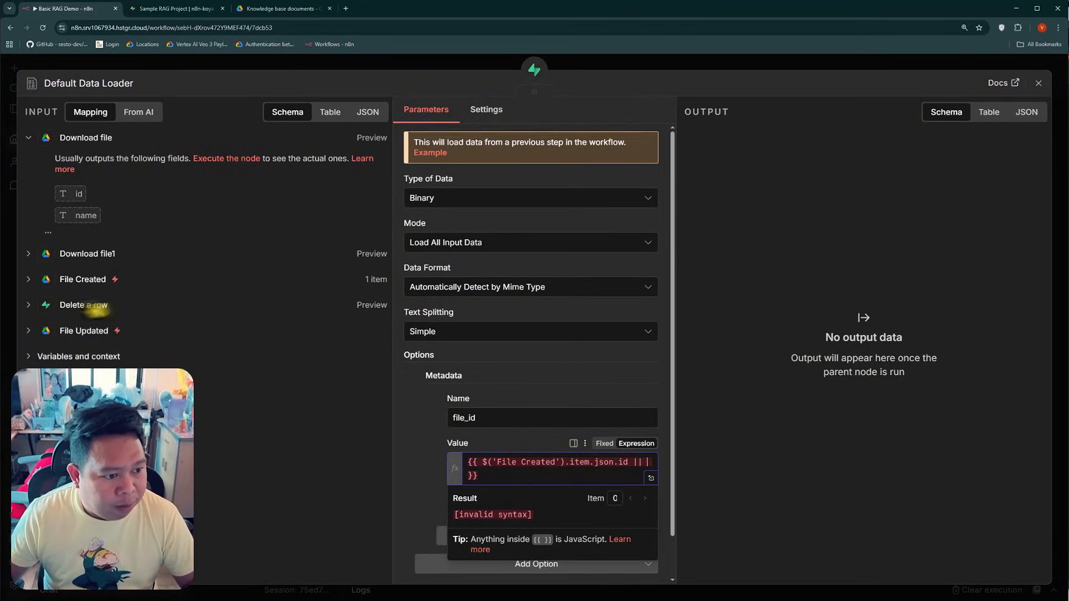
pyautogui.click(83, 331)
pyautogui.click(156, 66)
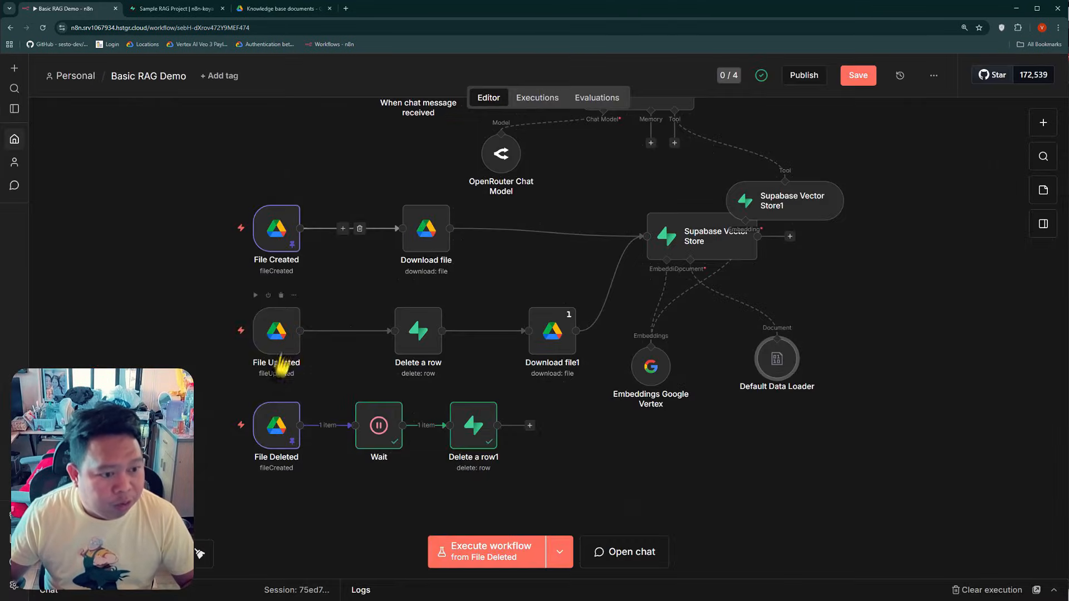
# Copy the entire pinned output JSON of the File Deleted trigger and leave the node
pyautogui.doubleClick(280, 426)
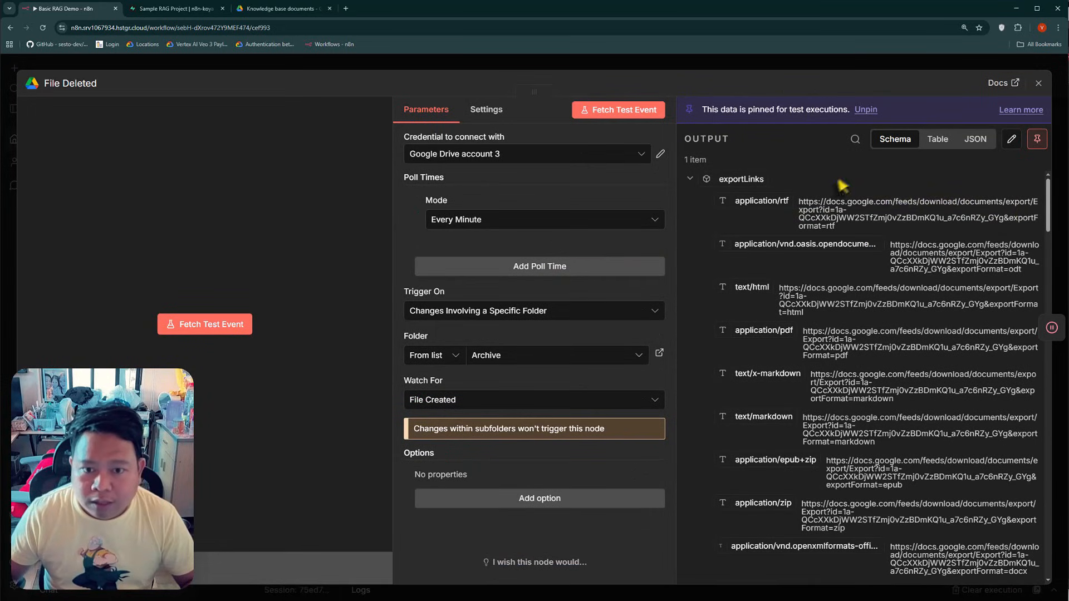
pyautogui.click(1011, 141)
pyautogui.hotkey('ctrl', 'a')
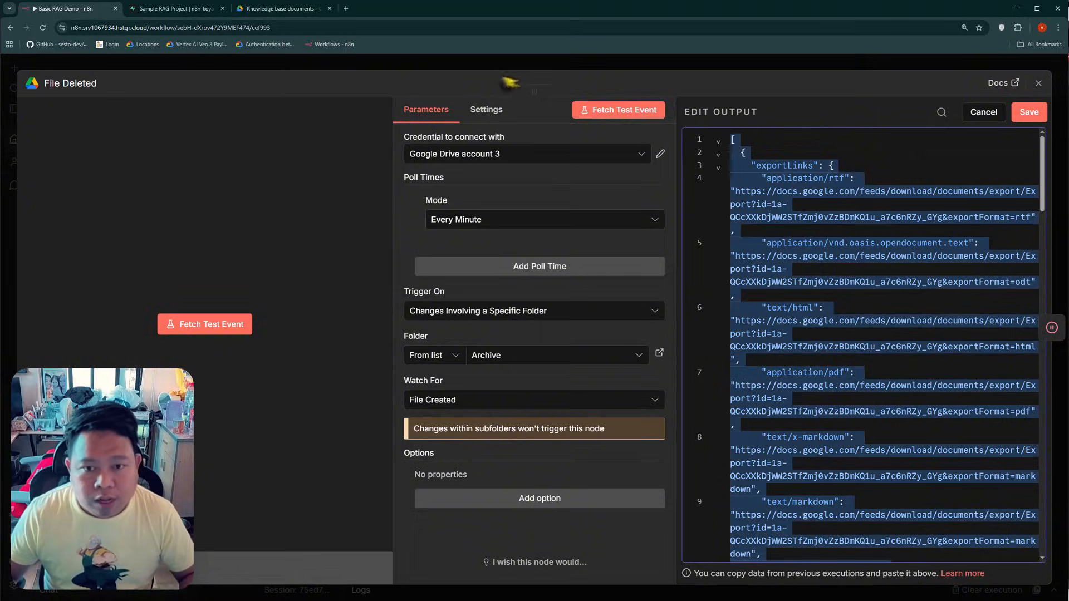
pyautogui.click(321, 64)
pyautogui.click(599, 348)
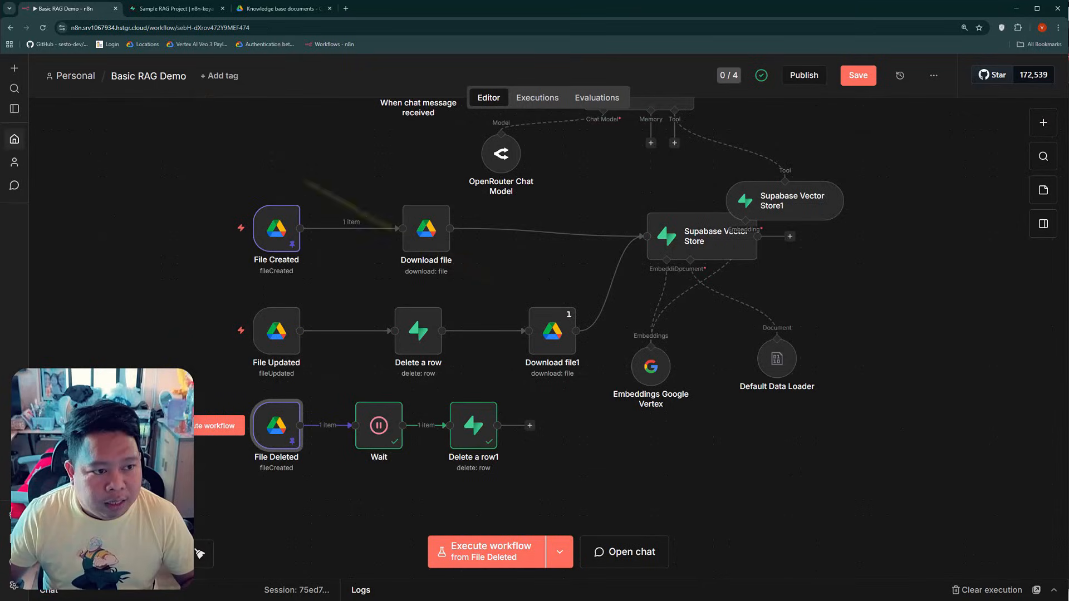
# Replace the File Updated trigger's sample output with the copied JSON, save it as pinned data, and review the result
pyautogui.doubleClick(276, 331)
pyautogui.click(1037, 112)
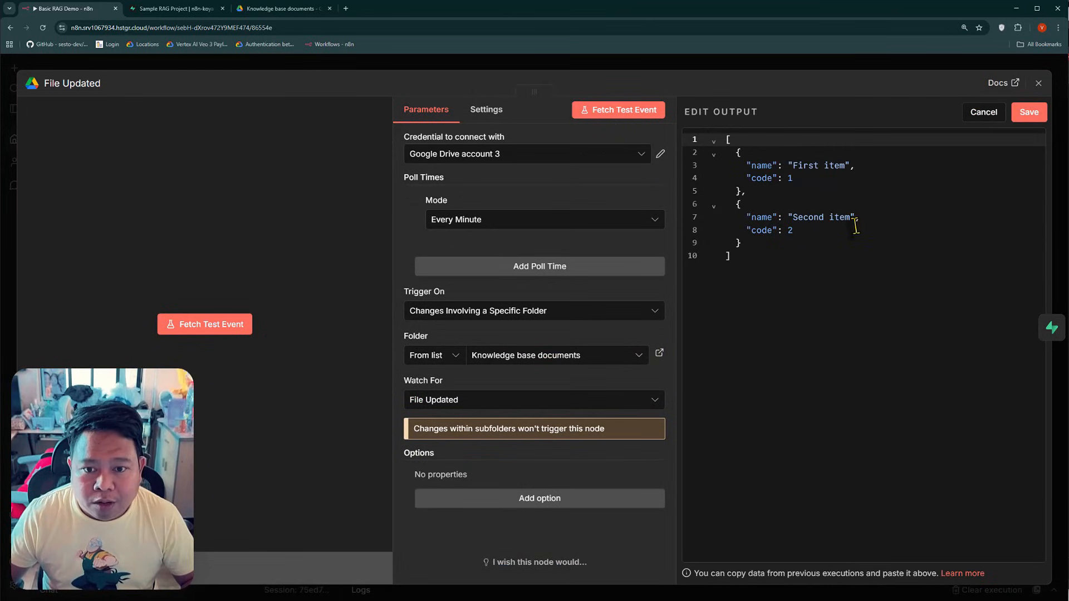
pyautogui.hotkey('ctrl', 'a')
pyautogui.press('BackSpace')
pyautogui.hotkey('ctrl', 'v')
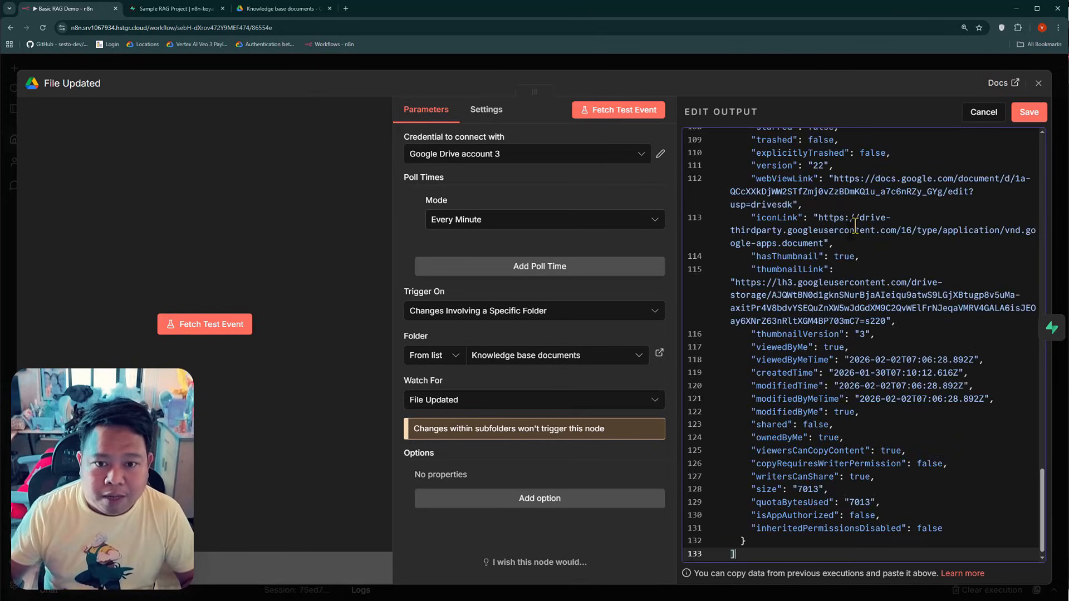
pyautogui.click(1029, 113)
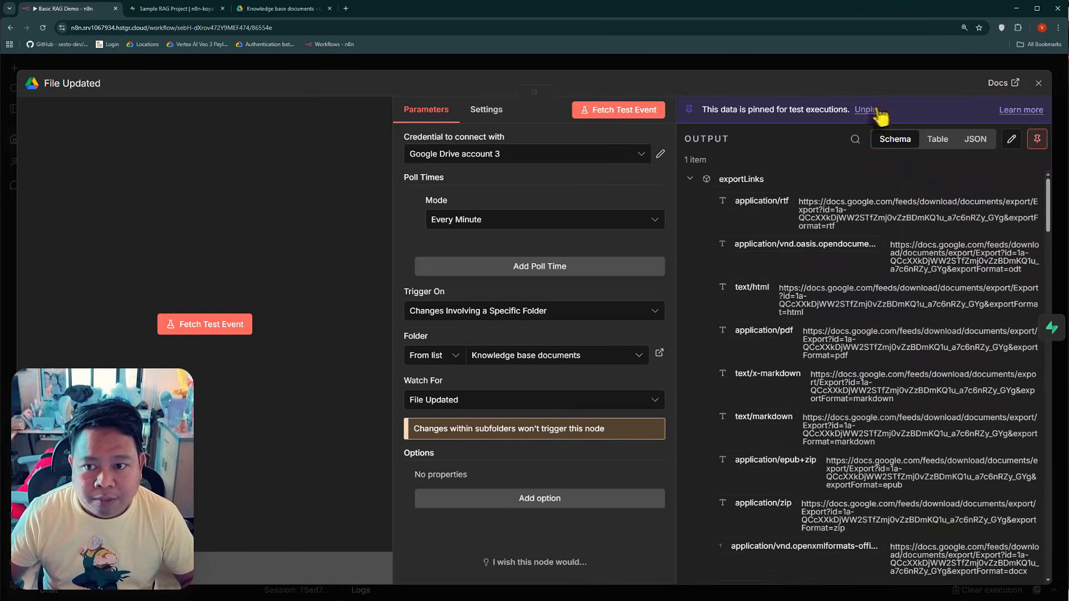
pyautogui.click(560, 66)
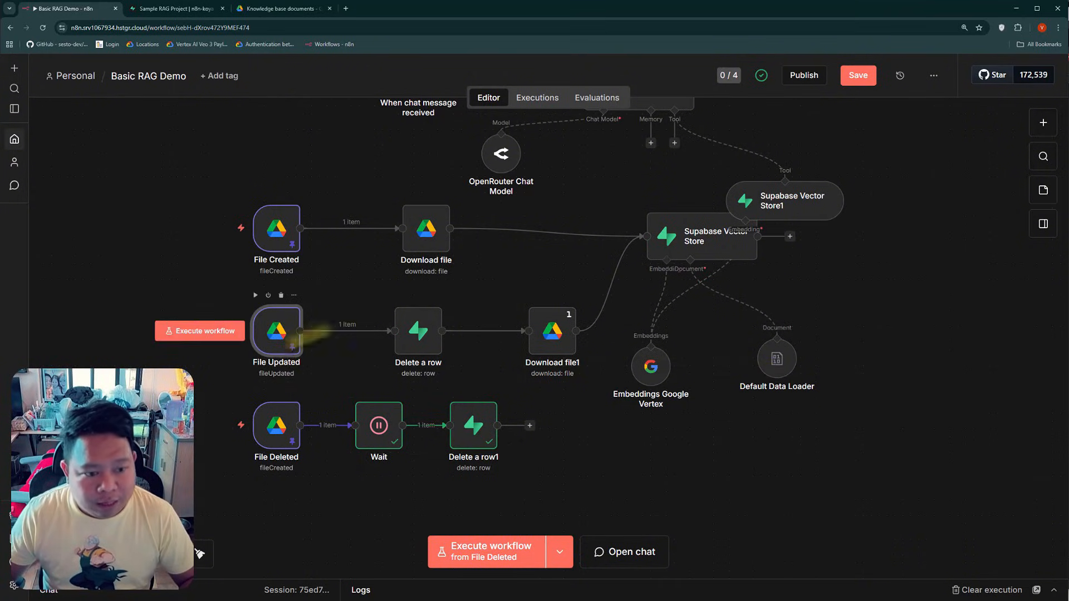
pyautogui.doubleClick(276, 331)
pyautogui.scroll(-5, 841, 334)
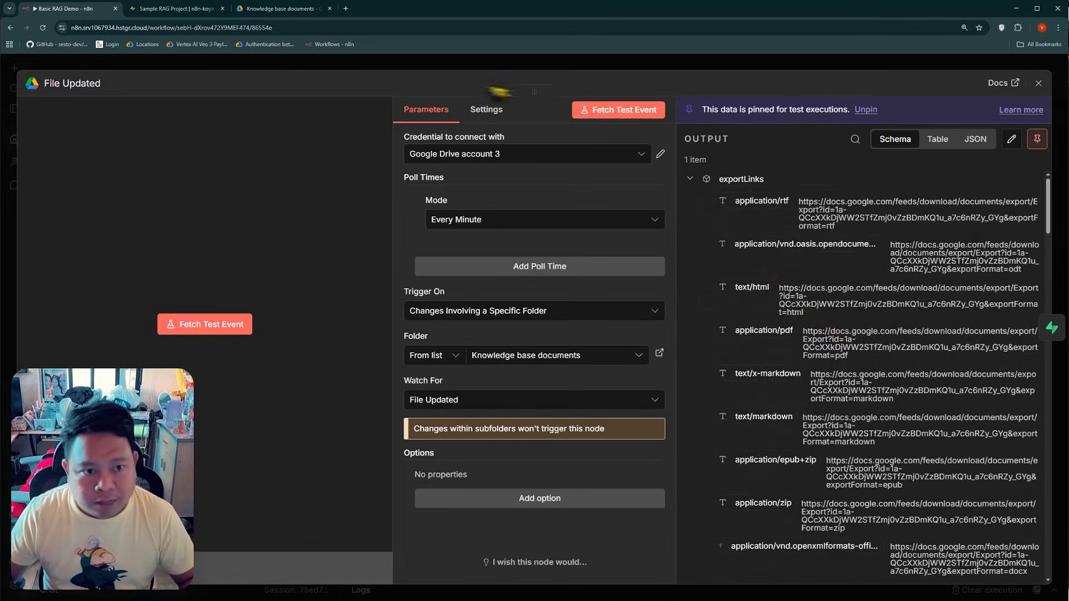
pyautogui.press('Escape')
# Insert the File Created trigger's id after the || operator in the Default Data Loader's file_id value
pyautogui.scroll(-3, 860, 340)
pyautogui.scroll(-3, 877, 361)
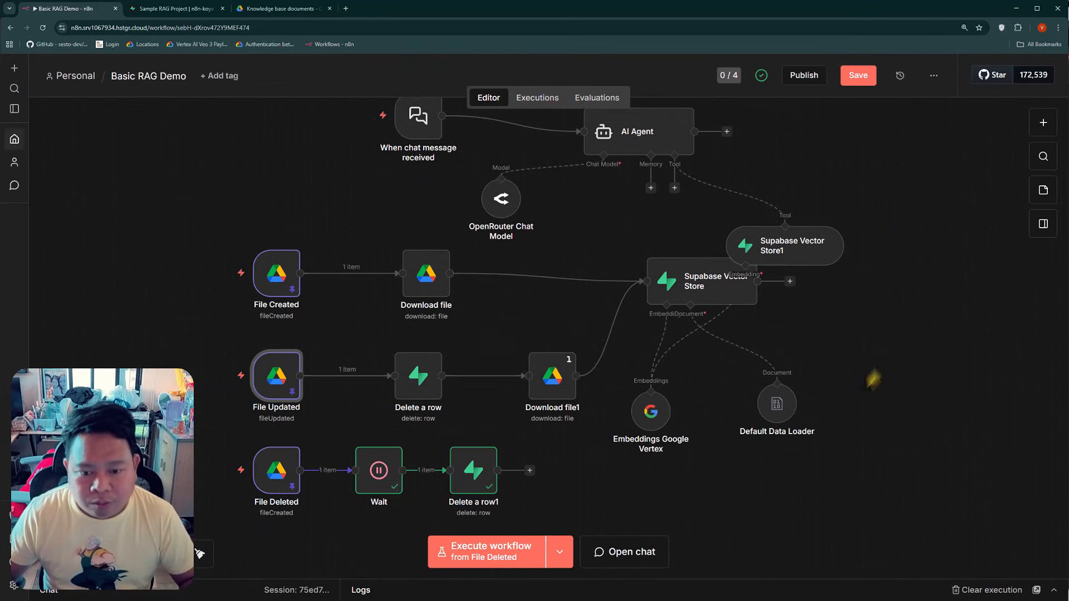
pyautogui.doubleClick(775, 403)
pyautogui.click(626, 464)
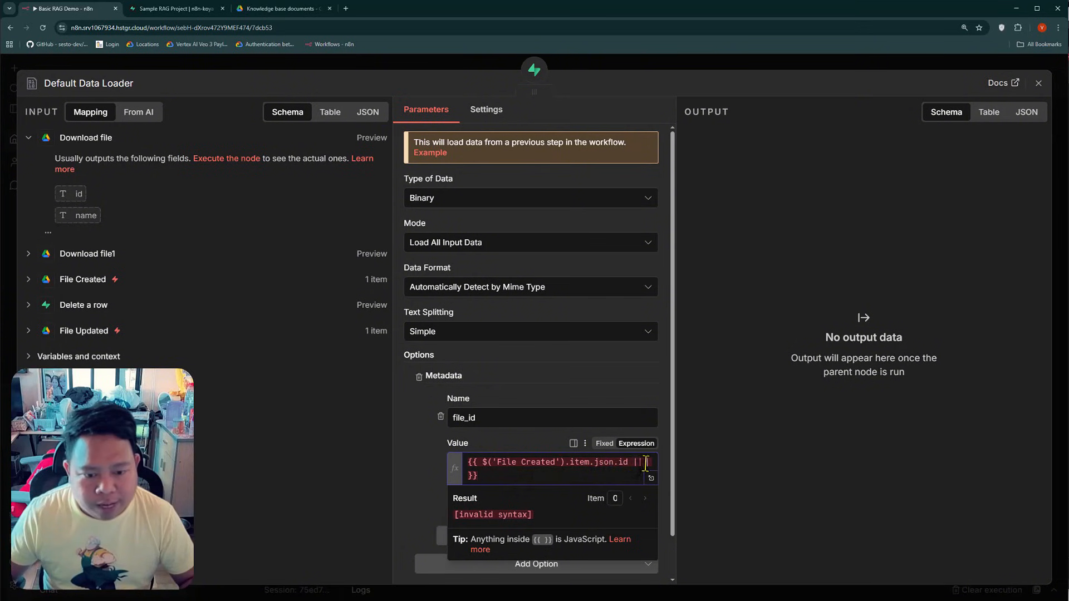
pyautogui.click(83, 279)
pyautogui.scroll(-6, 223, 362)
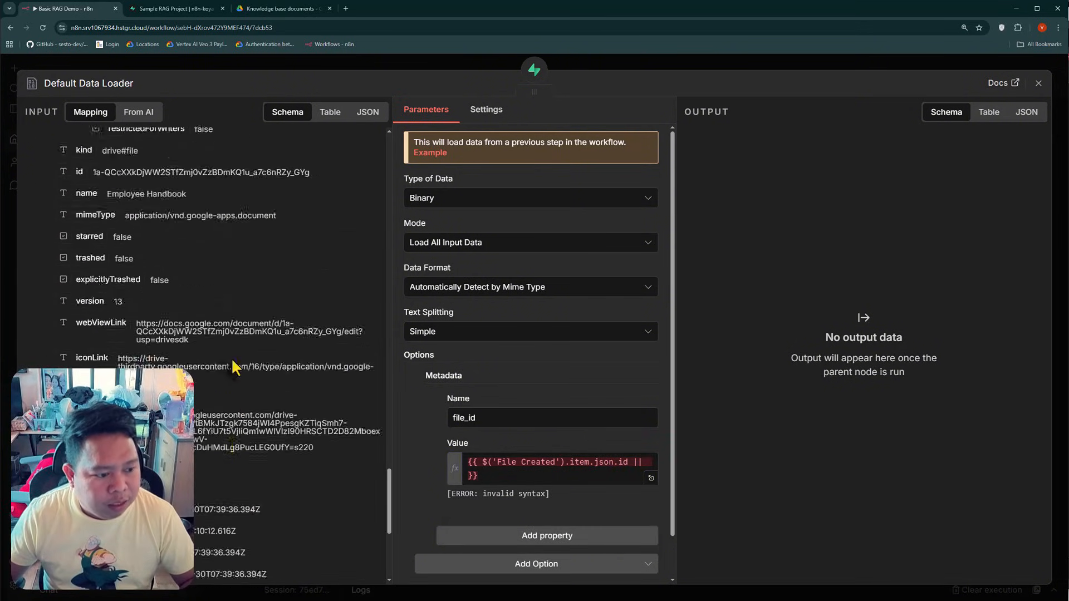
pyautogui.scroll(-2, 234, 365)
pyautogui.scroll(3, 233, 365)
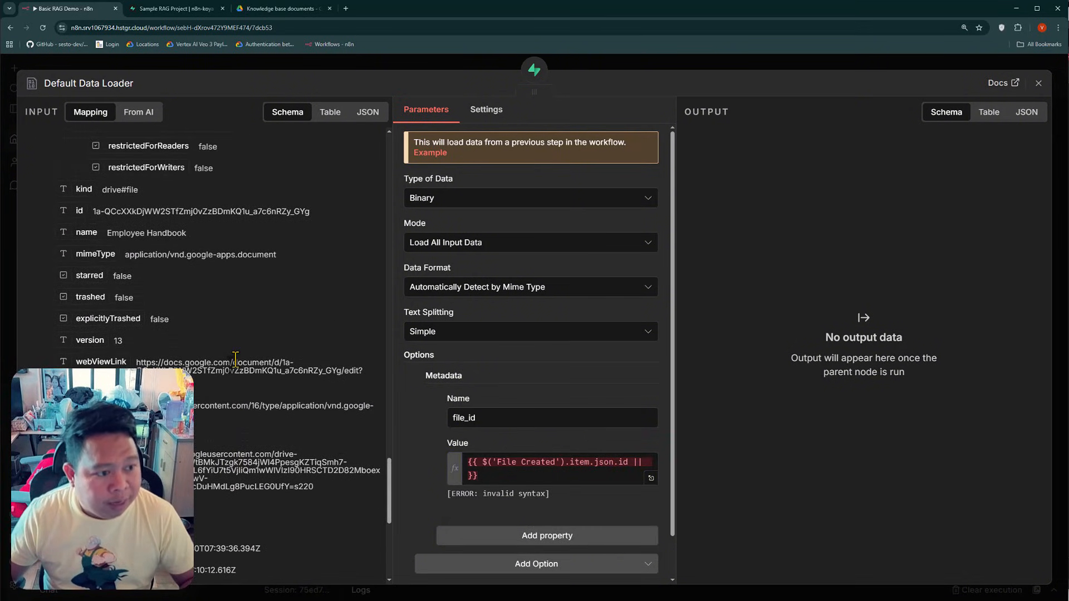
pyautogui.moveTo(80, 210); pyautogui.dragTo(473, 475)
pyautogui.scroll(-1, 513, 464)
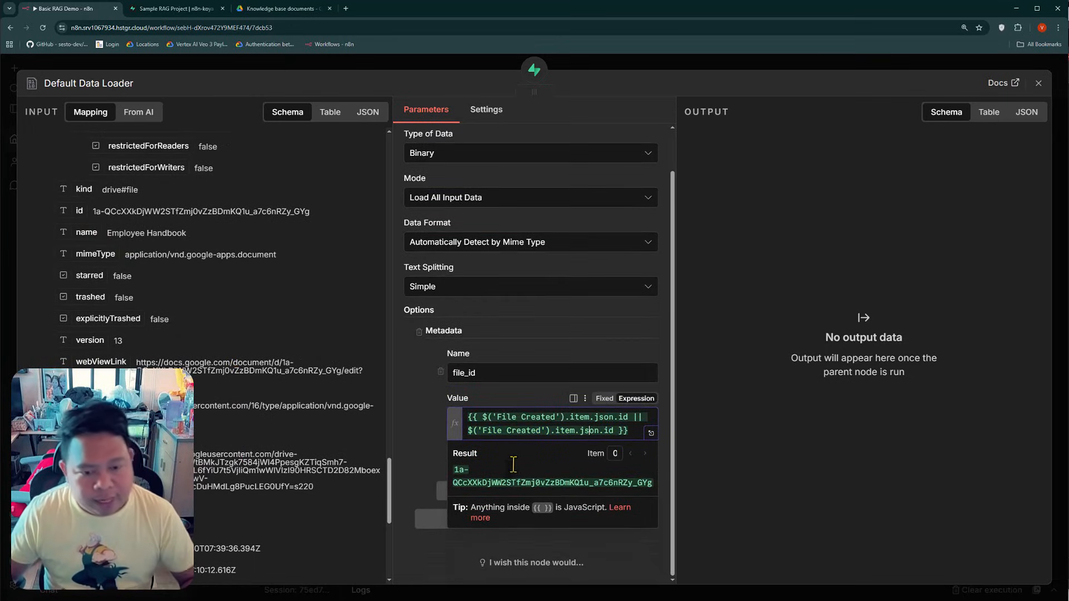
pyautogui.click(409, 409)
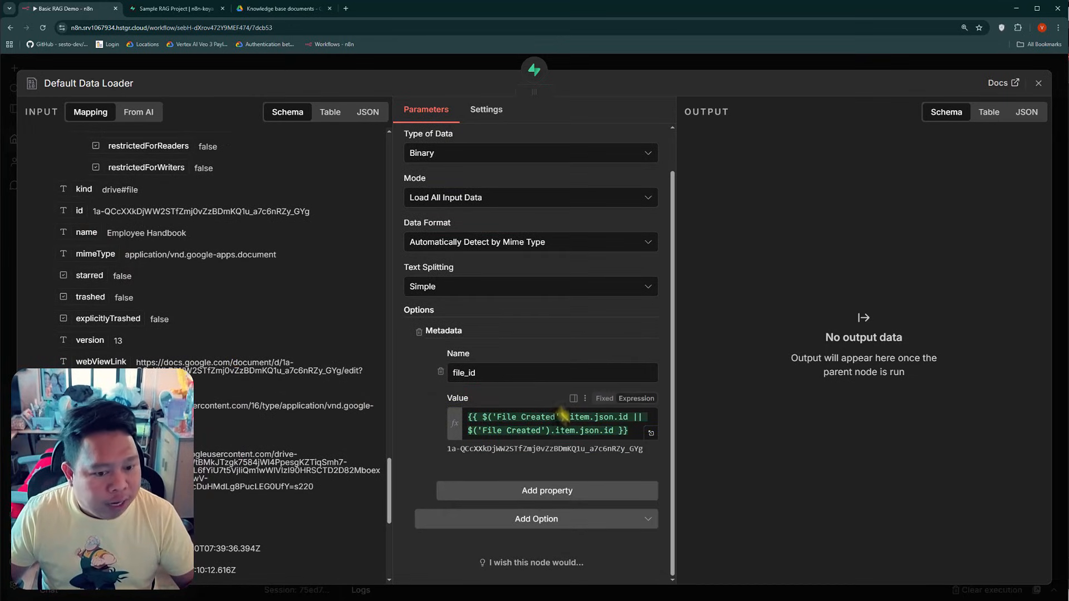
# Replace the reference after || with File Updated's id, making the file_id value {{ $('File Created').item.json.id || $('File Updated').item.json.id }}
pyautogui.click(522, 432)
pyautogui.scroll(10, 136, 277)
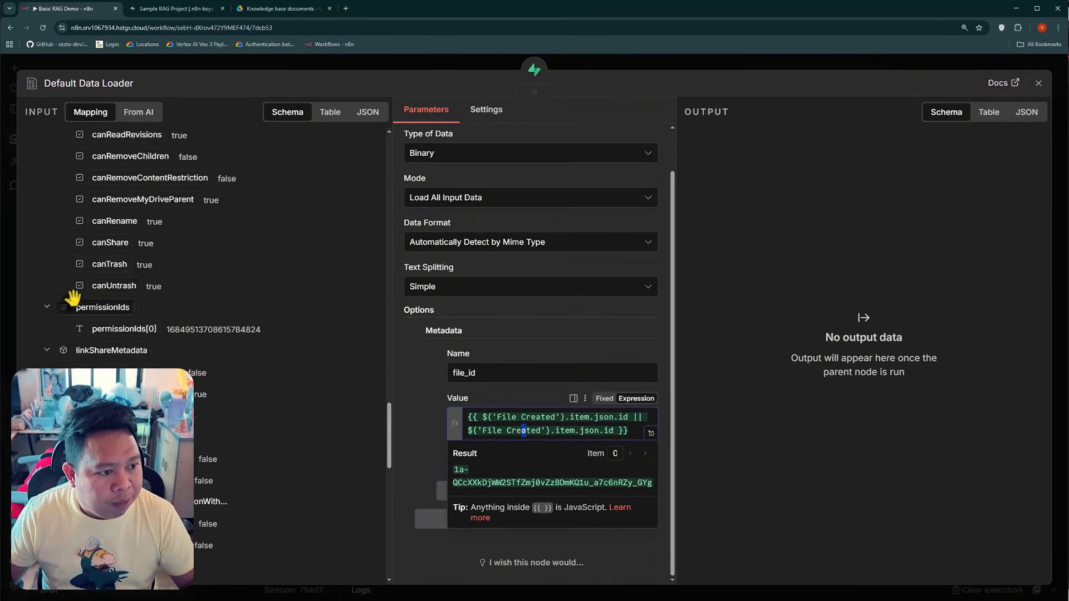
pyautogui.scroll(15, 77, 334)
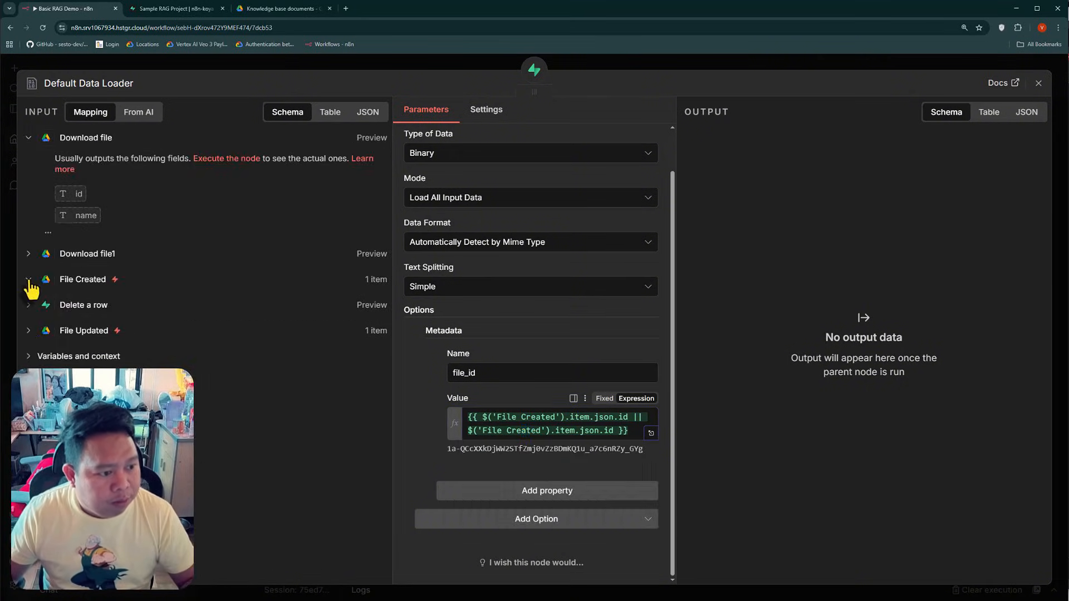
pyautogui.click(37, 336)
pyautogui.scroll(-10, 167, 278)
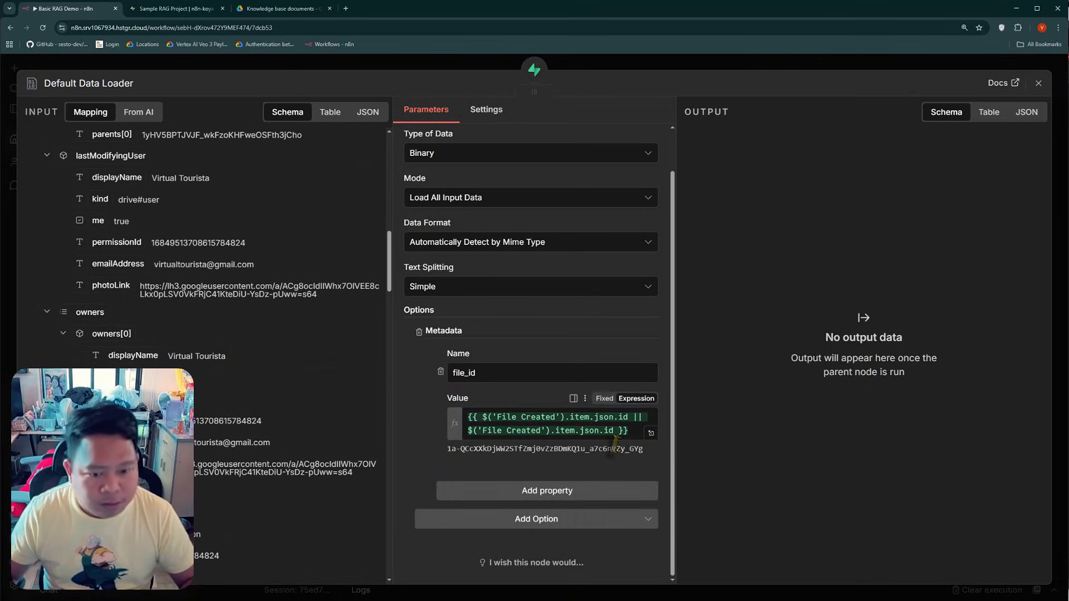
pyautogui.moveTo(614, 430); pyautogui.dragTo(467, 431)
pyautogui.press('BackSpace')
pyautogui.scroll(-15, 201, 250)
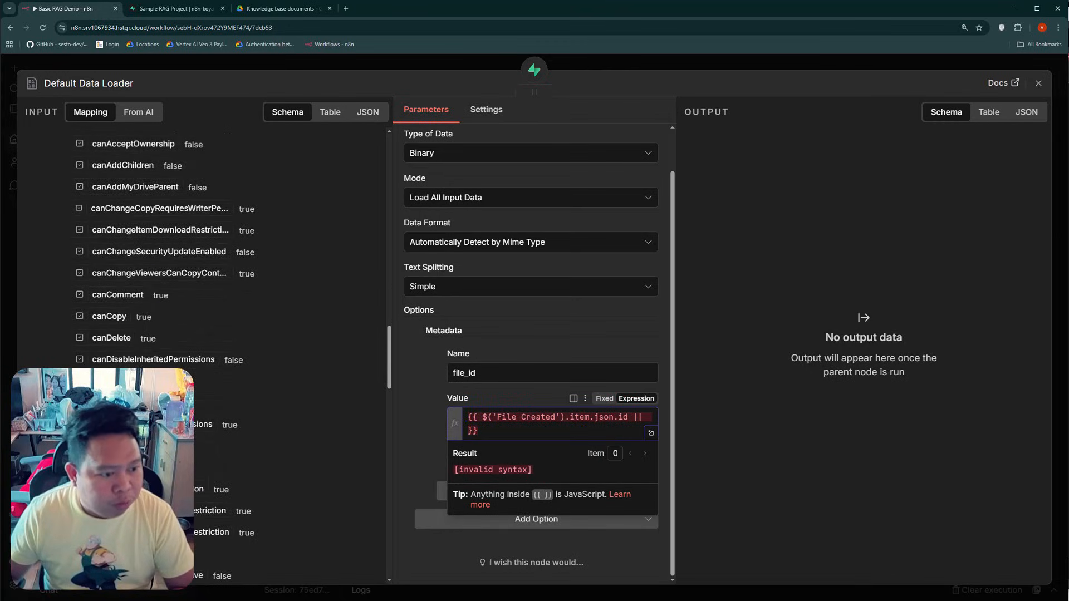
pyautogui.scroll(-7, 112, 398)
pyautogui.moveTo(79, 397); pyautogui.dragTo(619, 429)
pyautogui.moveTo(646, 418); pyautogui.dragTo(644, 419)
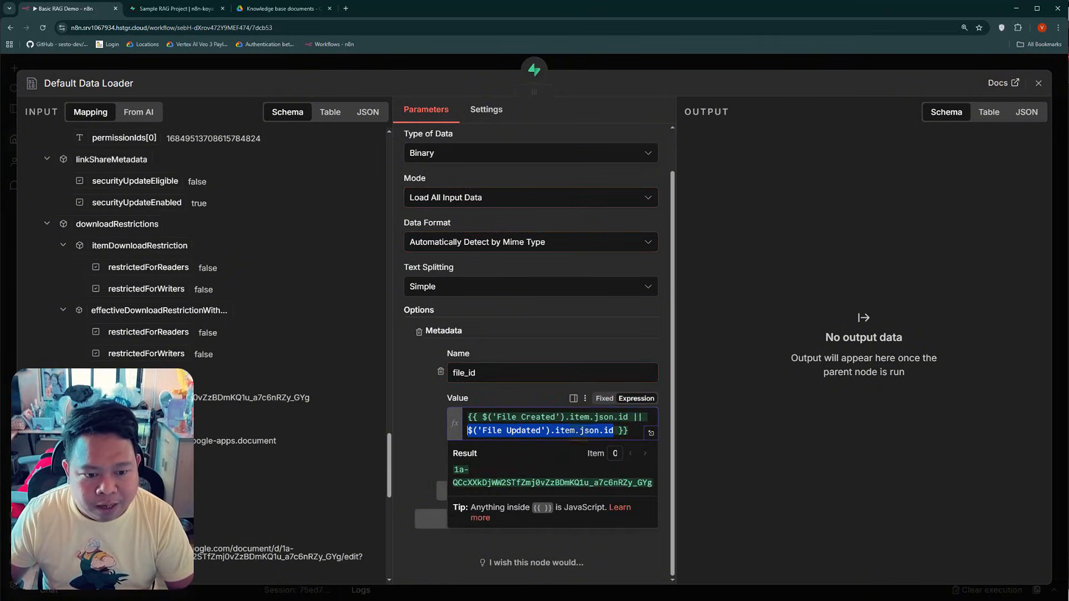
pyautogui.click(422, 402)
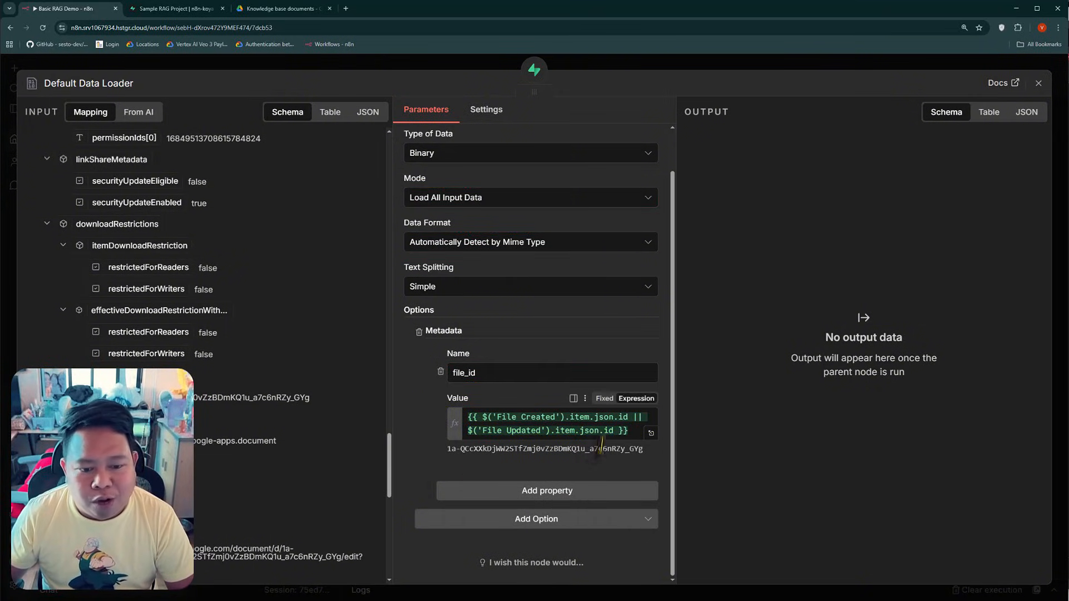
# Examine how the file_id value expression combines the File Created id and File Updated id with ||, and leave the Default Data Loader
pyautogui.click(595, 427)
pyautogui.click(425, 401)
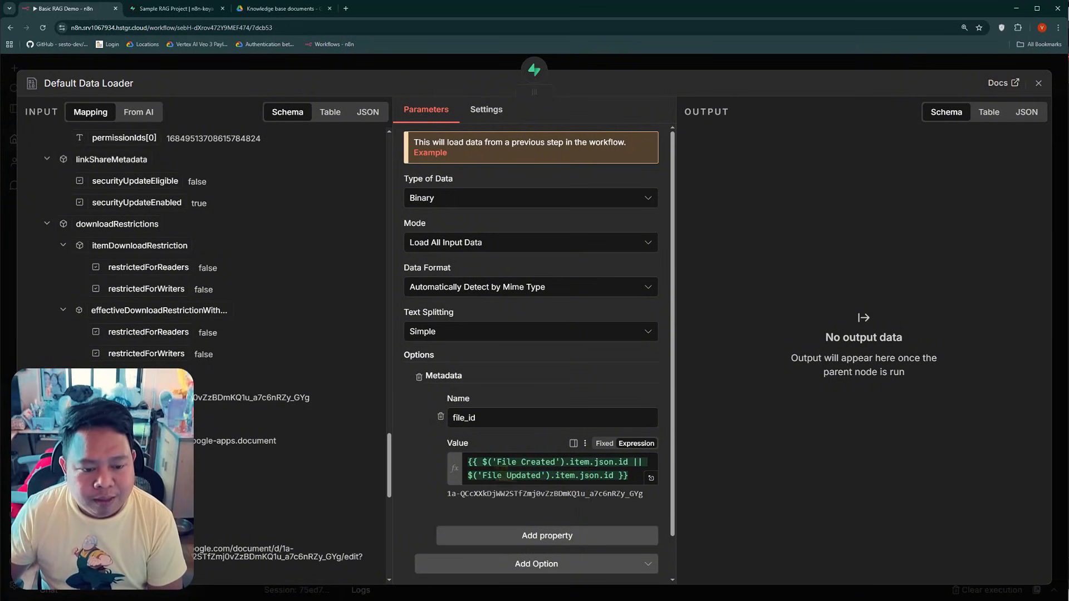
pyautogui.click(529, 462)
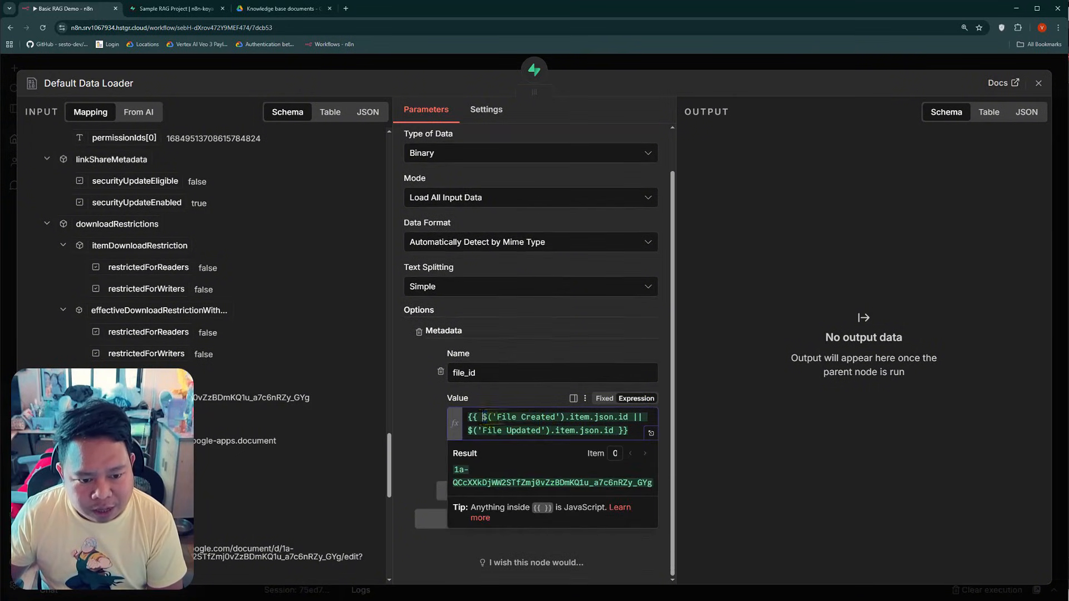
pyautogui.moveTo(483, 416); pyautogui.dragTo(623, 417)
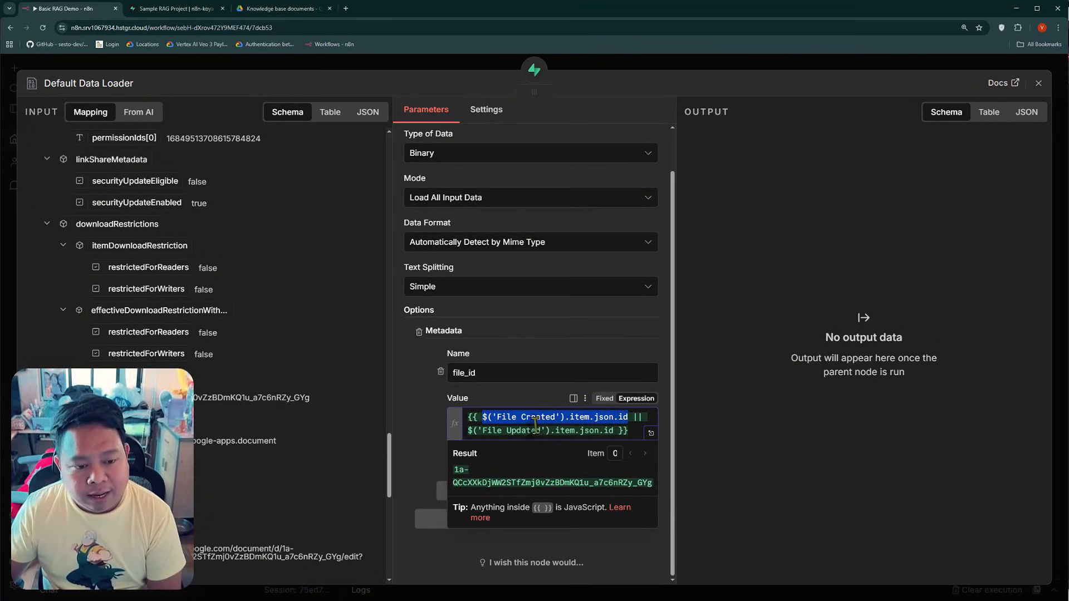
pyautogui.moveTo(482, 417); pyautogui.dragTo(630, 417)
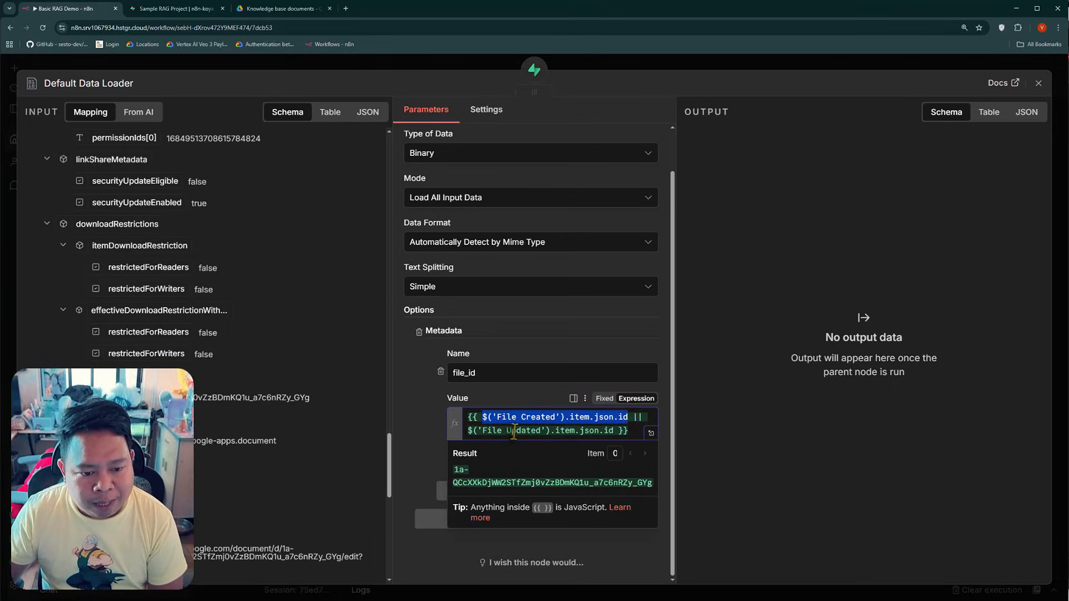
pyautogui.click(635, 420)
pyautogui.moveTo(639, 418); pyautogui.dragTo(641, 419)
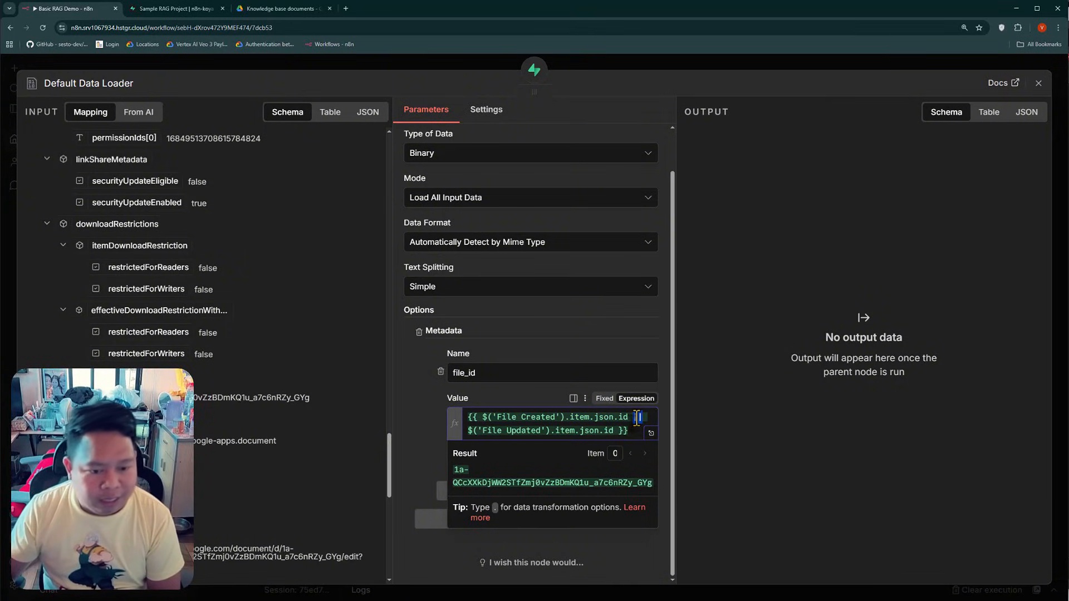
pyautogui.moveTo(482, 417); pyautogui.dragTo(598, 418)
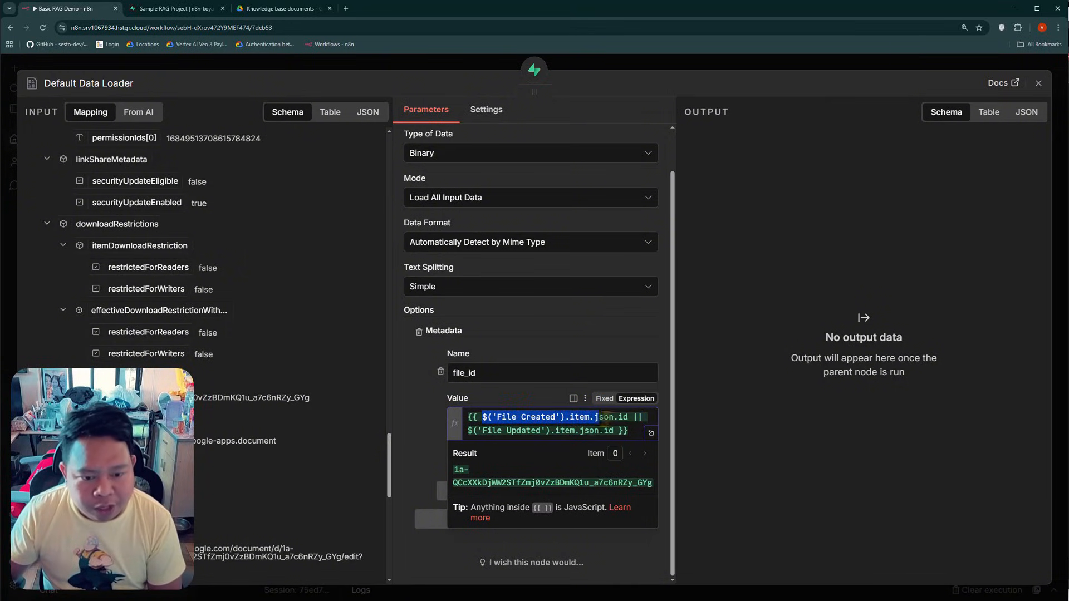
pyautogui.moveTo(468, 431); pyautogui.dragTo(592, 433)
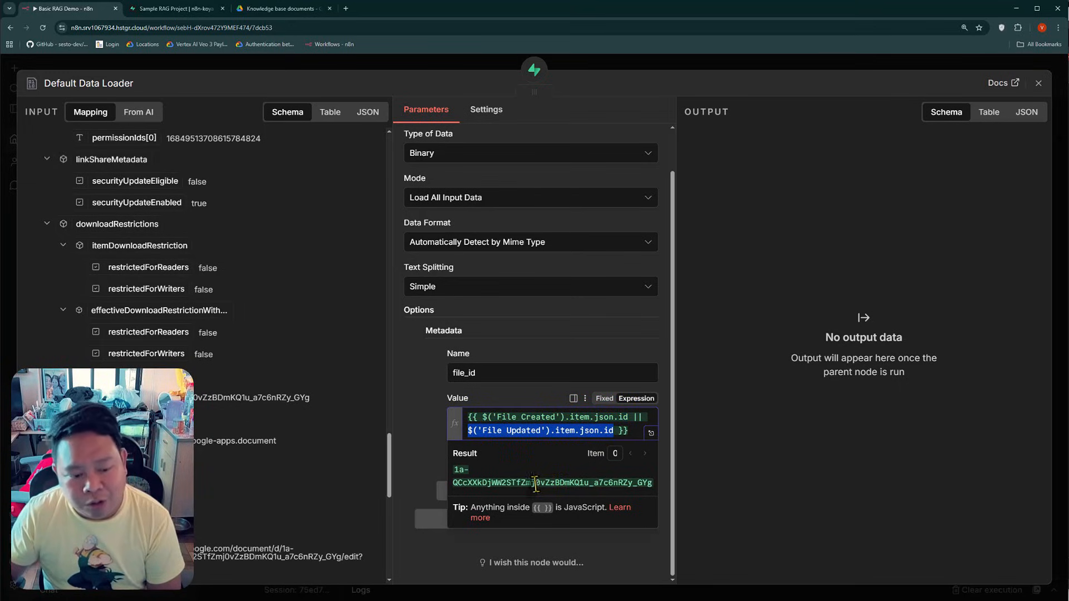
pyautogui.click(292, 64)
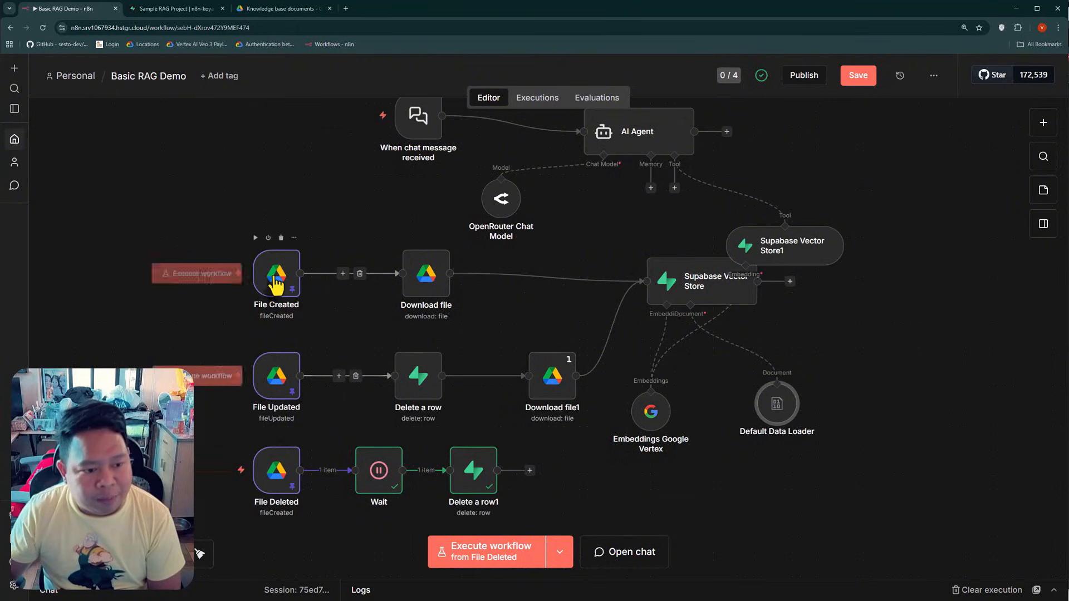
# Switch to Google Drive to check the knowledge base documents folder, and return to the n8n workflow
pyautogui.moveTo(290, 297)
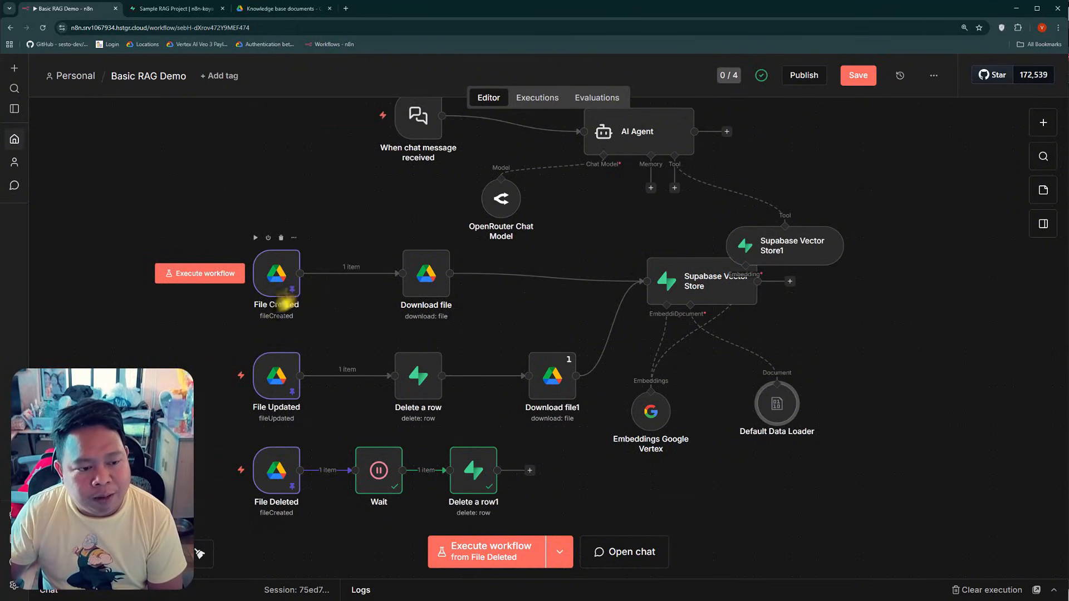
pyautogui.click(253, 8)
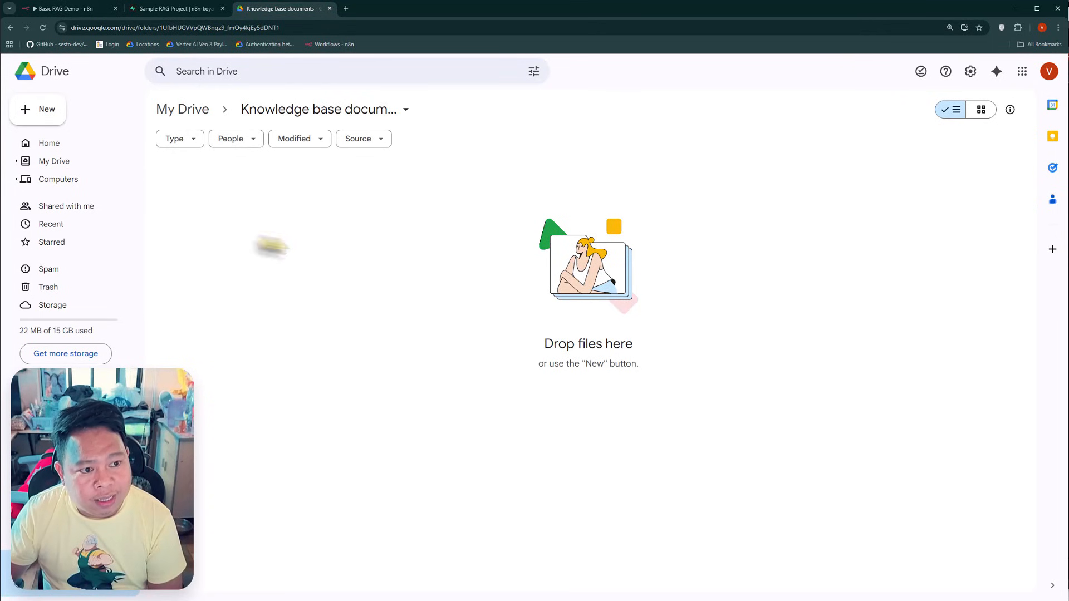
pyautogui.click(64, 8)
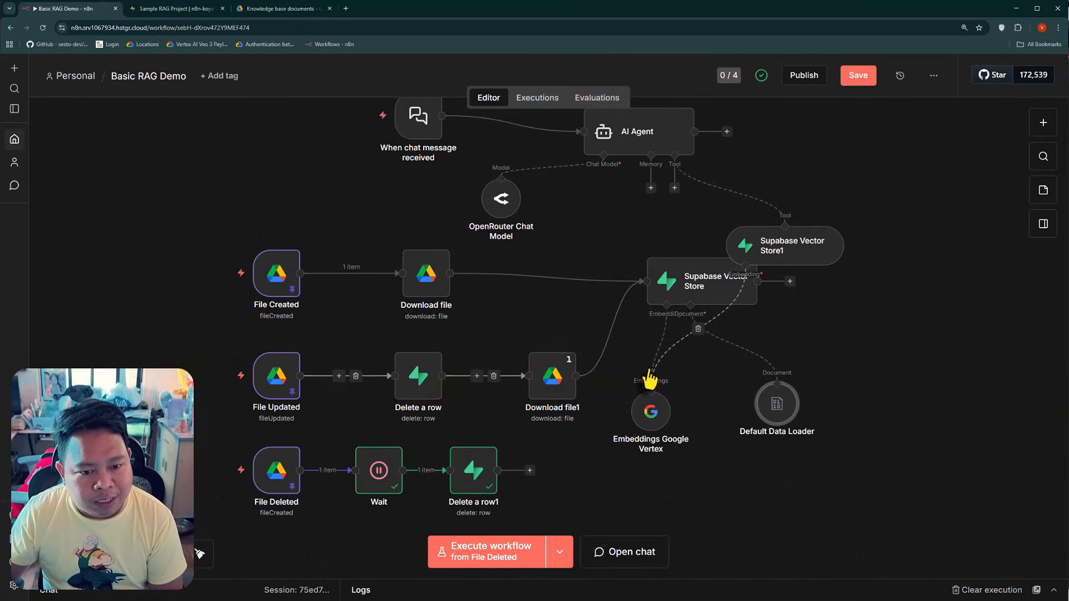
# Reopen the Default Data Loader and review its file_id metadata name and the File Created part of the value expression
pyautogui.doubleClick(783, 412)
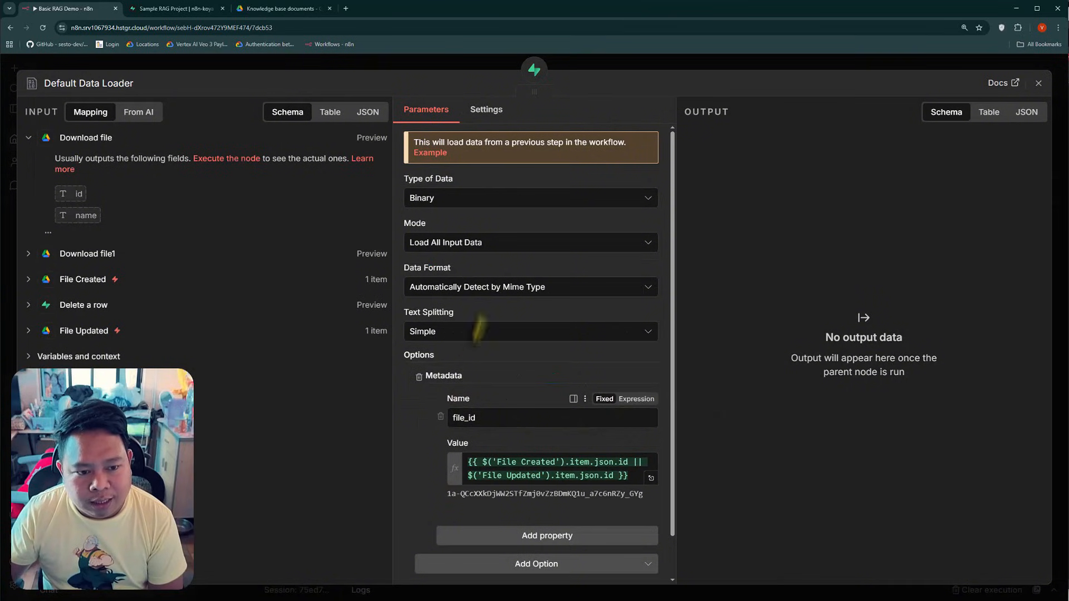
pyautogui.scroll(-2, 501, 374)
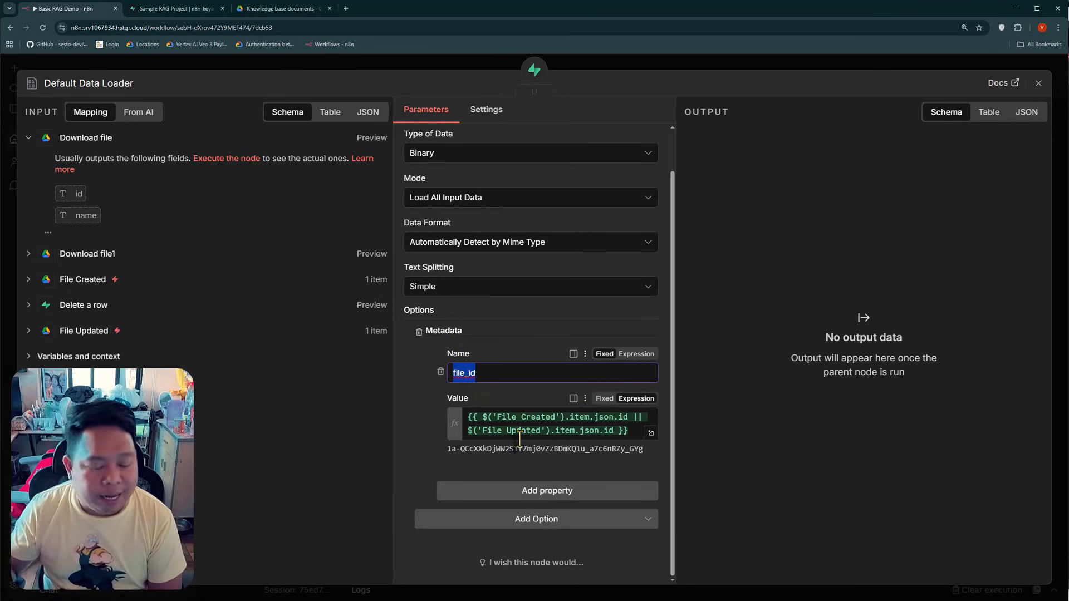
pyautogui.moveTo(483, 417); pyautogui.dragTo(622, 418)
pyautogui.click(580, 436)
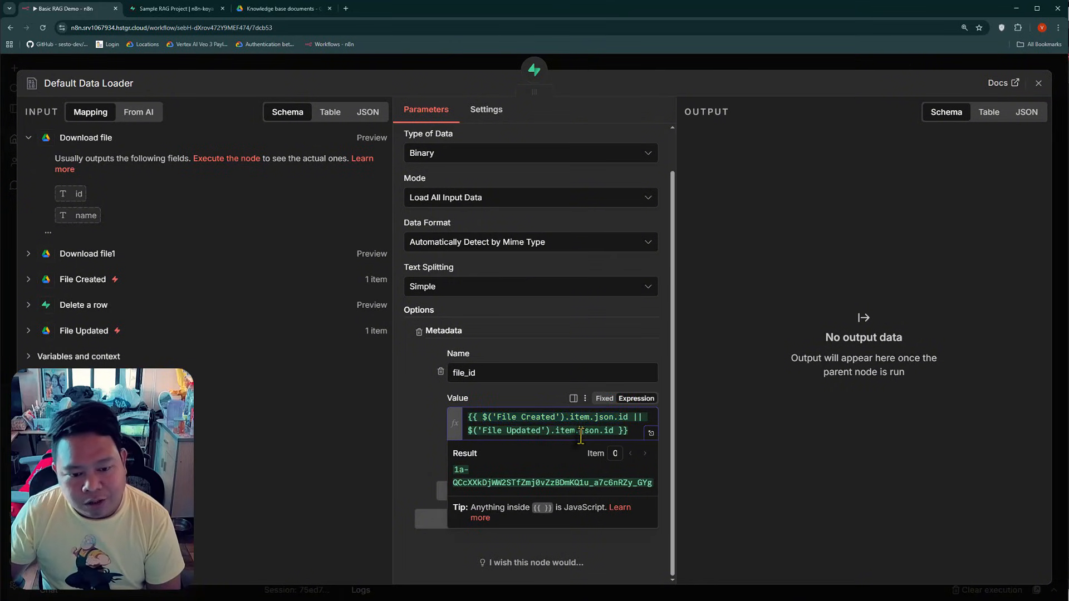
pyautogui.click(432, 426)
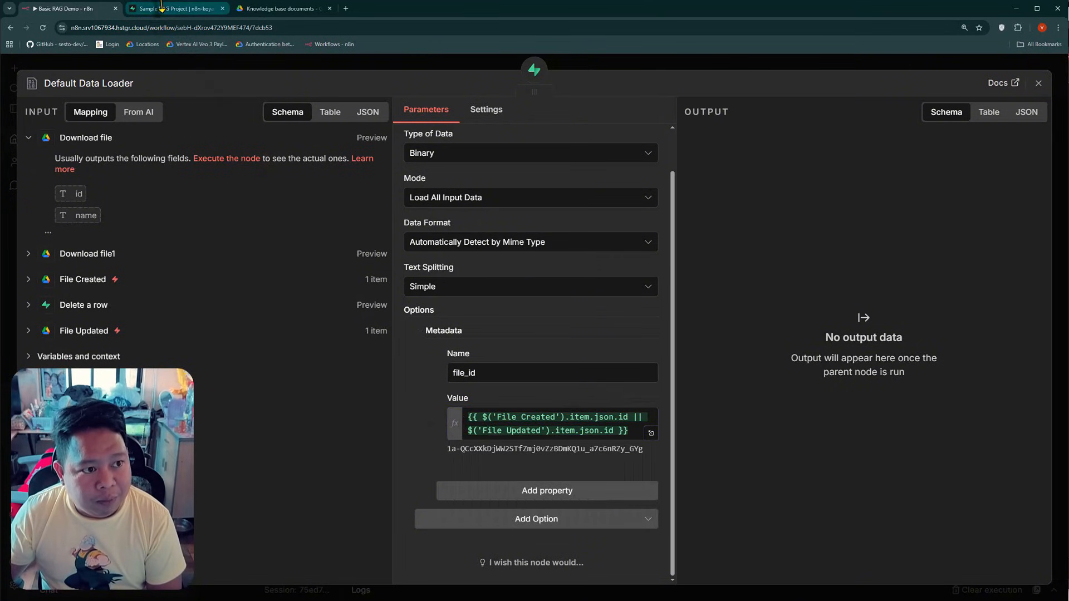
# Switch to Supabase to inspect the metadata of row 99 in the documents table, and go back to n8n's Default Data Loader
pyautogui.click(205, 10)
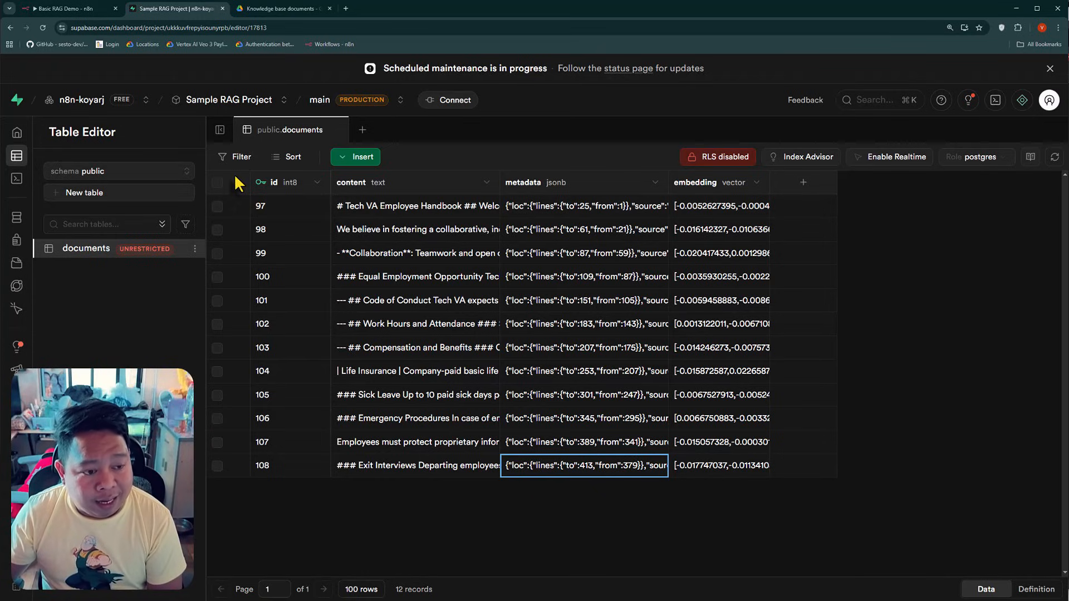
pyautogui.doubleClick(576, 255)
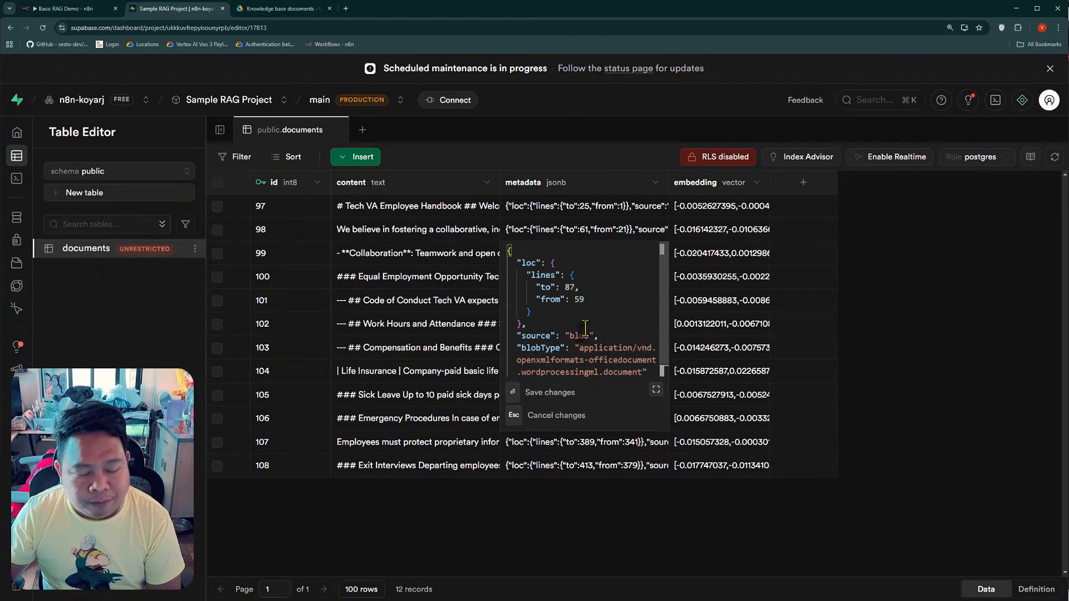
pyautogui.click(92, 12)
pyautogui.press('Escape')
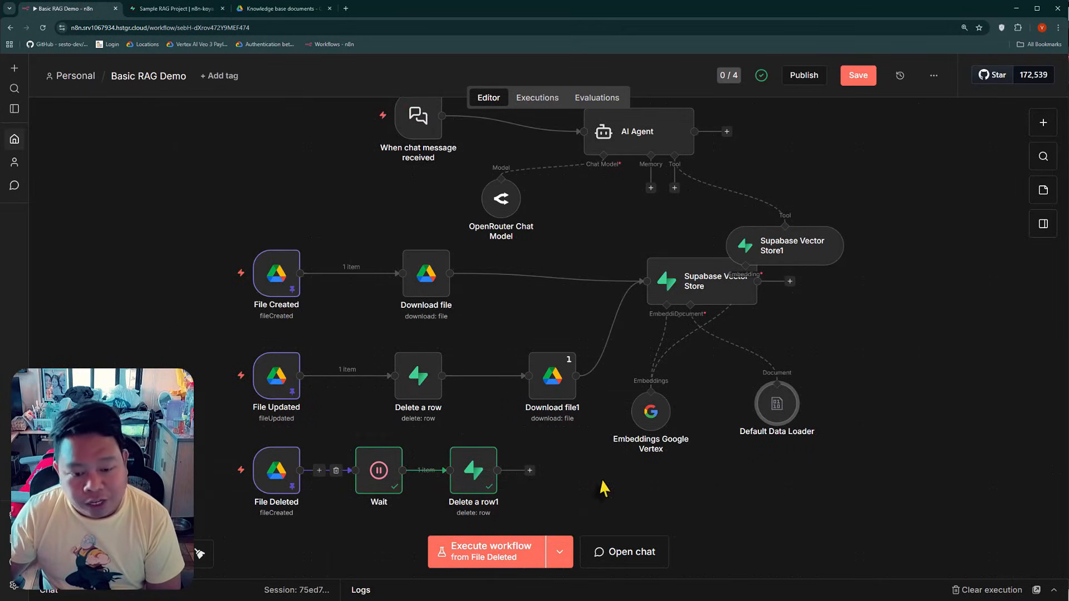
pyautogui.doubleClick(780, 414)
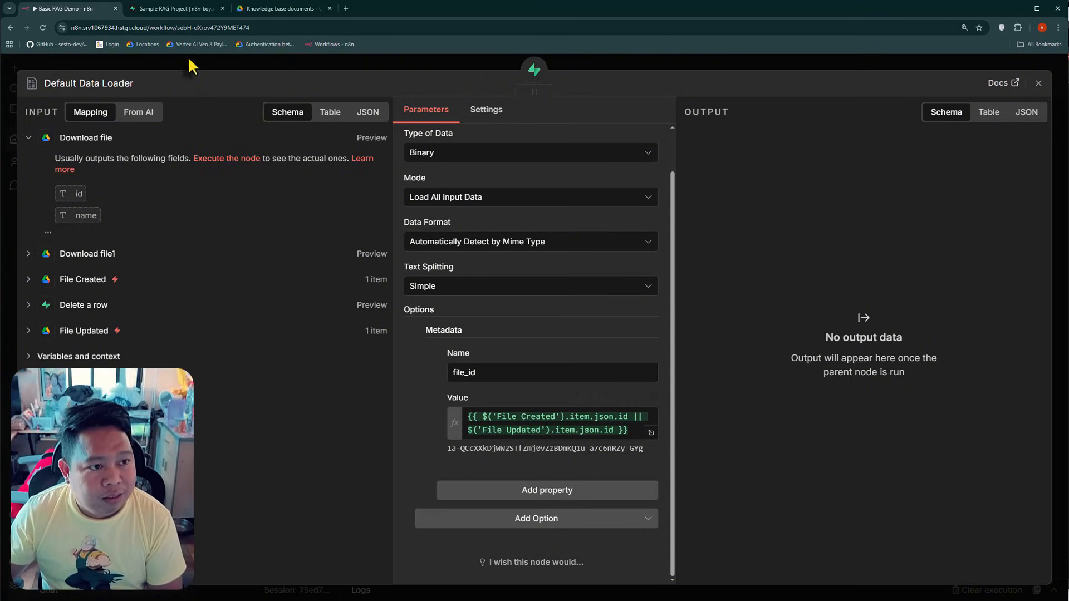
# Switch to Supabase and delete all rows from the documents table
pyautogui.click(187, 10)
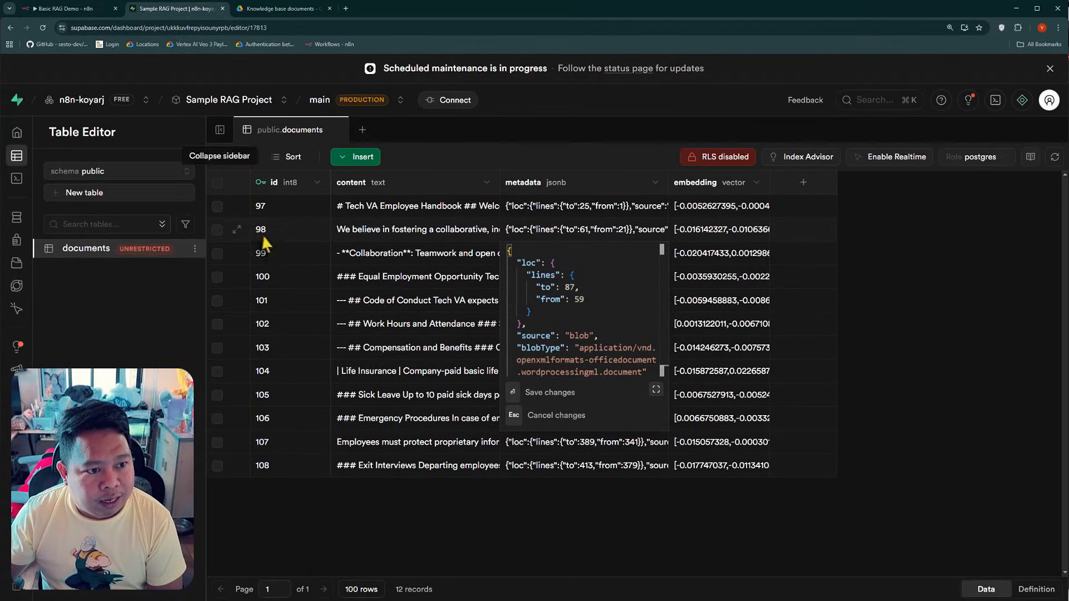
pyautogui.click(217, 182)
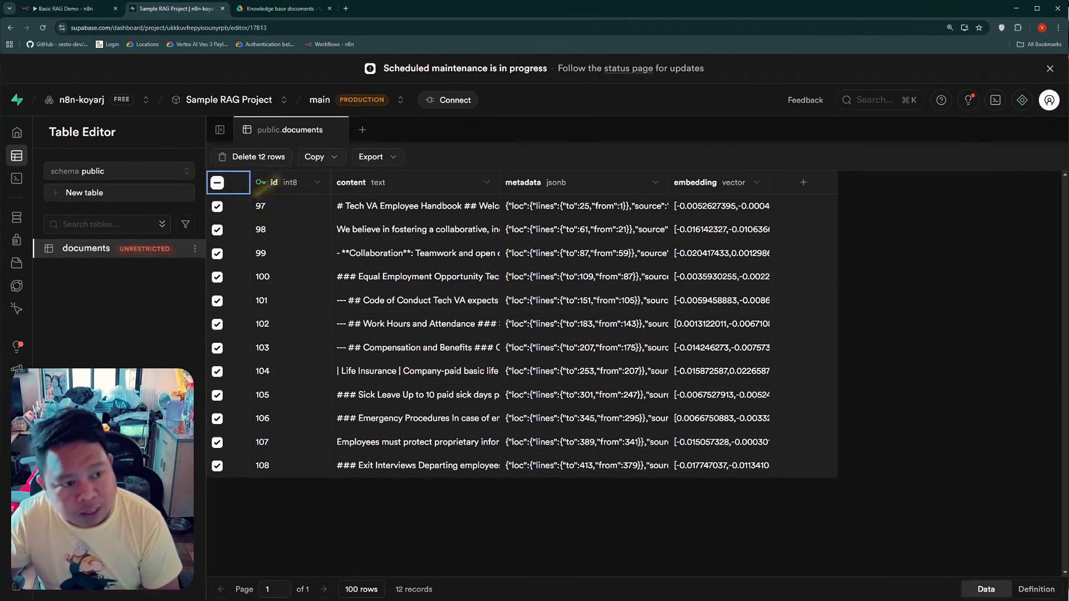
pyautogui.click(258, 155)
pyautogui.click(592, 367)
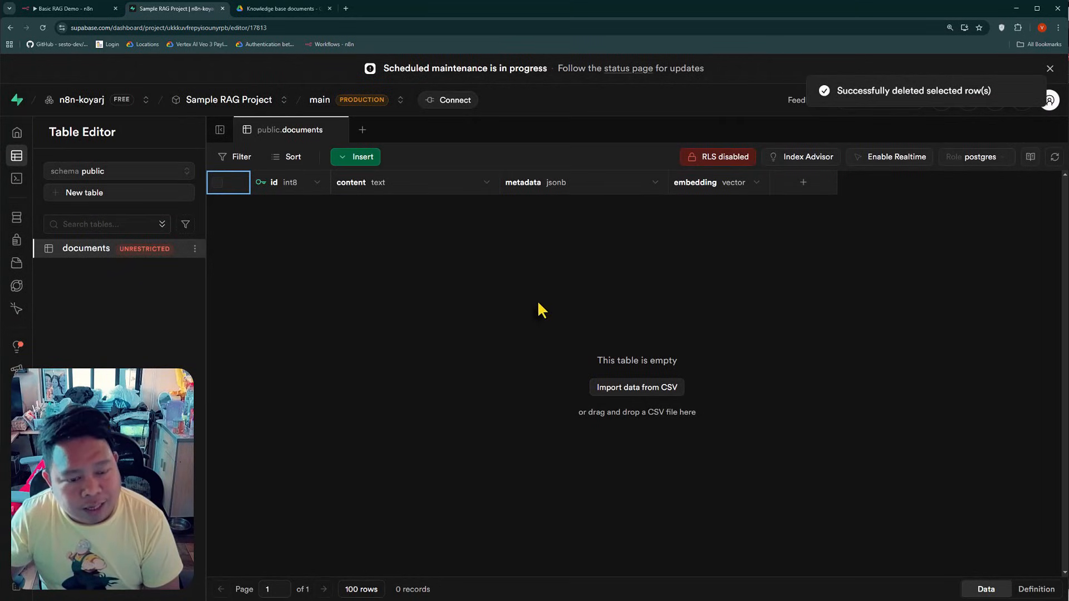
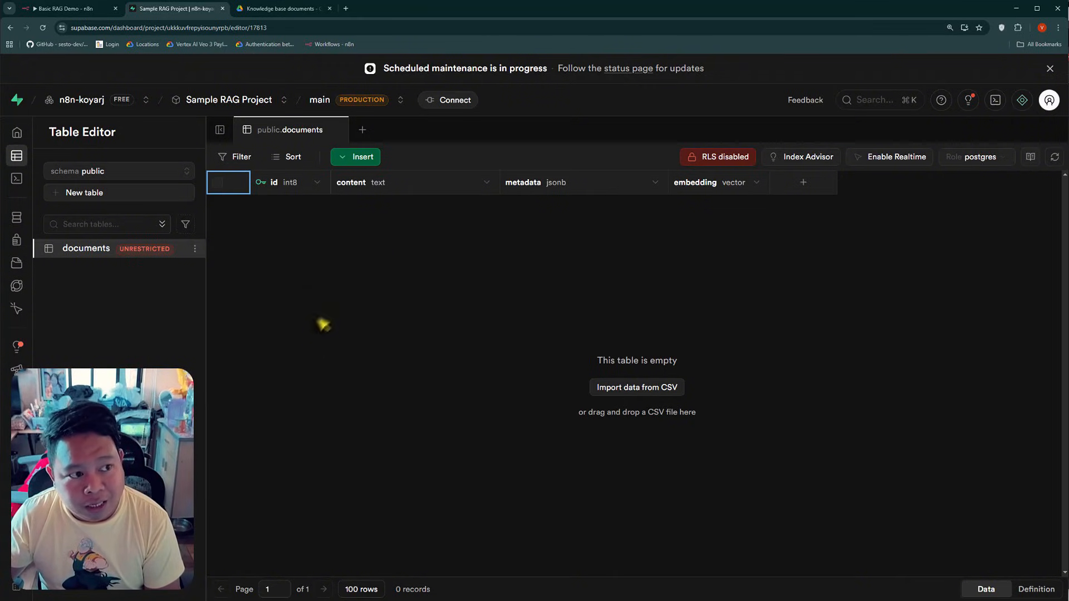
# Switch to the n8n workflow and review the Default Data Loader's file_id metadata expression
pyautogui.click(93, 11)
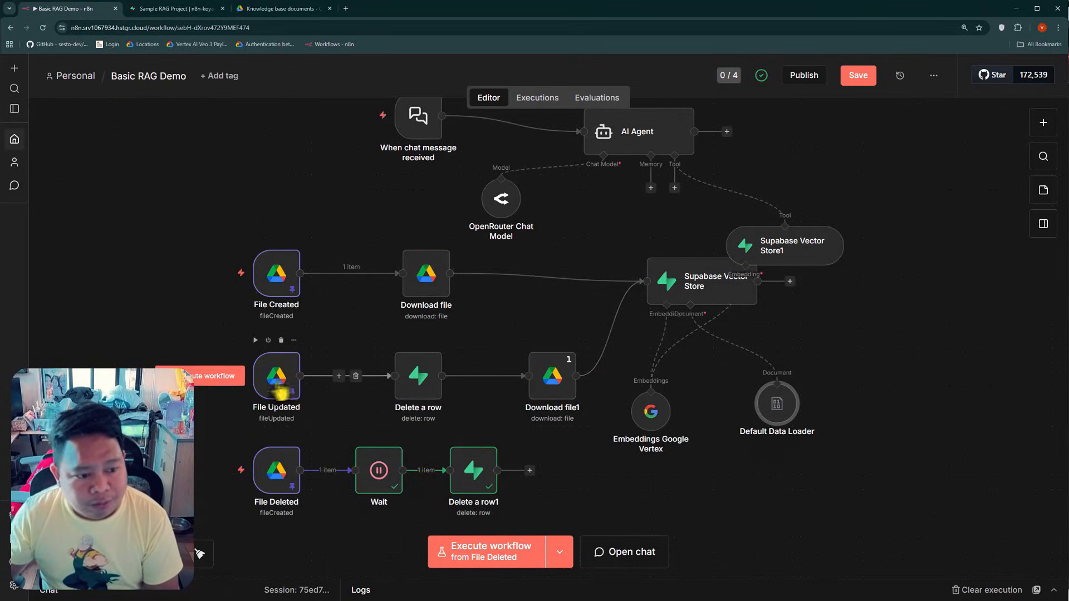
pyautogui.doubleClick(787, 424)
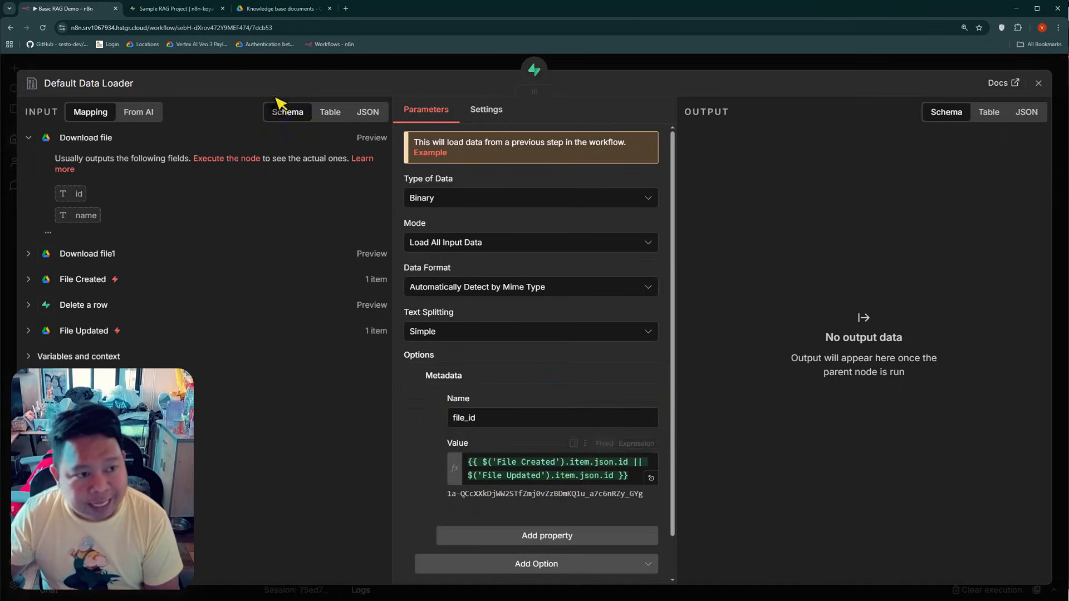
pyautogui.press('Escape')
# Run the workflow from the File Updated trigger, and change the execution start to File Created
pyautogui.click(560, 551)
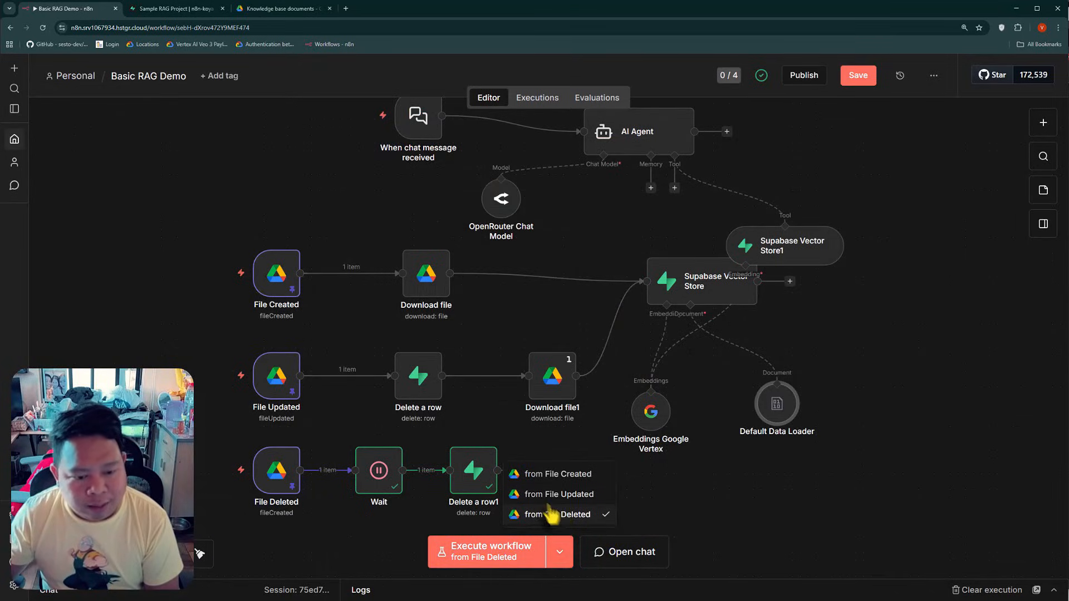
pyautogui.click(556, 495)
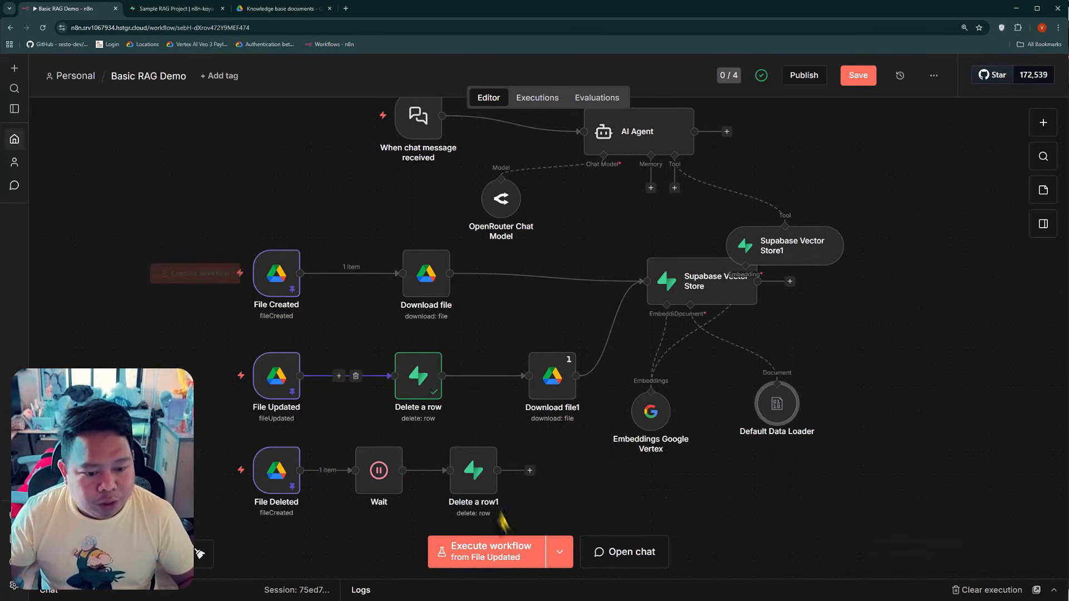
pyautogui.click(560, 552)
pyautogui.click(556, 472)
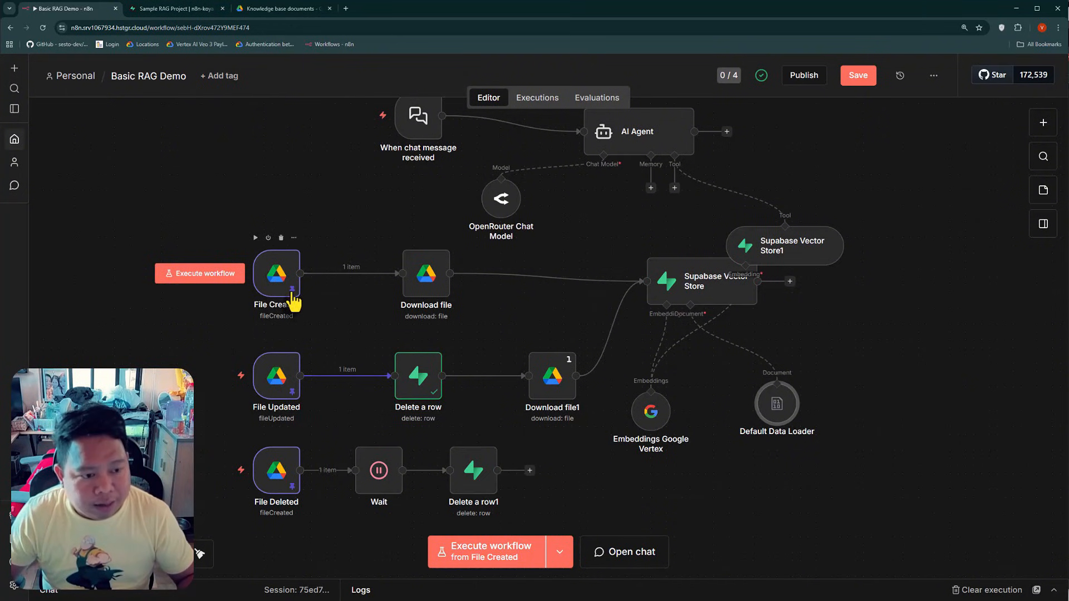
# Review the File Created trigger's settings and pinned output, and check the Knowledge base documents folder in Google Drive
pyautogui.doubleClick(292, 301)
pyautogui.scroll(-2, 914, 321)
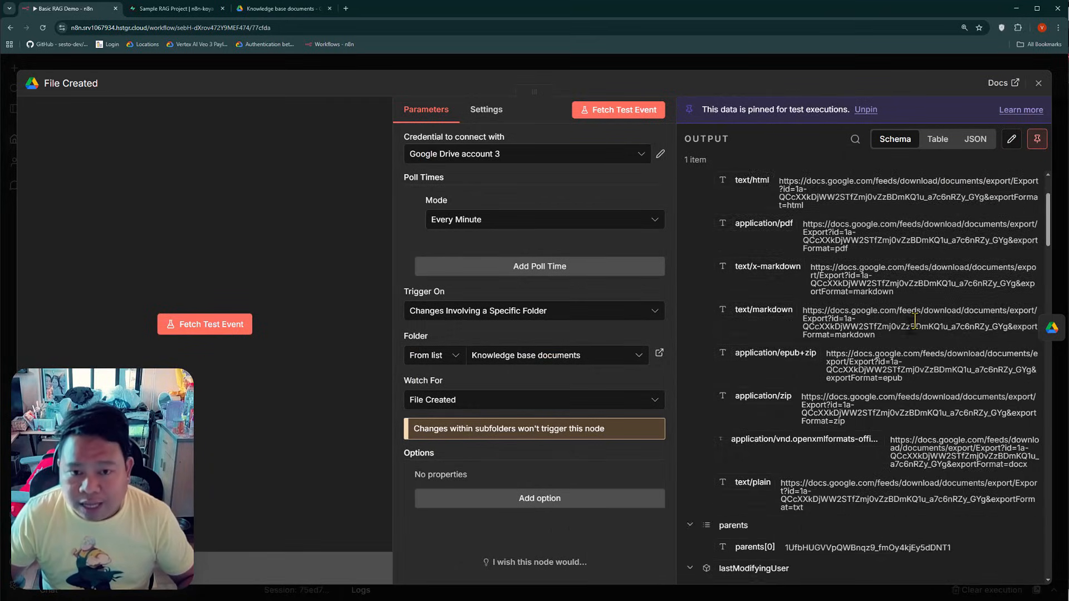
pyautogui.scroll(2, 914, 321)
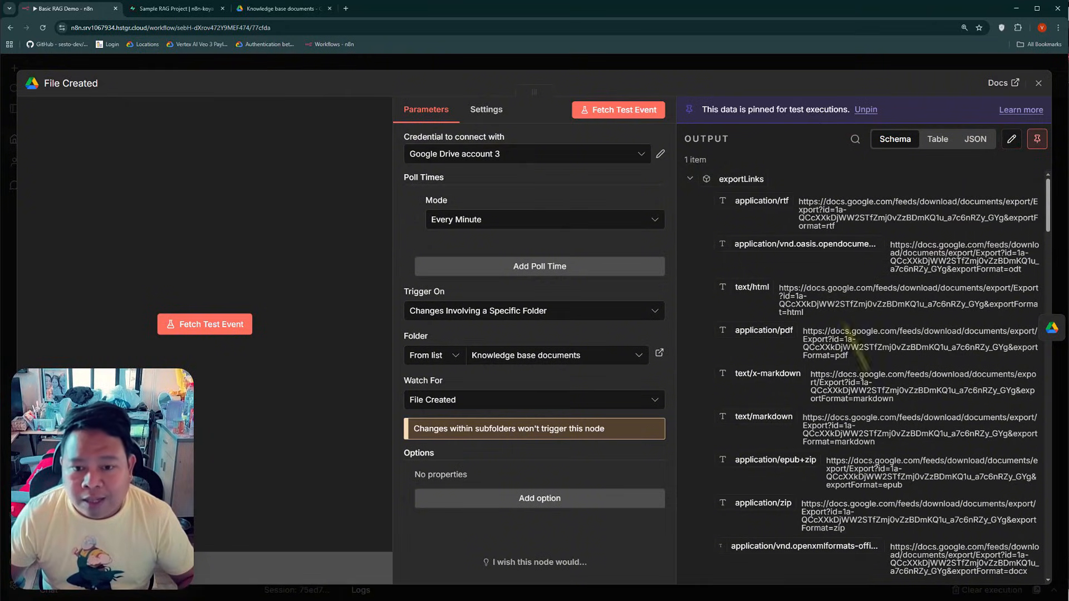
pyautogui.click(290, 9)
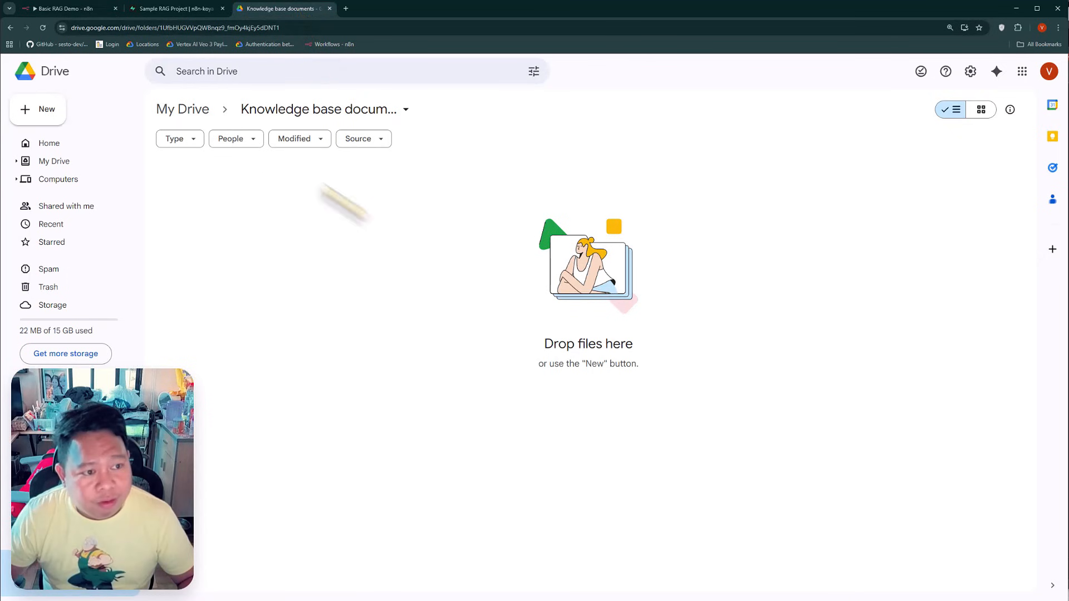
pyautogui.click(78, 8)
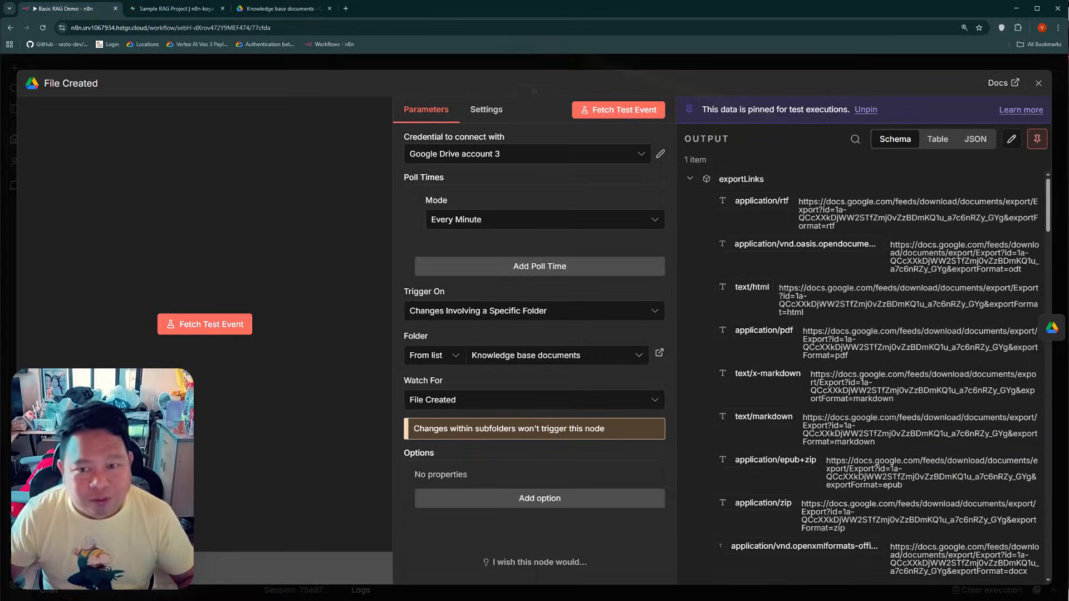
pyautogui.click(281, 9)
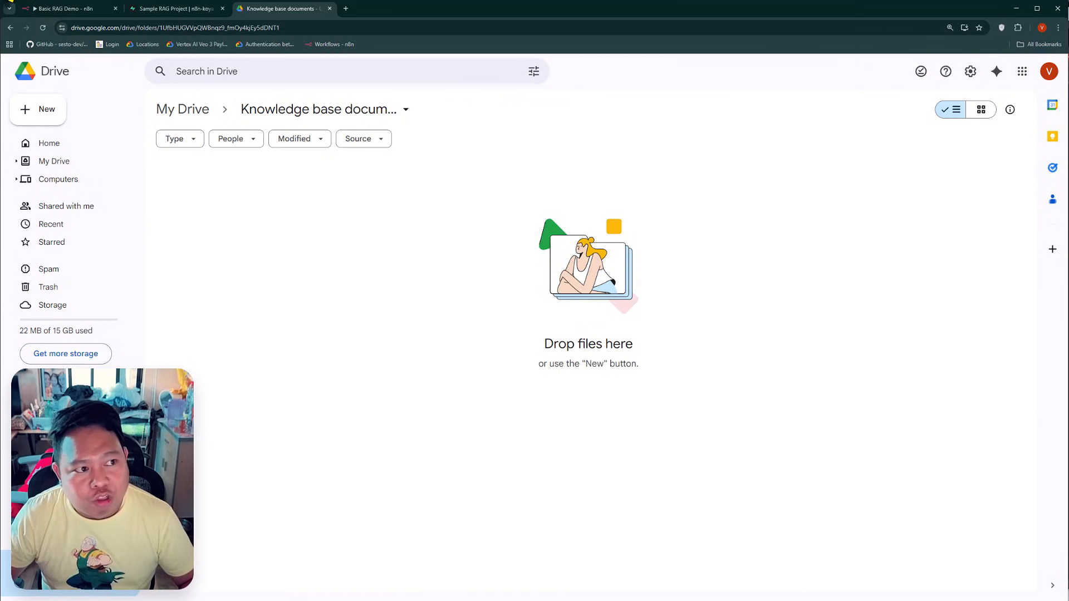
pyautogui.click(61, 9)
pyautogui.click(184, 62)
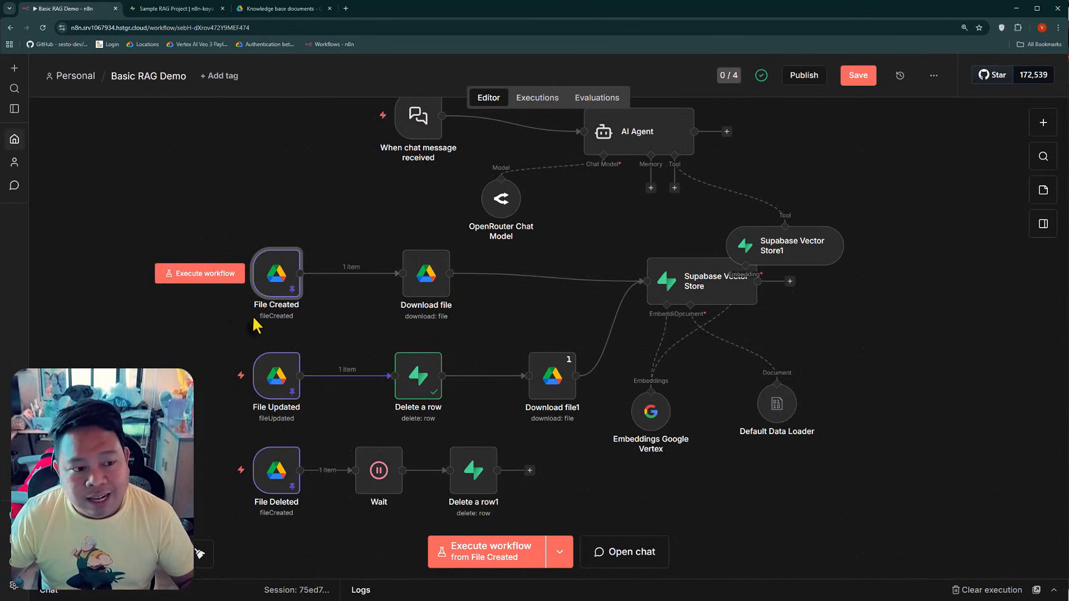
pyautogui.doubleClick(277, 275)
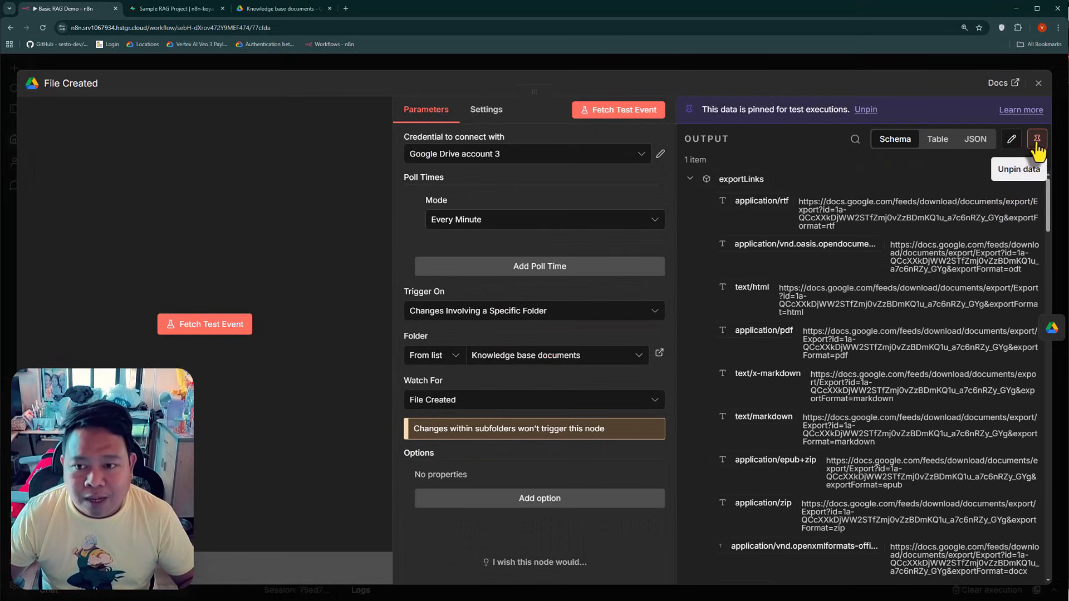
pyautogui.click(372, 64)
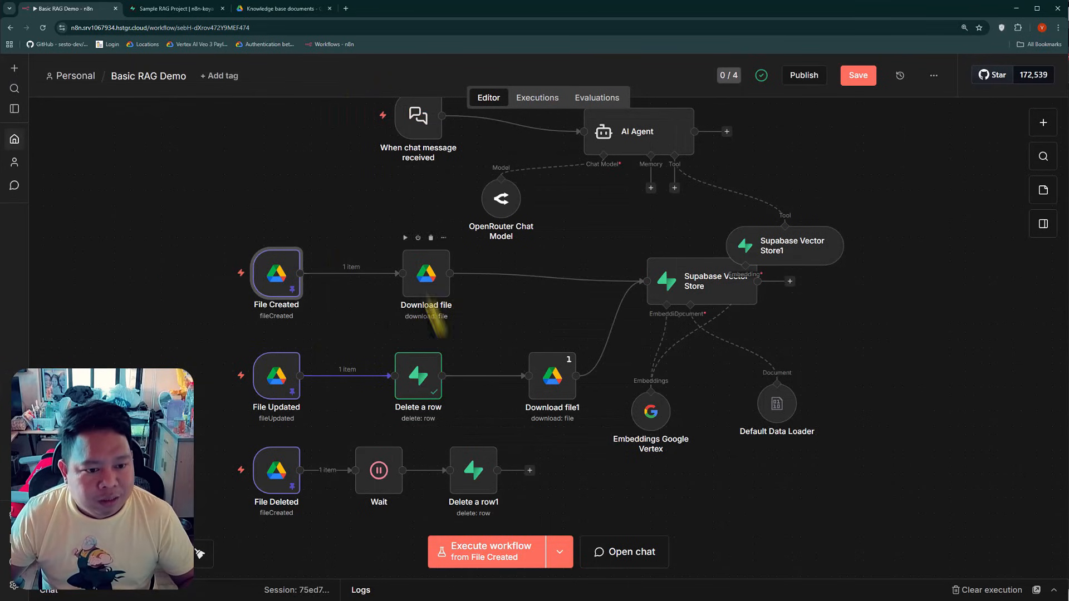
# Execute the workflow from File Created and save it
pyautogui.click(508, 564)
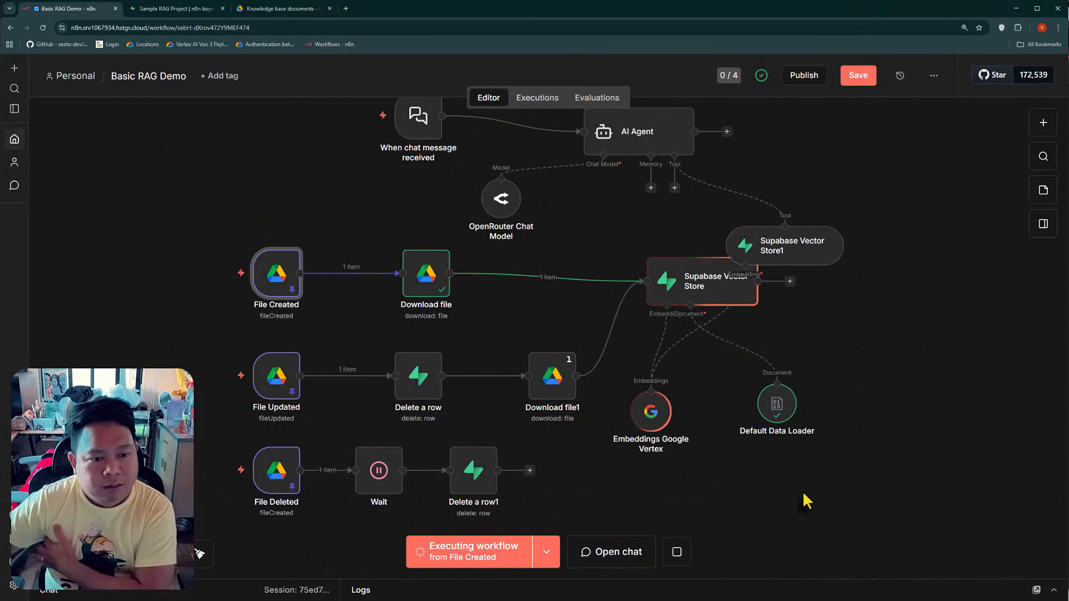
pyautogui.click(865, 79)
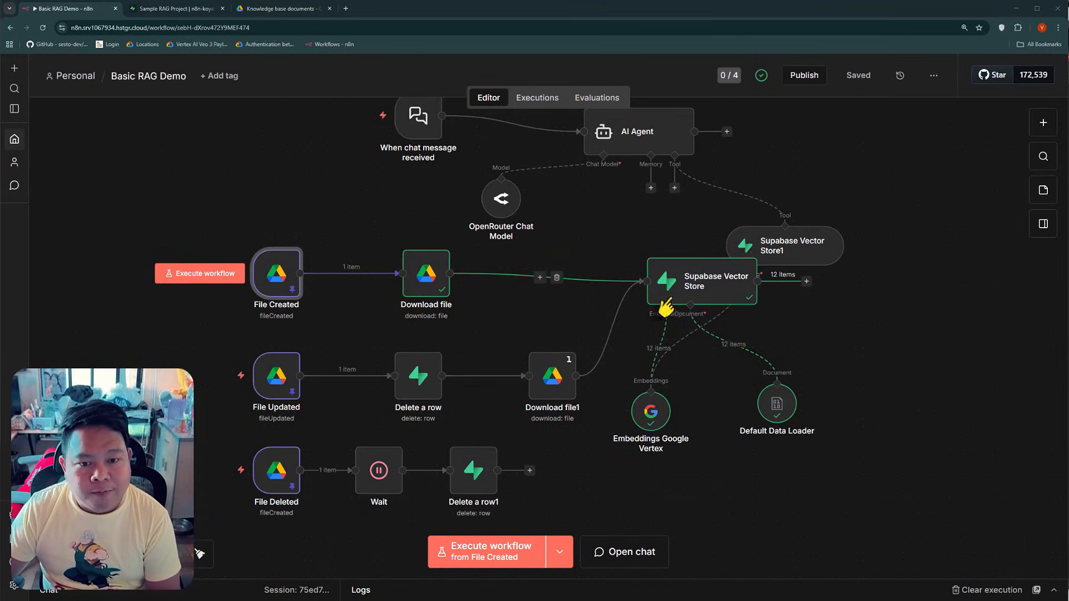
# Switch to Supabase and inspect the file_id in the metadata of row 113 in the documents table
pyautogui.click(172, 8)
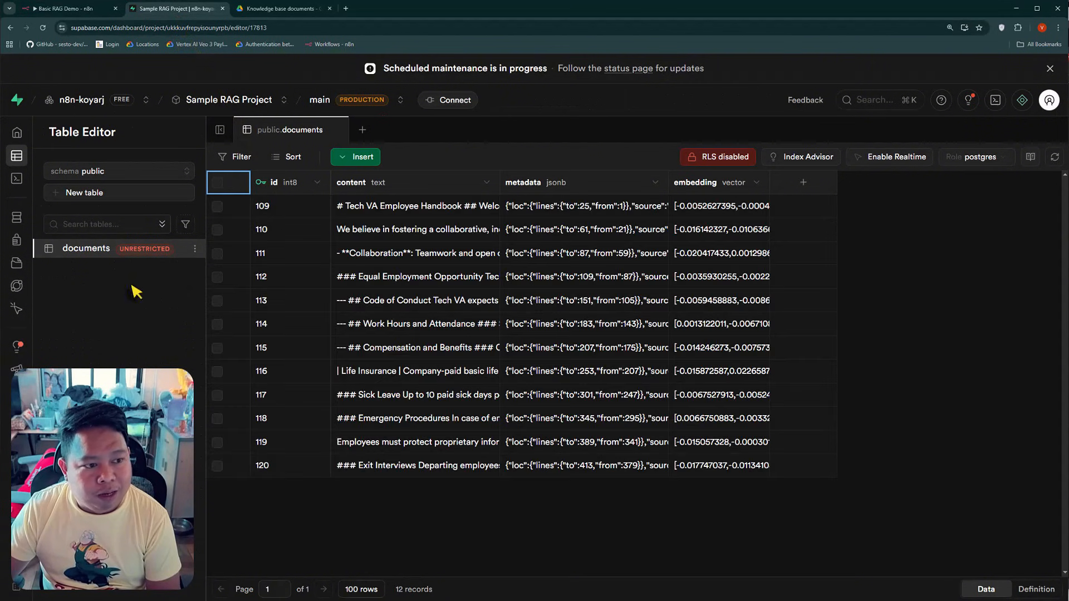
pyautogui.doubleClick(589, 326)
pyautogui.scroll(-2, 585, 356)
pyautogui.moveTo(520, 361); pyautogui.dragTo(589, 373)
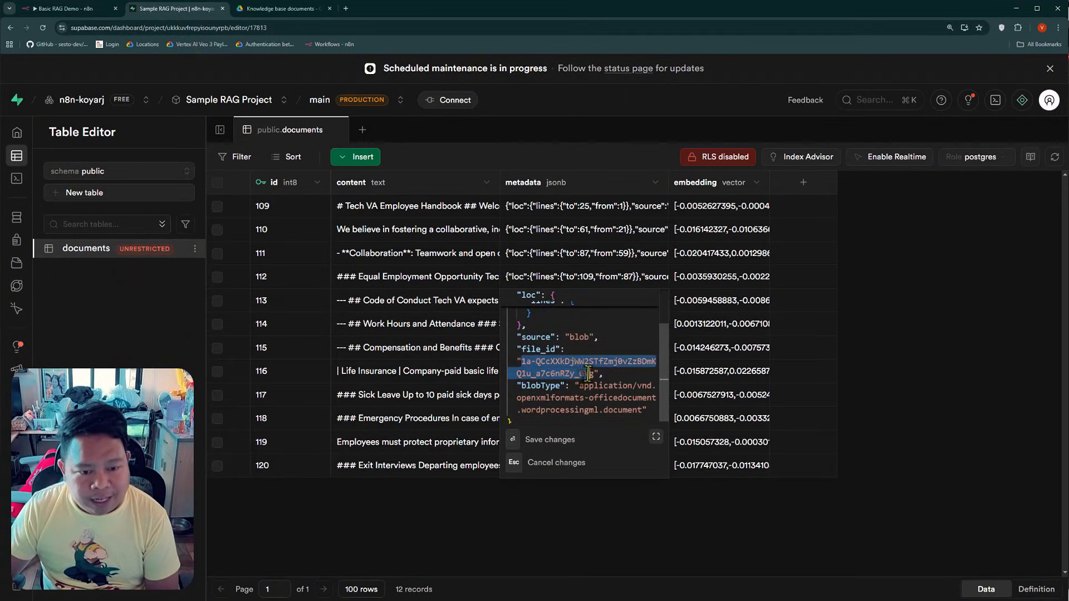
# Go back to n8n and execute the workflow from the File Updated trigger, glancing at the Google Drive folder first
pyautogui.click(78, 8)
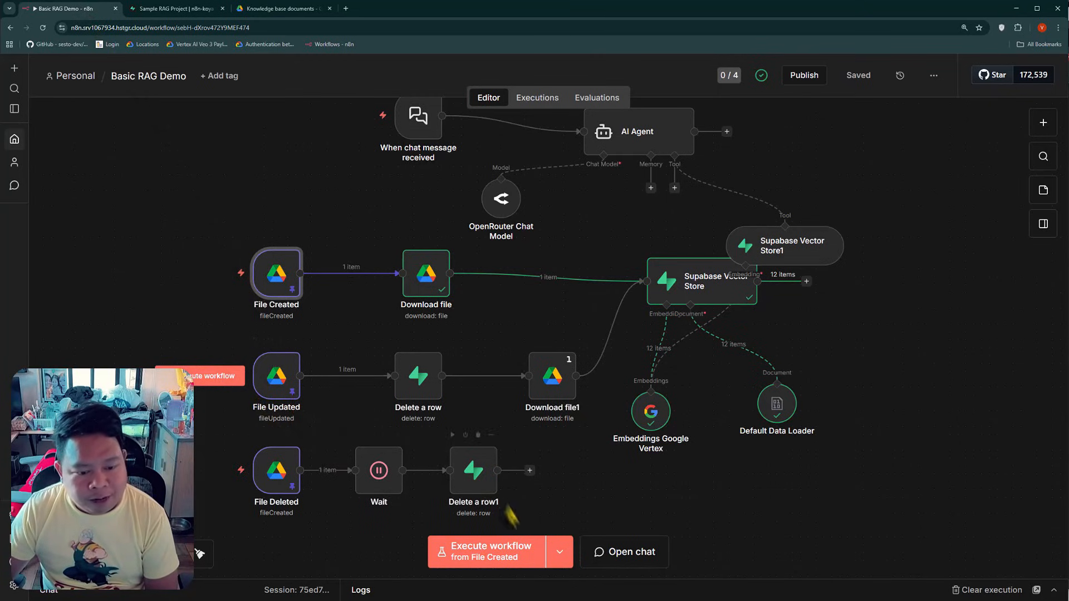
pyautogui.click(560, 557)
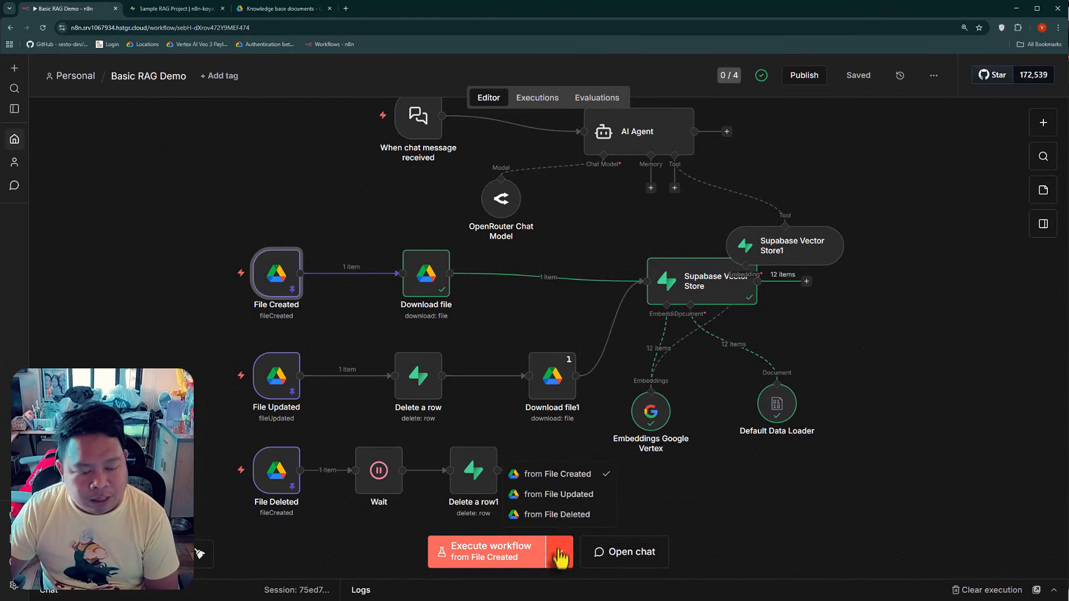
pyautogui.click(556, 495)
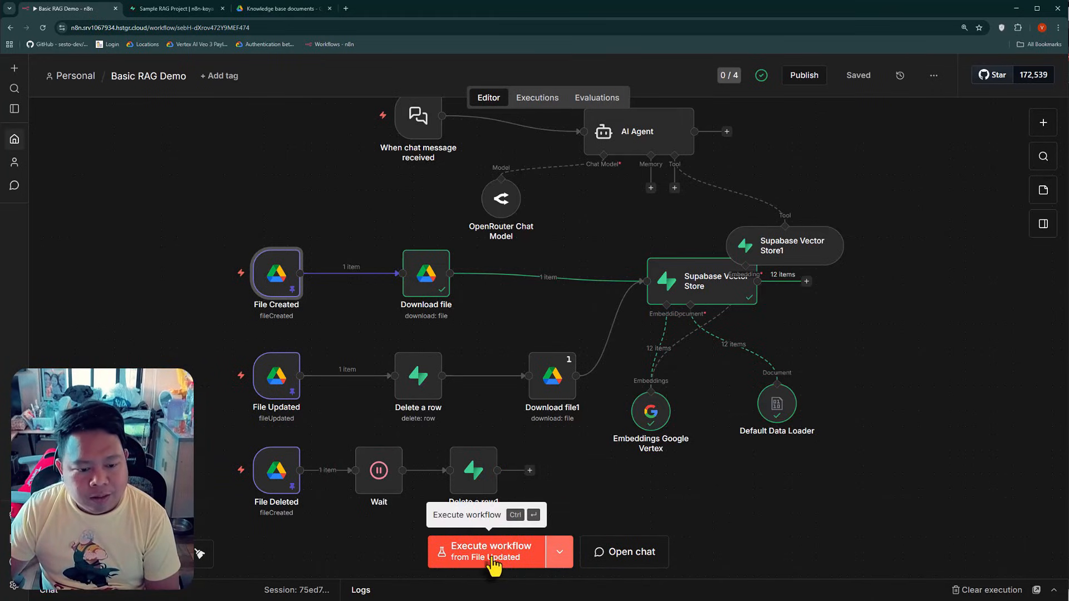
pyautogui.click(256, 9)
pyautogui.click(94, 8)
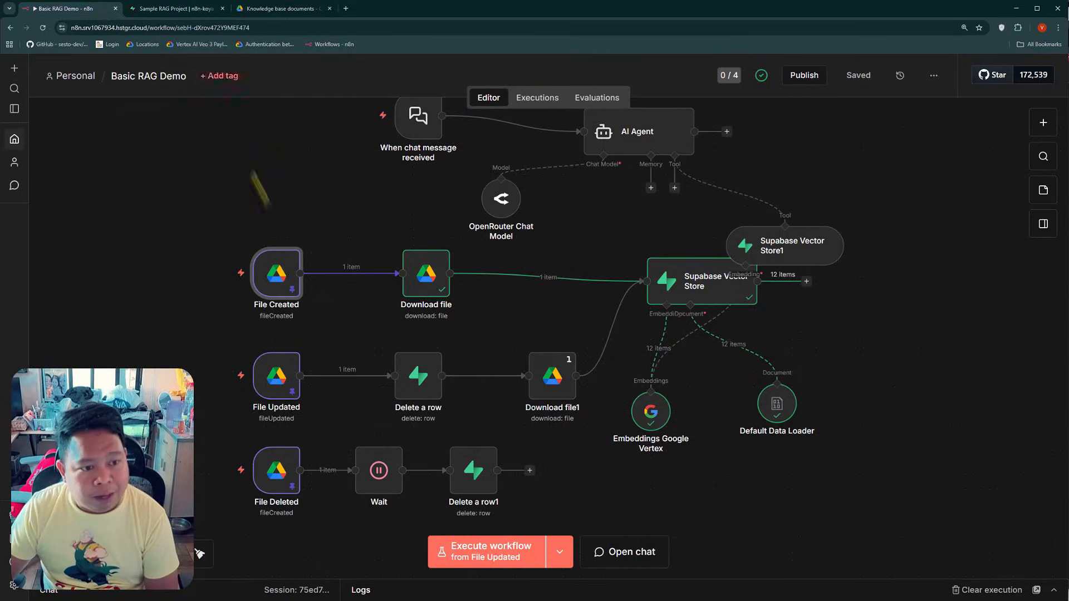
pyautogui.click(489, 560)
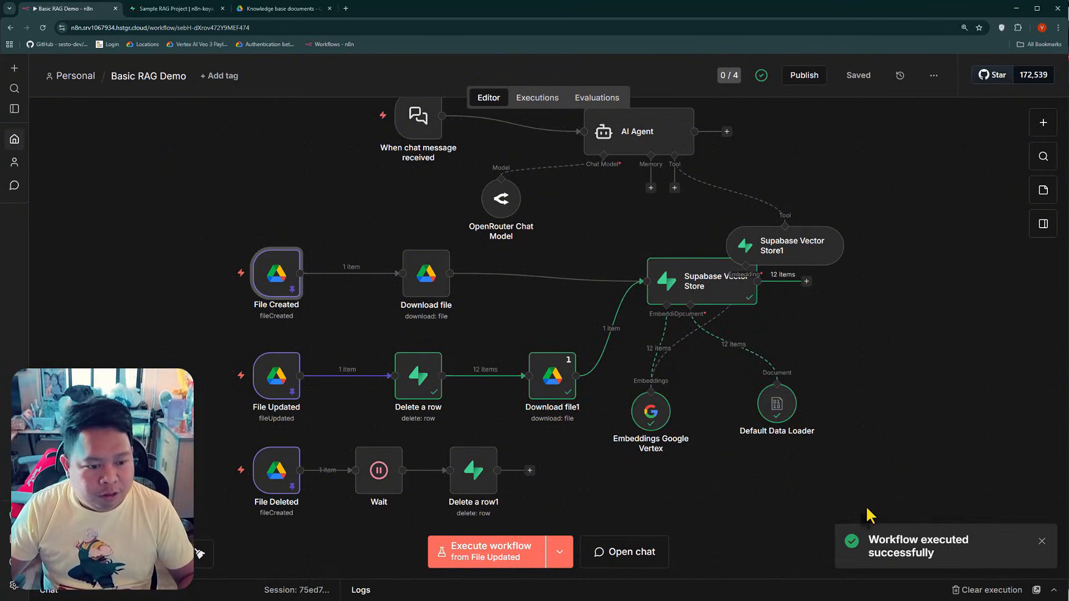
# Switch to Supabase, close the metadata cell editor, and reload the documents table
pyautogui.click(177, 8)
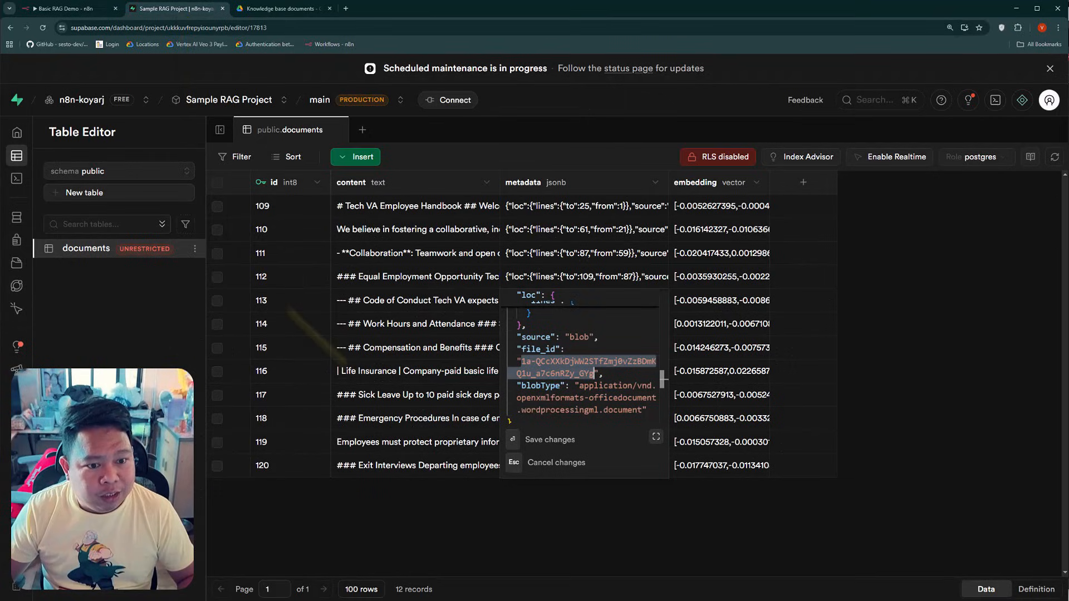
pyautogui.click(501, 525)
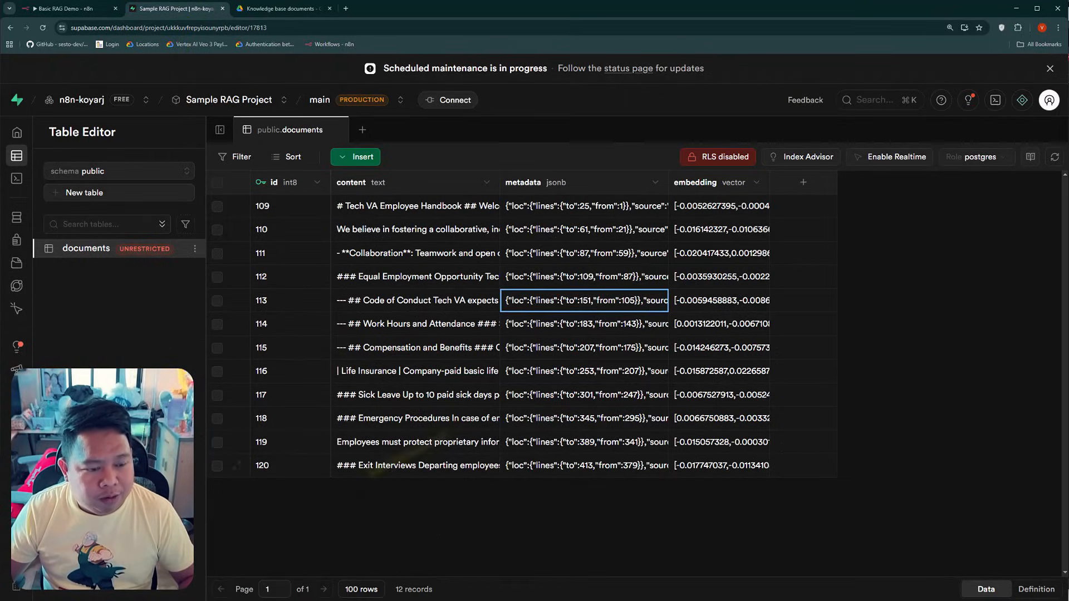
pyautogui.click(43, 28)
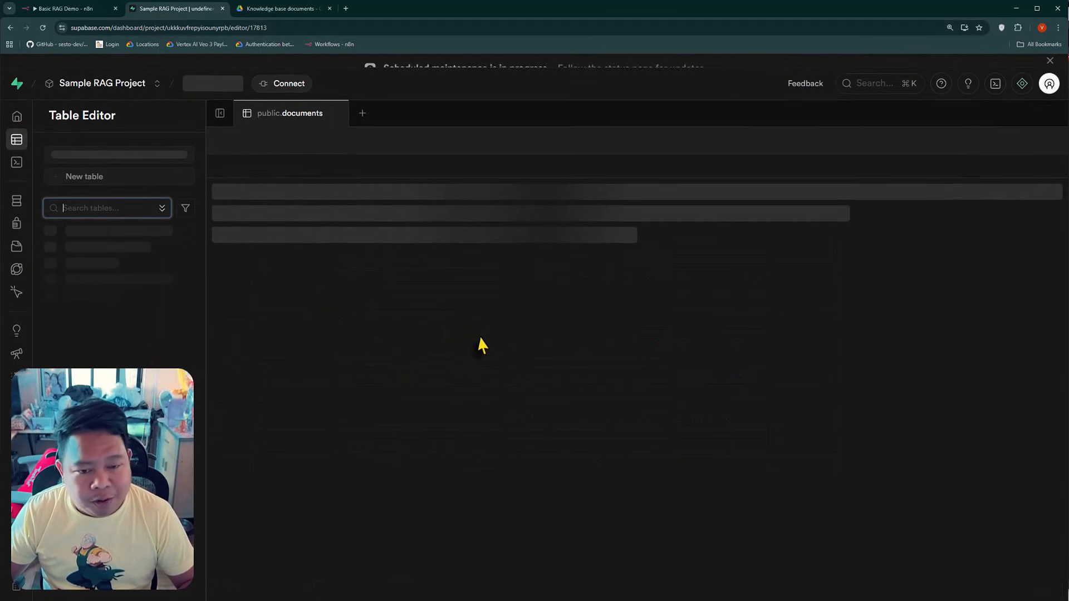
# In n8n's Default Data Loader, set the file_id value to {{ $('File Created').first().json.id ?? $('File Updated').first().json.id ?? 'no id found' }}
pyautogui.click(82, 9)
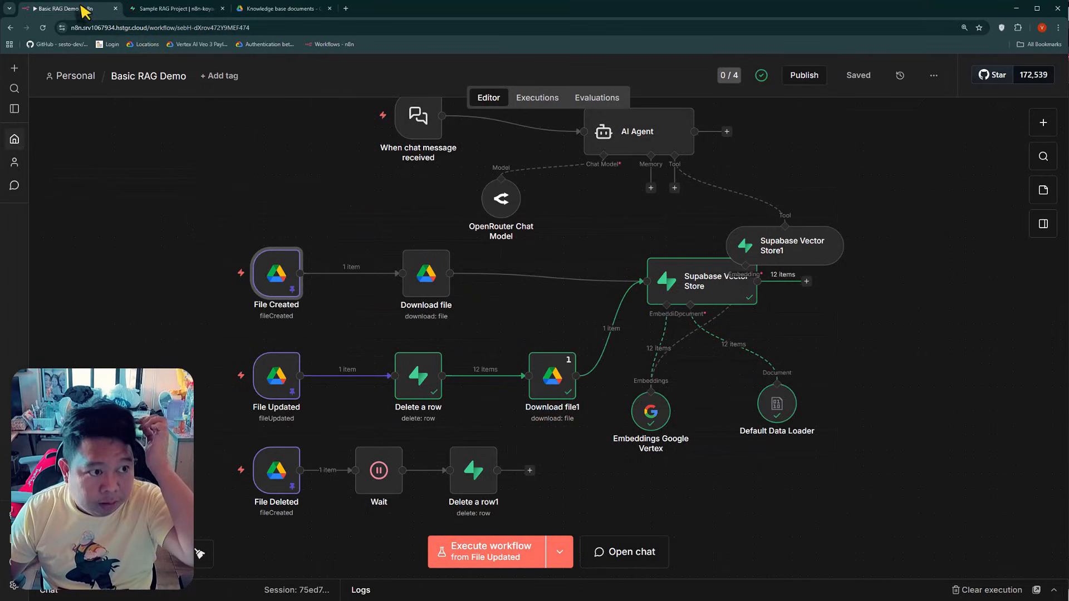
pyautogui.doubleClick(777, 407)
pyautogui.click(492, 474)
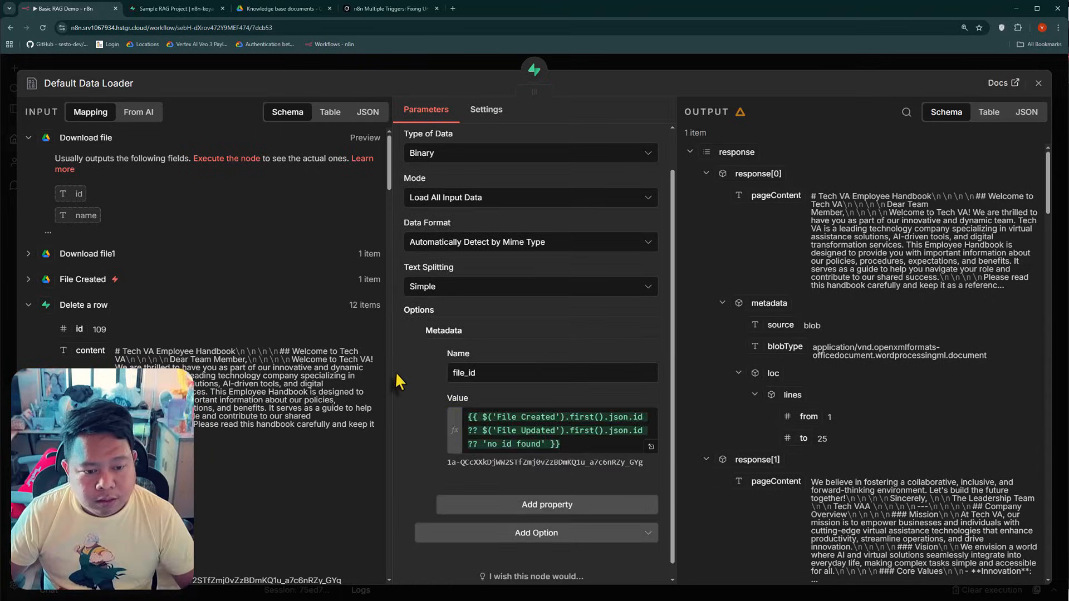
# Switch to Grok and review the question about the undefined n8n expression and the suggested .first() fix
pyautogui.click(387, 9)
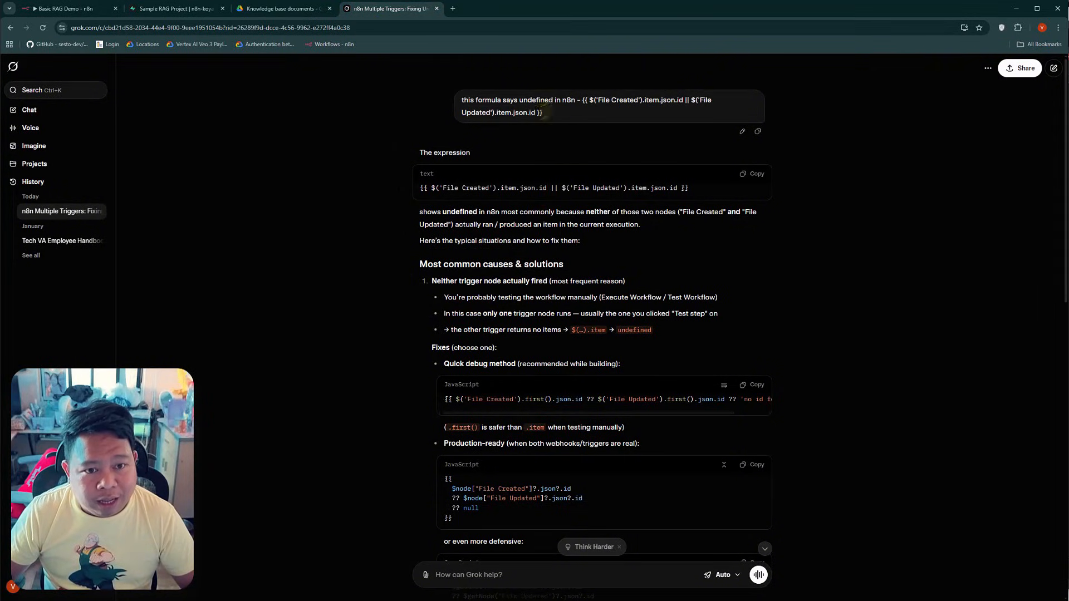
pyautogui.moveTo(543, 112); pyautogui.dragTo(584, 99)
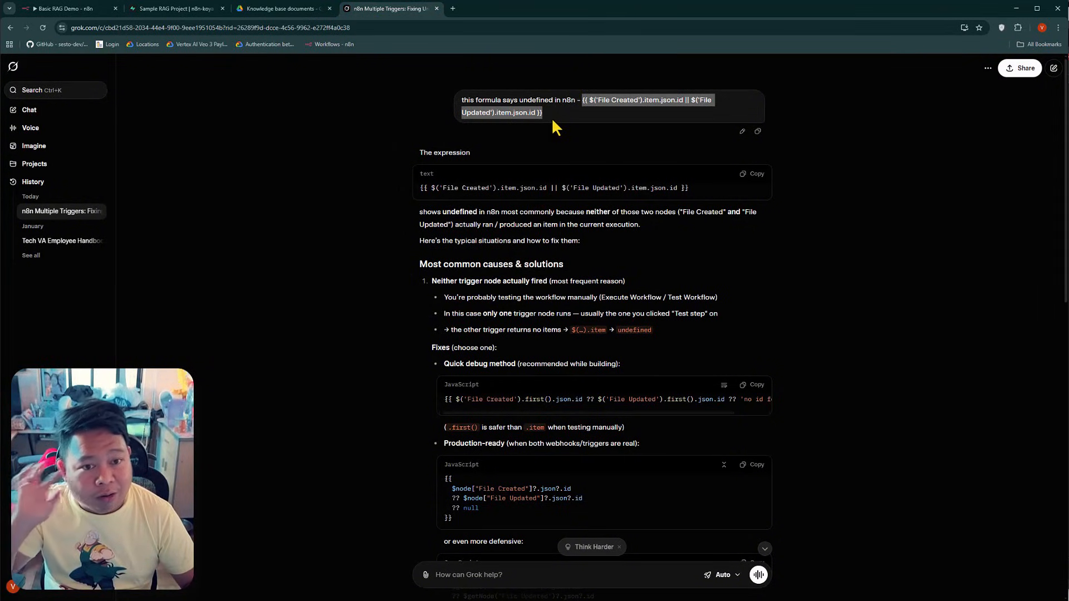
pyautogui.moveTo(551, 118); pyautogui.dragTo(586, 102)
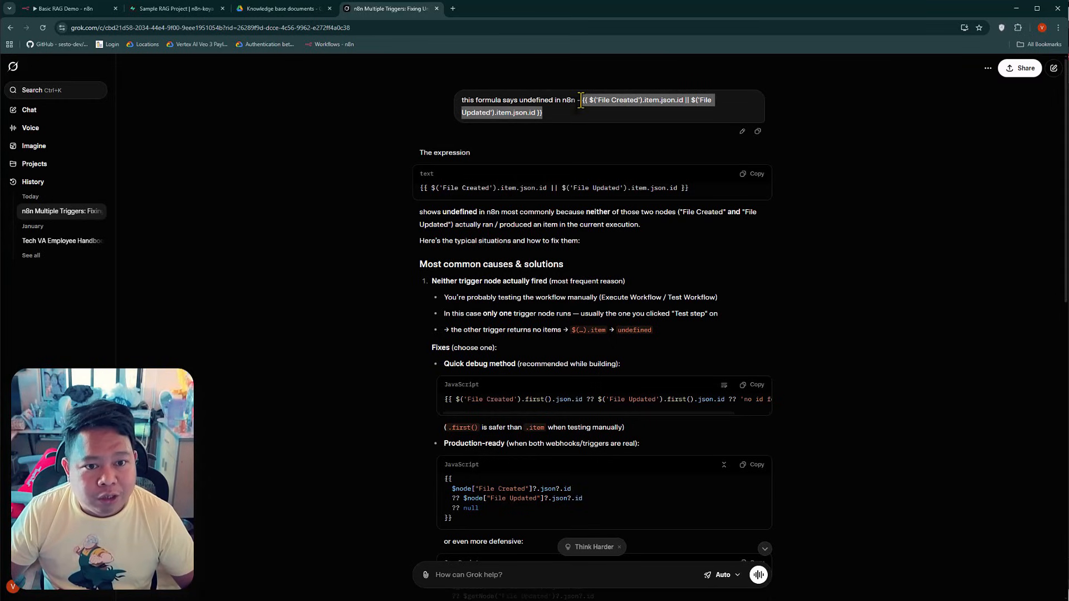
pyautogui.scroll(-2, 501, 334)
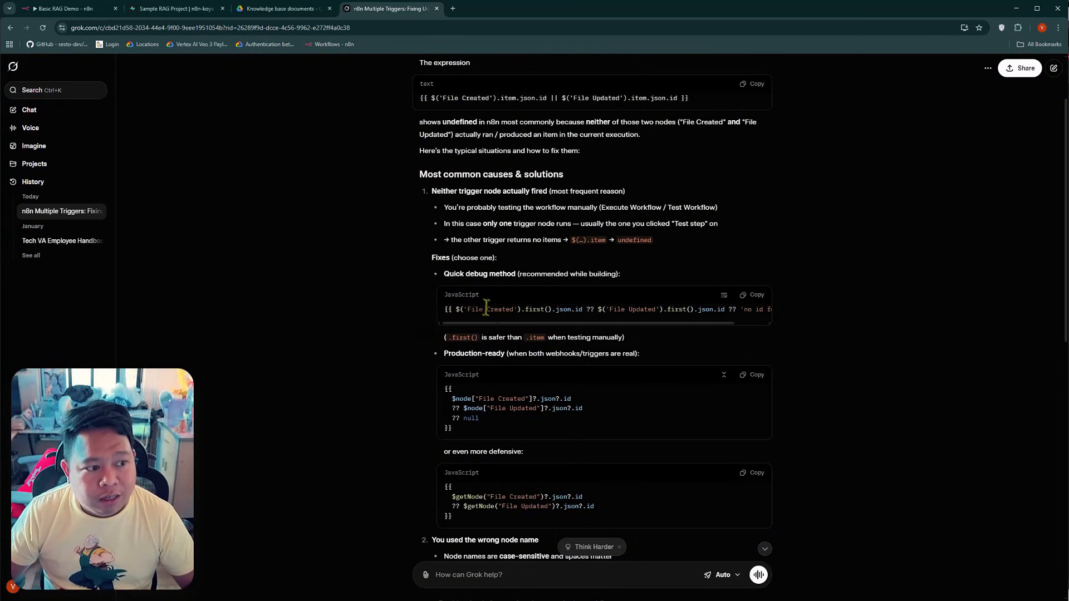
pyautogui.moveTo(563, 310); pyautogui.dragTo(664, 310)
pyautogui.click(652, 288)
pyautogui.scroll(2, 656, 282)
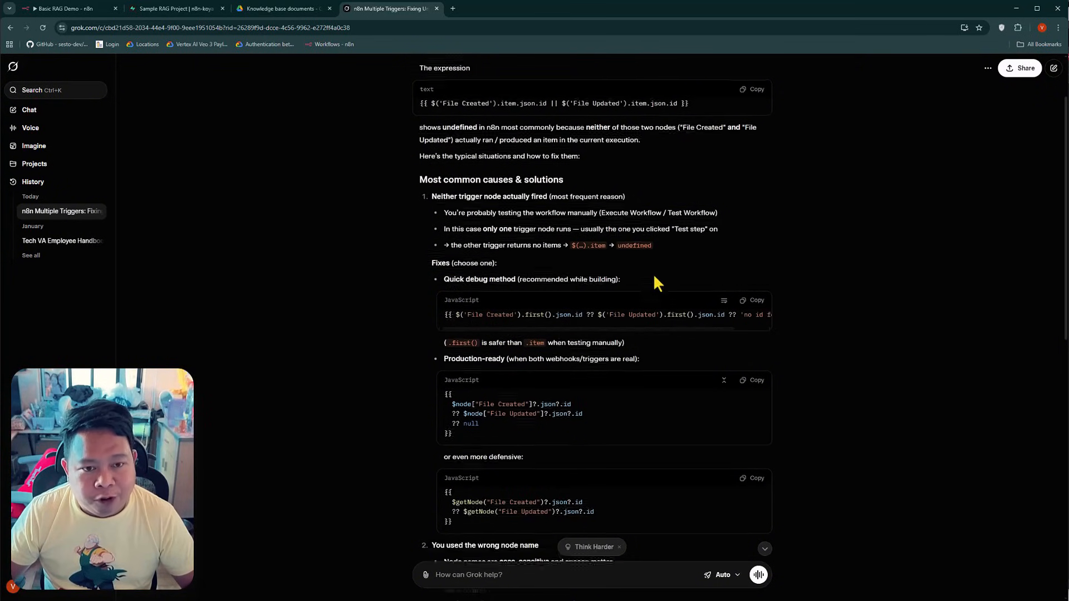
pyautogui.scroll(-1, 692, 375)
# Return to n8n's Default Data Loader and examine the file_id value expression and its resolved preview
pyautogui.hotkey('ctrl', 'Tab')
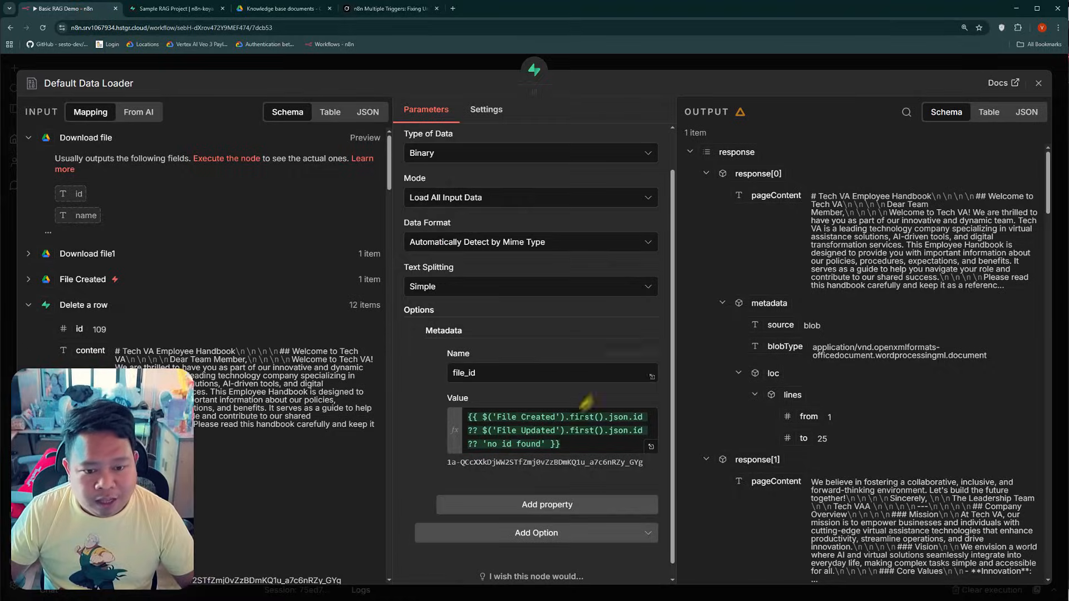
pyautogui.click(526, 443)
pyautogui.click(426, 449)
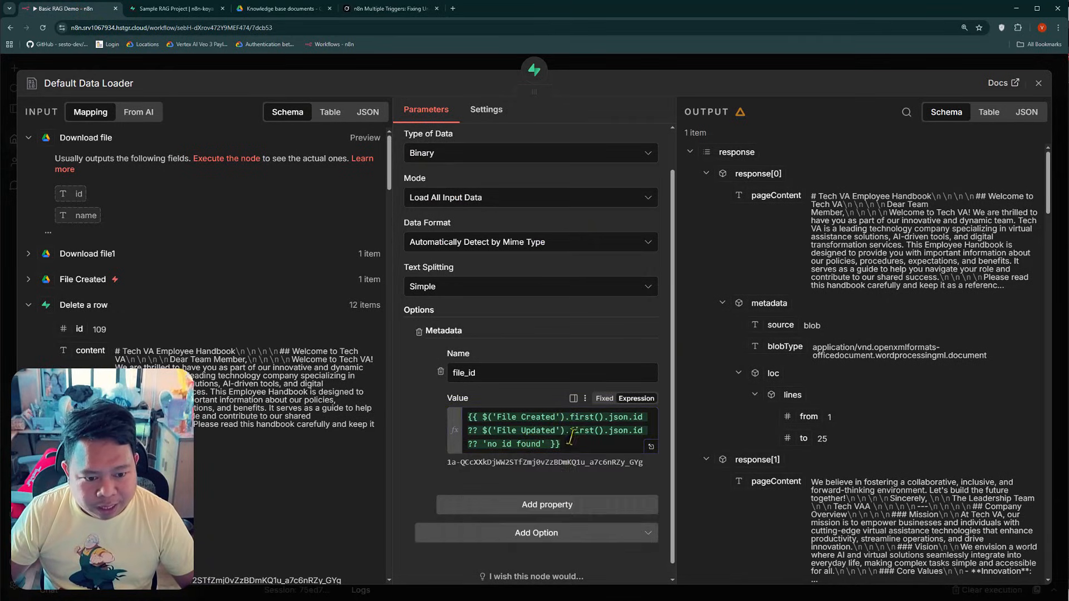
pyautogui.moveTo(536, 464); pyautogui.dragTo(598, 464)
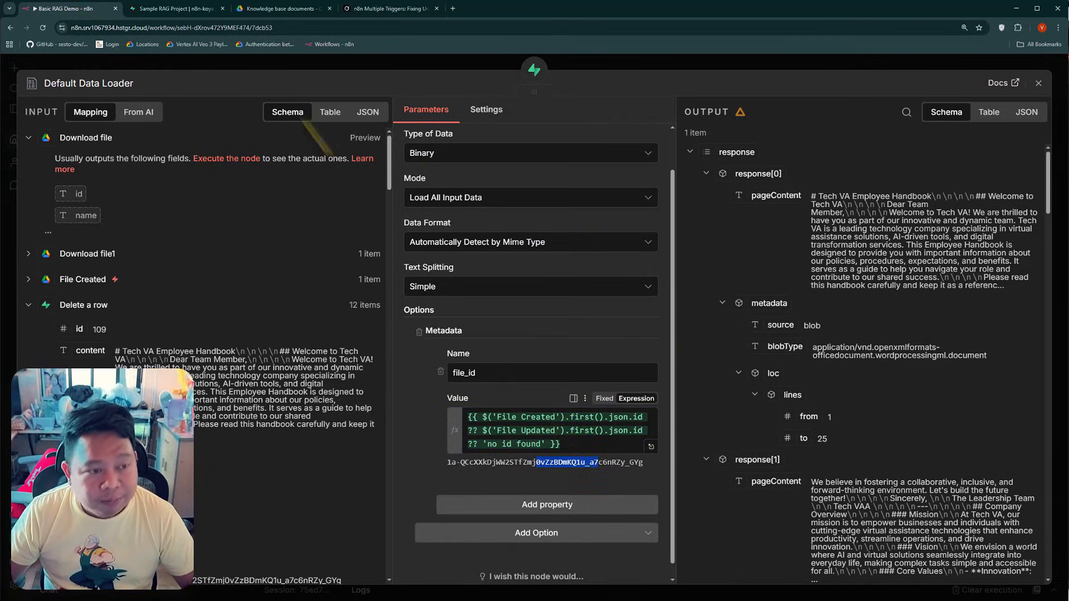
# Close the Default Data Loader, switch to Supabase, and delete all rows from the documents table
pyautogui.click(207, 69)
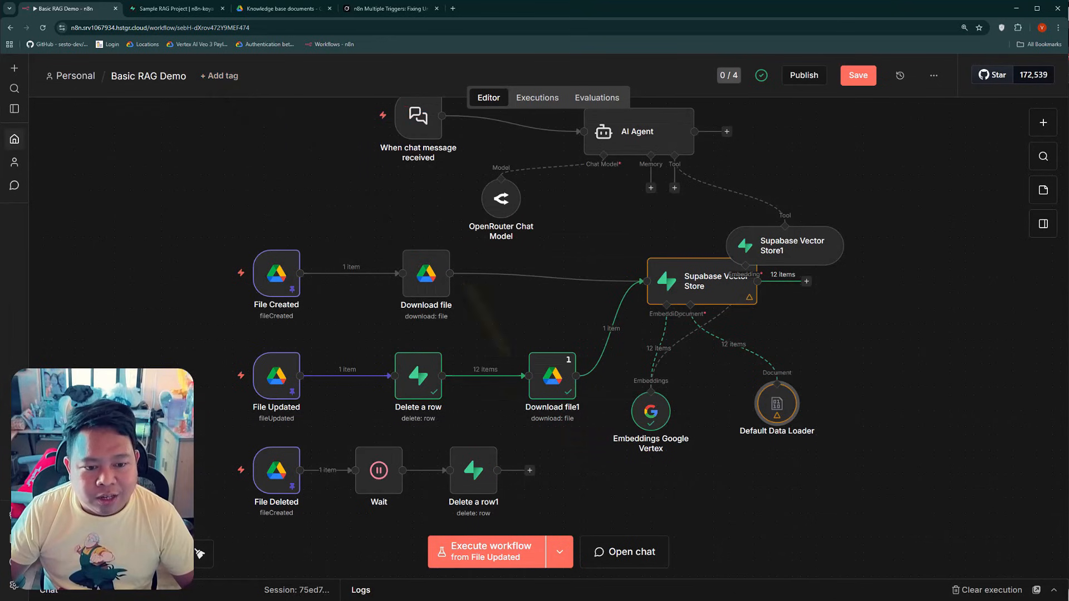
pyautogui.click(176, 9)
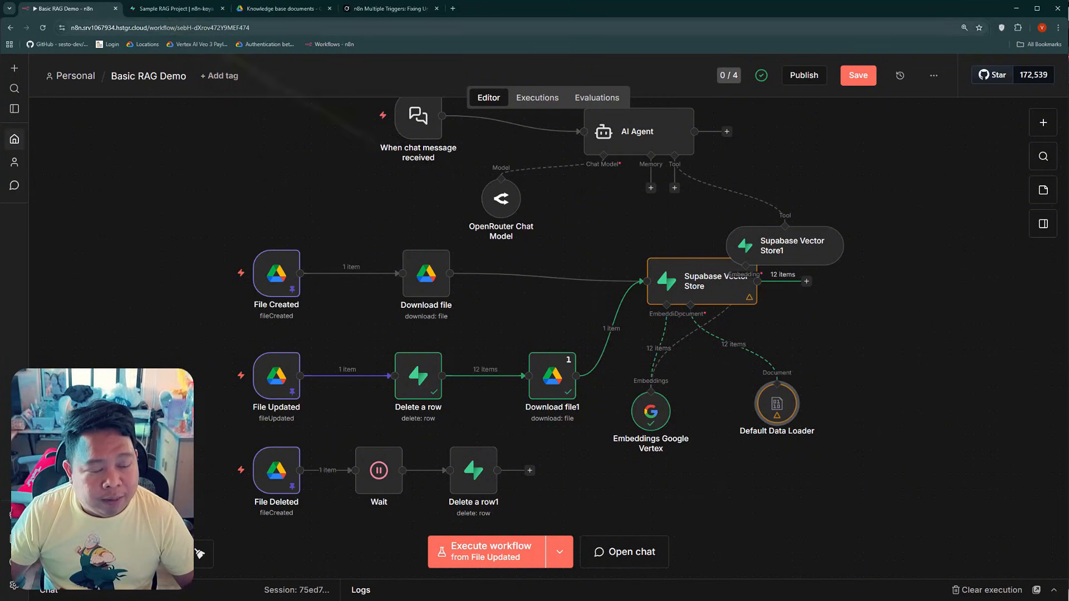
pyautogui.doubleClick(586, 235)
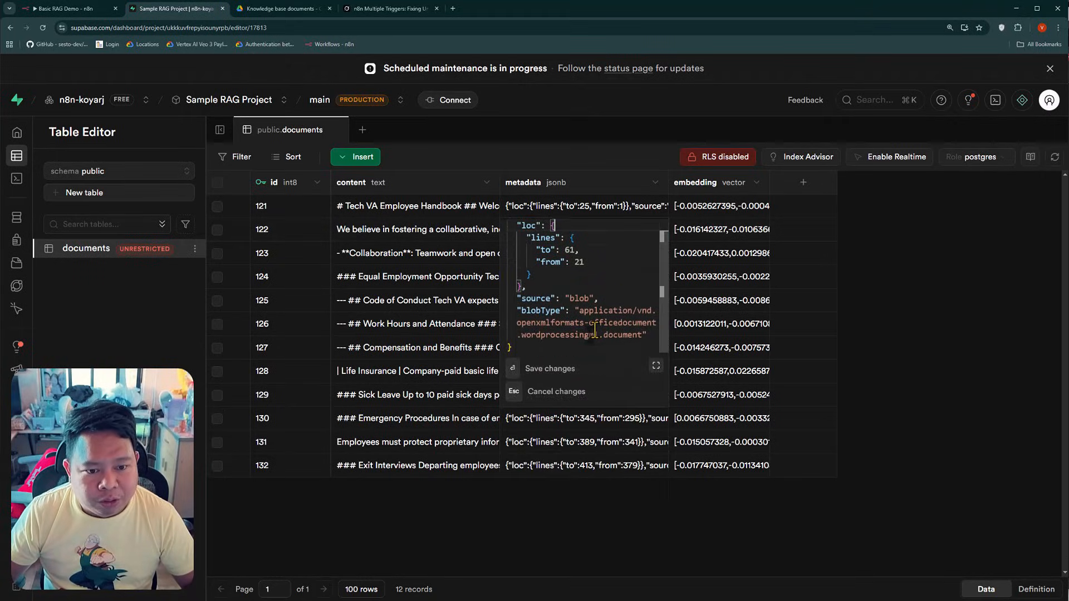
pyautogui.press('Escape')
pyautogui.click(217, 182)
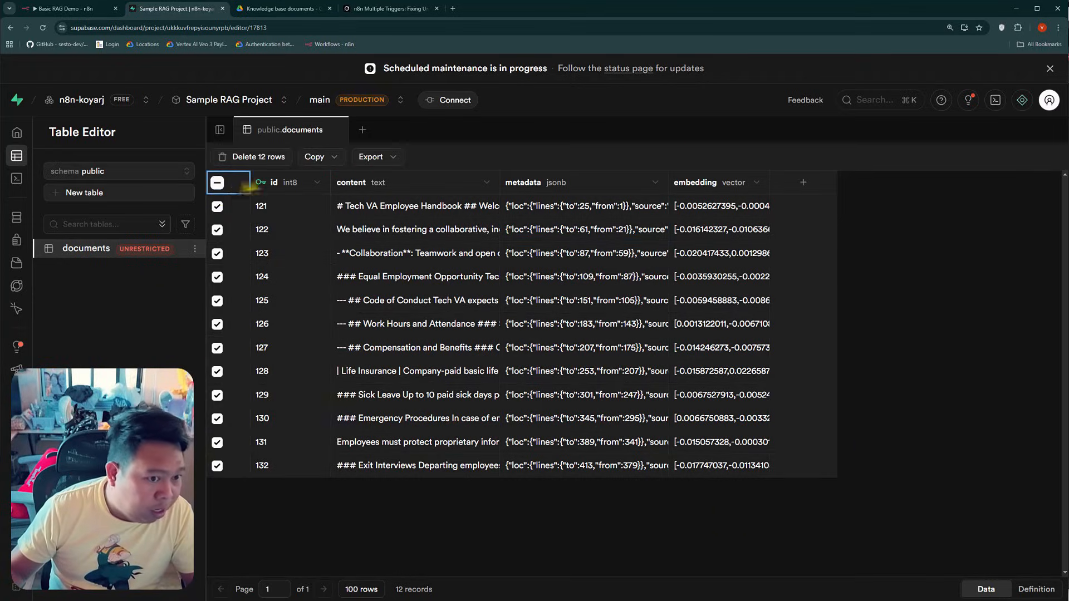
pyautogui.click(258, 158)
# Run the n8n workflow from File Created, and inspect the file_id in the Code of Conduct row's metadata in Supabase
pyautogui.hotkey('ctrl', 'pageup')
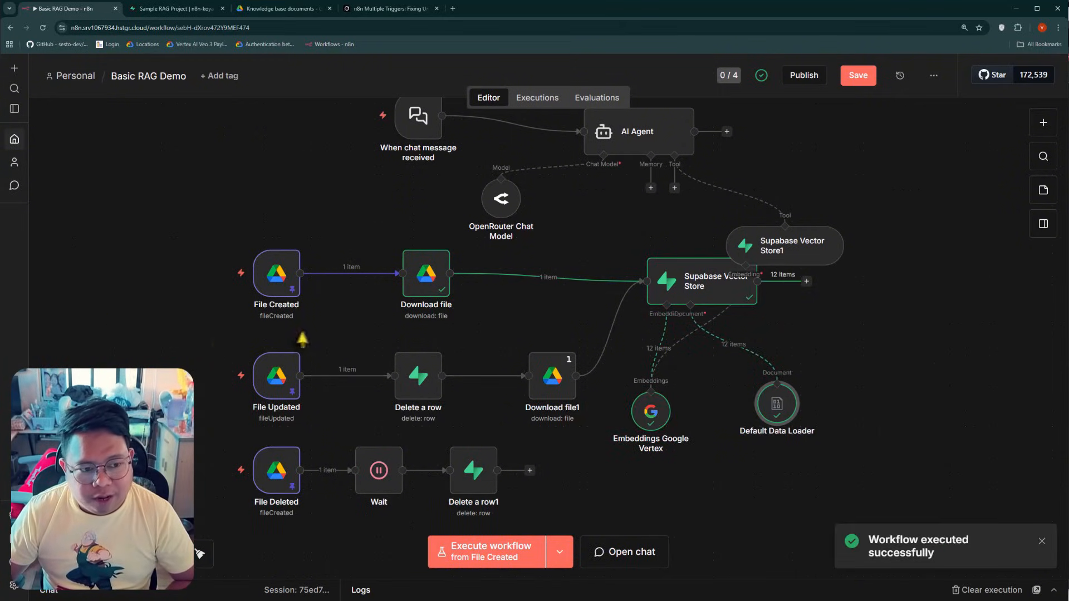
pyautogui.click(195, 17)
pyautogui.click(554, 301)
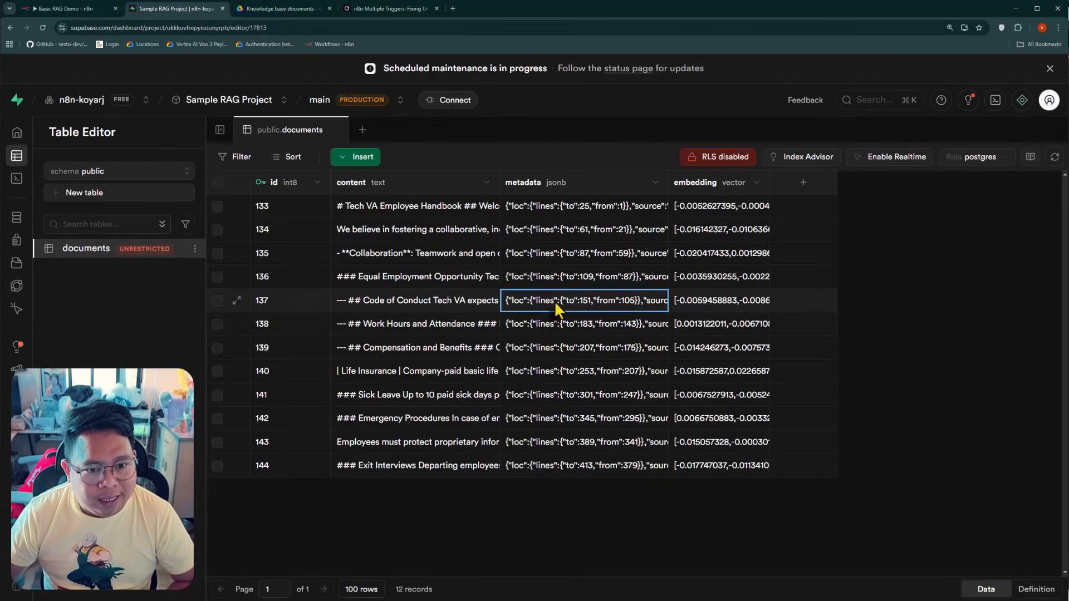
pyautogui.doubleClick(553, 300)
pyautogui.doubleClick(574, 418)
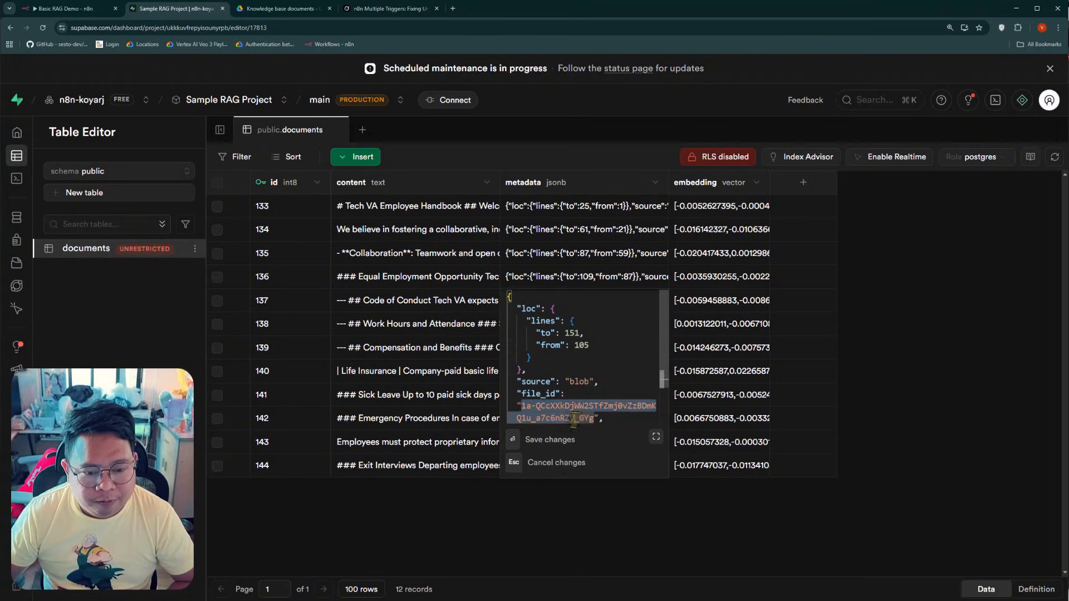
pyautogui.moveTo(574, 418); pyautogui.dragTo(589, 420)
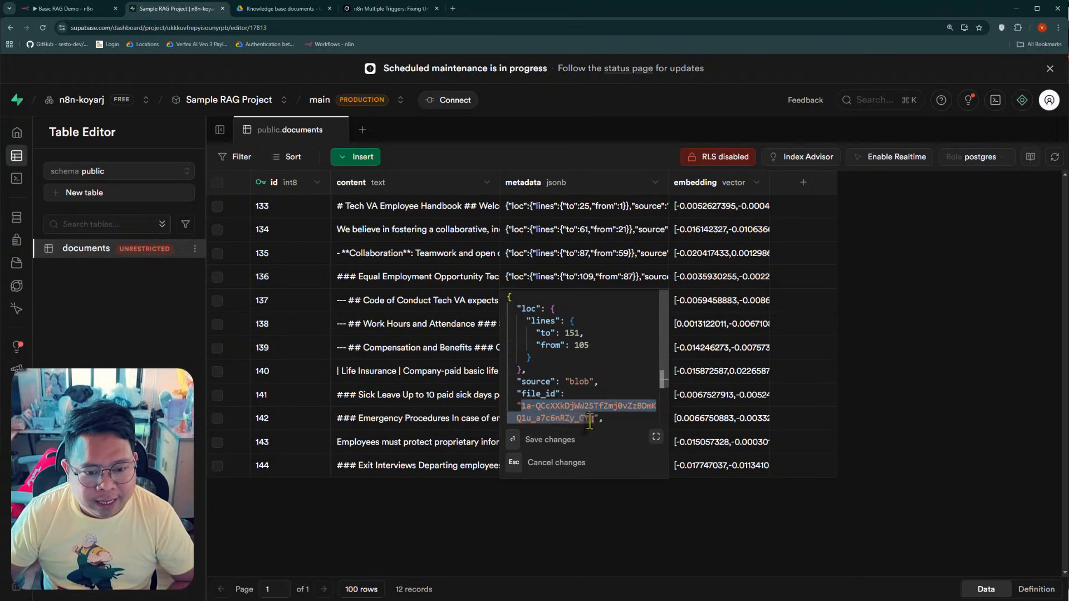
# Switch to n8n and execute the workflow from the File Updated trigger
pyautogui.click(73, 10)
pyautogui.click(558, 494)
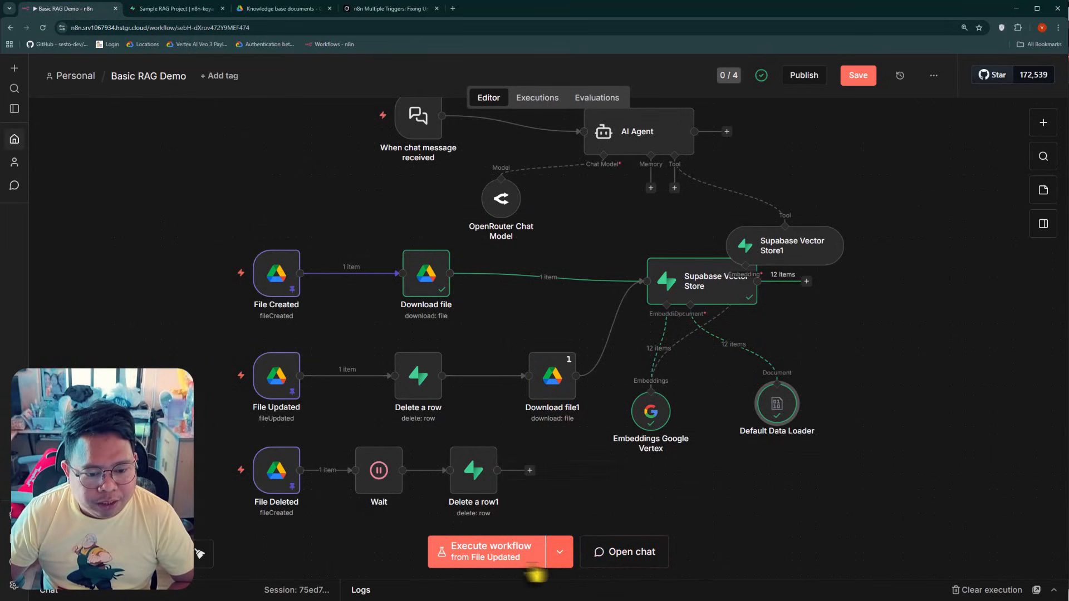
pyautogui.click(490, 552)
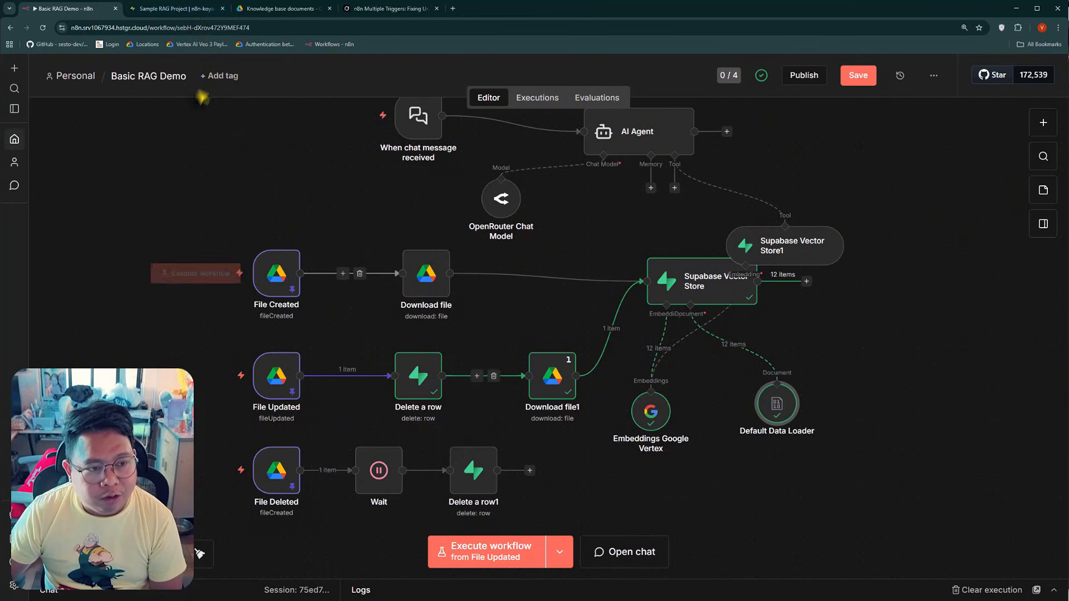
# Switch to Supabase and examine the file_id in the refreshed Equal Employment Opportunity row's metadata
pyautogui.click(176, 9)
pyautogui.click(460, 508)
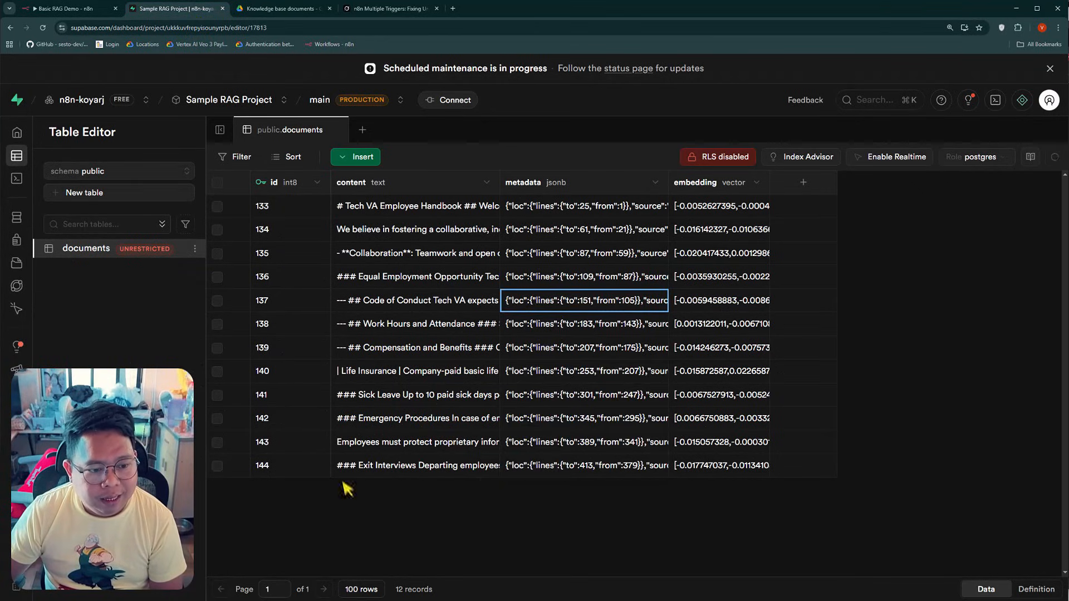
pyautogui.doubleClick(573, 278)
pyautogui.moveTo(521, 383); pyautogui.dragTo(594, 396)
pyautogui.click(573, 506)
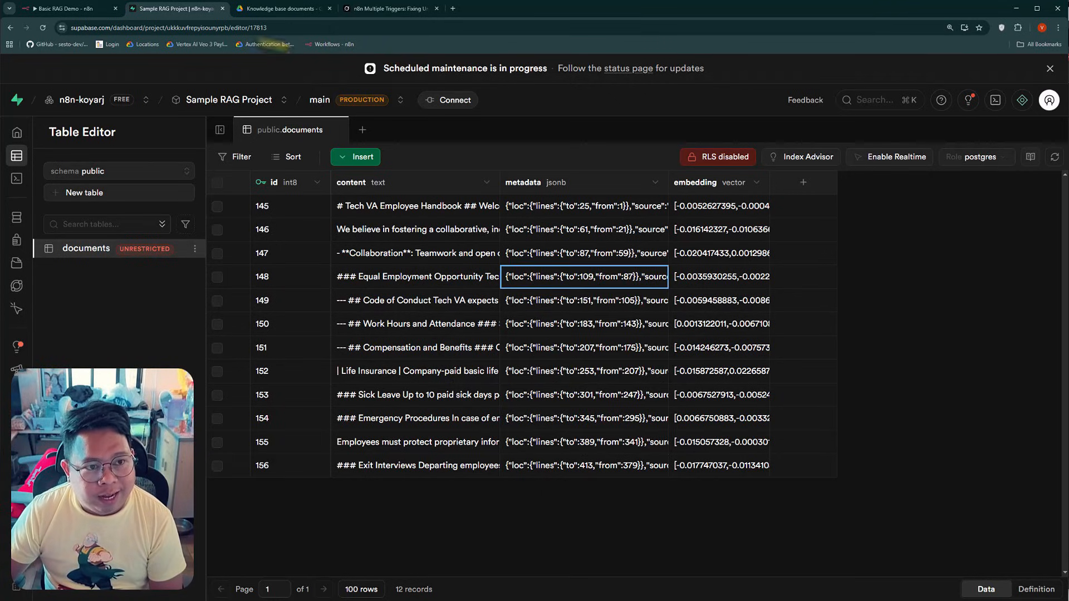
# Switch to Grok and compare the original || expression with the suggested .first() and ?? fixes, including the production-ready variants
pyautogui.click(83, 9)
pyautogui.click(384, 8)
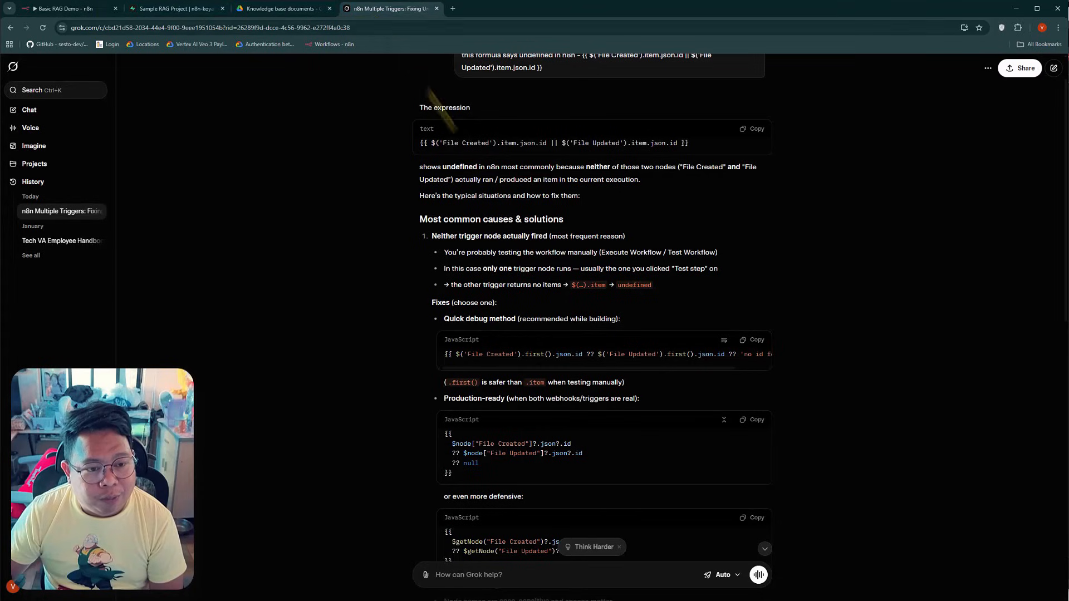
pyautogui.scroll(1, 545, 271)
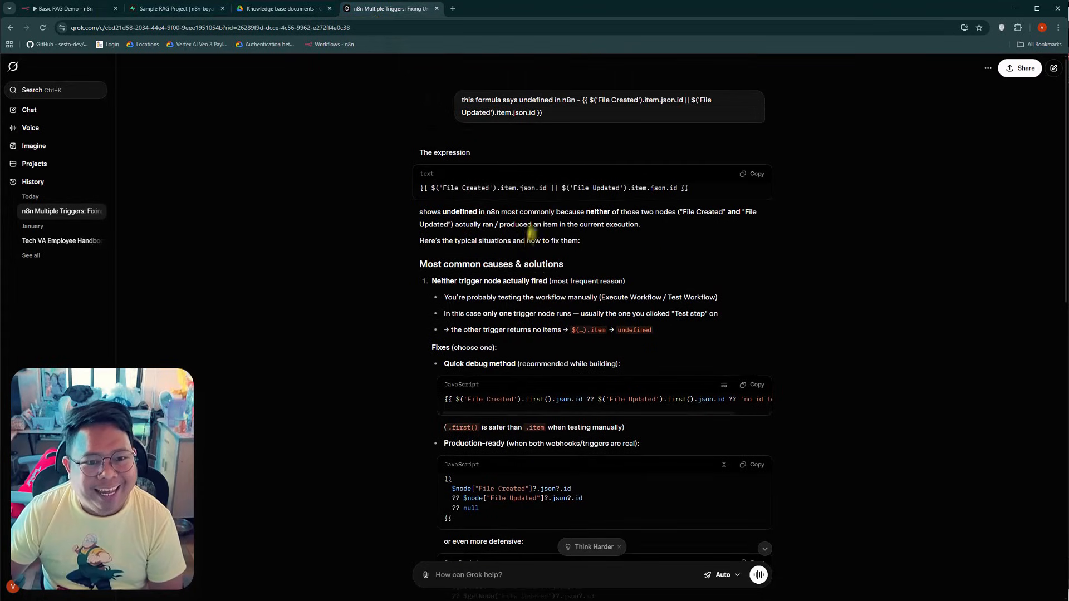
pyautogui.tripleClick(589, 192)
pyautogui.scroll(-1, 618, 300)
pyautogui.moveTo(521, 354); pyautogui.dragTo(525, 354)
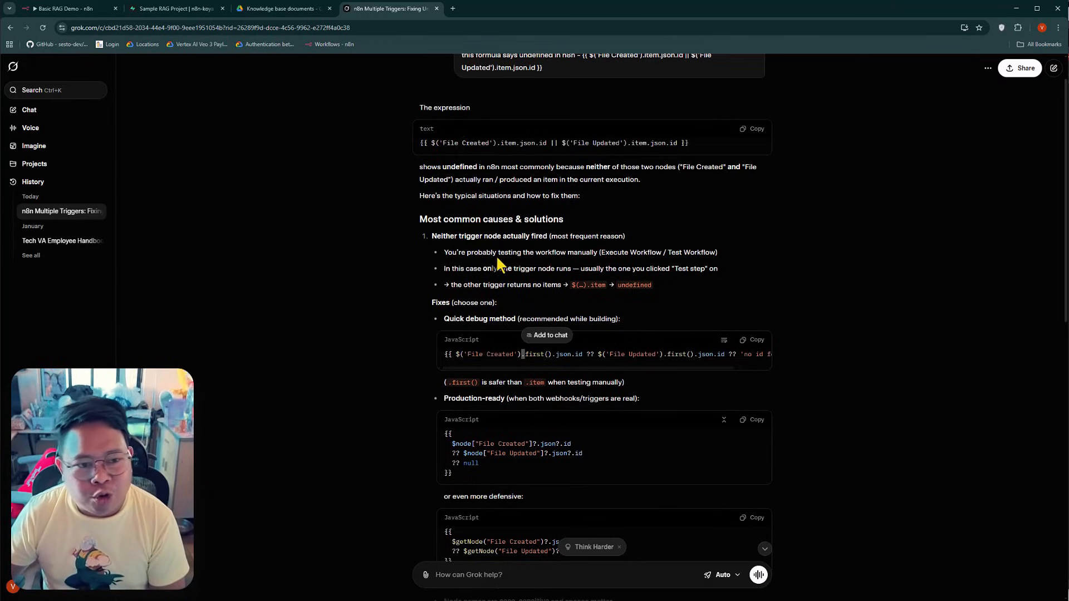
pyautogui.tripleClick(609, 145)
pyautogui.click(564, 143)
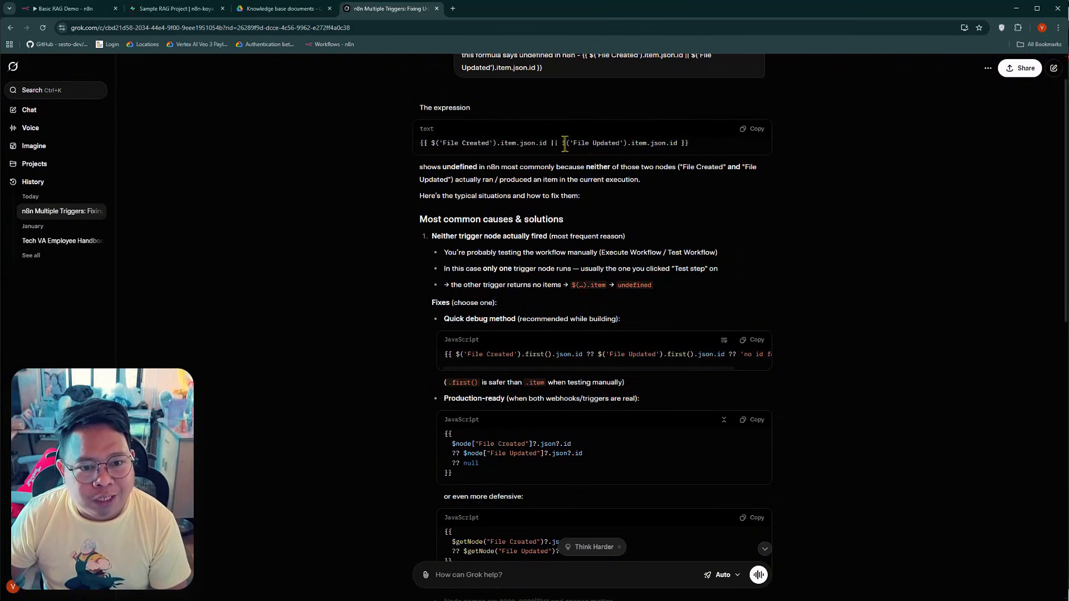
pyautogui.moveTo(551, 144); pyautogui.dragTo(556, 143)
pyautogui.click(563, 144)
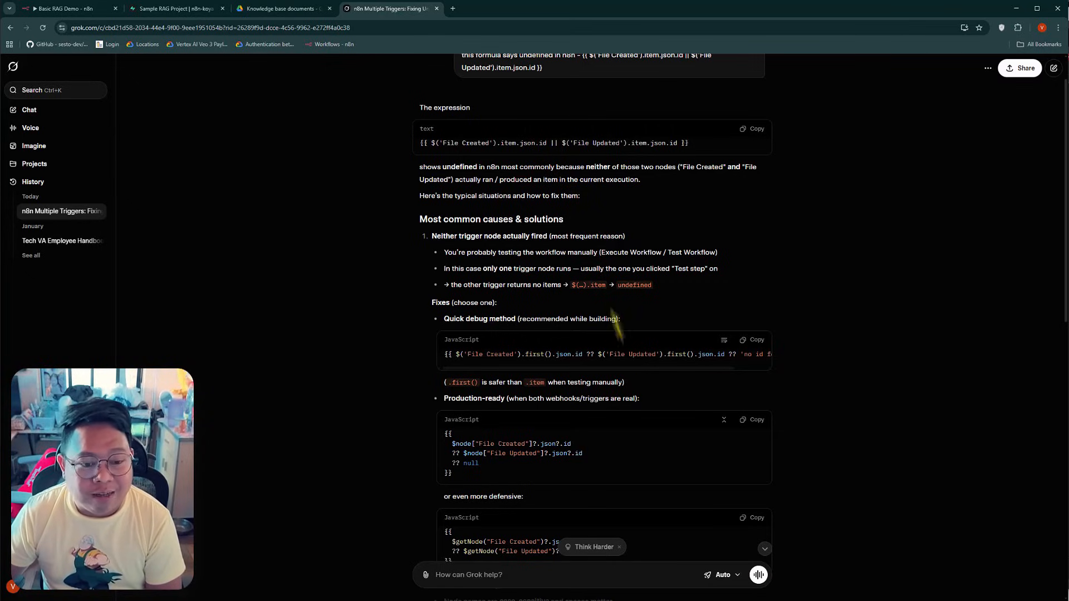
pyautogui.scroll(-3, 626, 390)
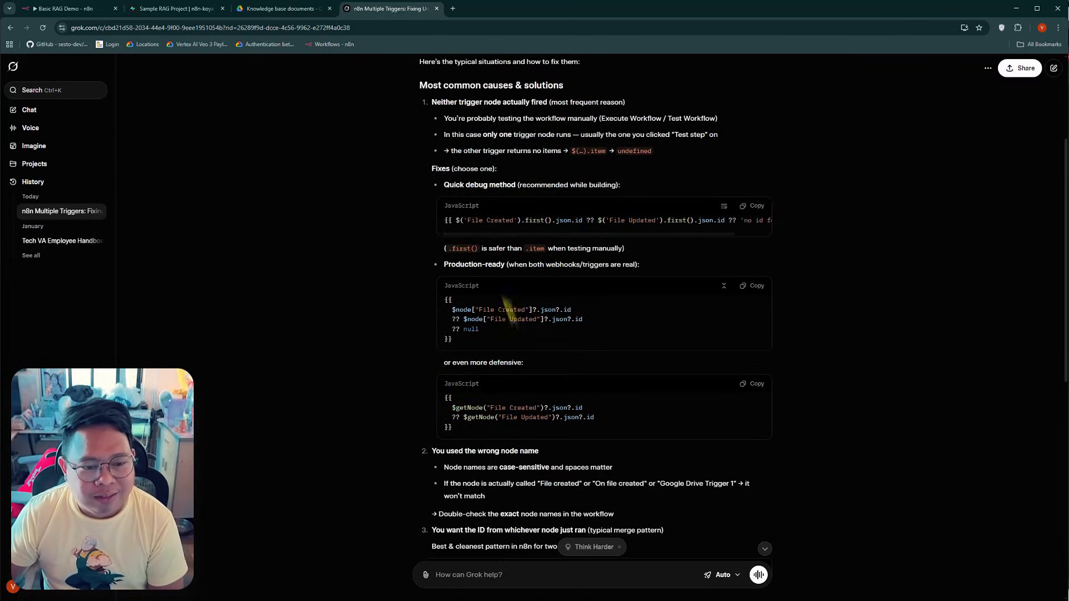
pyautogui.scroll(3, 400, 270)
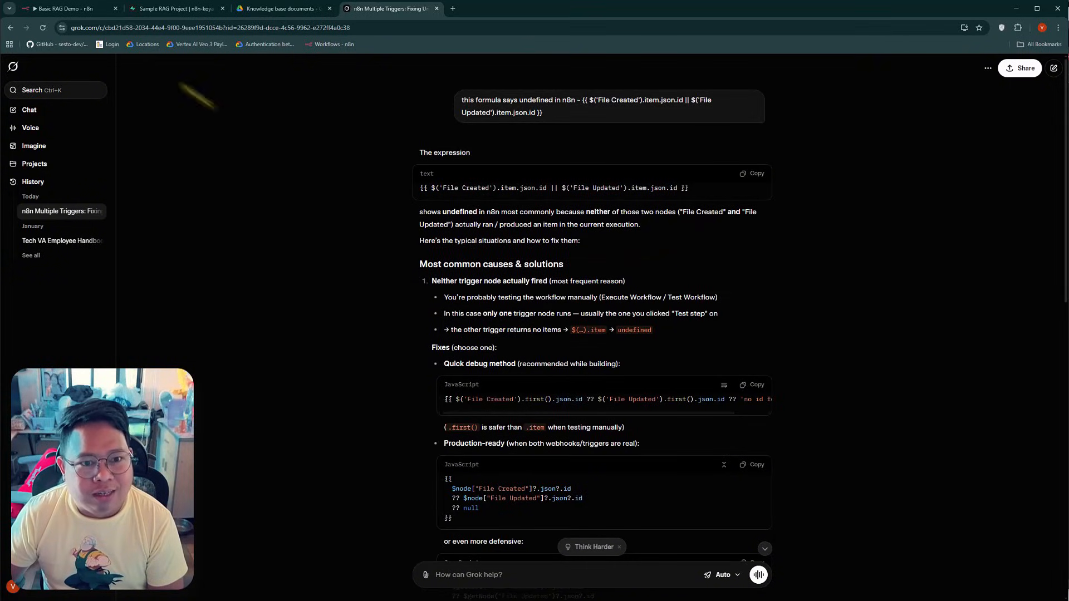
# In n8n, choose File Deleted as the execution trigger, remove the Wait node, and move Delete a row1 closer to the trigger
pyautogui.click(67, 9)
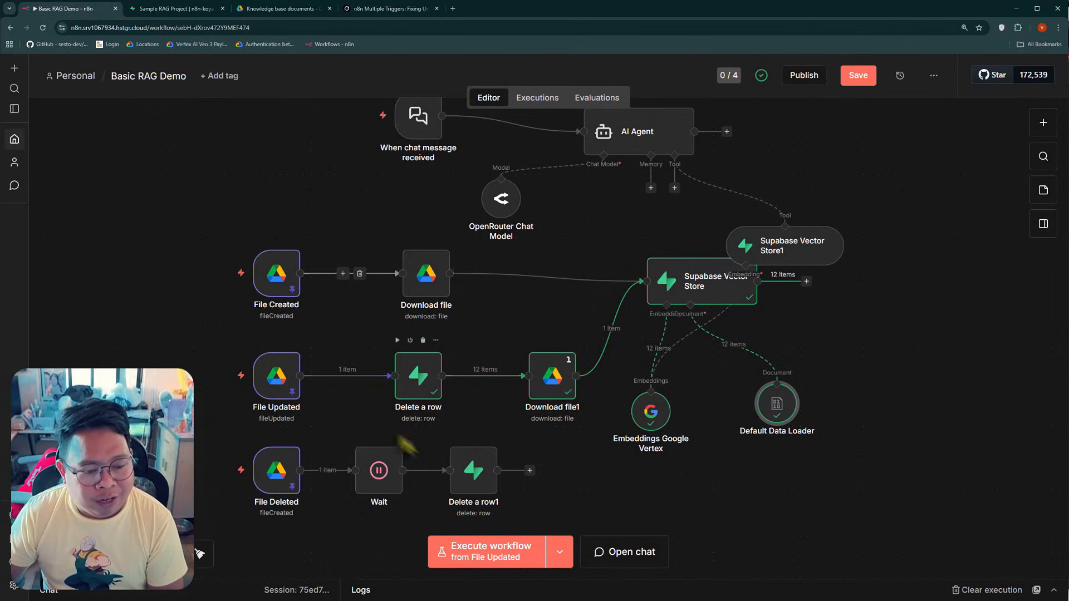
pyautogui.click(559, 552)
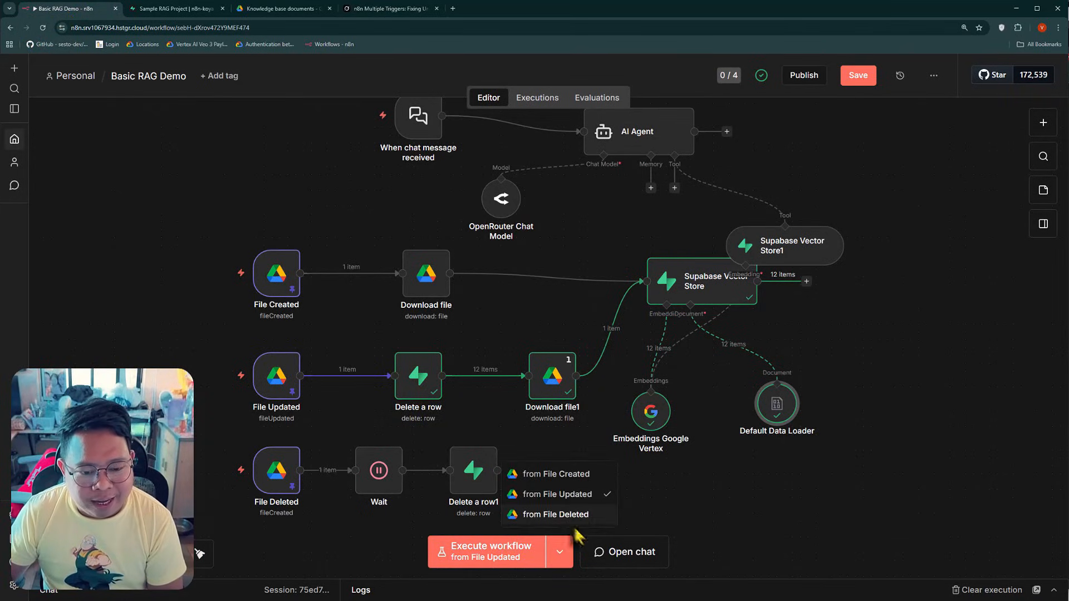
pyautogui.click(555, 518)
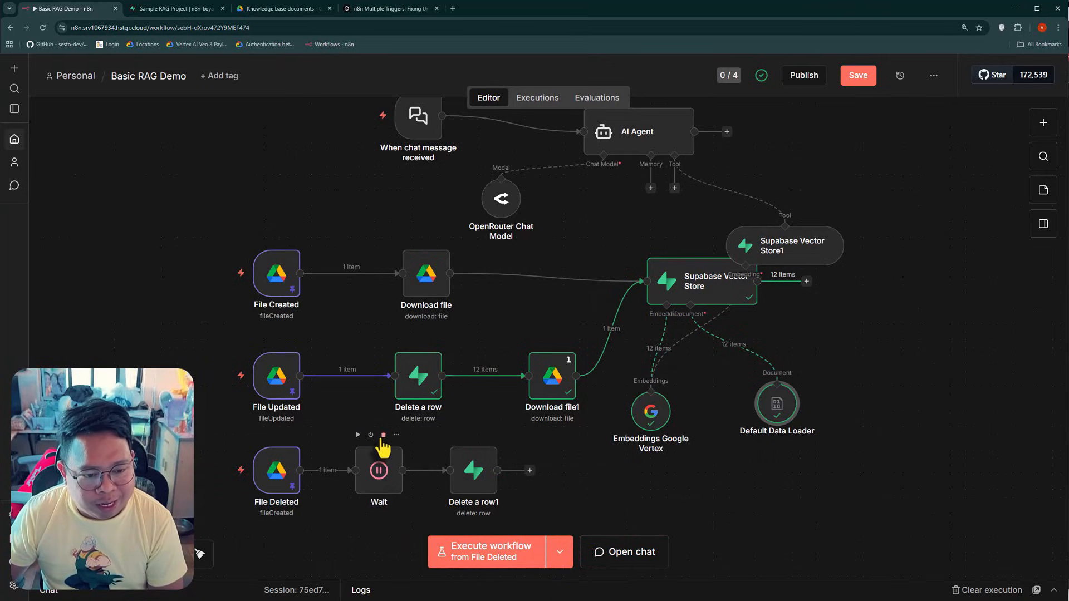
pyautogui.click(383, 434)
pyautogui.moveTo(477, 481); pyautogui.dragTo(422, 480)
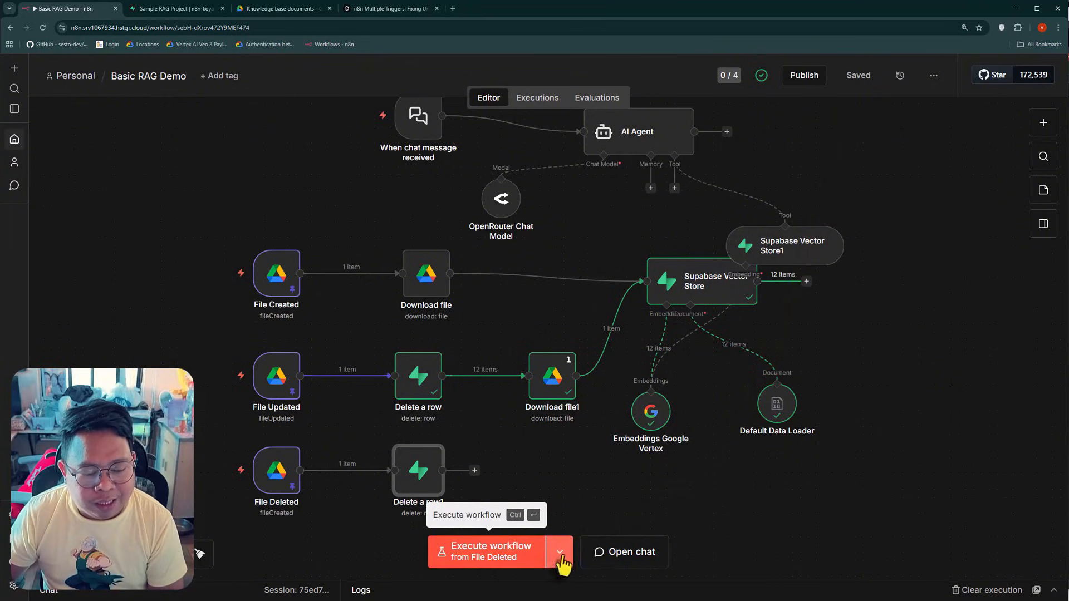
# Execute the workflow from File Deleted, and reload the documents table in Supabase
pyautogui.click(503, 563)
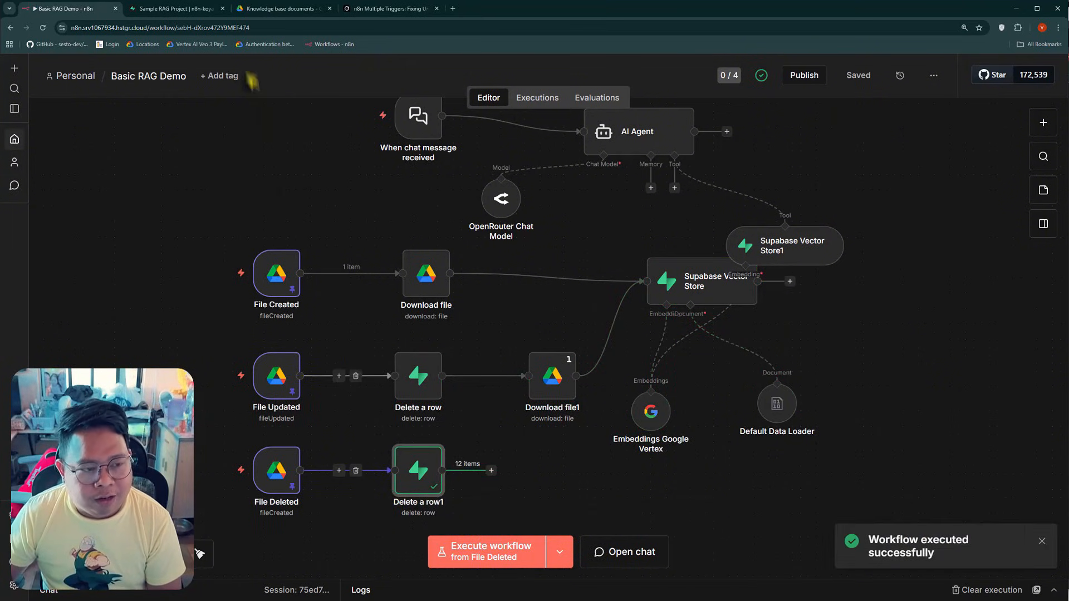
pyautogui.click(175, 8)
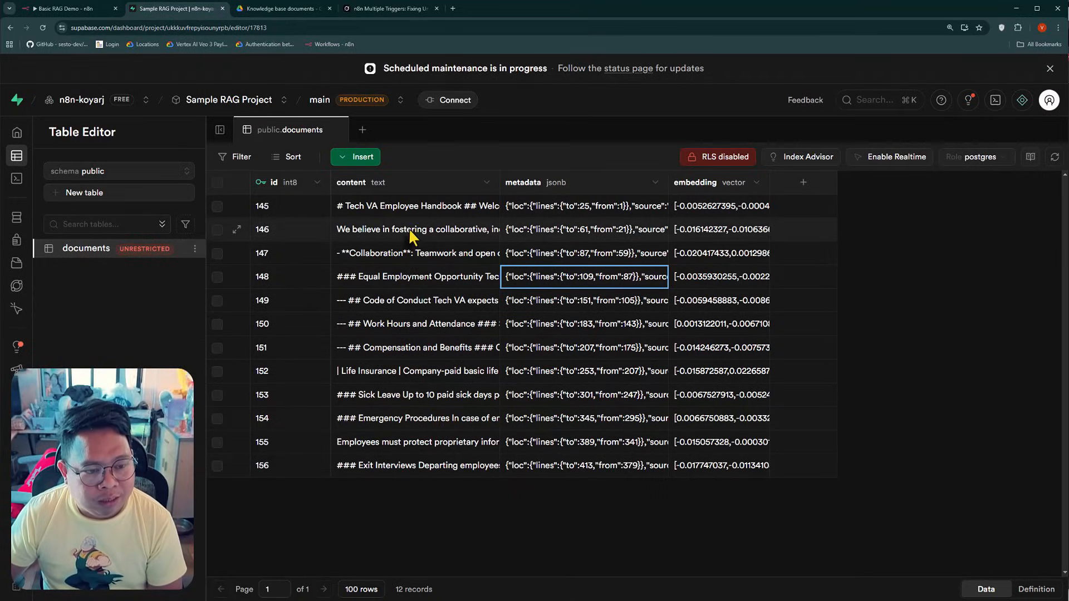
pyautogui.click(42, 28)
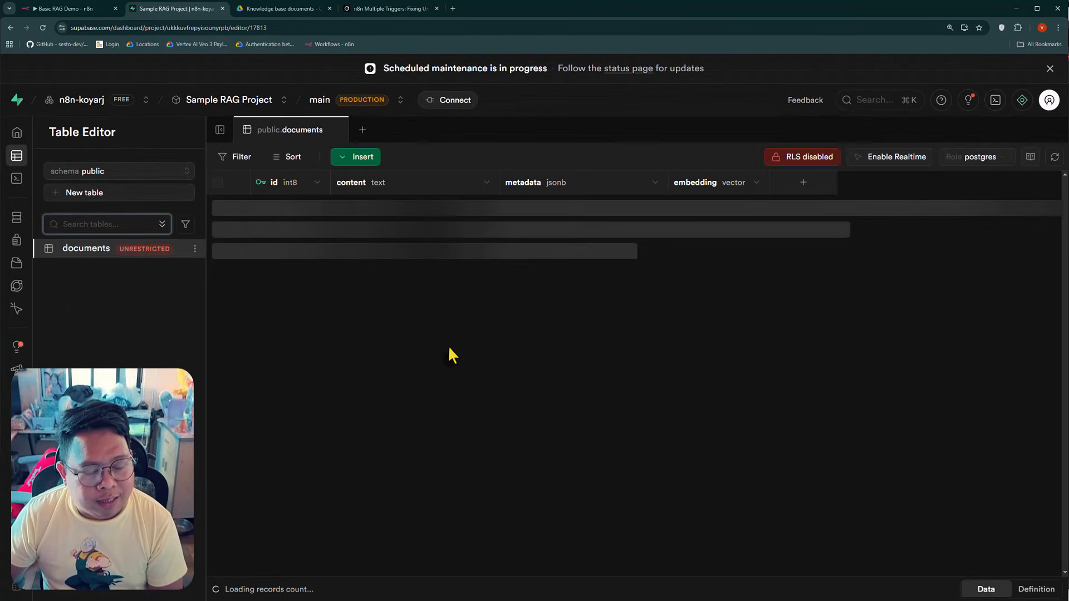
# Return to n8n to review the workflow branches, and check the Knowledge base documents folder in Google Drive
pyautogui.click(72, 9)
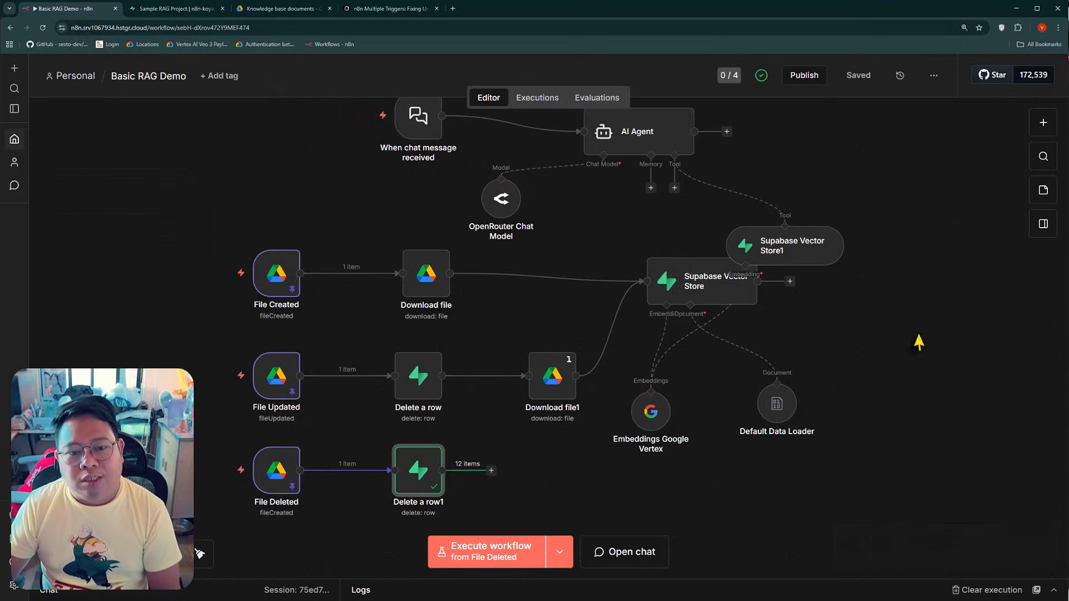
pyautogui.scroll(1, 916, 339)
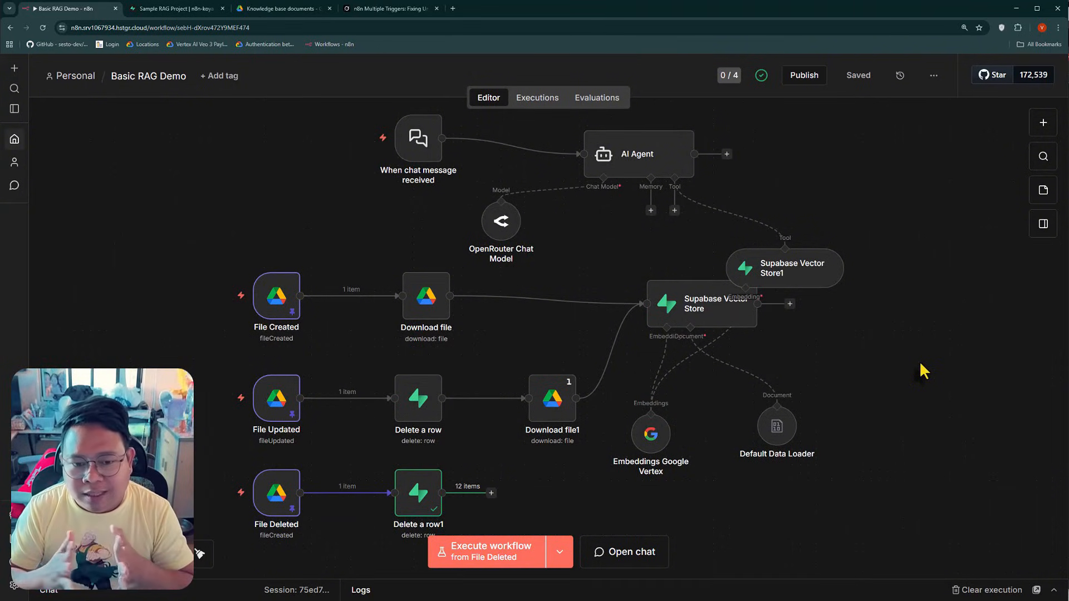
pyautogui.click(256, 9)
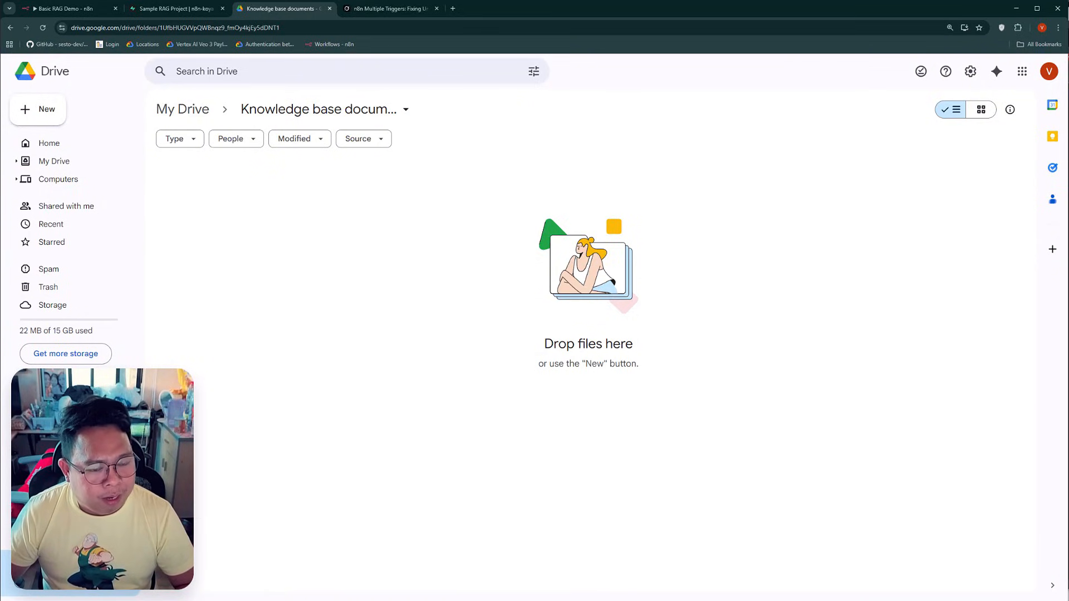
pyautogui.click(62, 8)
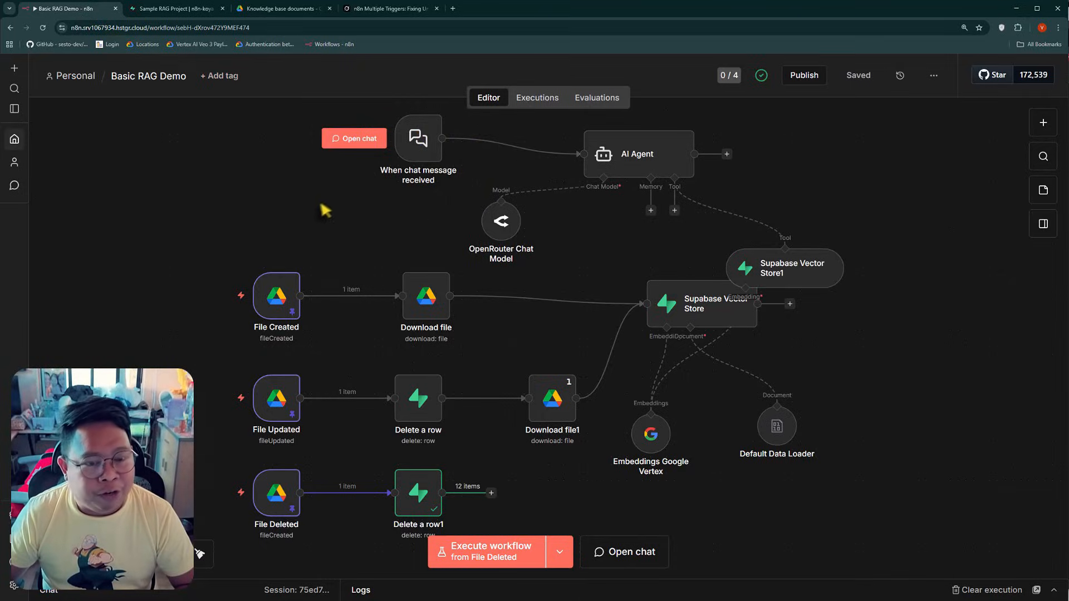
pyautogui.click(281, 9)
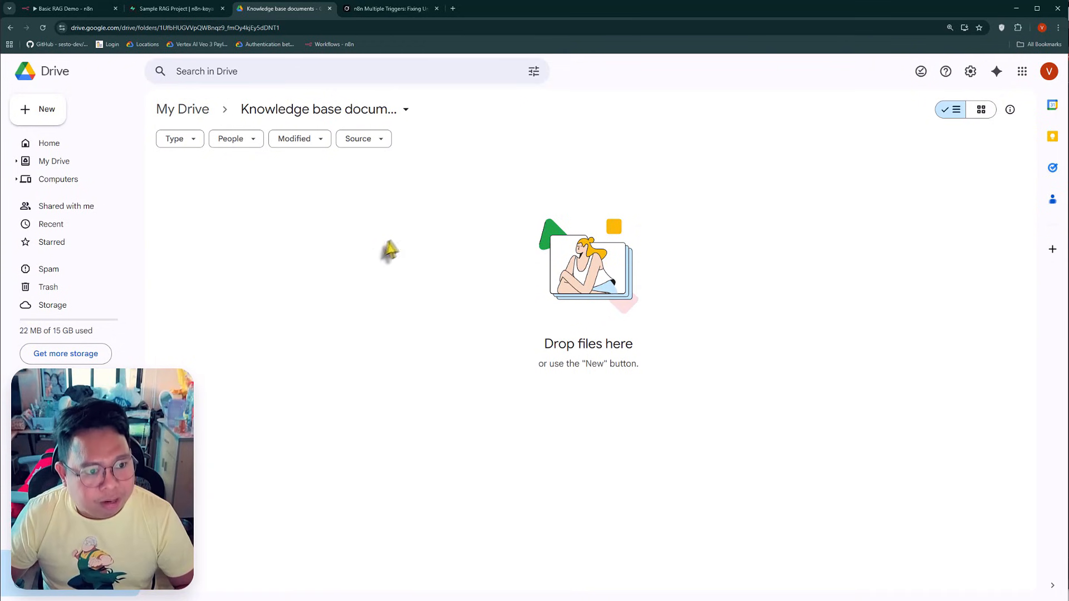
pyautogui.click(91, 10)
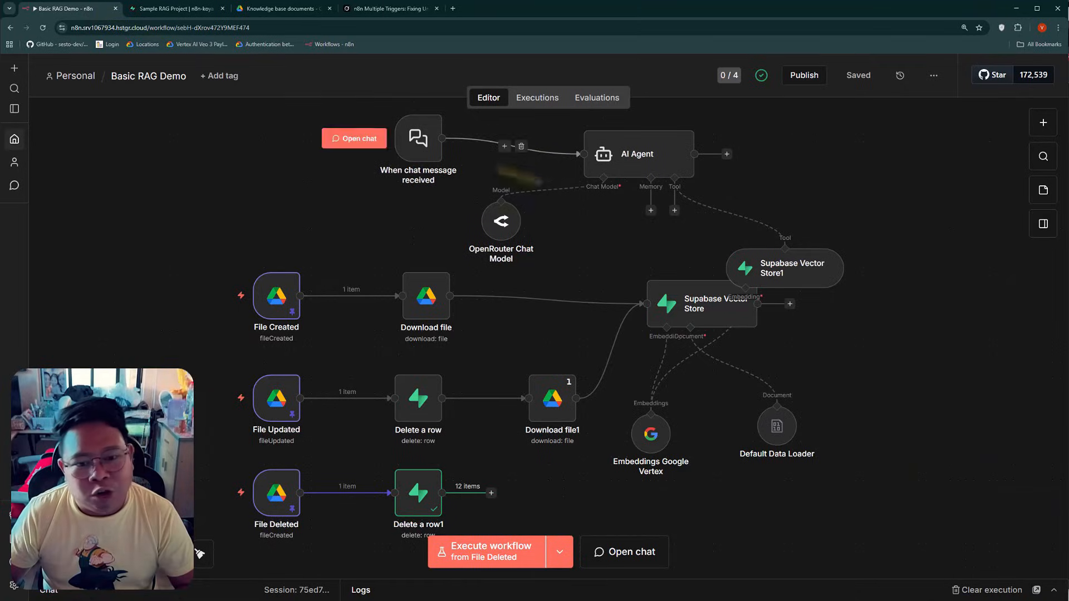
# Move the Supabase Vector Store1 node clear of the Supabase Vector Store node, and recheck the documents table in Supabase
pyautogui.moveTo(812, 269); pyautogui.dragTo(832, 239)
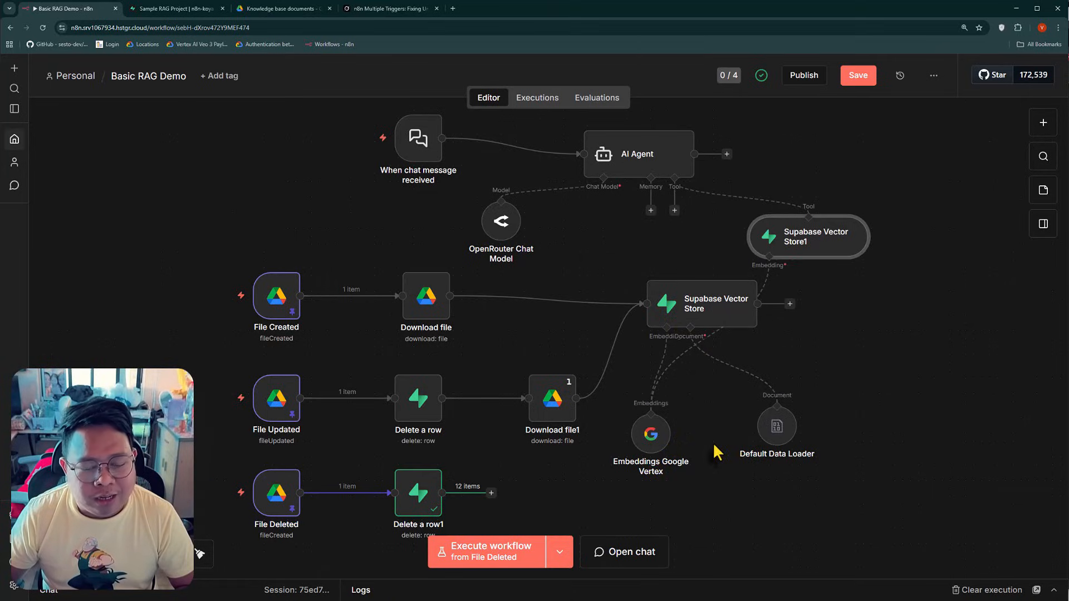
pyautogui.click(176, 8)
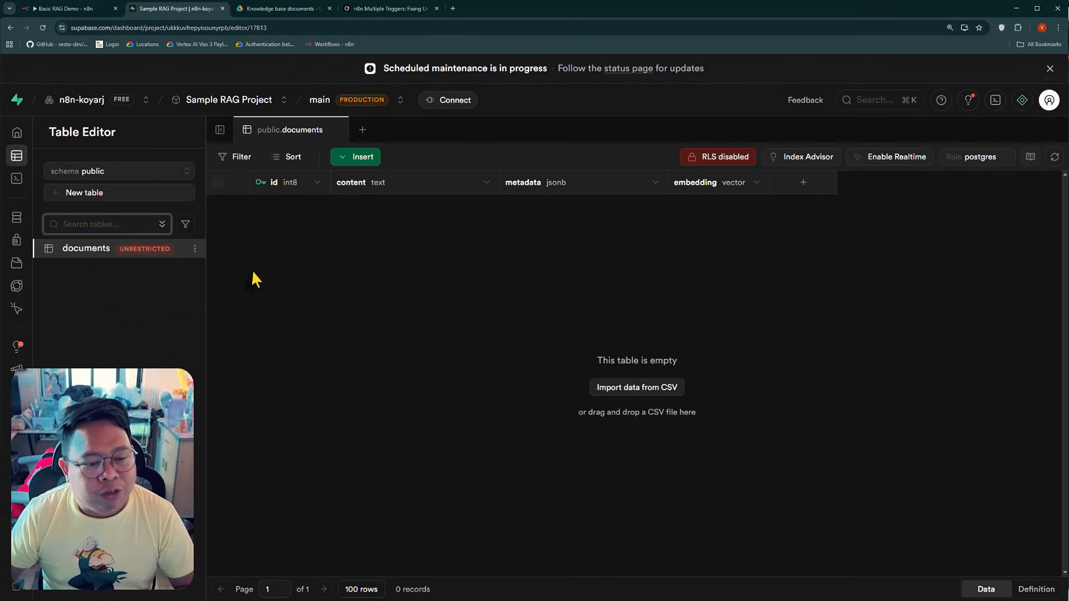
pyautogui.click(80, 10)
pyautogui.moveTo(224, 311)
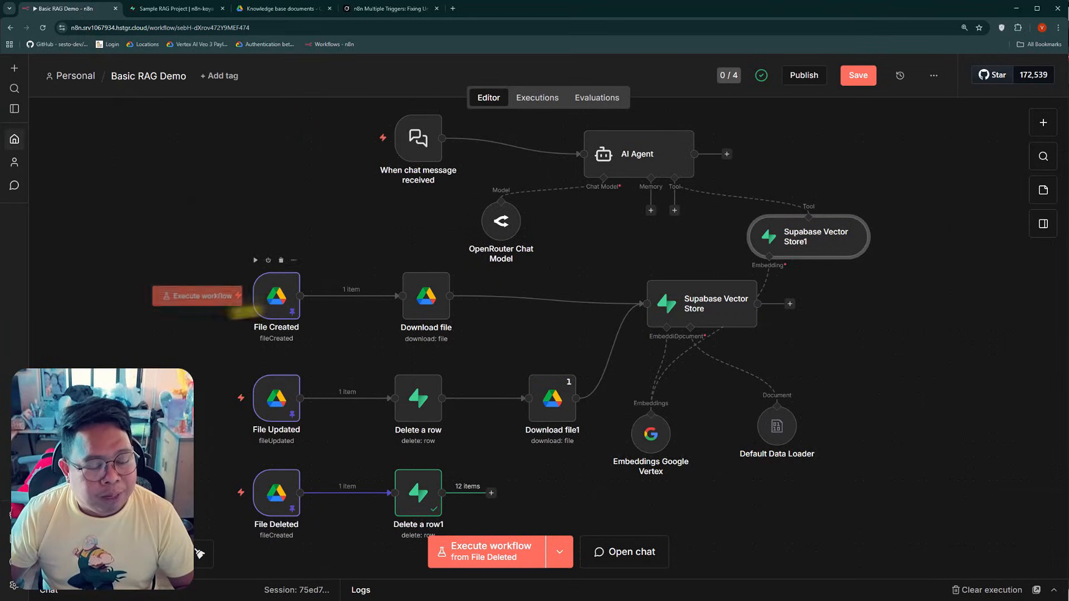